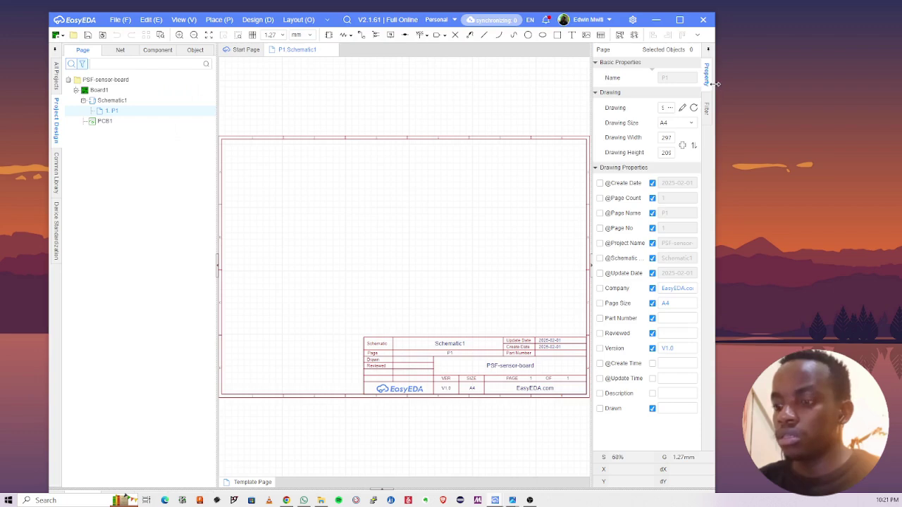
Step: Widen and reposition the schematic editor window, centre the drawing sheet, and narrow the project tree to enlarge the canvas
drag(715, 85, 863, 85)
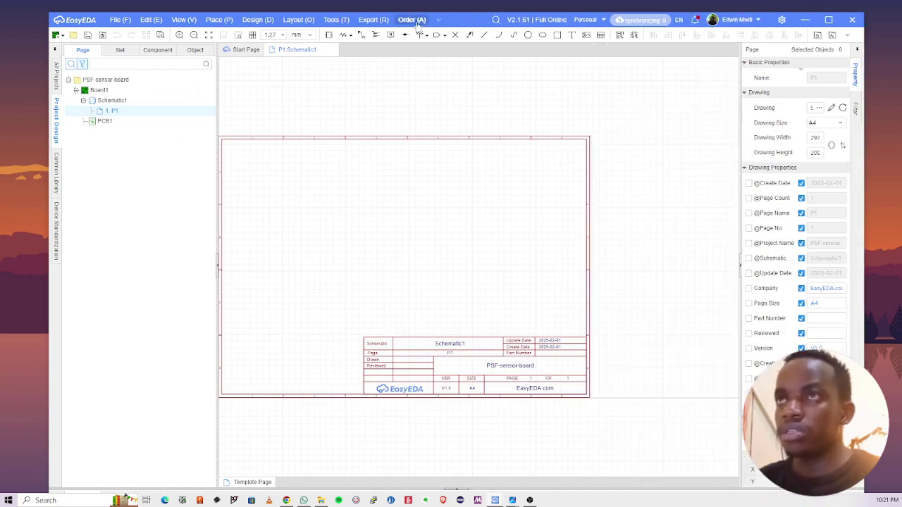
drag(461, 22, 433, 10)
scroll(332, 157, up, 1)
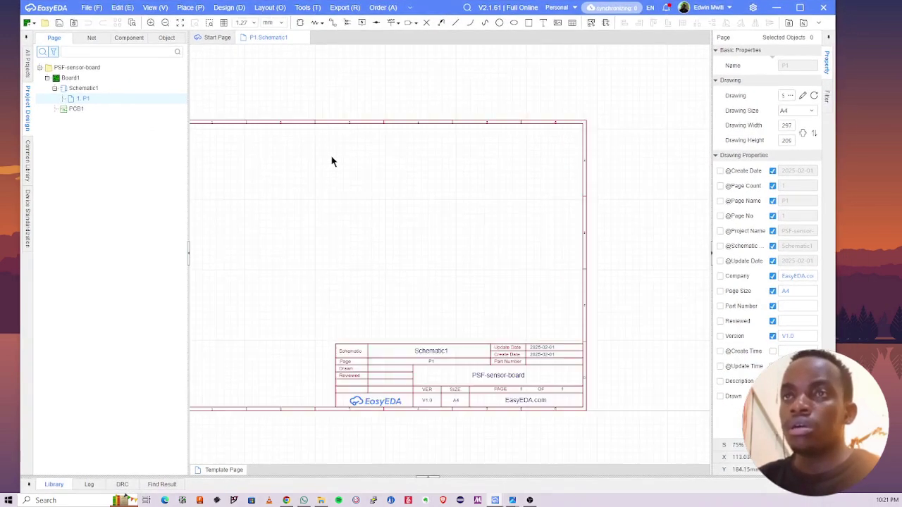
right_drag(331, 158, 407, 131)
drag(188, 154, 154, 165)
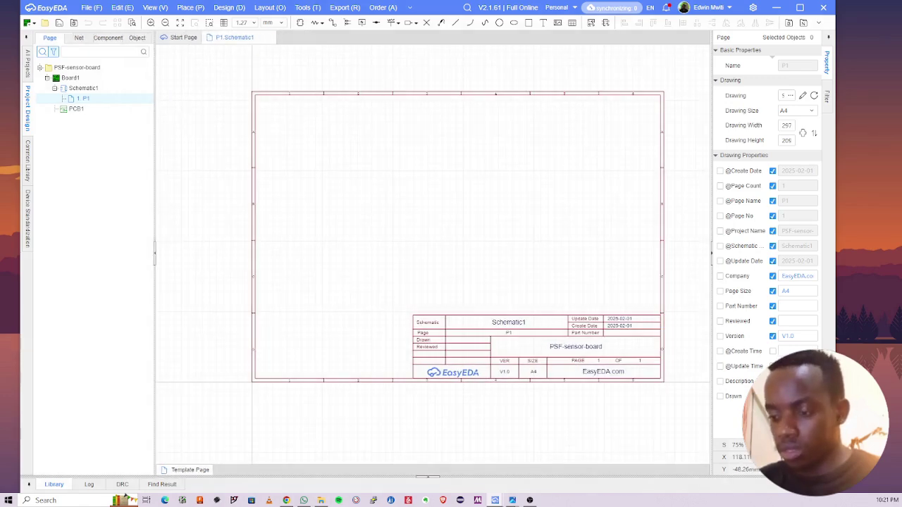
Step: Switch to the sensor-board.png block diagram and examine which sensors and interfaces connect to the PC/104 bus
click(512, 500)
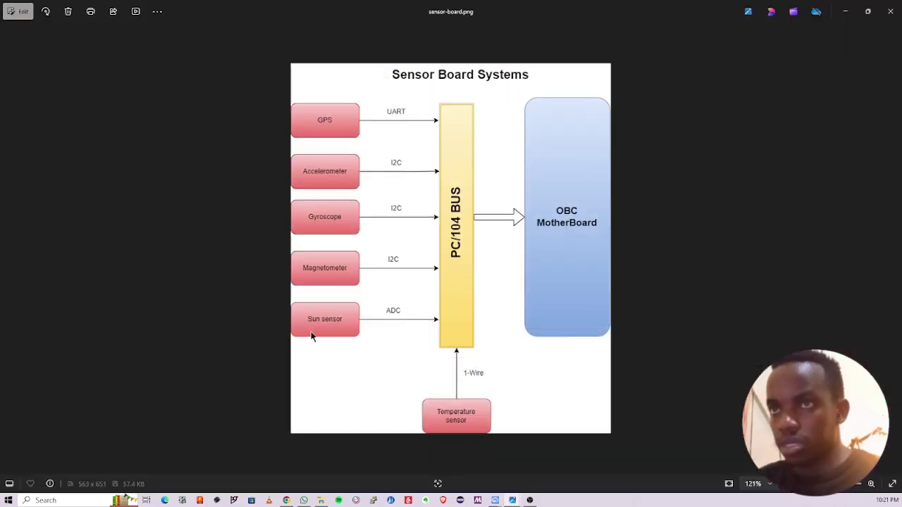
scroll(365, 237, up, 3)
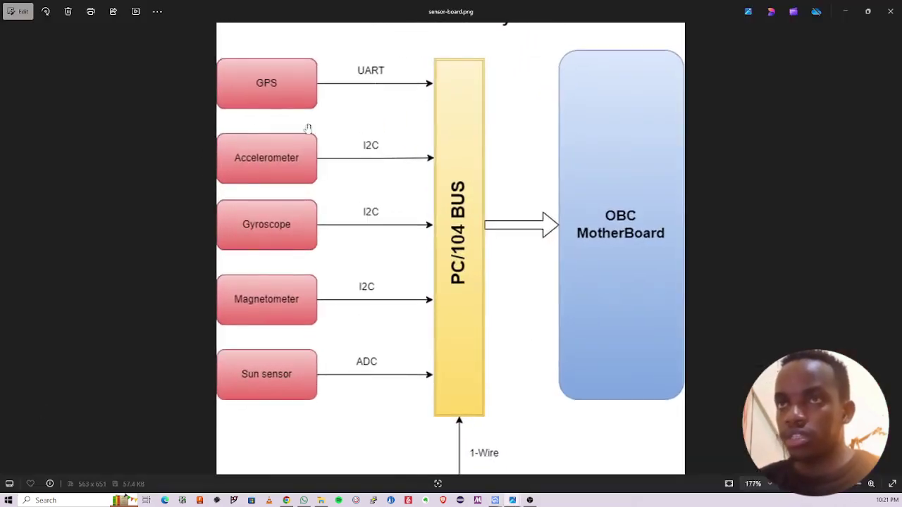
scroll(317, 138, down, 3)
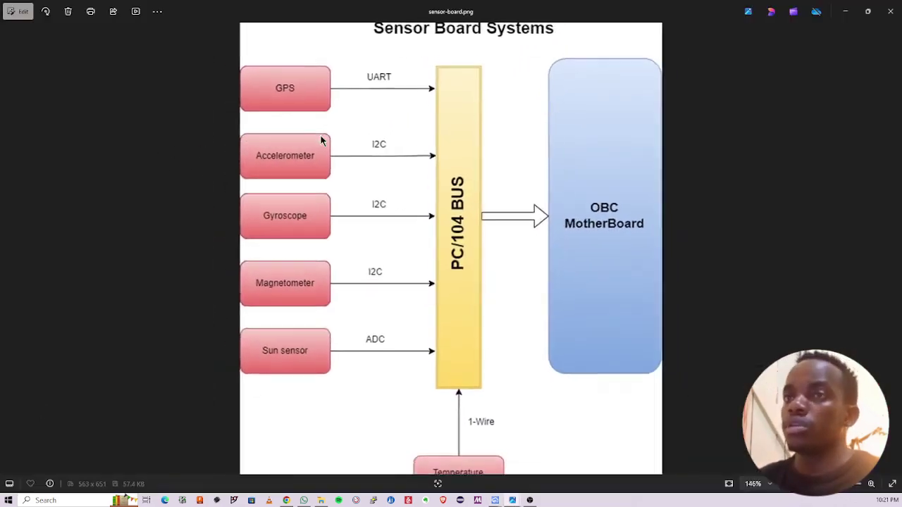
click(845, 11)
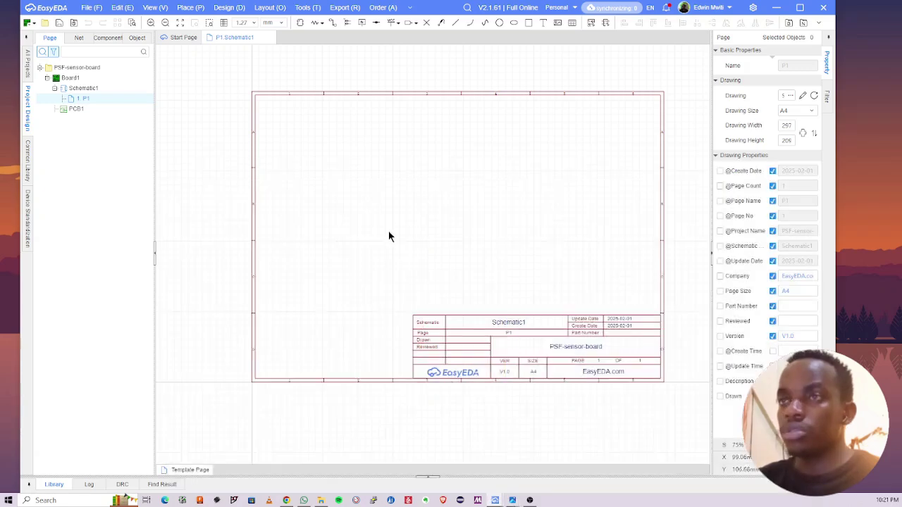
Step: Arrange the schematic editor and the LCSC browser window side by side, giving the editor the larger share of the screen
right_drag(307, 210, 284, 226)
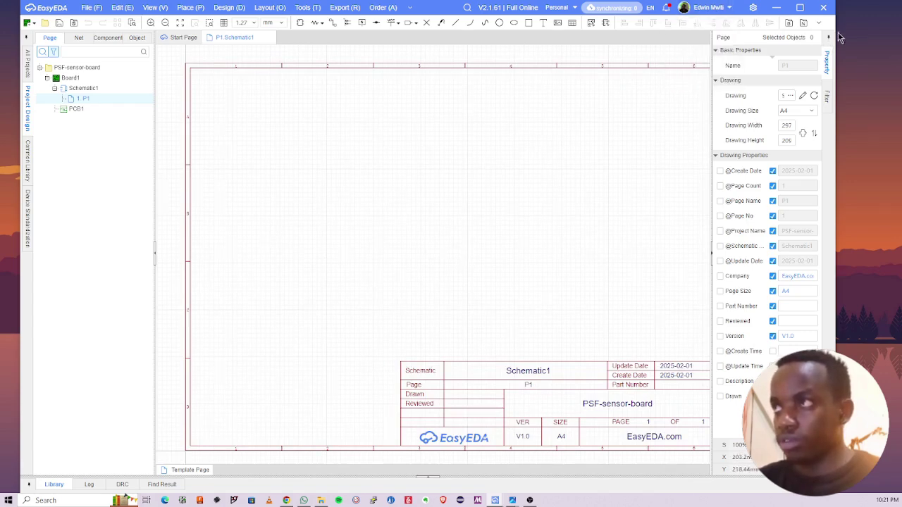
drag(835, 31, 556, 31)
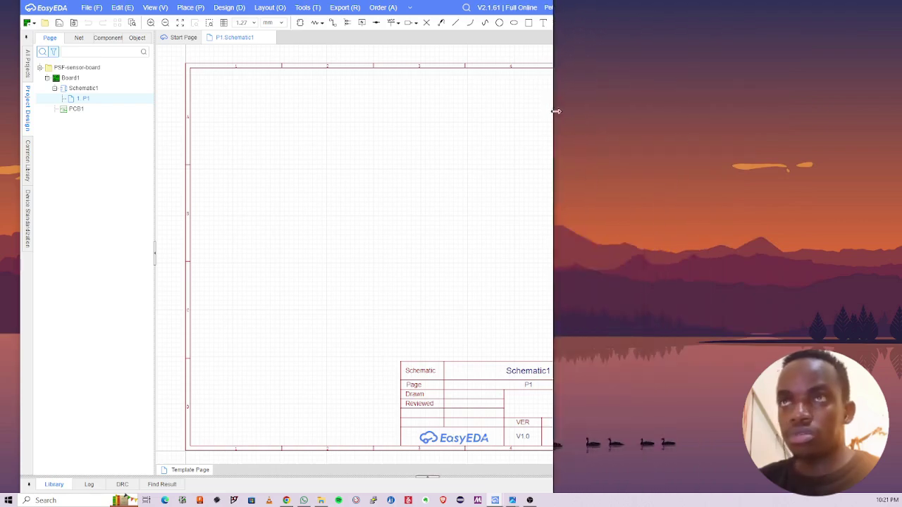
key(super+Left)
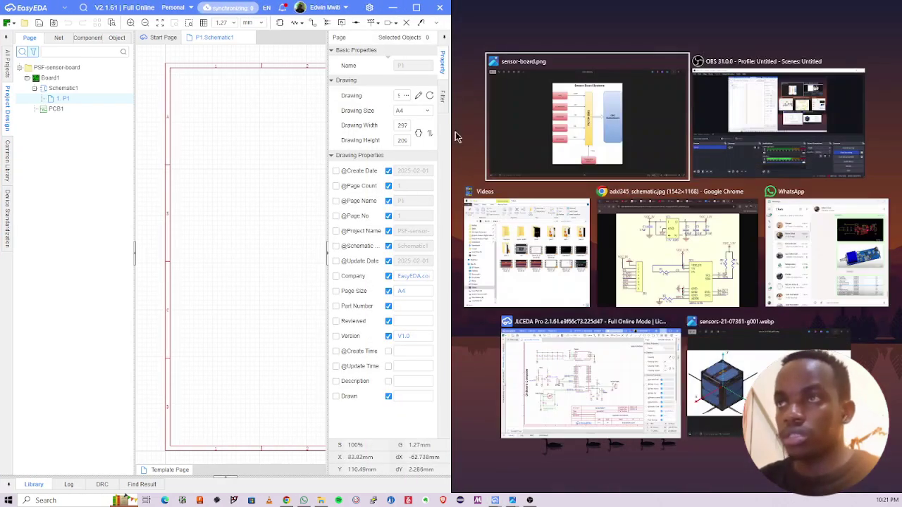
drag(453, 136, 622, 138)
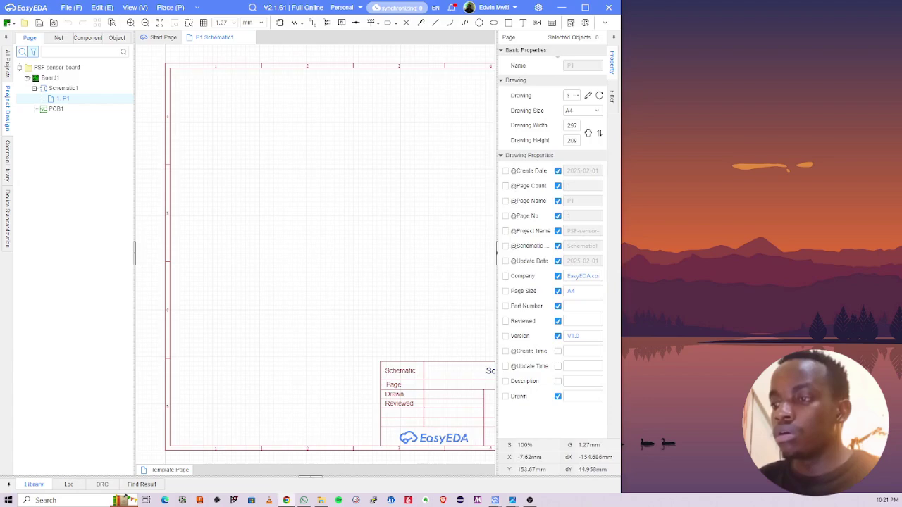
drag(2, 332, 637, 44)
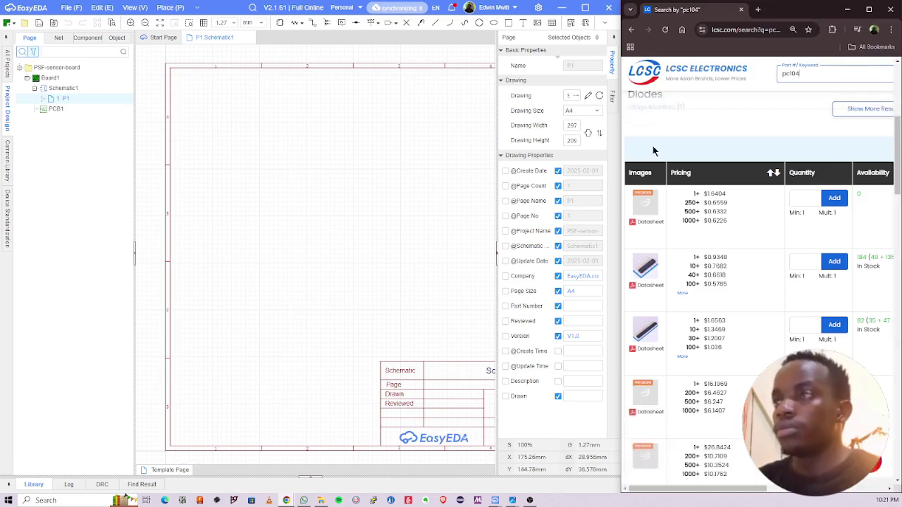
Step: Search the LCSC website for the accelerometer part adxl345
double_click(811, 72)
key(BackSpace)
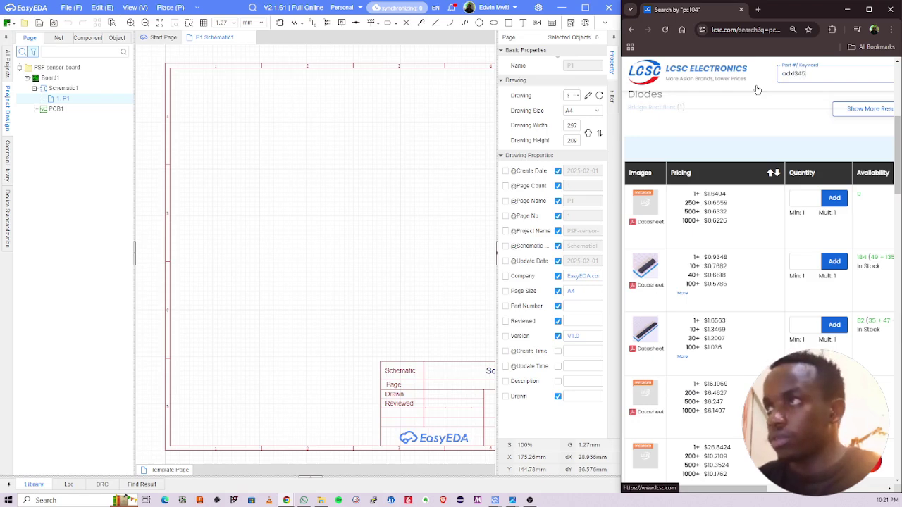
text(adxl345)
key(Return)
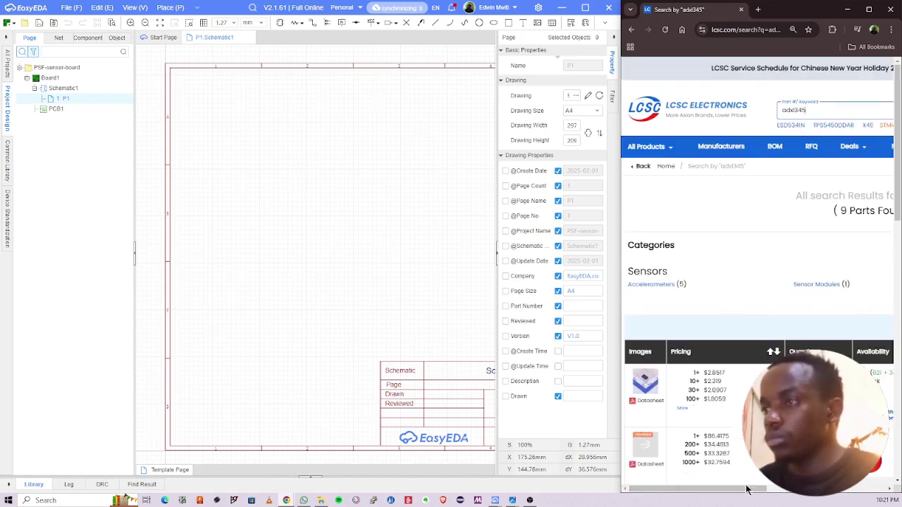
mouse_move(644, 385)
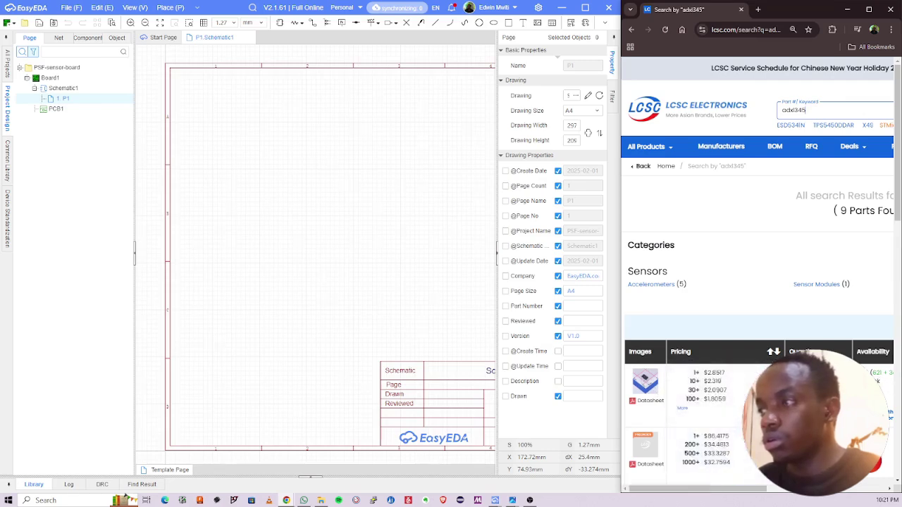
scroll(669, 282, down, 2)
Step: Widen the browser window and select the LCSC part number C579456 in the ADXL345BCCZ row
drag(620, 183, 507, 187)
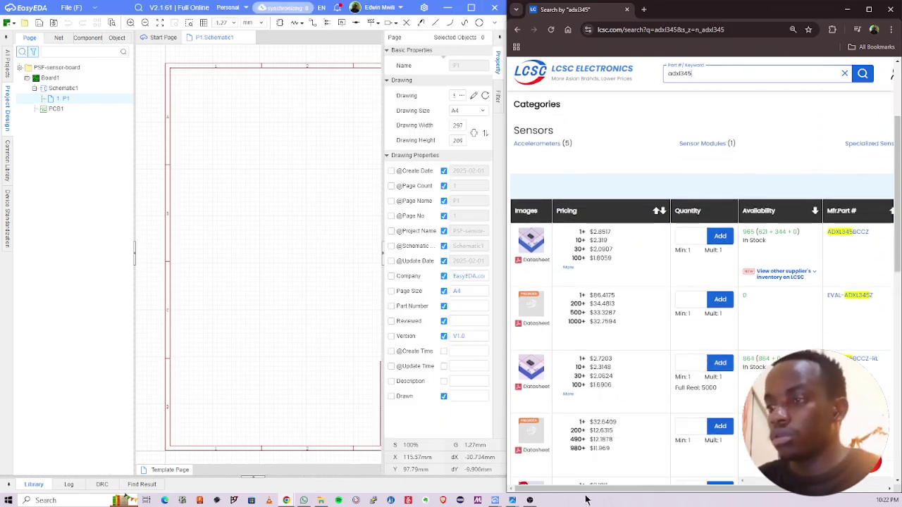
drag(589, 495, 683, 495)
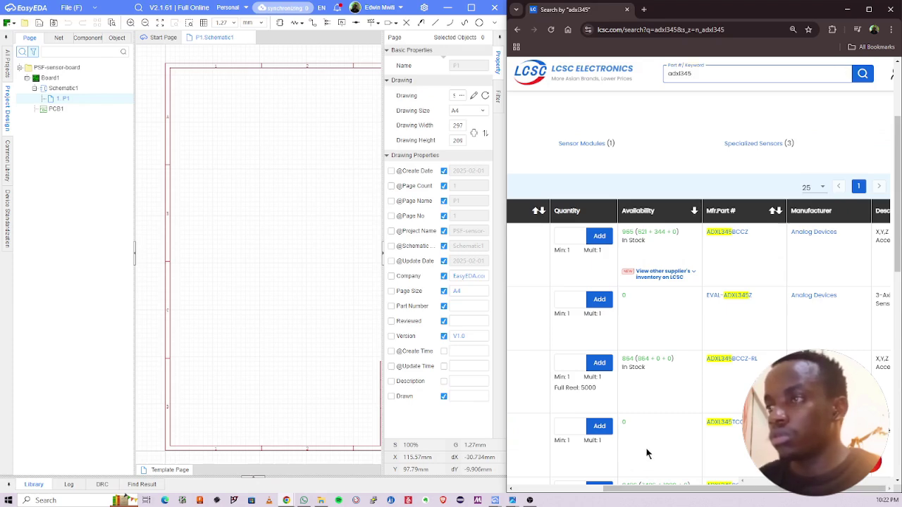
scroll(648, 454, right, 5)
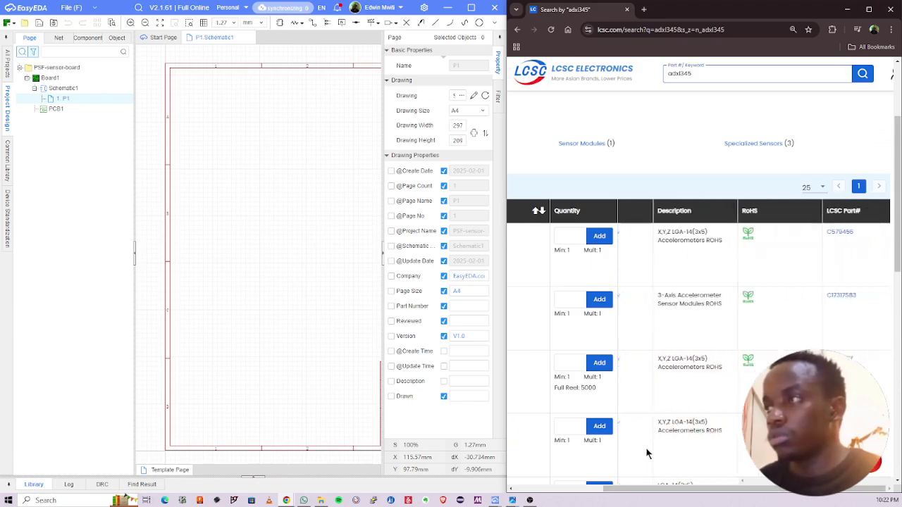
scroll(648, 455, right, 3)
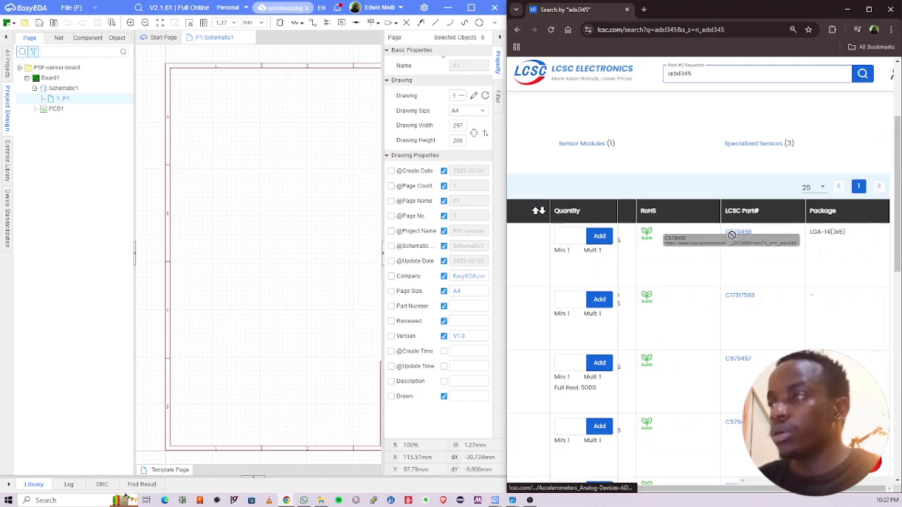
drag(742, 235, 705, 236)
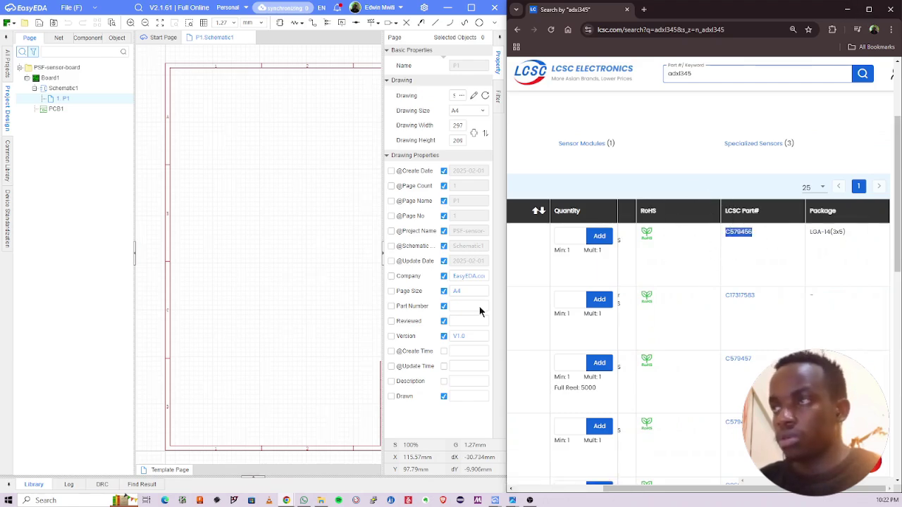
Step: Return to the schematic page and open the device library for placing components
click(293, 238)
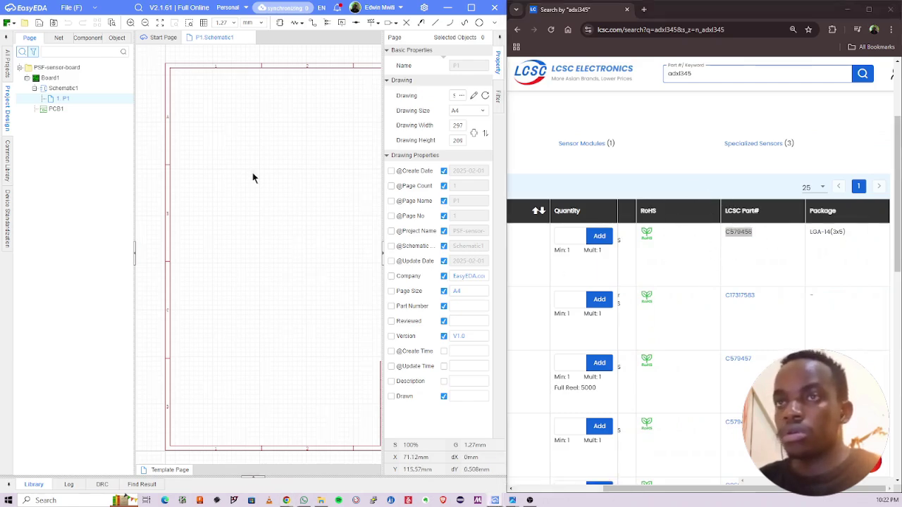
click(384, 254)
key(shift+f)
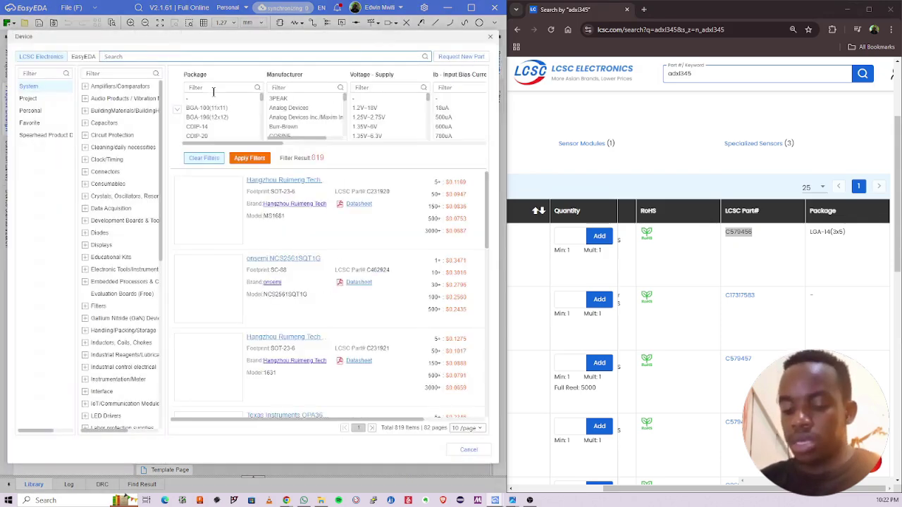
text(TEMT6000 Light Sensor Module)
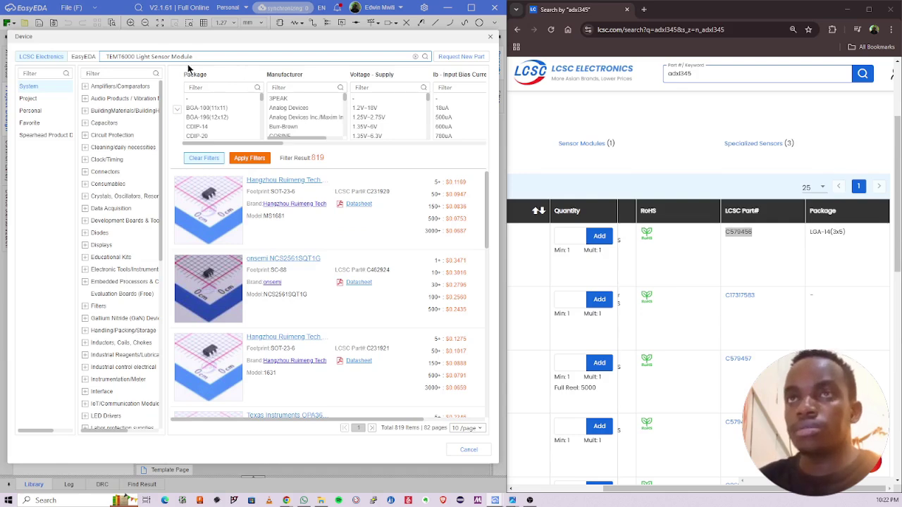
drag(201, 56, 79, 55)
key(ctrl+x)
key(ctrl+v)
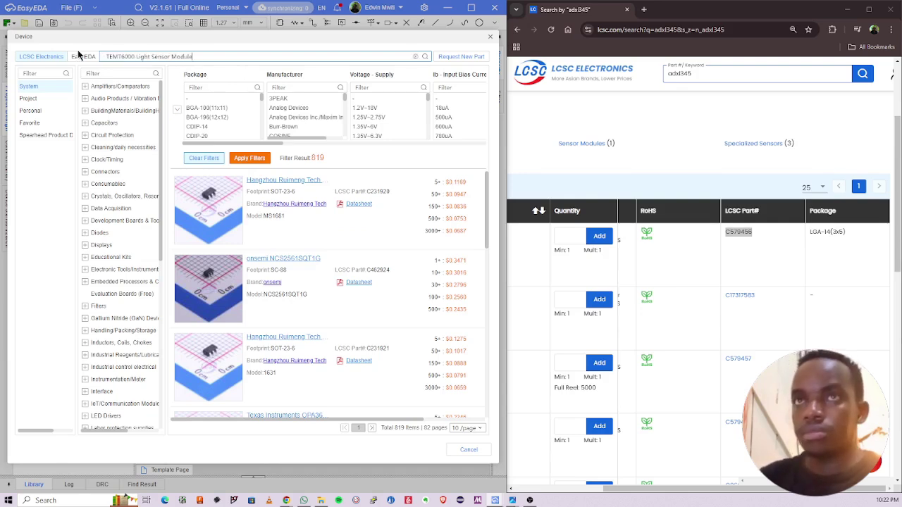
key(BackSpace)
key(BackSpace)
key(BackSpace)
key(BackSpace)
key(BackSpace)
key(BackSpace)
key(BackSpace)
key(BackSpace)
key(BackSpace)
key(BackSpace)
key(BackSpace)
key(BackSpace)
key(BackSpace)
key(BackSpace)
key(BackSpace)
key(BackSpace)
key(BackSpace)
key(BackSpace)
key(BackSpace)
key(BackSpace)
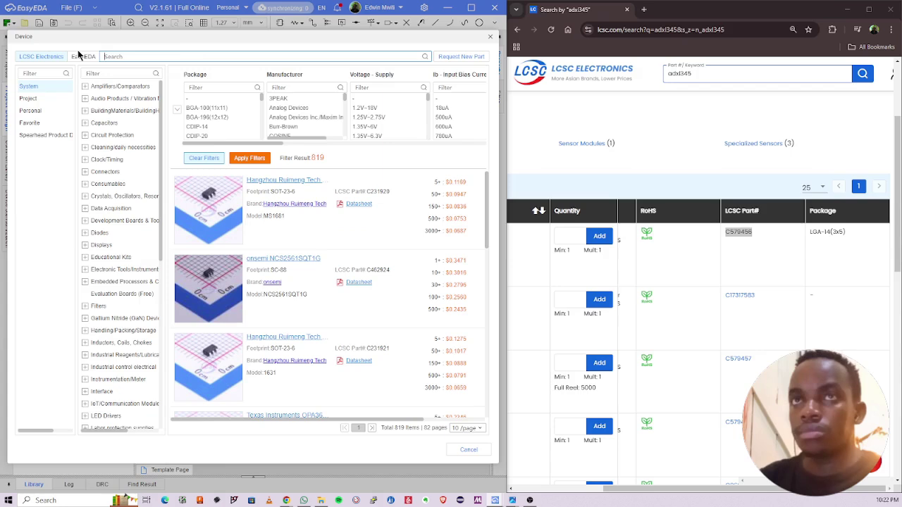
Step: Copy the LCSC part number C579456 from the website and search the device library for it
click(753, 239)
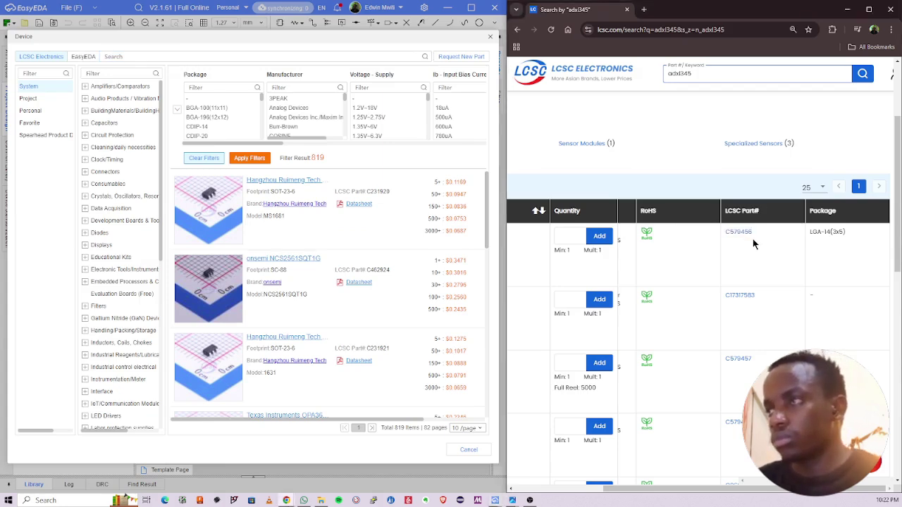
drag(750, 234, 725, 237)
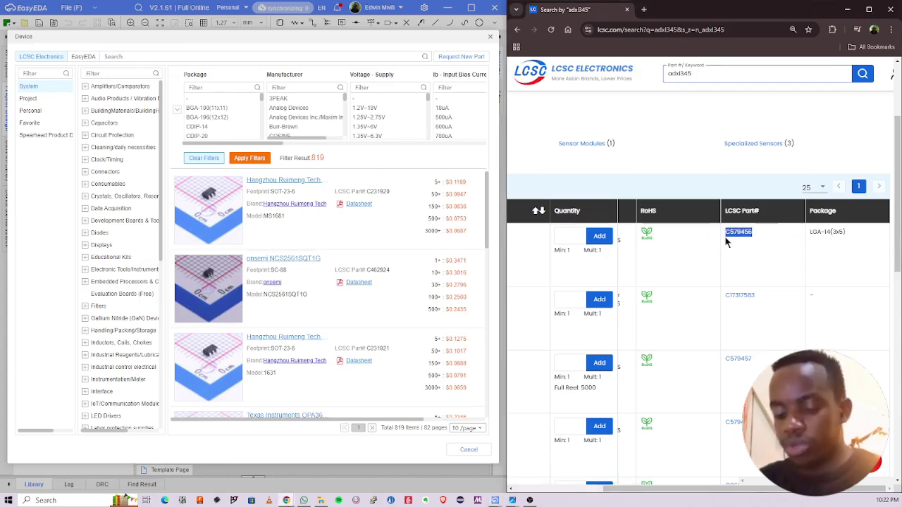
click(123, 56)
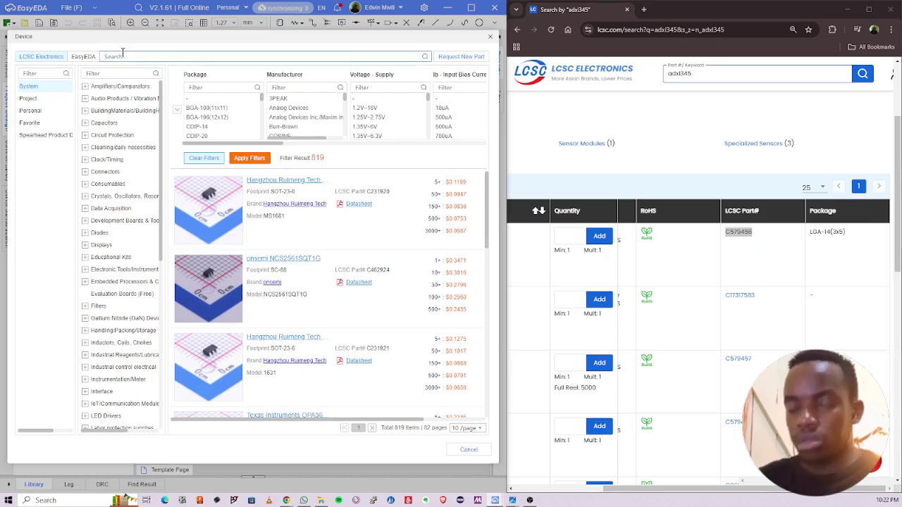
key(ctrl+v)
key(Return)
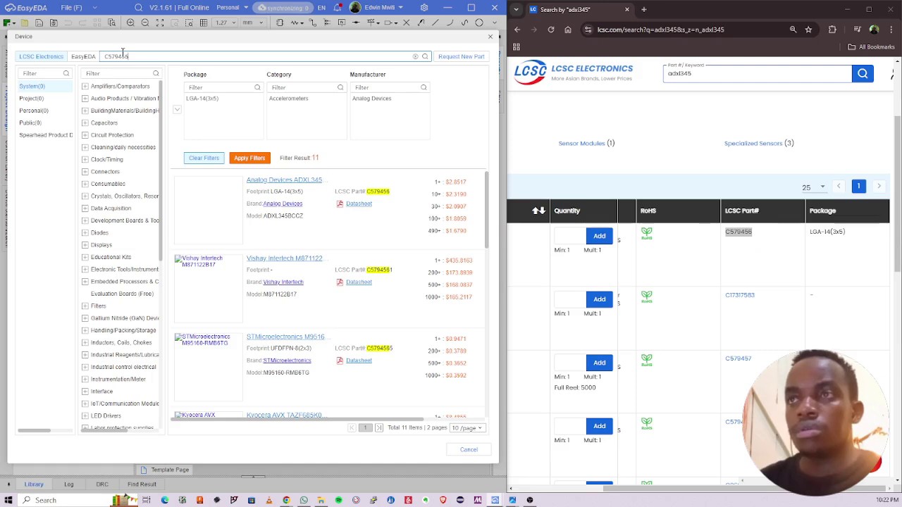
Step: Review the device library results for C579456, checking the stock and placement options of the listed parts
scroll(404, 235, down, 2)
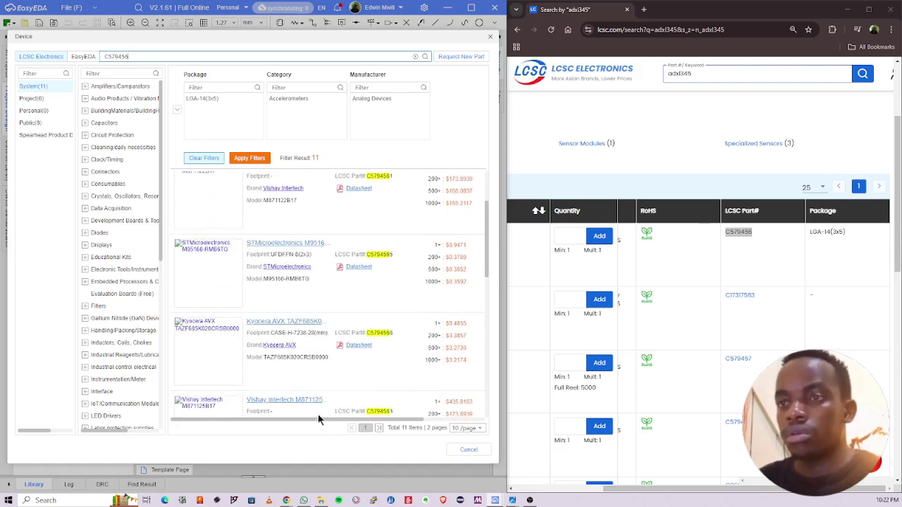
drag(317, 420, 422, 408)
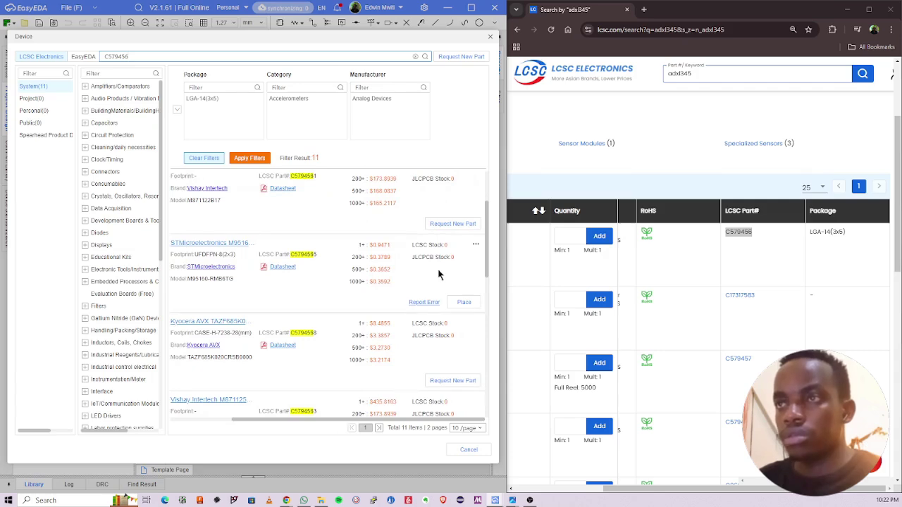
scroll(429, 356, down, 5)
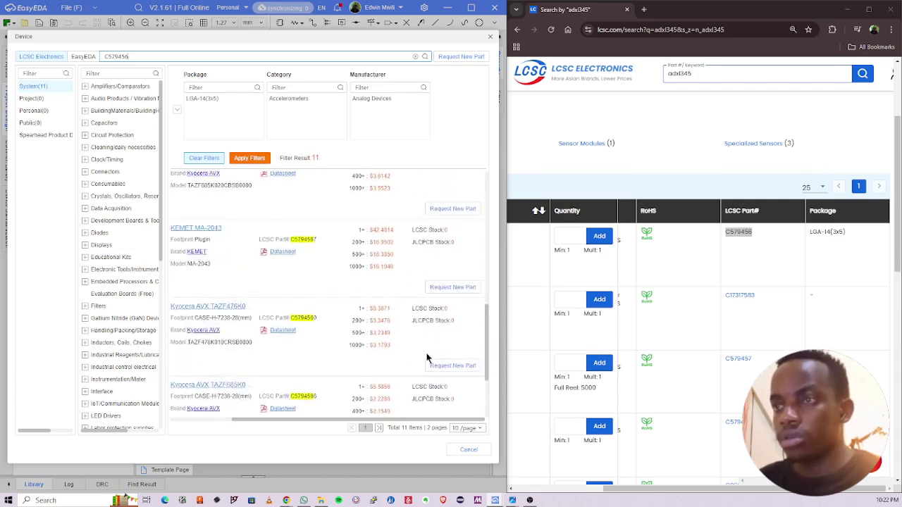
scroll(429, 355, up, 6)
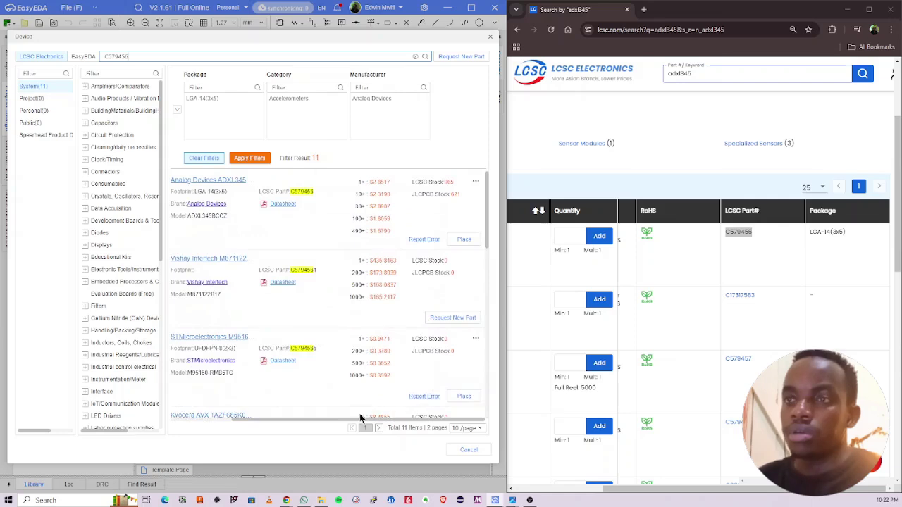
drag(352, 425, 228, 425)
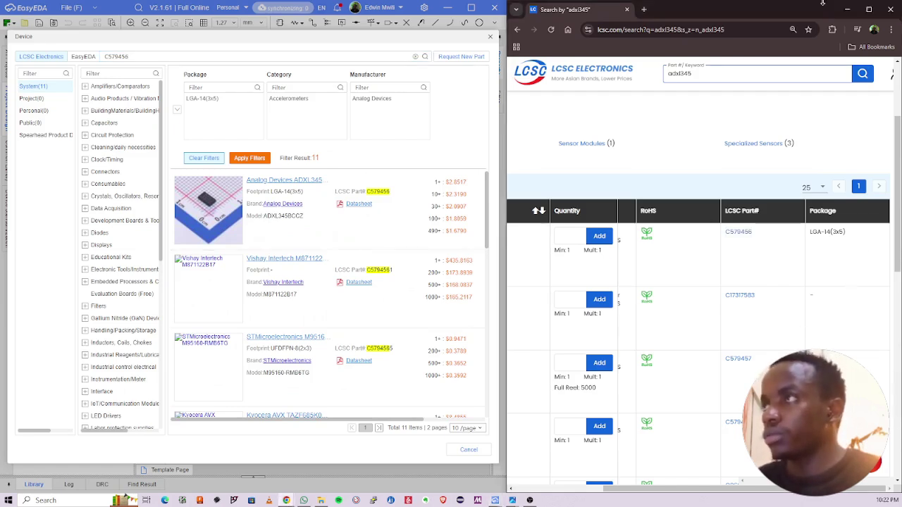
Step: Maximize the browser, compare the ADXL345 listings on LCSC, and copy part number C579457 from the ADXL345BCCZ-RL row
click(868, 9)
scroll(300, 338, down, 2)
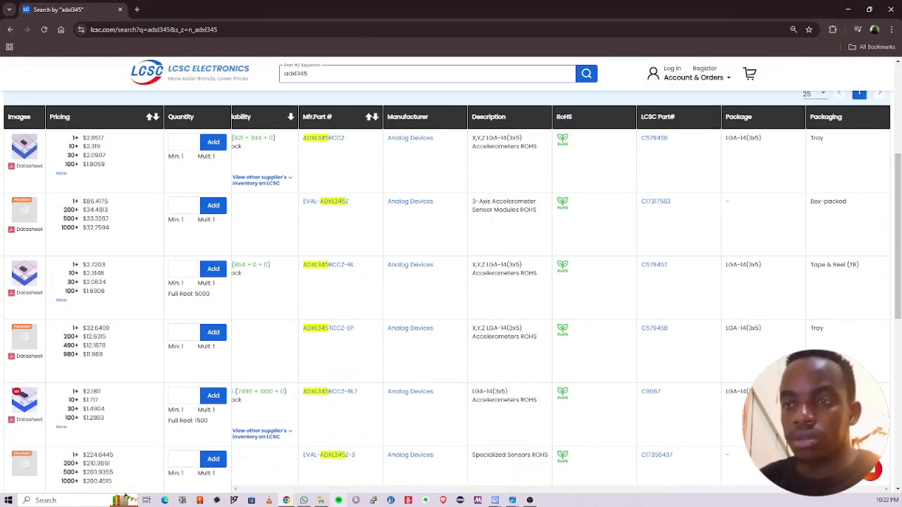
scroll(354, 478, left, 1)
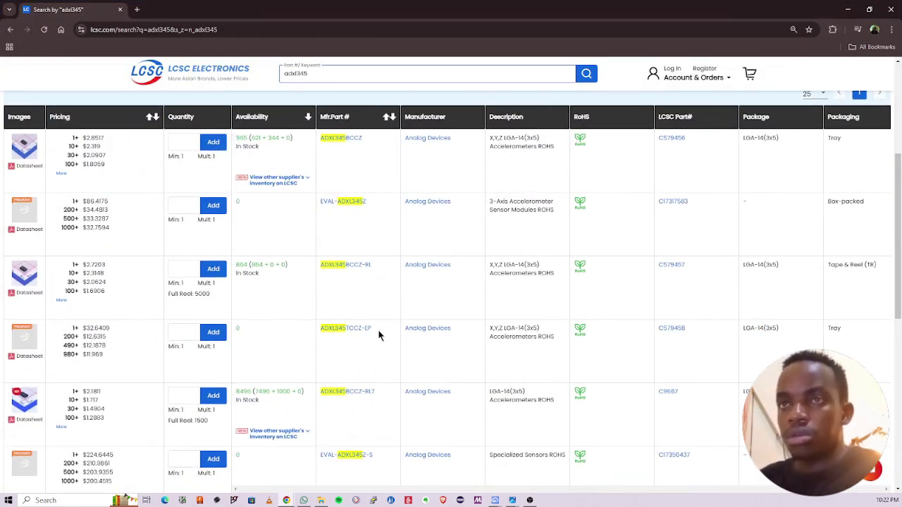
mouse_move(21, 273)
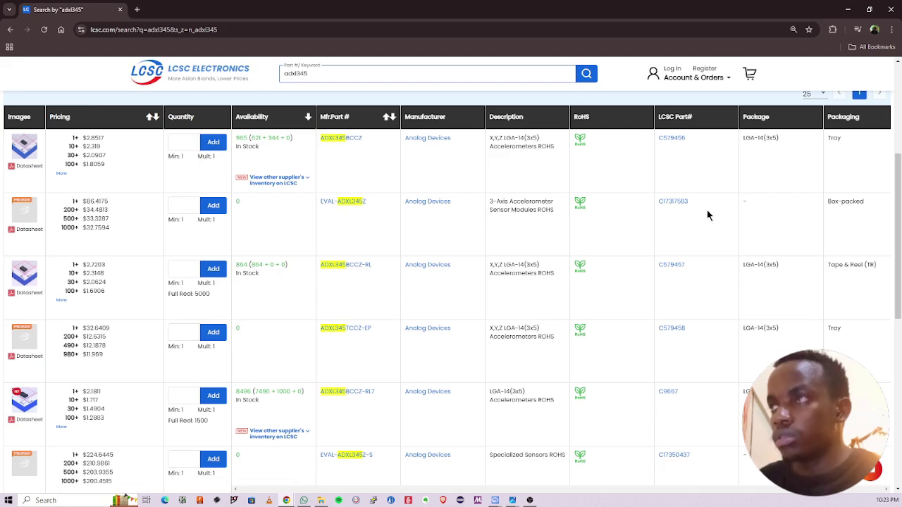
drag(686, 273, 655, 272)
key(ctrl+c)
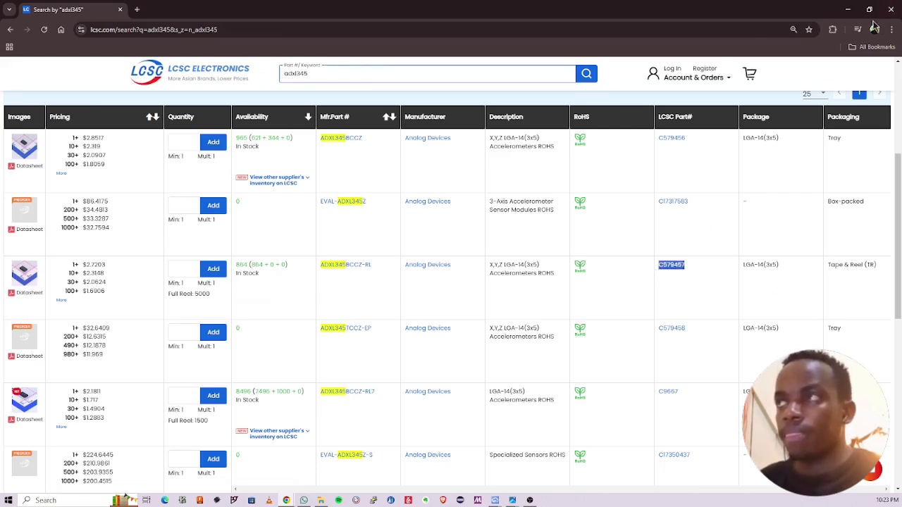
Step: Minimize the browser to return to EasyEDA and search the device library for part number C579457
click(848, 9)
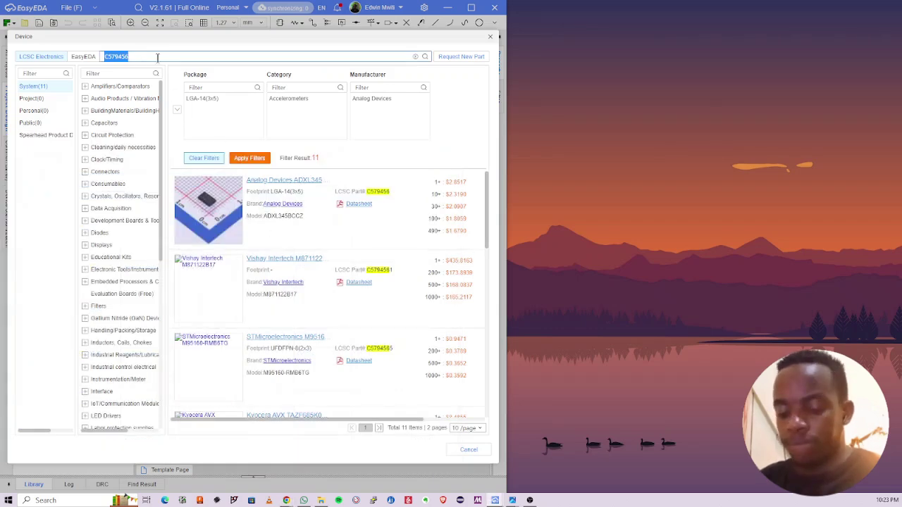
key(ctrl+v)
key(Return)
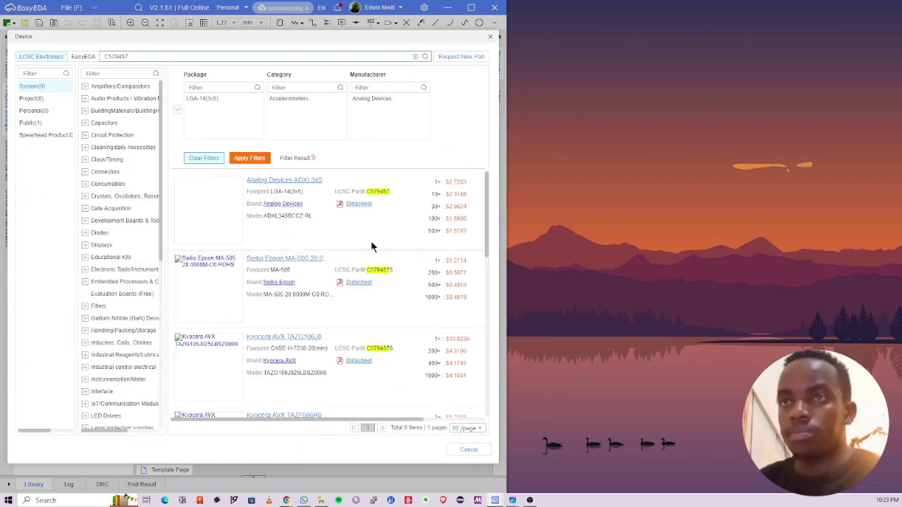
Step: Place one ADXL345BCCZ-RL accelerometer from the library results in the upper part of the schematic page
drag(352, 417, 445, 423)
scroll(440, 236, up, 1)
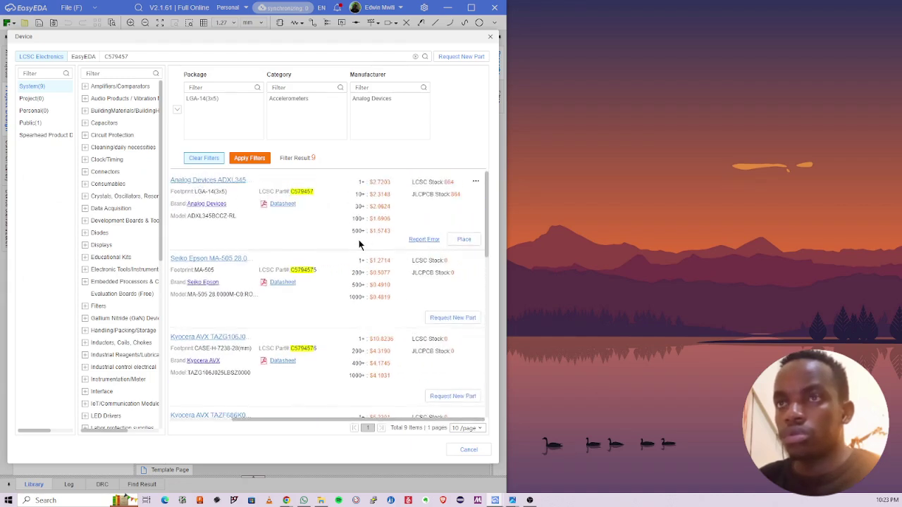
click(463, 240)
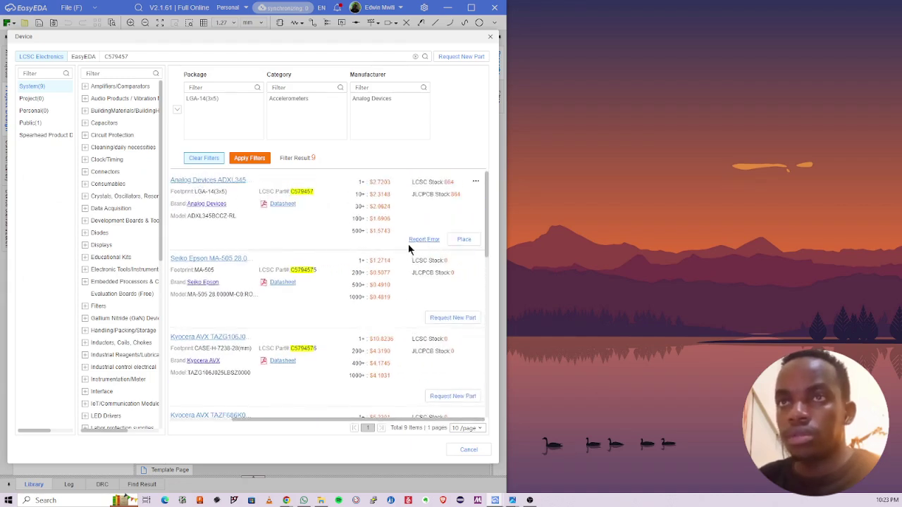
click(319, 183)
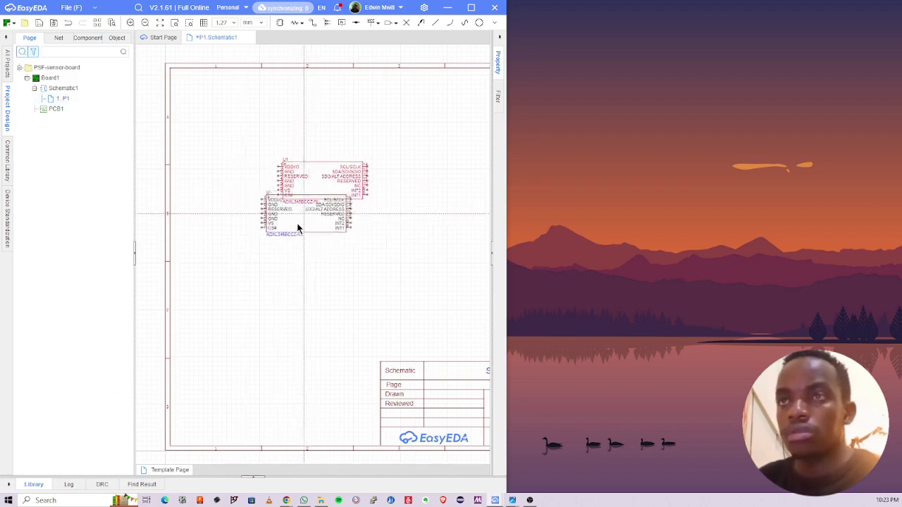
key(Escape)
scroll(308, 216, up, 6)
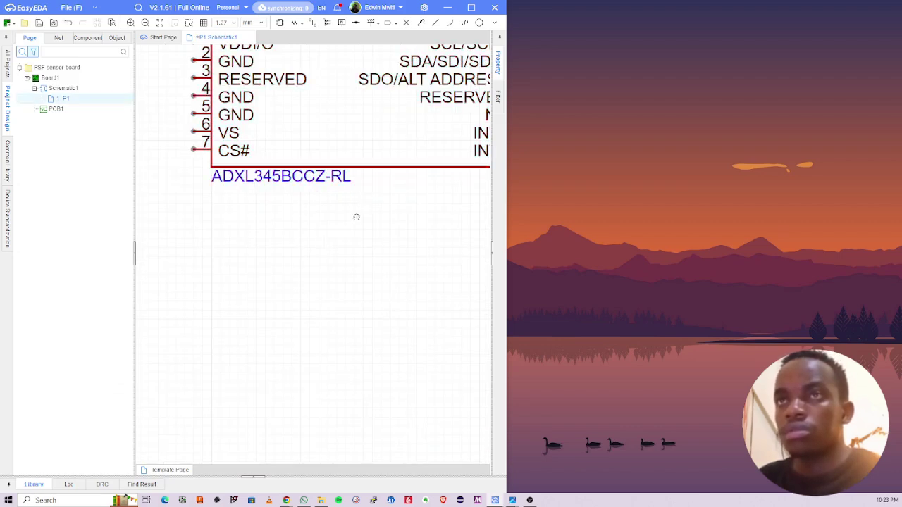
scroll(328, 288, down, 3)
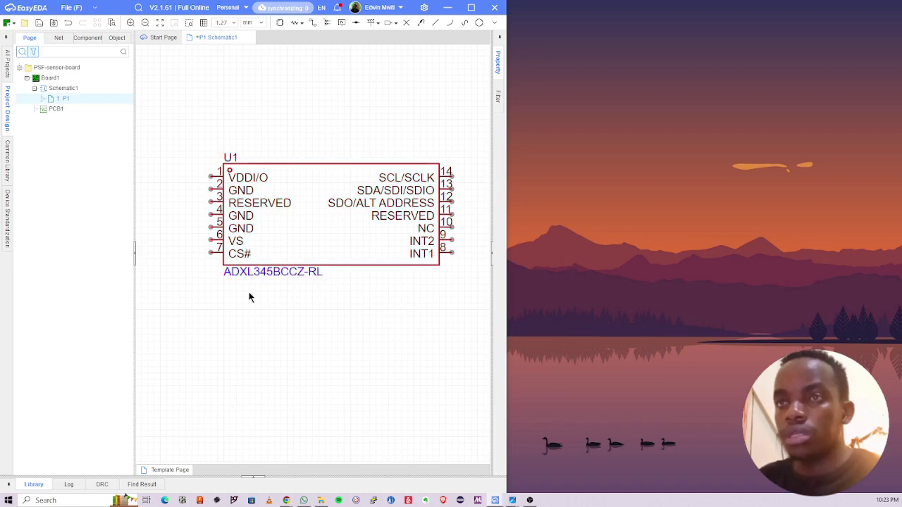
scroll(323, 321, down, 2)
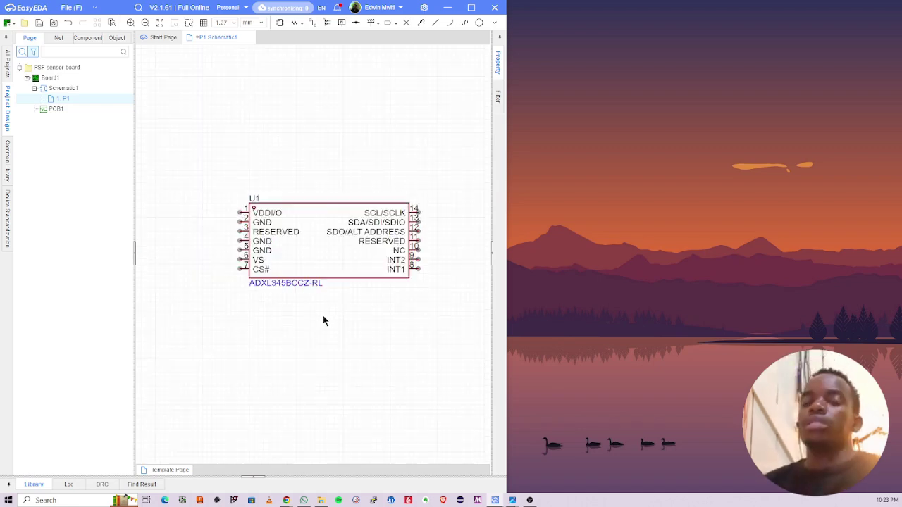
Step: Widen the EasyEDA window to give the schematic page more working room
right_drag(337, 297, 322, 281)
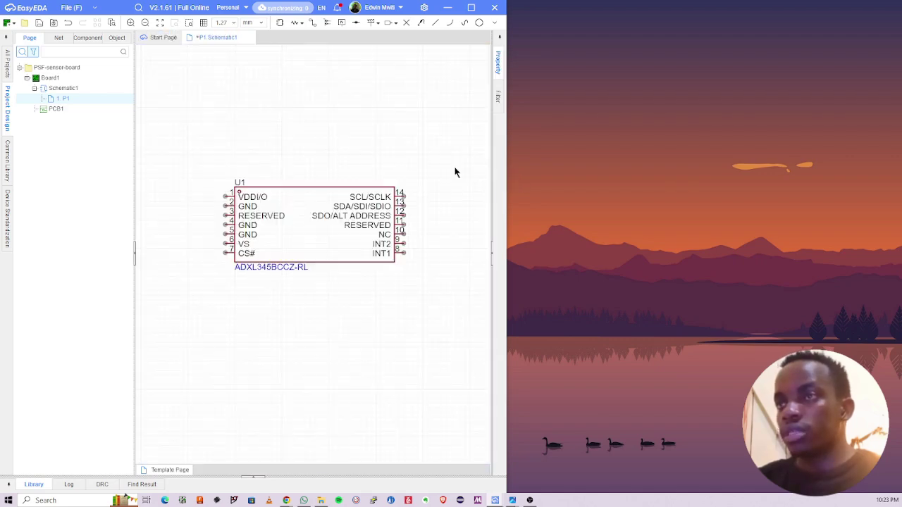
drag(504, 180, 643, 180)
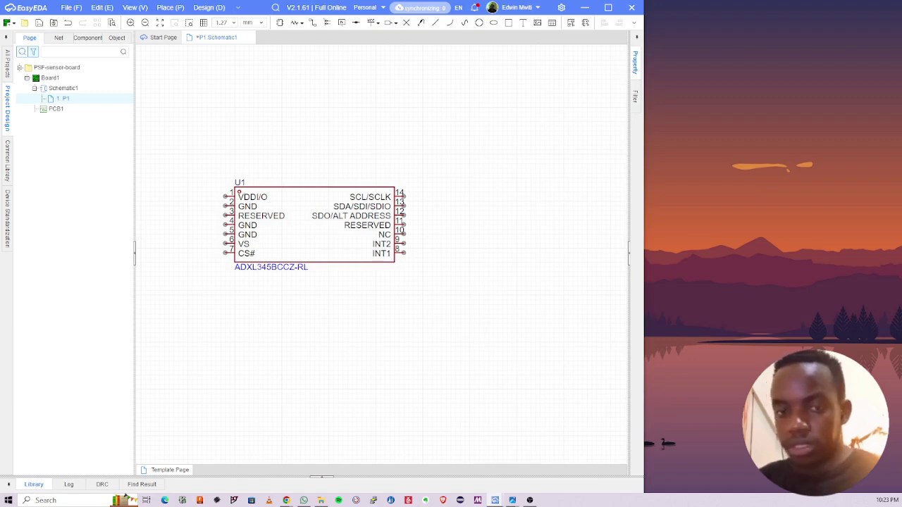
click(126, 498)
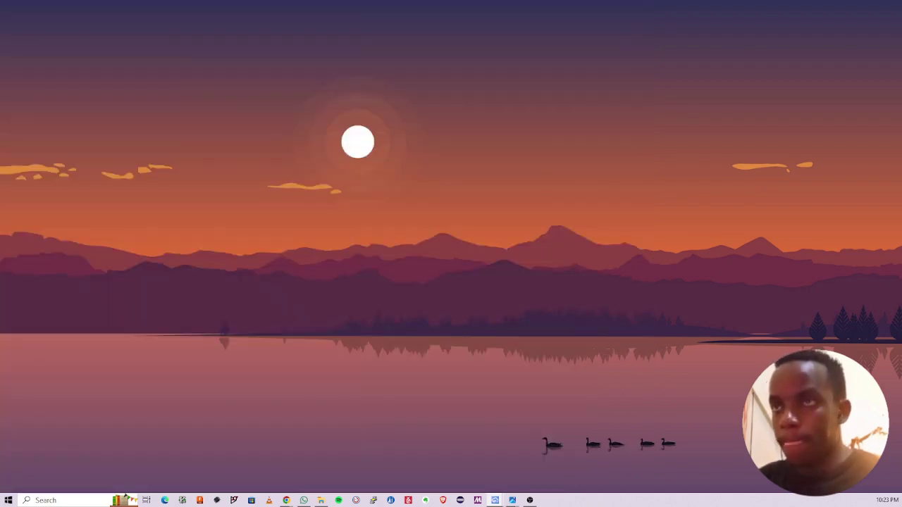
click(126, 498)
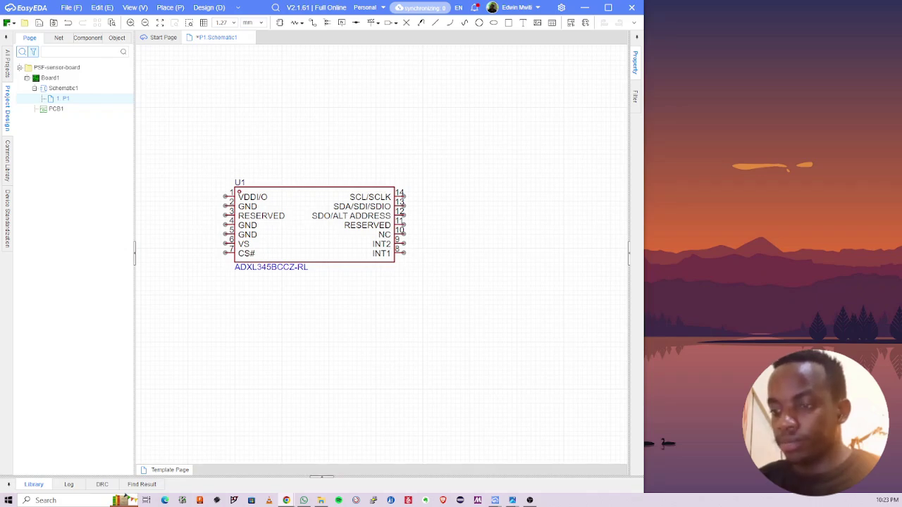
right_drag(252, 143, 346, 121)
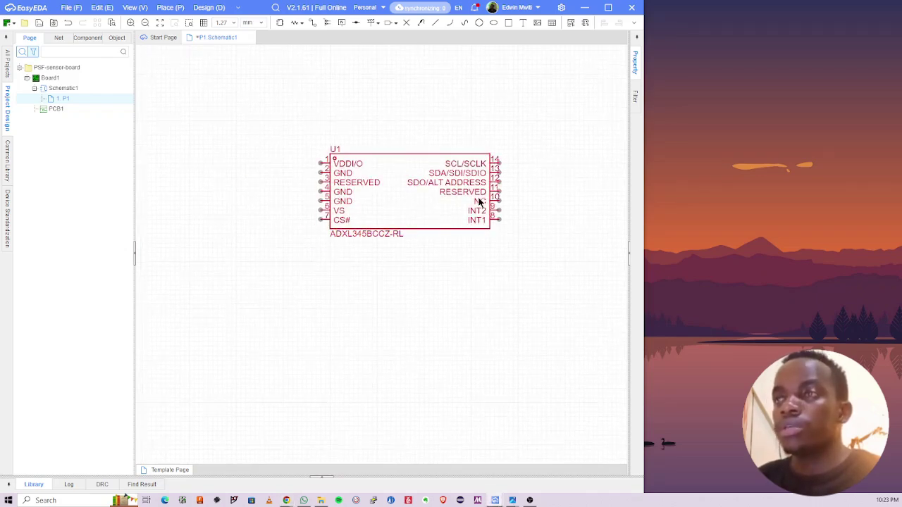
Step: Examine the pin names on the ADXL345BCCZ-RL symbol, including the SCL/SCLK, SDA/SDI/SDIO and SDO/ALT ADDRESS pins
scroll(486, 161, up, 3)
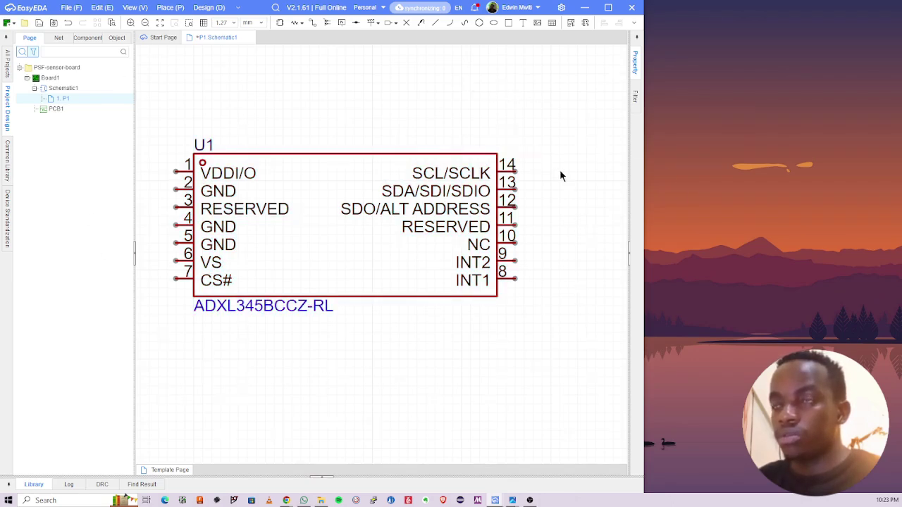
scroll(549, 151, down, 2)
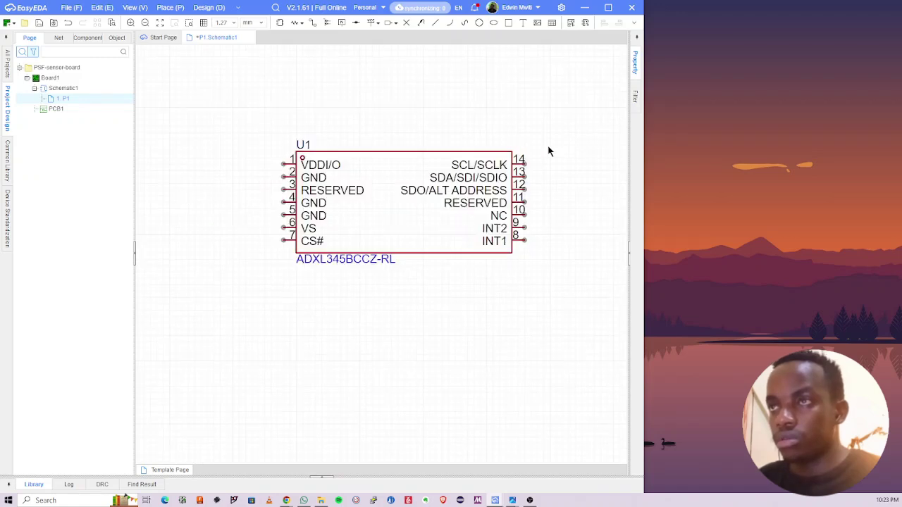
scroll(548, 152, up, 2)
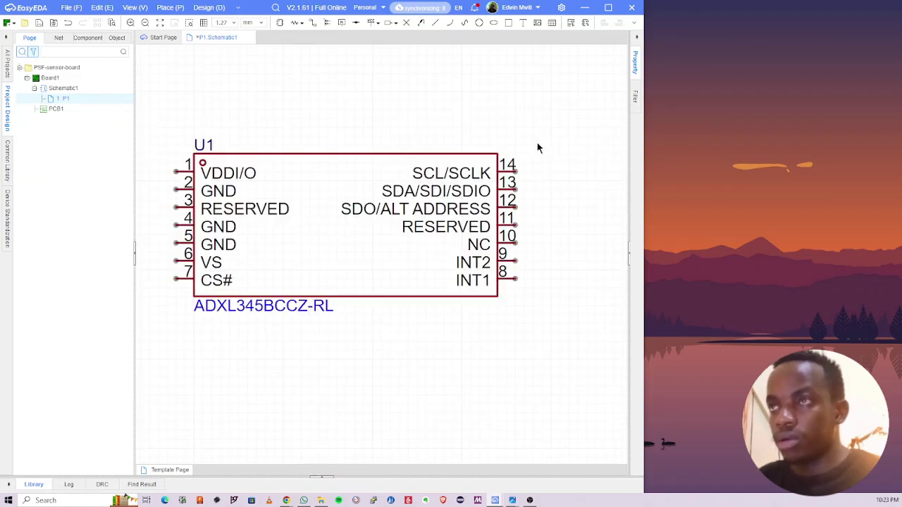
right_drag(513, 115, 494, 118)
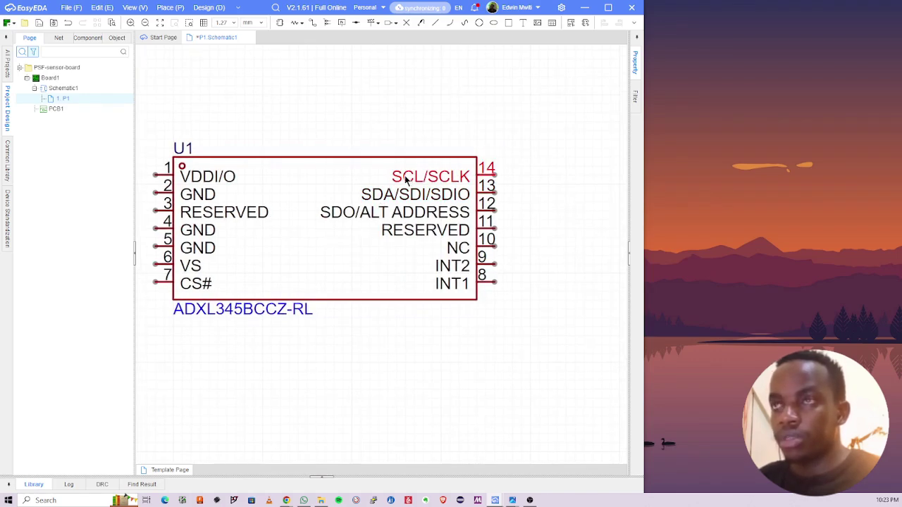
scroll(489, 238, down, 2)
right_drag(264, 226, 367, 238)
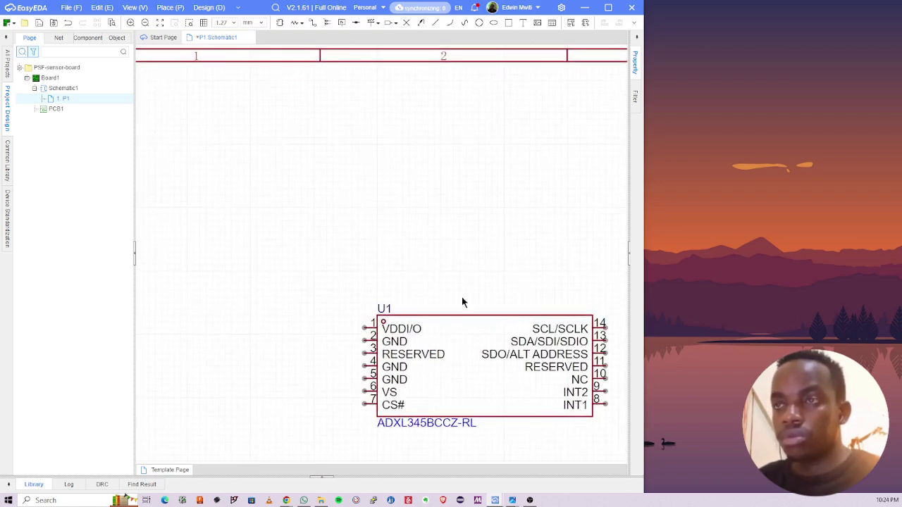
scroll(462, 297, down, 2)
right_drag(440, 249, 383, 192)
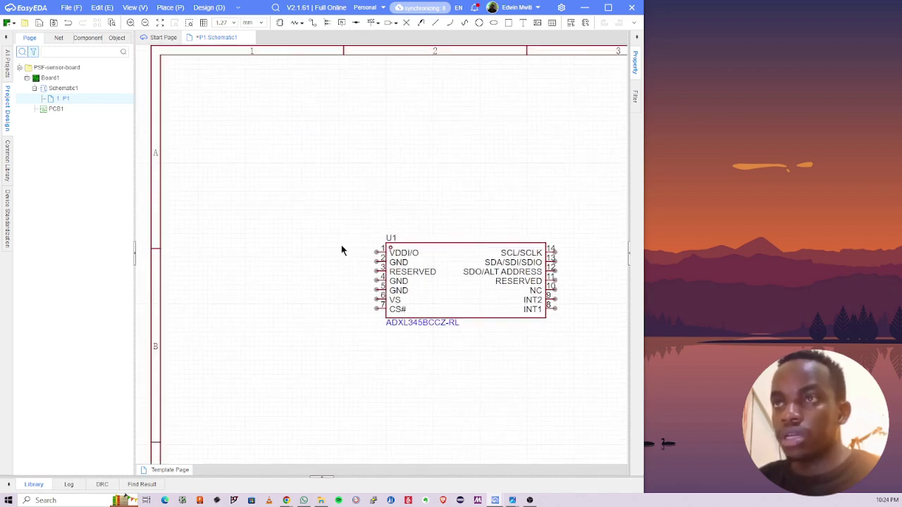
Step: Place a VCC power flag above and to the left of U1's VDDI/O pin and shift it slightly toward the chip
scroll(367, 249, up, 3)
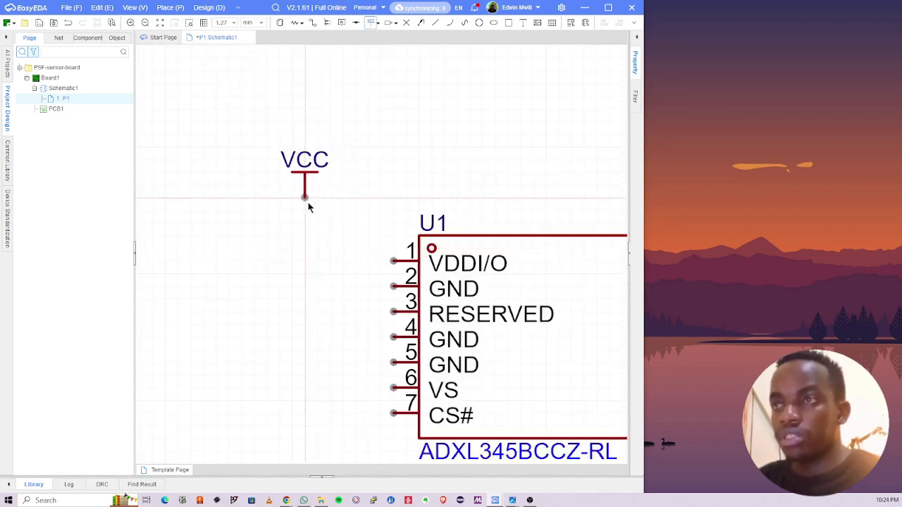
click(311, 211)
key(Escape)
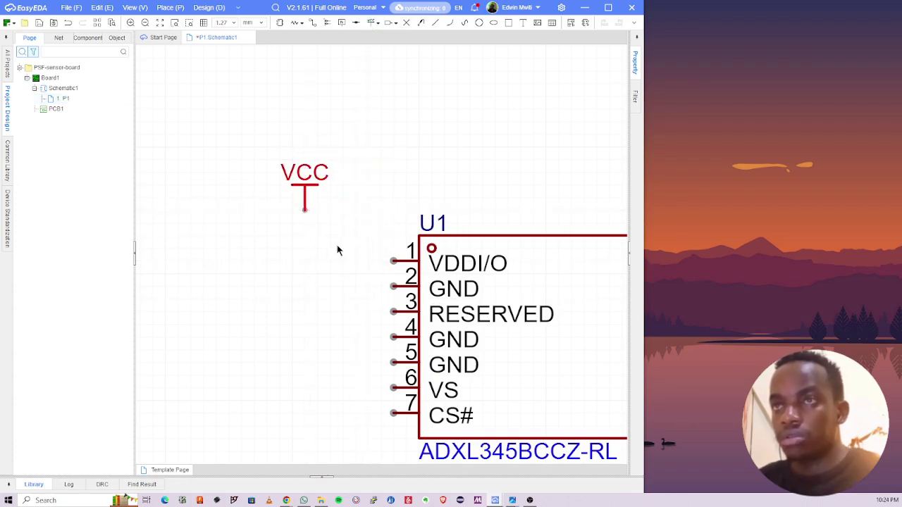
drag(303, 190, 316, 190)
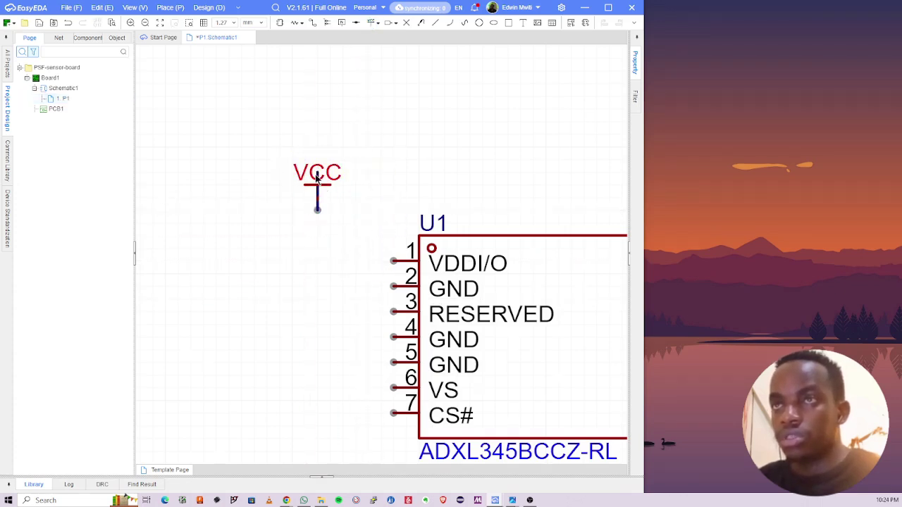
click(276, 188)
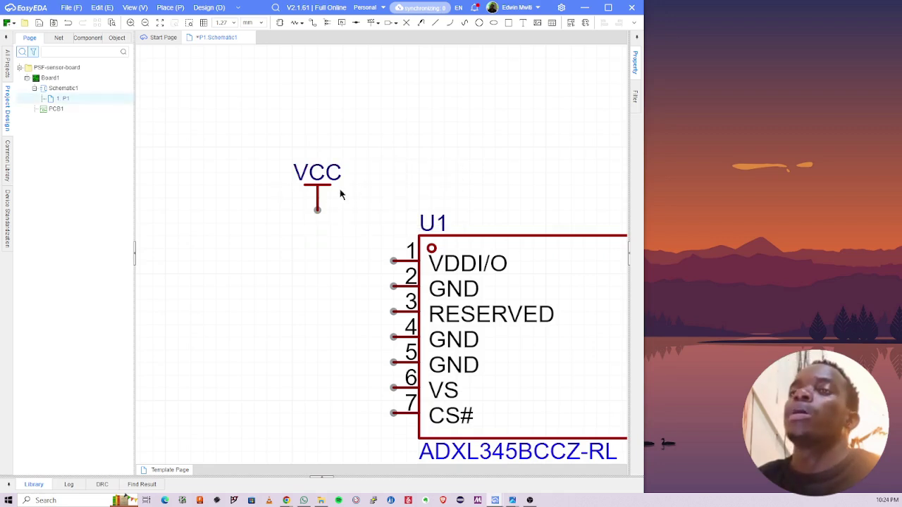
Step: Replace the VCC flag with a net port rotated upright, its end level with and left of U1's VDDI/O pin
click(396, 24)
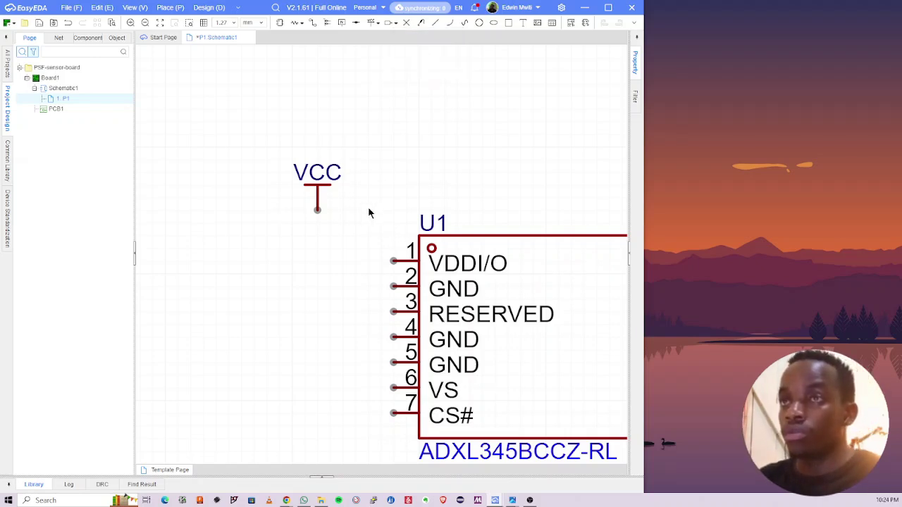
key(space)
key(space)
key(space)
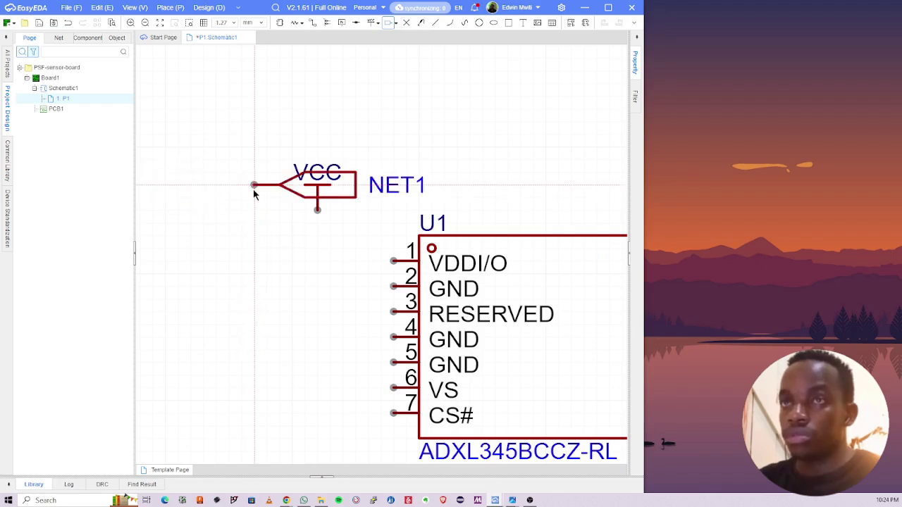
click(256, 213)
key(Escape)
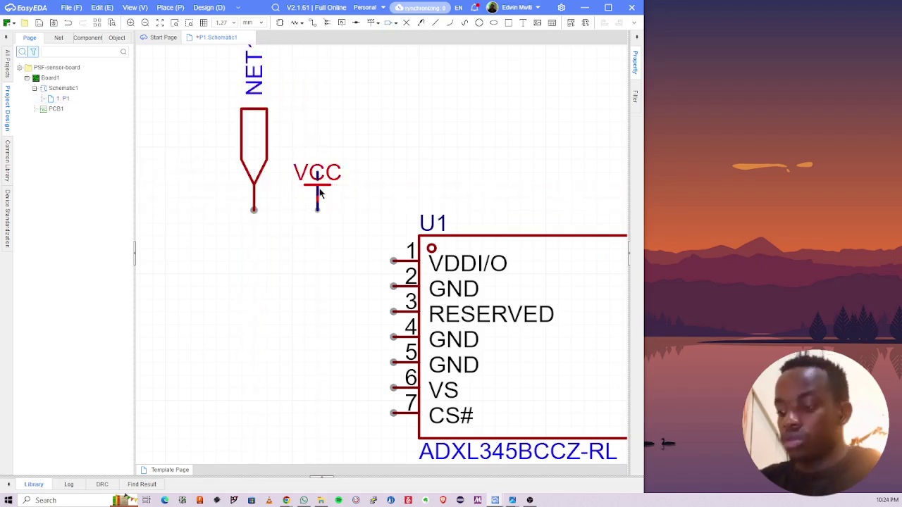
drag(255, 168, 343, 204)
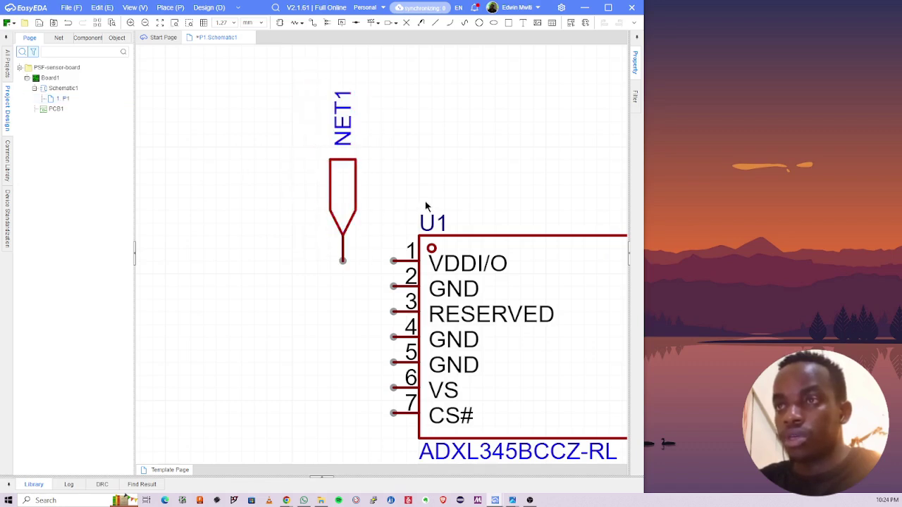
Step: Draw a wire from the end of the net port to pin 1 (VDDI/O) of U1
key(alt+w)
click(342, 261)
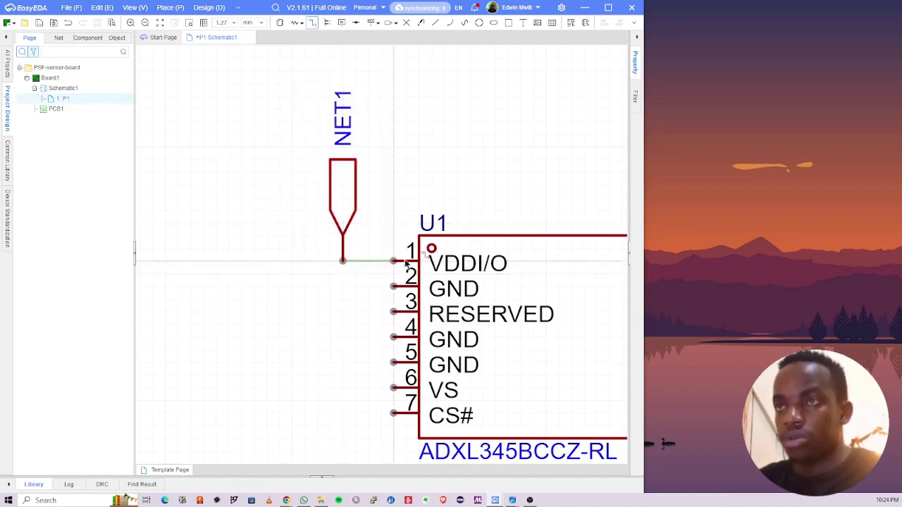
click(394, 261)
key(Escape)
Step: Rename the net port wired to U1's VDDI/O pin to 3V3
click(342, 126)
double_click(343, 124)
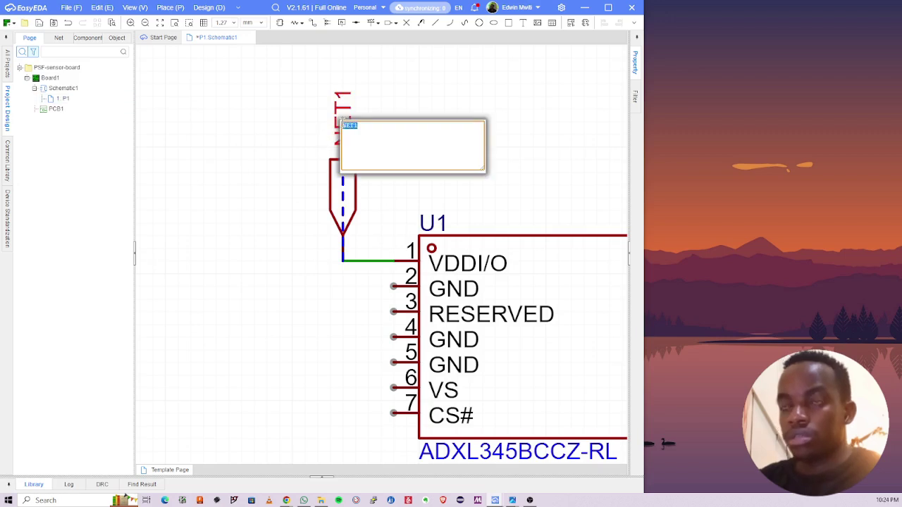
key(Return)
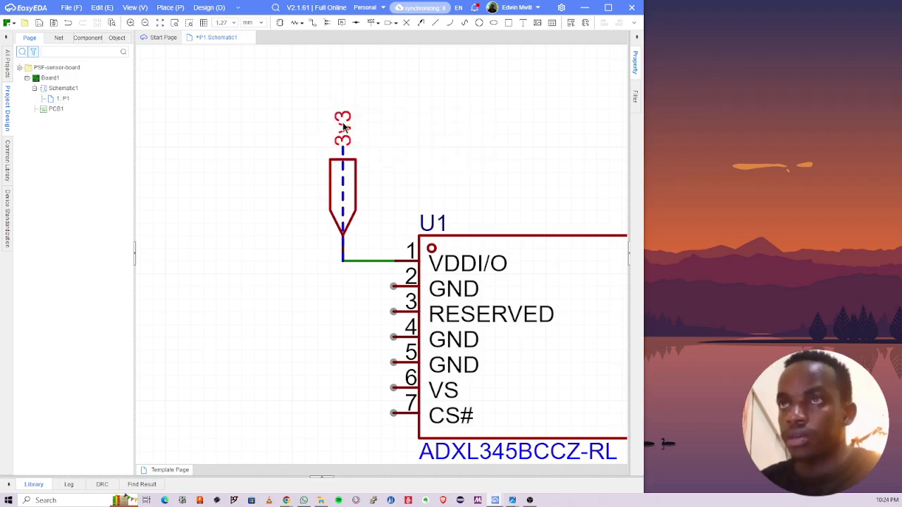
double_click(343, 125)
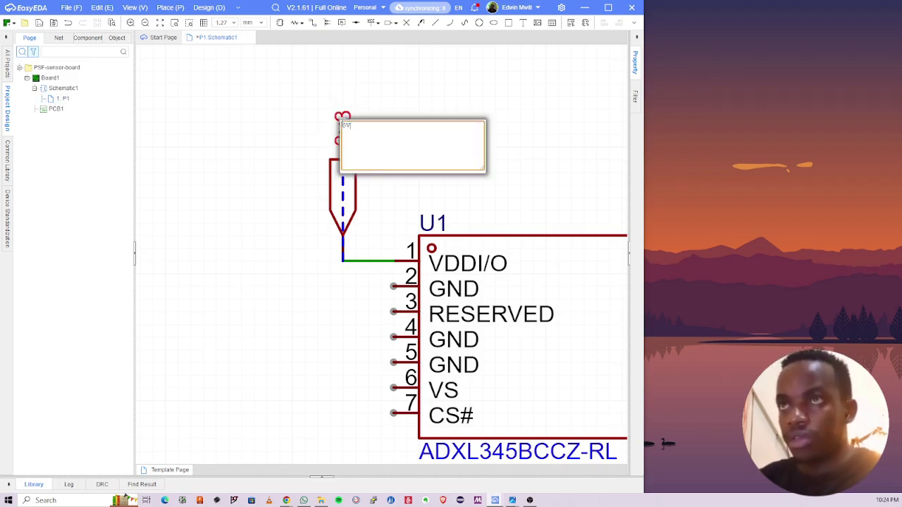
key(Return)
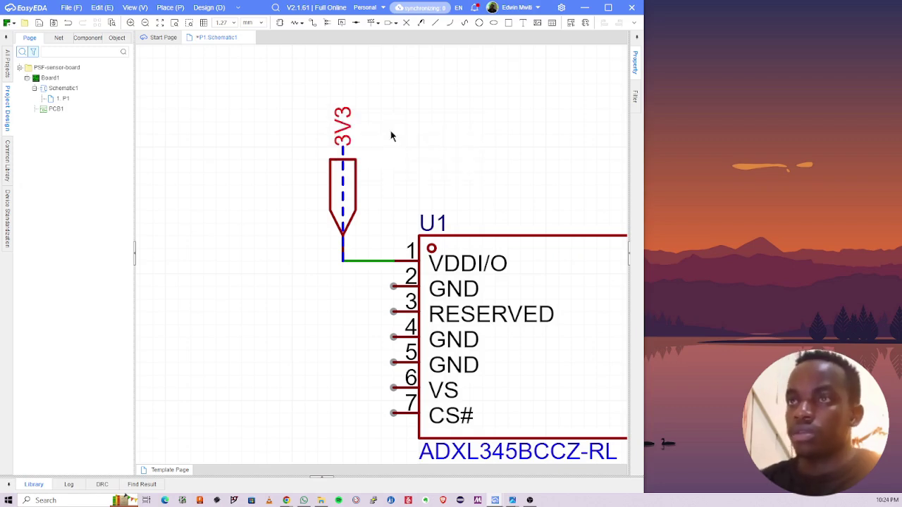
click(438, 163)
Step: Place a GND flag below and to the left of U1's pin 7, in line with the 3V3 port
scroll(438, 164, down, 2)
right_drag(503, 217, 442, 159)
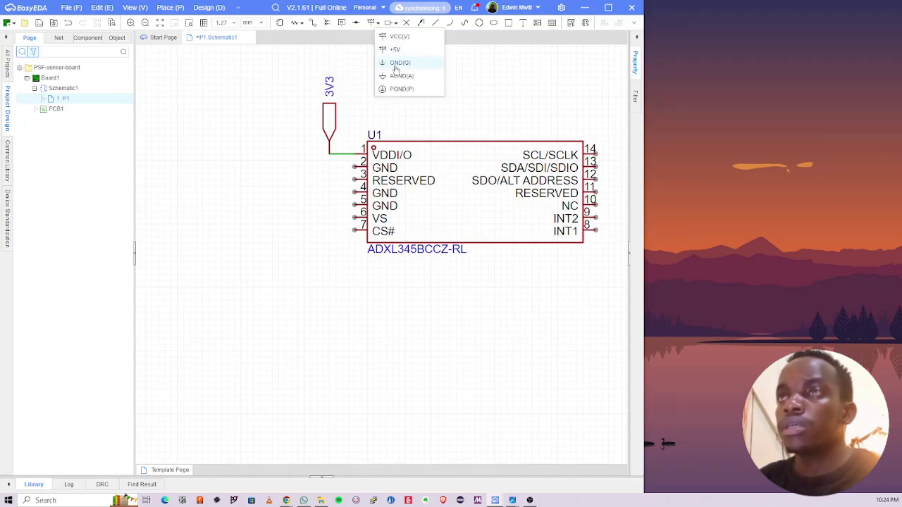
scroll(290, 252, up, 2)
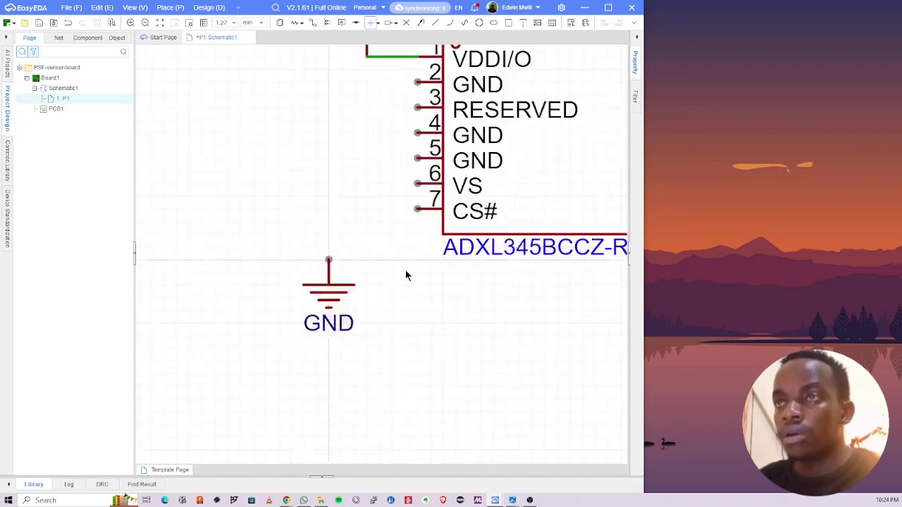
click(366, 260)
key(Escape)
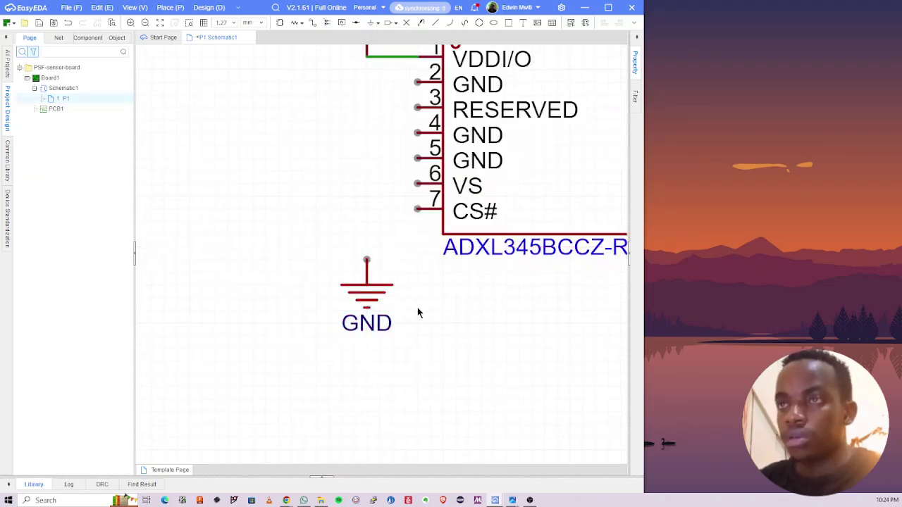
Step: Wire the GND flag up to U1's pin 2 and join GND pins 4 and 5 to that vertical wire
key(w)
click(366, 259)
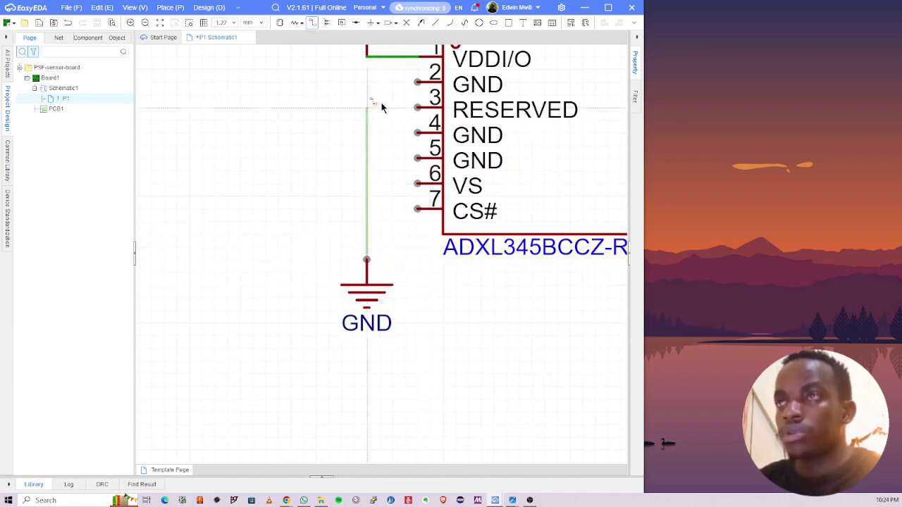
click(418, 82)
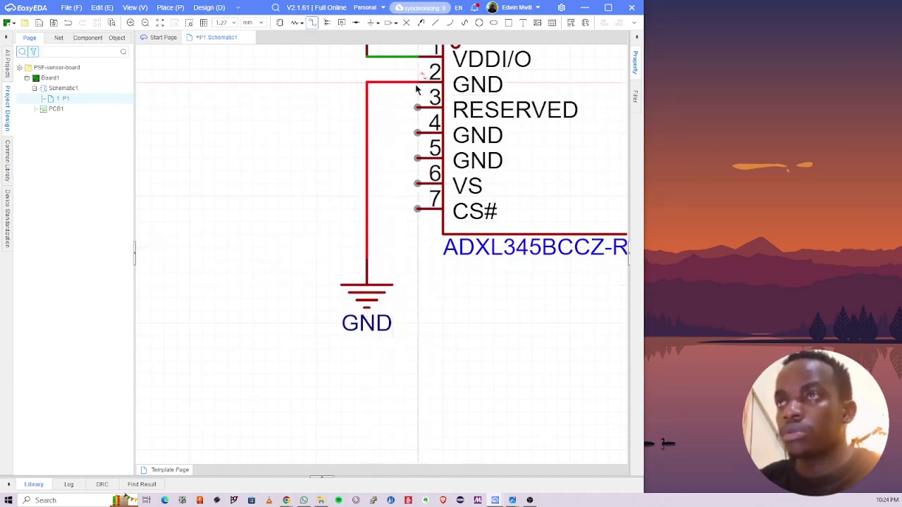
click(418, 133)
click(366, 133)
click(418, 158)
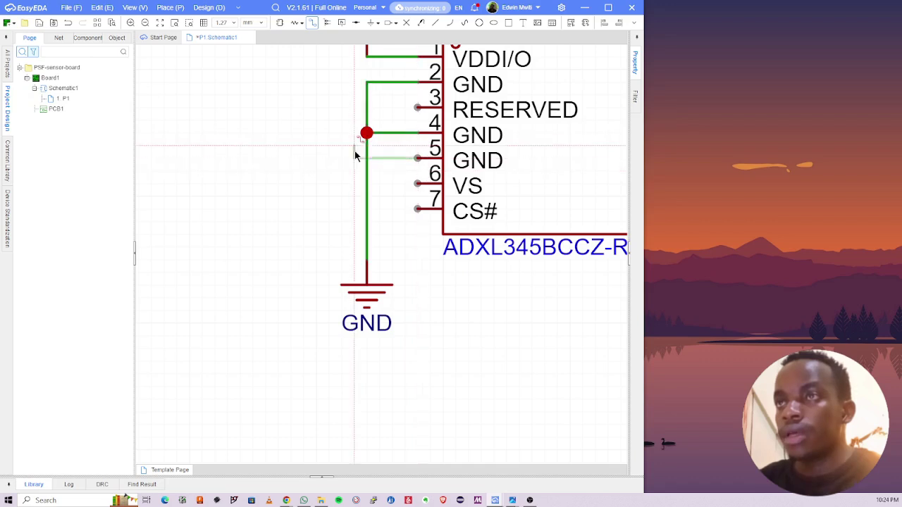
click(366, 158)
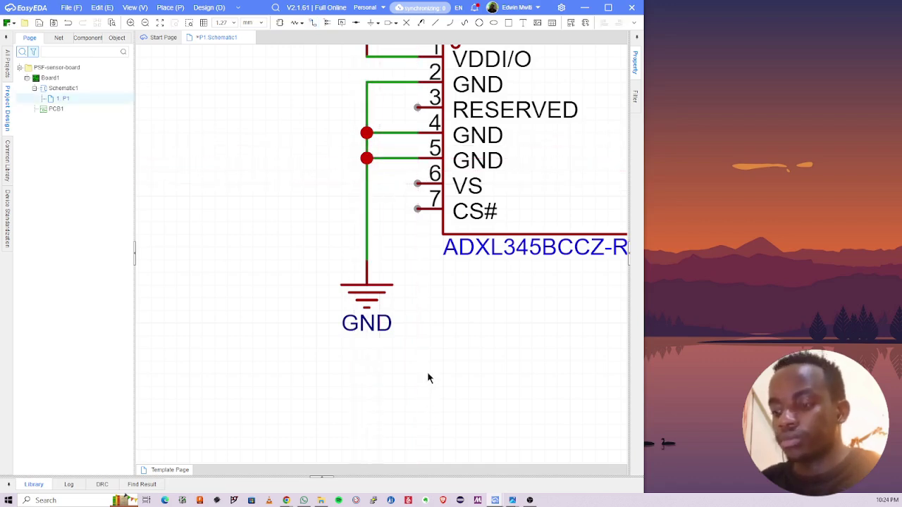
Step: Draw equally long horizontal wire stubs outward from U1's pins 8 (INT1) and 9 (INT2)
scroll(457, 345, down, 2)
scroll(467, 344, down, 1)
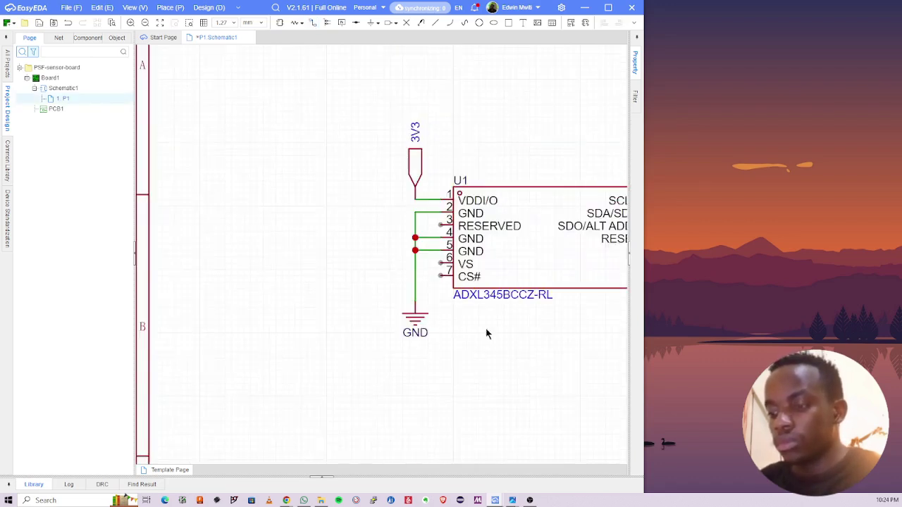
right_drag(485, 329, 362, 328)
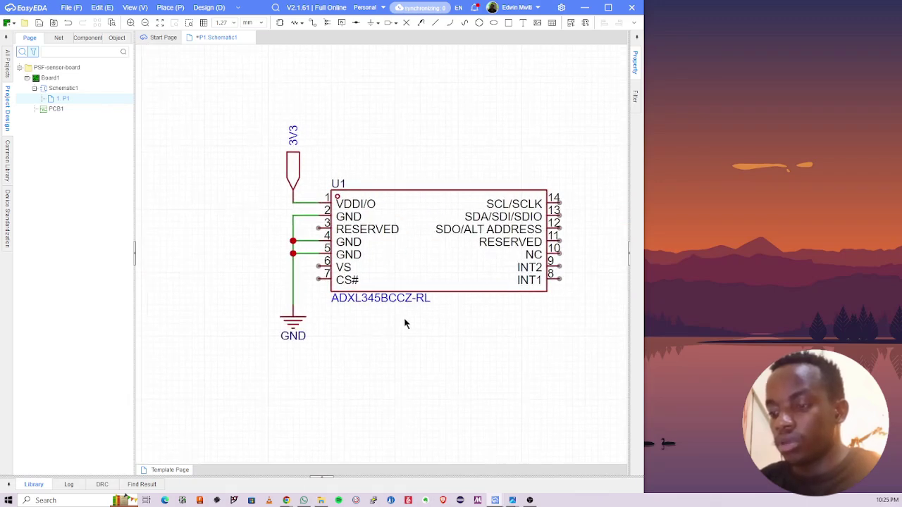
right_drag(433, 317, 372, 335)
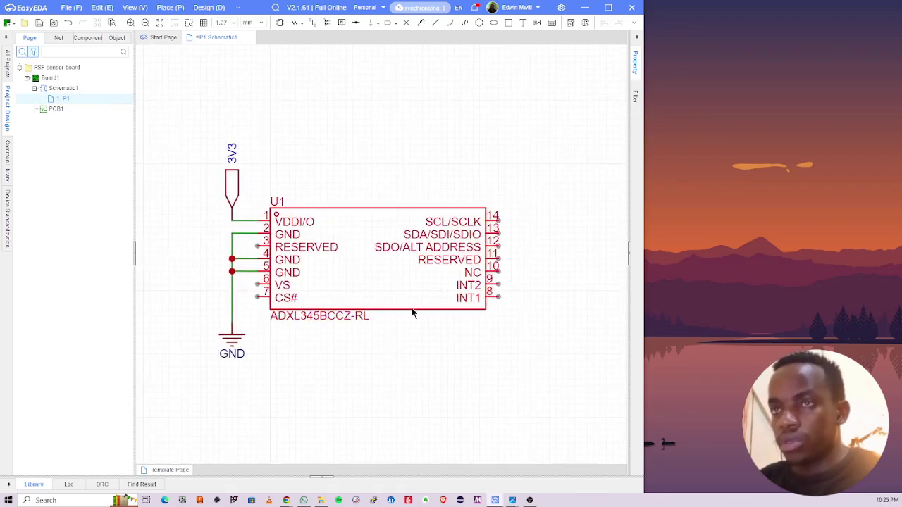
right_drag(484, 315, 468, 320)
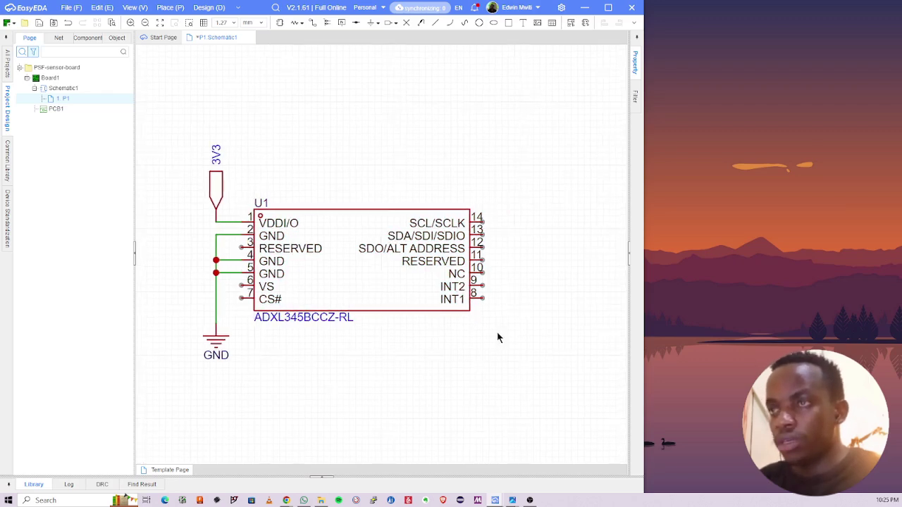
scroll(496, 332, up, 1)
scroll(483, 296, up, 1)
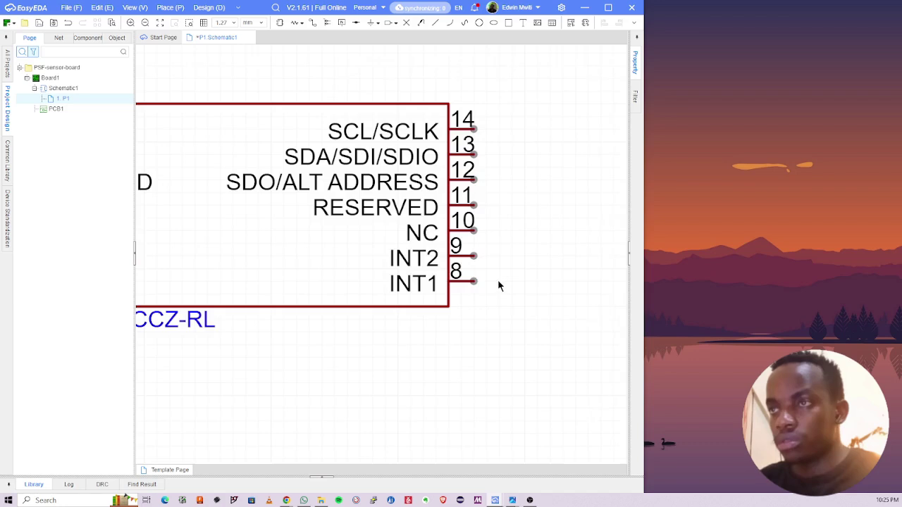
right_drag(499, 284, 408, 310)
key(alt+w)
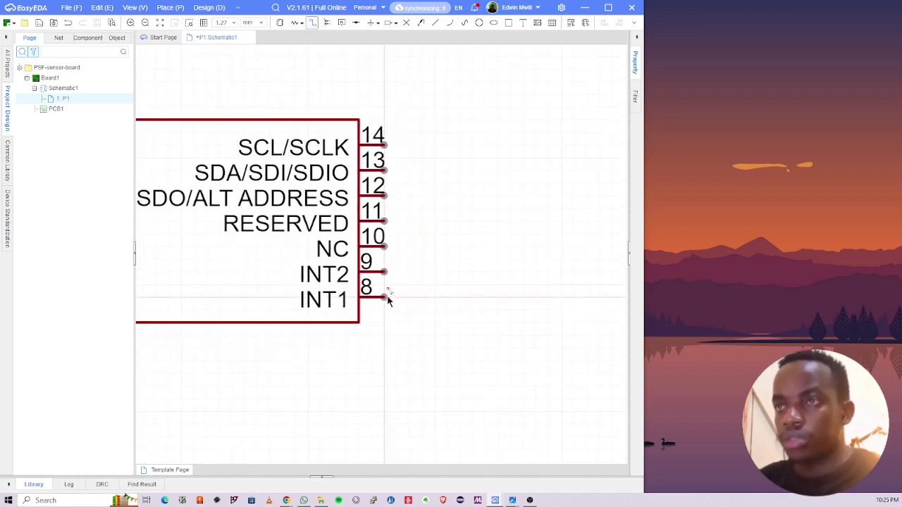
click(384, 296)
double_click(486, 296)
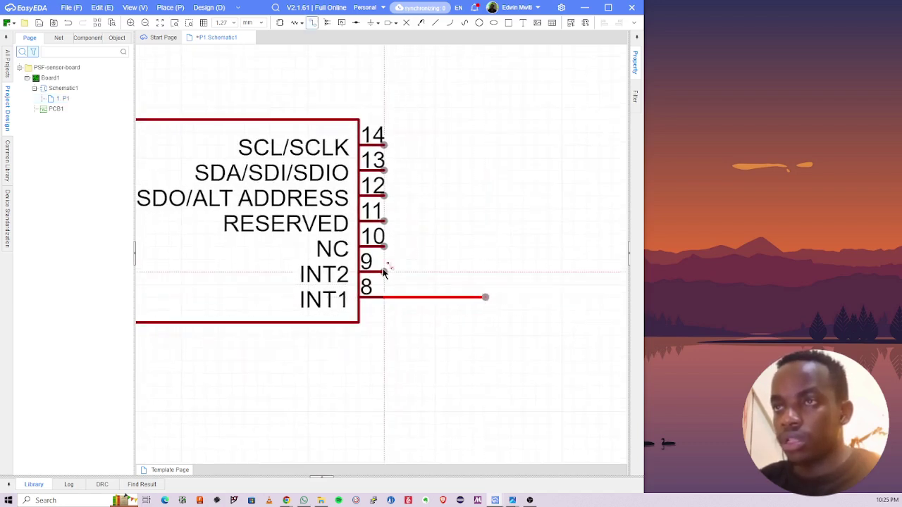
click(384, 272)
double_click(485, 272)
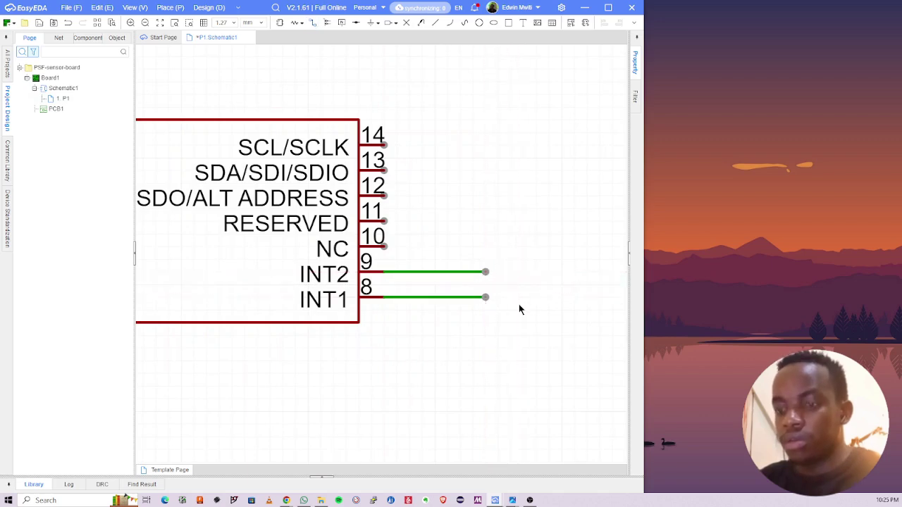
Step: Place one net label on each of the wire stubs at U1's pins 9 and 8
key(alt+n)
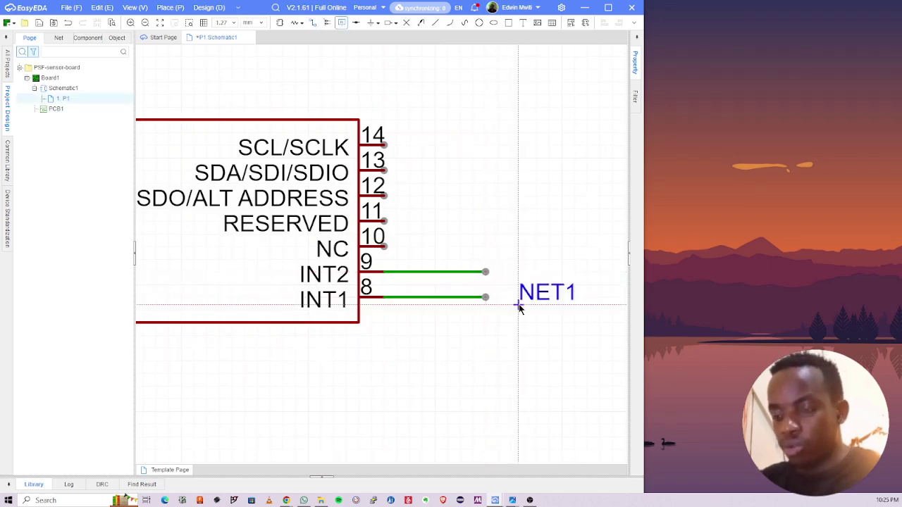
click(411, 273)
click(410, 297)
key(Escape)
Step: Rename the net label on pin 9's wire to INT2 and the one on pin 8's wire to INT1
double_click(431, 262)
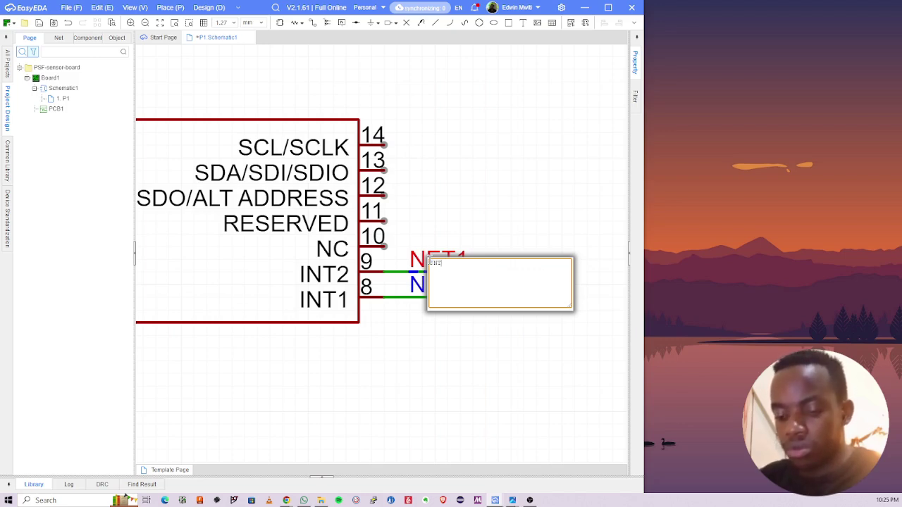
text(INT2)
key(Return)
double_click(430, 285)
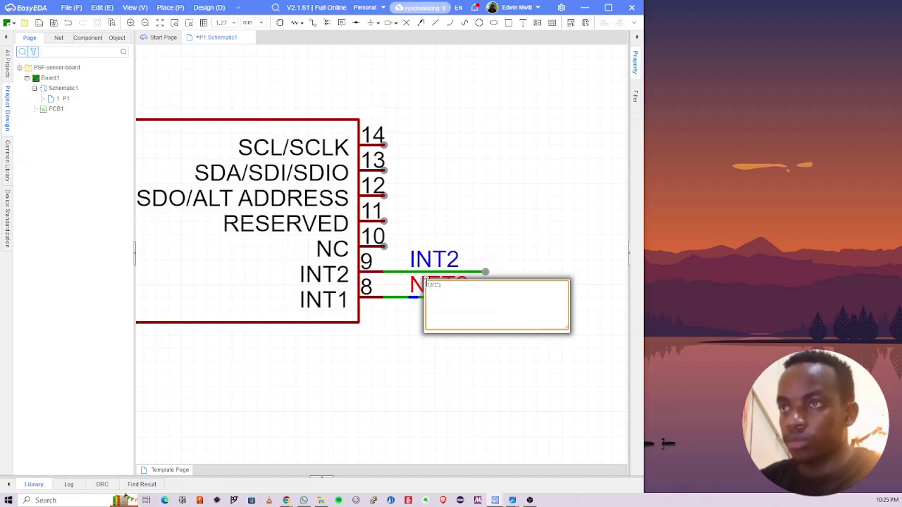
text(INT1)
key(Return)
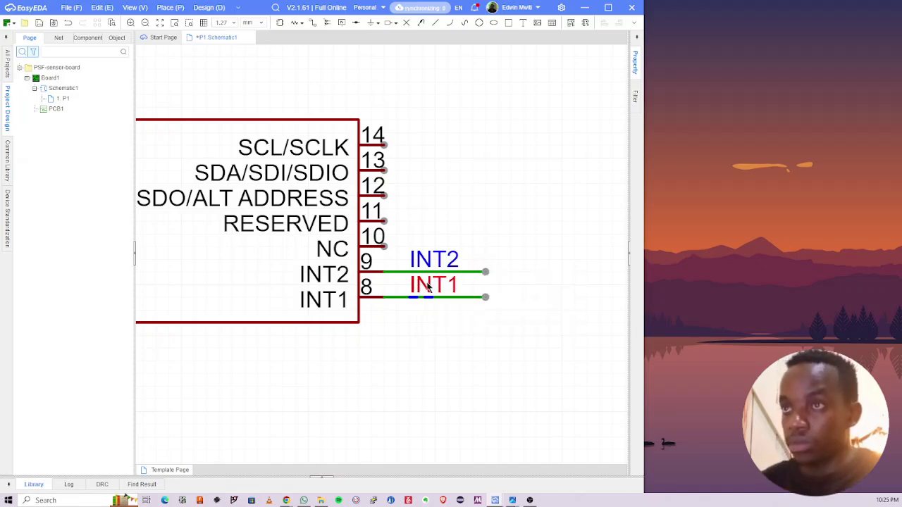
click(467, 226)
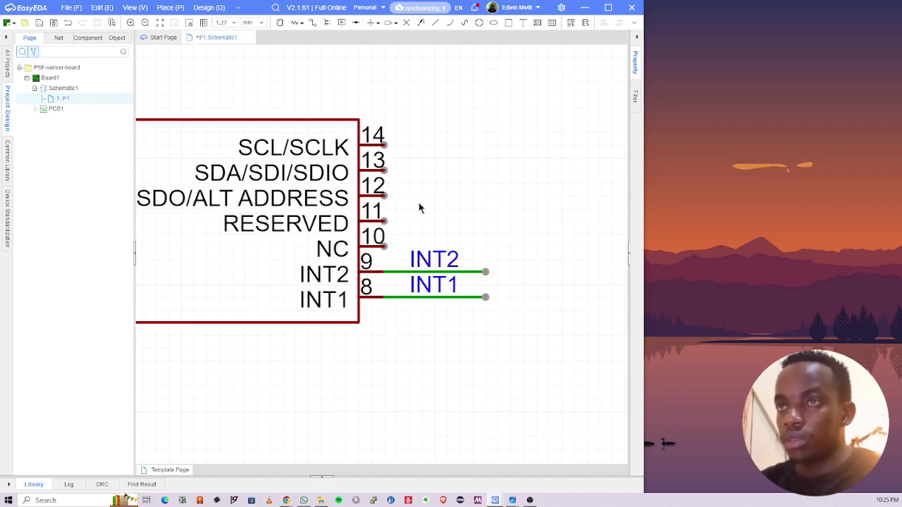
Step: Place no-connect flags on U1's pins 10 (NC) and 11 (RESERVED)
right_drag(419, 208, 448, 224)
click(409, 23)
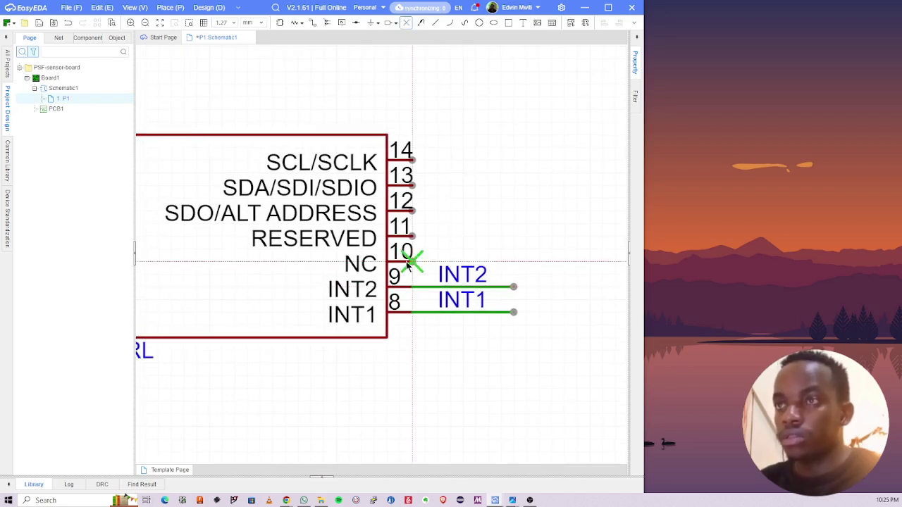
click(413, 261)
key(Escape)
click(486, 233)
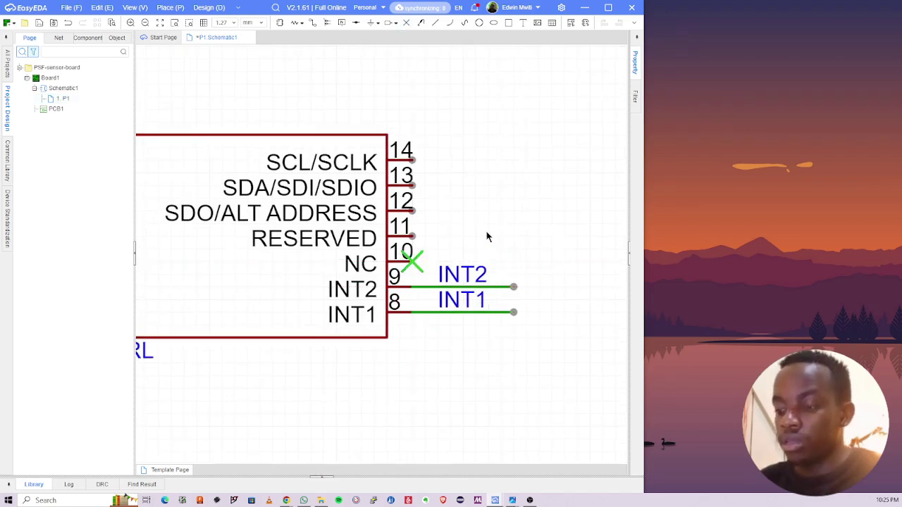
click(405, 23)
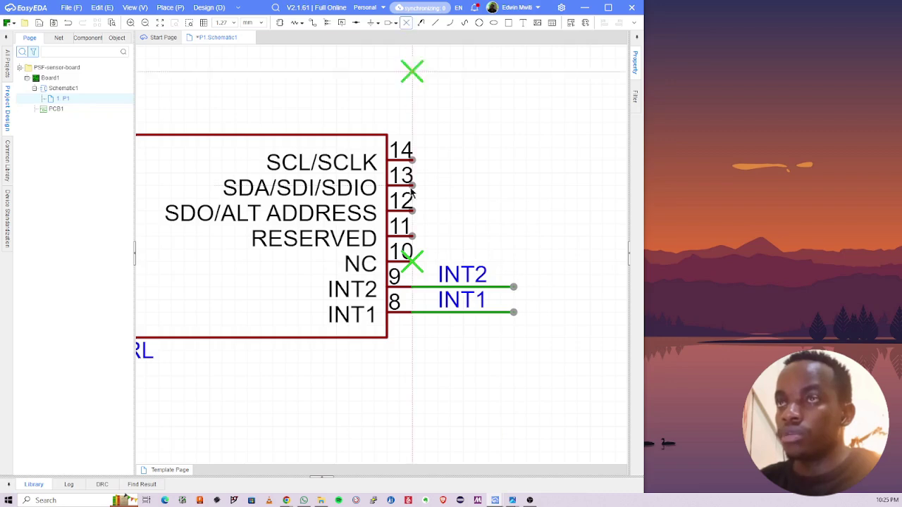
click(413, 236)
key(Escape)
click(451, 181)
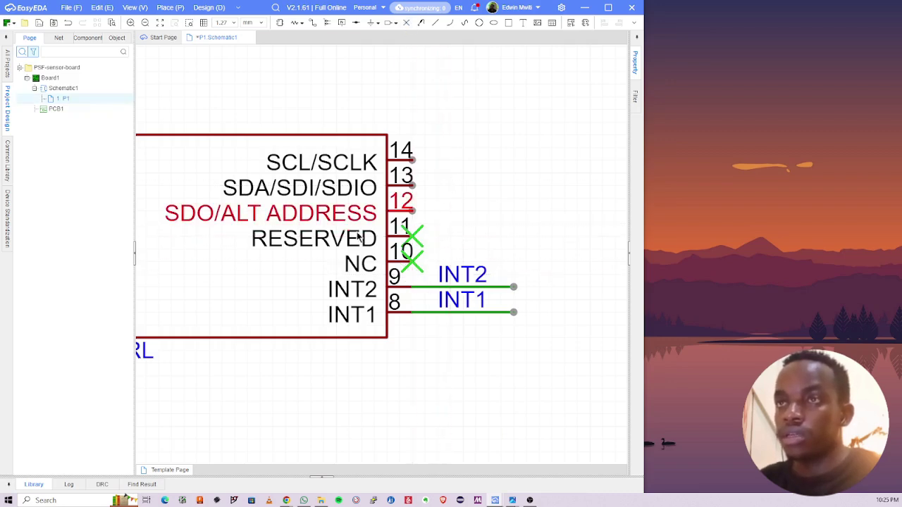
right_drag(297, 214, 344, 217)
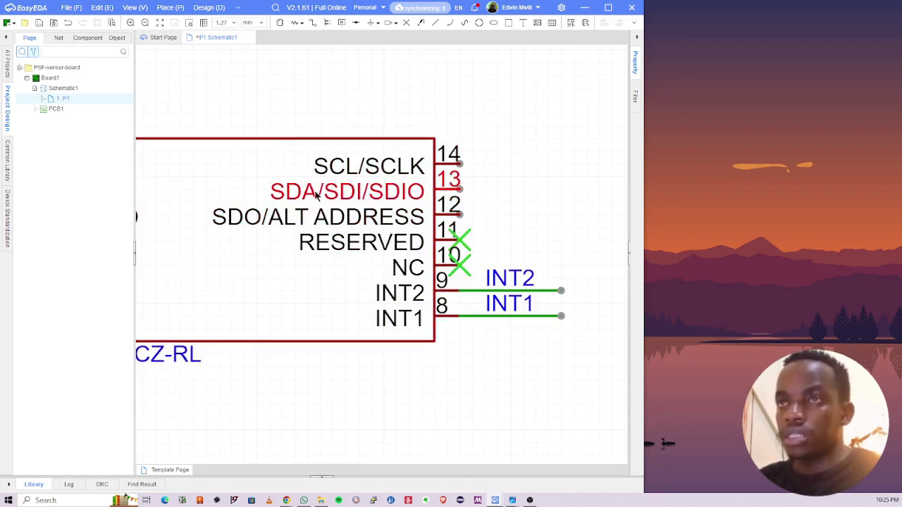
right_drag(482, 194, 436, 200)
right_drag(361, 191, 339, 226)
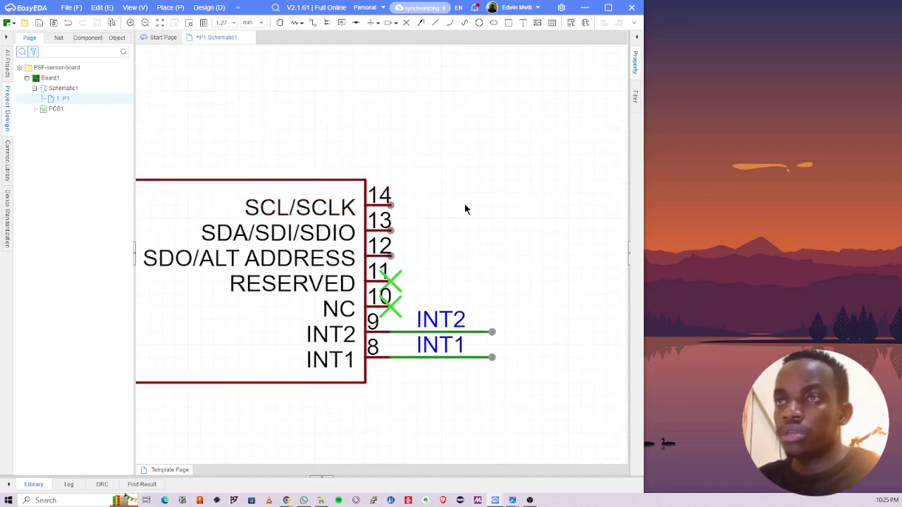
right_drag(448, 200, 426, 226)
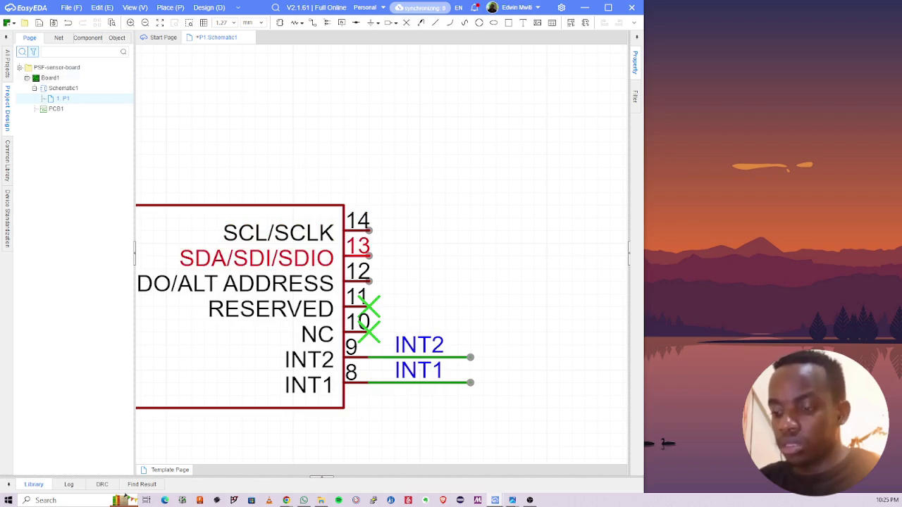
Step: Switch to the LCSC website in the browser and search for "C0805 10K RESISTORS"
key(alt+Tab)
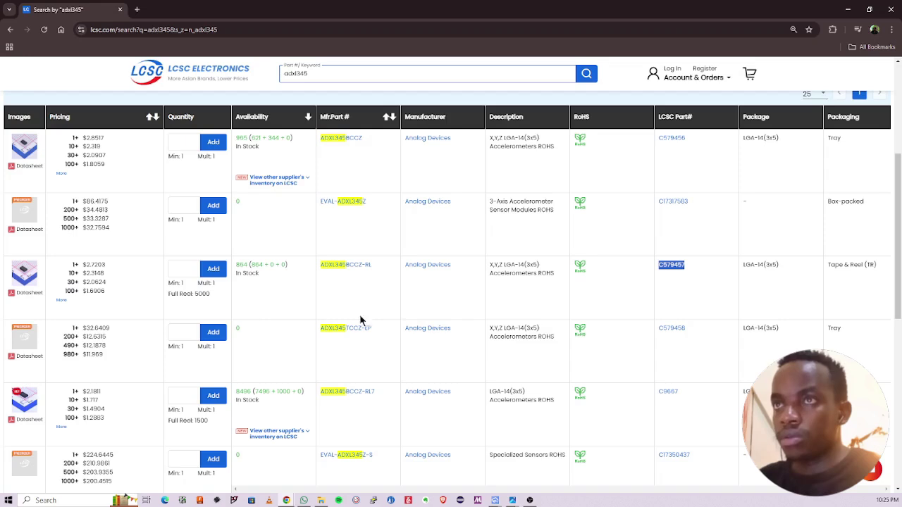
drag(333, 74, 281, 74)
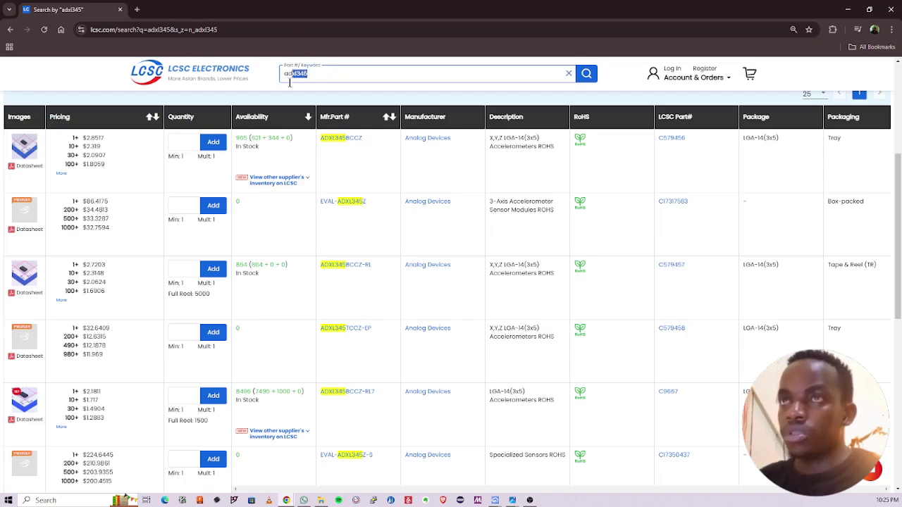
key(BackSpace)
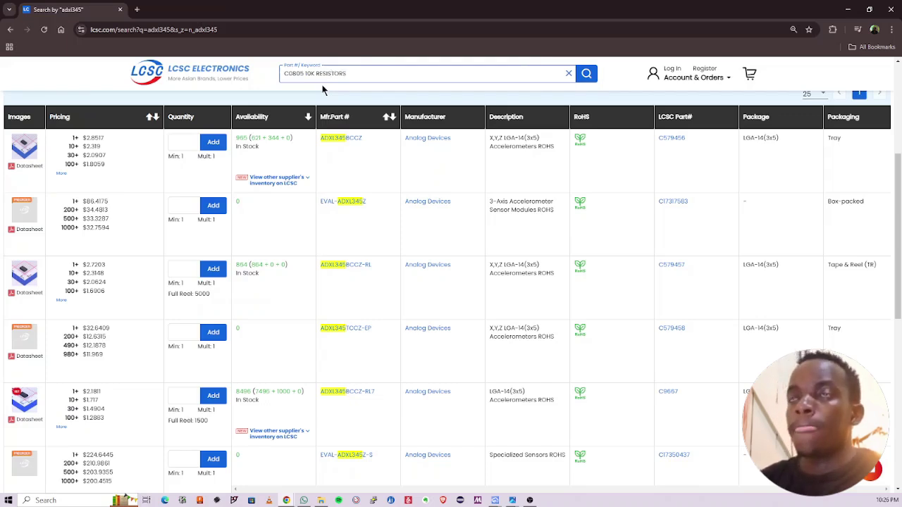
key(Return)
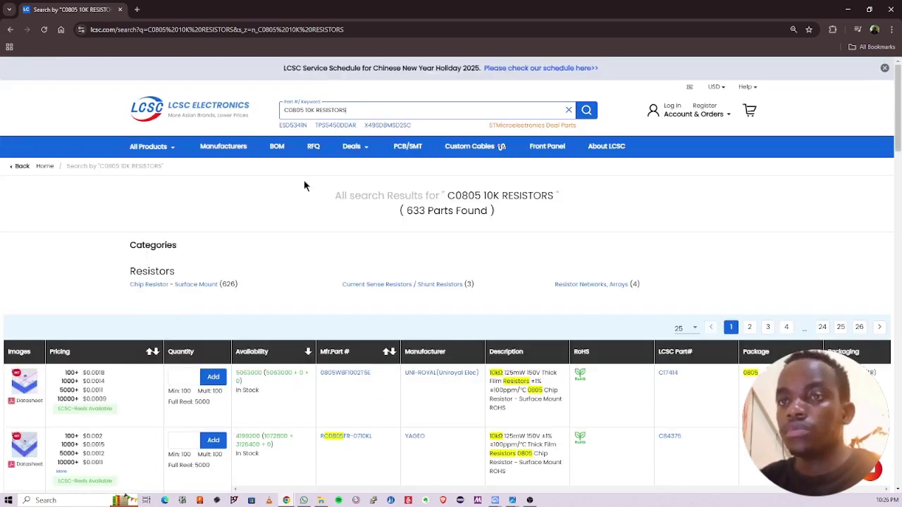
Step: Copy the LCSC part number C17414 of the first-listed 0805 10kΩ resistor and switch back to EasyEDA
scroll(285, 244, down, 2)
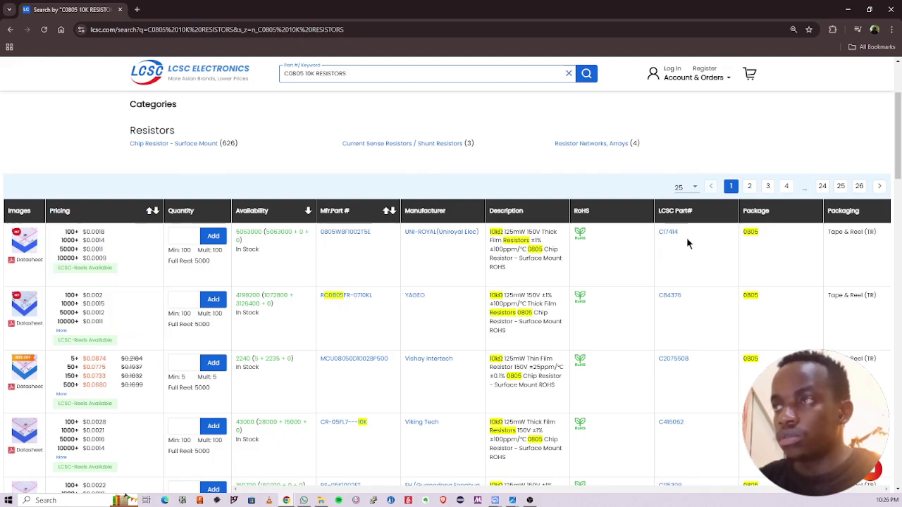
drag(682, 235, 650, 235)
key(ctrl+c)
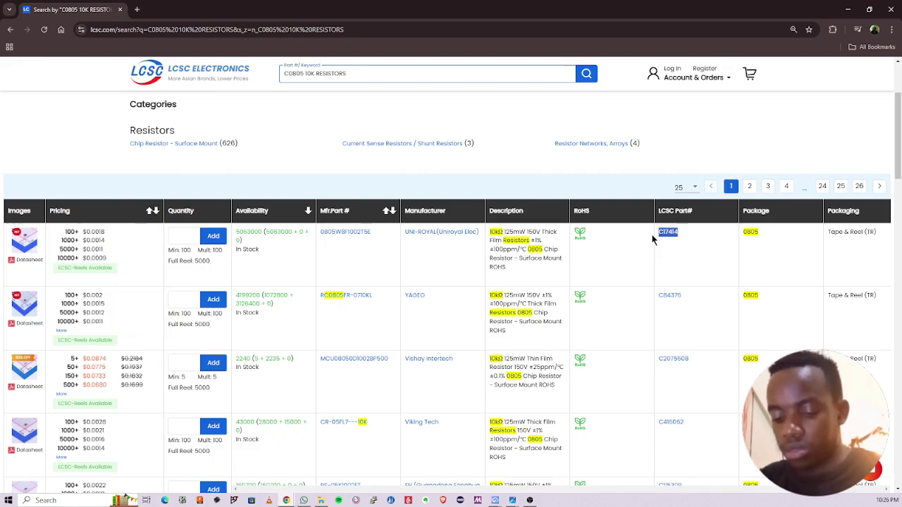
key(ctrl+s)
click(442, 8)
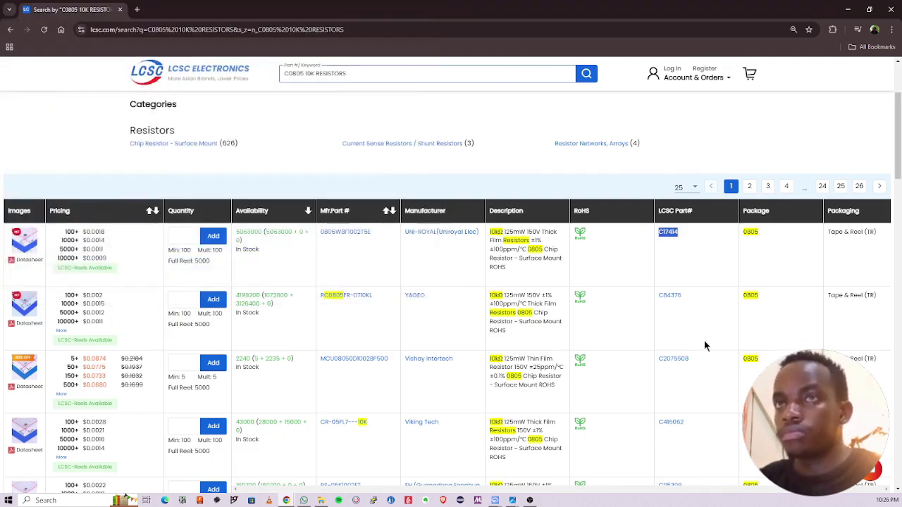
key(super+shift+s)
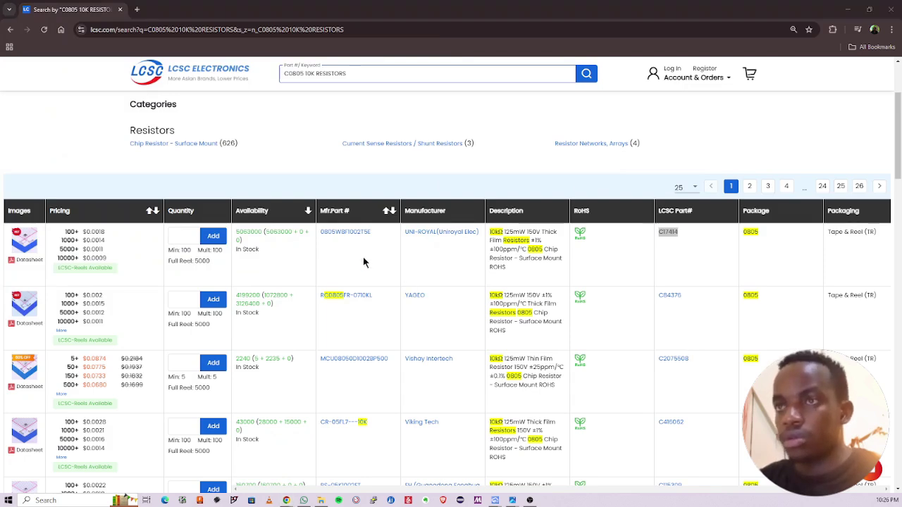
key(alt+Tab)
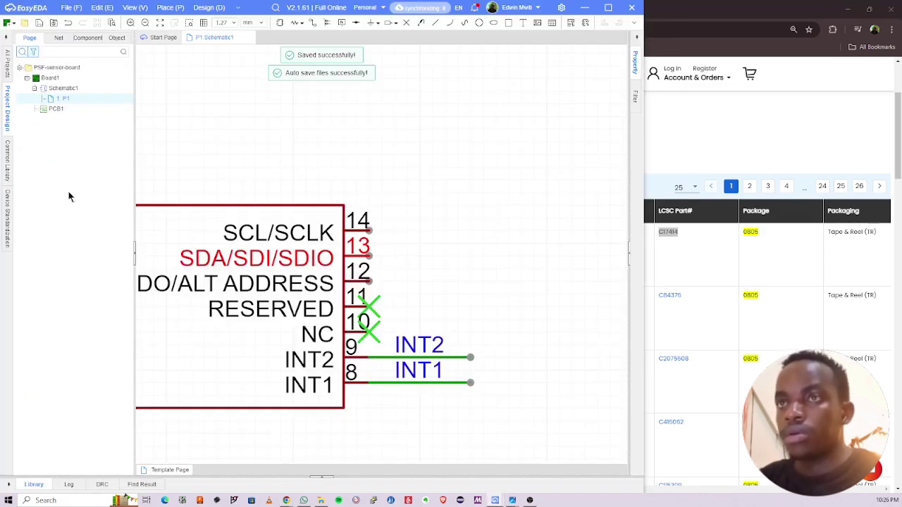
Step: Search the device library for C17414 and place two of these 10kΩ resistors vertically, side by side above U1's right-hand pins
key(shift+f)
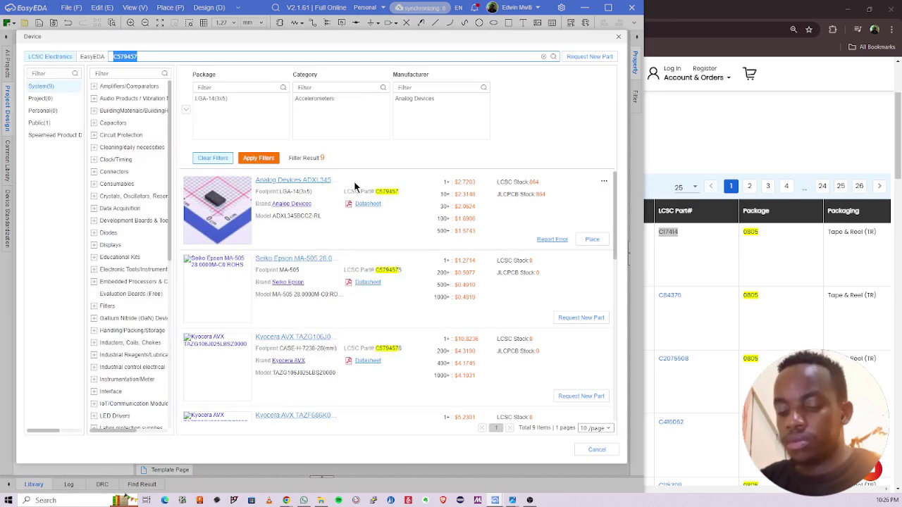
key(ctrl+v)
key(Return)
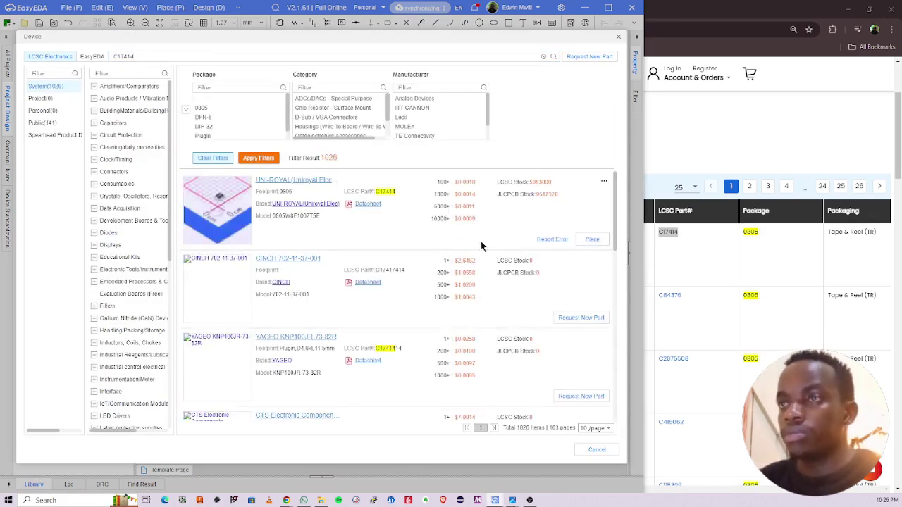
double_click(459, 243)
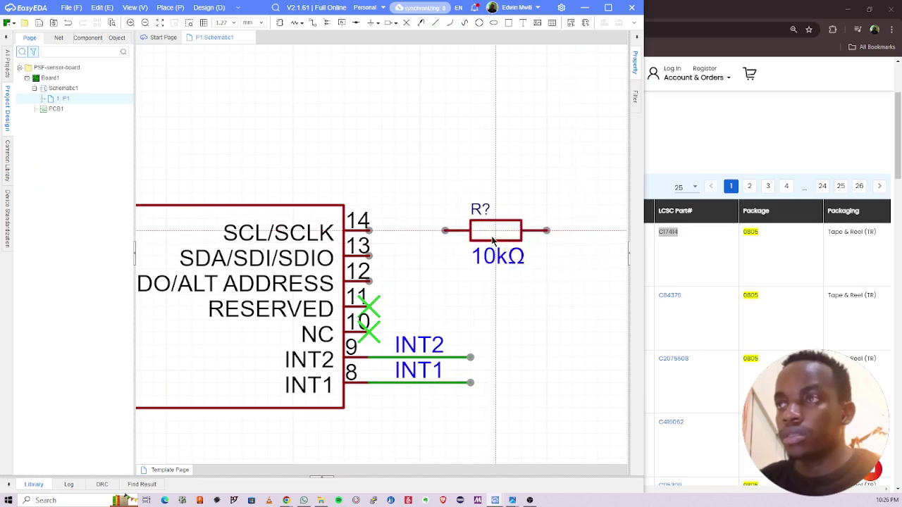
key(space)
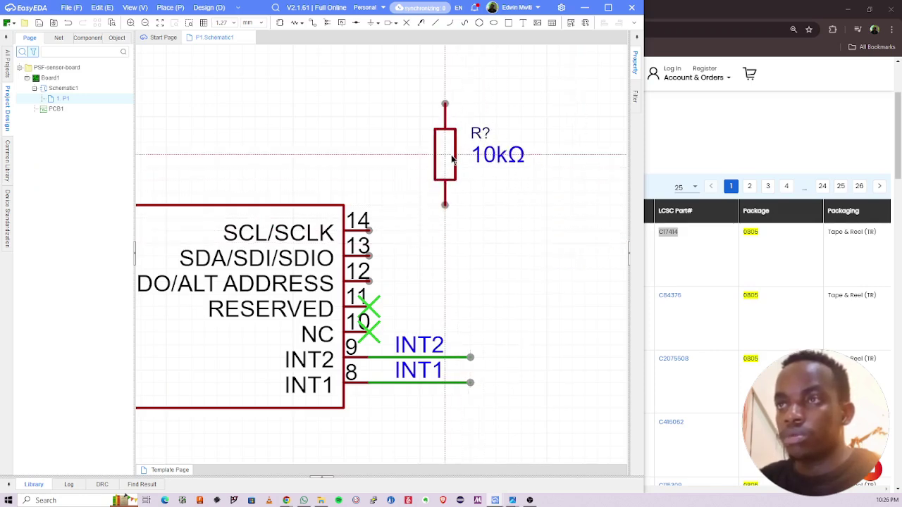
click(441, 143)
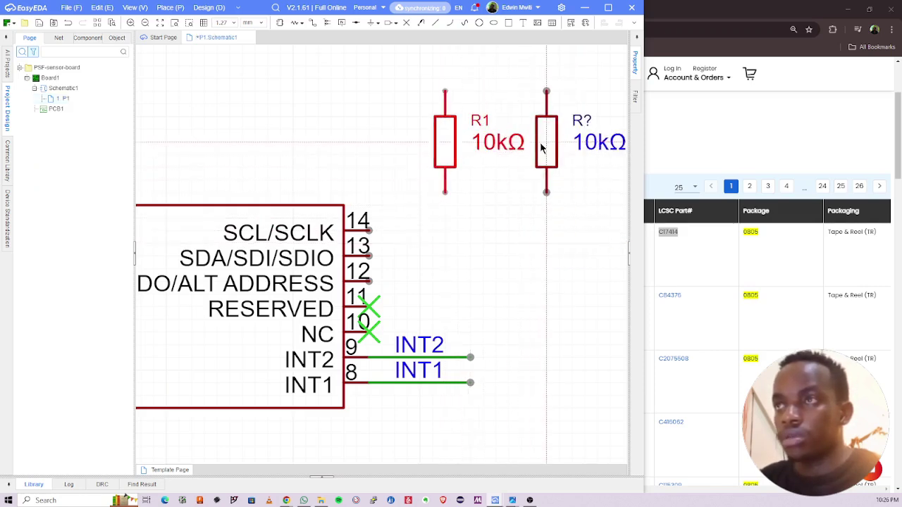
click(542, 141)
key(Escape)
Step: Wire the upper ends of R1 and R2 together with a raised bridging wire
key(alt+w)
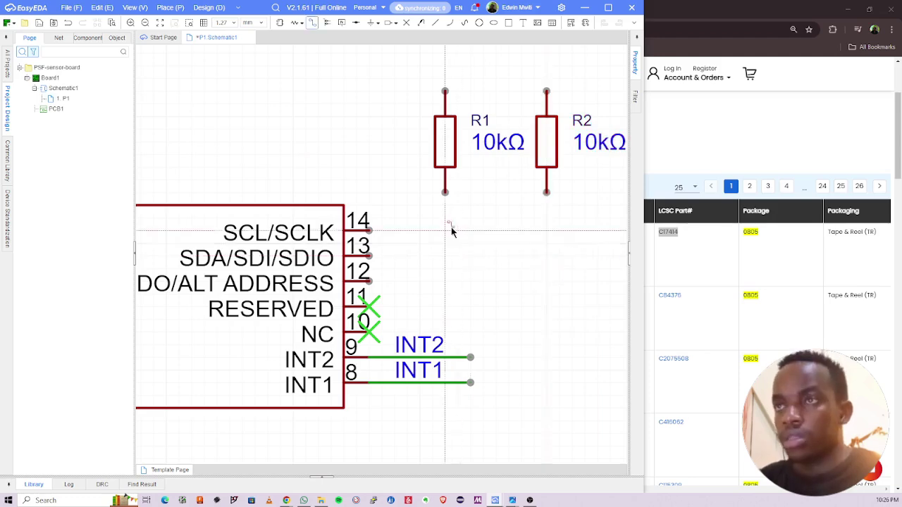
right_drag(455, 247, 423, 366)
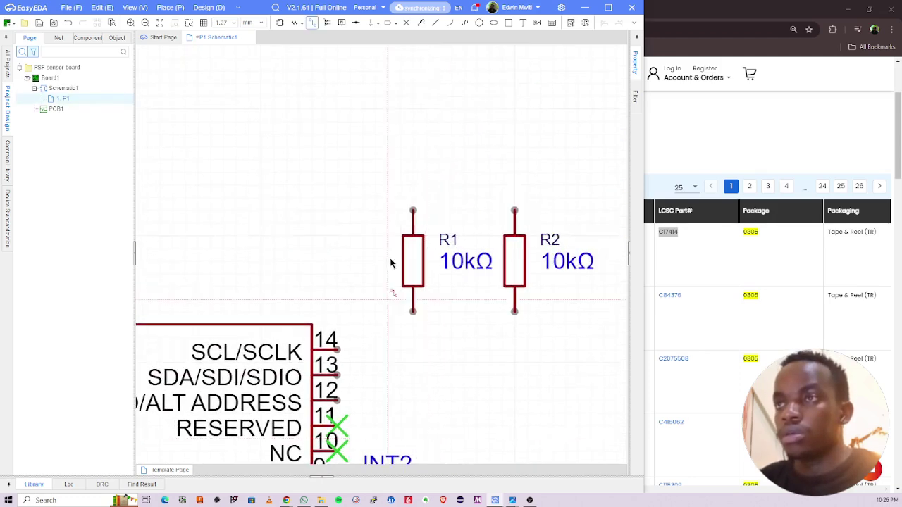
click(413, 210)
click(516, 160)
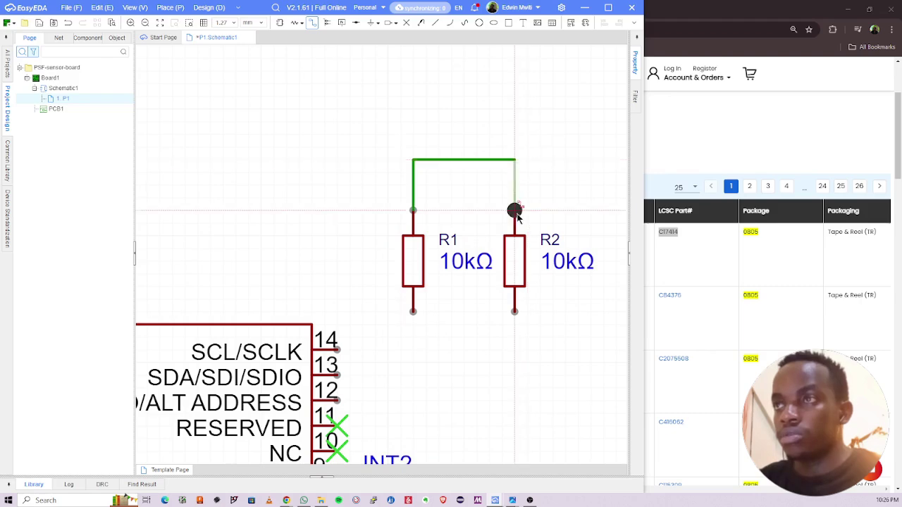
click(515, 210)
Step: Copy the 3V3 net port at U1's pin 1 and place the copy on the middle of the wire joining R1 and R2
scroll(436, 233, down, 4)
scroll(310, 239, up, 1)
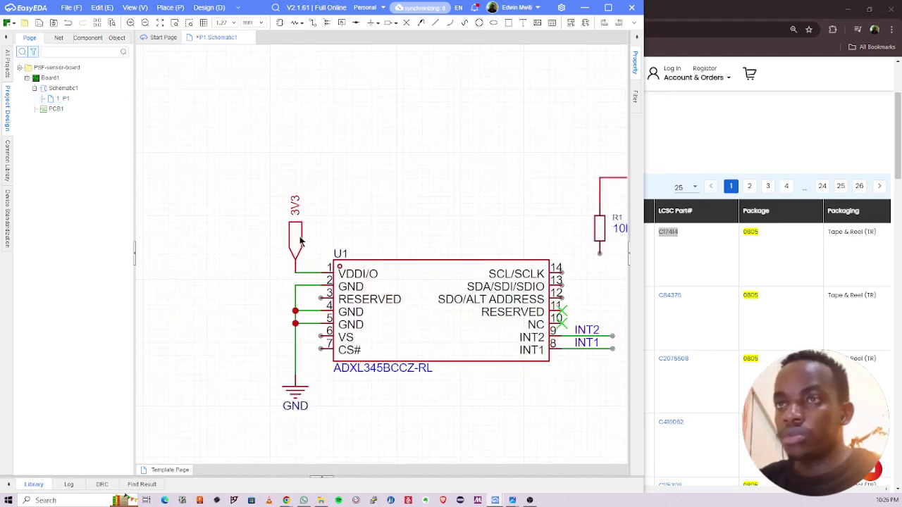
key(ctrl+c)
key(ctrl+v)
right_drag(479, 202, 284, 282)
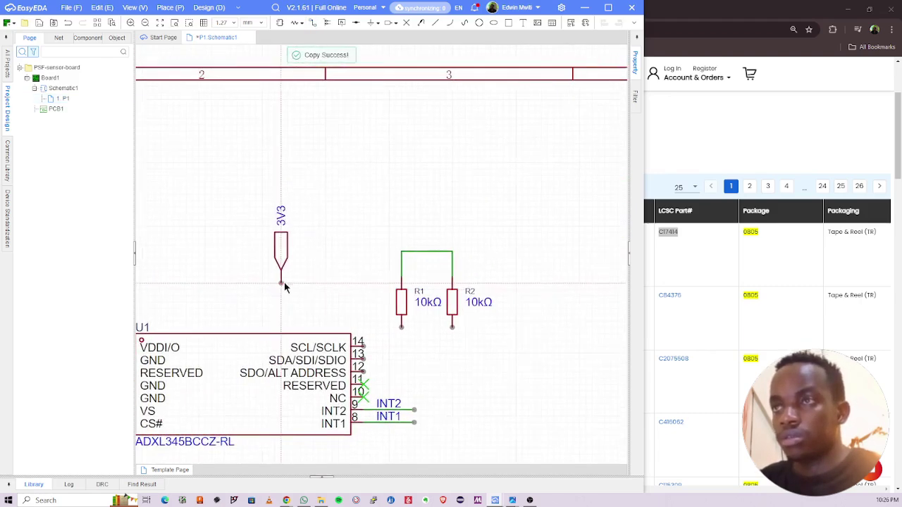
click(426, 252)
Step: Wire R1's lower end to U1's pin 14 (SCL/SCLK) and R2's lower end to pin 12 (SDO/ALT ADDRESS)
right_drag(368, 305, 486, 263)
scroll(512, 293, up, 2)
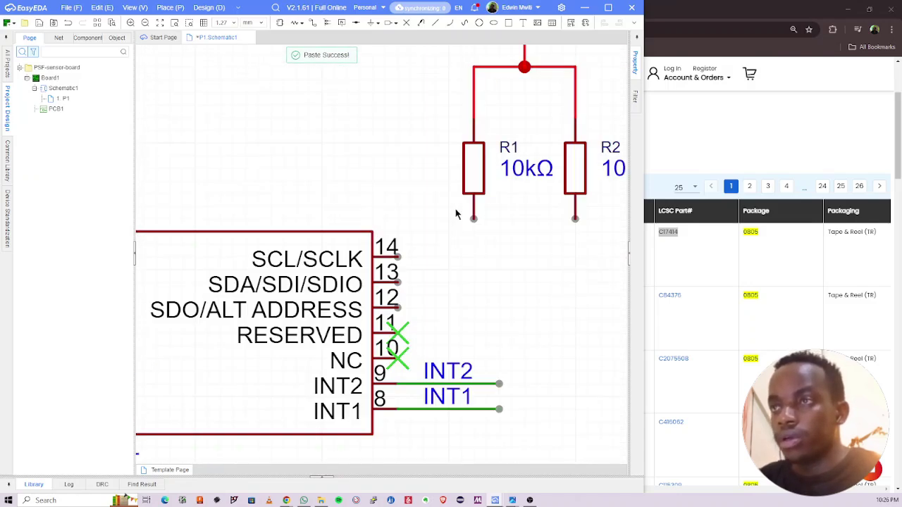
key(w)
click(474, 219)
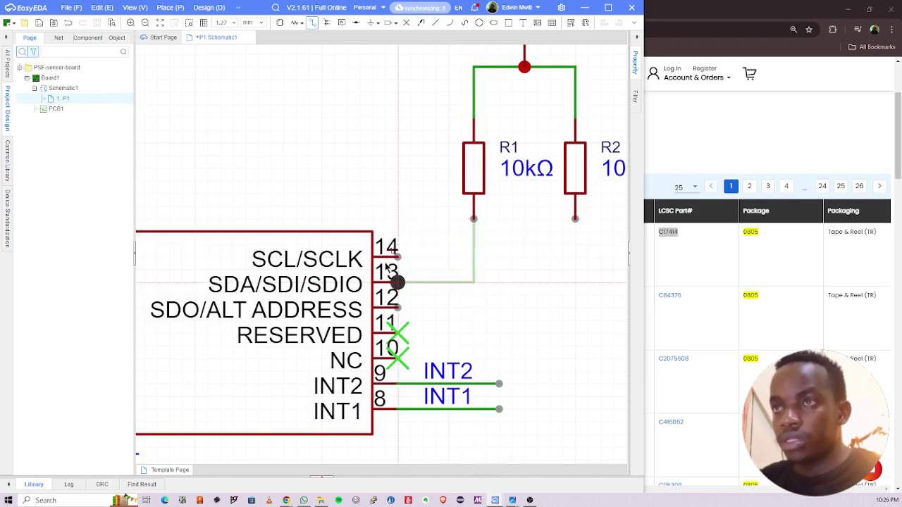
click(398, 257)
click(575, 218)
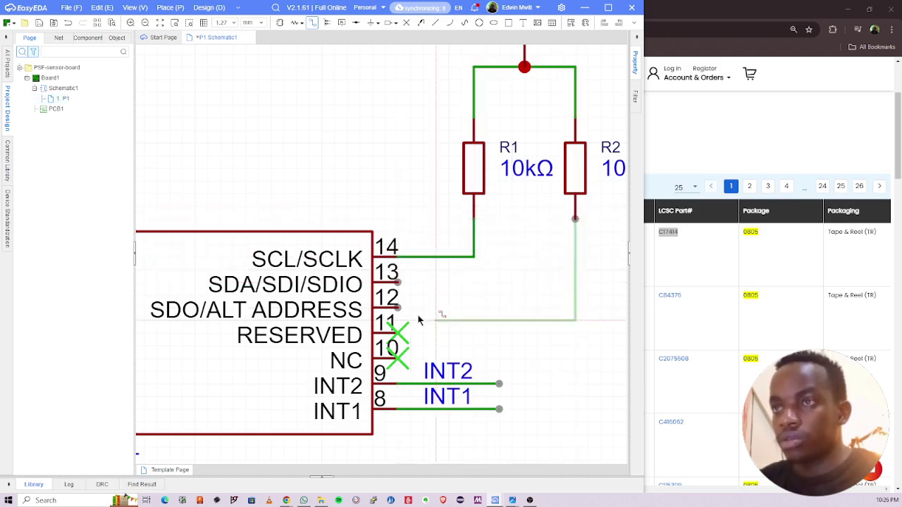
click(398, 308)
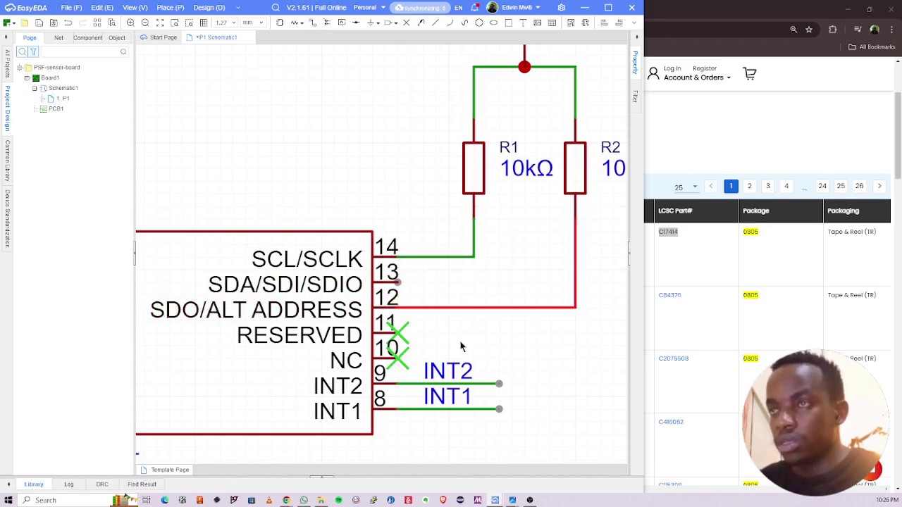
Step: Place net labels on the wires at U1's pins 14 and 12, and shift pin 14's label slightly right to line up with the other
right_drag(398, 210, 370, 193)
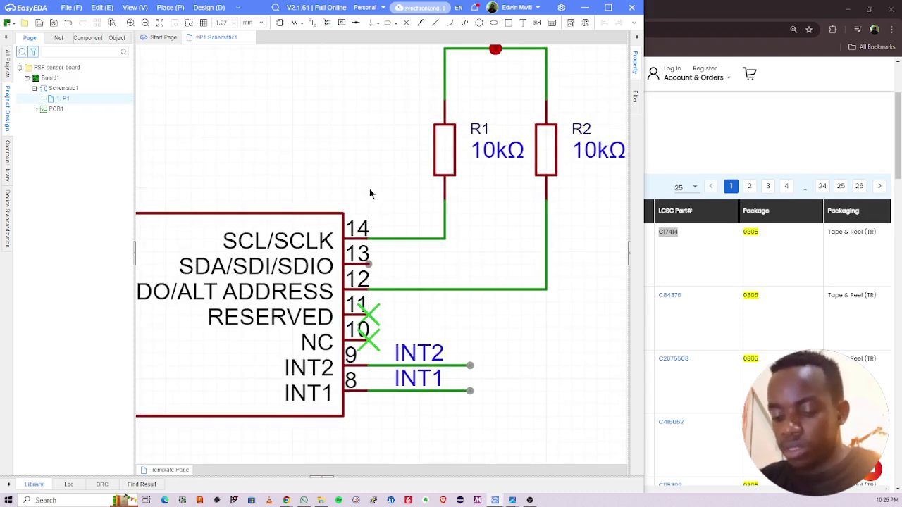
key(n)
click(380, 238)
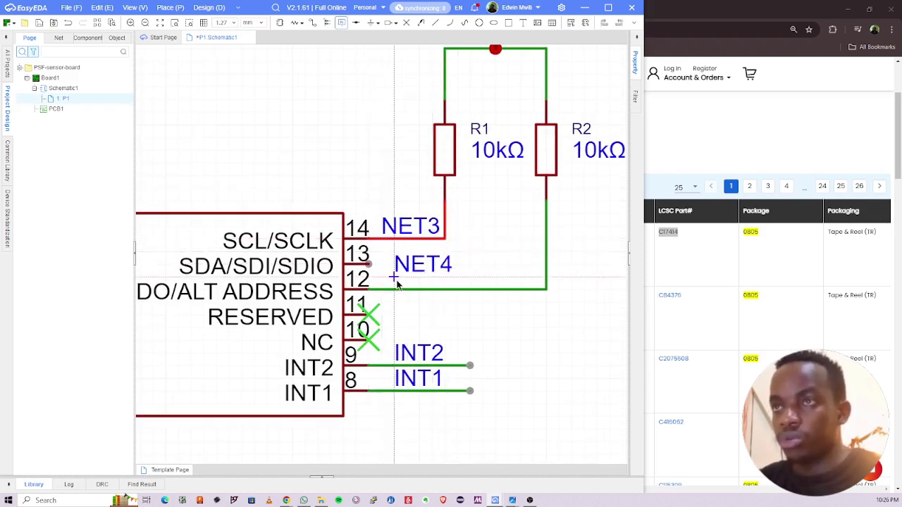
click(396, 289)
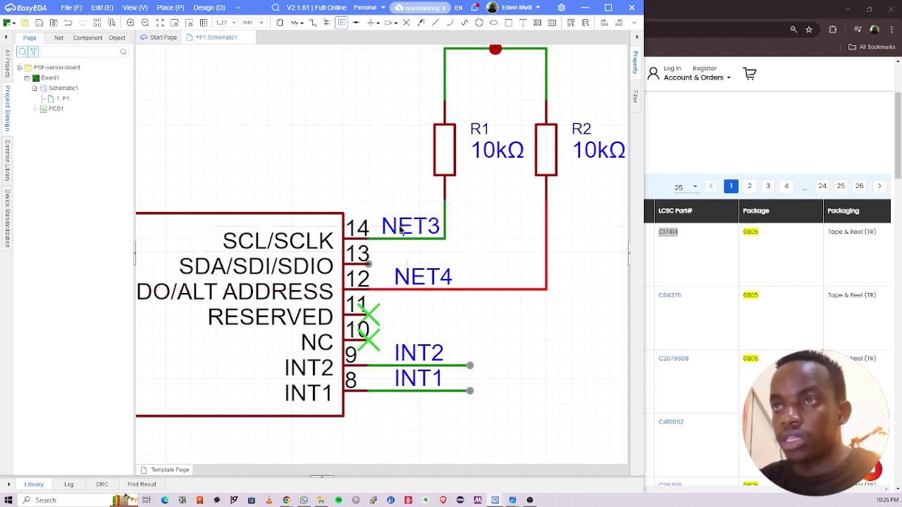
drag(404, 233, 416, 238)
Step: Delete the net label on the wire at U1's pin 12
double_click(417, 279)
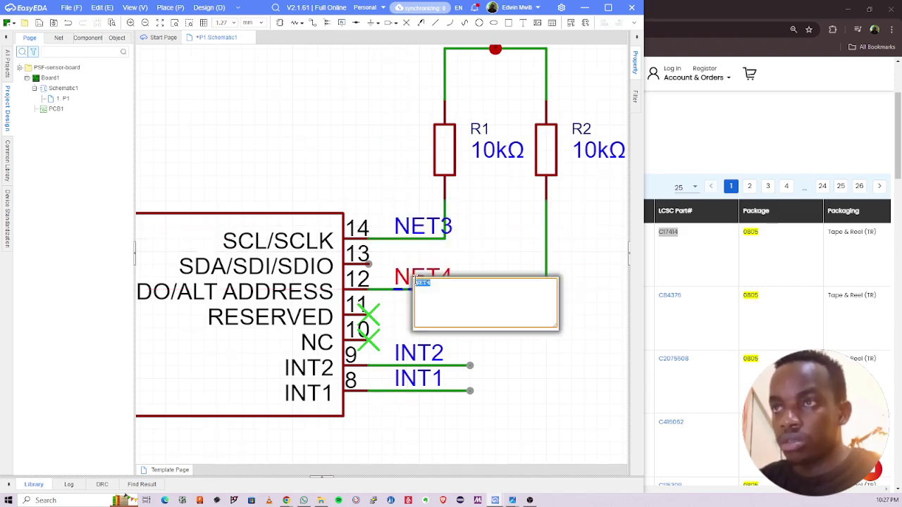
key(Escape)
click(426, 282)
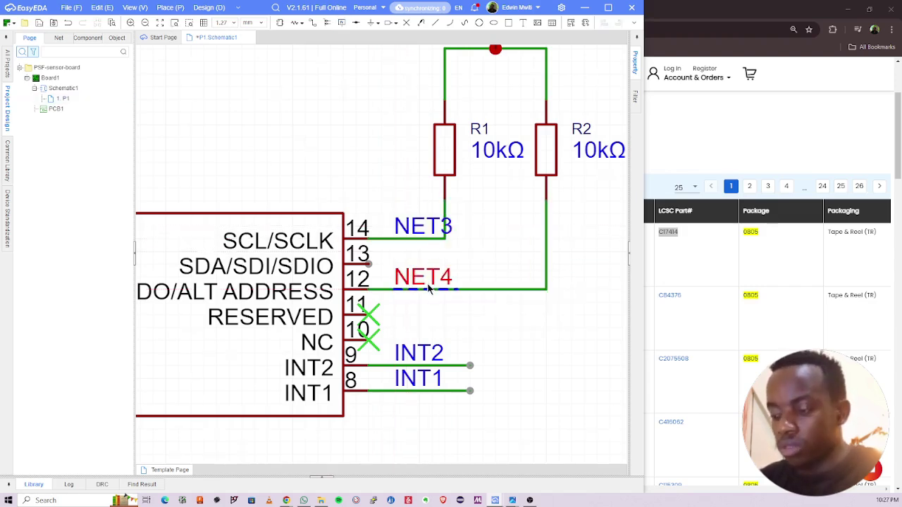
key(Delete)
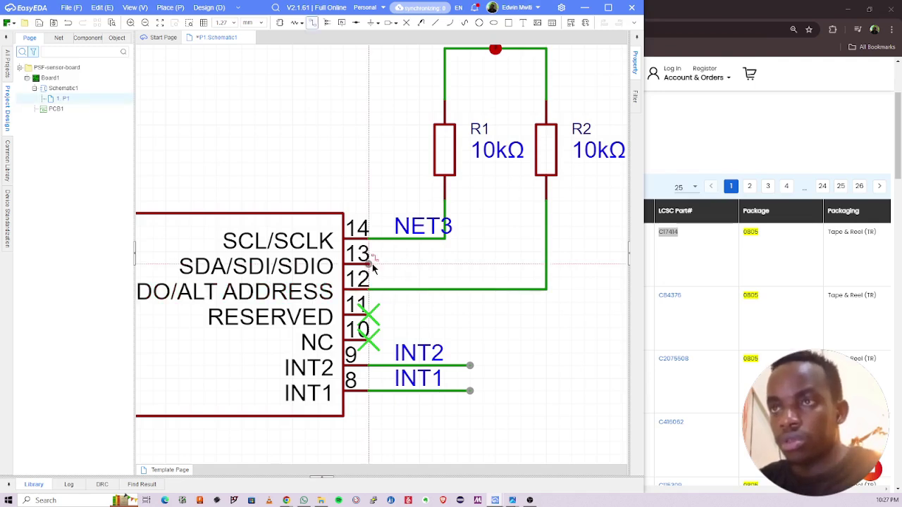
Step: Wire U1's pin 13 (SDA/SDI/SDIO) to R2's lower wire and delete the wire segment leading to pin 12
click(369, 265)
click(547, 265)
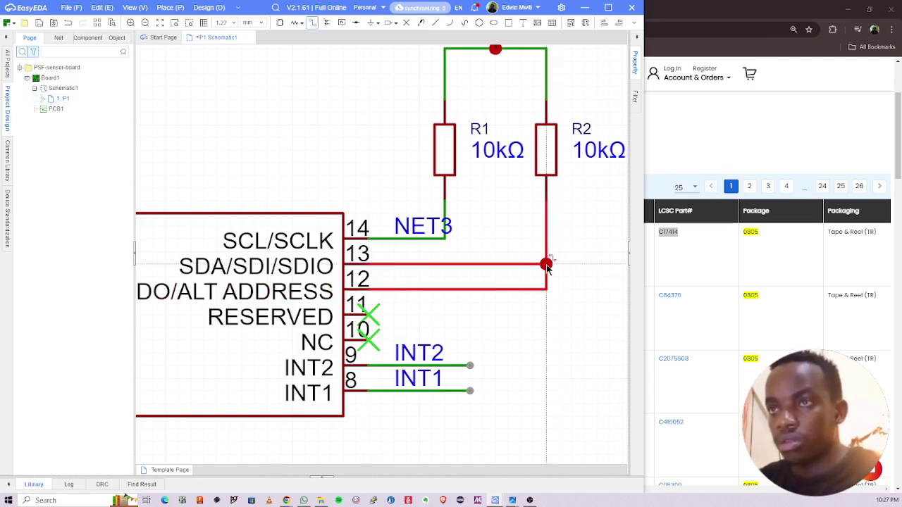
click(456, 288)
key(Delete)
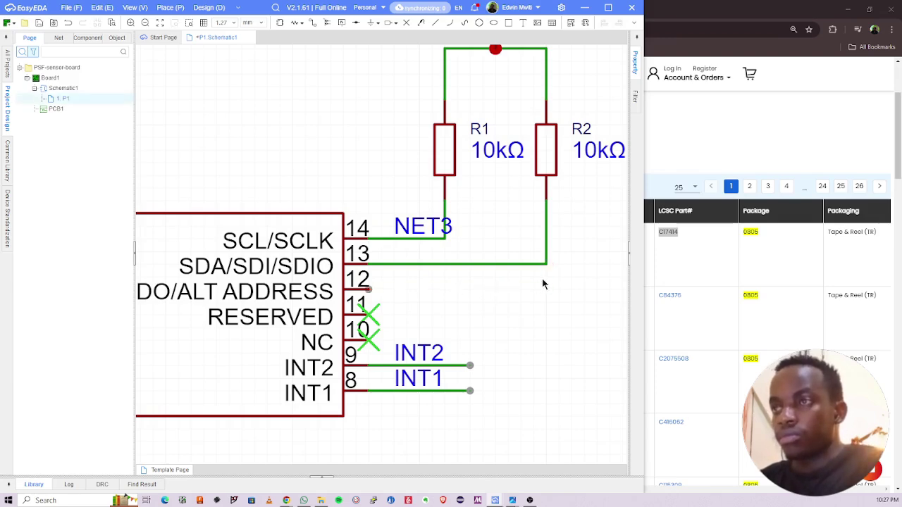
Step: Place a net label on the wire at U1's pin 13 and name it AD_SDA
scroll(447, 287, up, 1)
scroll(453, 293, up, 1)
key(alt+n)
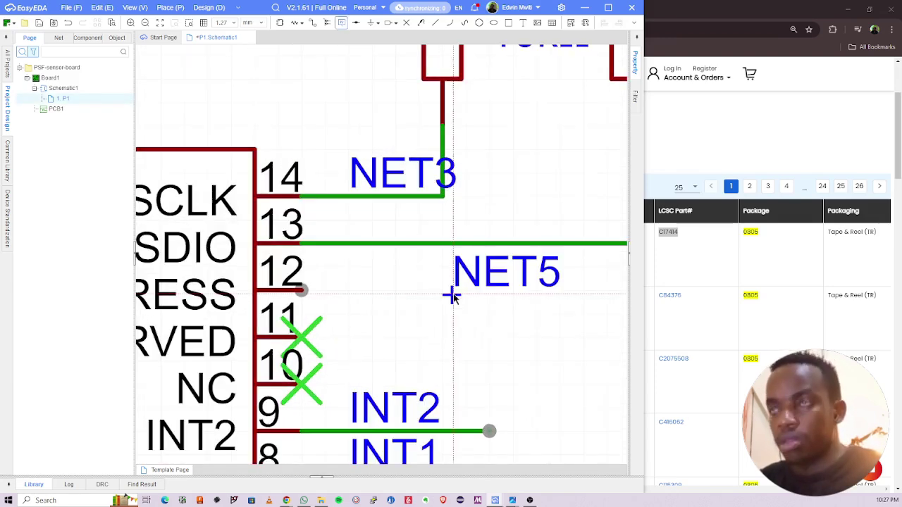
click(350, 242)
key(Escape)
double_click(385, 230)
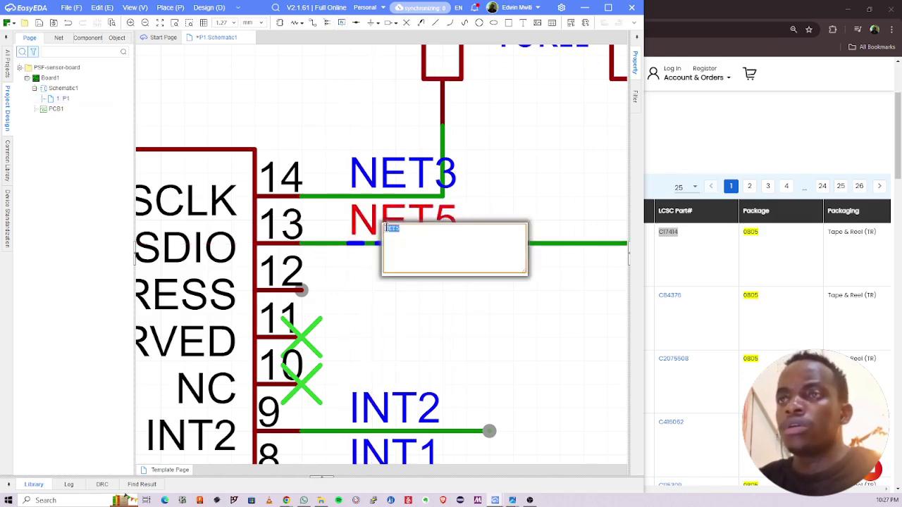
scroll(349, 293, down, 2)
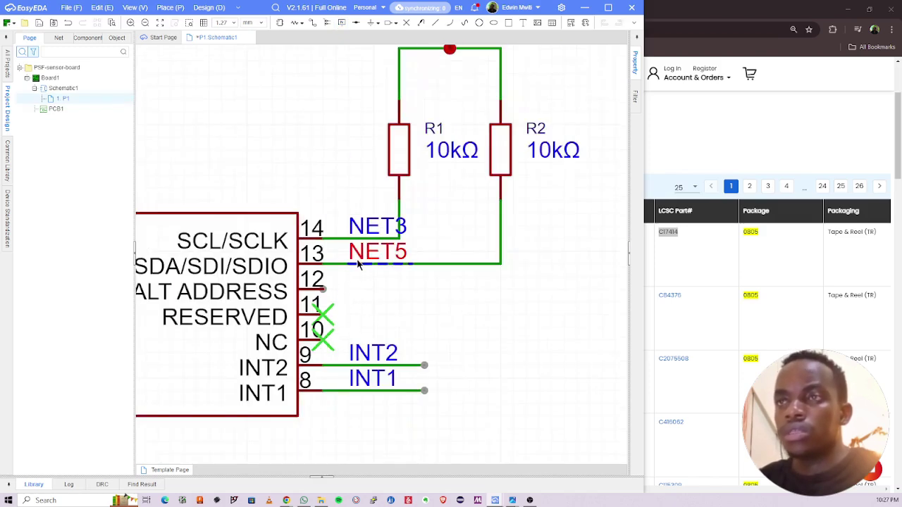
text(SDA)
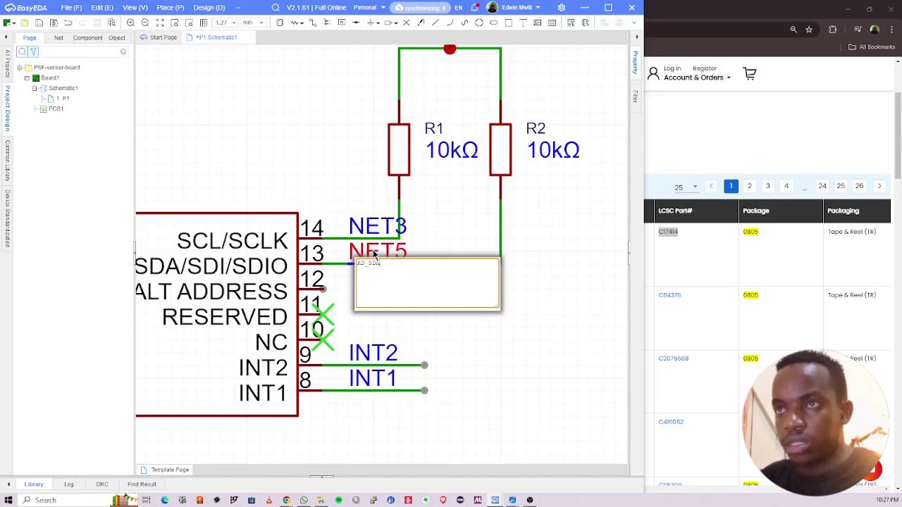
key(Return)
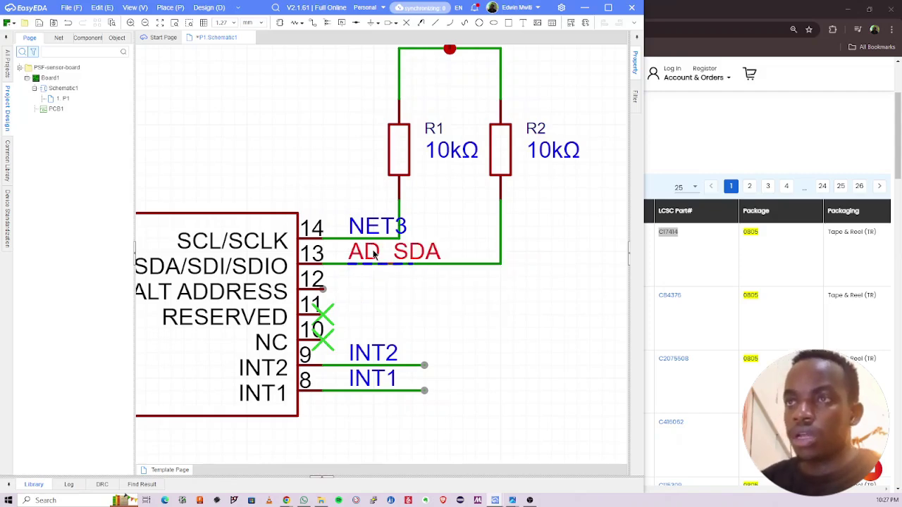
Step: Rename the net label on the wire at U1's pin 14 to AD_SCL
double_click(371, 225)
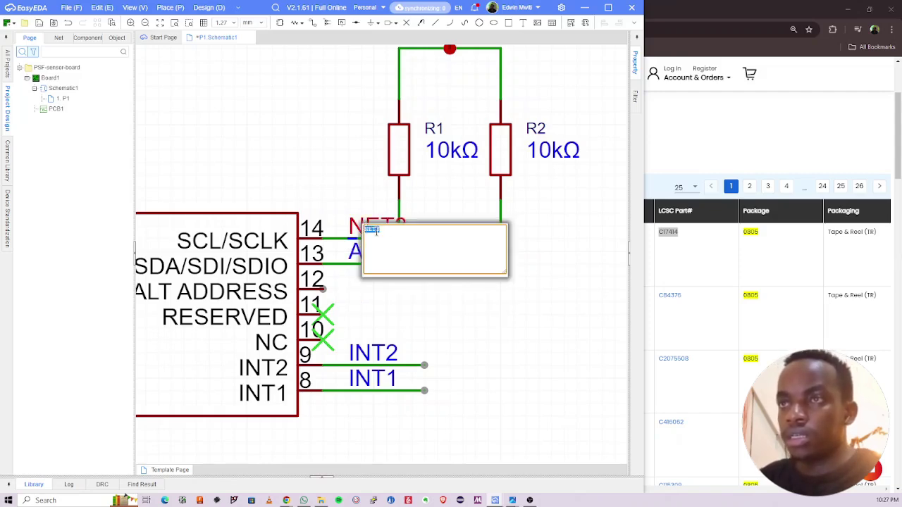
text(AD)
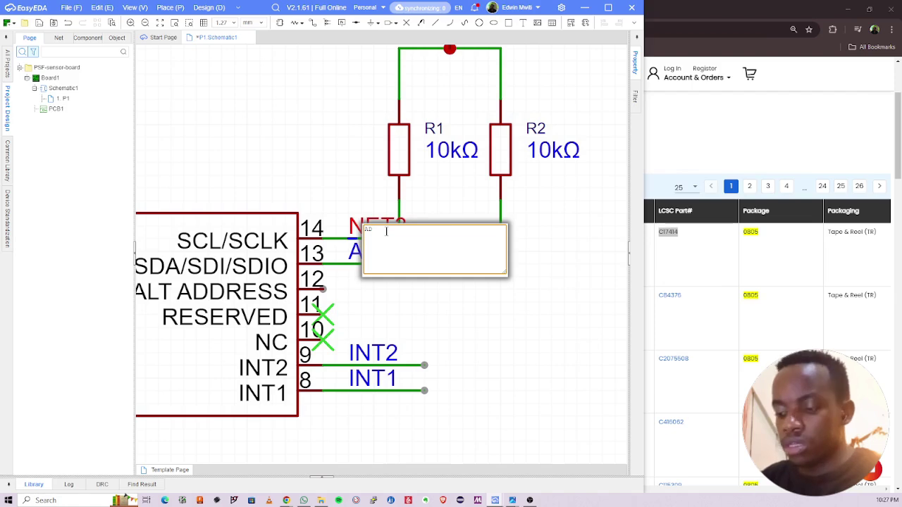
text(_SCL)
key(Return)
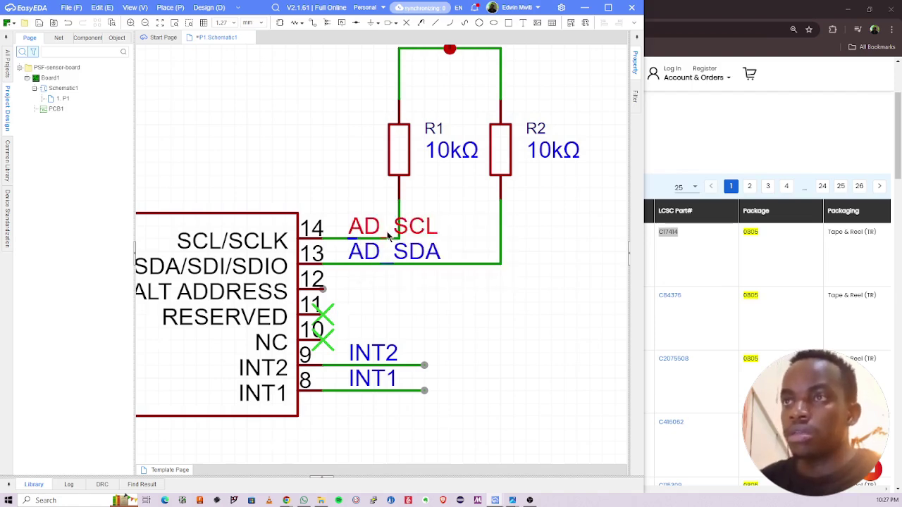
Step: Save the schematic with its current wiring and net labels
right_drag(430, 324, 515, 343)
key(ctrl+s)
scroll(486, 339, down, 3)
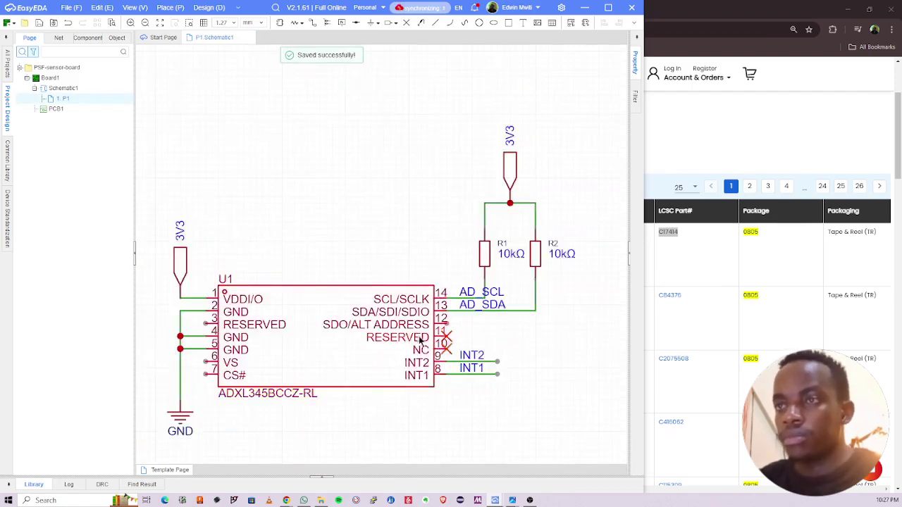
Step: Place a no-connect flag on U1's pin 3 (RESERVED)
right_drag(420, 341, 465, 265)
scroll(265, 273, up, 2)
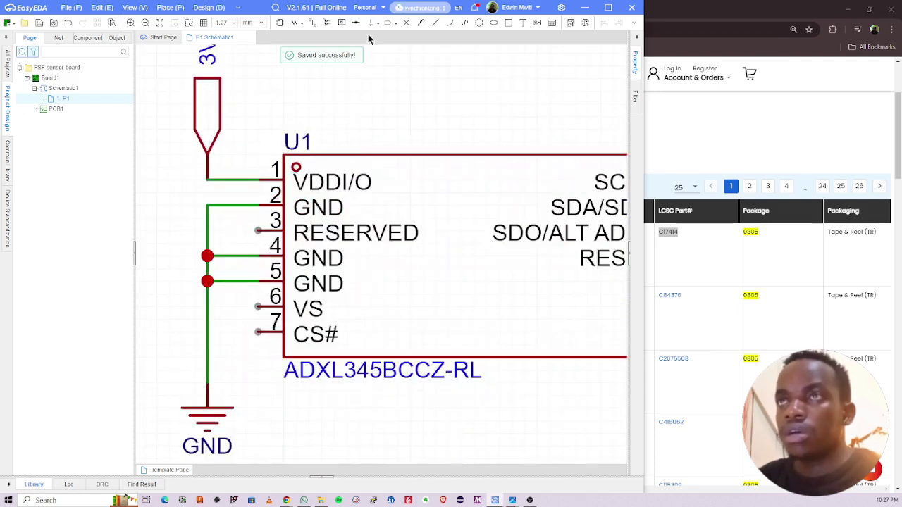
click(408, 23)
click(258, 231)
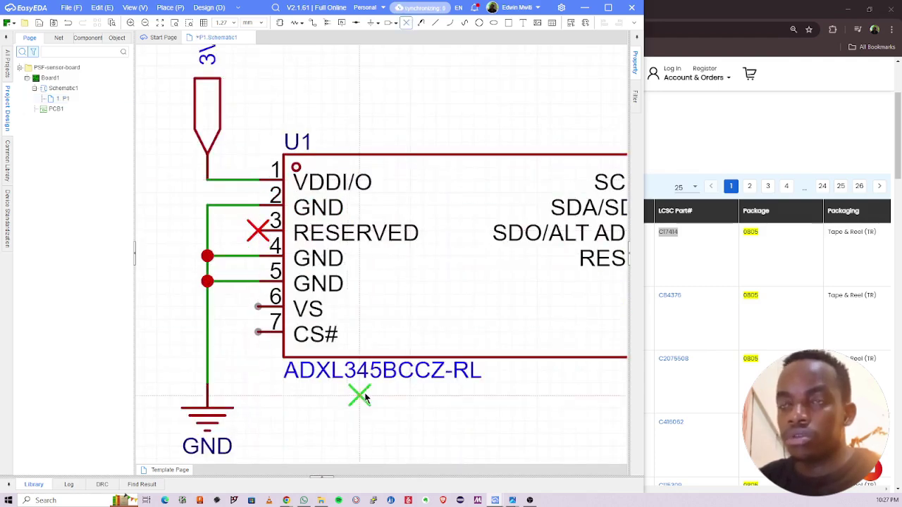
key(Escape)
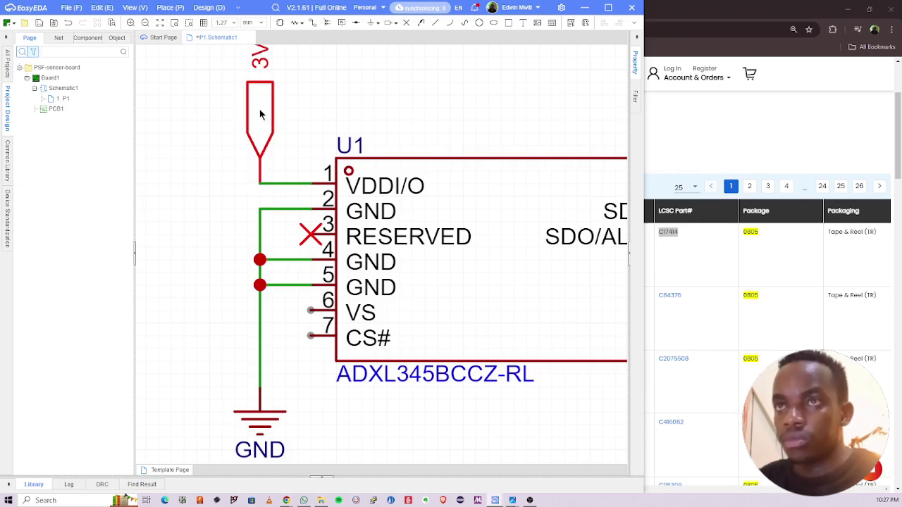
Step: Shift the 3V3 port beside U1 away from the ground wire and wire it to pin 6 (VS)
drag(260, 113, 209, 113)
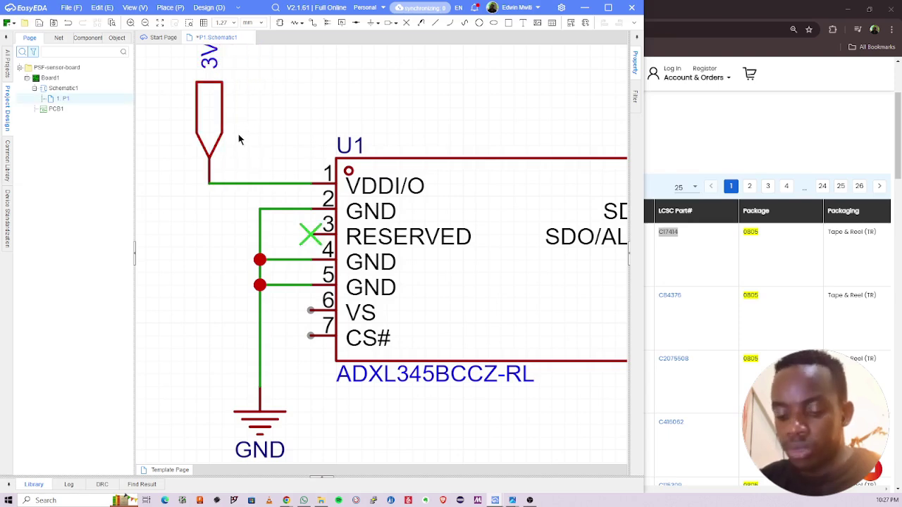
key(alt+w)
click(210, 183)
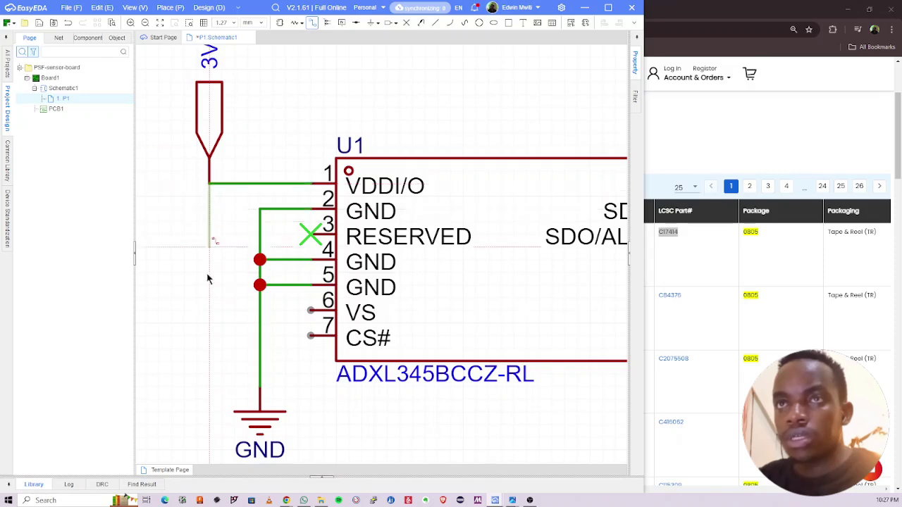
click(311, 310)
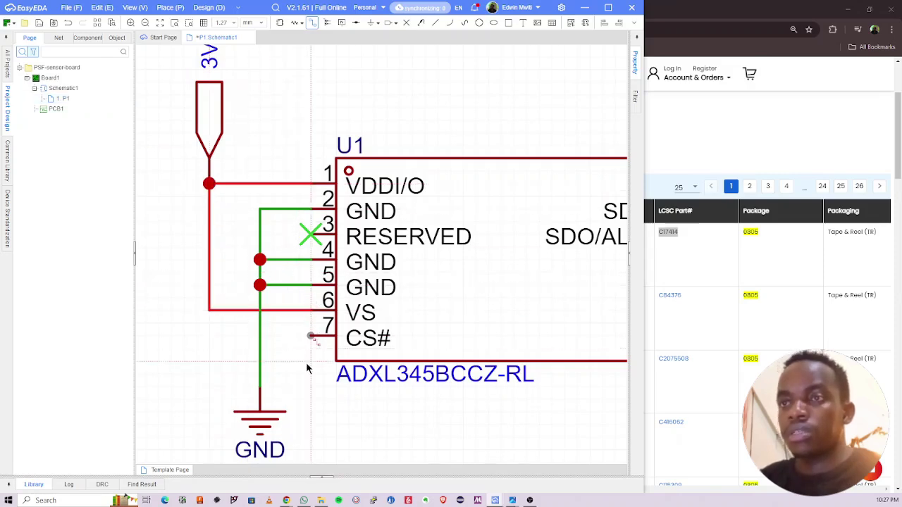
key(Escape)
key(Escape)
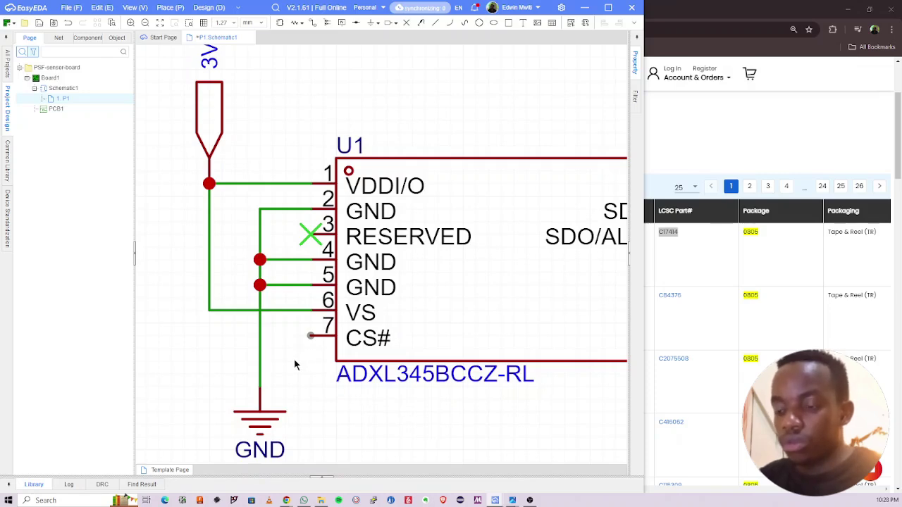
Step: Raise the 3V3 port beside U1 so a longer vertical wire joins it to the pin 1 junction
right_drag(276, 352, 352, 335)
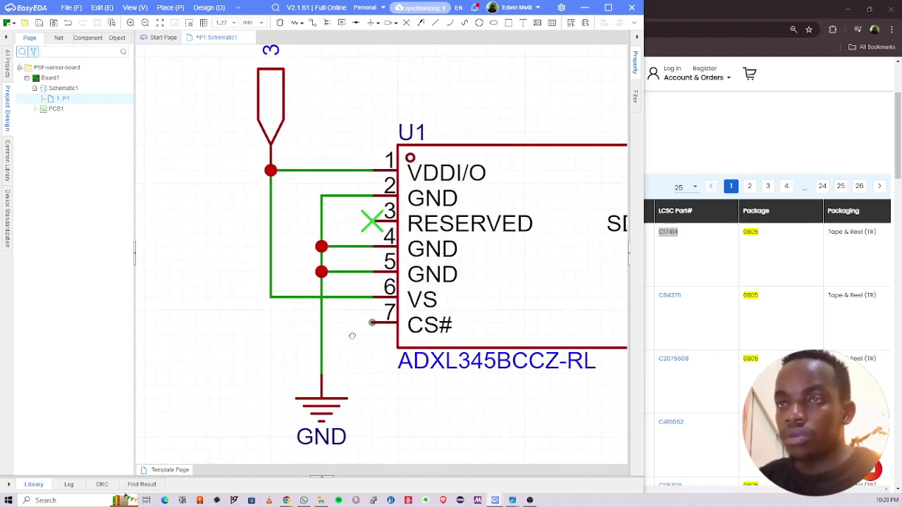
right_drag(289, 169, 279, 293)
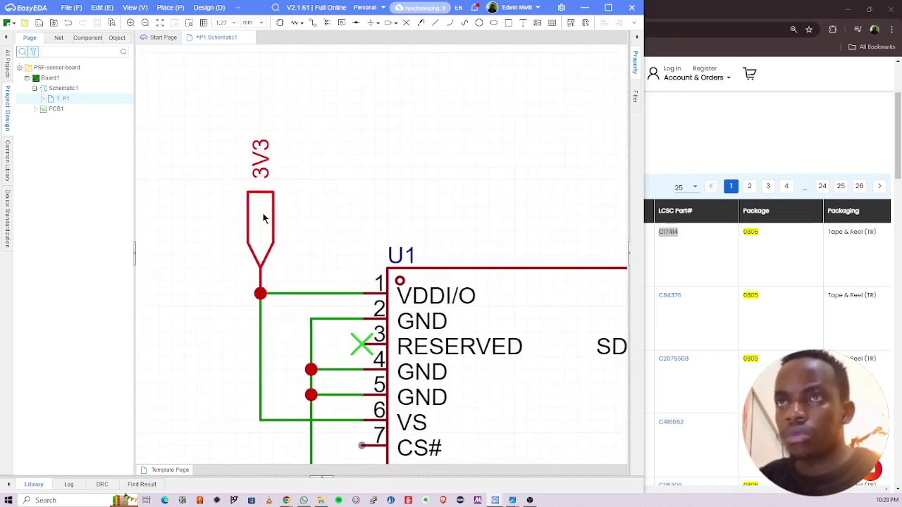
drag(259, 226, 258, 186)
click(320, 273)
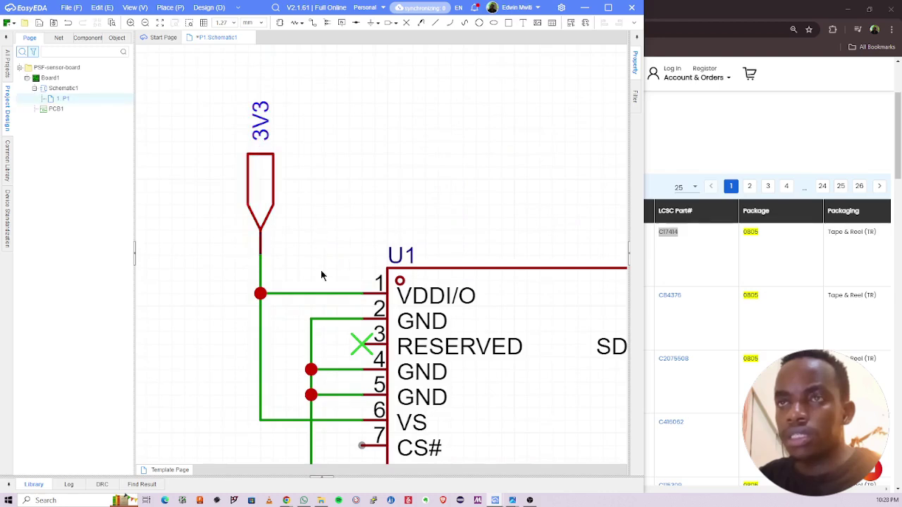
Step: Wire U1's pin 7 (CS#) to the vertical GND wire
scroll(311, 207, down, 2)
right_drag(340, 236, 324, 192)
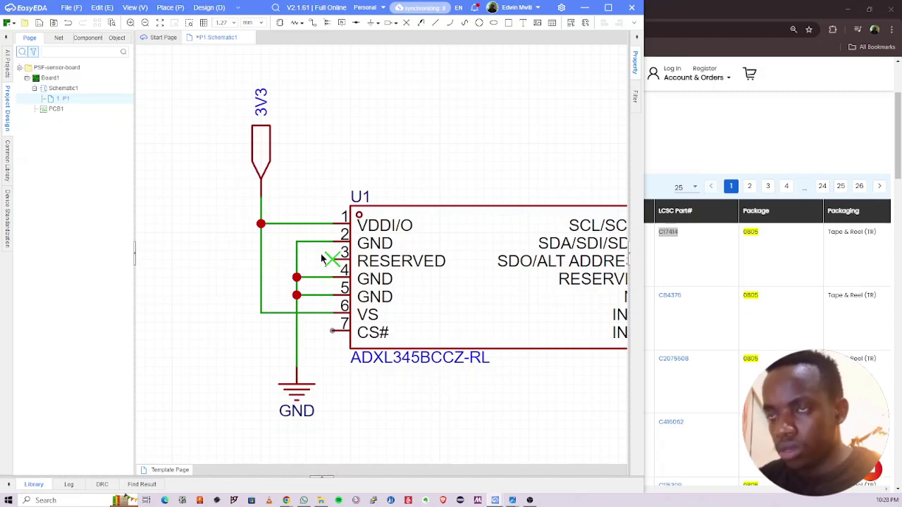
right_drag(348, 356, 326, 300)
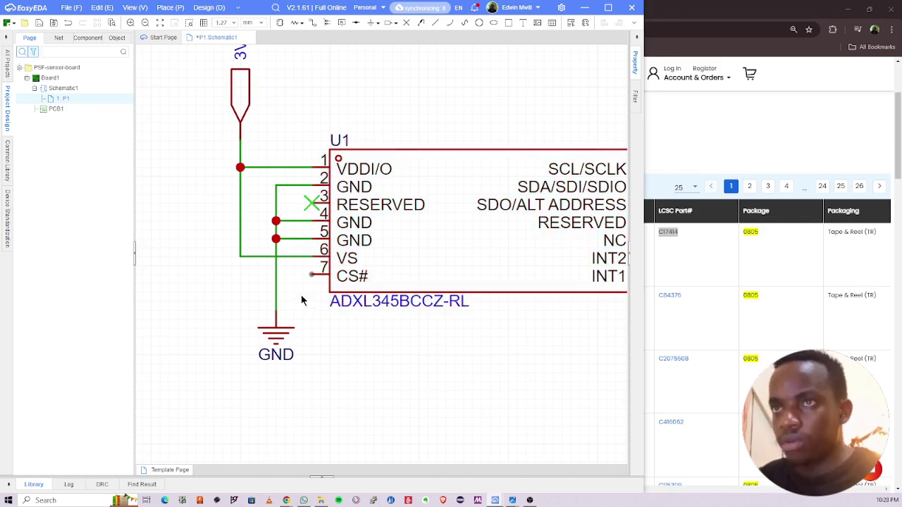
key(alt+w)
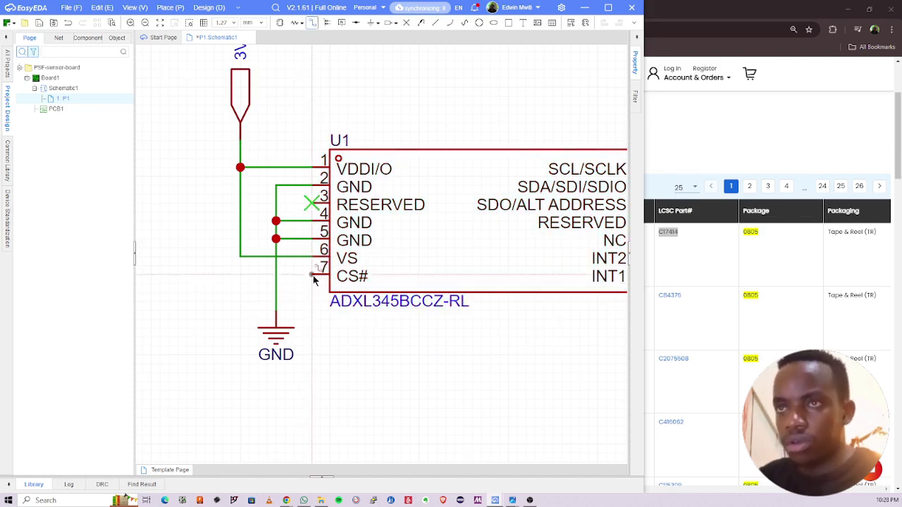
click(312, 275)
click(275, 275)
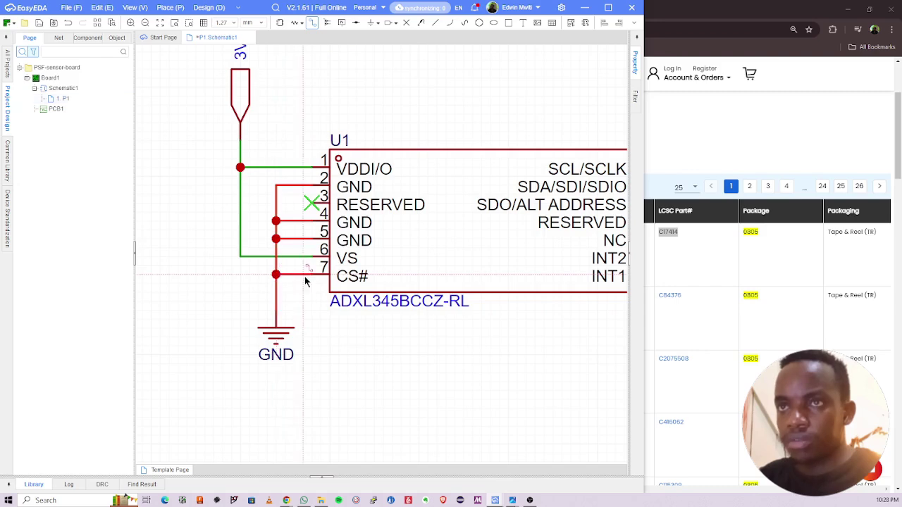
key(Escape)
click(326, 341)
Step: Copy the part name ADXL345BCCZ-RL from the label beneath U1
right_drag(431, 342, 403, 348)
scroll(400, 364, right, 2)
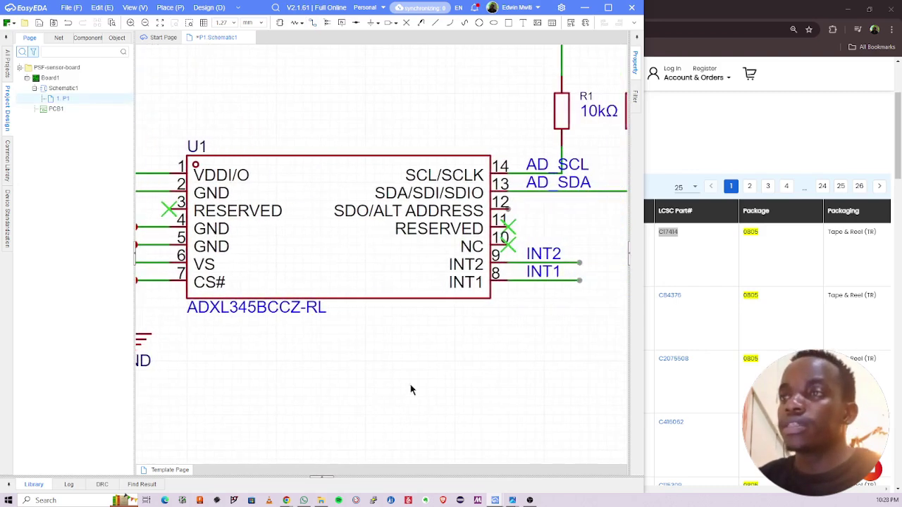
click(316, 257)
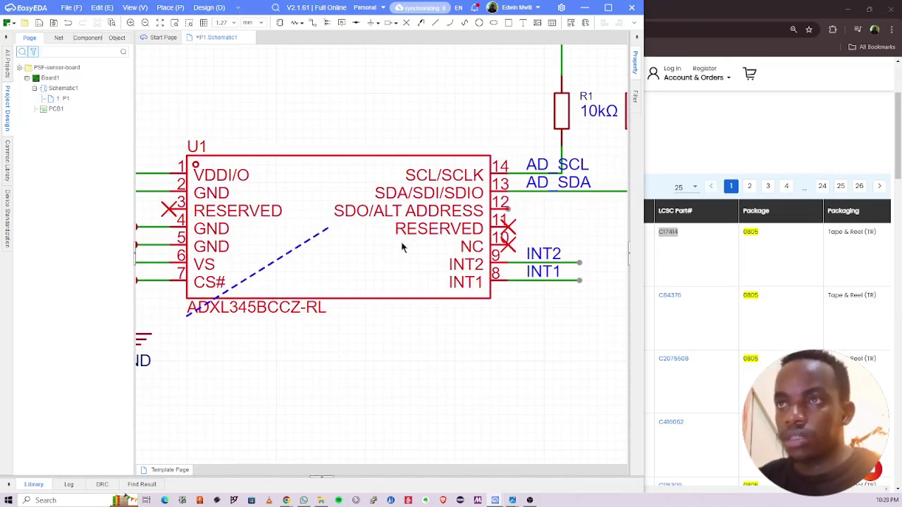
double_click(256, 316)
key(ctrl+c)
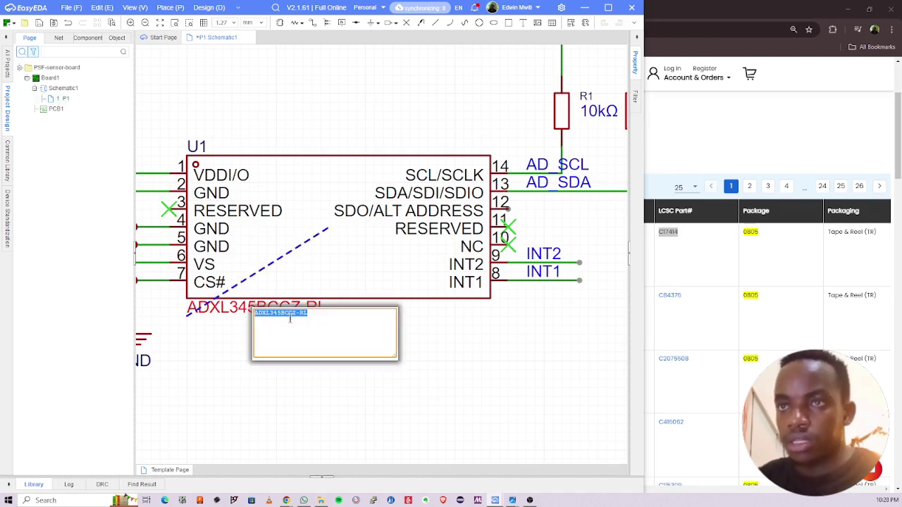
click(332, 132)
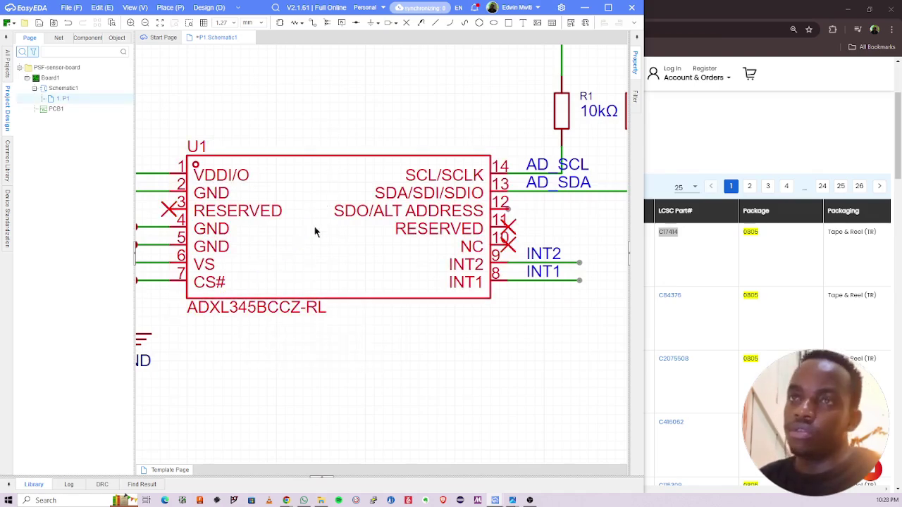
Step: Search the device library for ADXL345BCCZ-RL and open the matching part's datasheet PDF from its LCSC page in the browser
scroll(298, 291, down, 3)
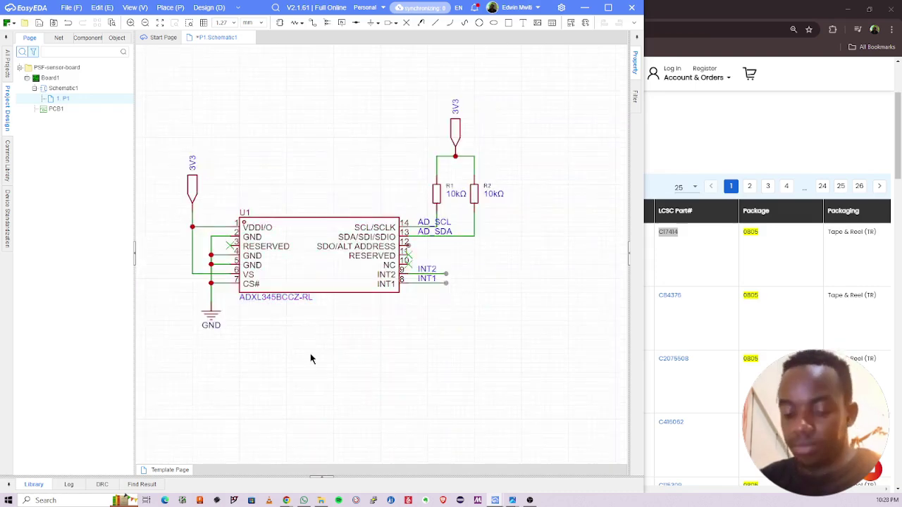
key(shift+f)
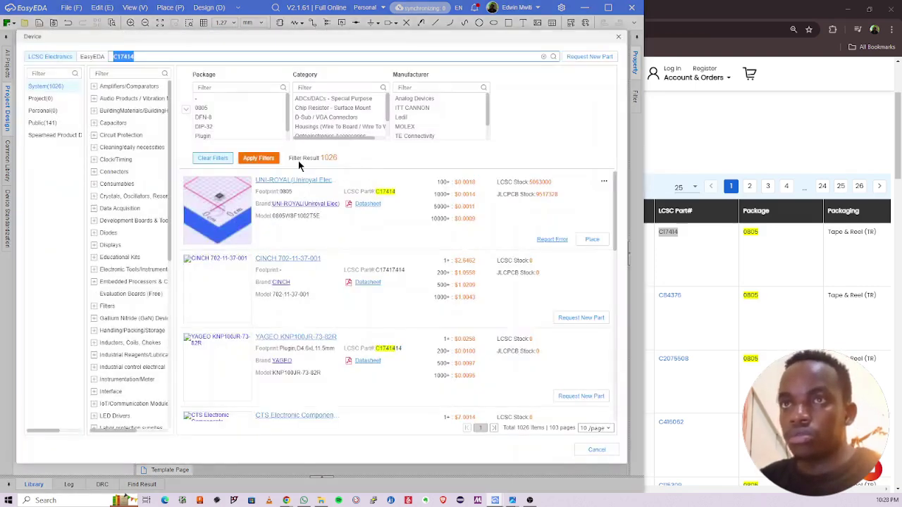
key(ctrl+v)
key(Return)
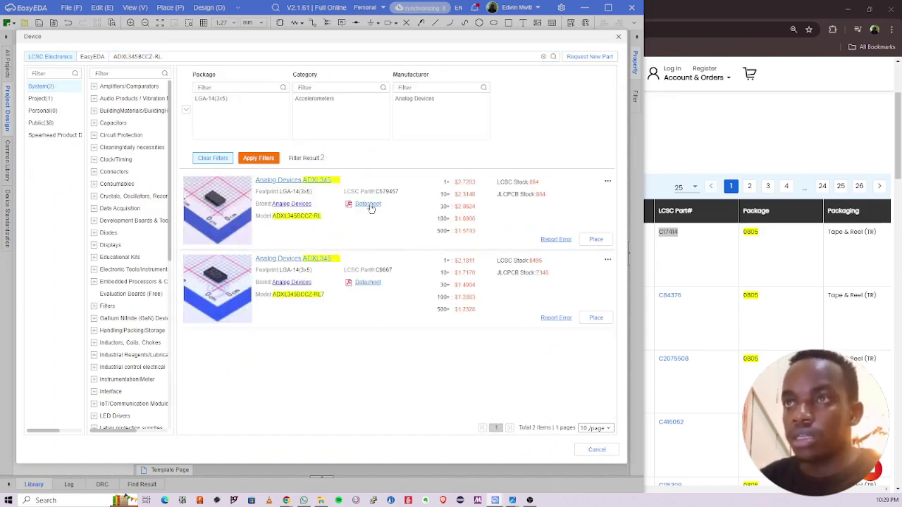
click(368, 204)
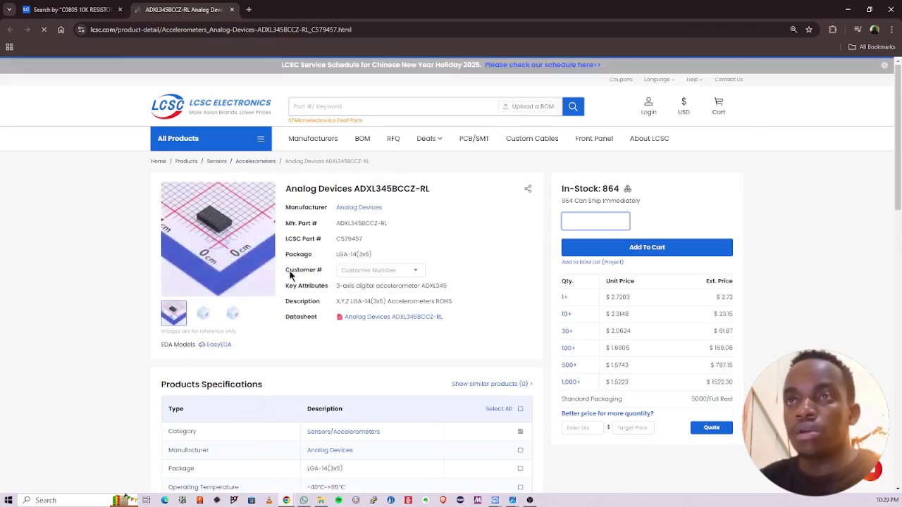
click(377, 319)
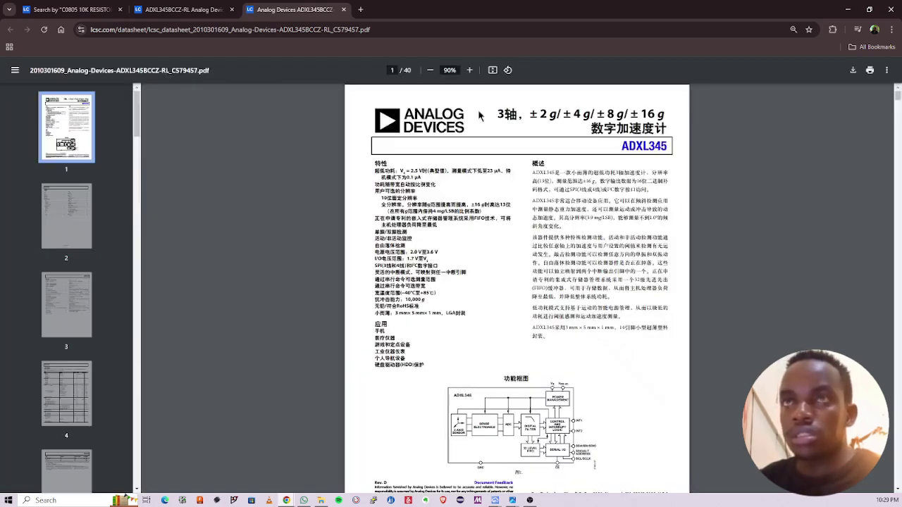
Step: Look through the pages of the ADXL345BCCZ-RL datasheet PDF
click(15, 71)
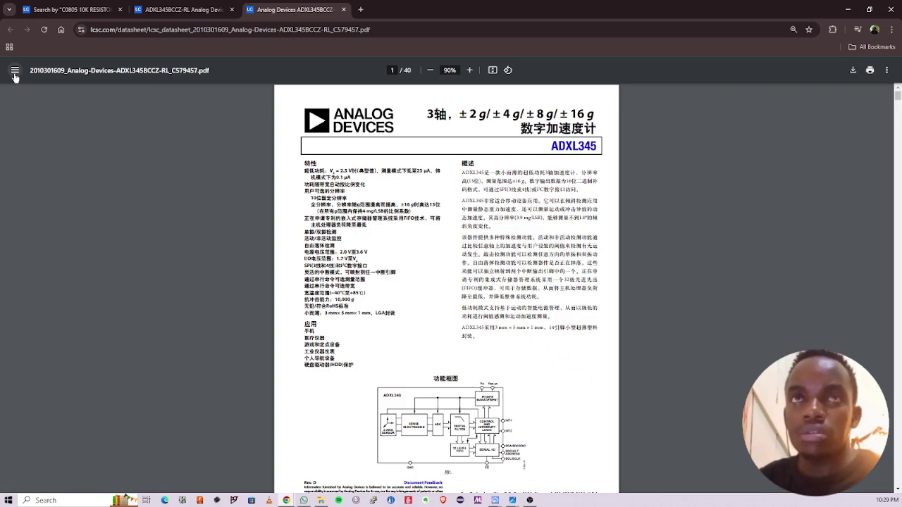
click(15, 72)
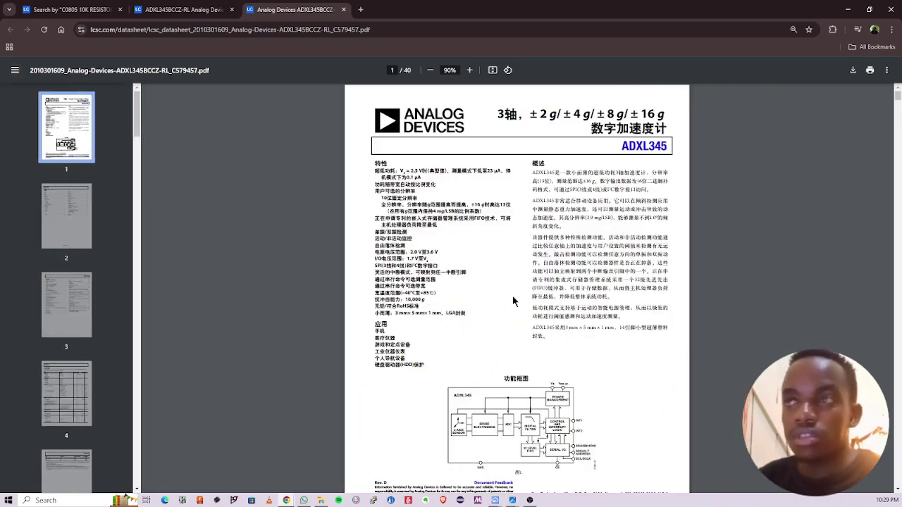
scroll(515, 301, down, 15)
scroll(514, 303, down, 20)
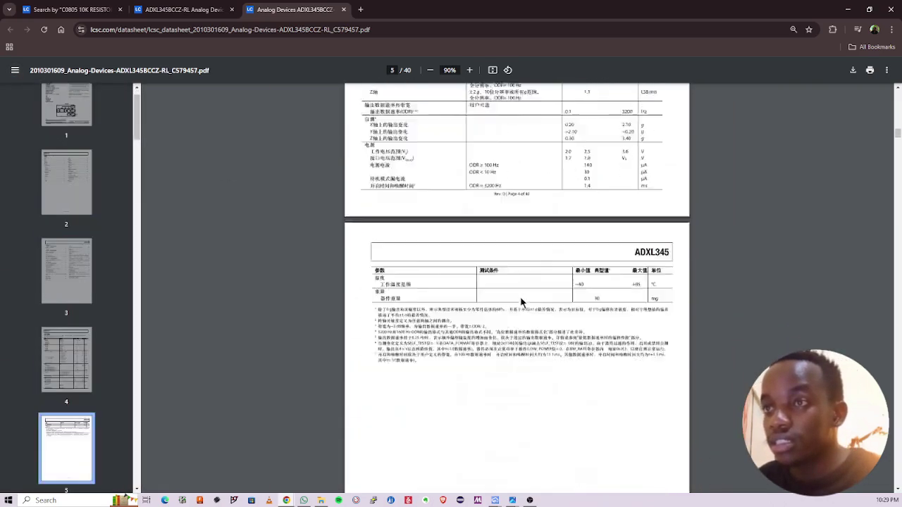
scroll(521, 303, down, 15)
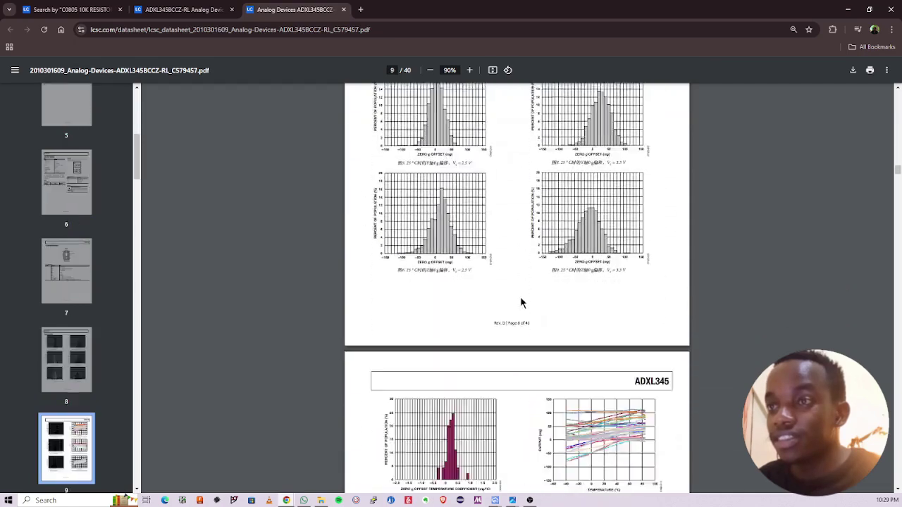
scroll(520, 301, down, 3)
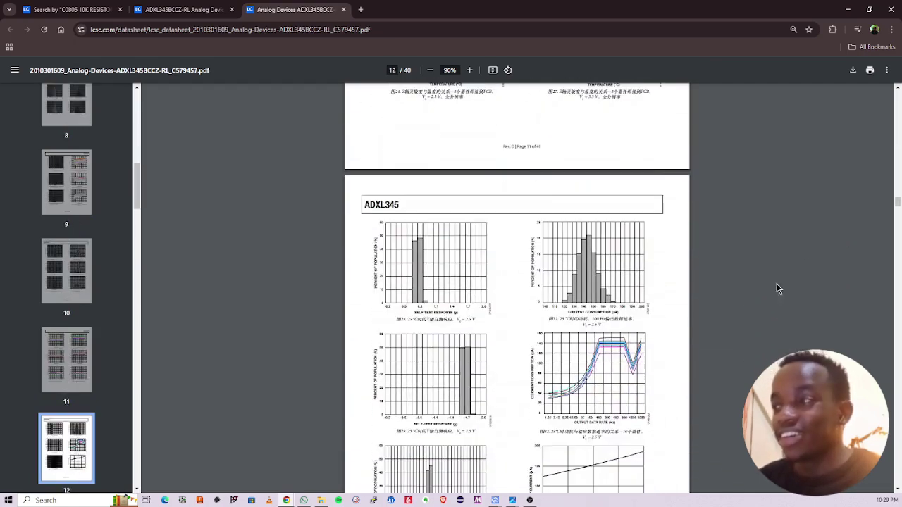
scroll(405, 169, up, 8)
scroll(377, 228, up, 4)
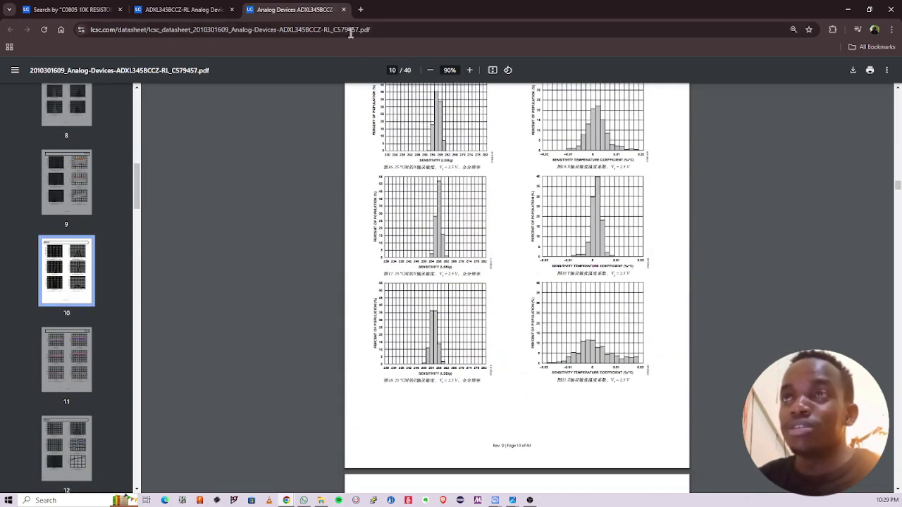
Step: Search the web for "ADXL345 DATASHEET" in a new browser tab
click(360, 9)
text(ADXL)
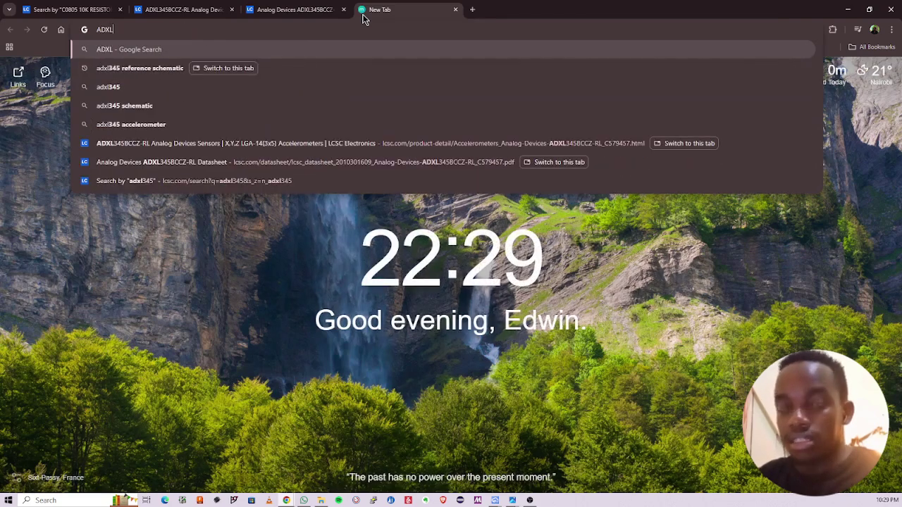
text(345)
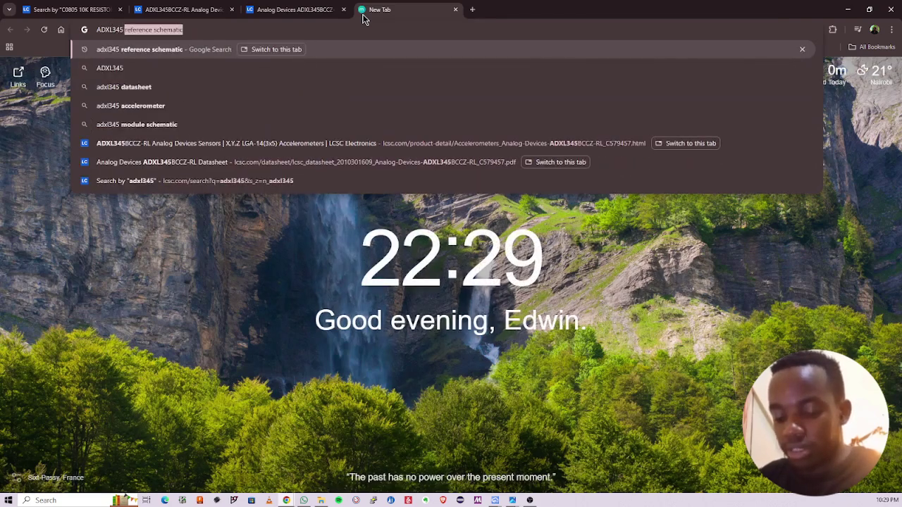
text( DATASHEET)
key(Return)
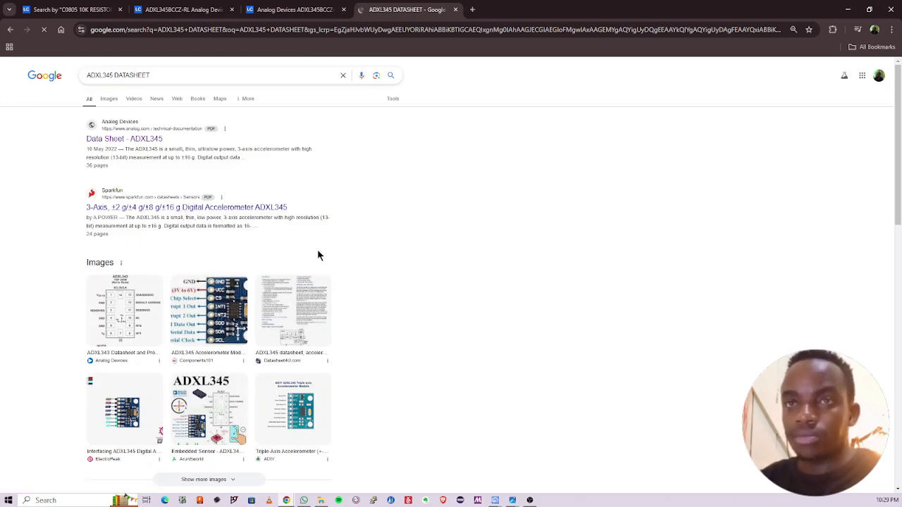
Step: Open Adafruit's "ADXL345 Digital Accelerometer" search result in a new browser tab
scroll(408, 279, down, 3)
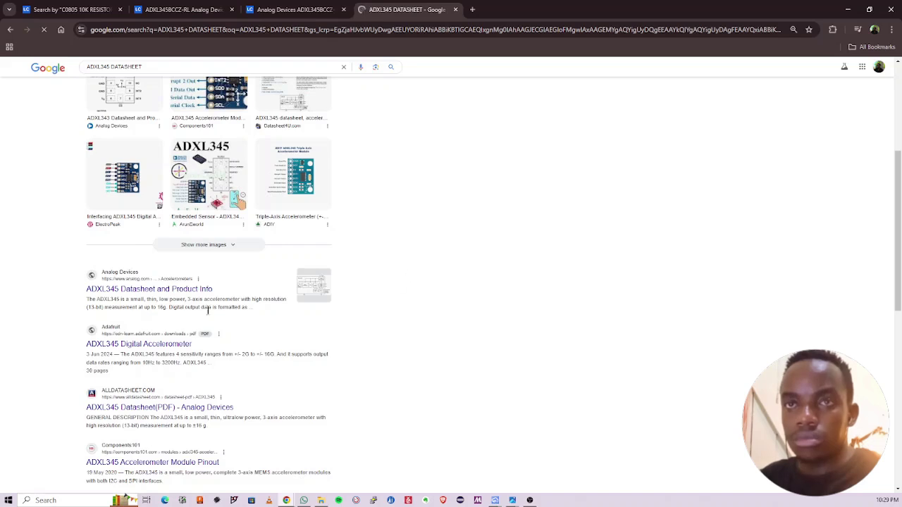
right_click(135, 343)
click(179, 352)
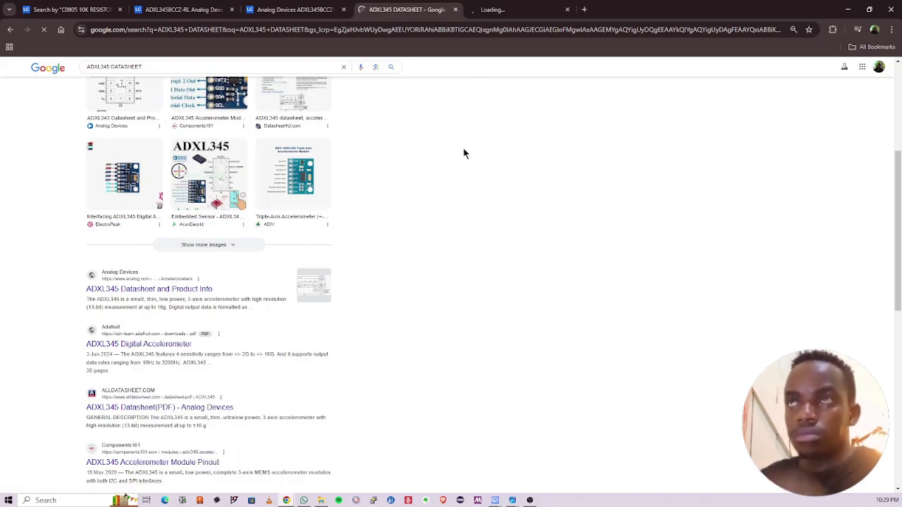
Step: Look through the title page and table of contents of Adafruit's ADXL345 Digital Accelerometer PDF
click(495, 11)
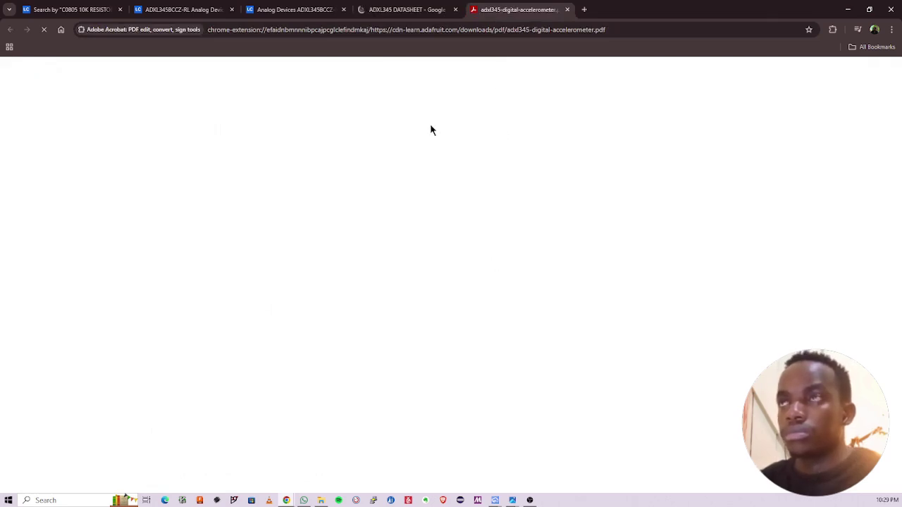
click(418, 12)
click(519, 9)
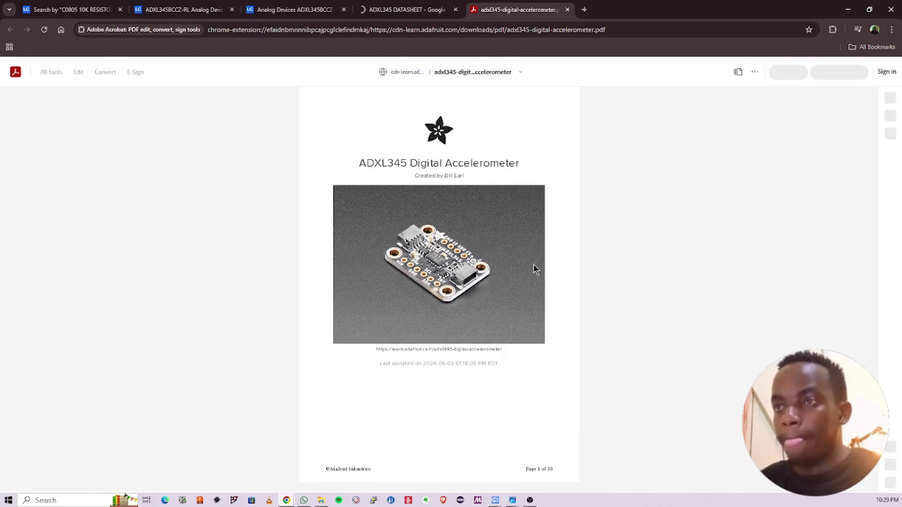
scroll(512, 225, down, 10)
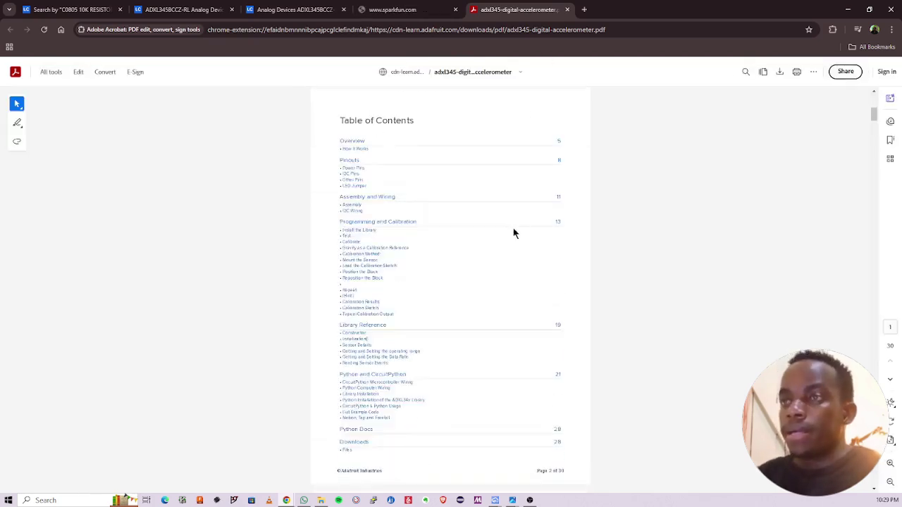
scroll(400, 246, down, 5)
scroll(399, 220, up, 5)
ctrl+scroll(391, 224, up, 2)
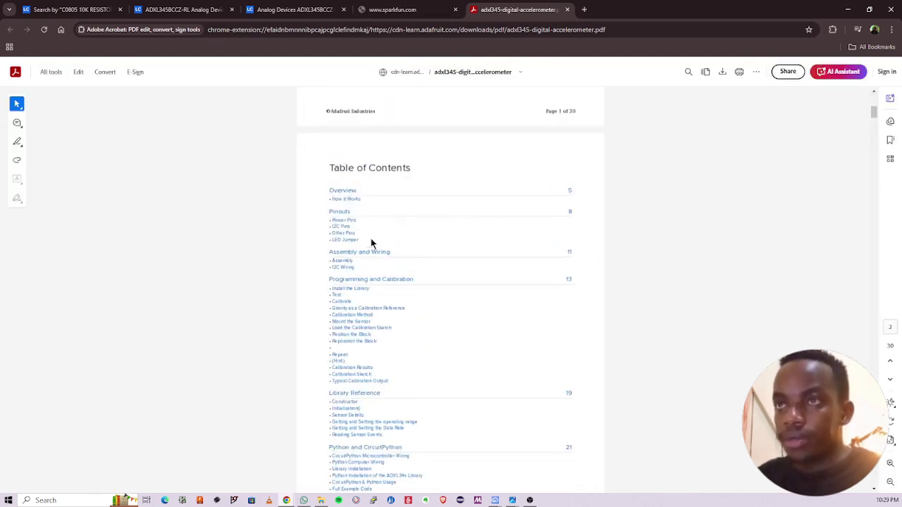
ctrl+scroll(372, 239, up, 3)
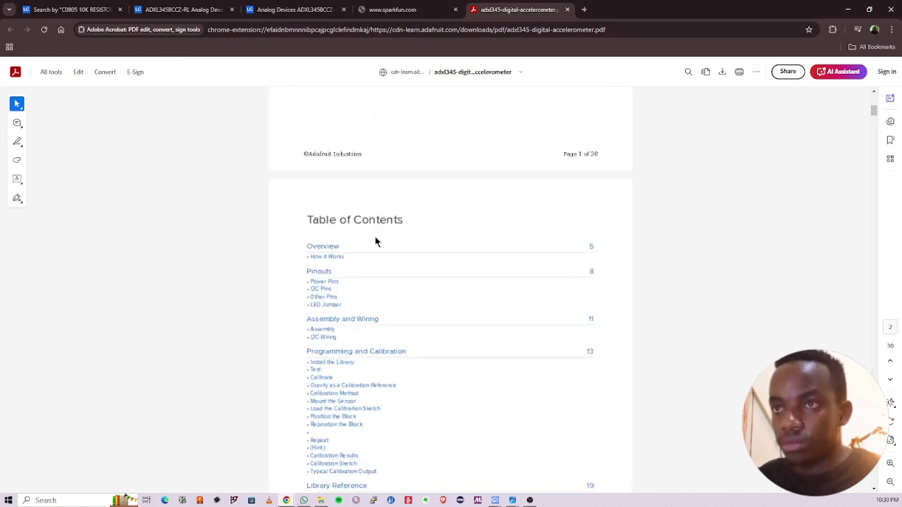
scroll(358, 272, down, 4)
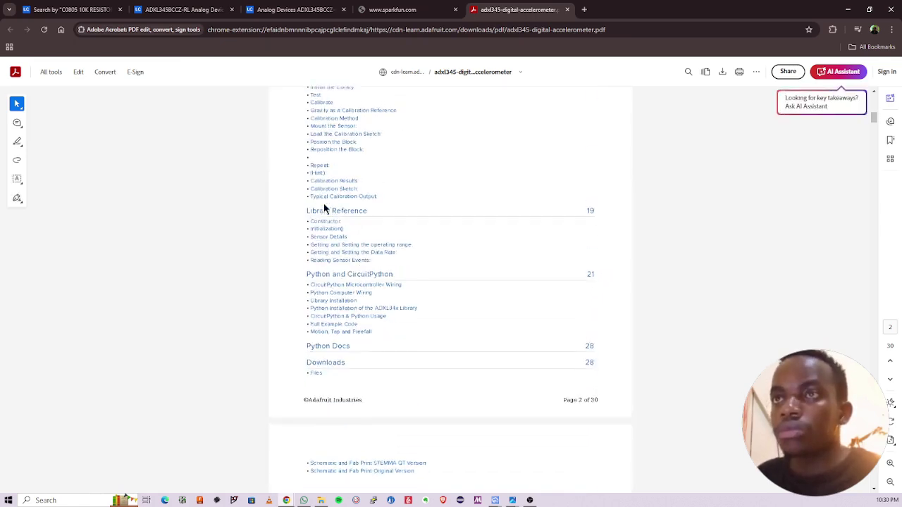
scroll(331, 223, up, 1)
scroll(331, 227, up, 4)
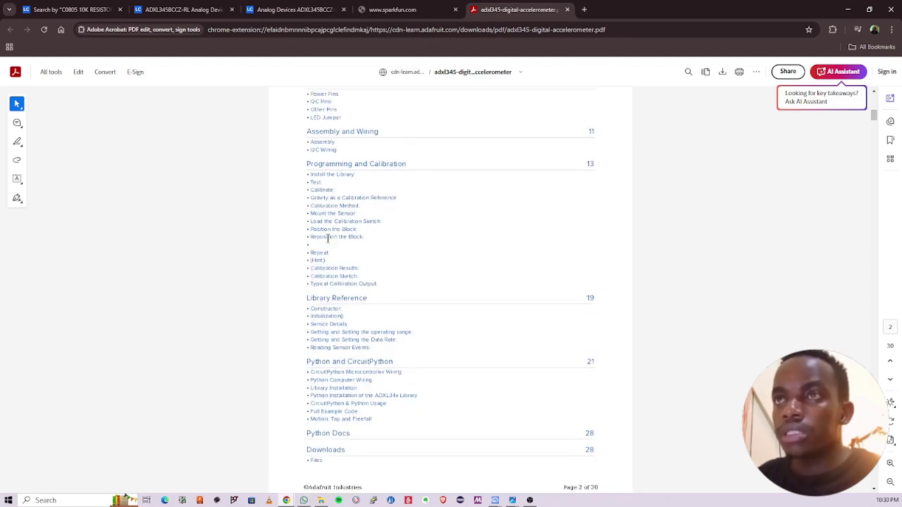
scroll(328, 239, down, 4)
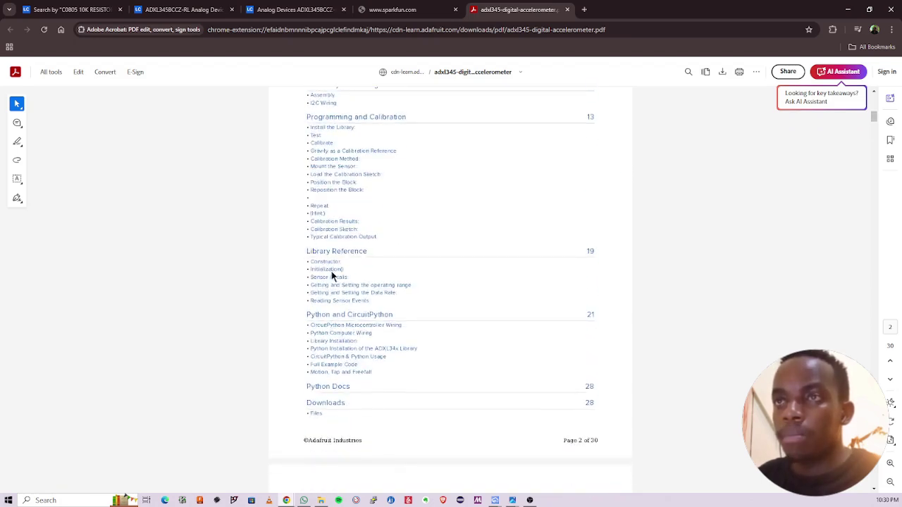
scroll(330, 252, up, 1)
scroll(328, 246, up, 1)
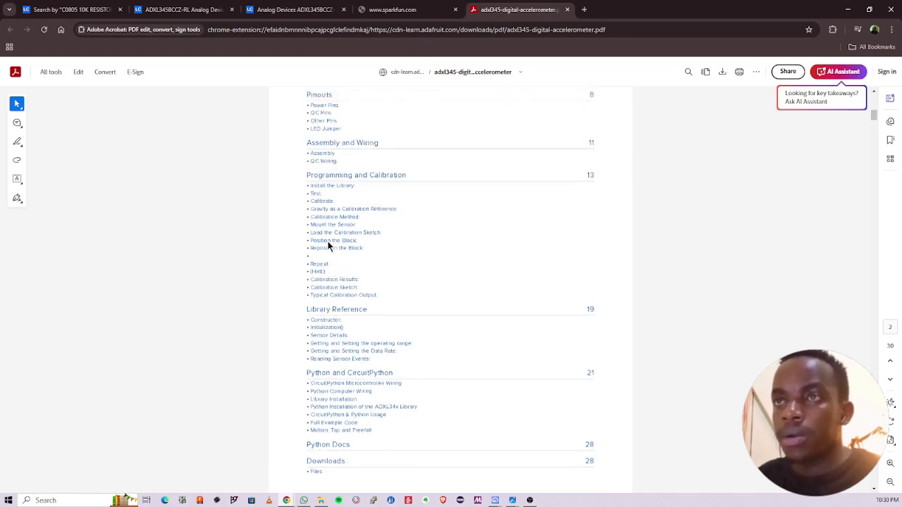
scroll(329, 247, up, 2)
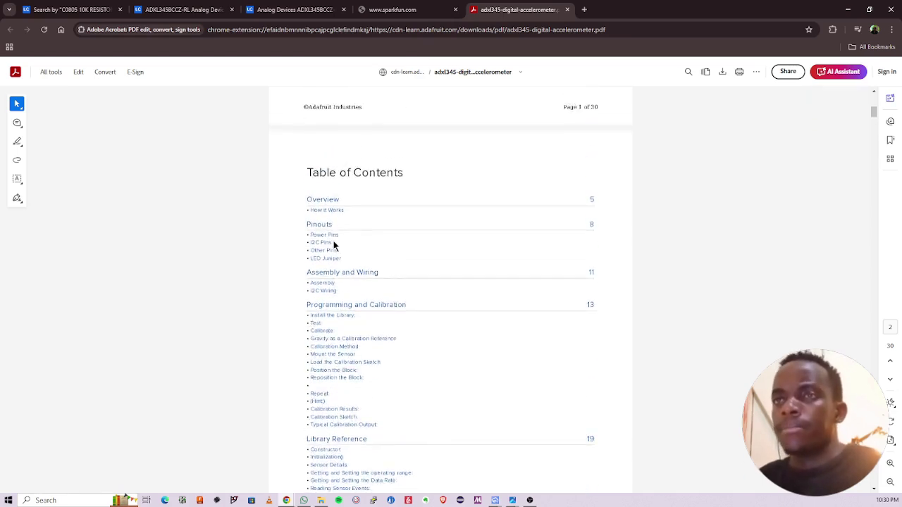
scroll(331, 246, up, 8)
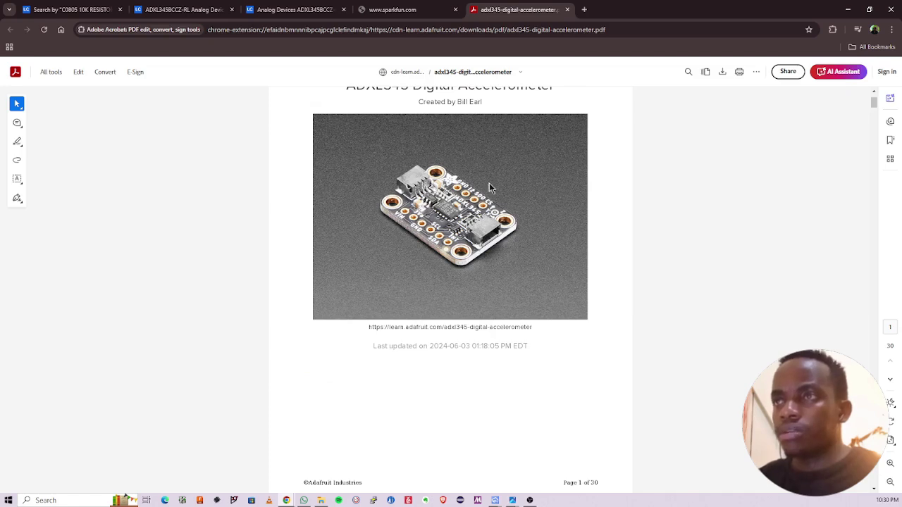
Step: Reload SparkFun's ADXL345.pdf datasheet and go to its I2C section from the table of contents, enlarged for reading
click(422, 10)
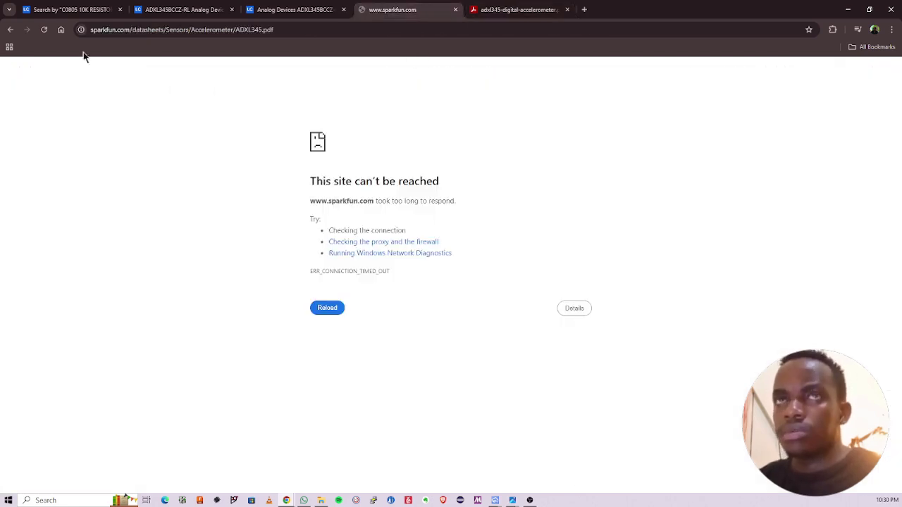
click(43, 30)
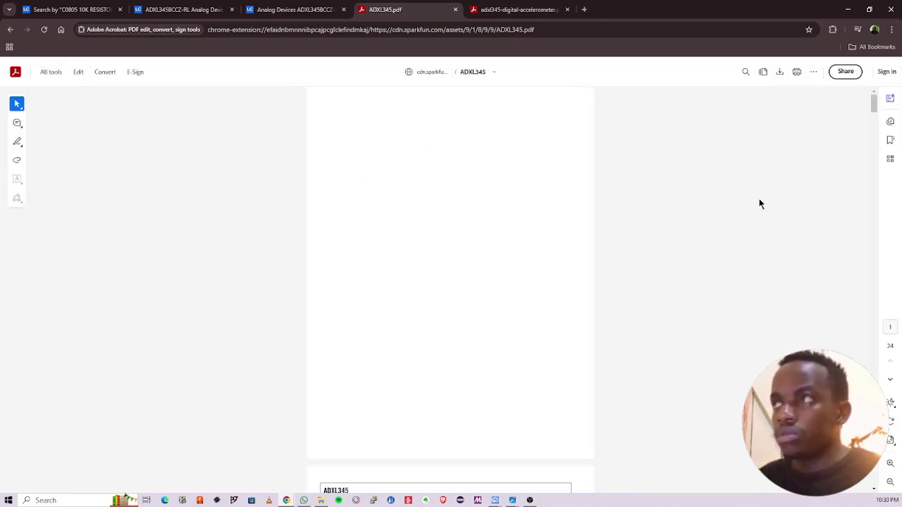
scroll(516, 237, down, 8)
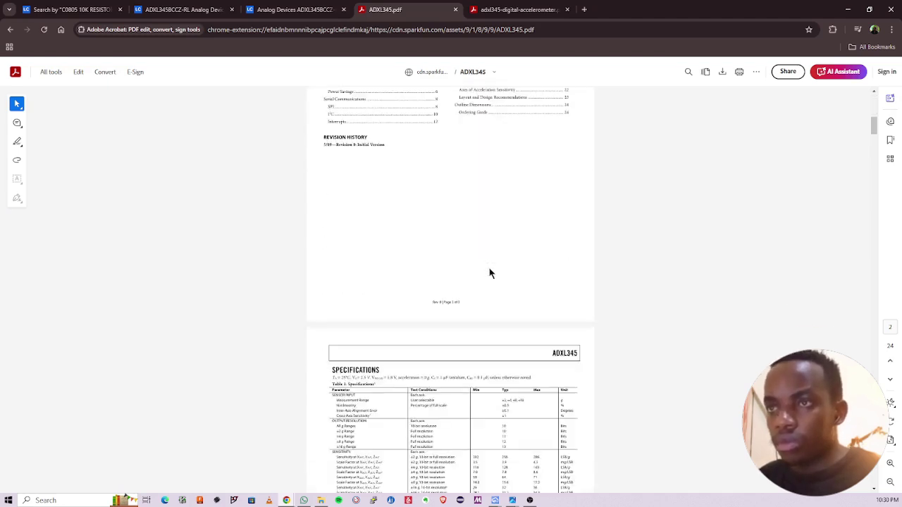
scroll(488, 272, up, 4)
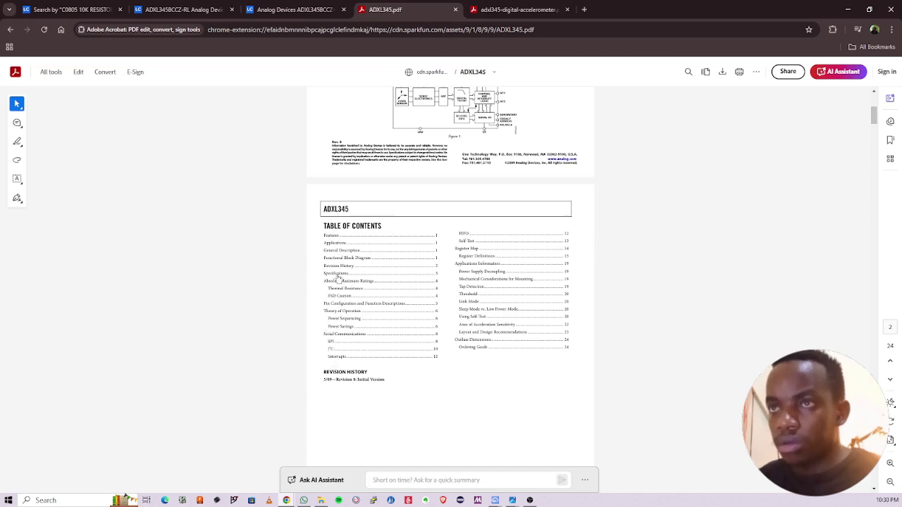
click(334, 354)
ctrl+scroll(416, 303, up, 4)
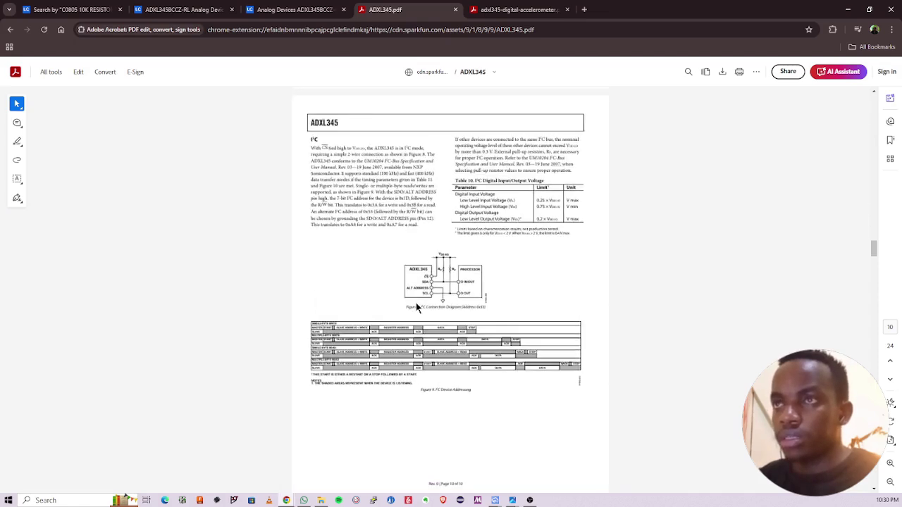
ctrl+scroll(415, 305, up, 4)
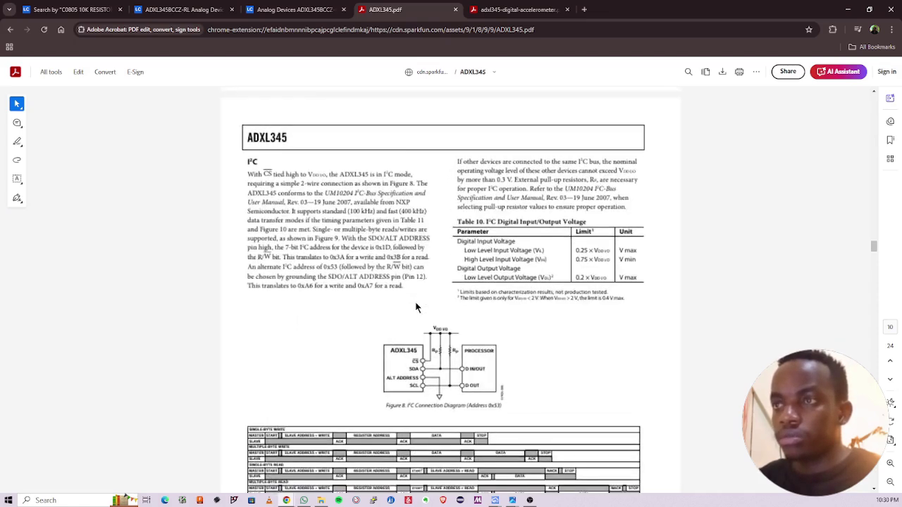
ctrl+scroll(416, 307, up, 3)
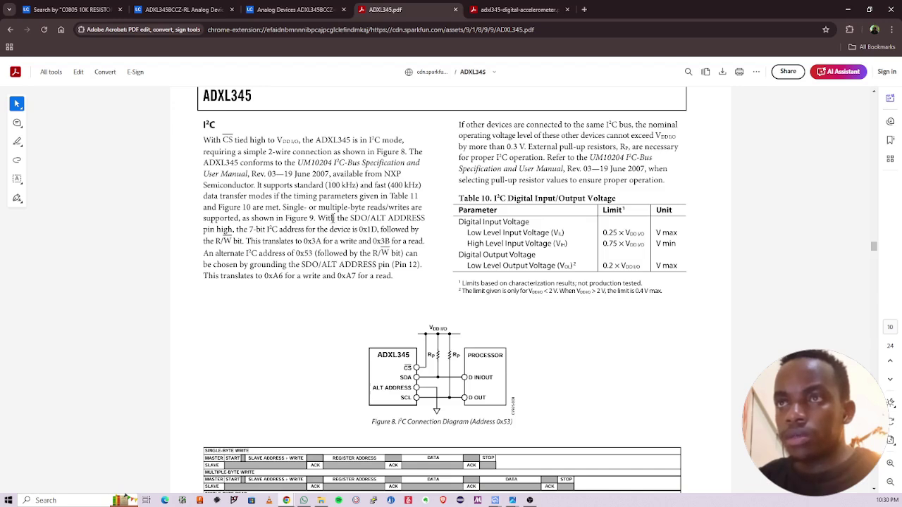
Step: Read the I2C section's description of the device, write and read addresses with the SDO/ALT ADDRESS pin high
drag(318, 218, 425, 219)
click(251, 232)
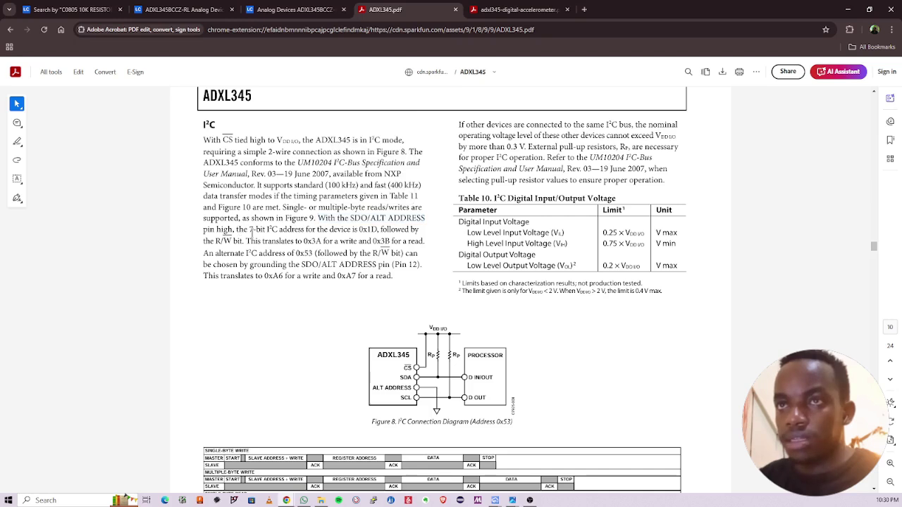
drag(237, 230, 361, 230)
click(385, 230)
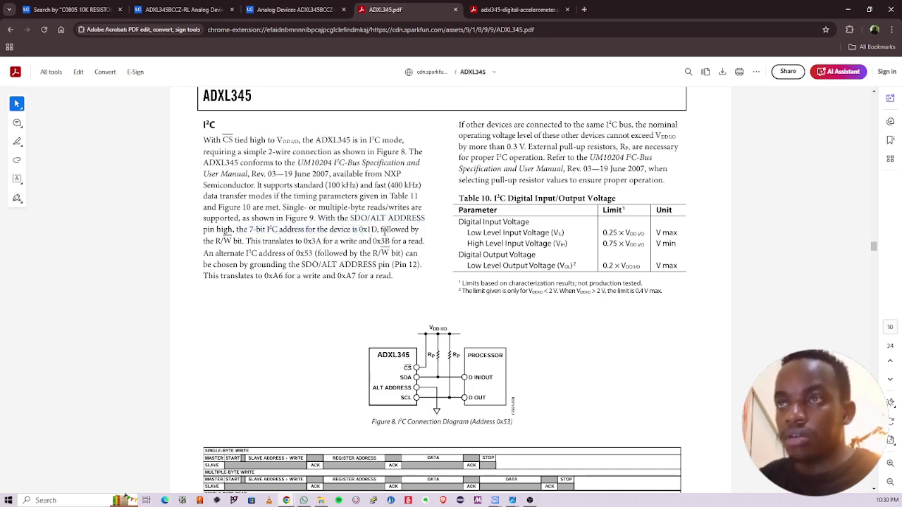
drag(213, 241, 244, 241)
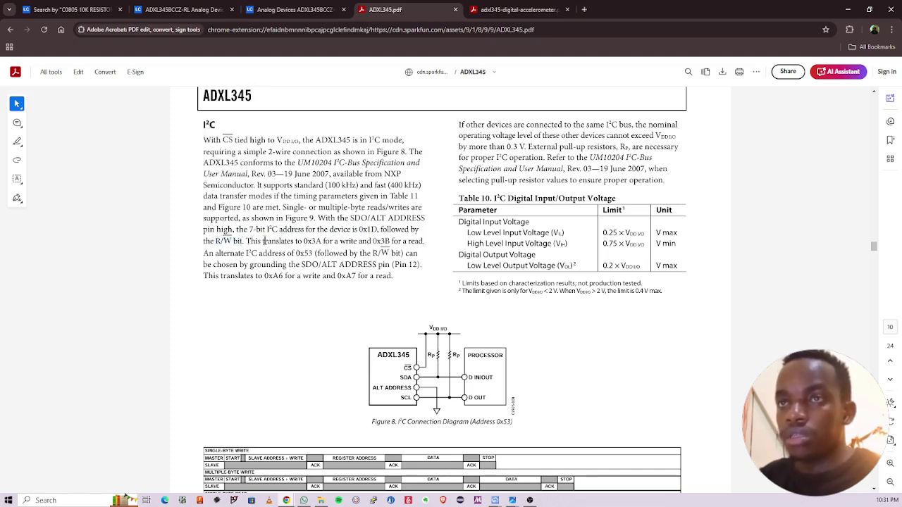
drag(304, 240, 390, 241)
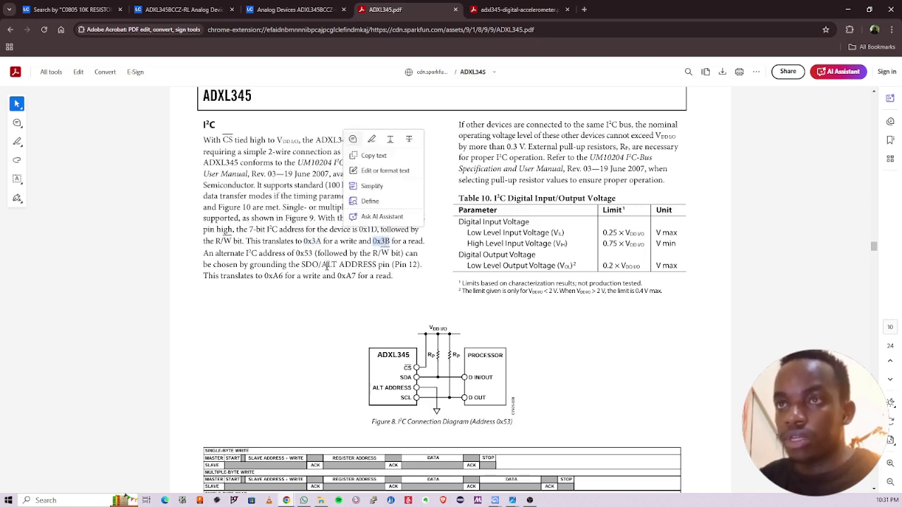
click(315, 249)
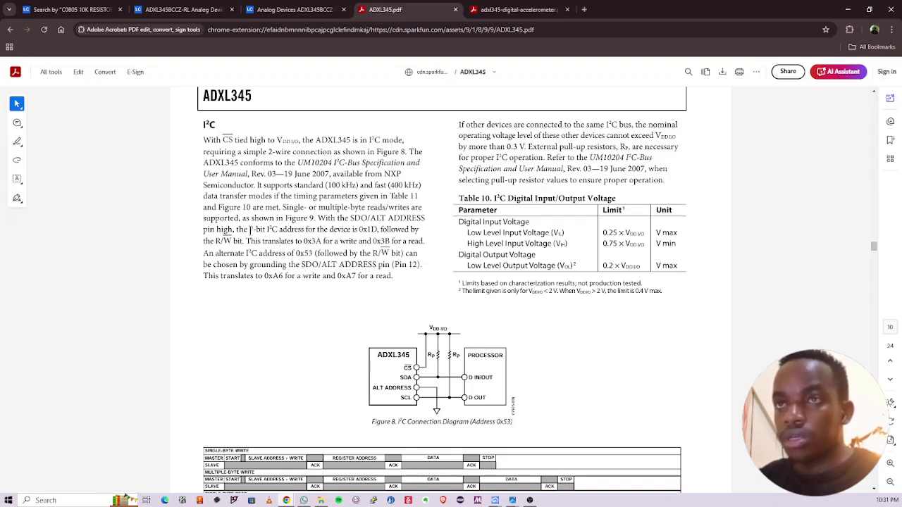
drag(250, 230, 278, 230)
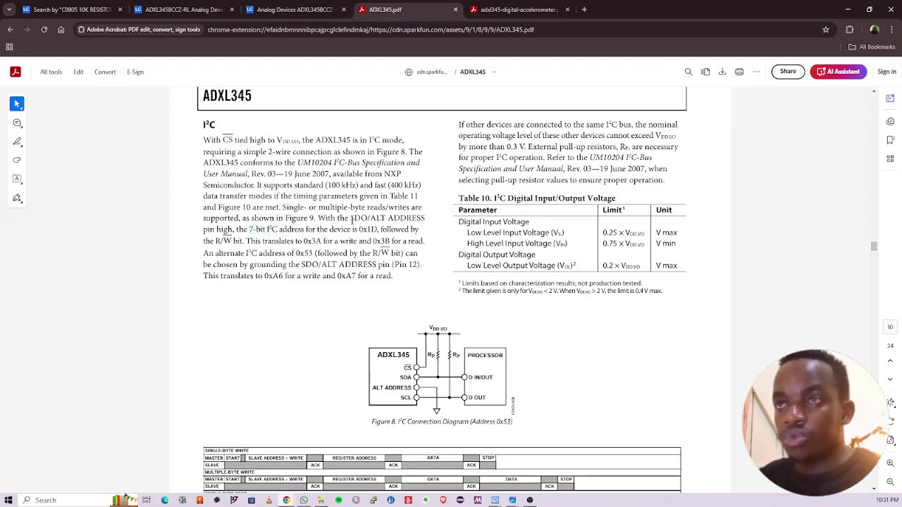
drag(350, 218, 229, 229)
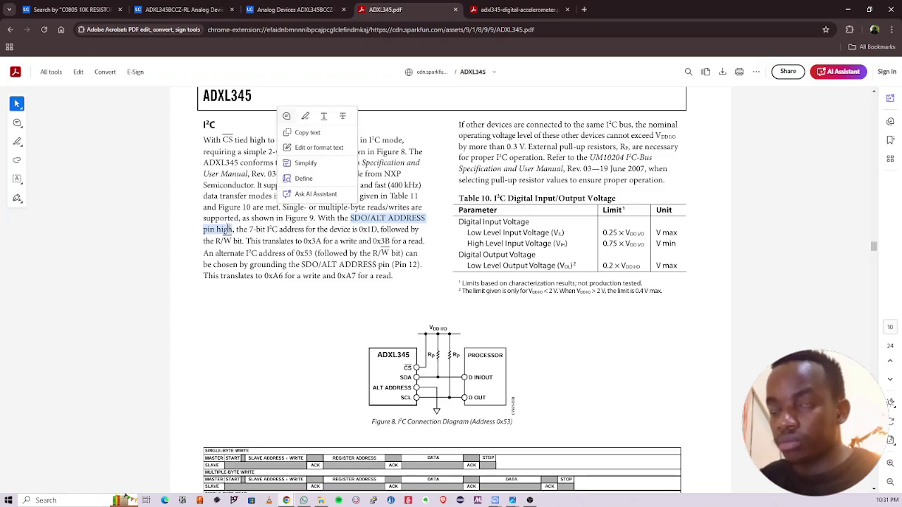
click(221, 326)
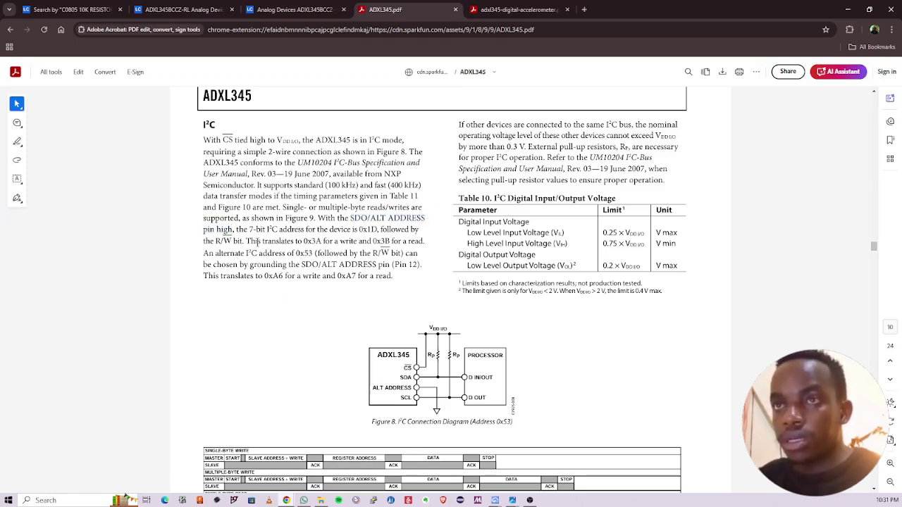
drag(303, 241, 322, 241)
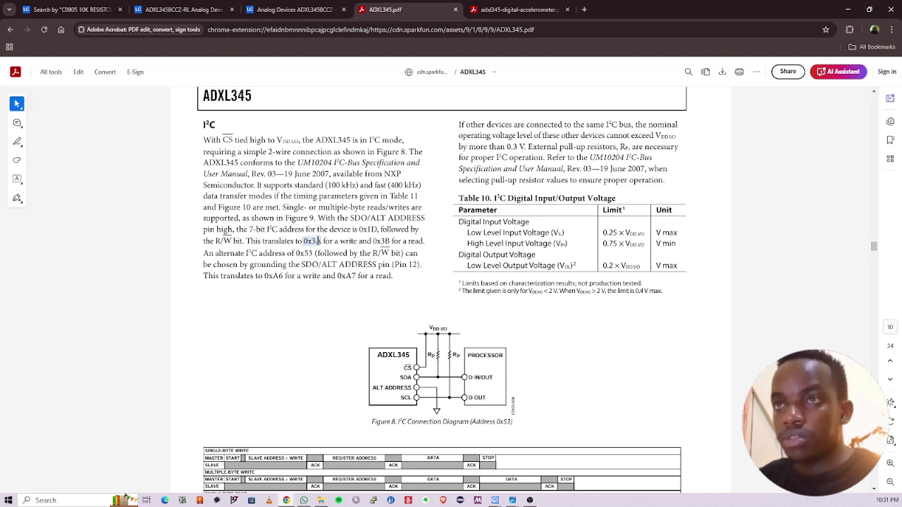
click(203, 262)
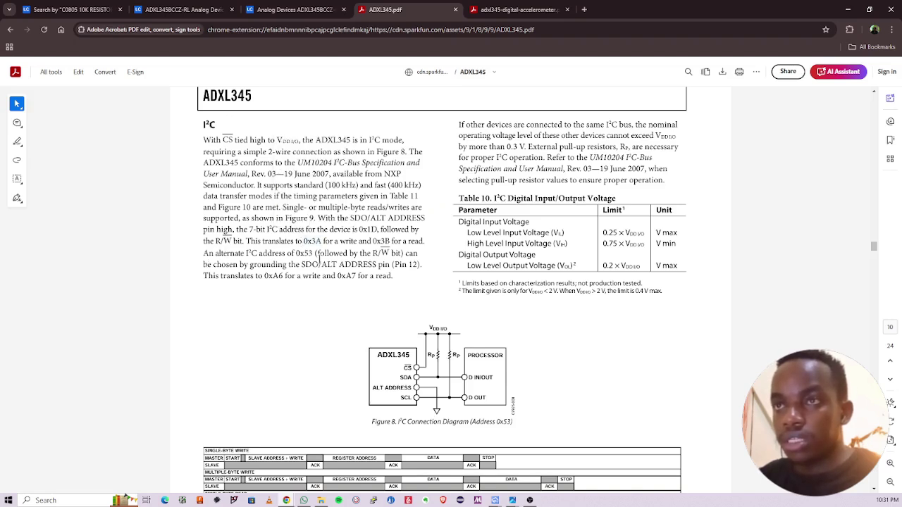
Step: Read the sentences on the alternate I2C address and its write and read values
drag(245, 252, 314, 254)
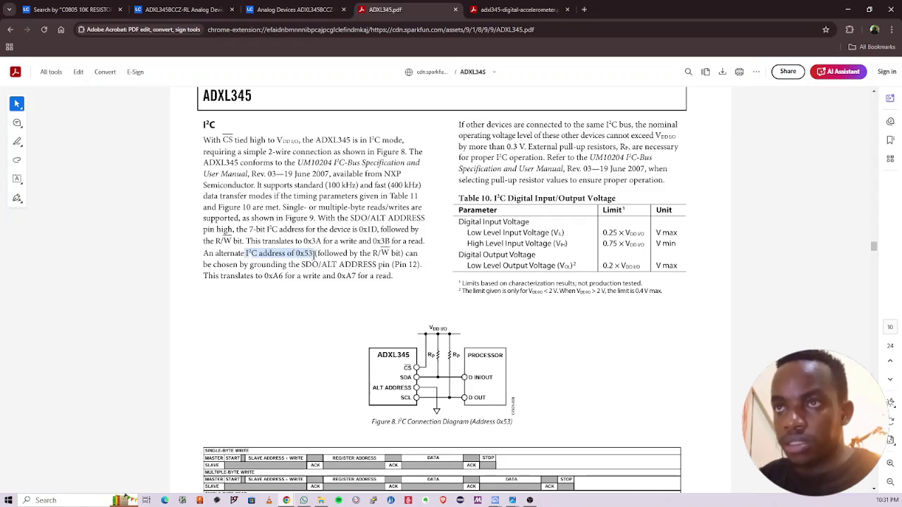
click(219, 266)
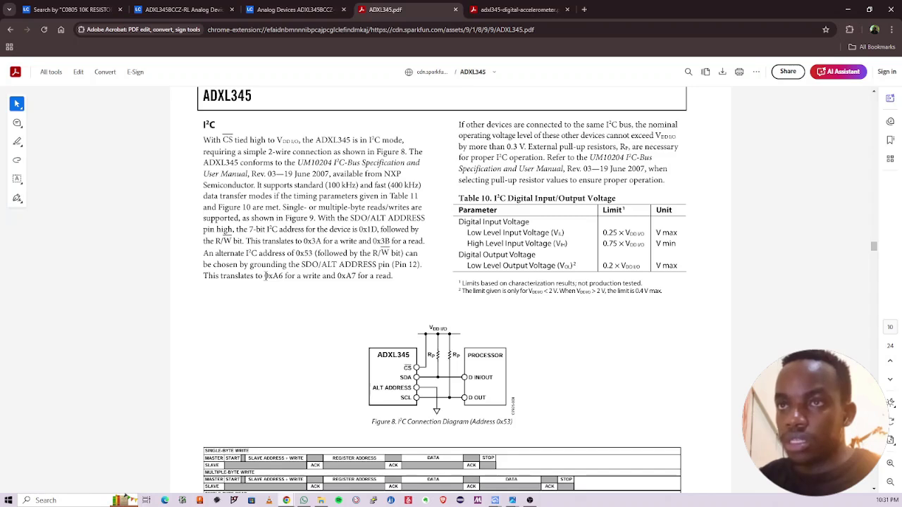
drag(265, 275, 284, 276)
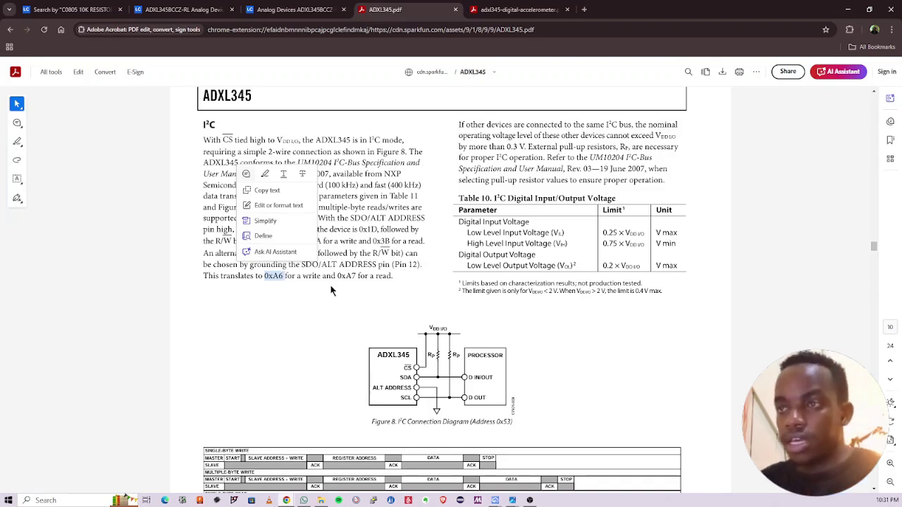
click(358, 276)
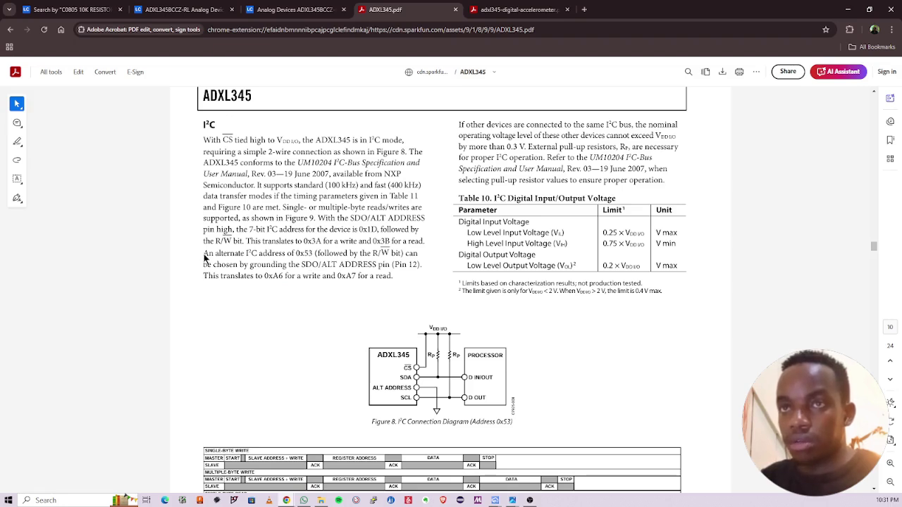
Step: Highlight the datasheet passage on the alternate I2C address 0x53 with the SDO/ALT ADDRESS pin grounded, and return to EasyEDA
drag(205, 259, 399, 293)
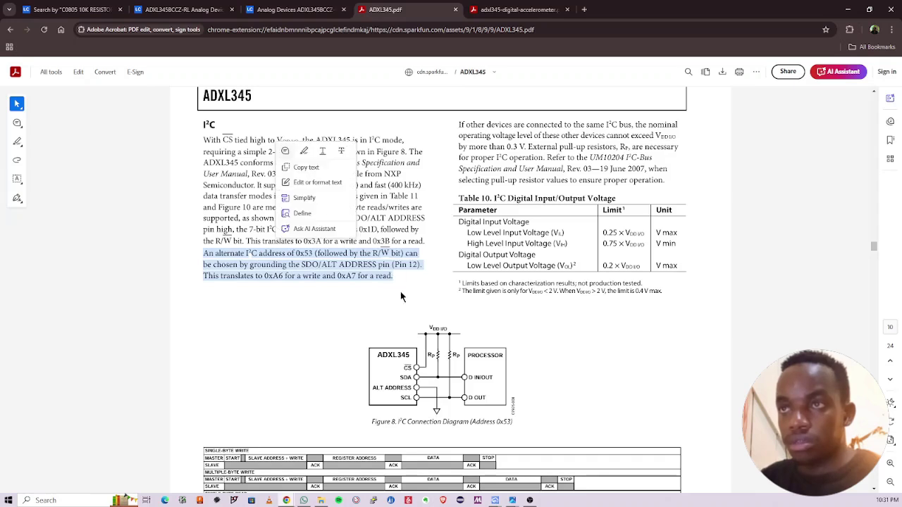
click(306, 152)
click(331, 306)
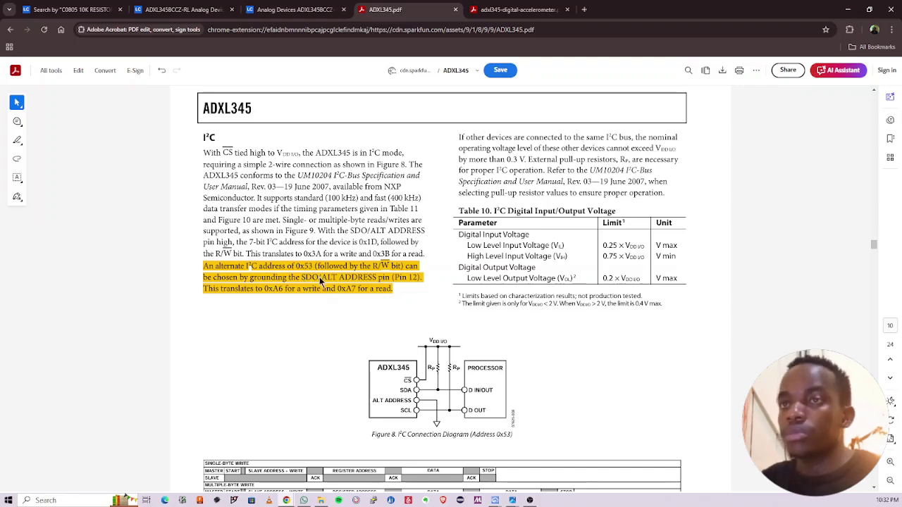
click(850, 11)
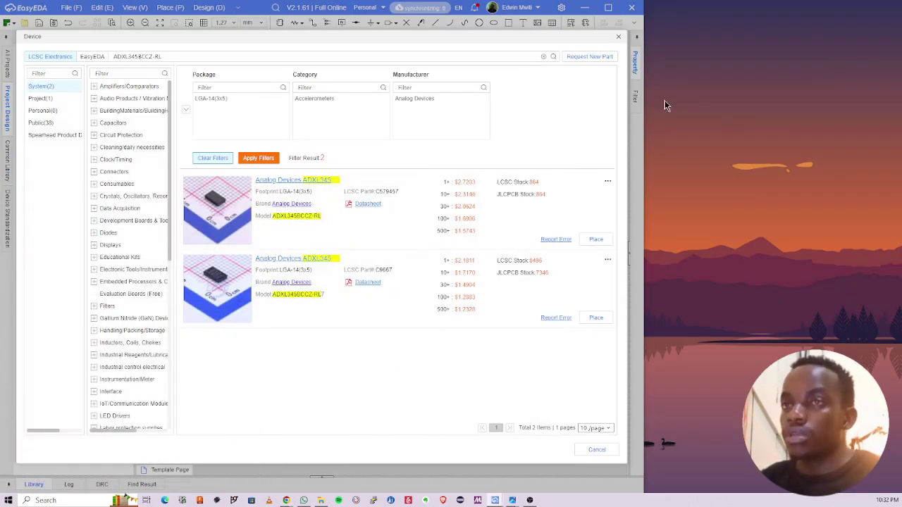
Step: Close the device library and place a copy of the existing GND symbol below the INT1 net
click(617, 37)
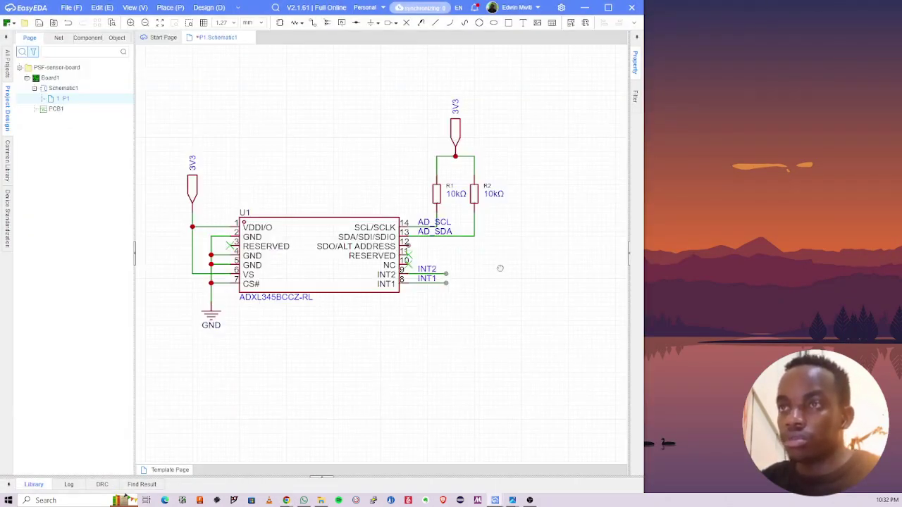
scroll(455, 250, up, 3)
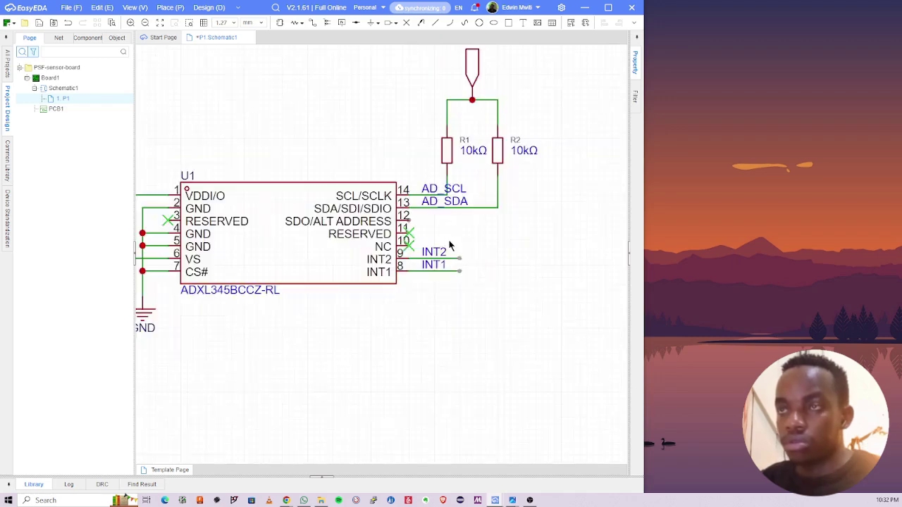
click(143, 313)
key(ctrl+c)
key(ctrl+v)
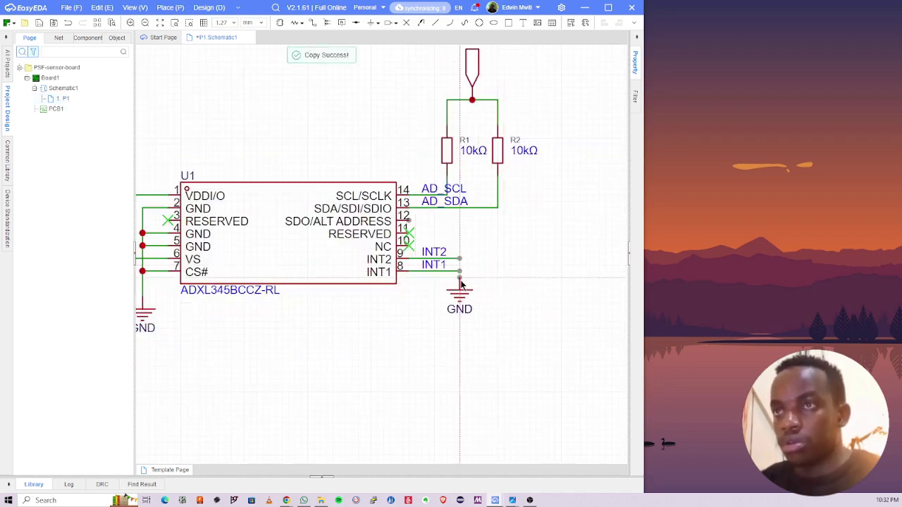
click(451, 293)
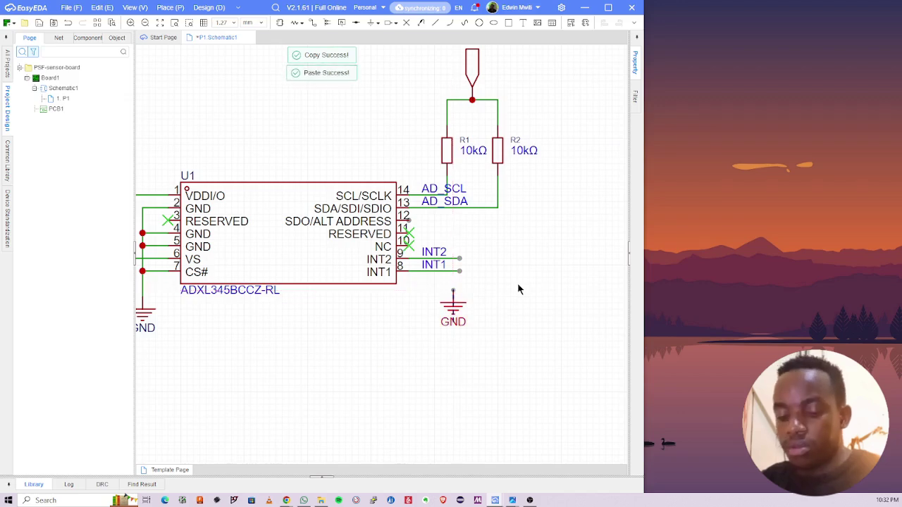
Step: Rotate the copied GND symbol to sideways and attach it to pin 12, SDO/ALT ADDRESS, of the ADXL345BCCZ-RL
drag(454, 303, 407, 227)
key(space)
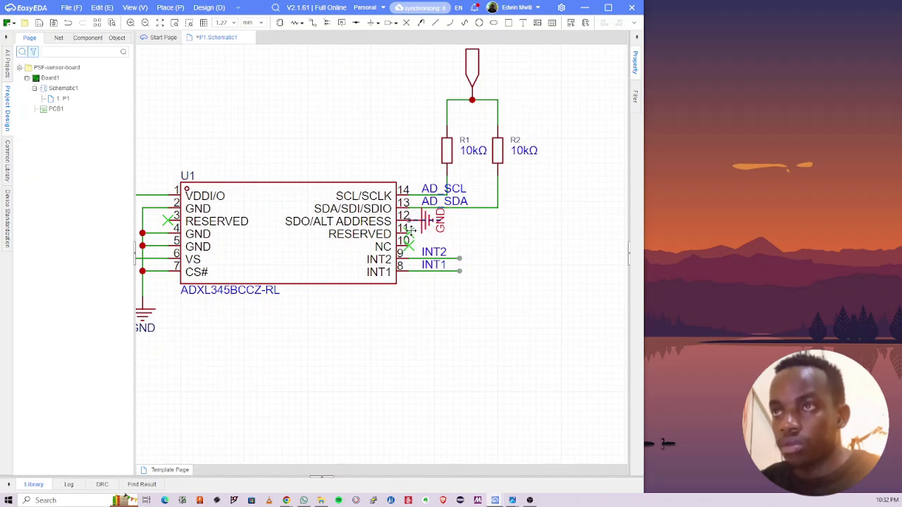
click(513, 251)
scroll(513, 254, up, 2)
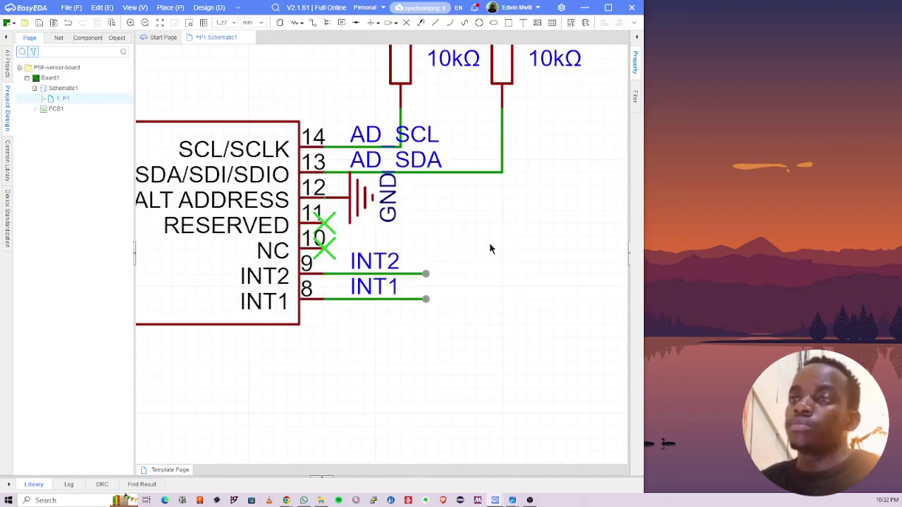
scroll(456, 250, down, 1)
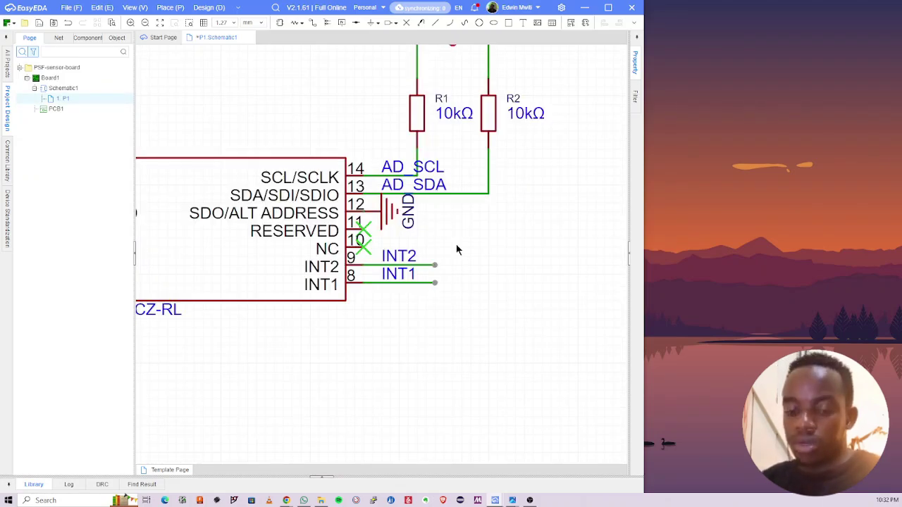
Step: Check the datasheet's I2C connection diagram in the browser, then in EasyEDA extend pin 12's wire by moving its GND symbol outward
key(alt+Tab)
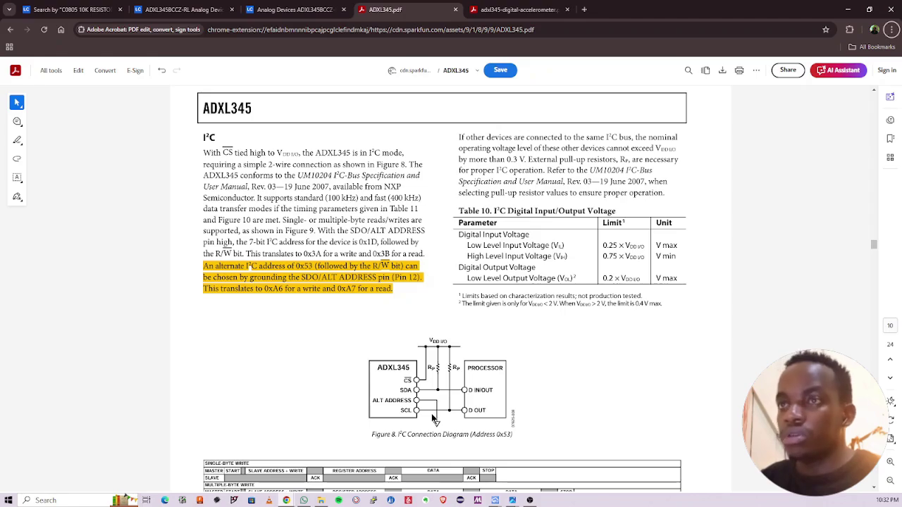
scroll(433, 419, down, 3)
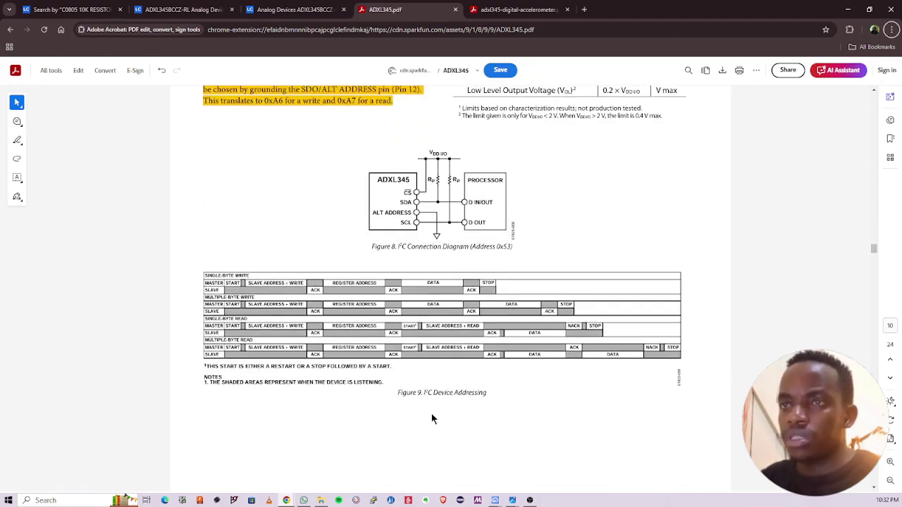
scroll(432, 419, up, 3)
key(alt+Tab)
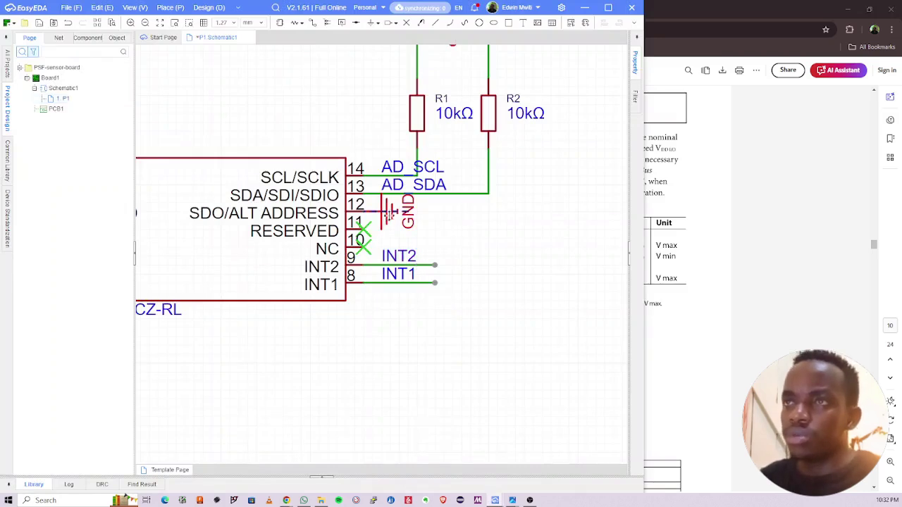
drag(389, 215, 530, 211)
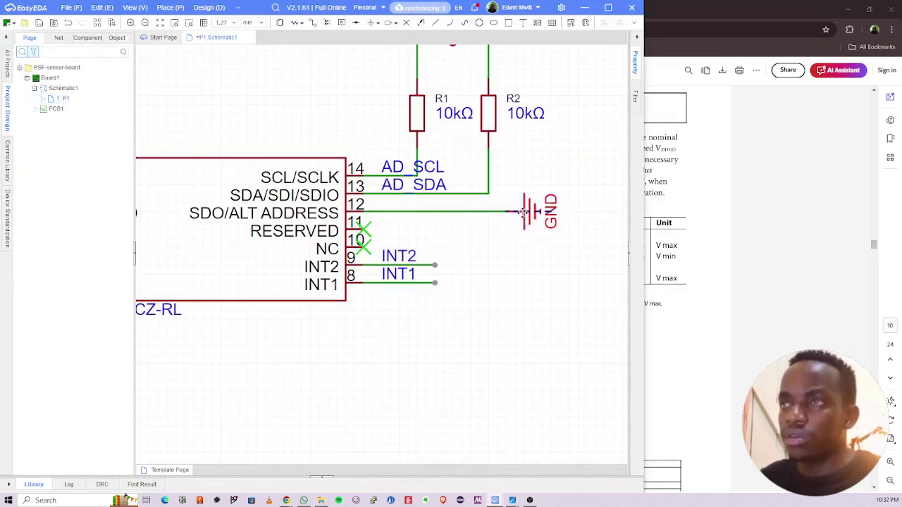
Step: Insert a horizontal copy of the 10kΩ resistor R2 into the wire between pin 12 and GND, and save the schematic
click(483, 112)
key(ctrl+c)
key(ctrl+v)
key(space)
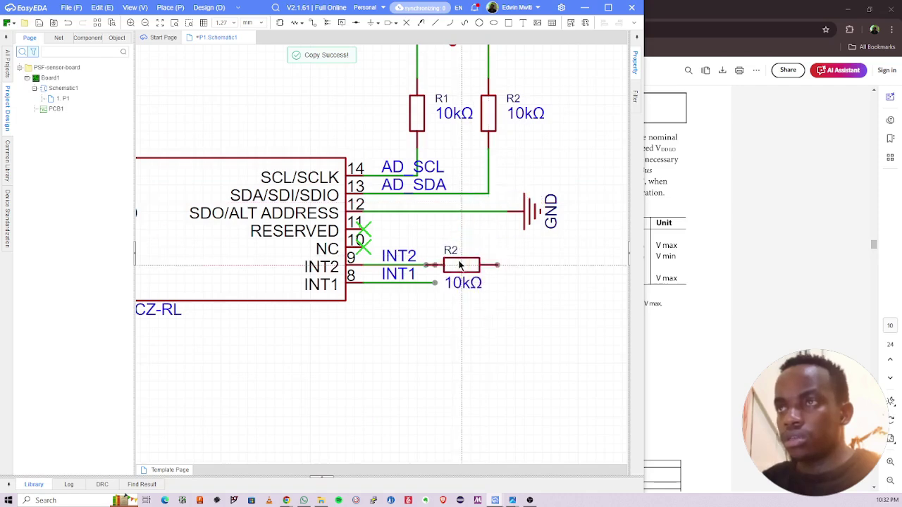
click(424, 211)
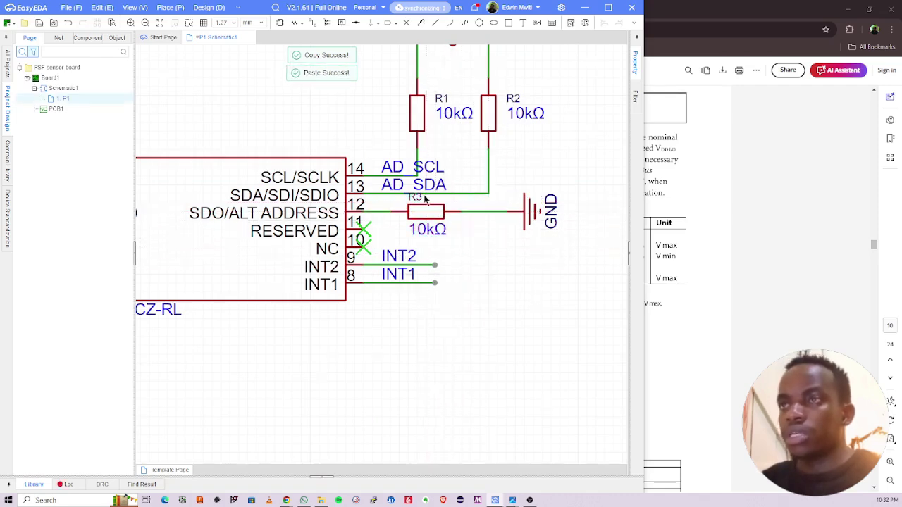
key(ctrl+s)
scroll(466, 254, down, 3)
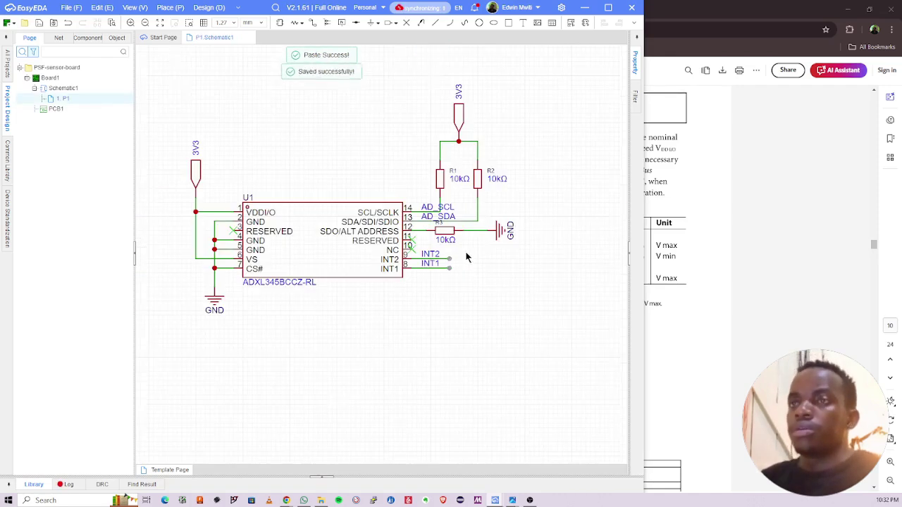
scroll(461, 255, up, 1)
scroll(473, 242, up, 2)
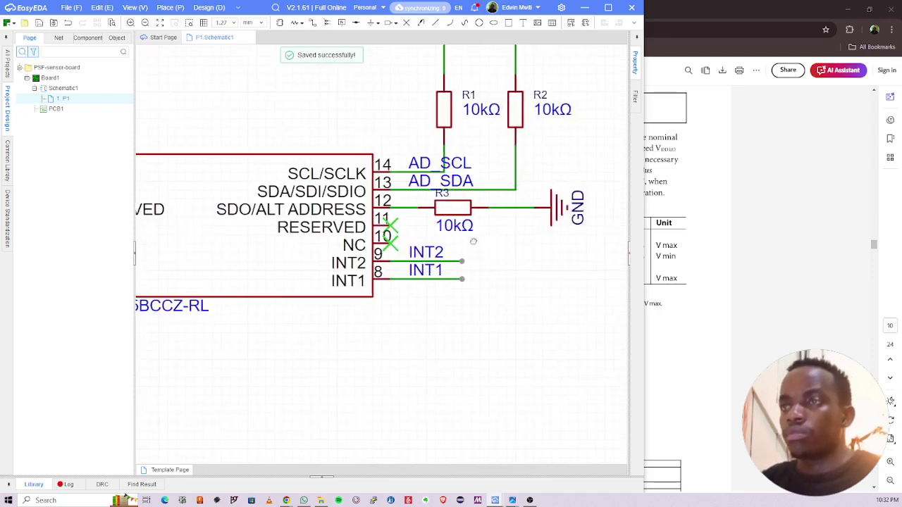
right_drag(473, 241, 439, 242)
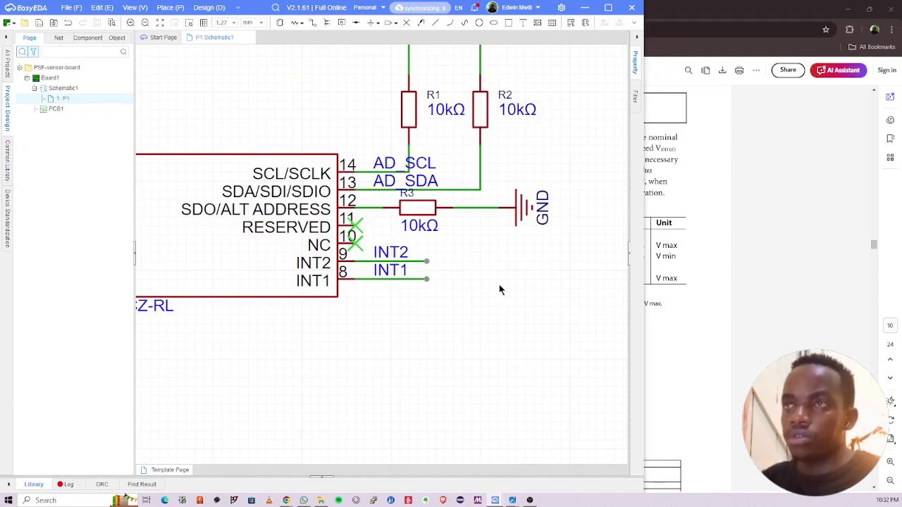
Step: Check the highlighted I2C address in the browser's datasheet and place the note "Adress: 0x53" below pin 12's GND symbol in EasyEDA
key(alt+Tab)
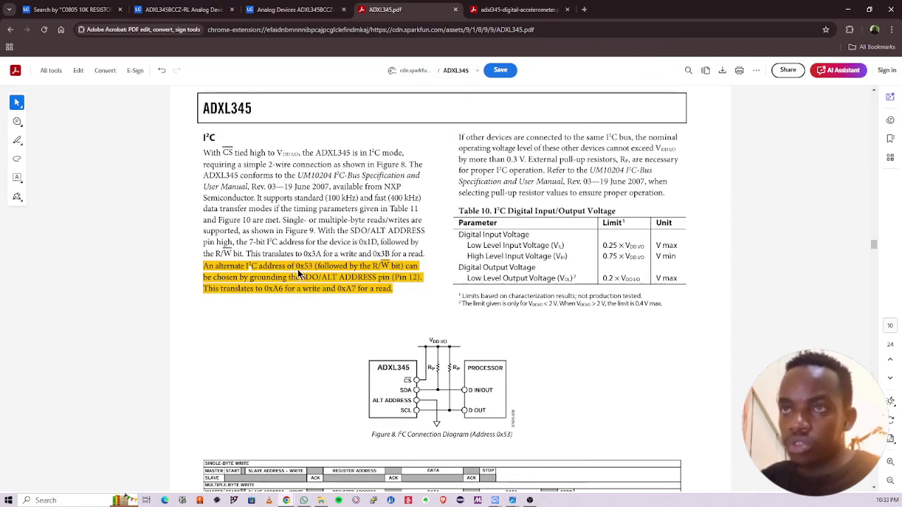
key(alt+Tab)
key(alt+Tab)
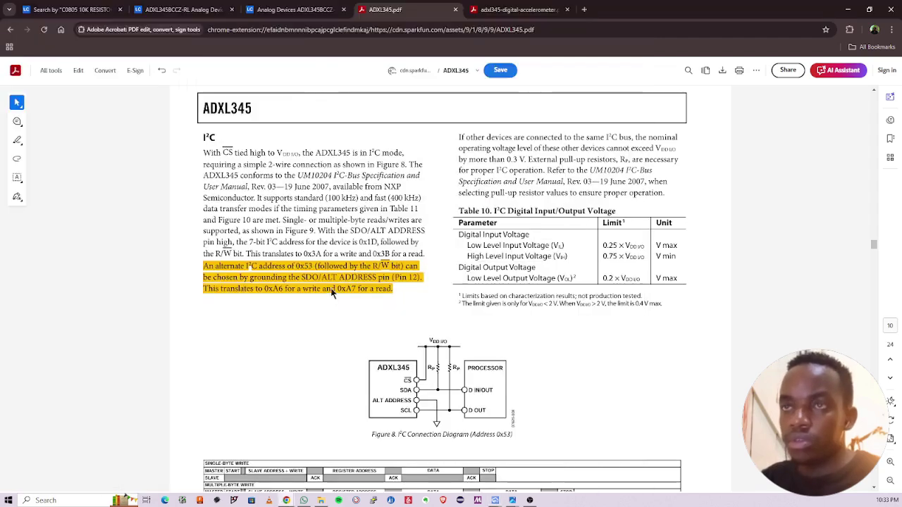
key(alt+Tab)
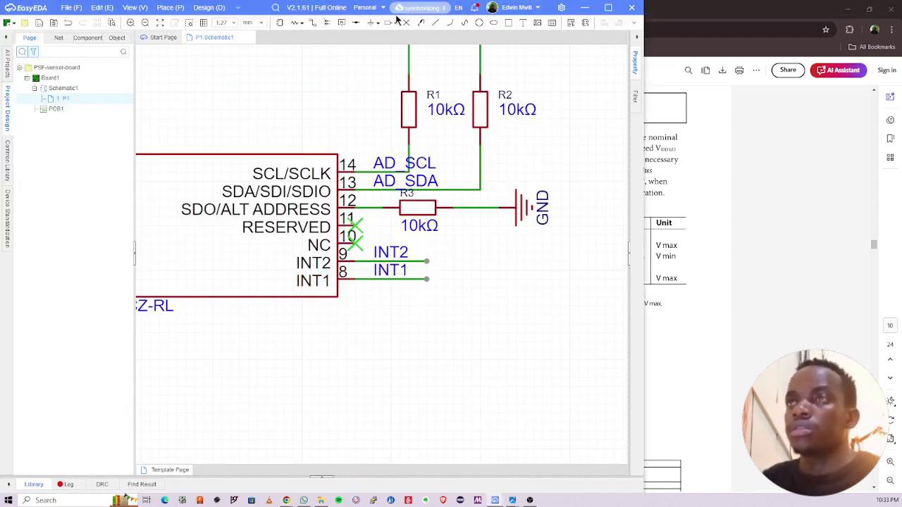
click(522, 24)
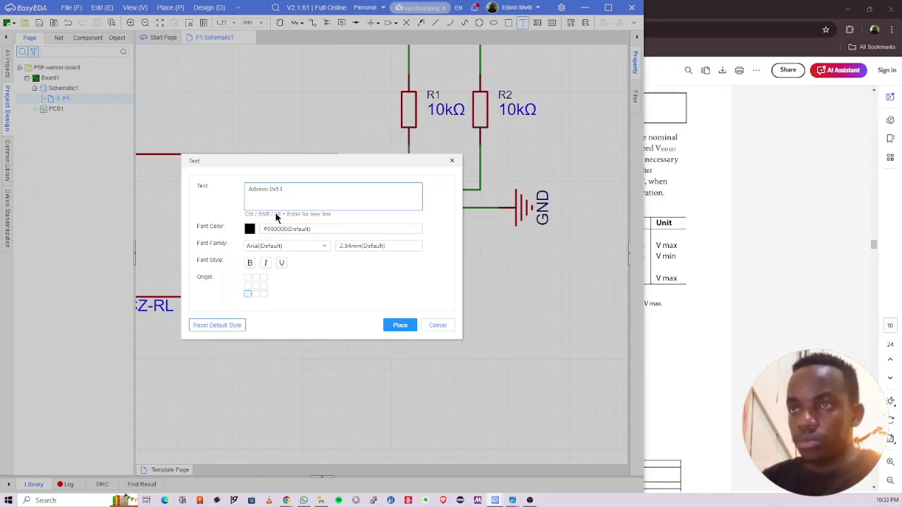
click(399, 325)
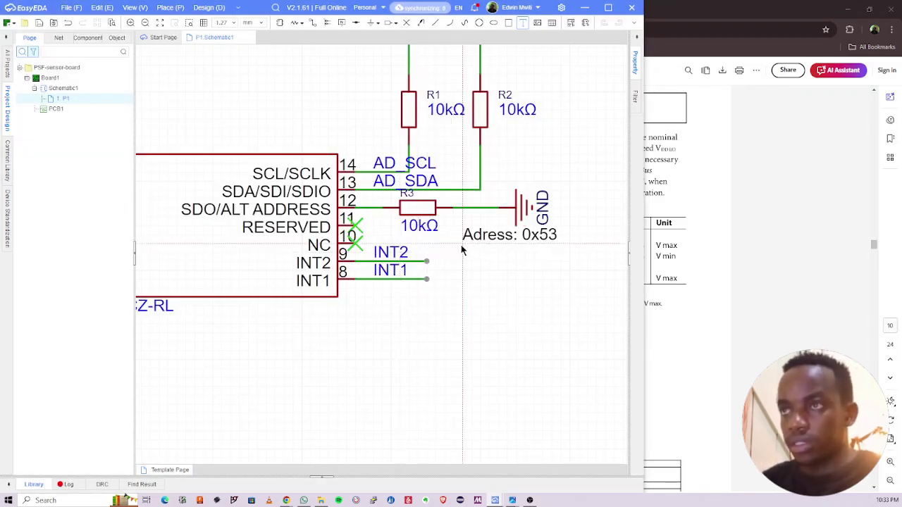
key(alt+Tab)
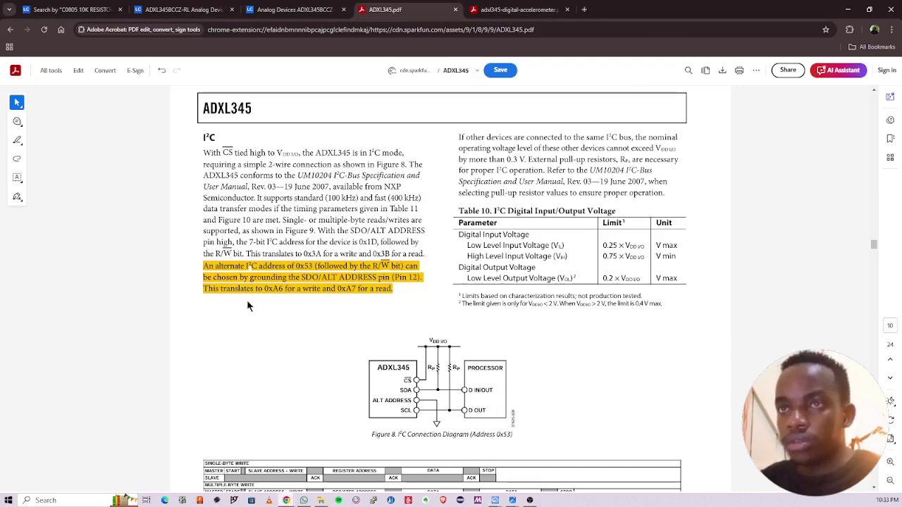
key(alt+Tab)
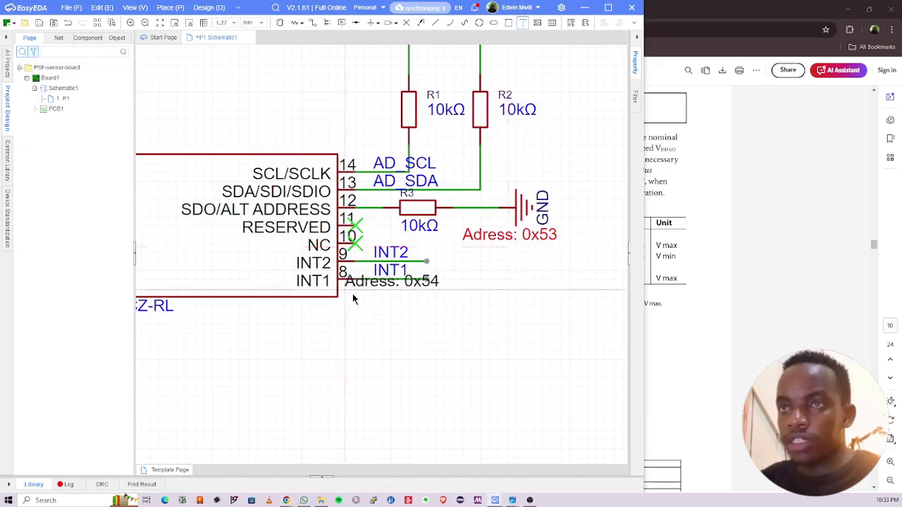
key(alt+Tab)
key(alt+Tab)
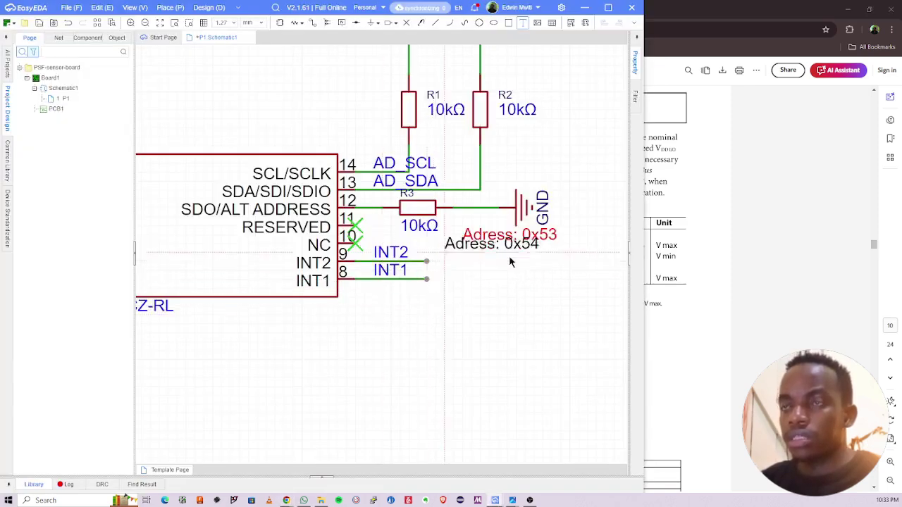
key(Escape)
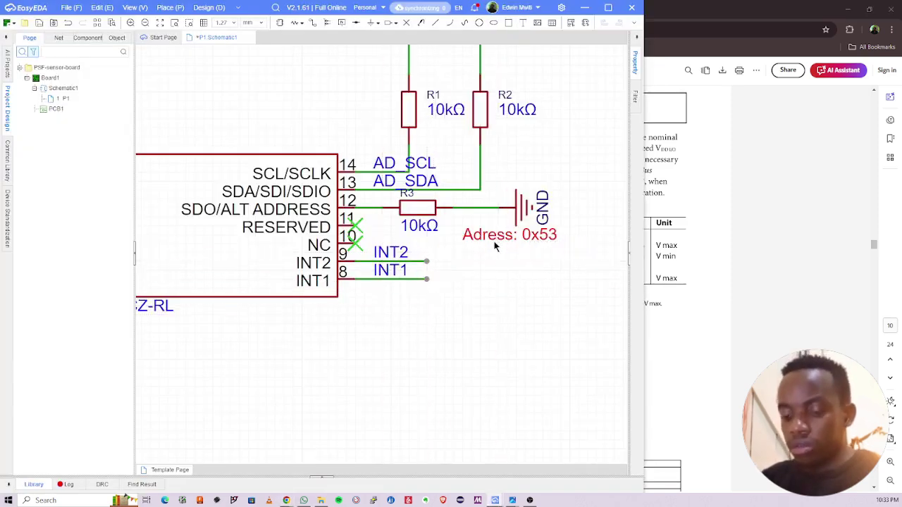
Step: Paste two copies of the "Adress: 0x53" note, stacked directly beneath the original
key(ctrl+c)
key(ctrl+v)
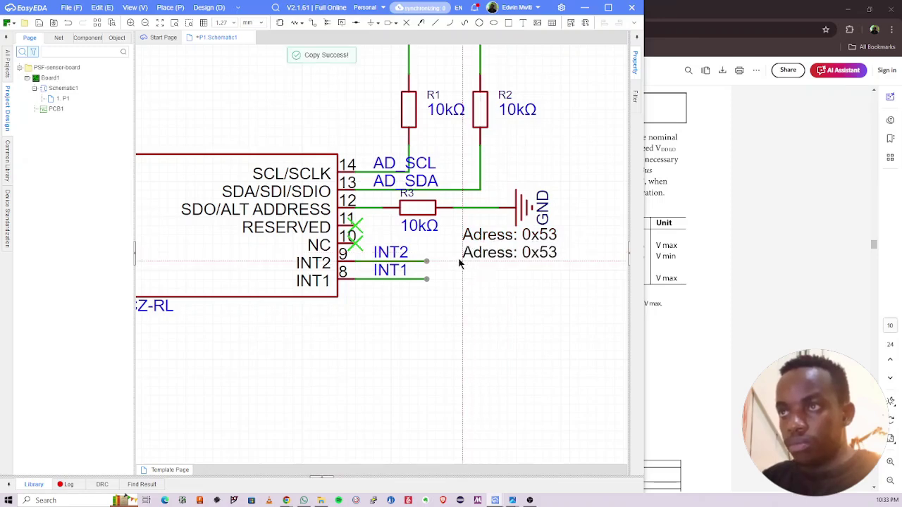
click(458, 257)
key(ctrl+v)
click(464, 276)
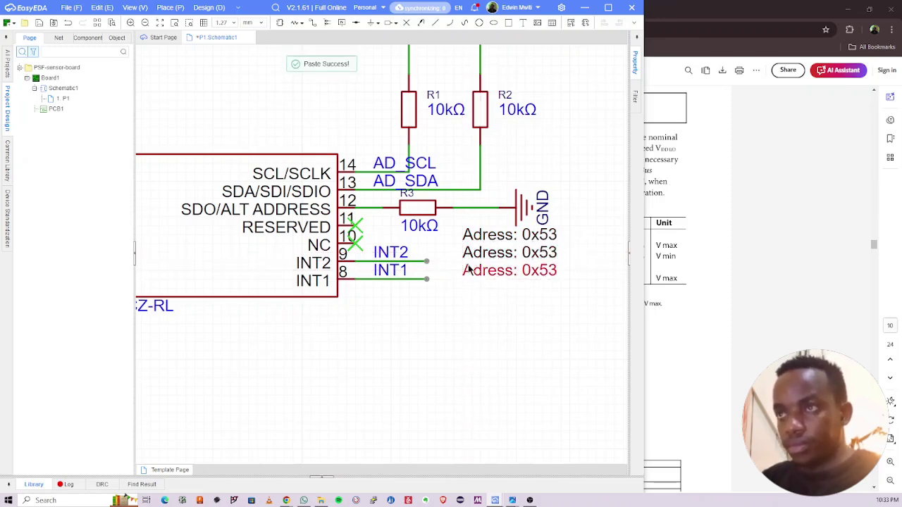
Step: Change the text of the middle address note to "Read: 0xA6"
double_click(485, 251)
double_click(492, 253)
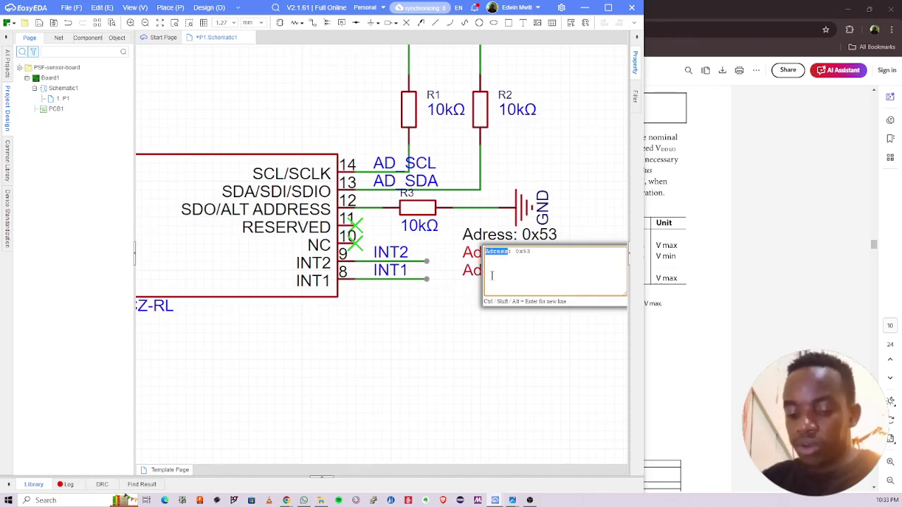
text(Read: 0xA6)
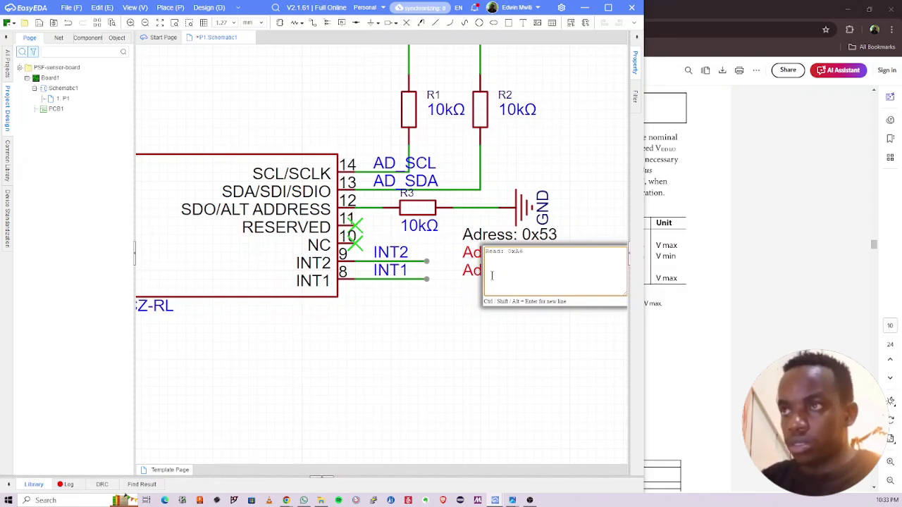
key(Return)
Step: Check the write and read values in the browser's datasheet and correct the middle note in EasyEDA to "Write: 0xA6"
key(alt+Tab)
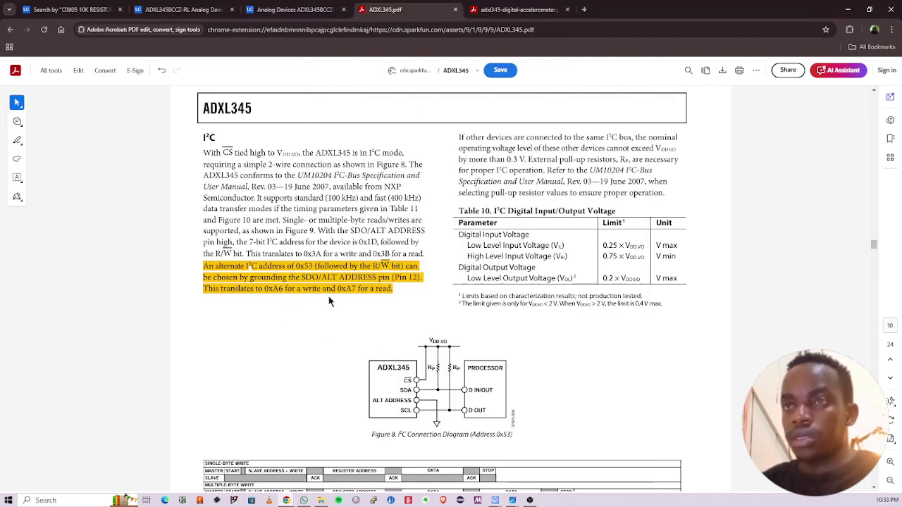
key(alt+Tab)
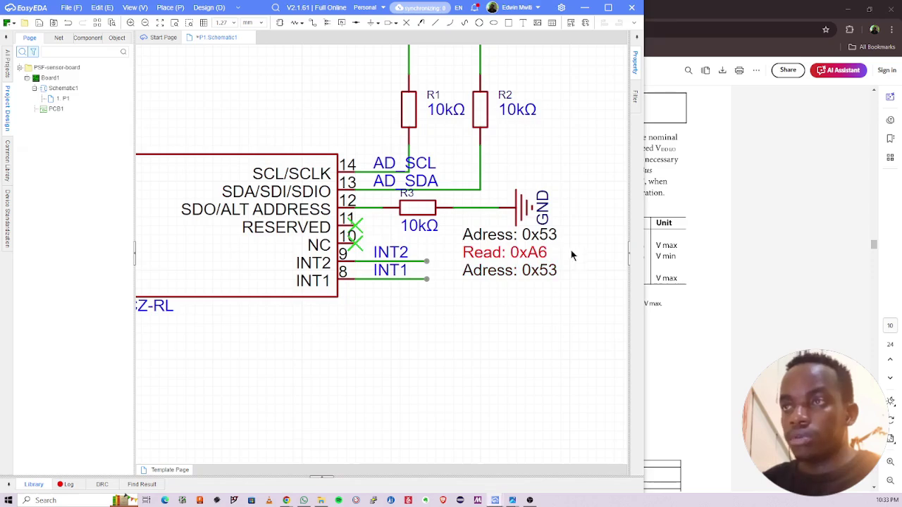
double_click(494, 255)
double_click(508, 259)
double_click(499, 258)
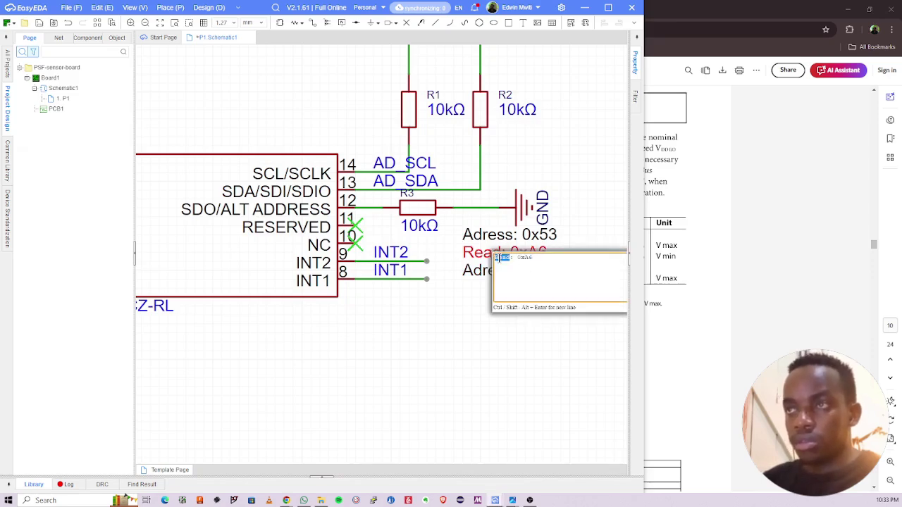
text(Wr)
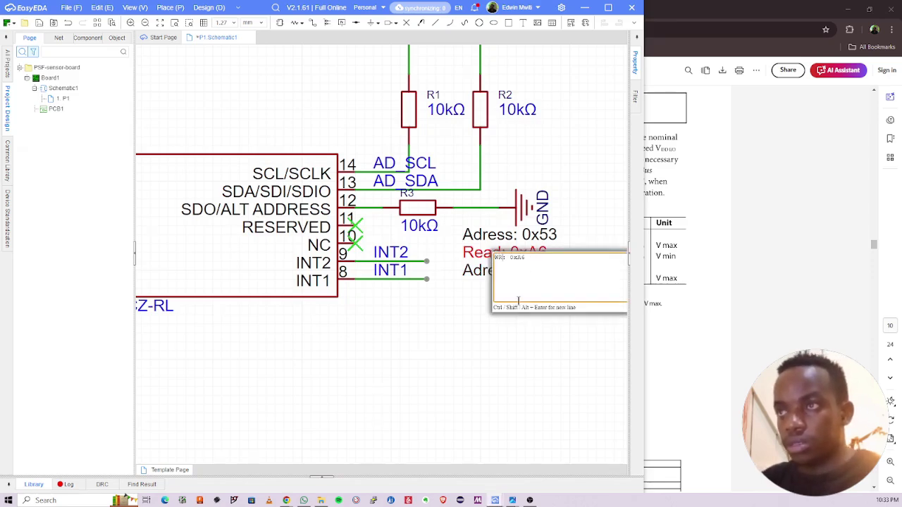
text(ite)
key(Return)
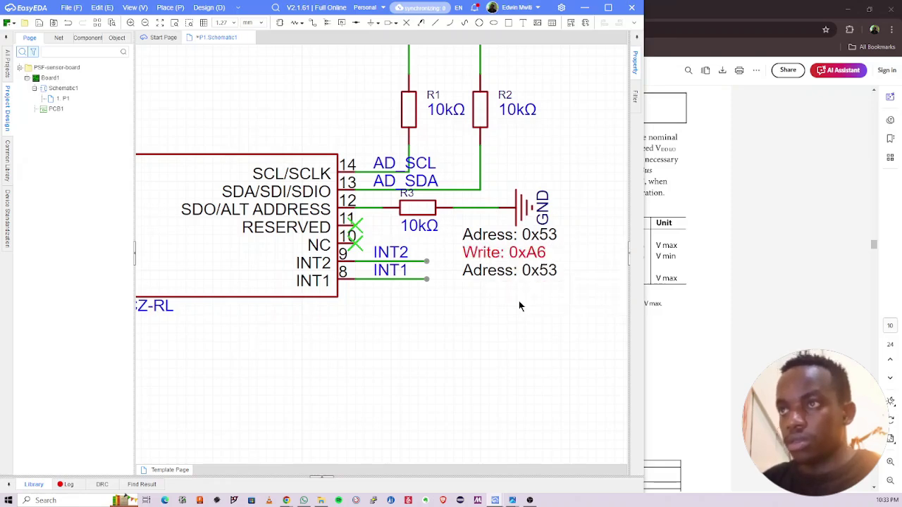
Step: Change the bottom address note below the GND symbol to "Read: 0xA7" and save the schematic
double_click(510, 270)
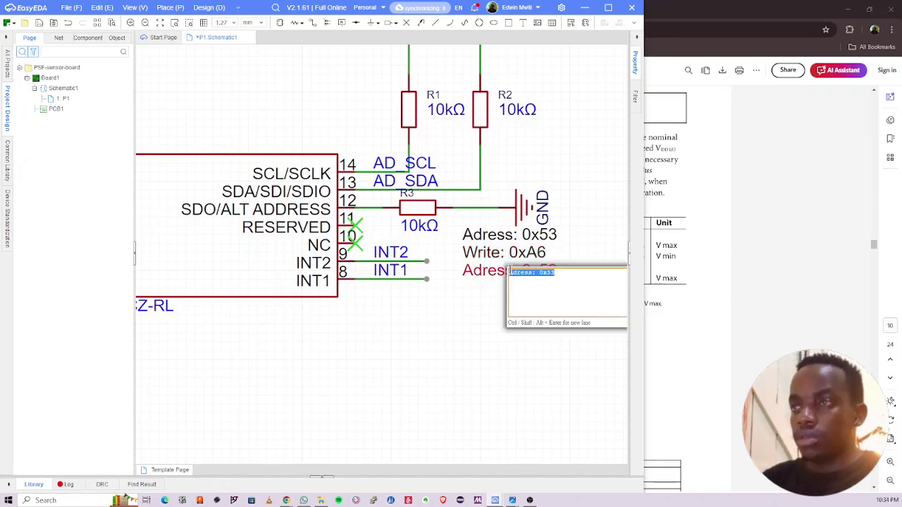
double_click(520, 273)
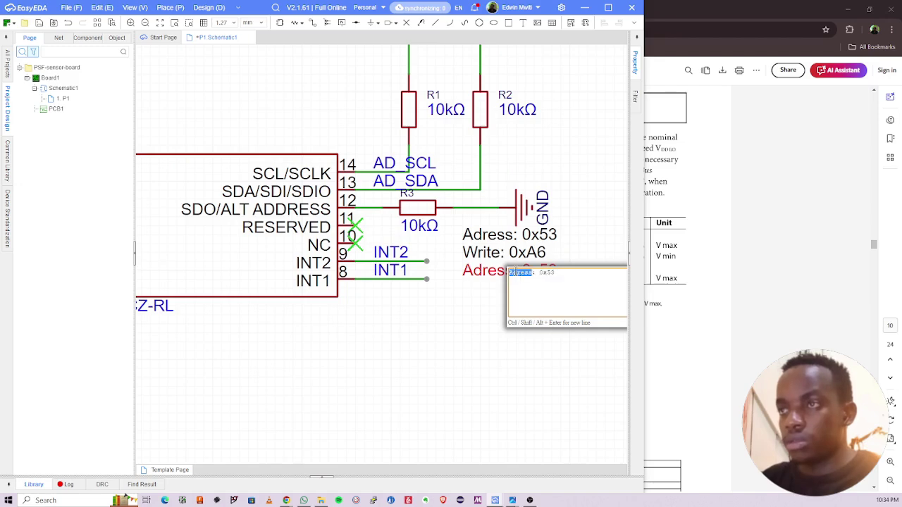
text(Read: 0xA7)
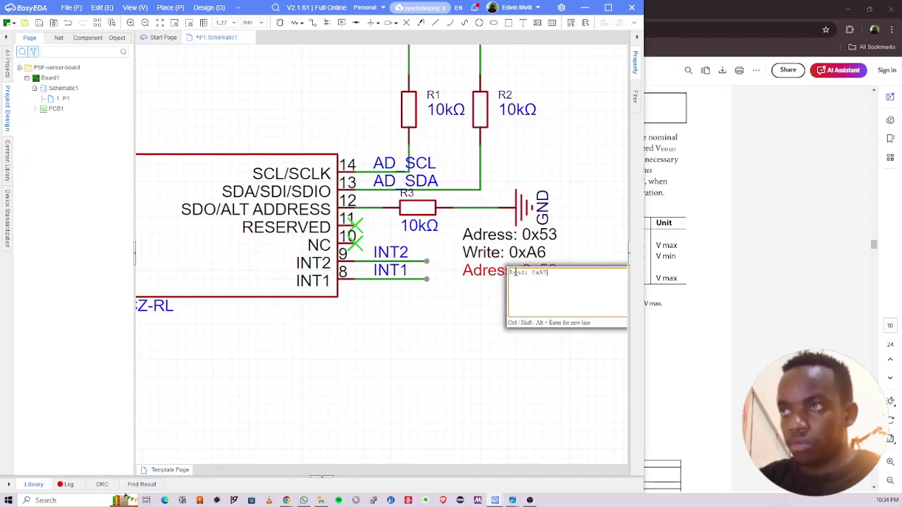
key(Return)
click(536, 425)
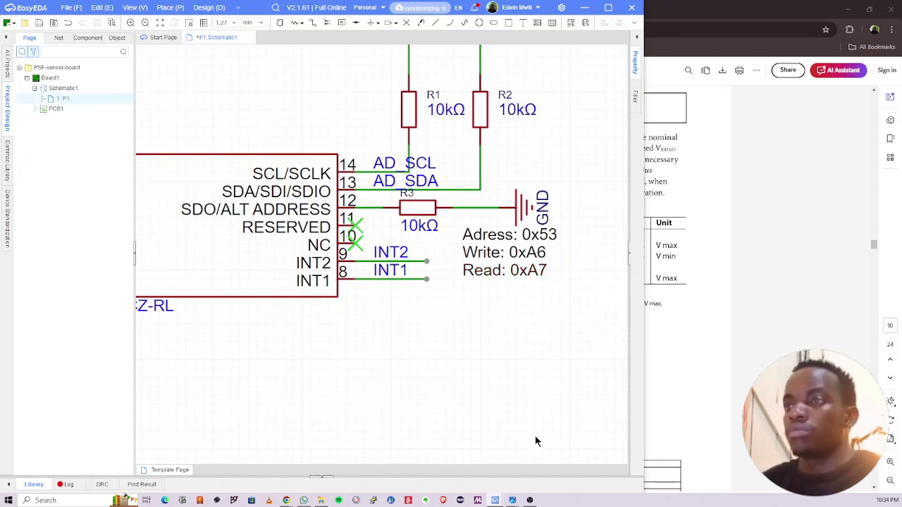
key(ctrl+s)
Step: Move the 3V3 power symbol feeding pin 1 of U1 slightly higher, lengthening its wire
right_drag(424, 300, 424, 291)
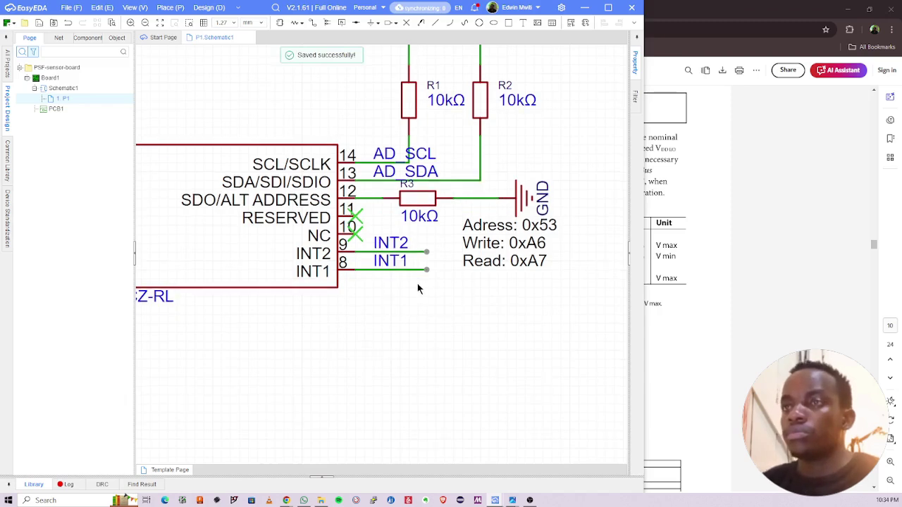
scroll(377, 283, down, 5)
scroll(443, 225, up, 3)
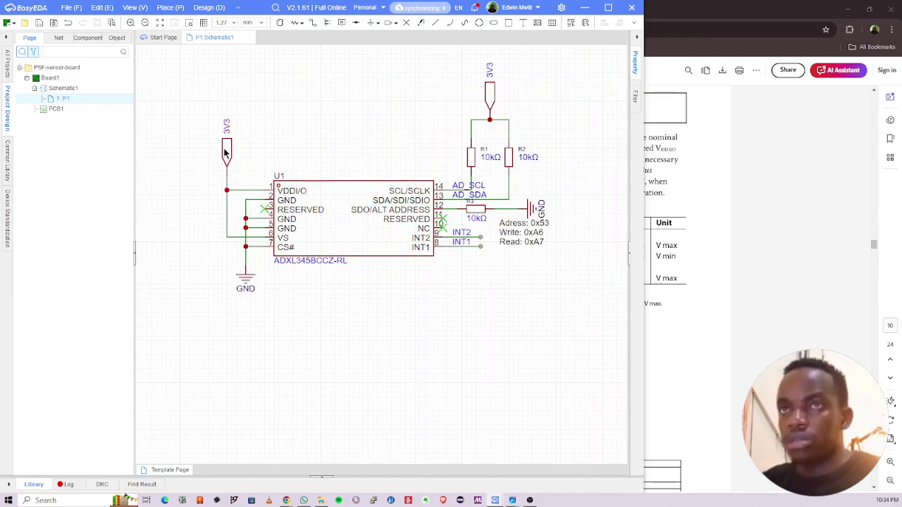
drag(226, 150, 225, 139)
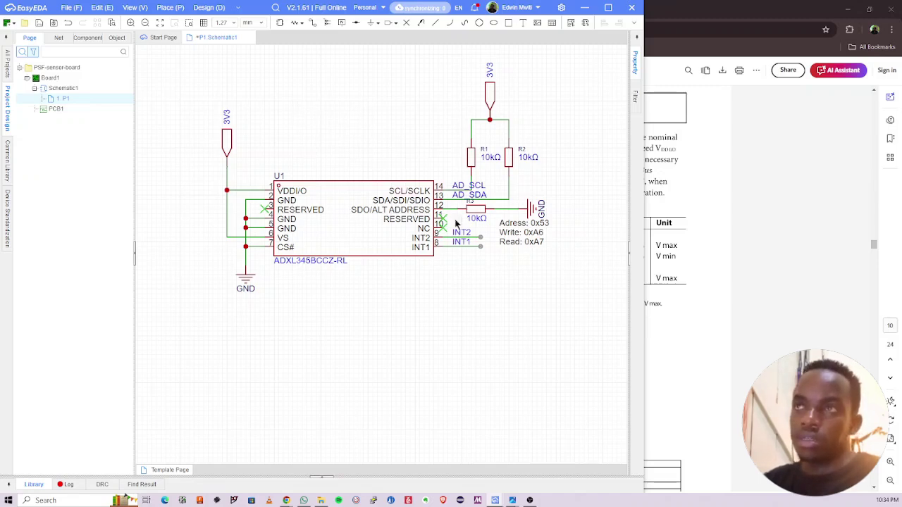
Step: Review the Sensor Board Systems diagram in the sensor-board.png image viewer, and return to the EasyEDA schematic
right_drag(463, 316, 435, 314)
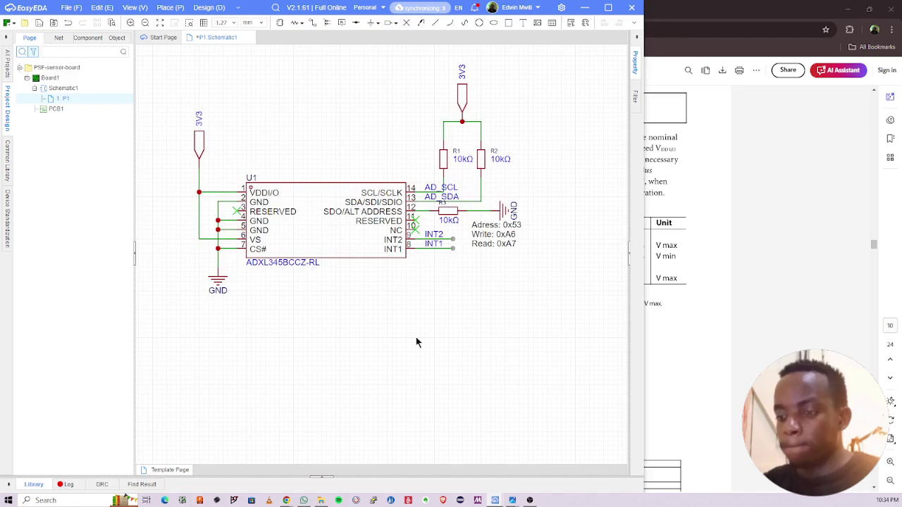
right_drag(350, 276, 377, 282)
scroll(374, 277, down, 3)
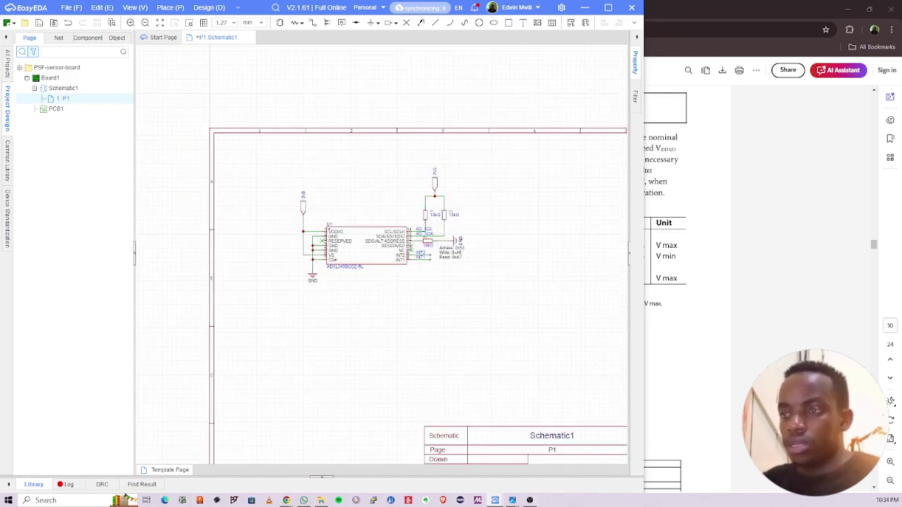
mouse_move(512, 500)
click(495, 471)
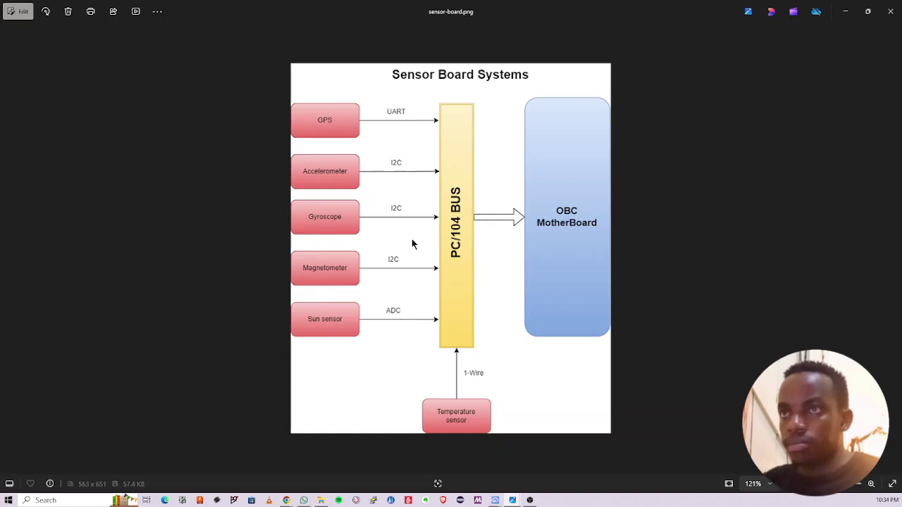
scroll(355, 167, up, 2)
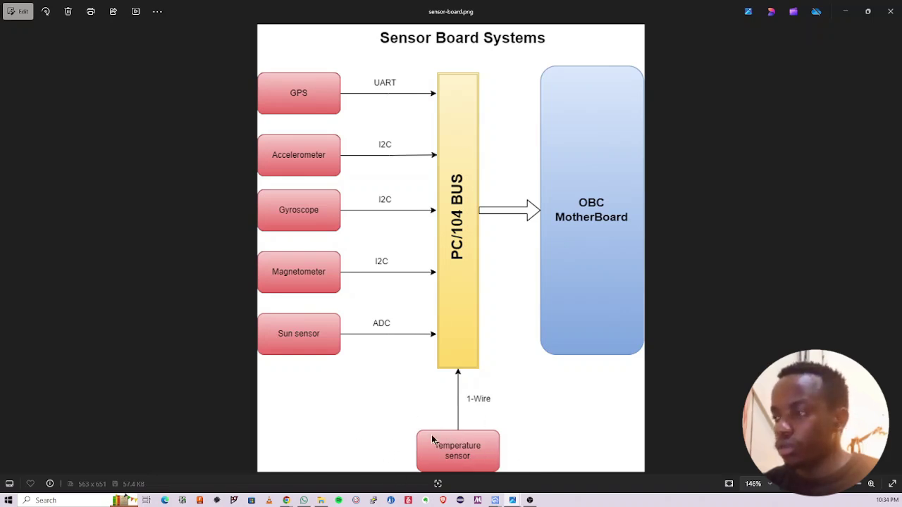
click(846, 11)
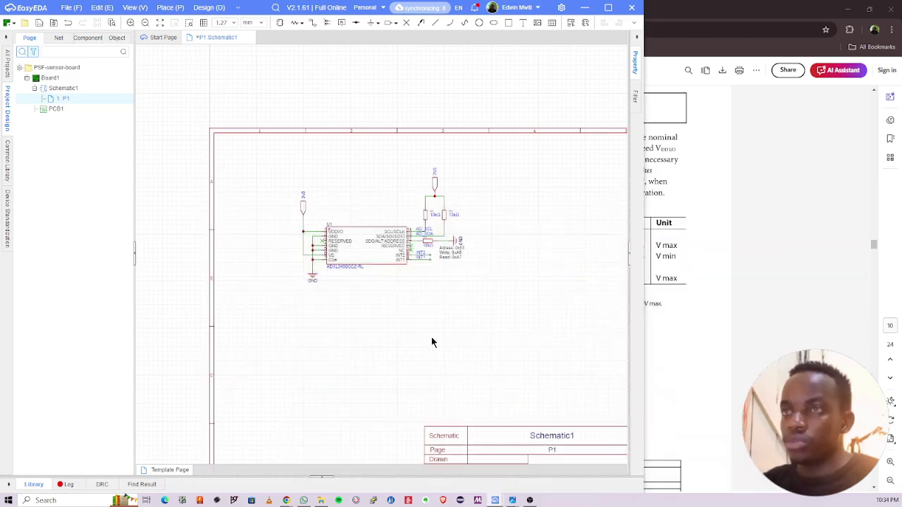
Step: Move the entire accelerometer circuit with its notes to the upper-left corner of the drawing sheet
right_drag(431, 337, 474, 284)
right_drag(396, 258, 339, 267)
drag(225, 106, 507, 257)
drag(365, 210, 315, 179)
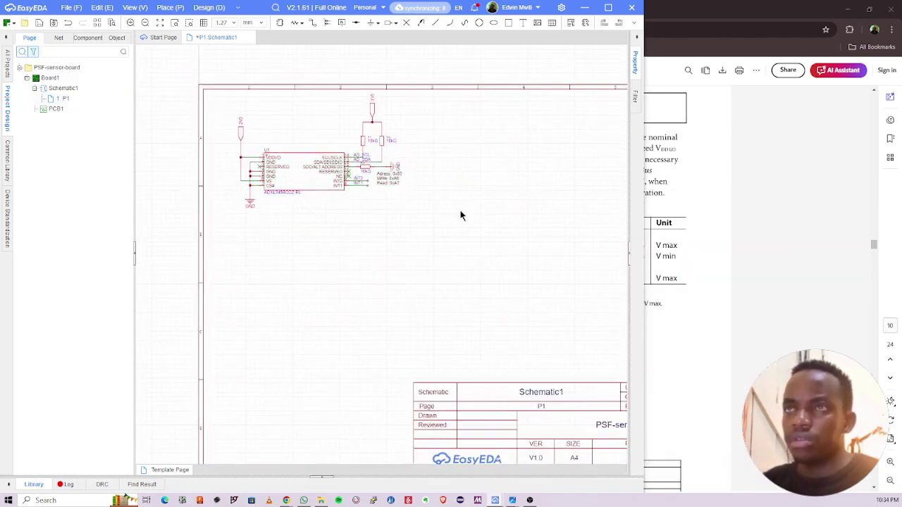
scroll(307, 217, up, 2)
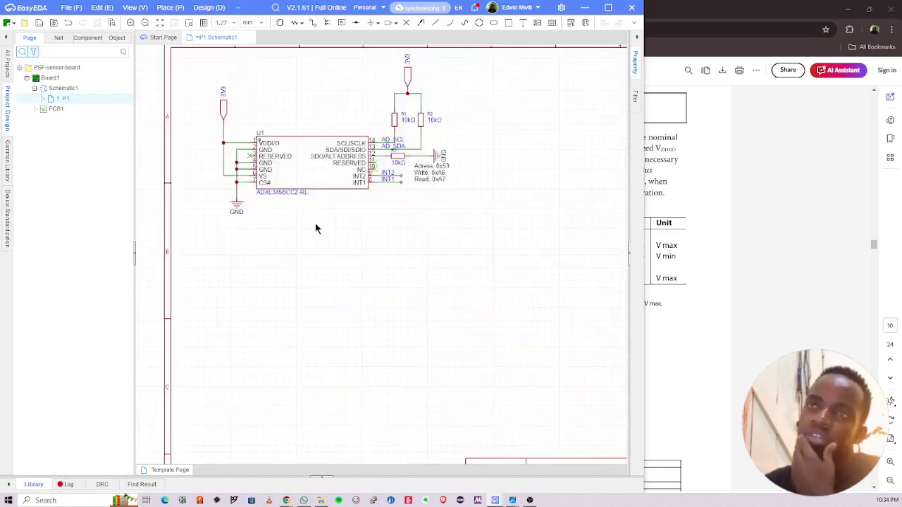
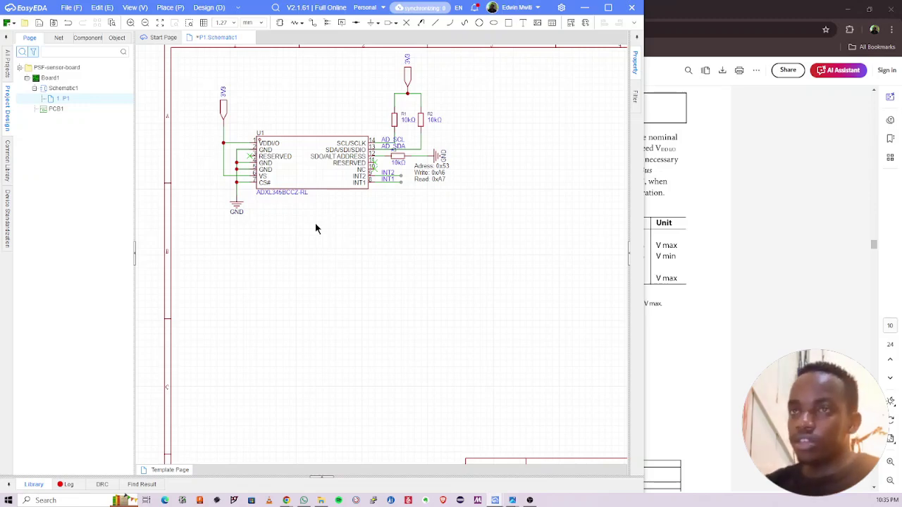
right_drag(322, 227, 374, 240)
Step: Switch to the browser's LCSC product page, search for "lm35" and open the LCSC home page in a new tab
click(844, 158)
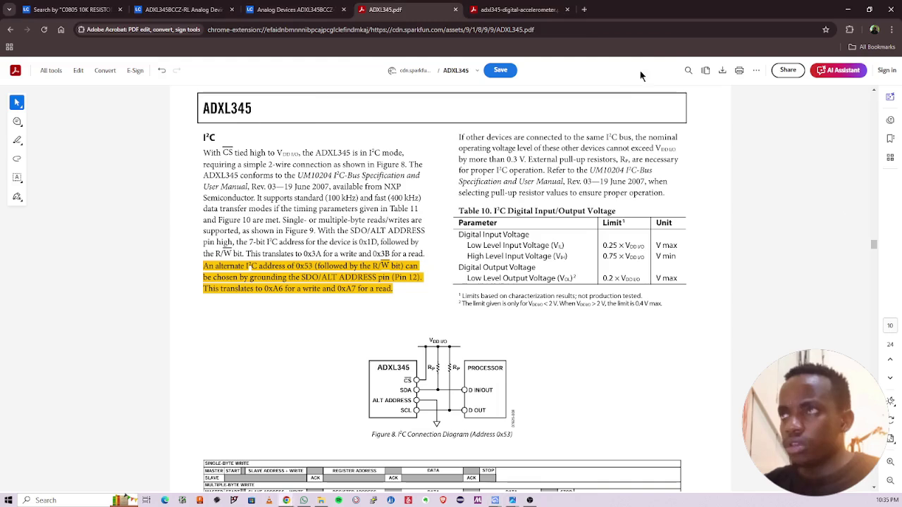
click(182, 9)
click(330, 105)
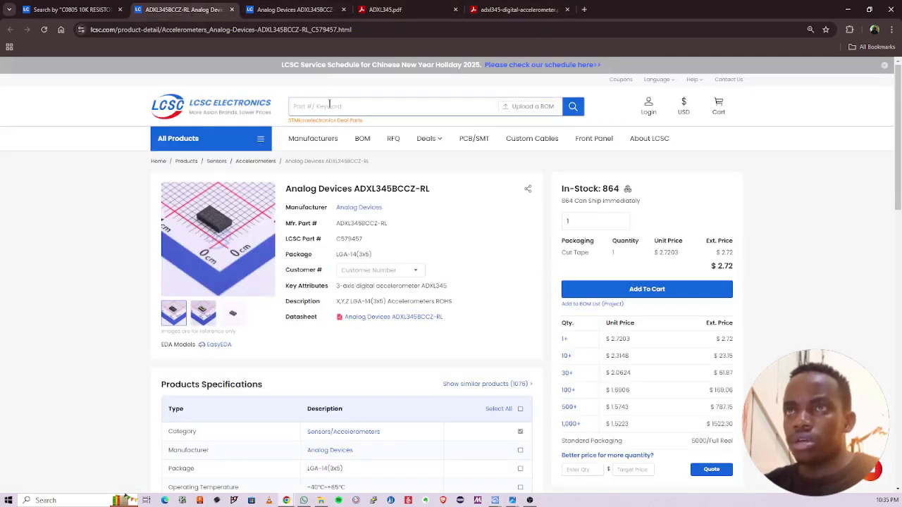
text(lm35)
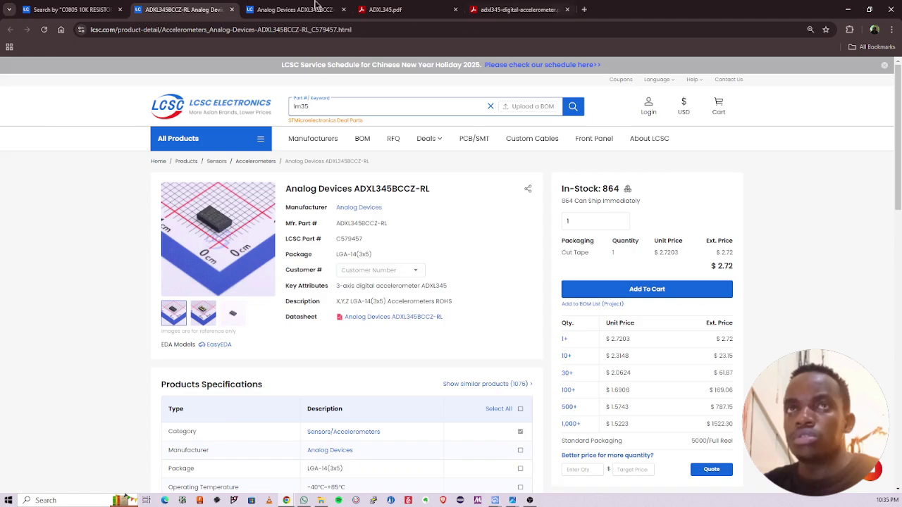
right_click(208, 119)
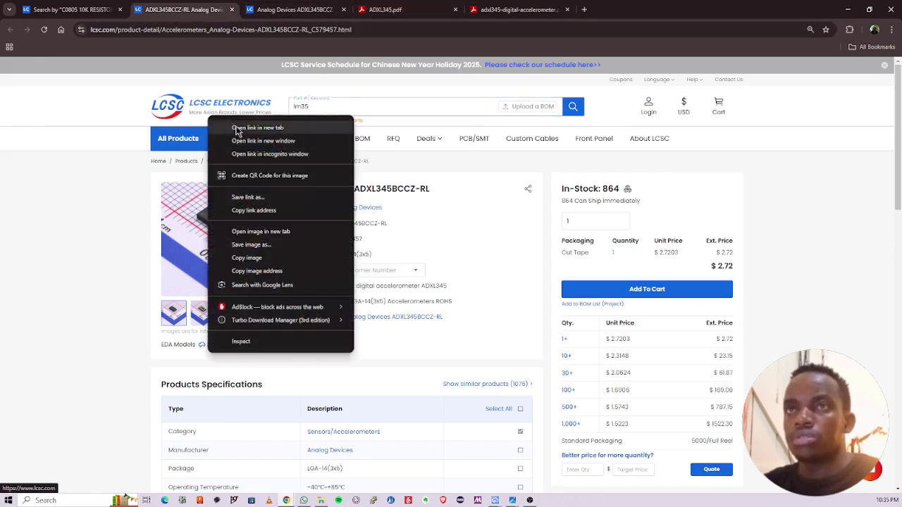
click(240, 125)
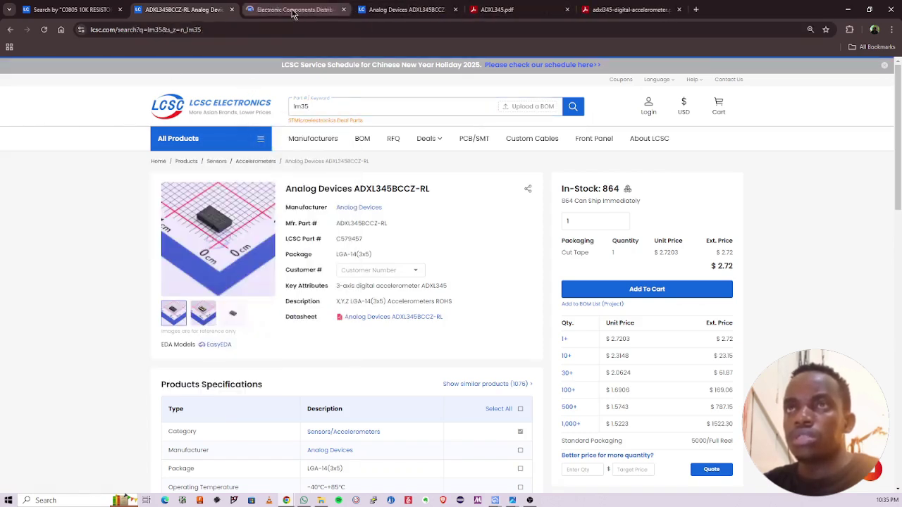
click(295, 11)
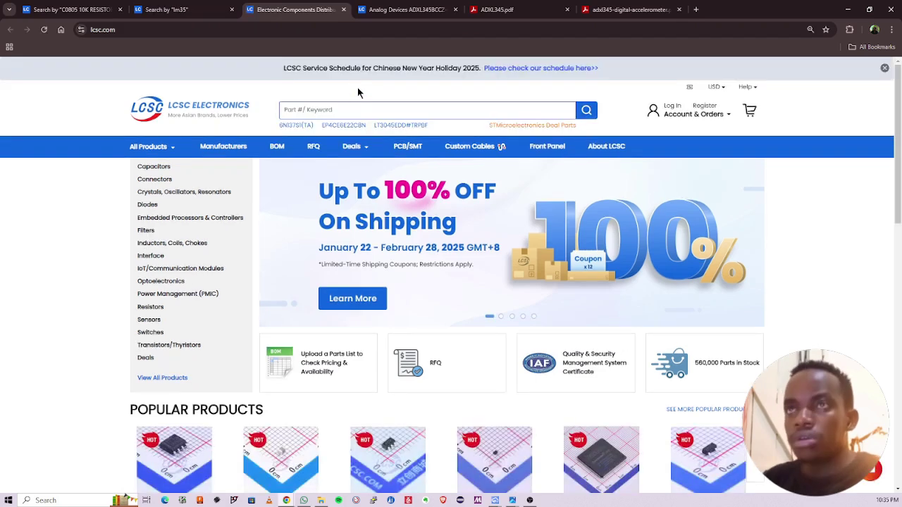
Step: Search the LCSC catalogue for "lm35" from the newly opened home page
click(336, 109)
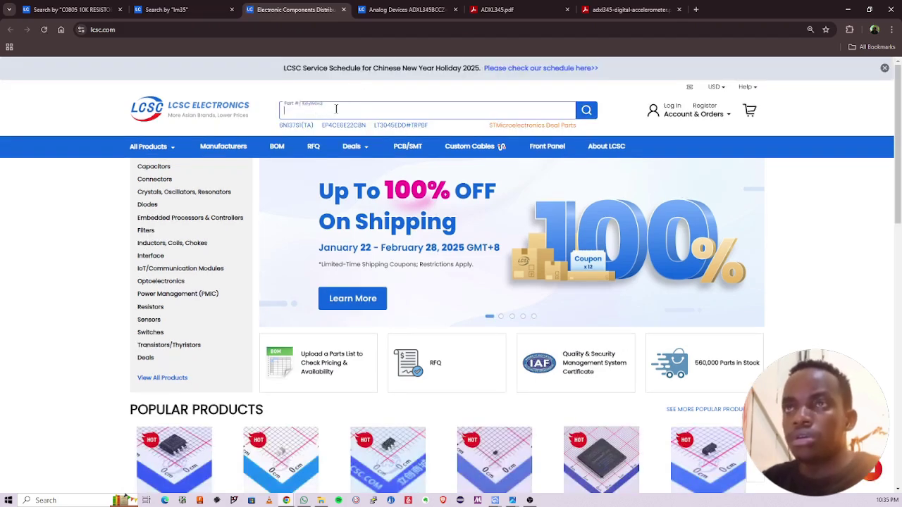
text(plm35)
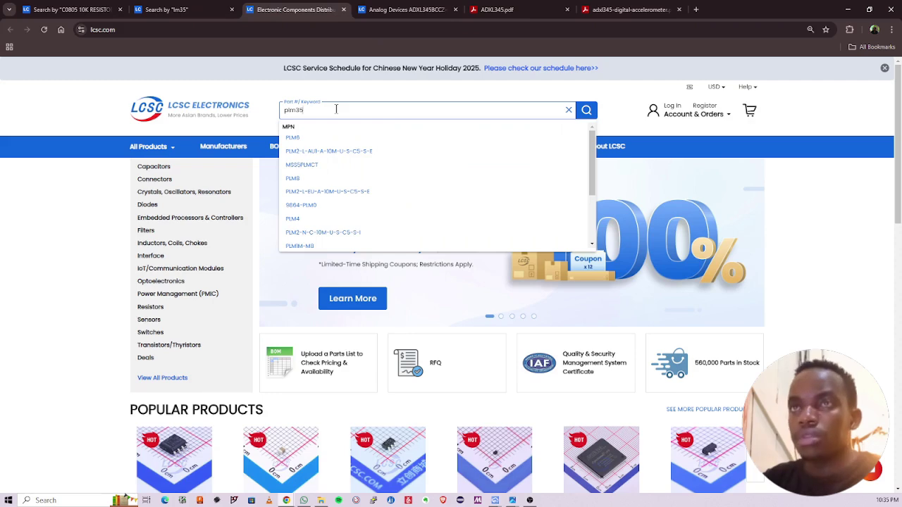
key(Return)
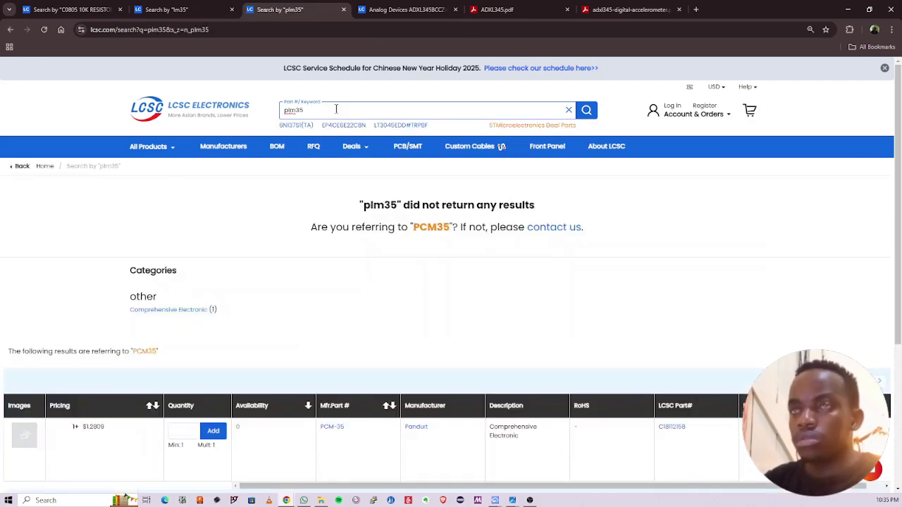
double_click(293, 113)
text(l)
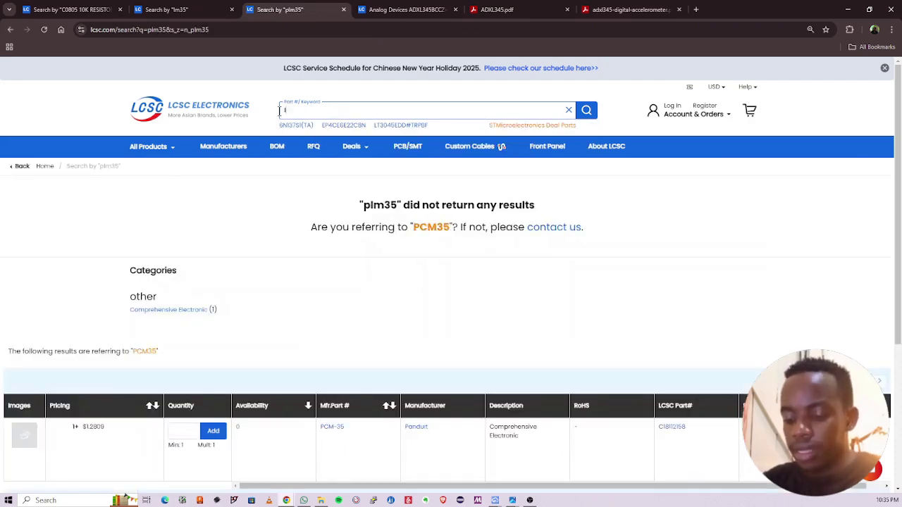
key(Return)
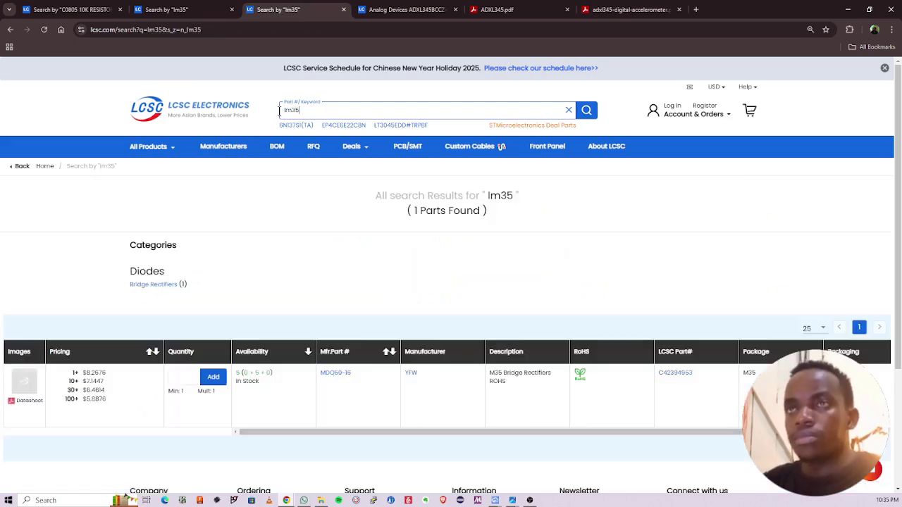
Step: Check the listed part, and widen the LCSC search to "lm35 temperature"
scroll(174, 235, down, 2)
scroll(316, 212, down, 1)
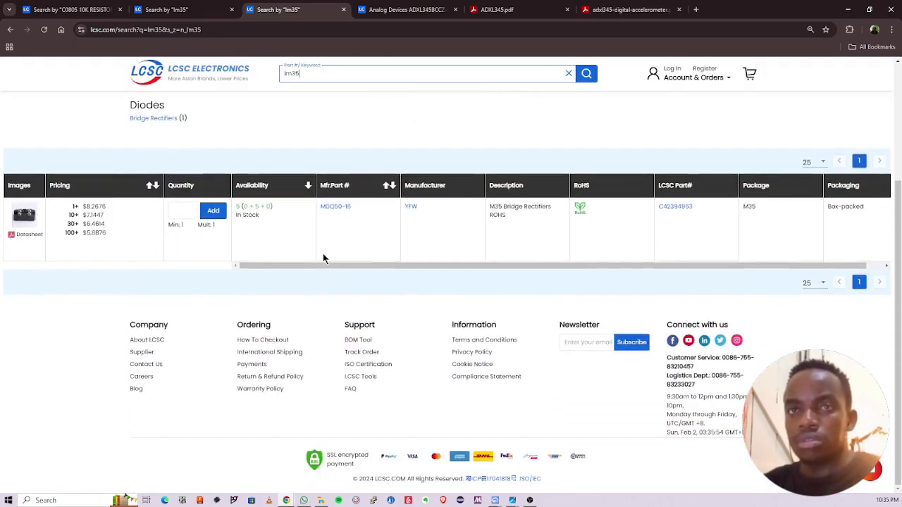
scroll(322, 256, up, 3)
mouse_move(24, 380)
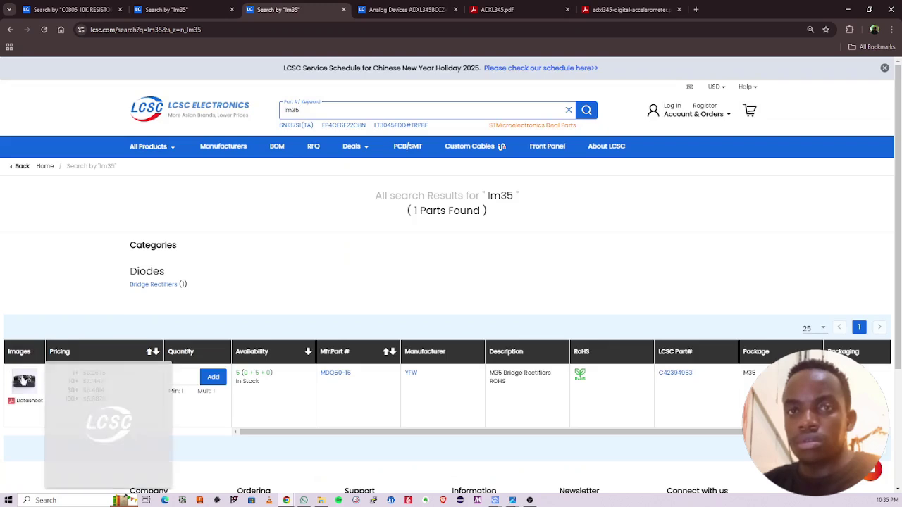
drag(300, 110, 275, 117)
click(311, 116)
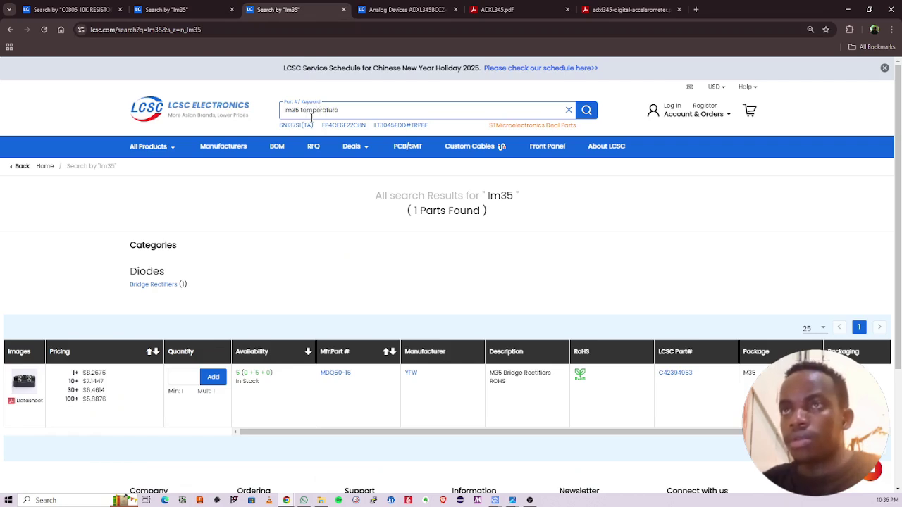
key(Return)
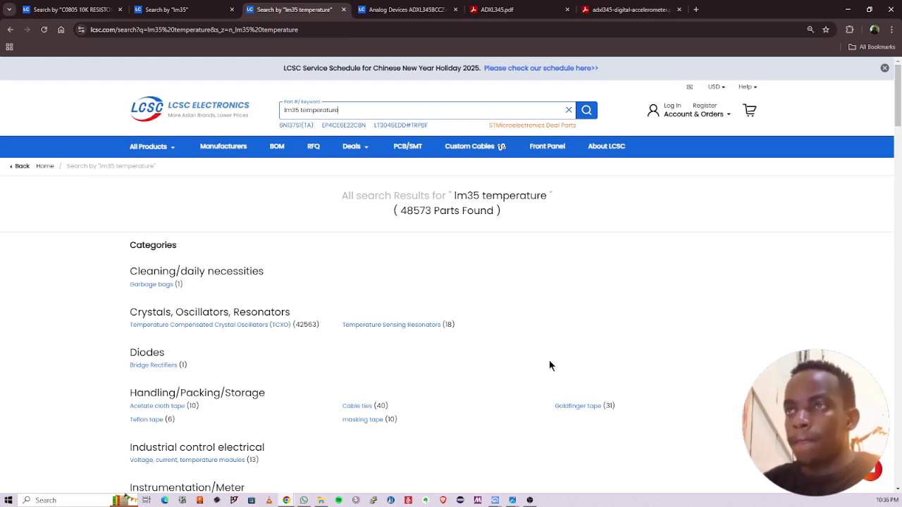
Step: Look through the "lm35 temperature" results and part images for a suitable temperature sensor, and return to the category list
scroll(550, 365, down, 15)
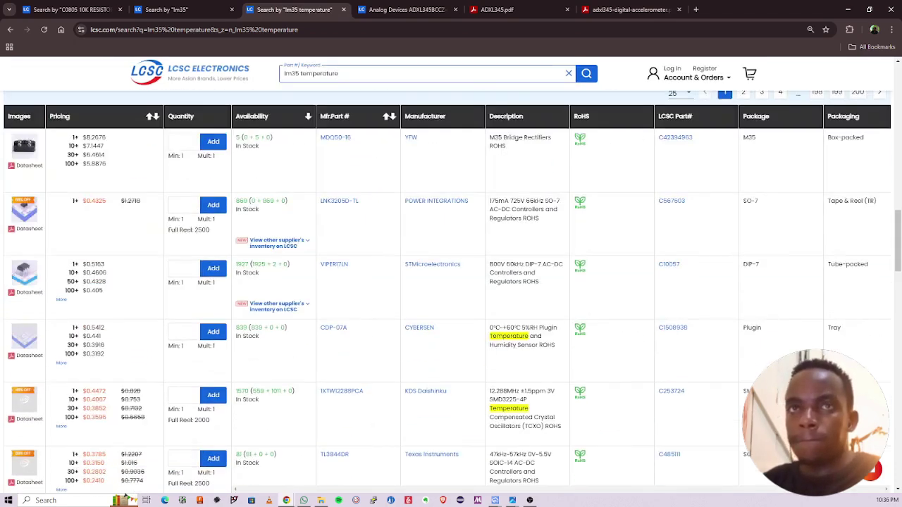
mouse_move(26, 217)
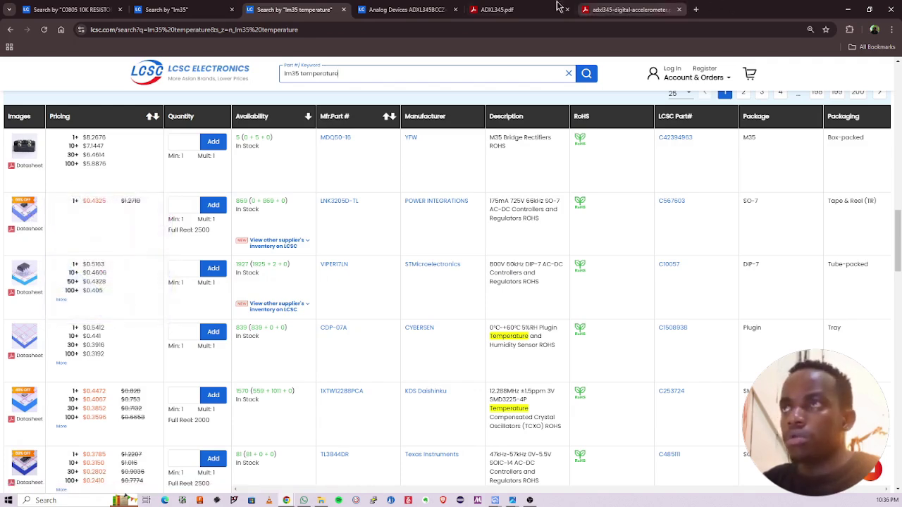
scroll(131, 373, down, 2)
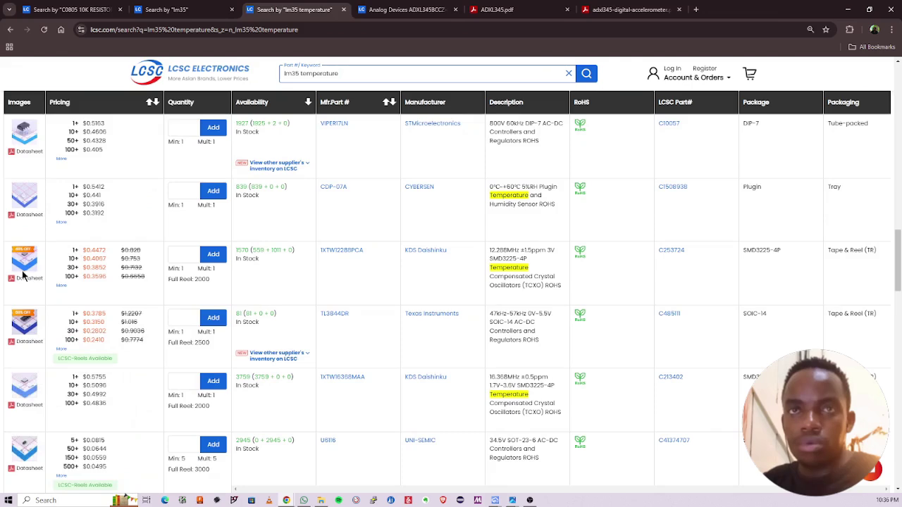
mouse_move(29, 266)
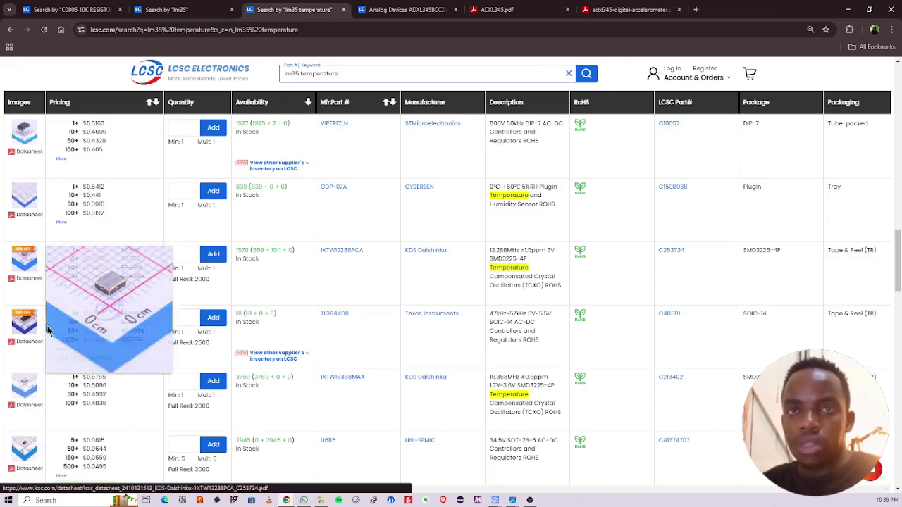
scroll(187, 228, up, 5)
scroll(187, 227, up, 5)
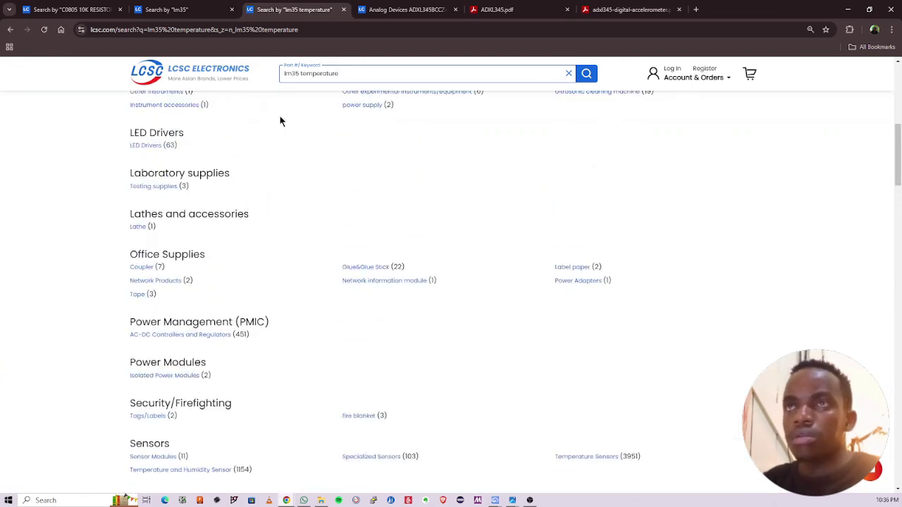
Step: Search the LCSC catalogue for "dsb1820"
drag(339, 76, 251, 78)
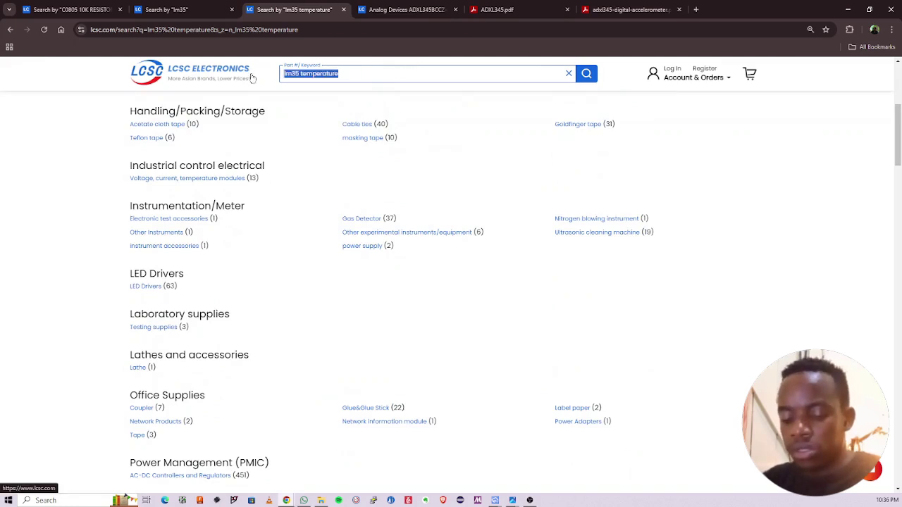
text(dist)
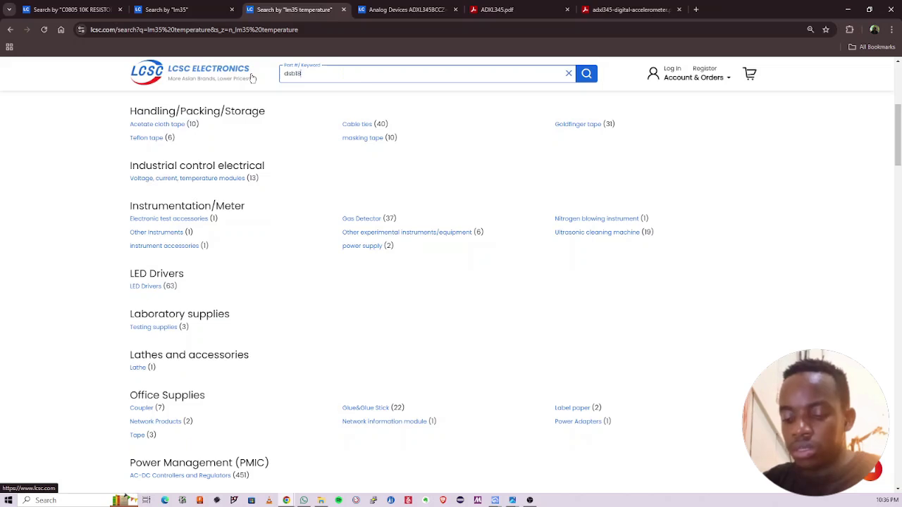
key(Return)
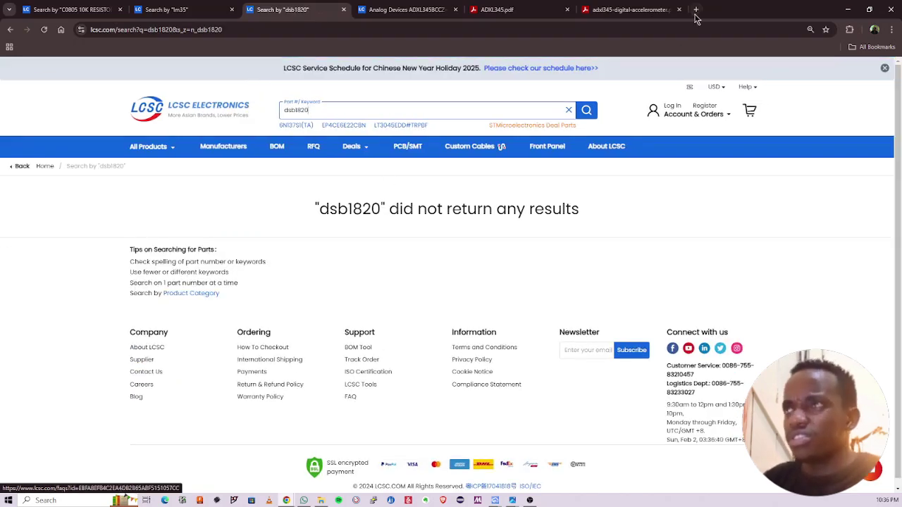
Step: Look up the temperature sensor's part number with a Google search for "ds18b20" in a new tab
key(ctrl+t)
text(ds)
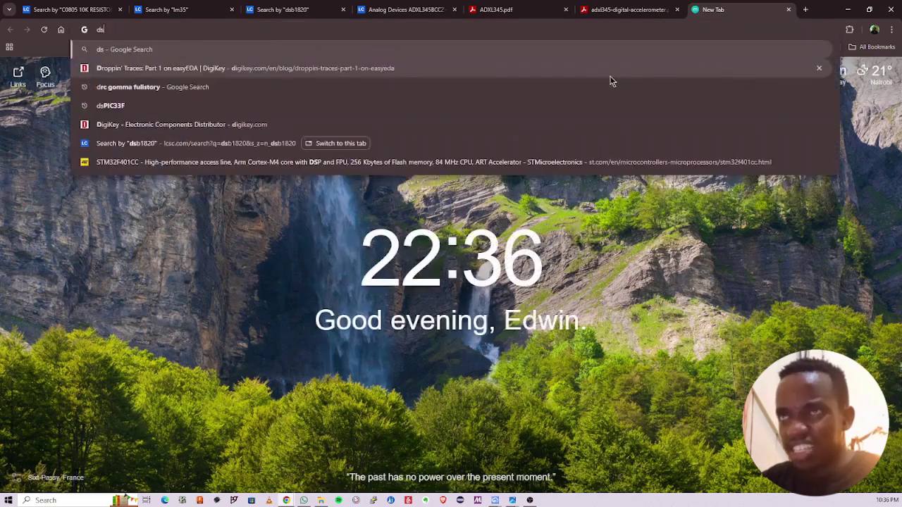
key(Down)
key(Down)
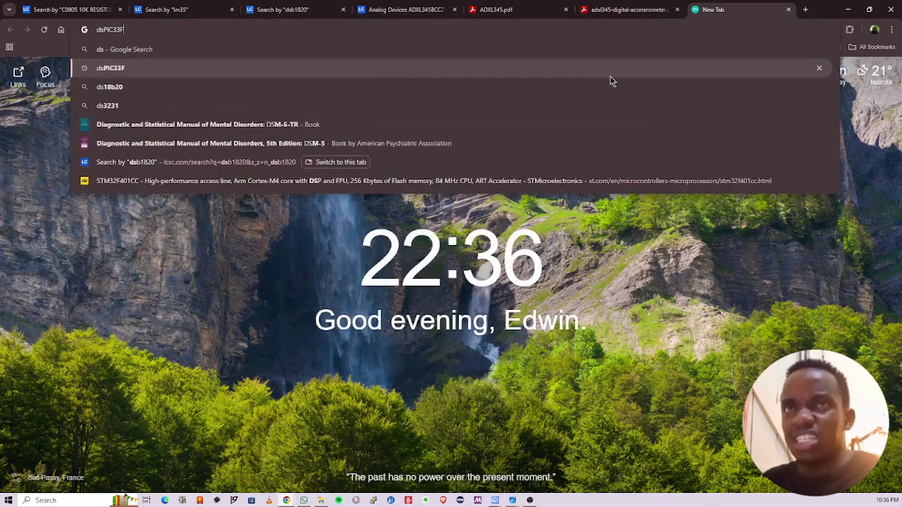
key(Return)
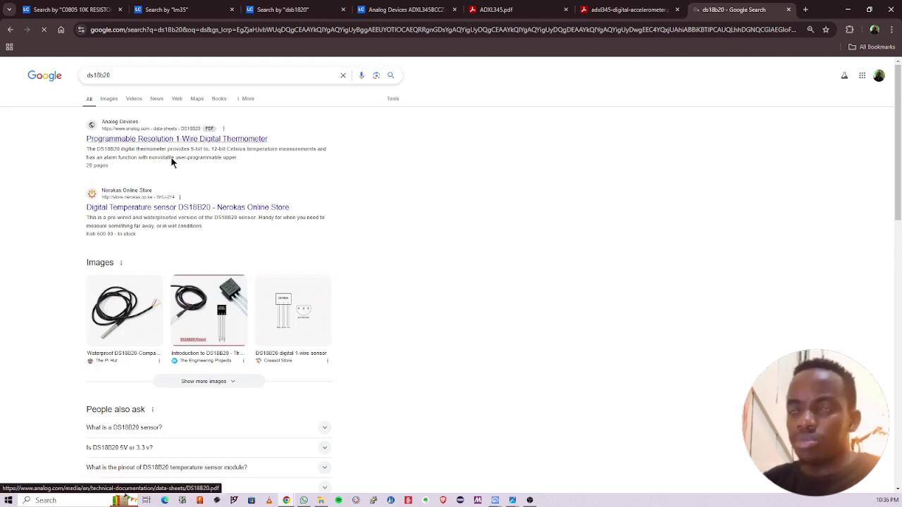
ctrl+scroll(179, 173, up, 1)
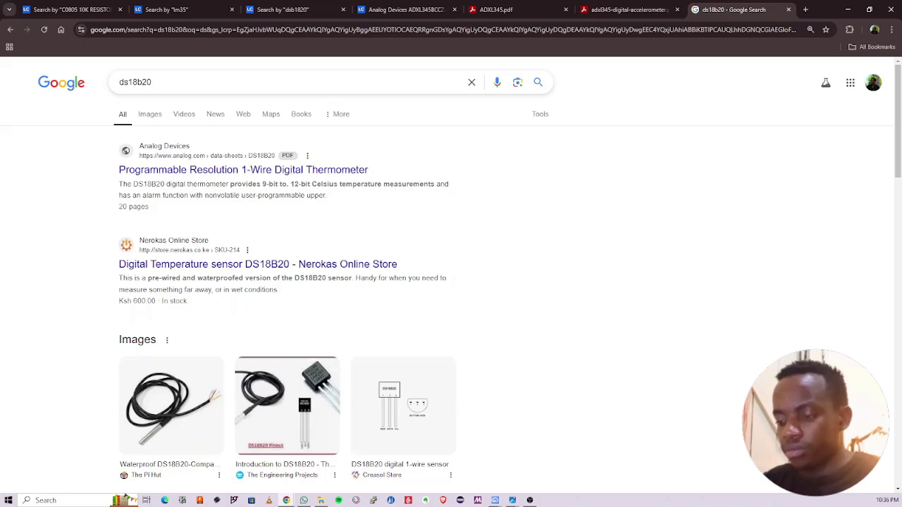
key(alt+Tab)
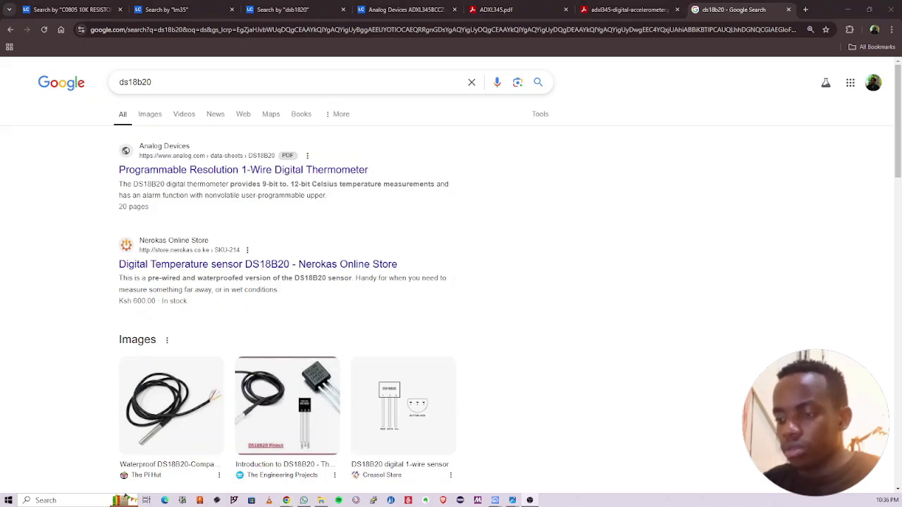
key(alt+Tab)
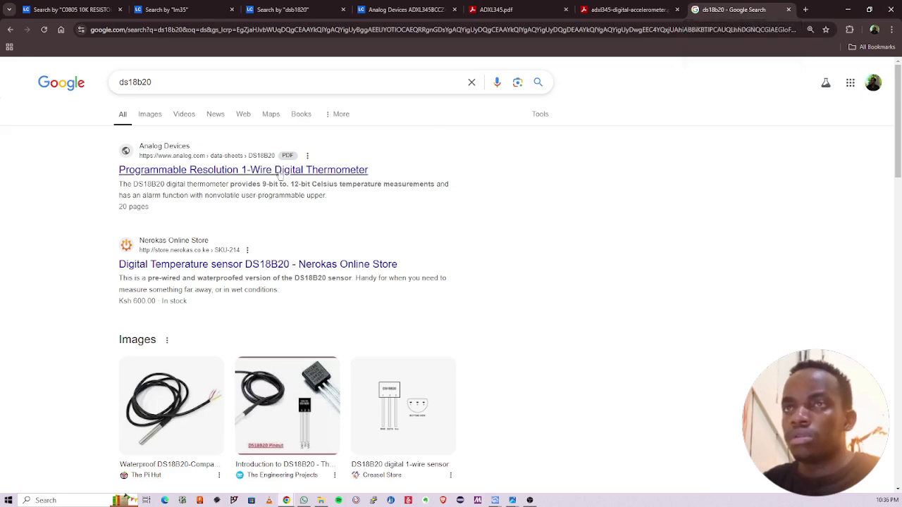
Step: Correct the LCSC search to "ds18b20" and check the image and package of the listed sensors
click(366, 10)
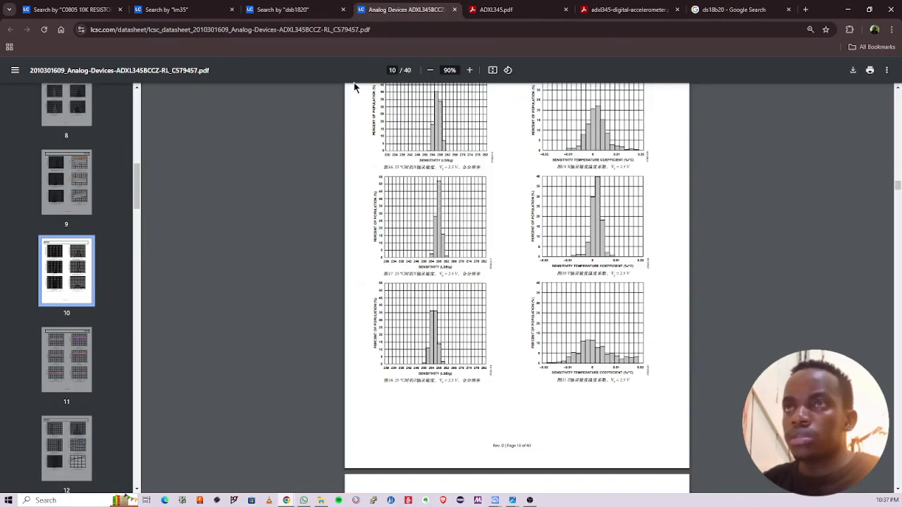
click(283, 10)
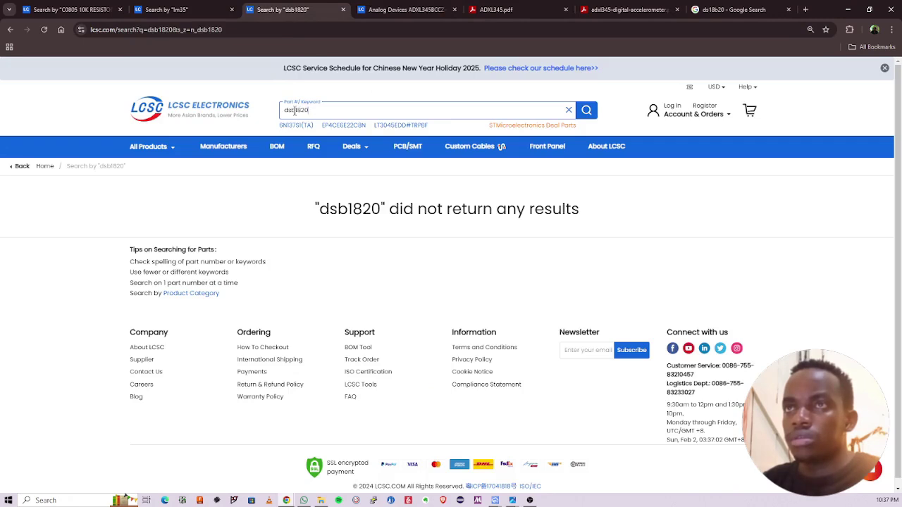
click(297, 110)
key(Right)
key(Right)
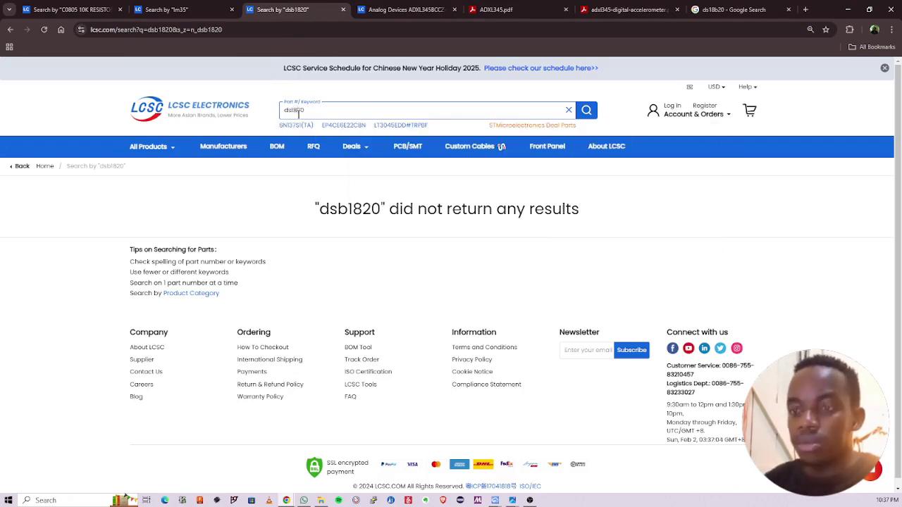
text(b)
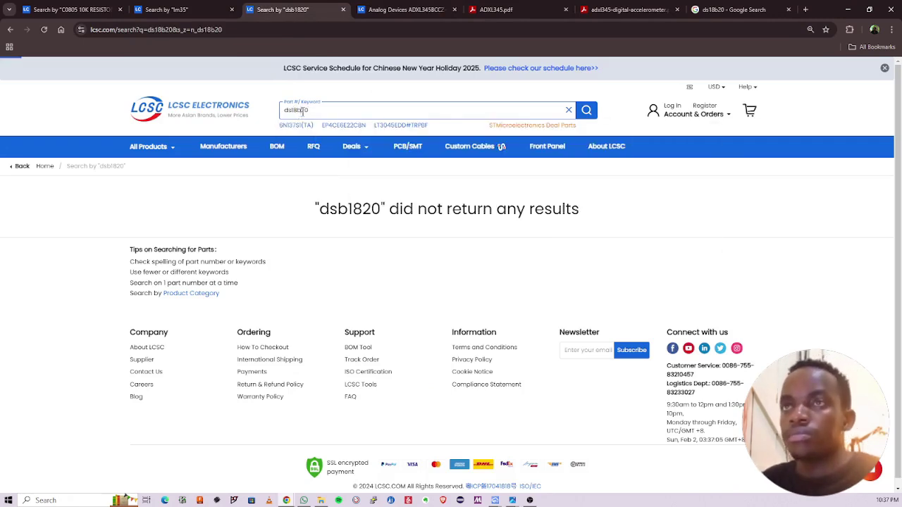
key(Return)
scroll(314, 312, down, 2)
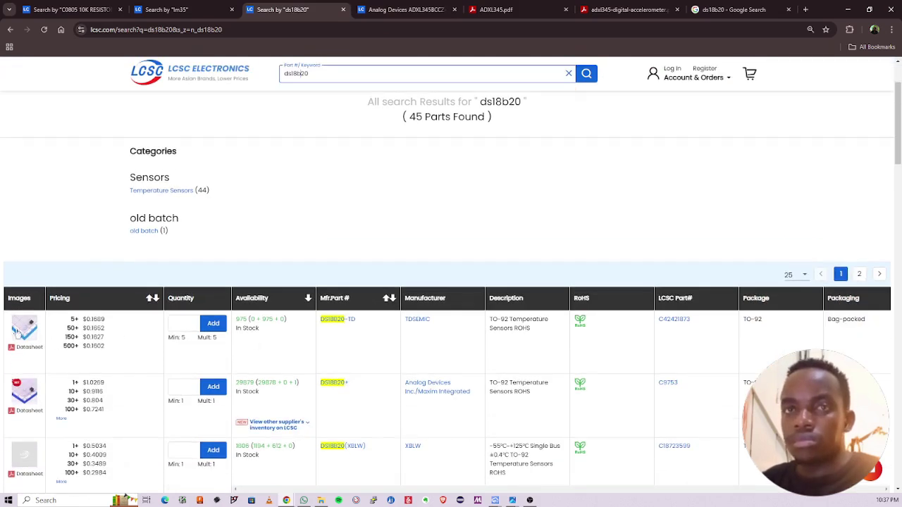
mouse_move(15, 328)
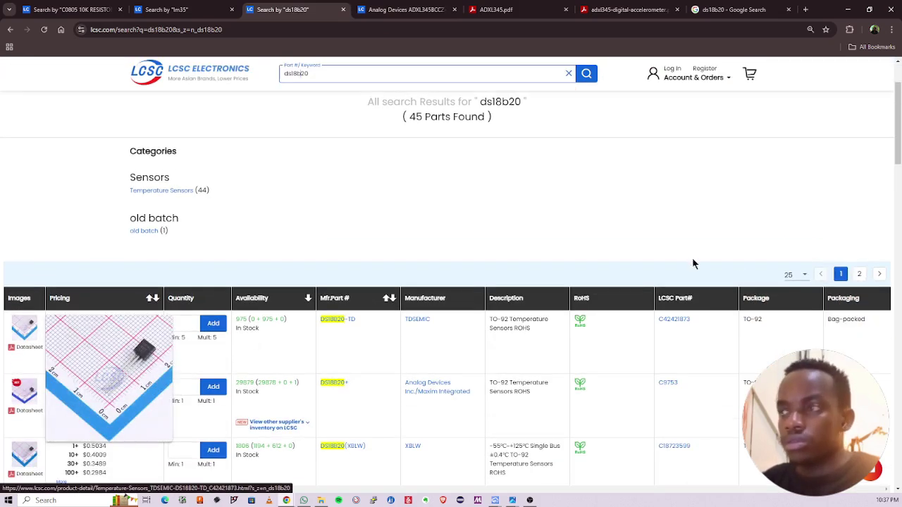
scroll(284, 338, down, 1)
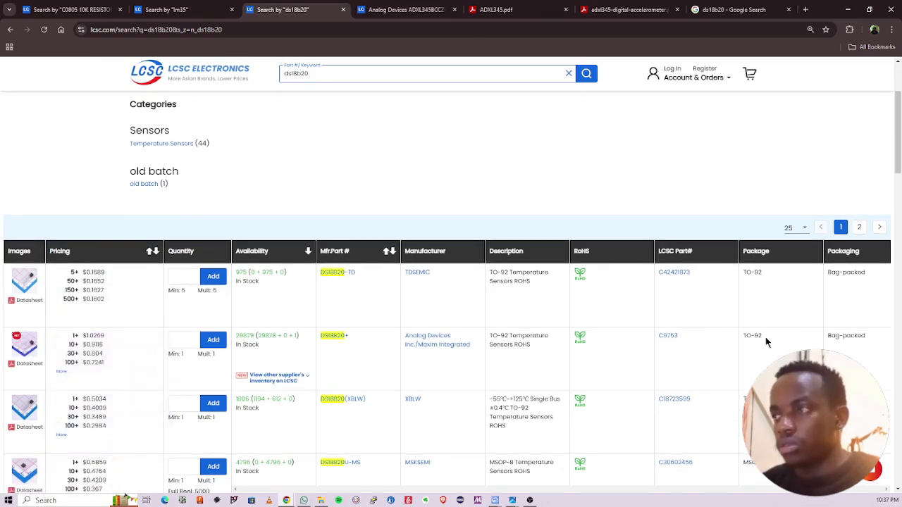
drag(765, 337, 744, 340)
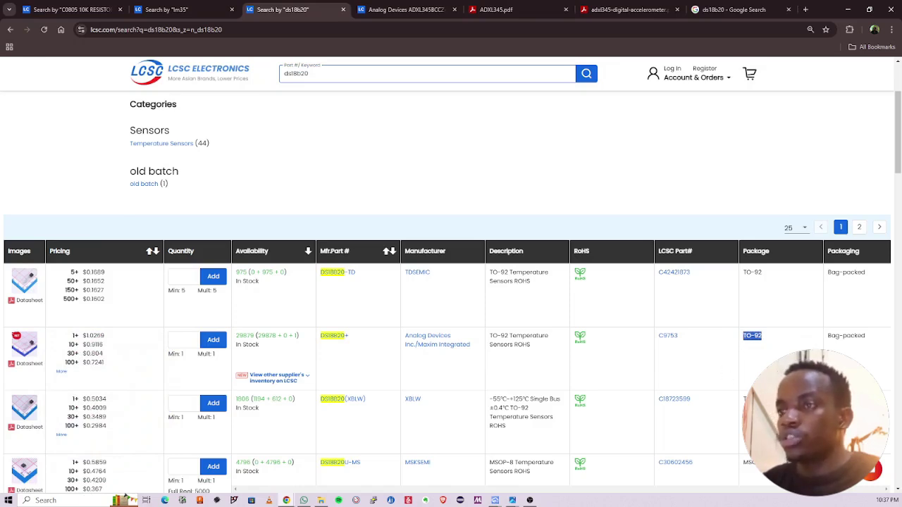
Step: Narrow the LCSC search to "ds18b20 smd" and look over the listed parts
click(322, 75)
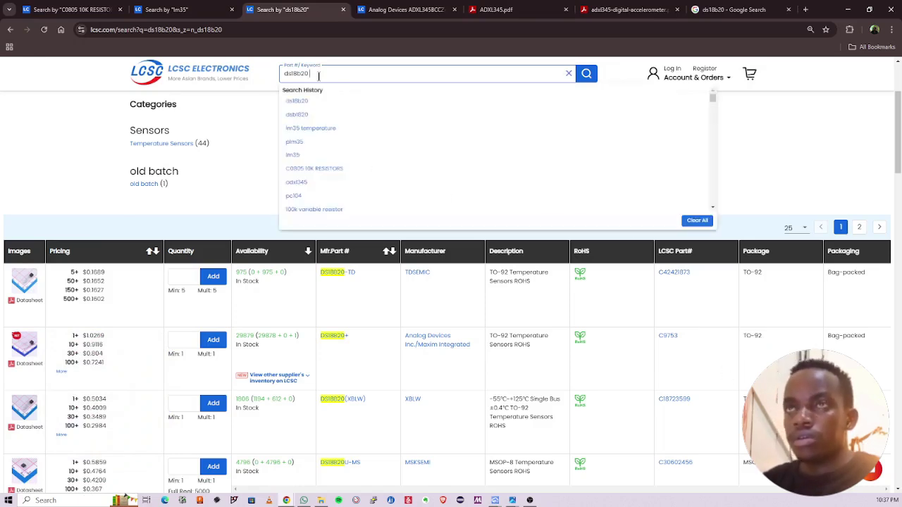
text(smd)
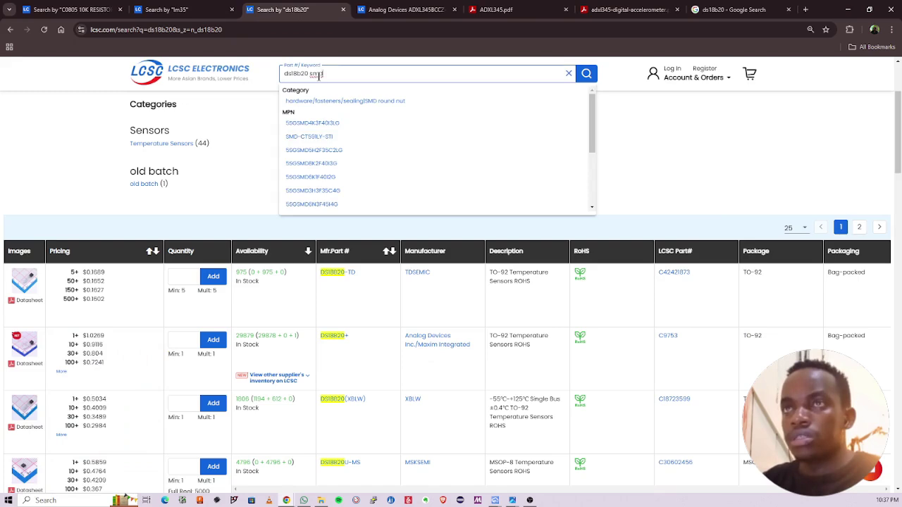
key(Return)
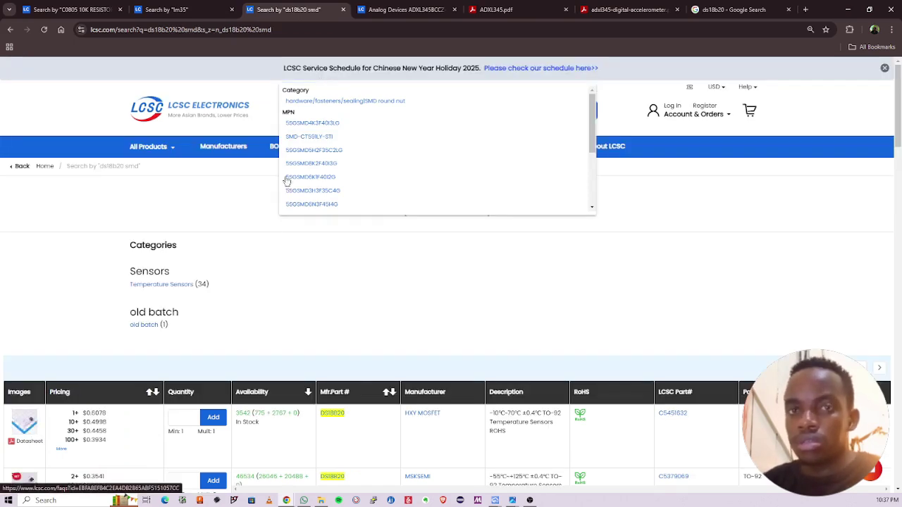
scroll(268, 226, down, 3)
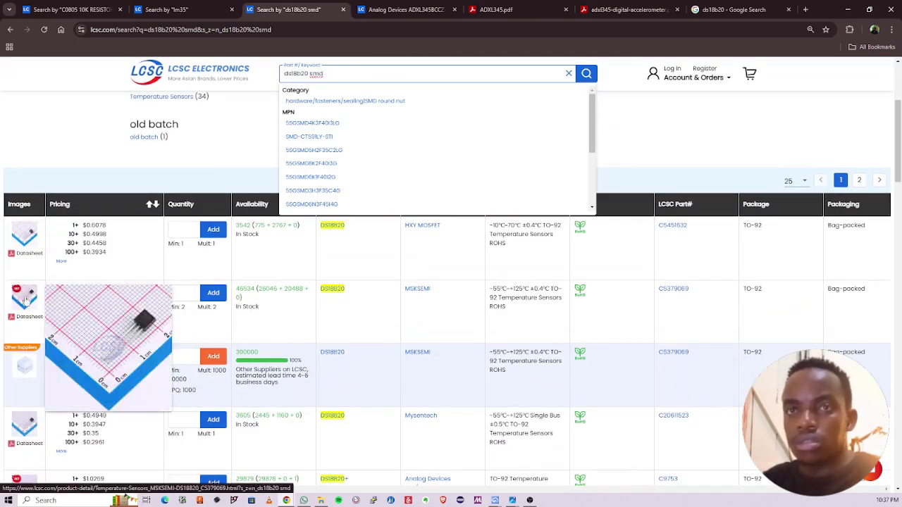
click(707, 166)
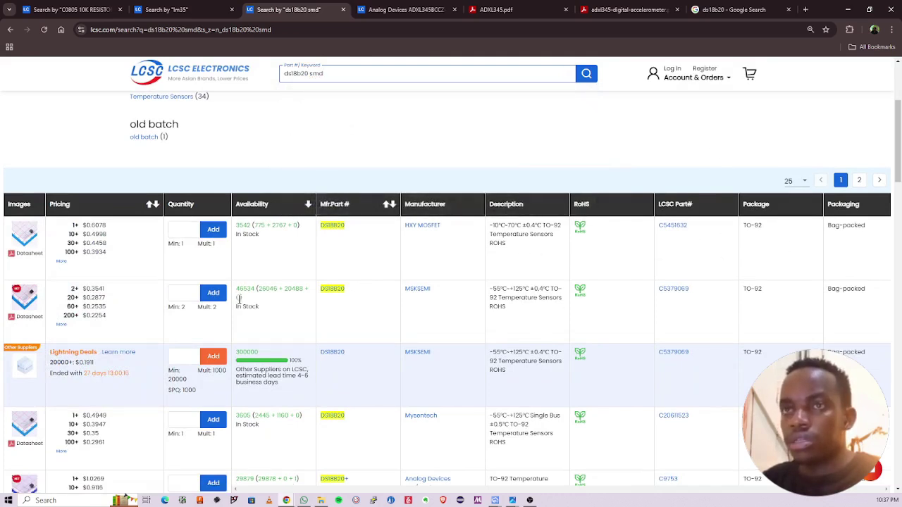
Step: Copy the LCSC part number C5379069 of the MSKSEMI DS18B20 and switch to EasyEDA
drag(724, 305, 636, 312)
key(ctrl+c)
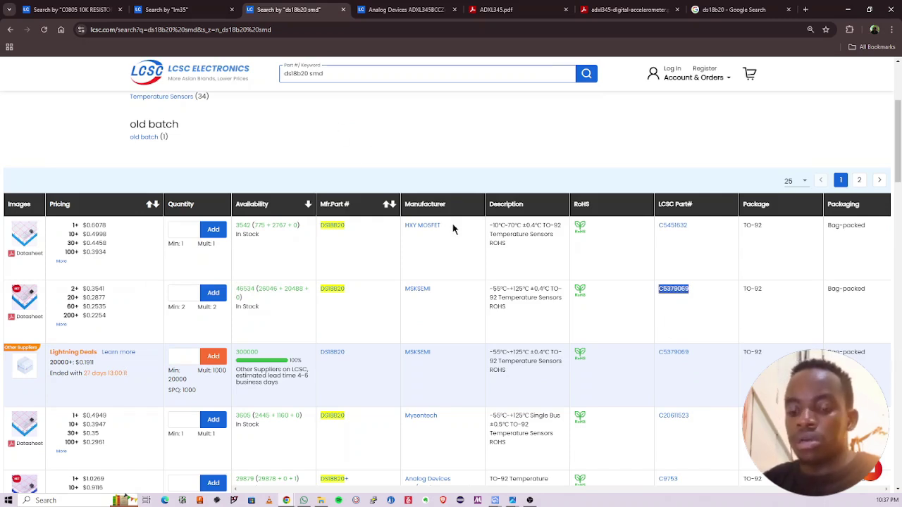
key(alt+Tab)
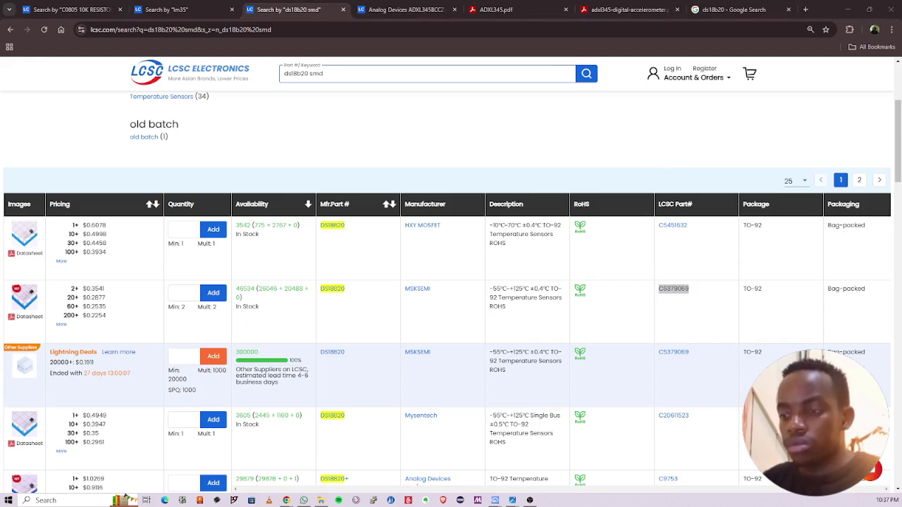
key(alt+Tab)
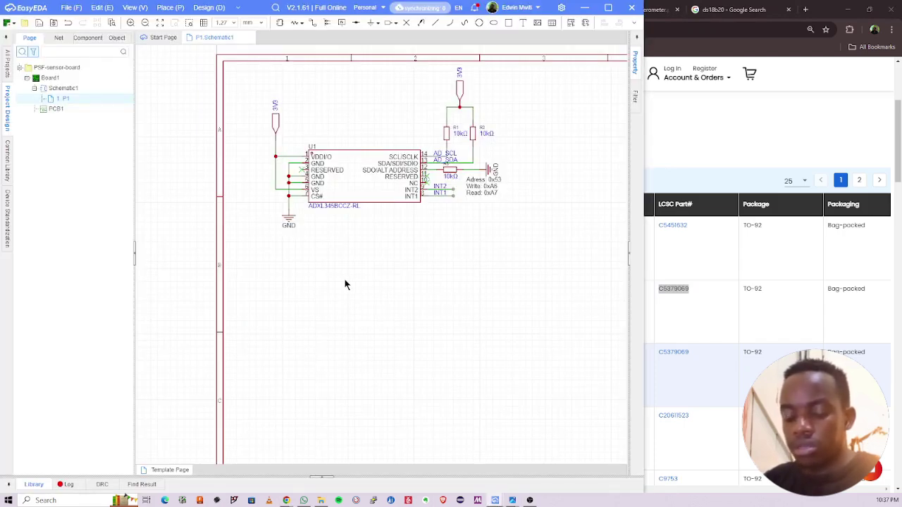
Step: Find part C5379069 in the device library and place the DS18B20 on the schematic below the ADXL345 circuit
key(shift+f)
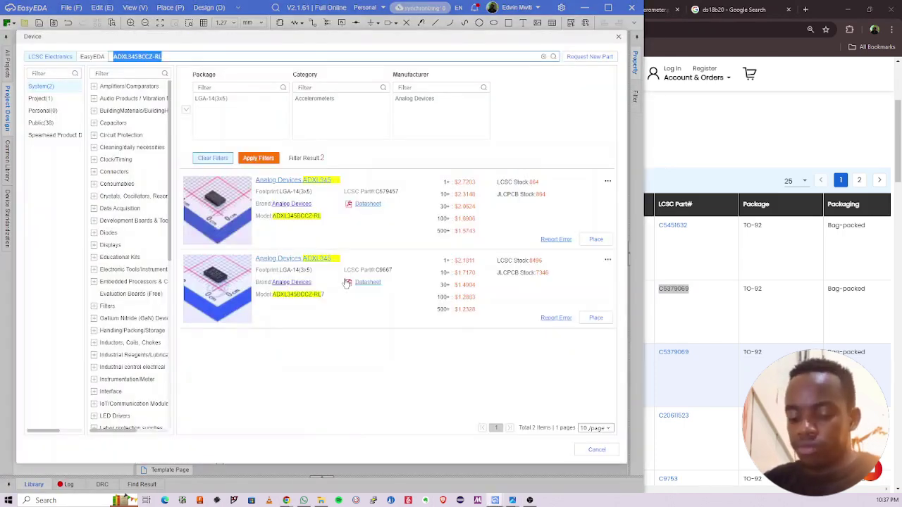
key(ctrl+v)
key(Return)
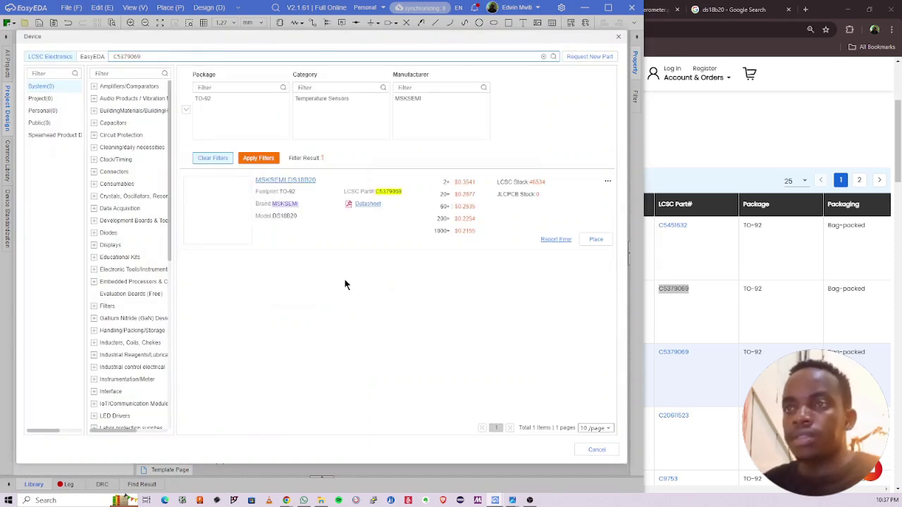
click(595, 239)
scroll(353, 271, up, 3)
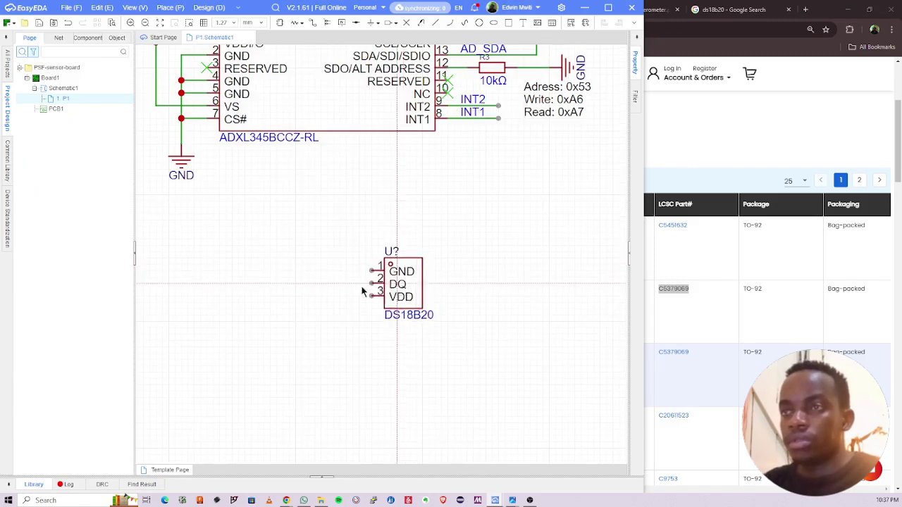
click(271, 271)
key(Escape)
right_drag(318, 323, 402, 288)
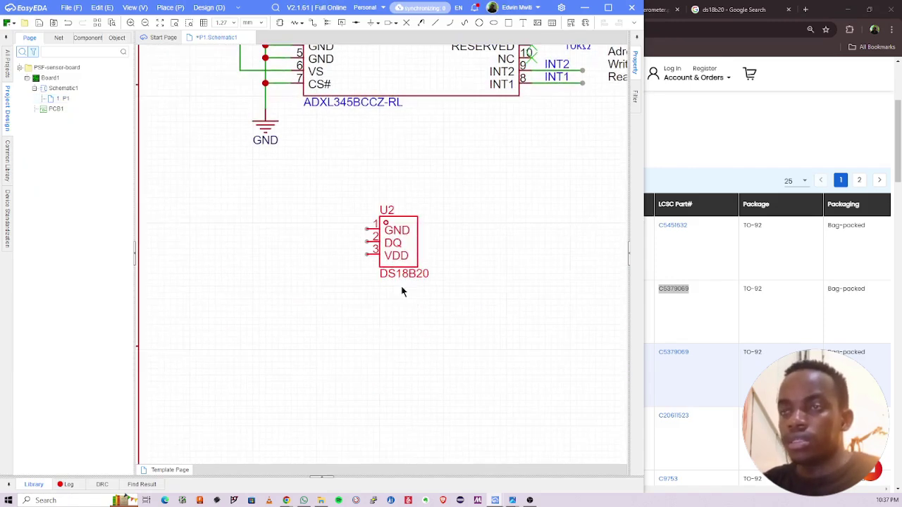
click(402, 288)
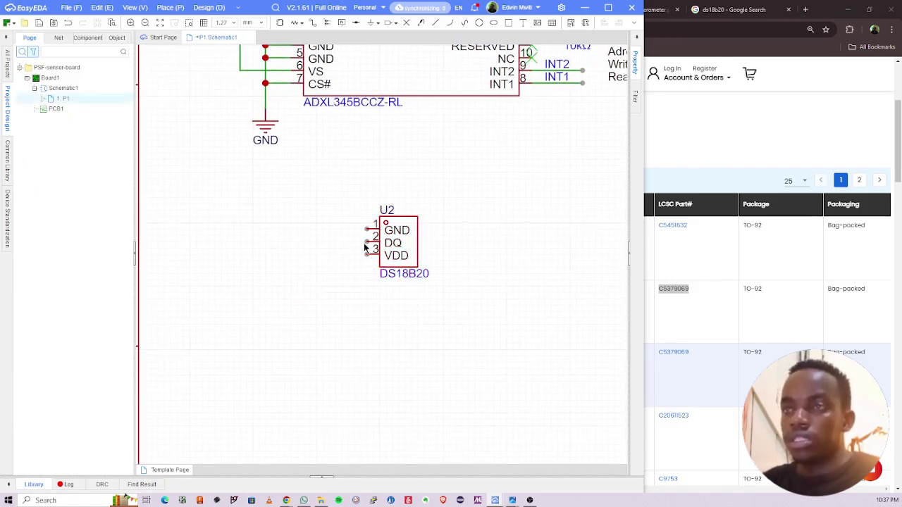
Step: Switch to LCSC, open the datasheet of the MSKSEMI DS18B20 (C5379069) and look through its first pages for the circuit diagram
click(586, 9)
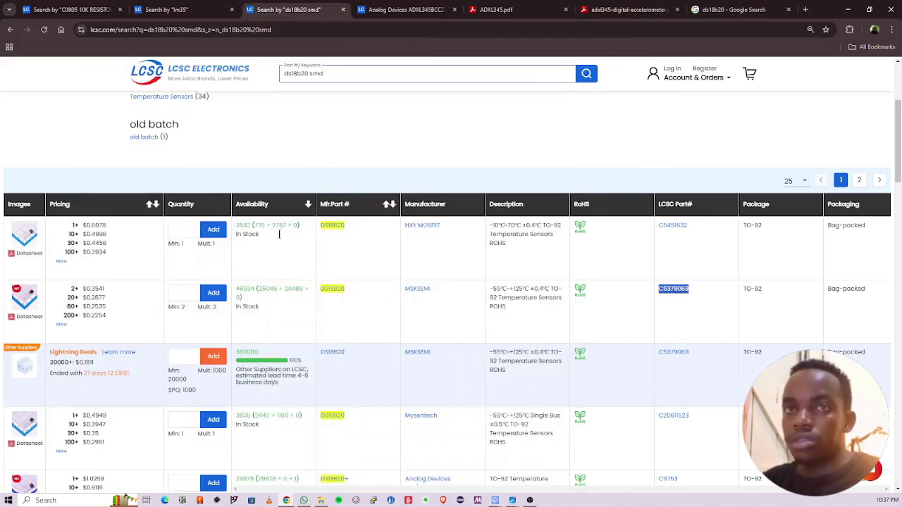
click(30, 296)
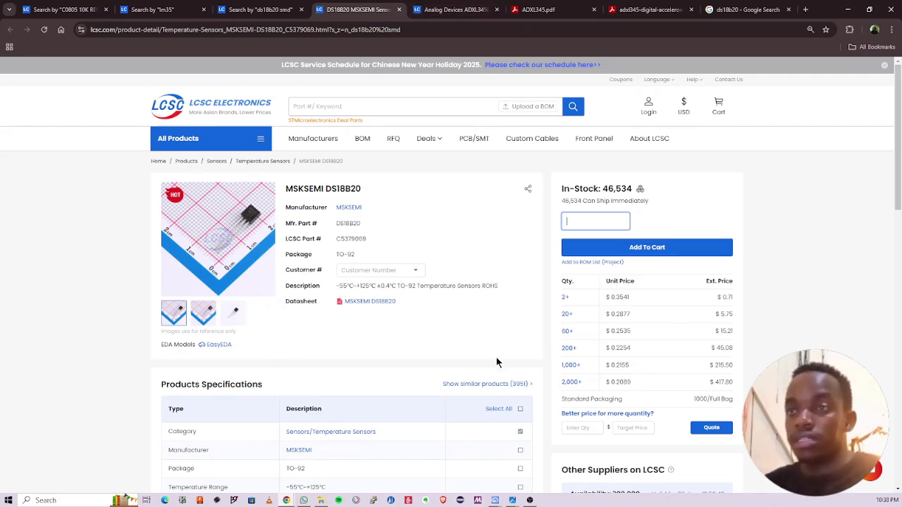
click(369, 302)
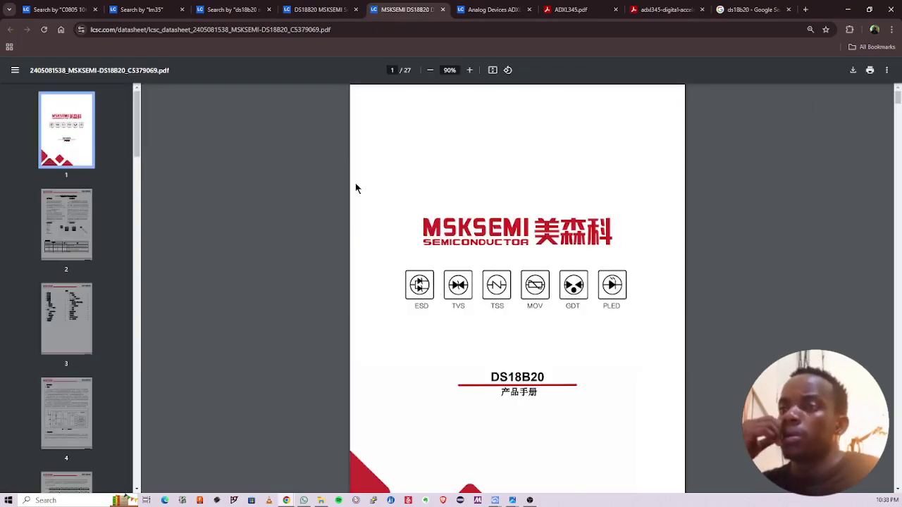
scroll(284, 221, down, 15)
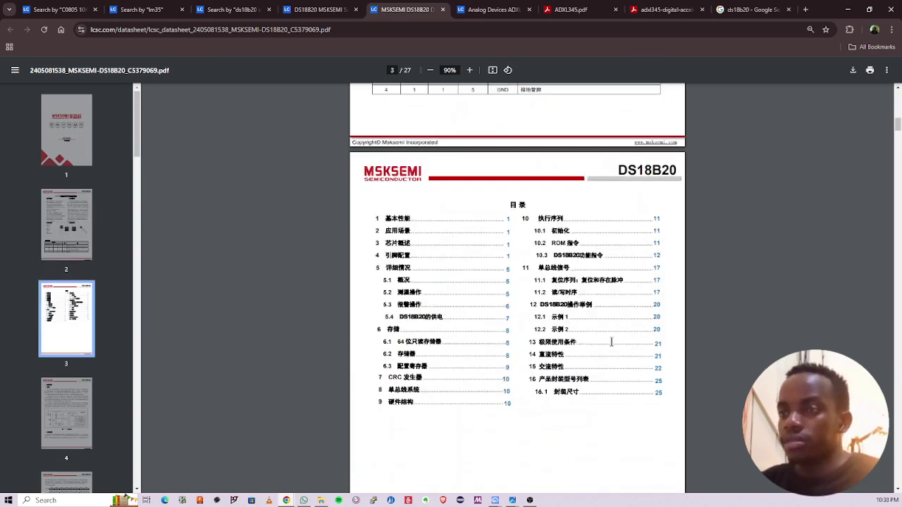
scroll(577, 342, down, 10)
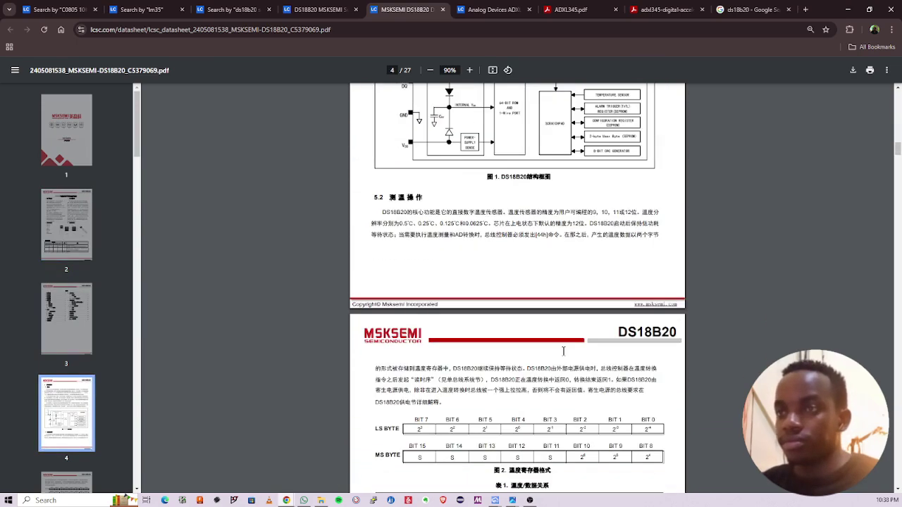
scroll(574, 367, down, 4)
scroll(670, 246, up, 7)
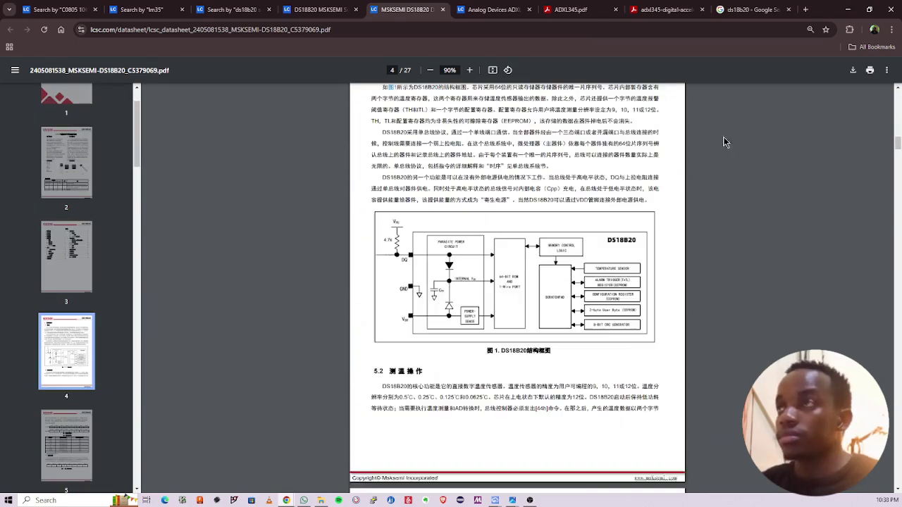
Step: Open the Analog Devices DS18B20 datasheet from the Google results and read its title and general description
click(751, 10)
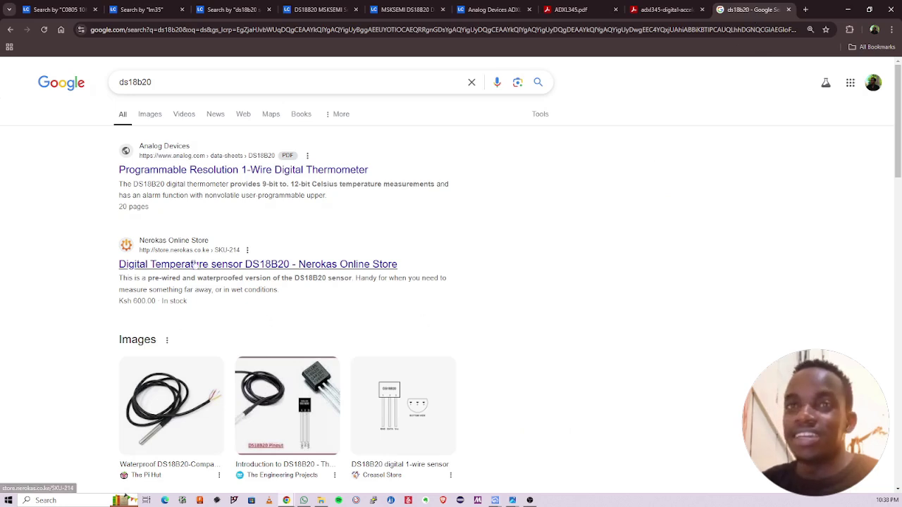
click(231, 169)
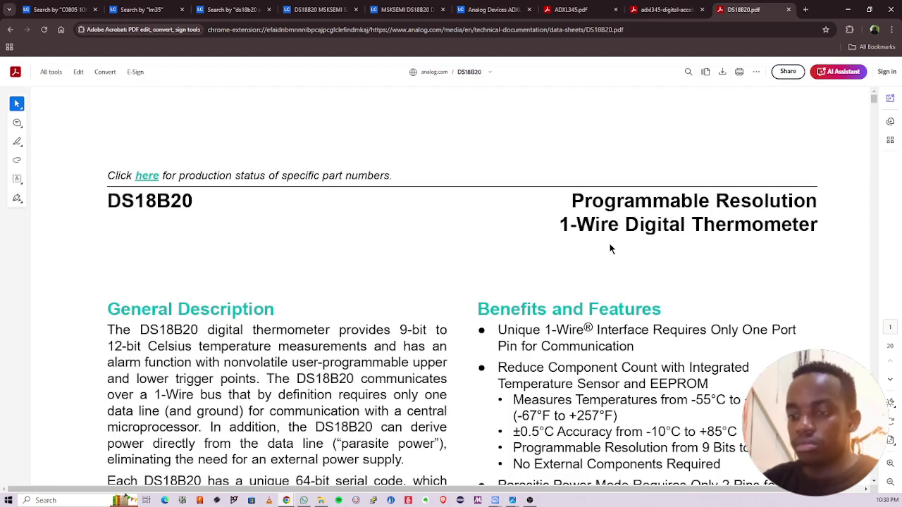
scroll(611, 248, down, 3)
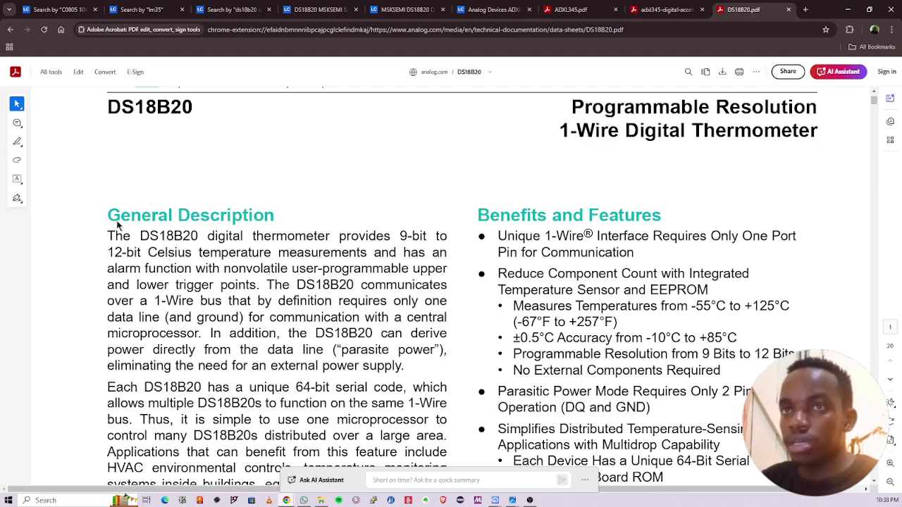
drag(567, 114, 816, 116)
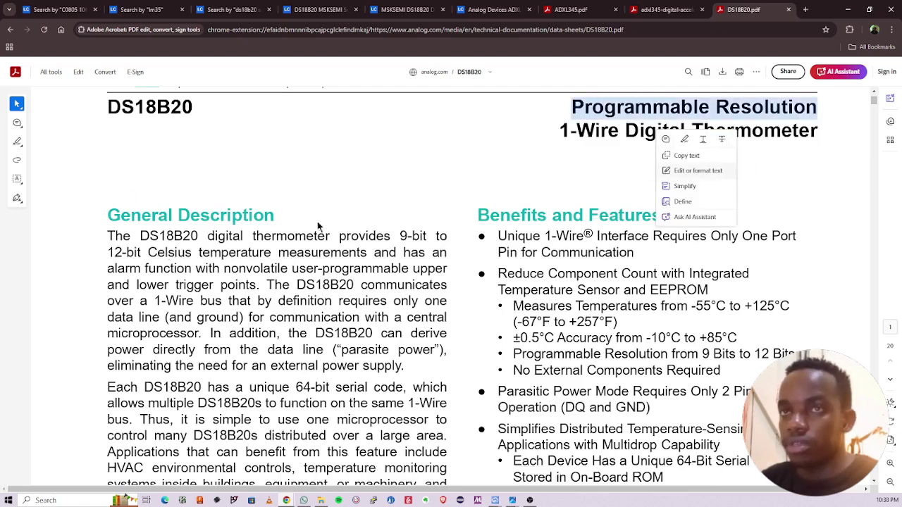
click(511, 166)
scroll(415, 266, down, 2)
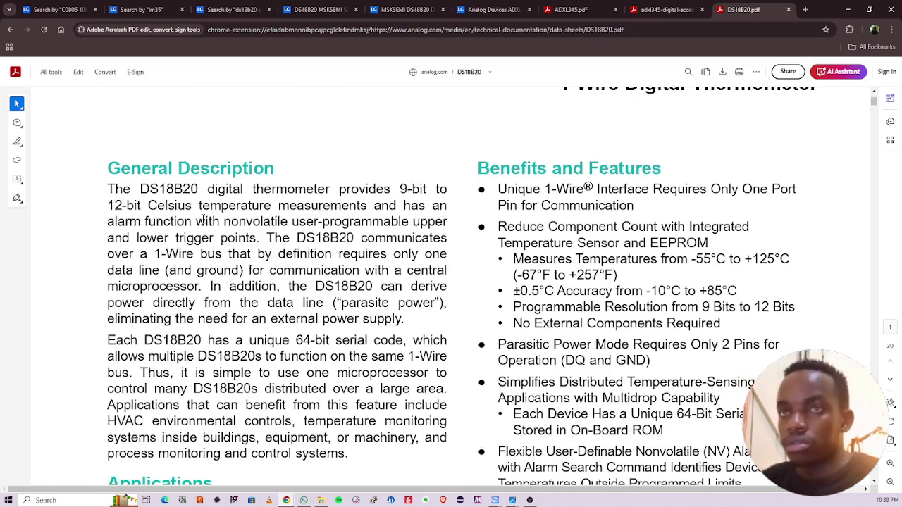
drag(140, 189, 446, 190)
click(202, 243)
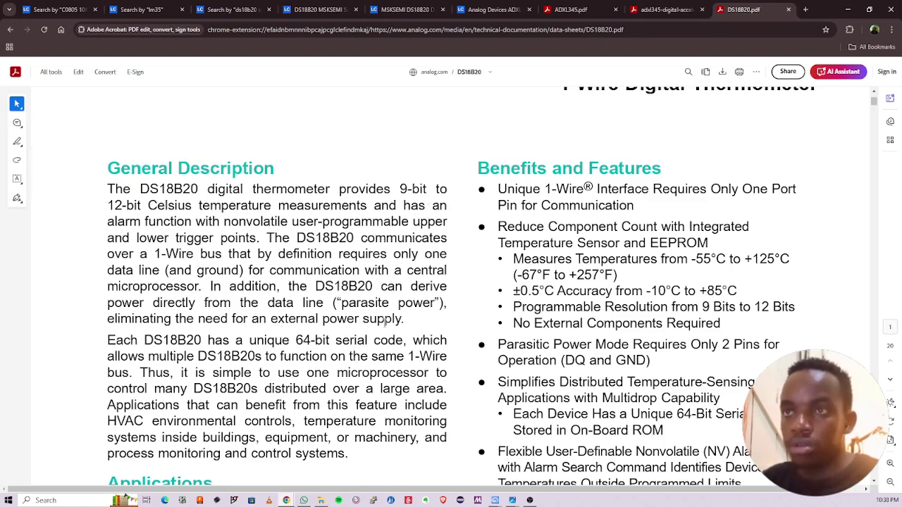
scroll(211, 327, down, 1)
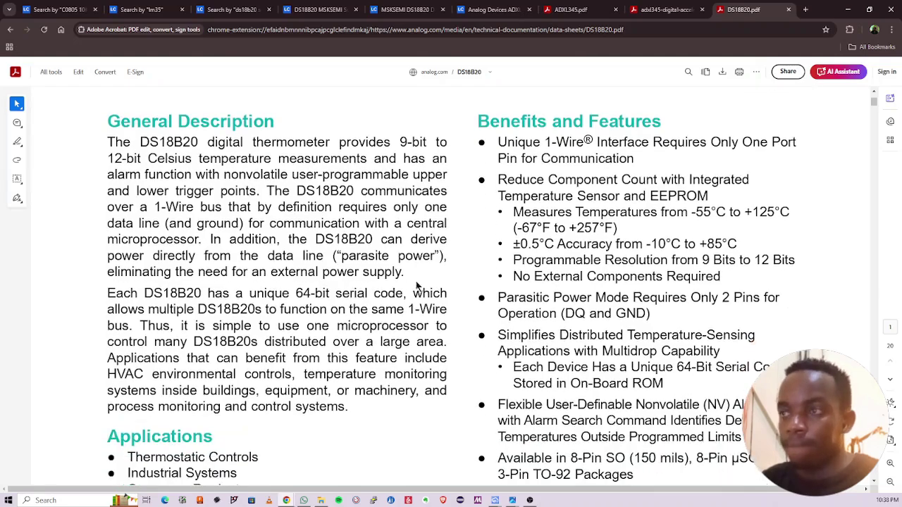
Step: Examine the pin configurations of the TO-92, SO and µSOP packages in the DS18B20 datasheet
scroll(537, 276, down, 6)
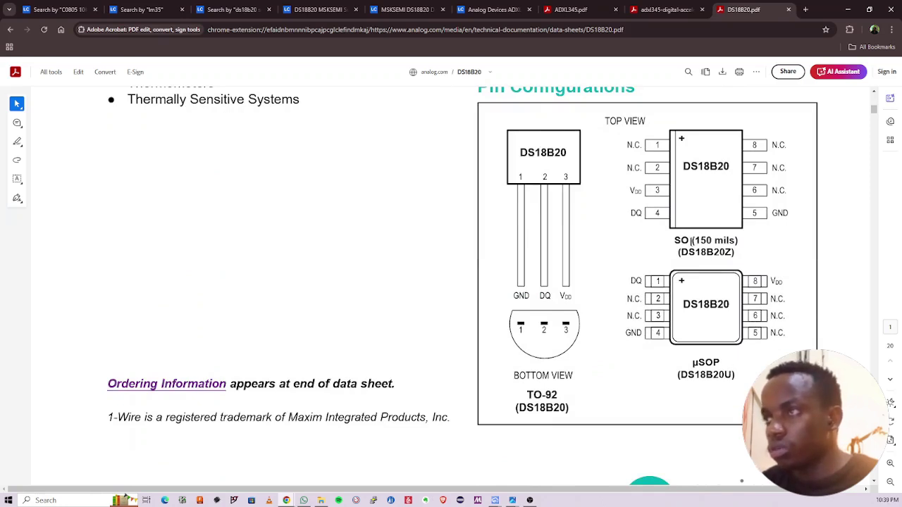
double_click(676, 242)
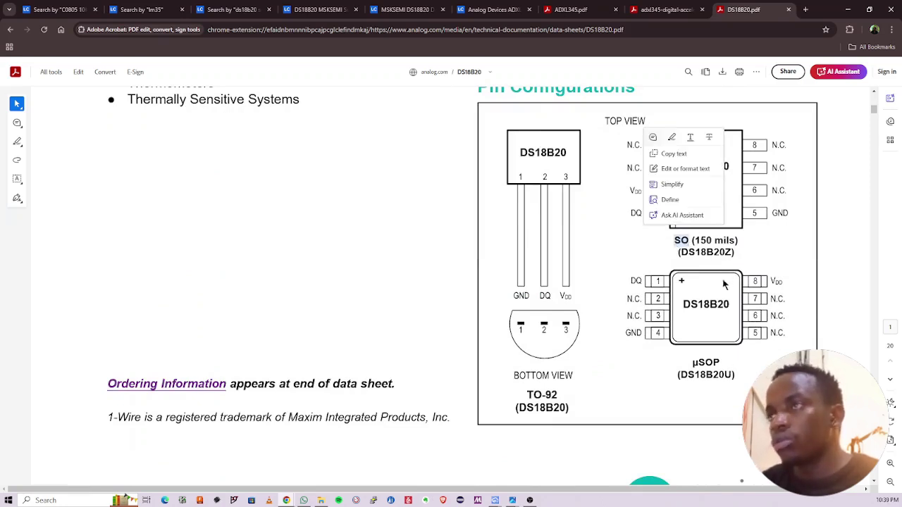
click(627, 265)
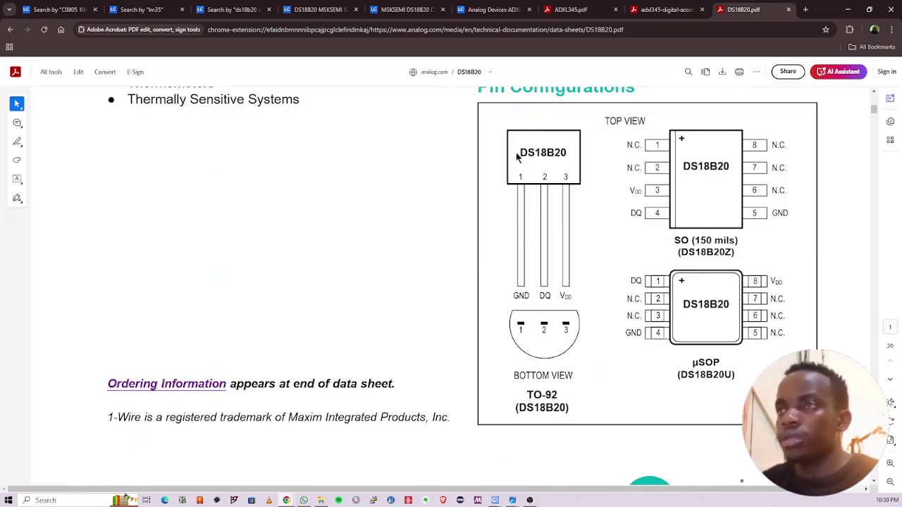
Step: Check the supply voltage limits in the DC Electrical Characteristics table of the DS18B20 datasheet
scroll(473, 268, down, 10)
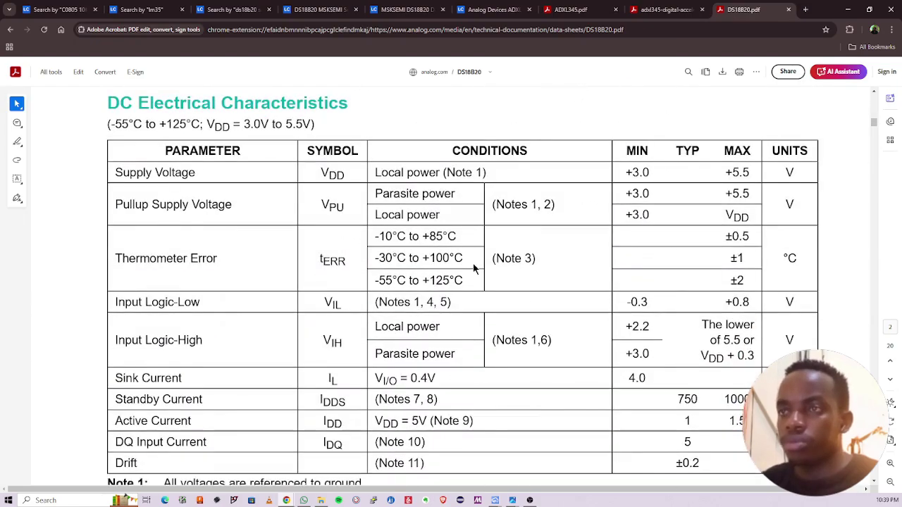
ctrl+scroll(472, 268, down, 2)
scroll(474, 275, down, 7)
scroll(474, 282, up, 5)
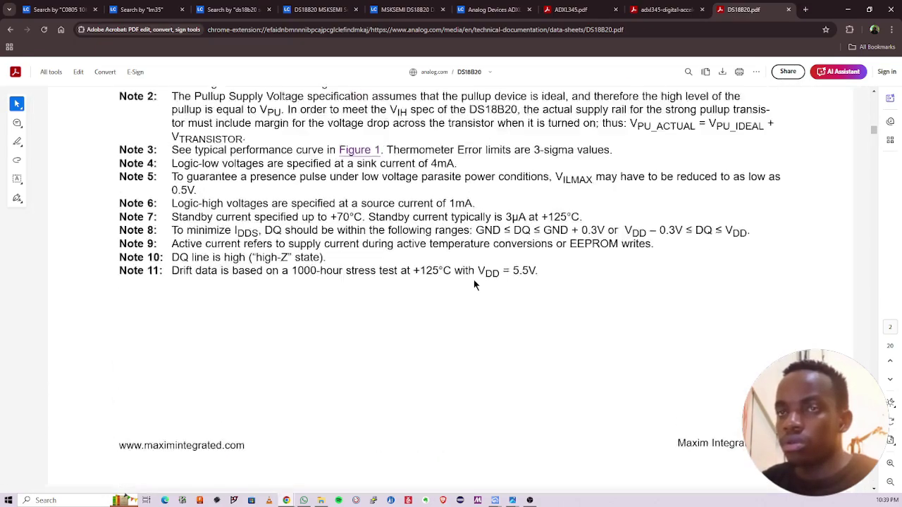
scroll(356, 276, up, 2)
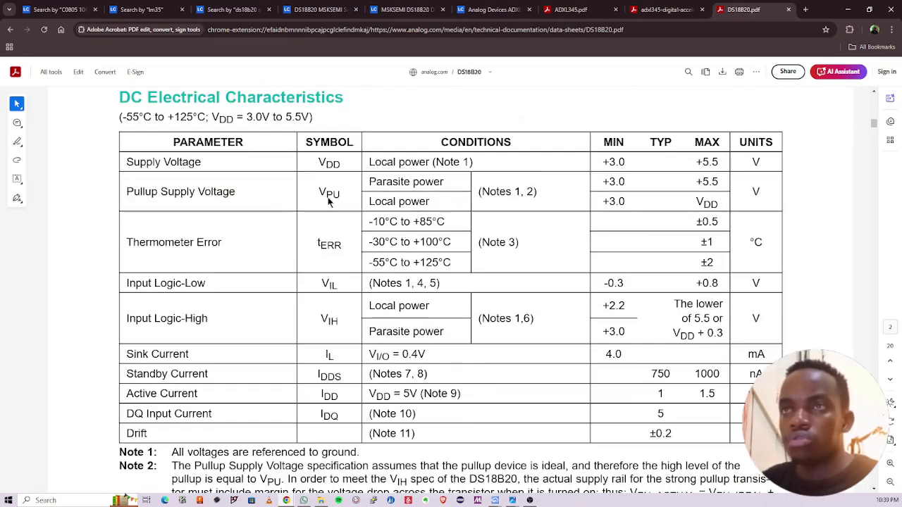
double_click(617, 163)
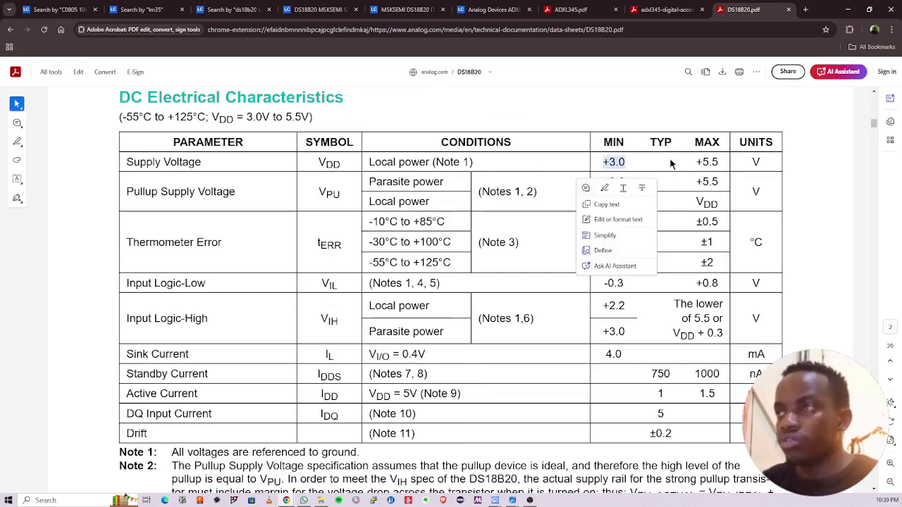
click(662, 177)
Step: Examine the DS18B20 block diagram in Figure 3 and the temperature register format in Figure 4 of the datasheet
scroll(640, 201, down, 20)
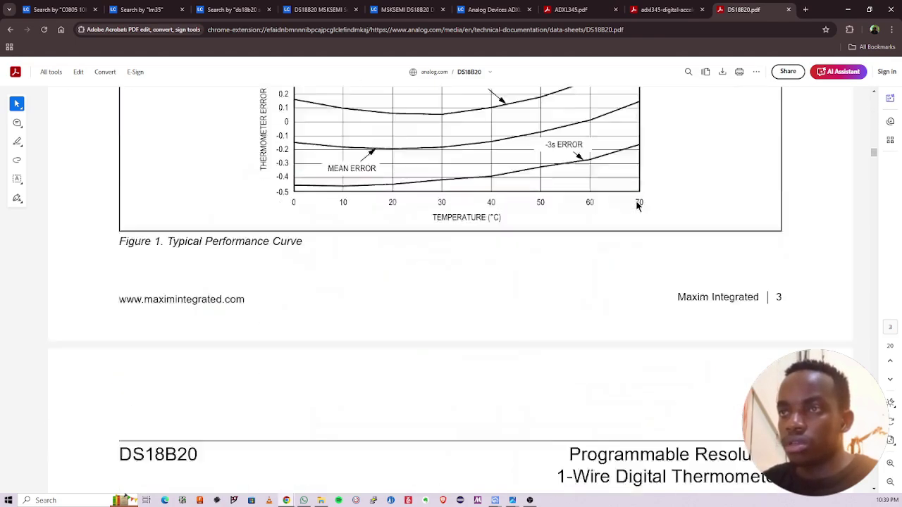
scroll(636, 205, down, 15)
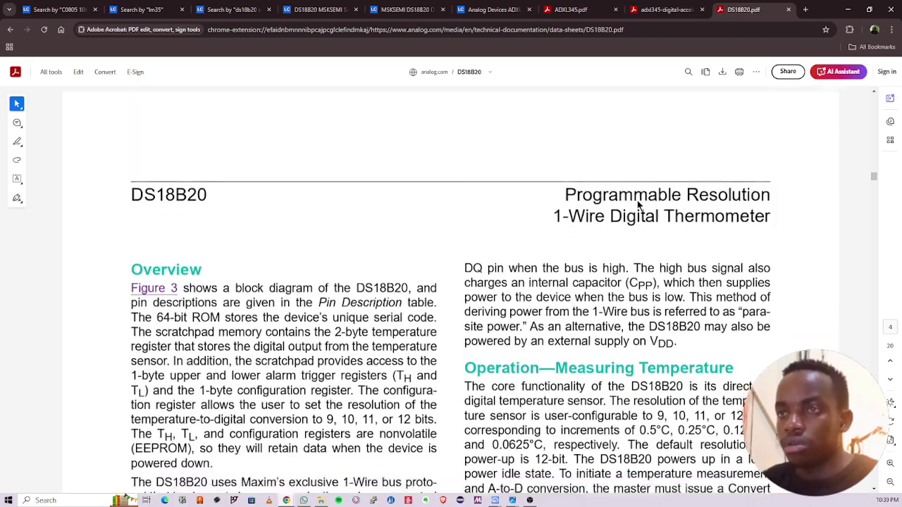
scroll(637, 204, down, 5)
scroll(586, 252, up, 2)
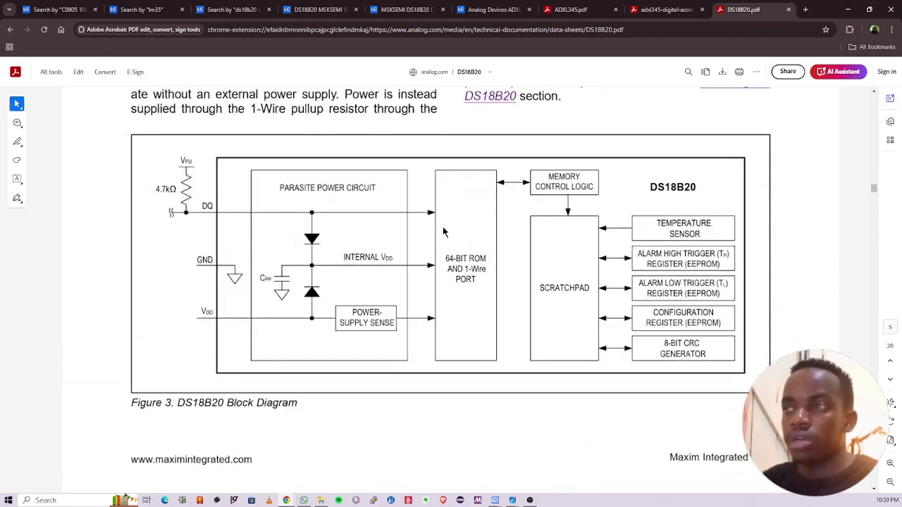
scroll(447, 239, up, 1)
scroll(450, 244, down, 8)
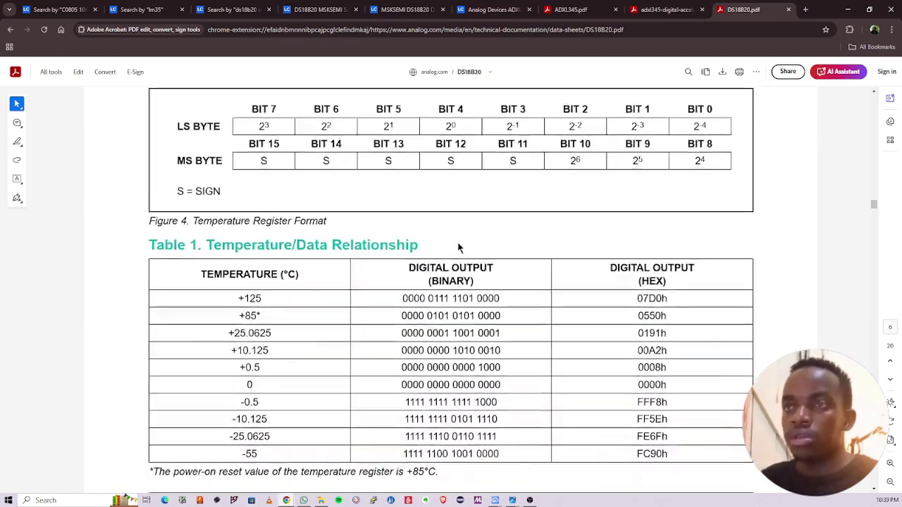
scroll(458, 248, up, 3)
ctrl+scroll(466, 239, down, 1)
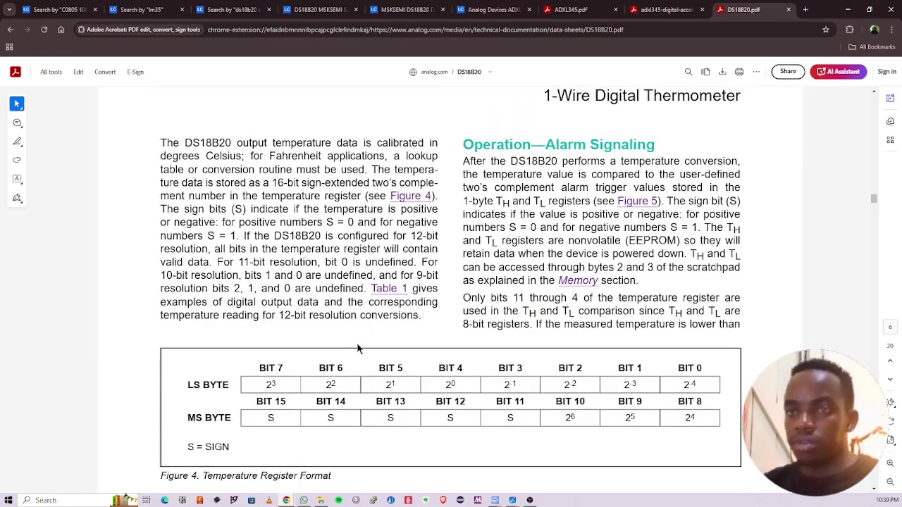
Step: Study the parasite-power and external-supply wiring of the DS18B20 in Figures 6 and 7, including the pull-up resistor
scroll(328, 359, down, 15)
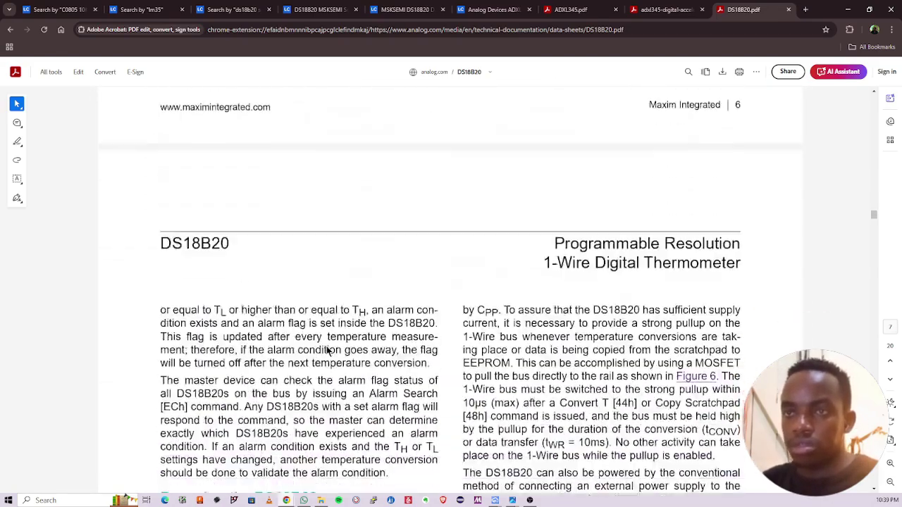
scroll(335, 363, up, 2)
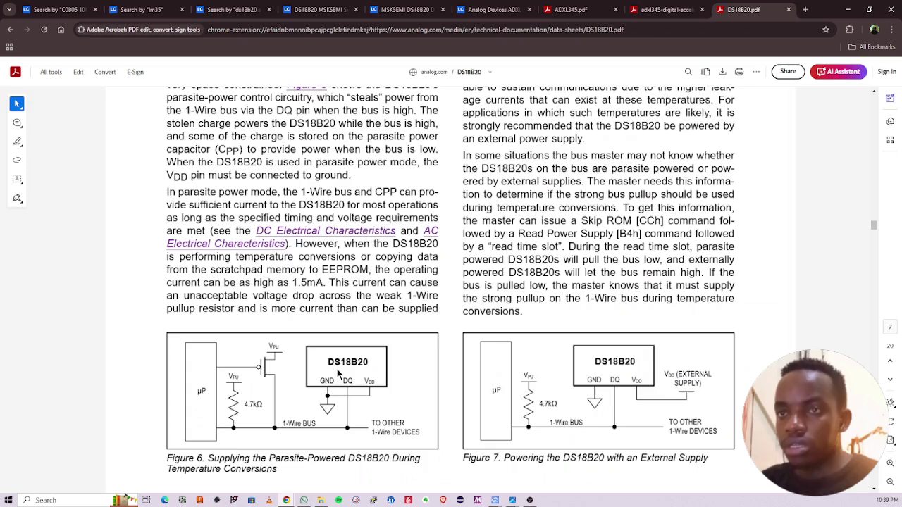
scroll(423, 356, down, 2)
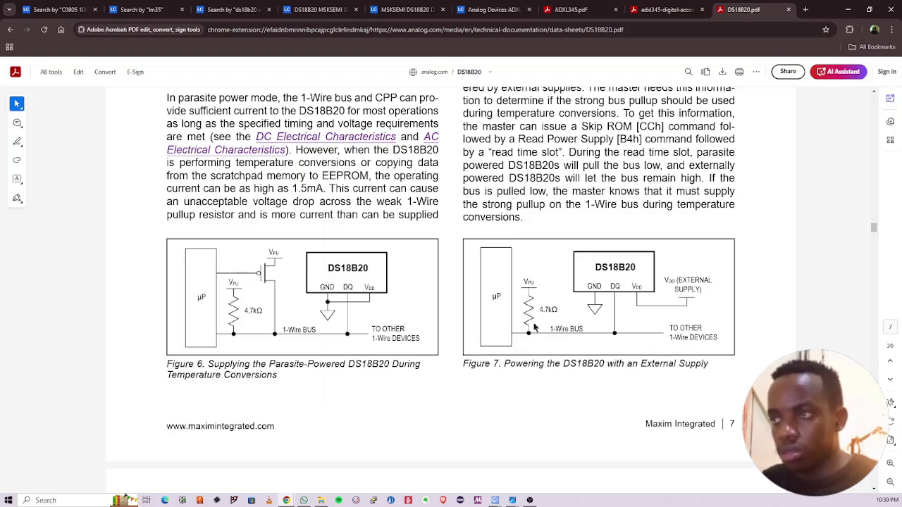
drag(504, 365, 706, 372)
click(721, 362)
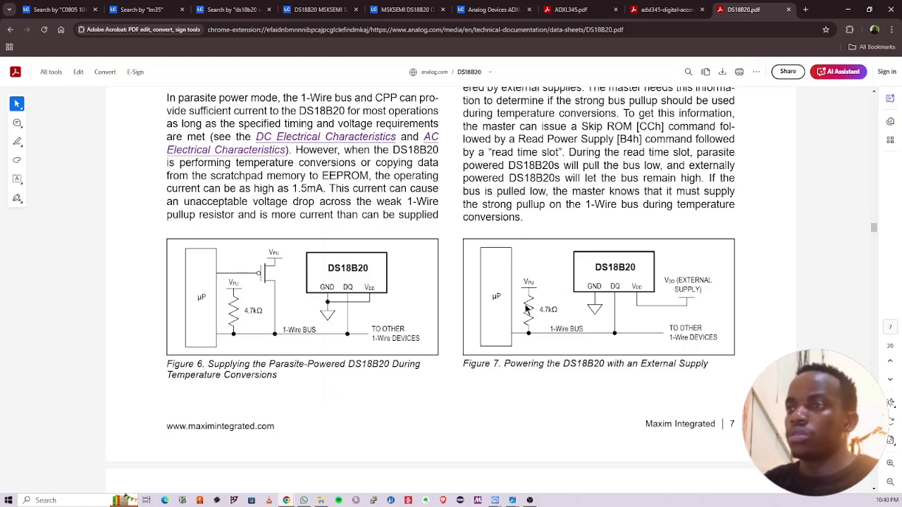
Step: Search LCSC for "c0805 4.7", refine the search to "c0805 4.7k resistor", and look over the listed parts
click(331, 10)
click(319, 104)
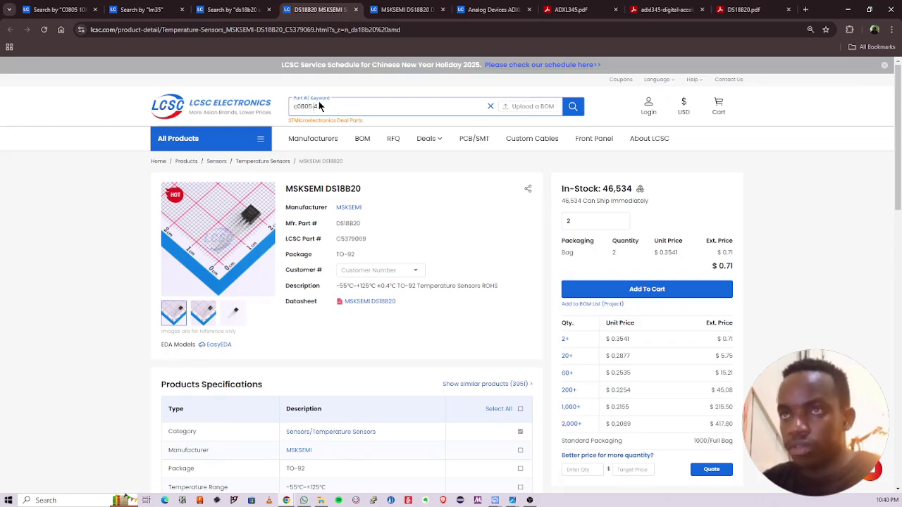
text(c0805 4.7)
key(Return)
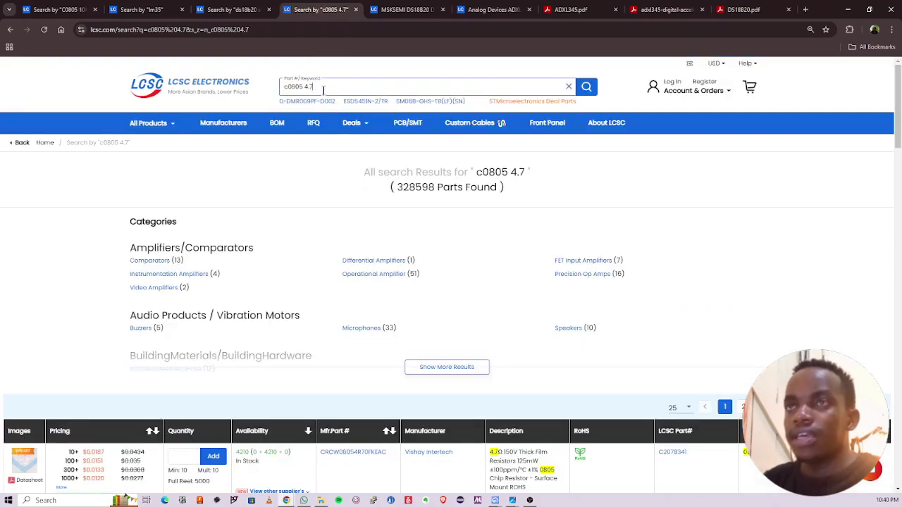
click(324, 88)
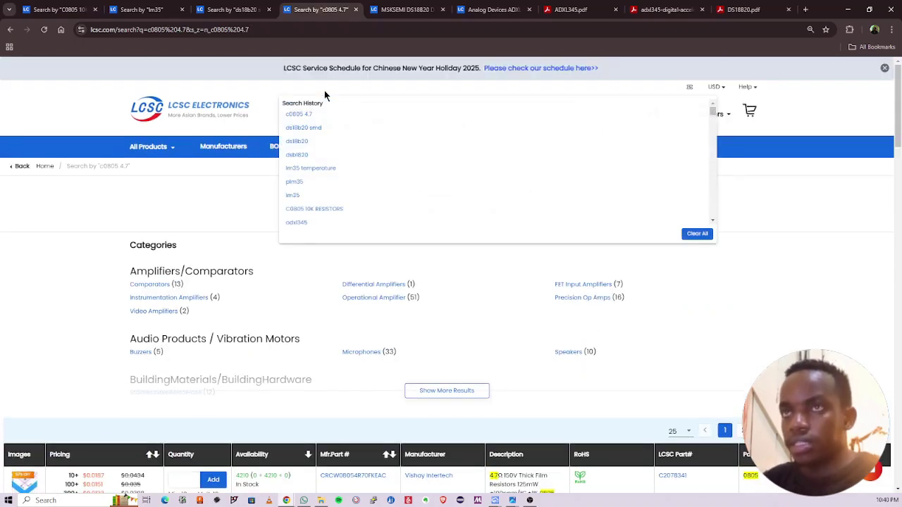
text(k resis)
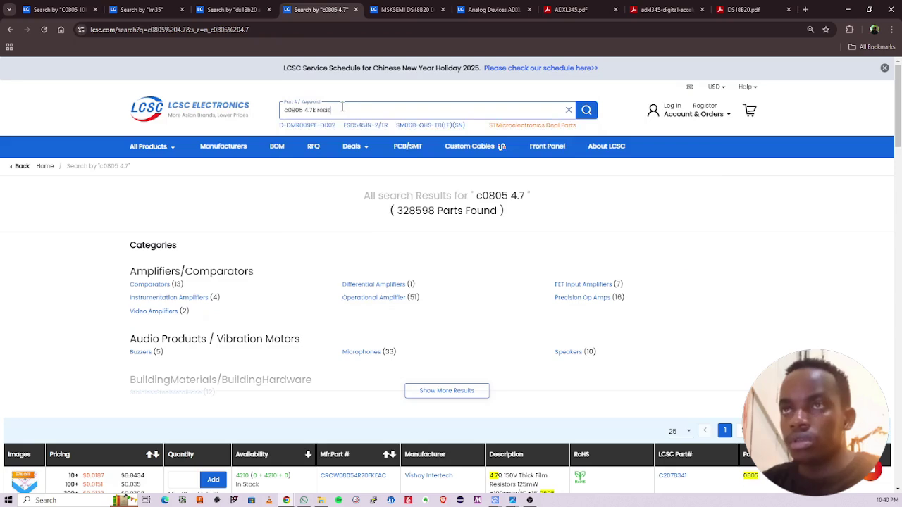
click(342, 107)
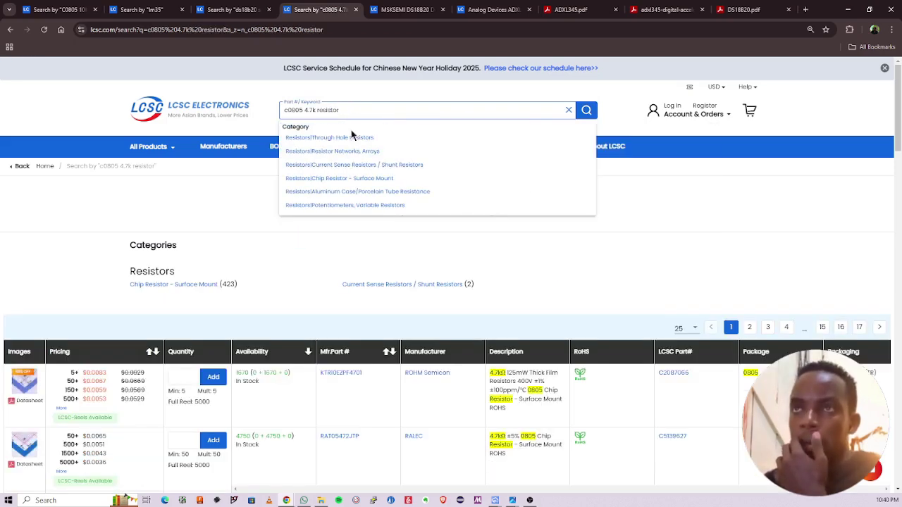
scroll(232, 249, down, 2)
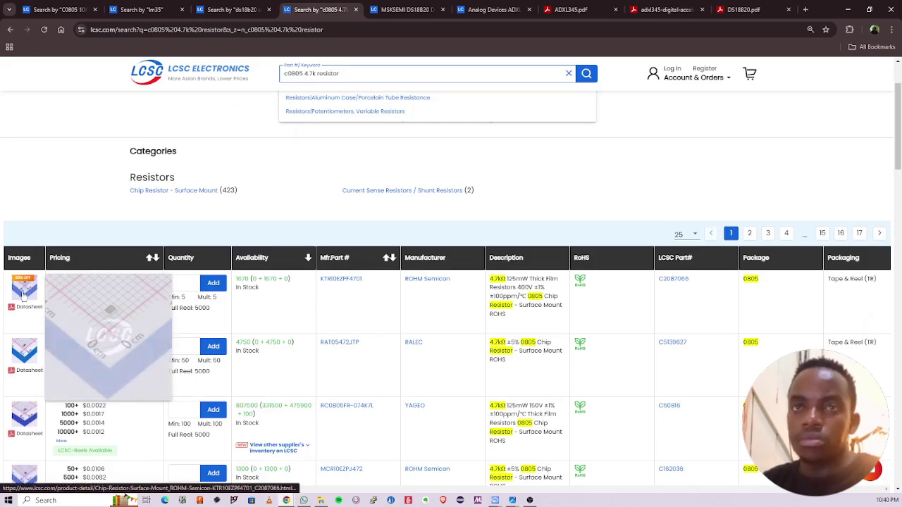
Step: Copy the LCSC part number C60816 of the YAGEO 4.7kΩ 0805 resistor from the search results
drag(689, 283, 654, 281)
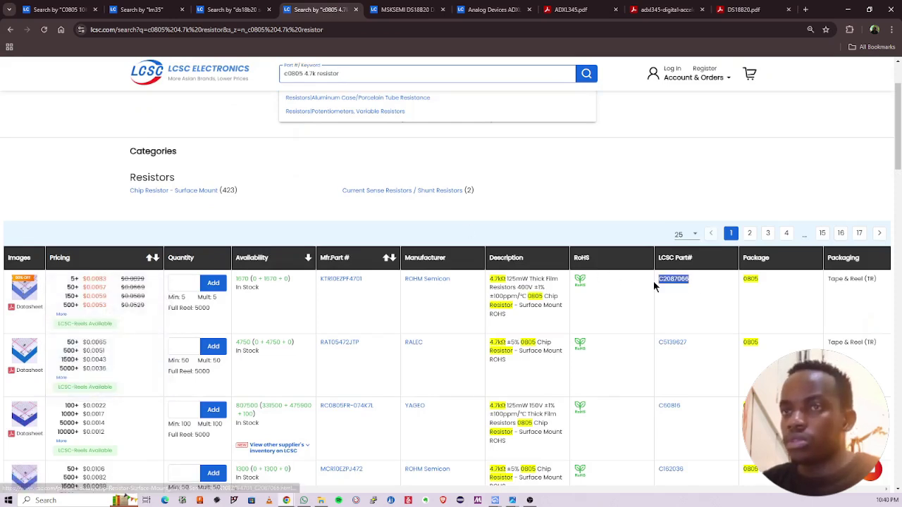
click(684, 290)
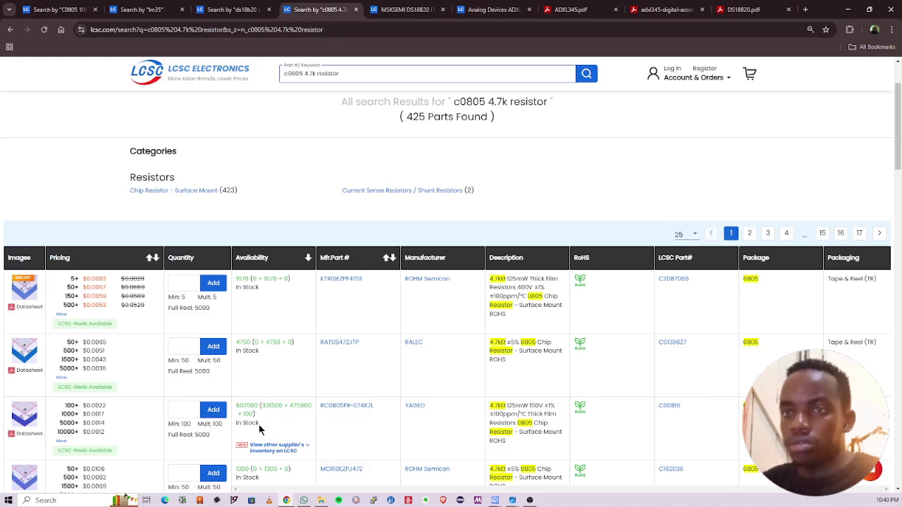
scroll(264, 366, down, 2)
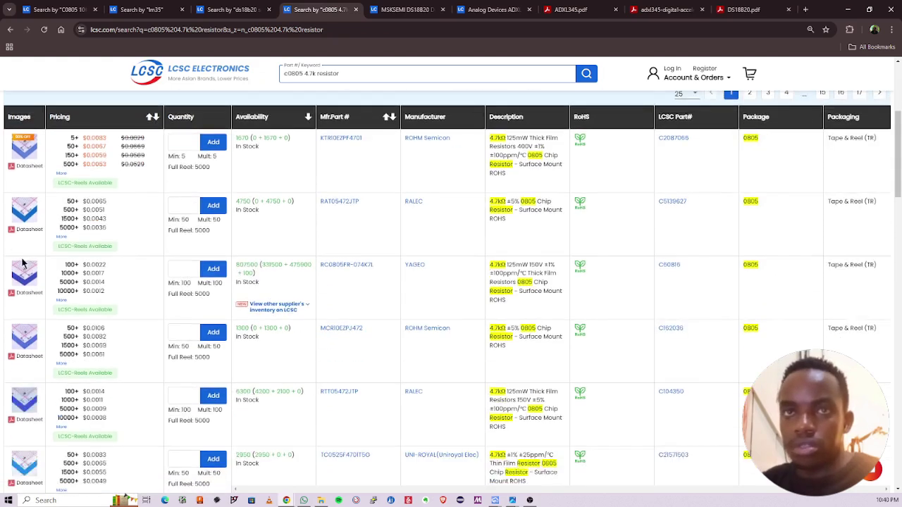
mouse_move(23, 271)
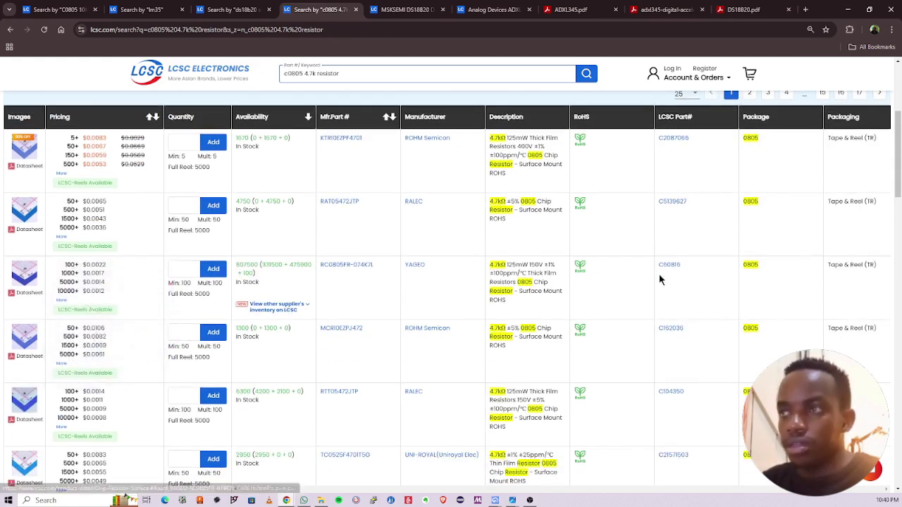
drag(687, 273, 655, 274)
key(ctrl+c)
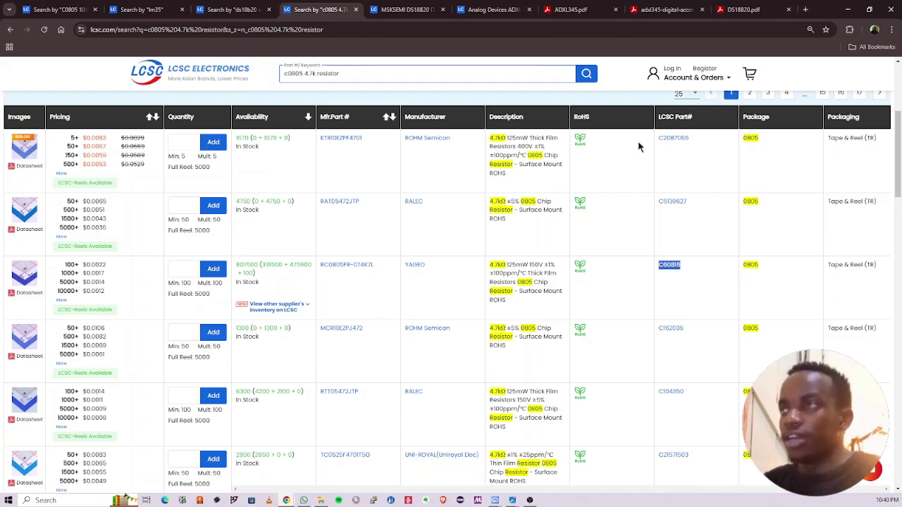
Step: Switch to EasyEDA, search the device library for C60816, and place the YAGEO resistor beside the DS18B20's pins
click(848, 9)
key(alt+Tab)
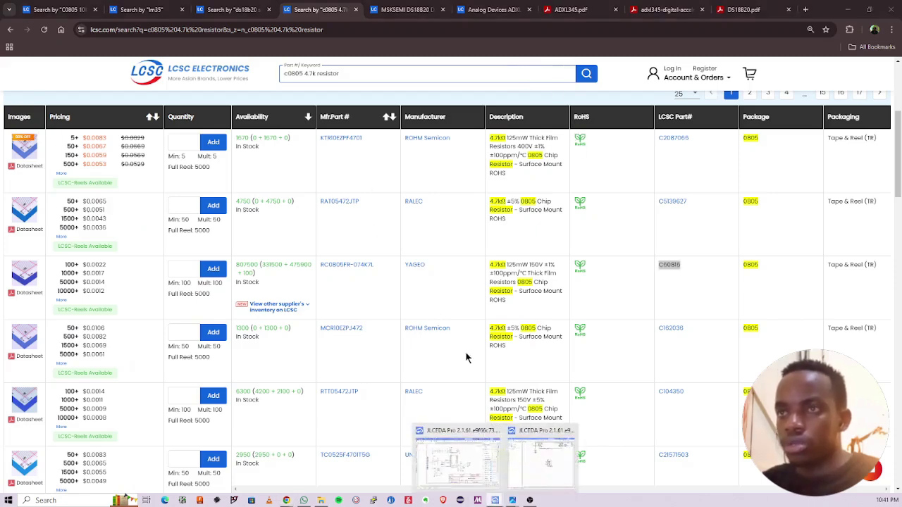
click(541, 465)
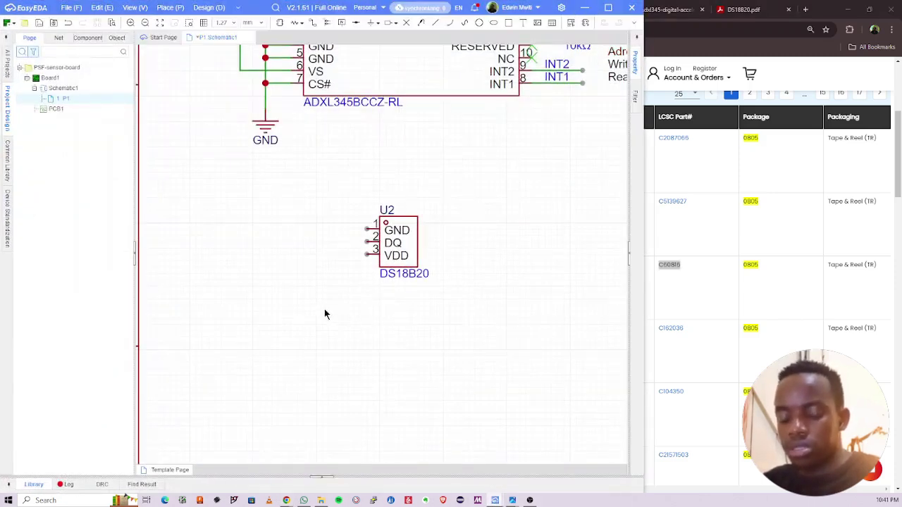
key(shift+f)
key(ctrl+v)
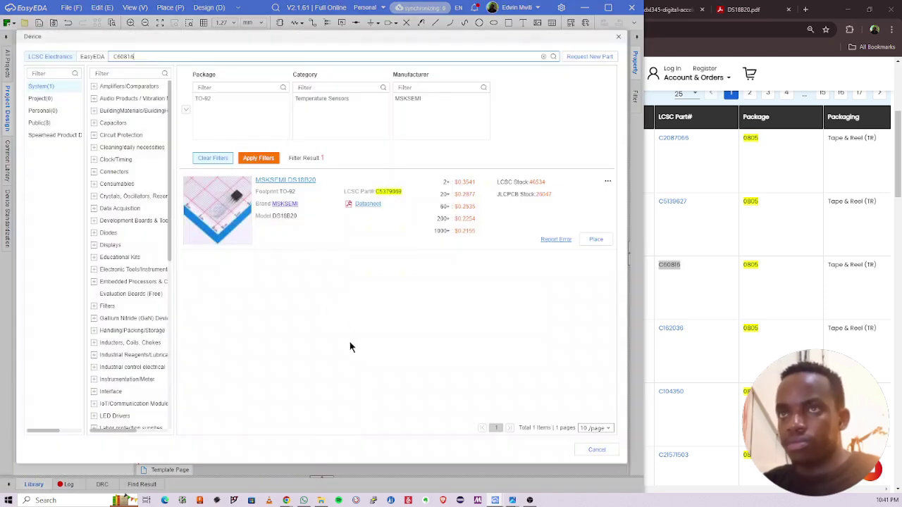
key(Return)
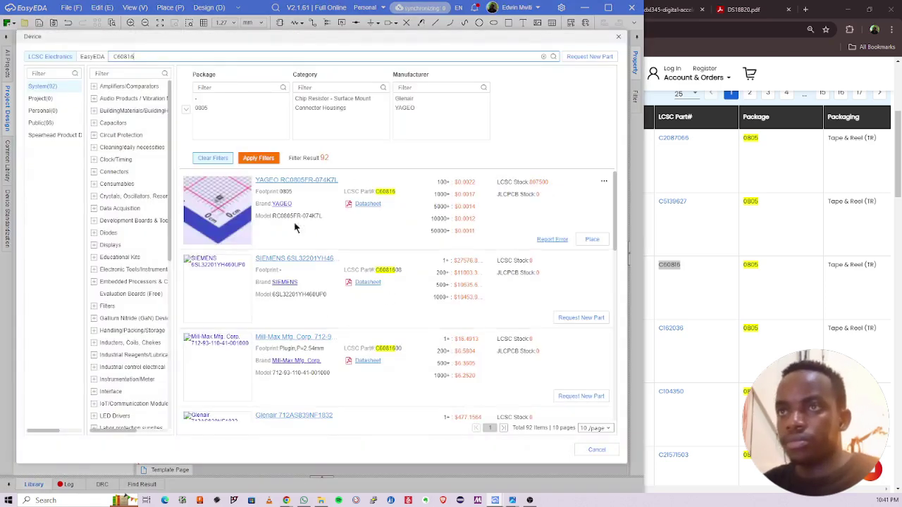
click(592, 239)
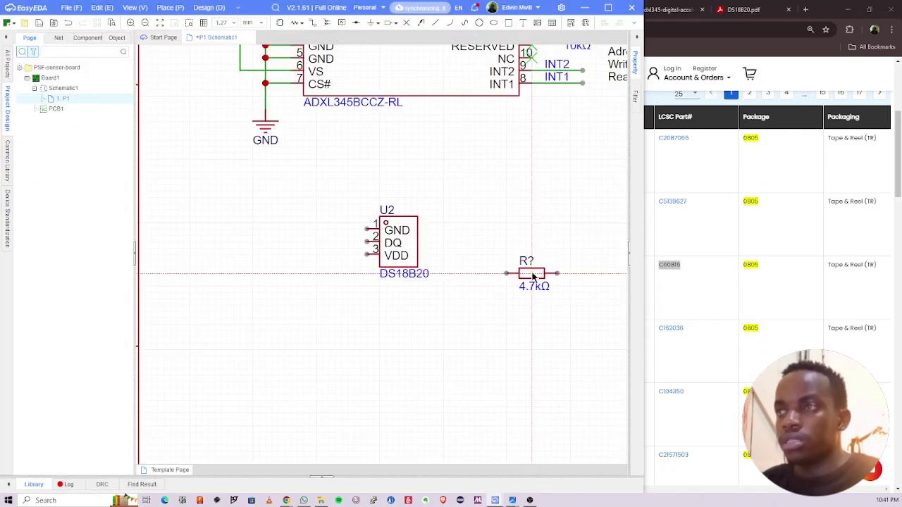
click(264, 243)
key(Escape)
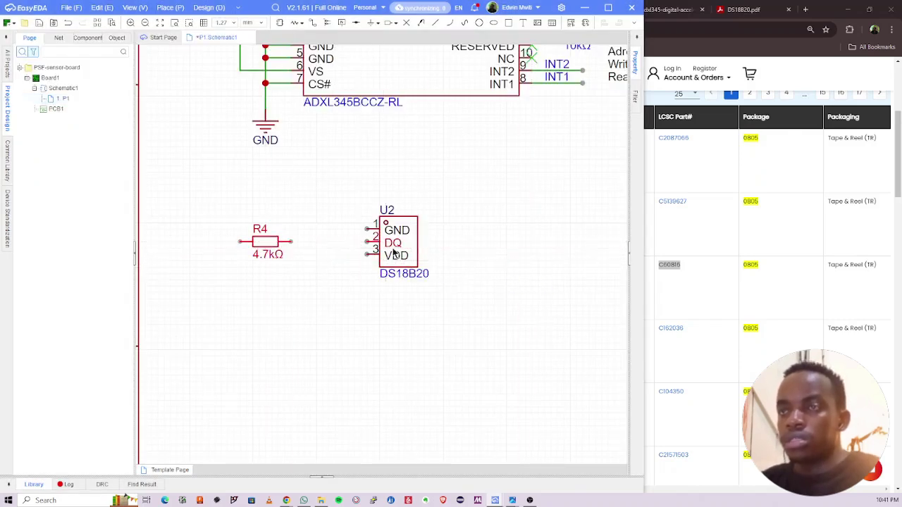
Step: Reposition the DS18B20 farther from R4 and slightly above it, keeping its pins facing the resistor
drag(393, 250, 433, 241)
key(space)
key(space)
key(space)
key(space)
click(404, 289)
right_drag(406, 232, 416, 255)
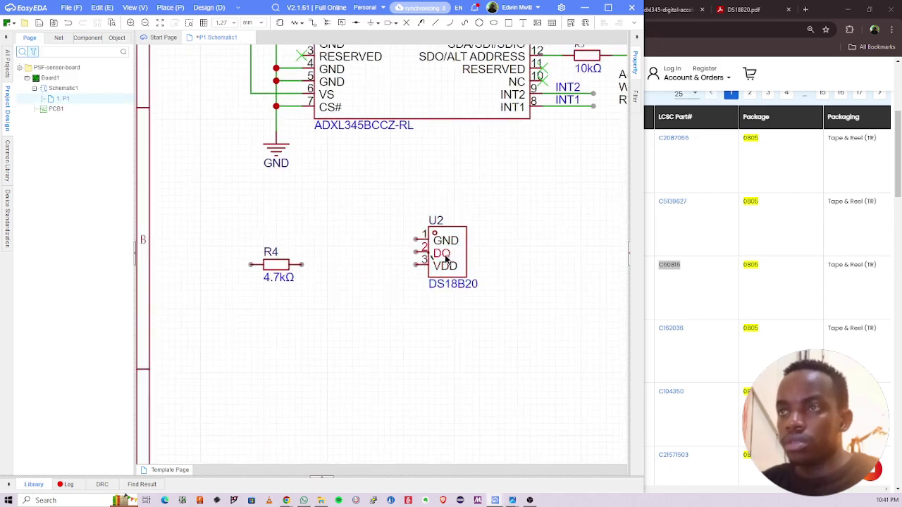
drag(446, 256, 450, 226)
click(474, 233)
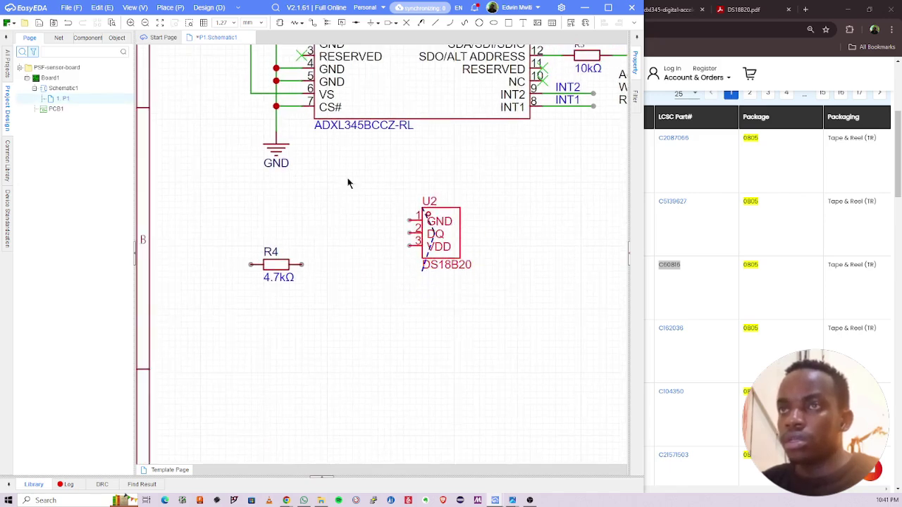
Step: Copy the ADXL345's GND symbol, rotate the copy sideways, and attach it to the DS18B20's GND pin
click(276, 150)
key(ctrl+c)
key(ctrl+v)
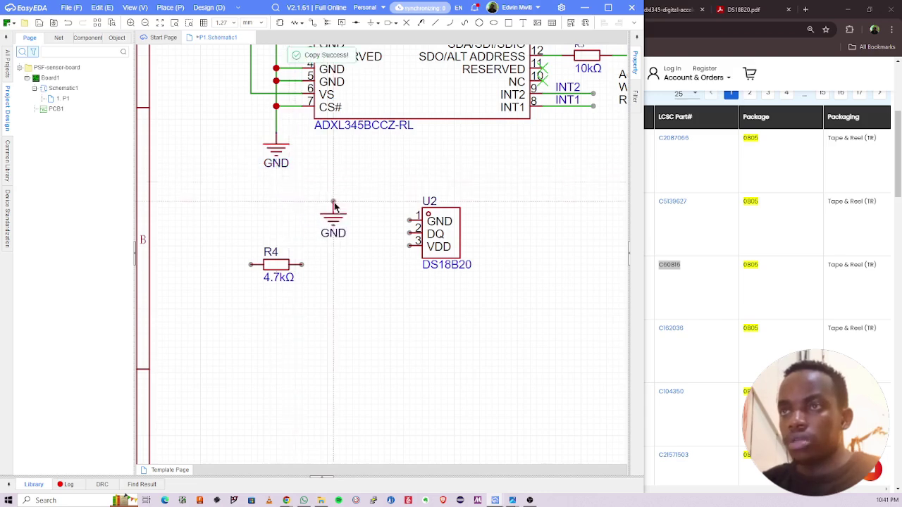
key(space)
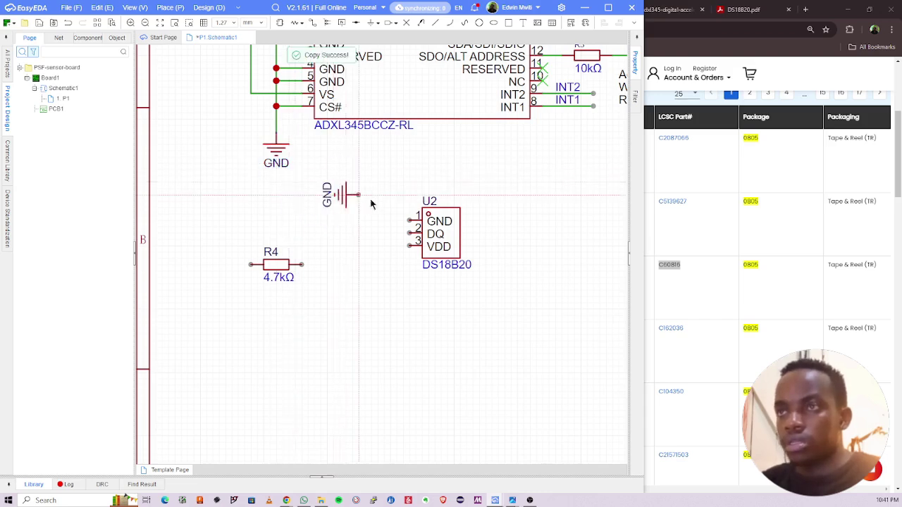
click(408, 220)
scroll(392, 234, up, 3)
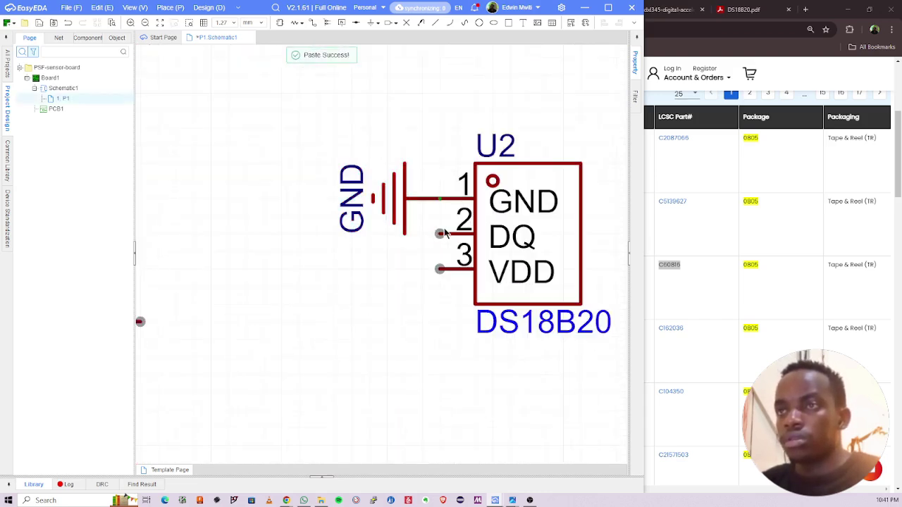
Step: Turn the DS18B20's GND symbol to point upward and move it above pin 1, connected by a wire
drag(386, 209, 332, 181)
key(space)
key(space)
key(space)
click(401, 167)
scroll(403, 169, down, 5)
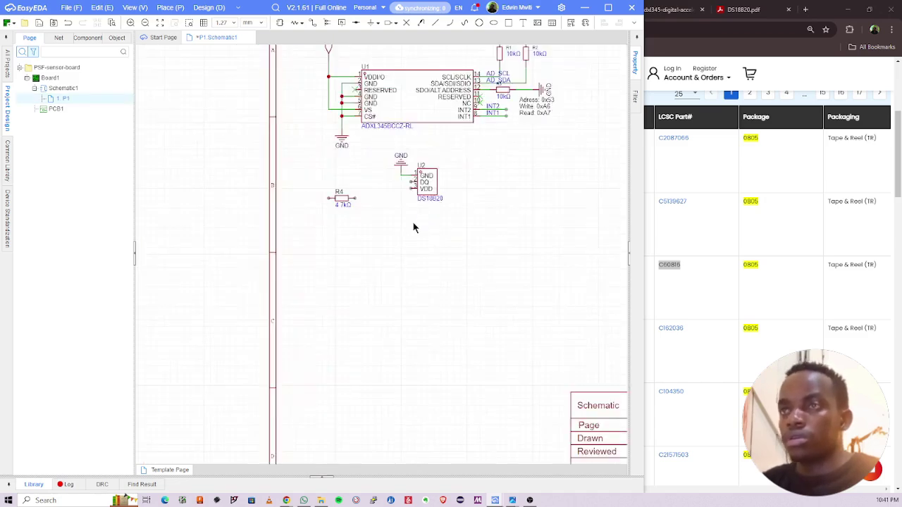
Step: Check the external-supply wiring in Figure 7 of the DS18B20 datasheet, and stand R4 vertically beside the sensor
key(alt+Tab)
click(742, 11)
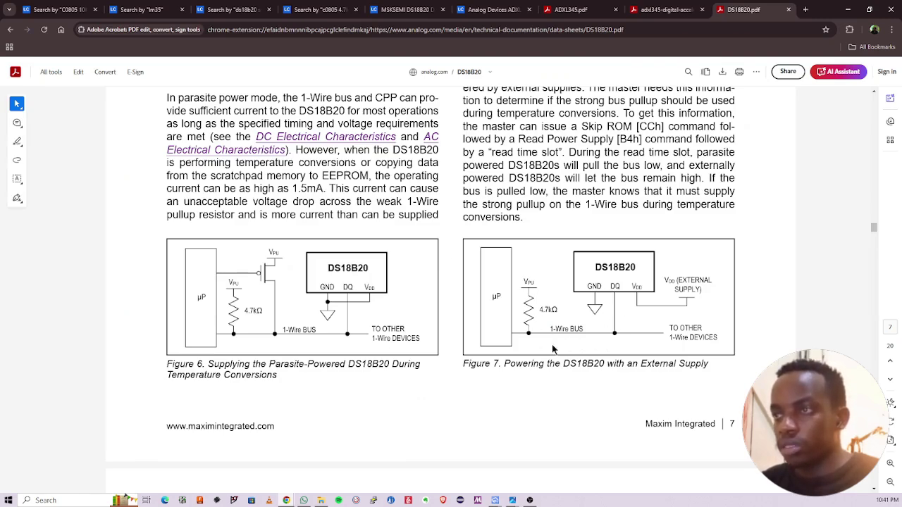
key(alt+Tab)
scroll(343, 204, up, 5)
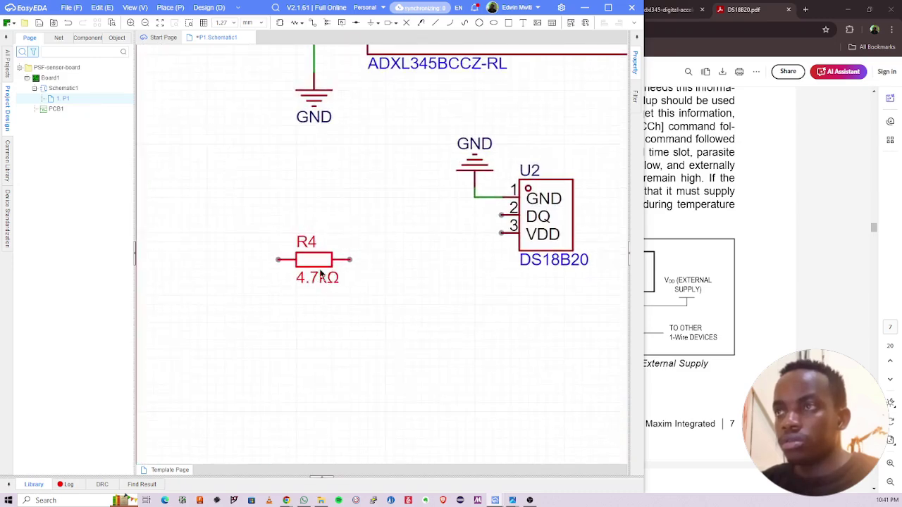
key(space)
drag(375, 209, 376, 178)
Step: Lower the DS18B20 together with its GND symbol so that the DQ pin lines up with R4's lower end
drag(362, 138, 612, 305)
drag(546, 229, 538, 300)
click(504, 243)
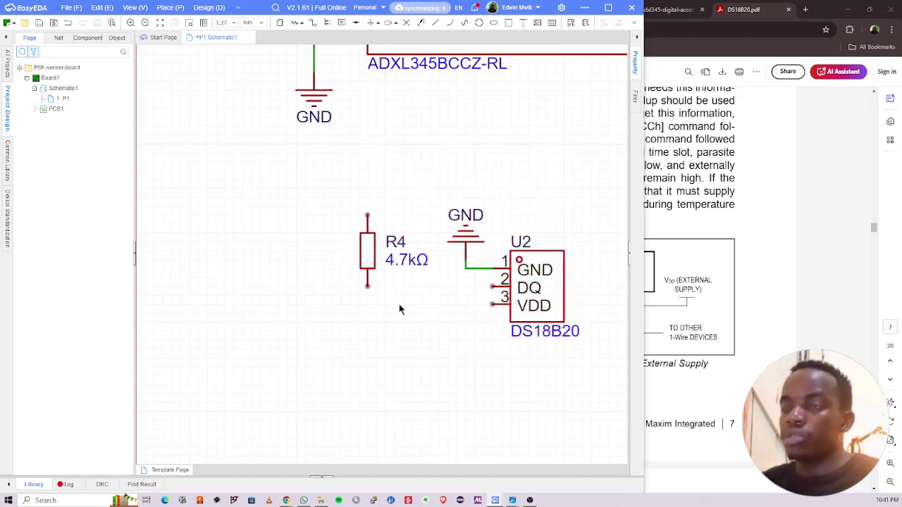
Step: Wire R4's lower end to the DS18B20's DQ pin
right_drag(399, 307, 344, 301)
key(w)
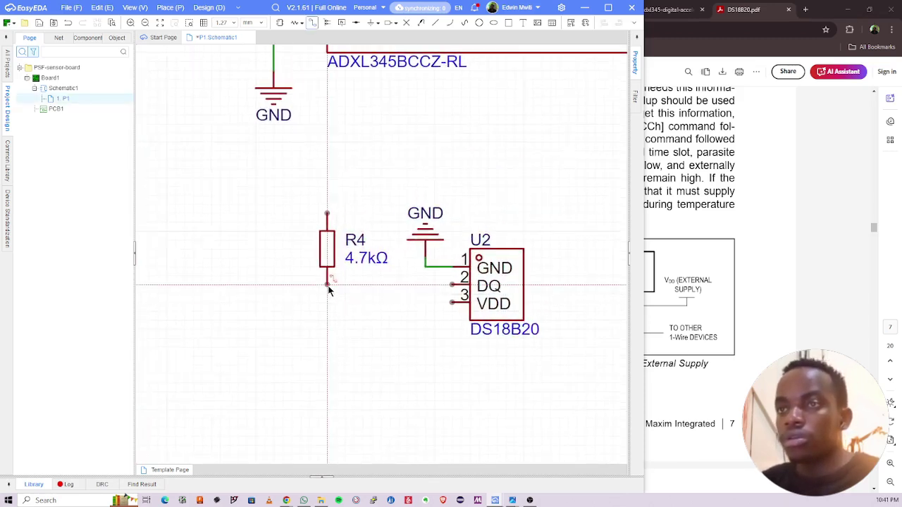
click(327, 284)
click(452, 285)
key(Escape)
Step: Copy the ADXL345's 3V3 power port and attach the copy to R4's upper end
scroll(272, 276, down, 5)
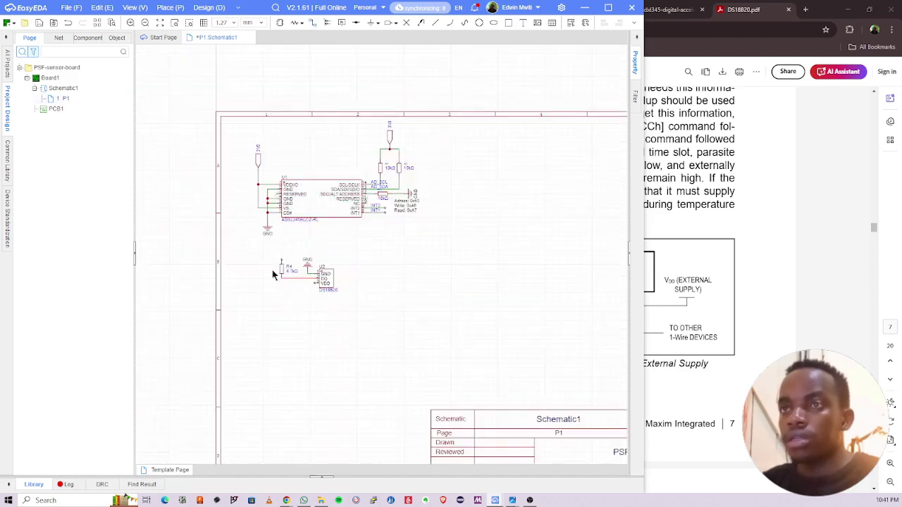
click(270, 196)
key(ctrl+c)
key(ctrl+v)
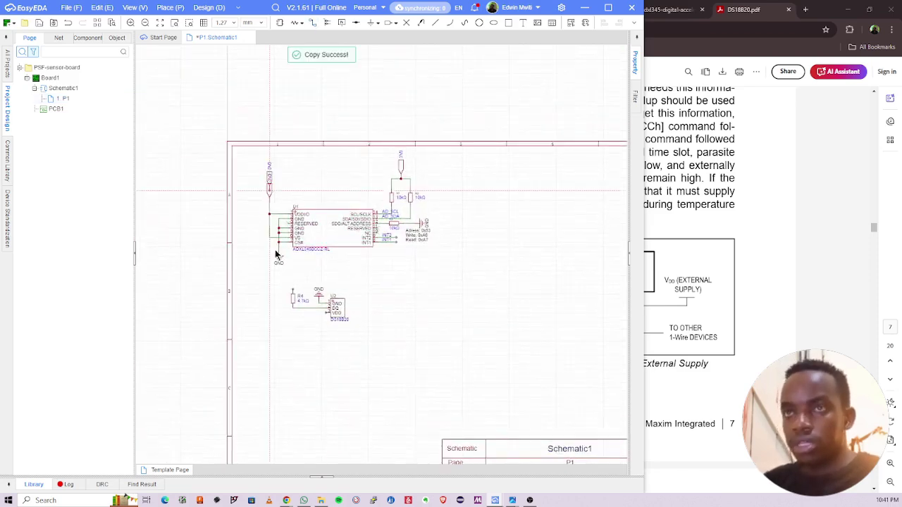
scroll(272, 293, up, 5)
click(349, 271)
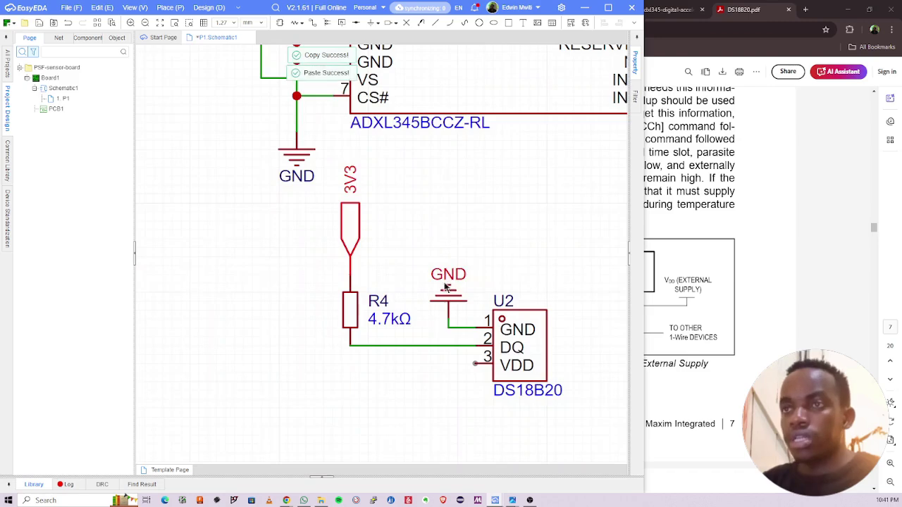
Step: Move the whole DS18B20 circuit farther down and to the right, away from the ADXL345 circuit
scroll(361, 214, down, 3)
drag(361, 209, 492, 368)
click(533, 316)
scroll(460, 374, up, 5)
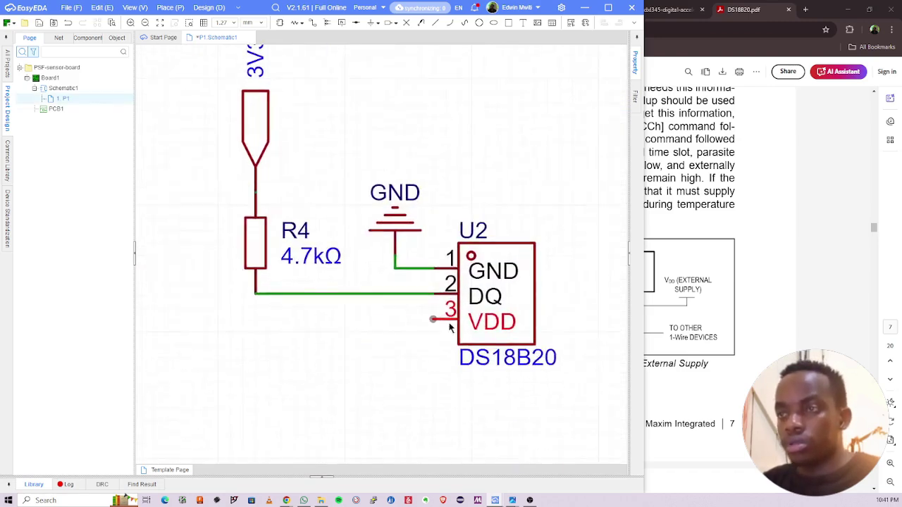
Step: Copy R4's 3V3 port, rotate the copy to horizontal, and attach it to the DS18B20's VDD pin
click(253, 163)
key(ctrl+c)
key(ctrl+v)
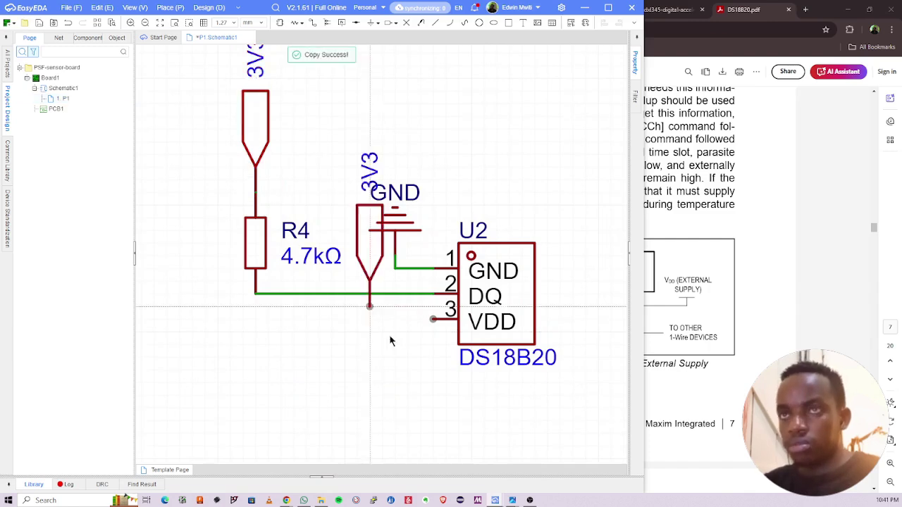
key(space)
click(425, 318)
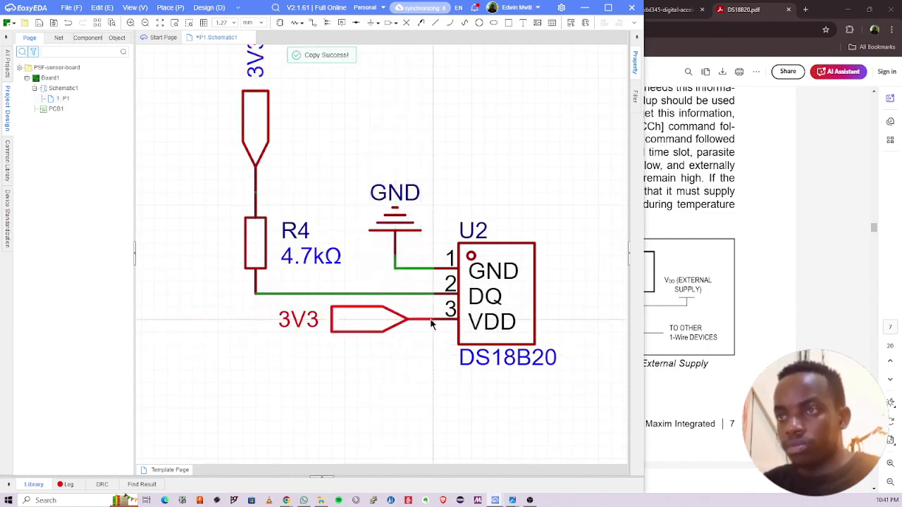
scroll(409, 402, down, 3)
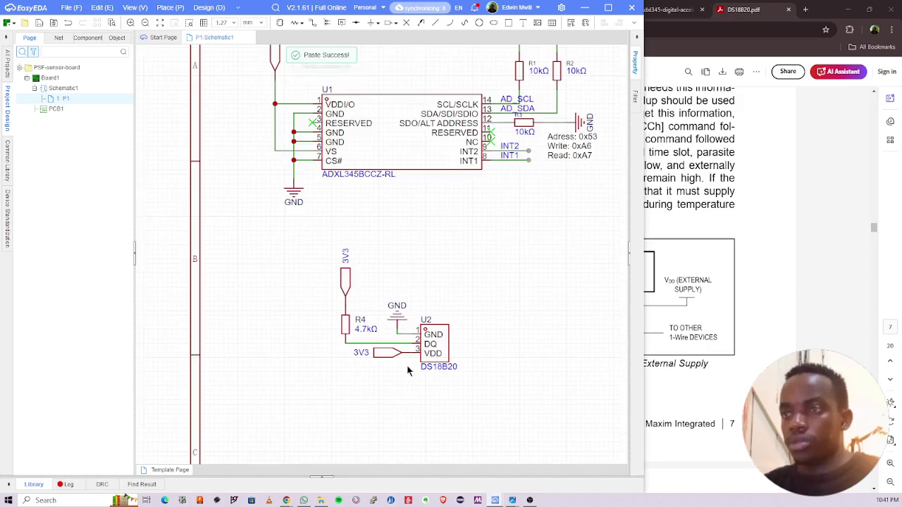
Step: Compare the wiring with Figure 7 of the DS18B20 datasheet and skim the 64-bit ROM code and Memory sections
key(alt+Tab)
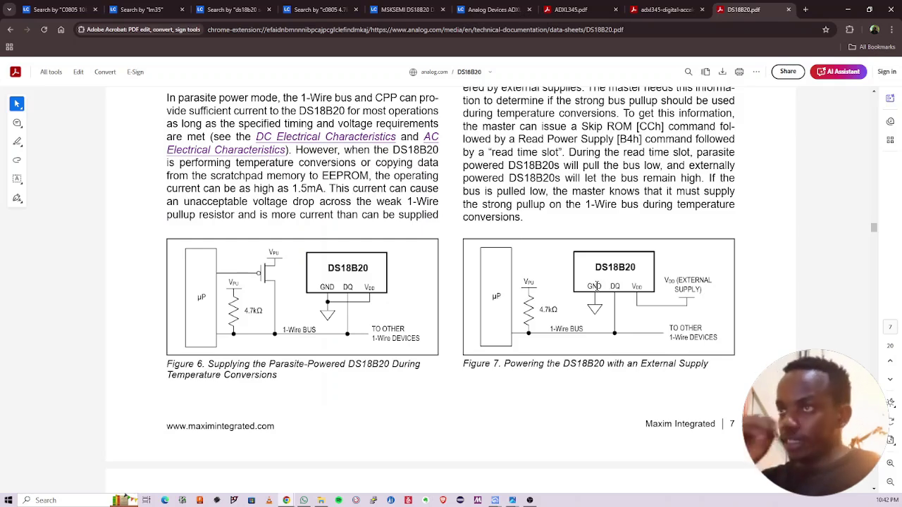
scroll(447, 315, down, 5)
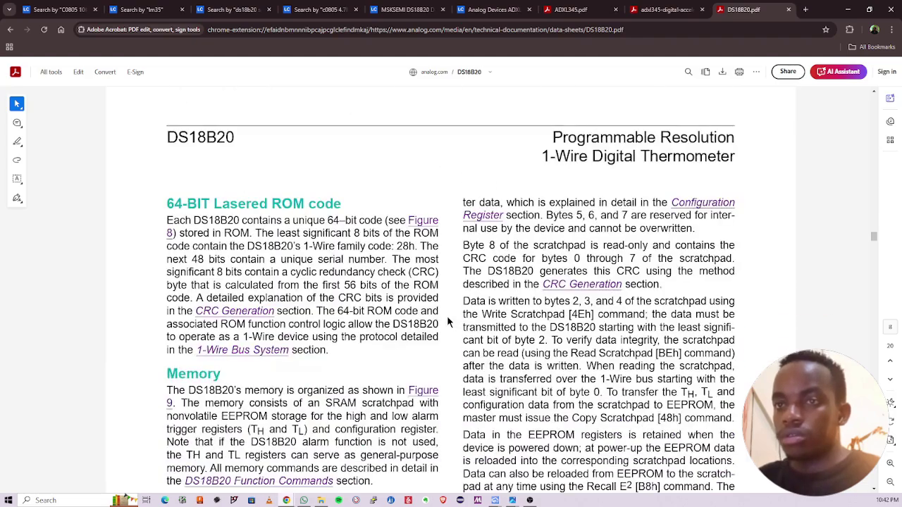
scroll(443, 322, down, 3)
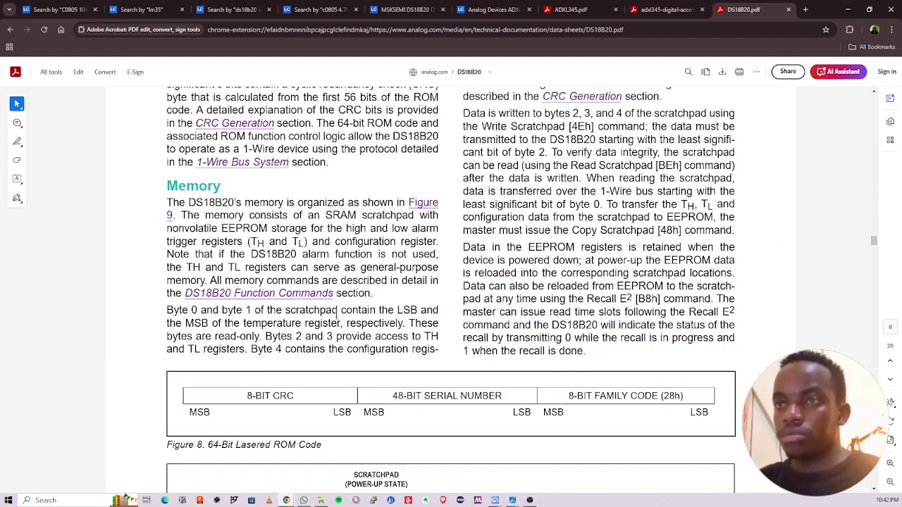
scroll(395, 338, down, 2)
scroll(437, 339, down, 2)
scroll(490, 322, up, 10)
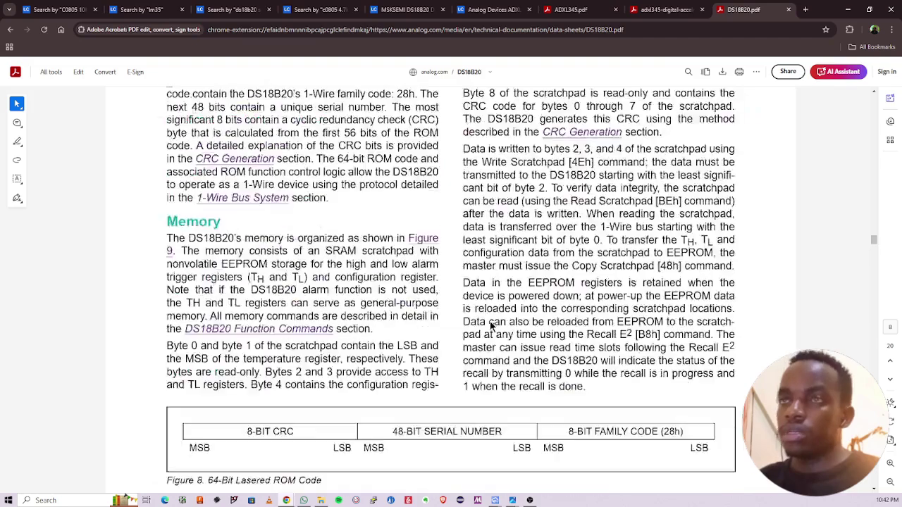
scroll(491, 326, up, 3)
Step: Review the sensors and their bus interfaces in the sensor-board.png block diagram, and return to the schematic
key(alt+Tab)
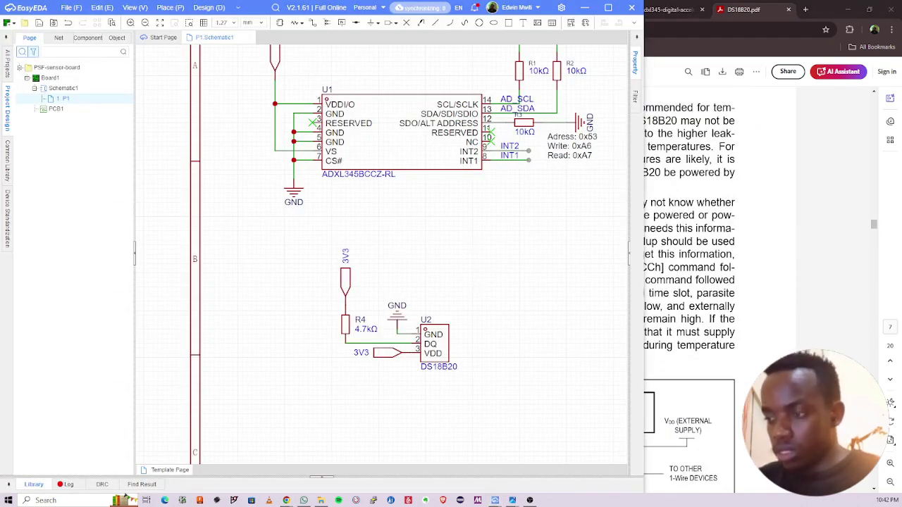
key(alt+Tab)
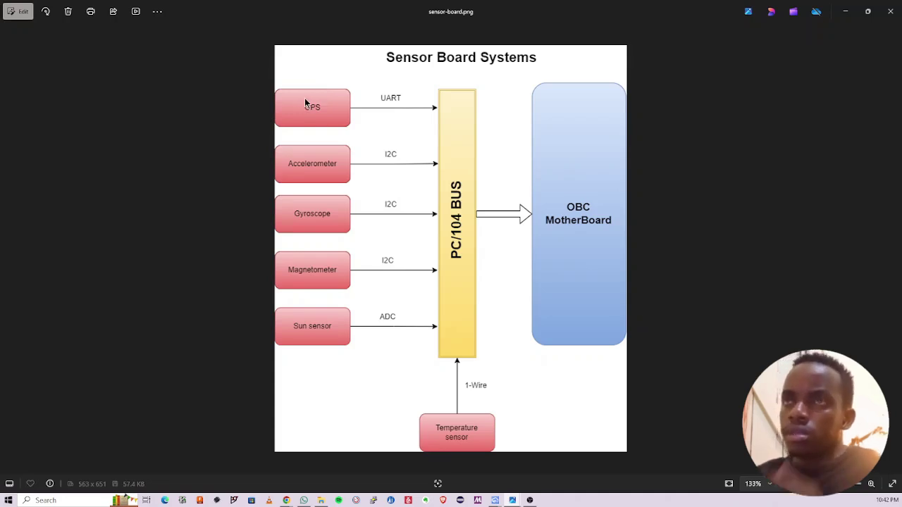
click(845, 12)
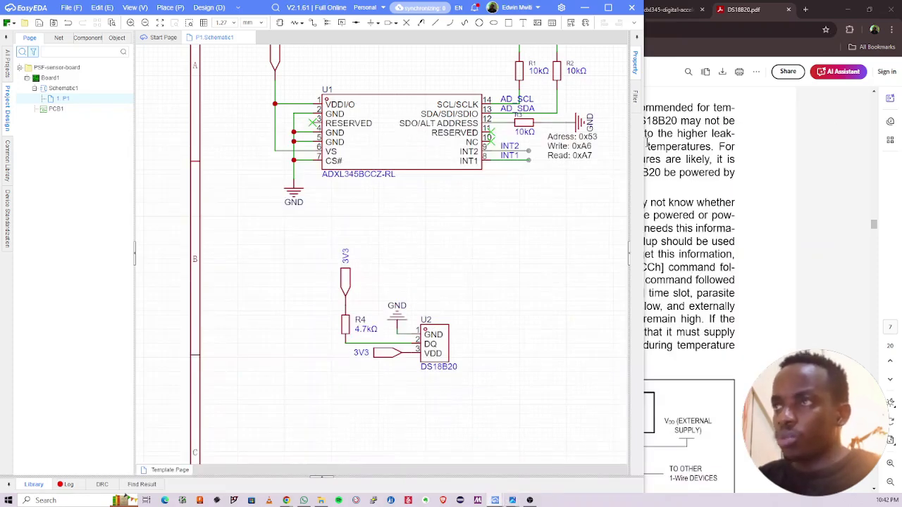
Step: Widen the EasyEDA window slightly and review the finished ADXL345 and DS18B20 circuits on the schematic page
drag(643, 141, 675, 147)
scroll(514, 232, up, 3)
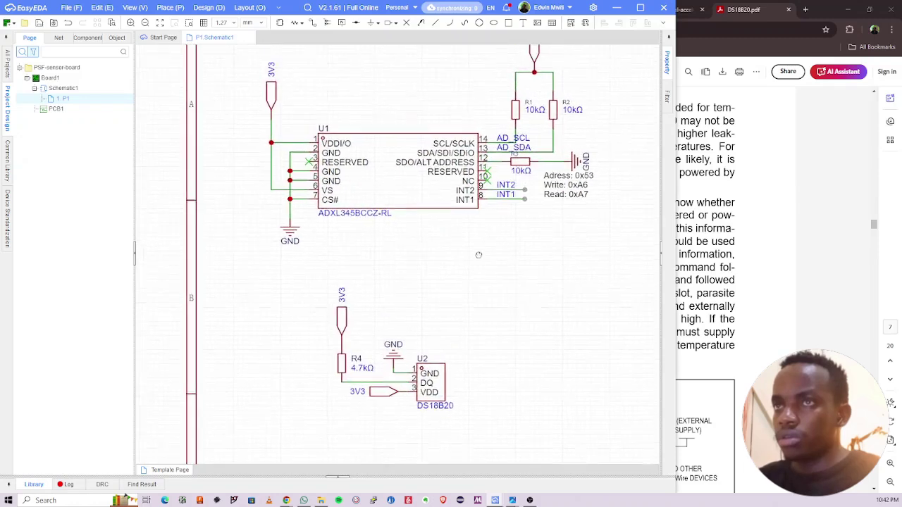
scroll(482, 270, down, 2)
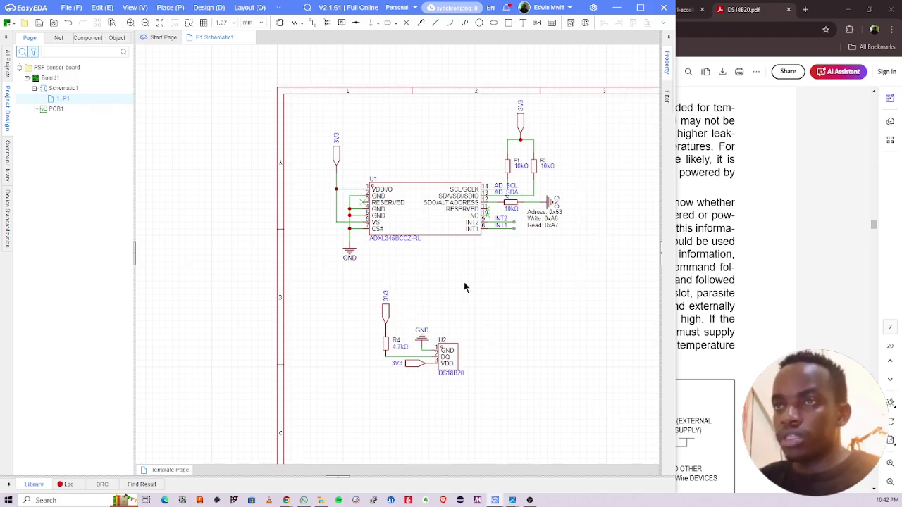
right_drag(463, 293, 392, 276)
scroll(391, 271, down, 2)
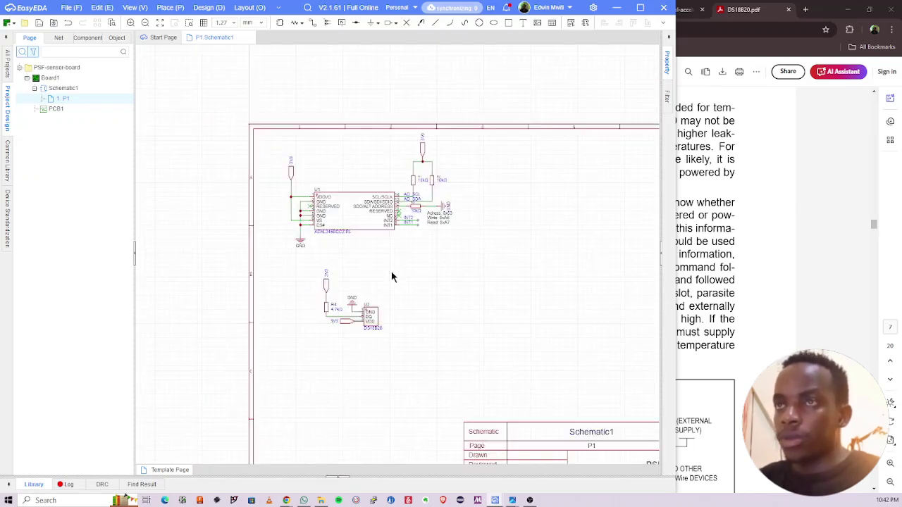
scroll(392, 270, up, 2)
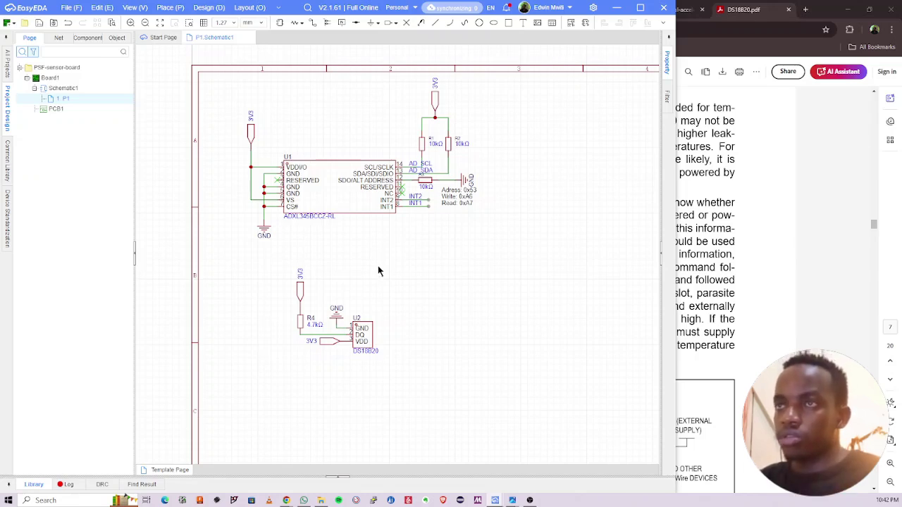
right_drag(387, 256, 384, 255)
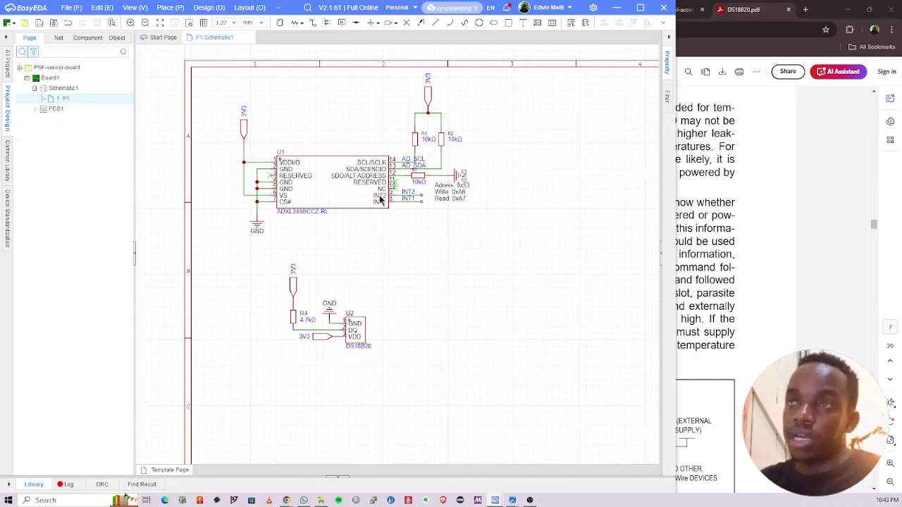
scroll(381, 200, up, 3)
right_drag(383, 210, 447, 249)
scroll(445, 249, down, 1)
right_drag(374, 271, 359, 264)
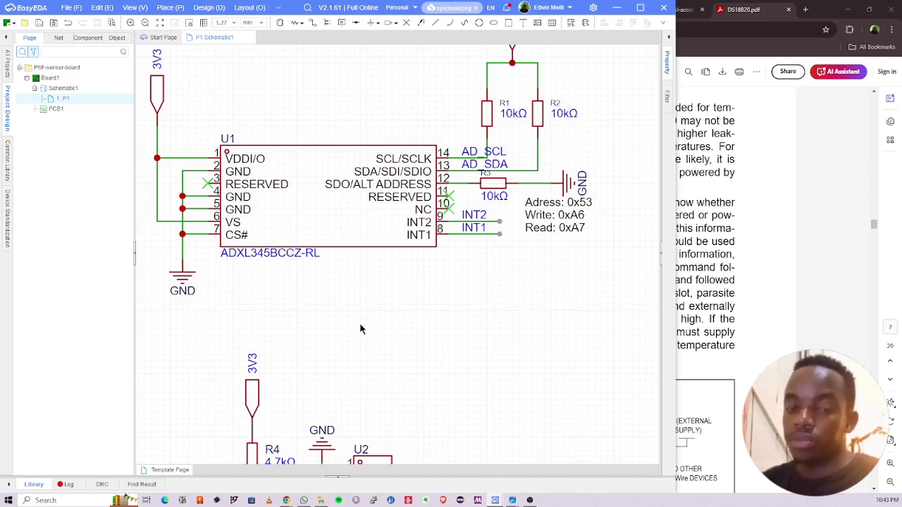
right_drag(359, 329, 338, 314)
scroll(339, 316, down, 1)
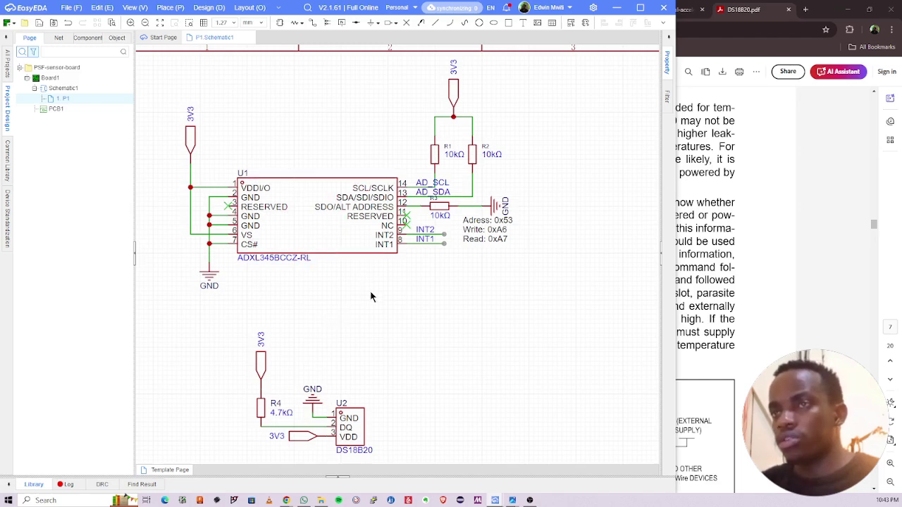
right_drag(322, 312, 311, 307)
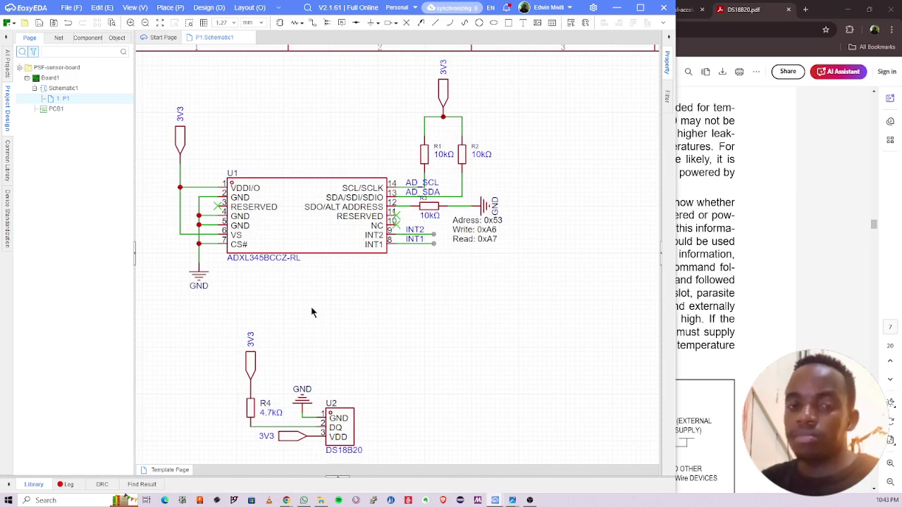
right_drag(439, 307, 432, 270)
scroll(396, 269, up, 2)
scroll(432, 271, down, 2)
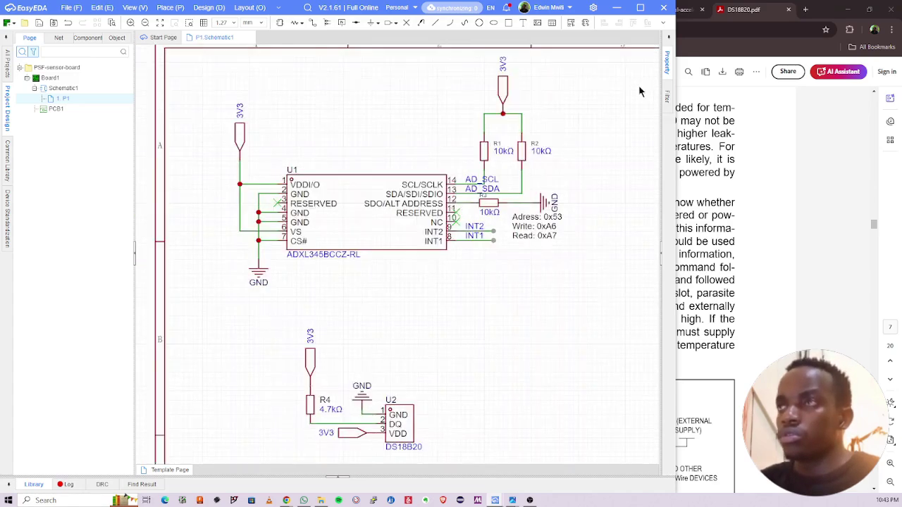
Step: Switch to the LCSC parts search in the browser and search for "neo 8m"
click(707, 43)
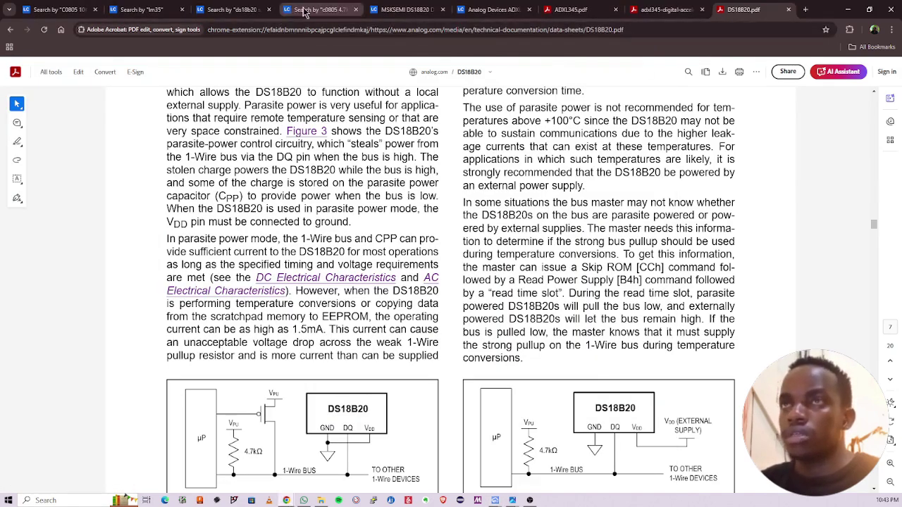
click(307, 10)
double_click(355, 75)
drag(356, 75, 279, 78)
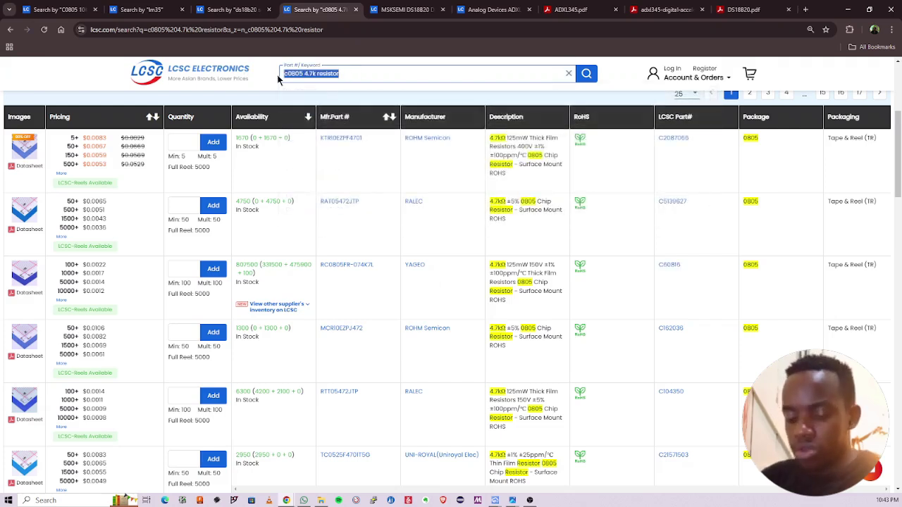
text(neo 8m)
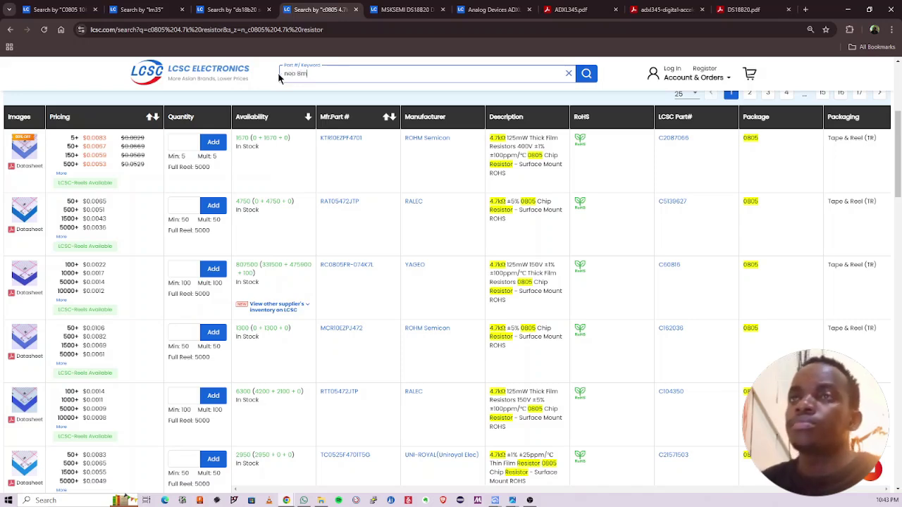
key(Return)
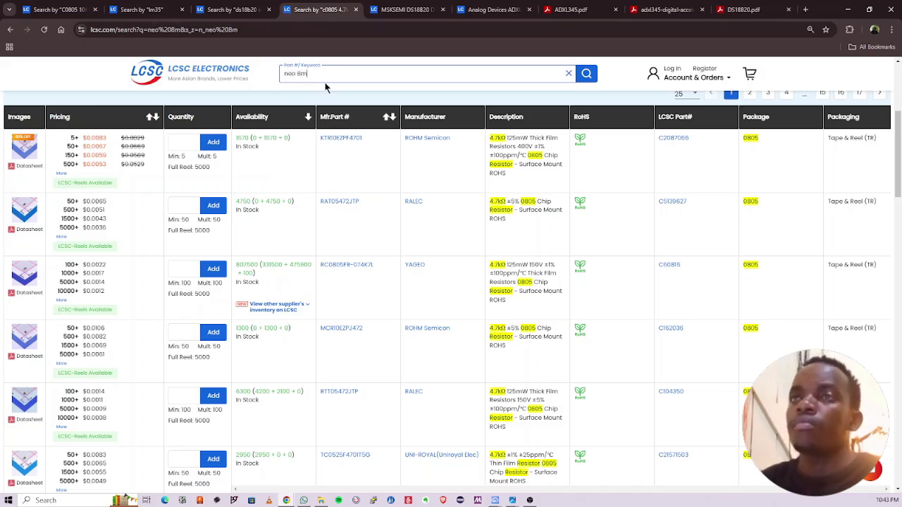
Step: Look through the "neo 8m" results, checking the images, part numbers, prices and availability of the NEO modules
scroll(267, 233, down, 5)
scroll(266, 239, down, 4)
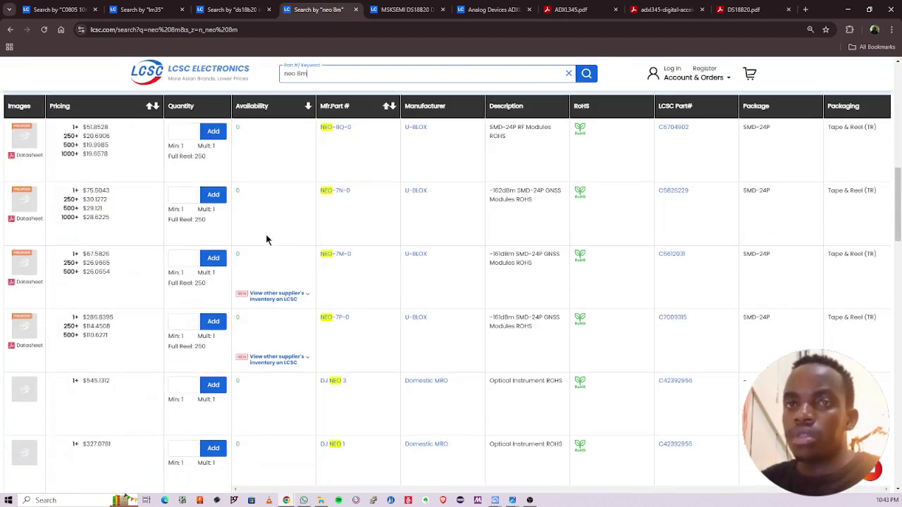
mouse_move(18, 137)
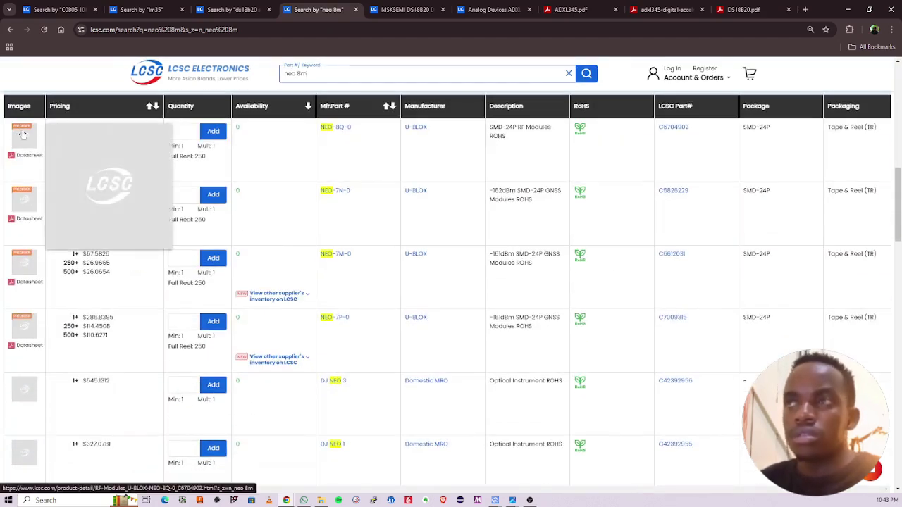
scroll(38, 287, down, 1)
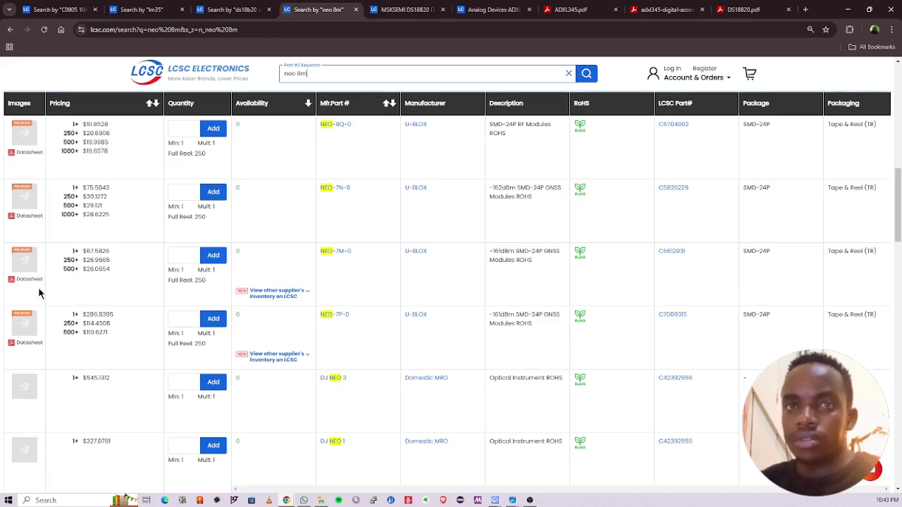
mouse_move(39, 289)
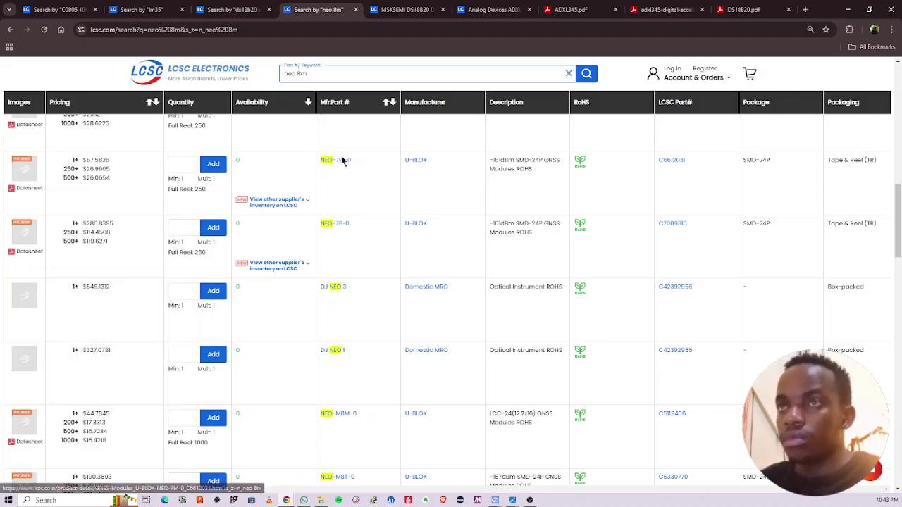
scroll(324, 248, up, 3)
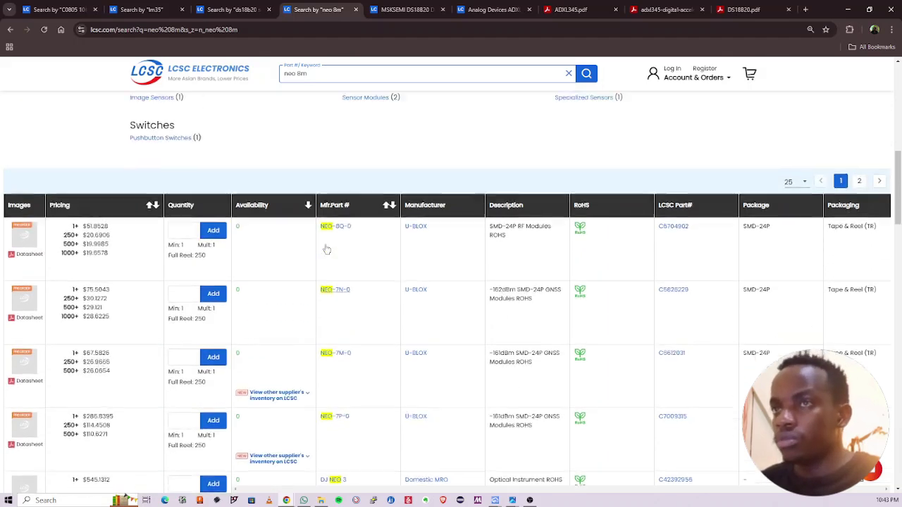
scroll(325, 250, down, 7)
scroll(325, 250, down, 15)
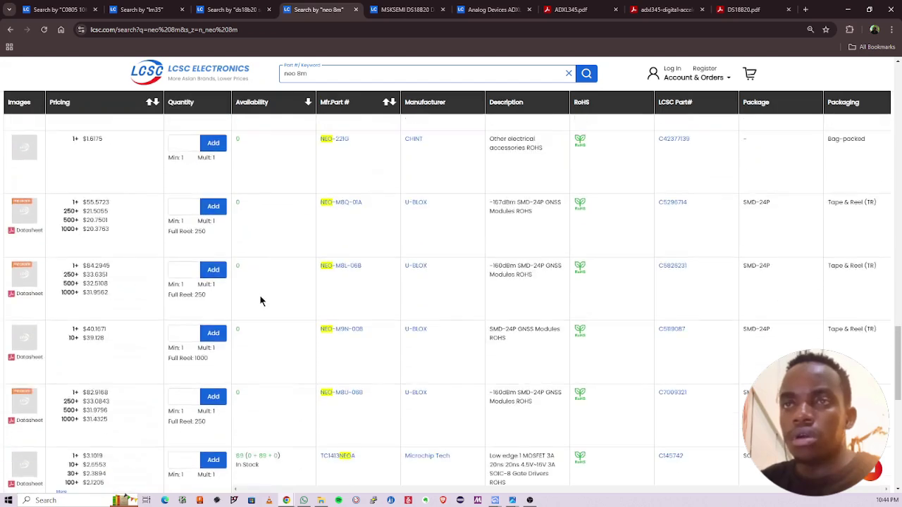
scroll(260, 300, up, 3)
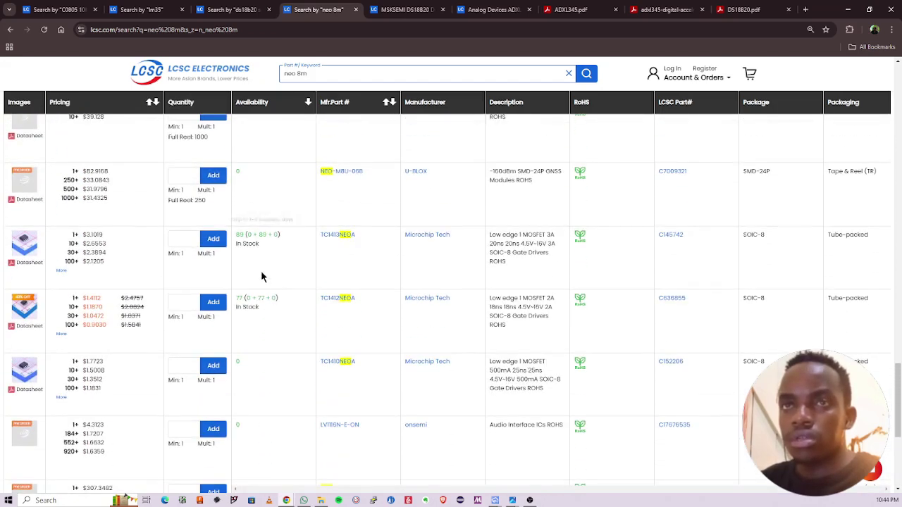
mouse_move(21, 308)
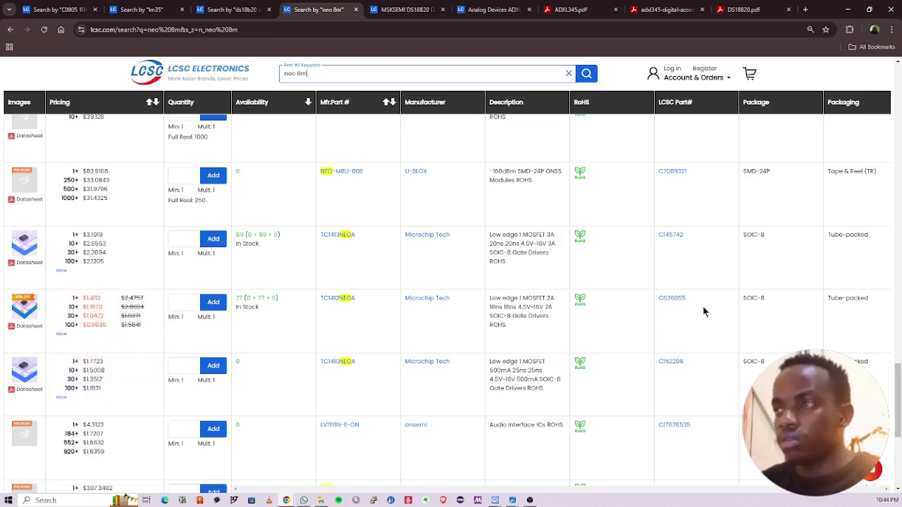
scroll(256, 304, up, 2)
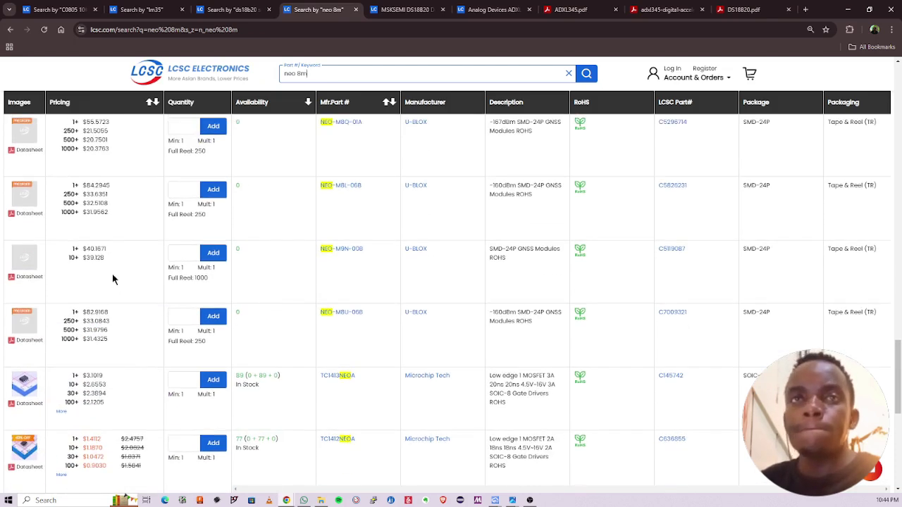
scroll(112, 273, up, 5)
scroll(122, 279, up, 4)
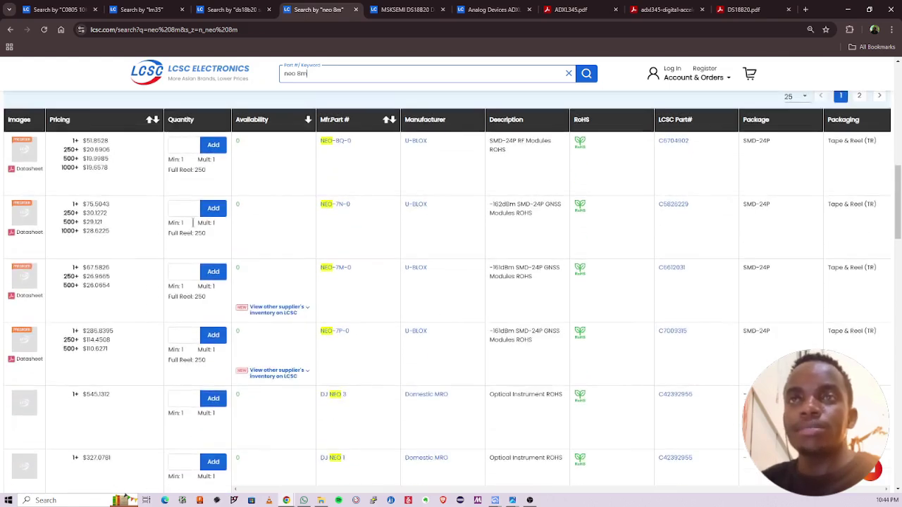
Step: Change the parts search to "neo 6m" and run it
click(305, 74)
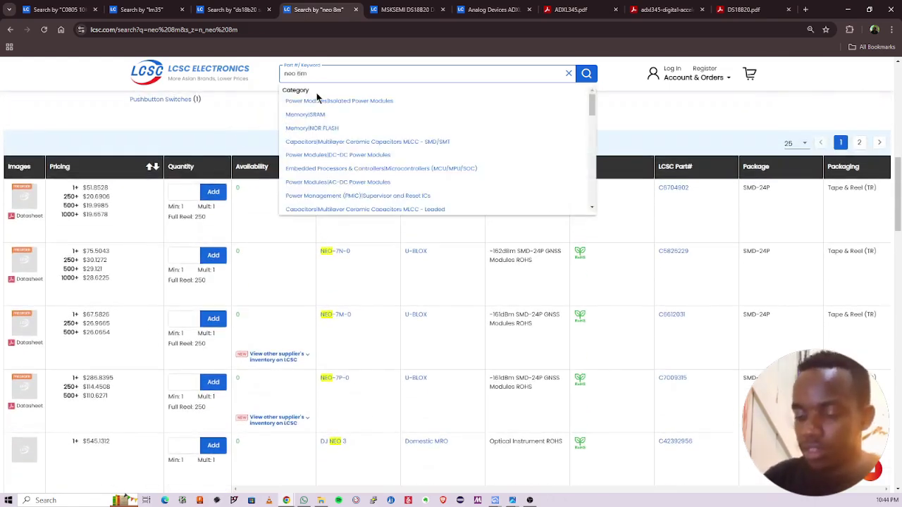
text(6)
key(Return)
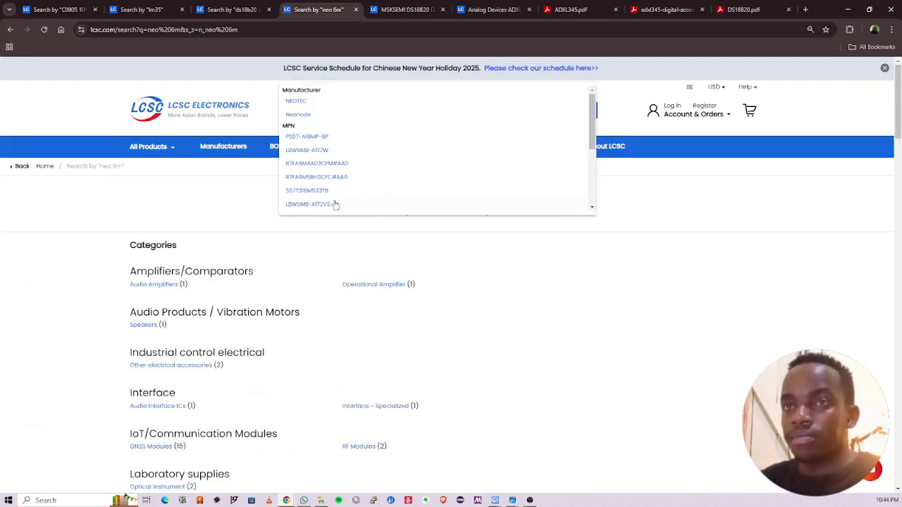
Step: Look through the "neo 6m" results for a matching GNSS module, checking part numbers, product images and availability
scroll(318, 292, down, 3)
scroll(628, 202, up, 3)
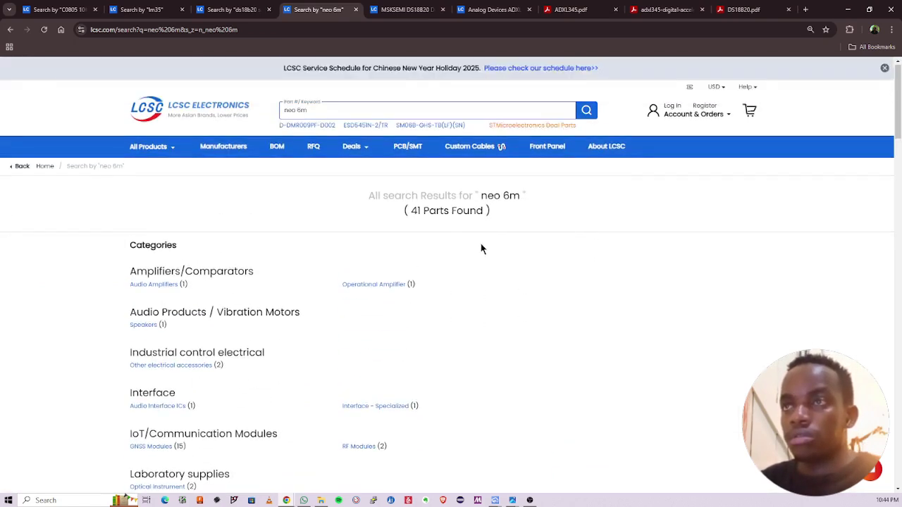
scroll(482, 247, down, 12)
scroll(138, 219, up, 3)
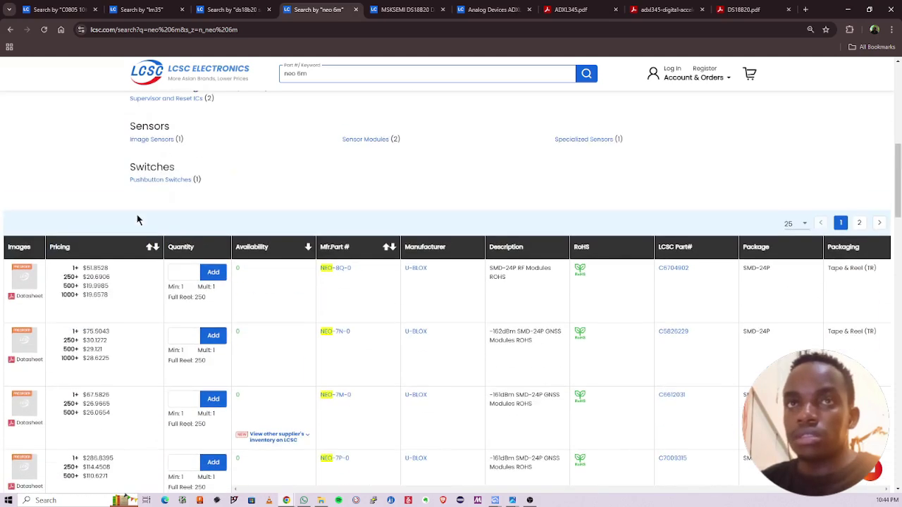
scroll(33, 275, down, 5)
scroll(33, 275, down, 1)
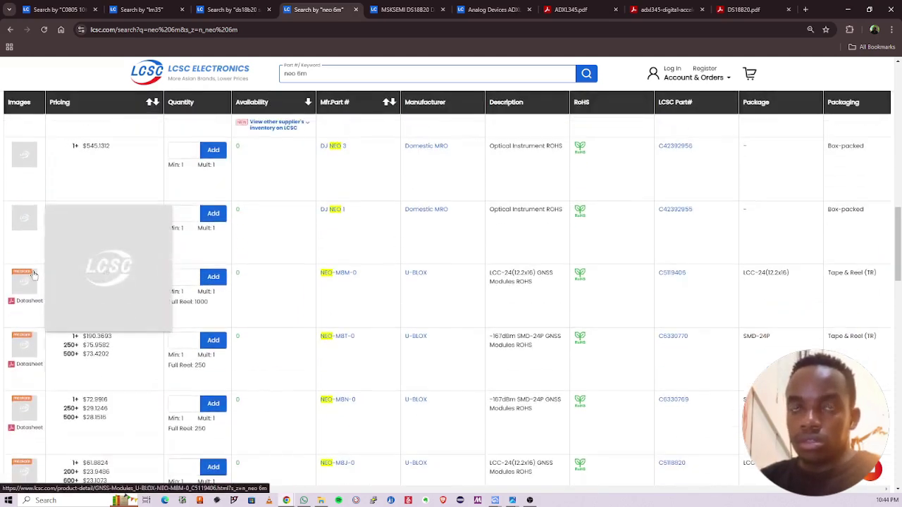
scroll(33, 262, down, 5)
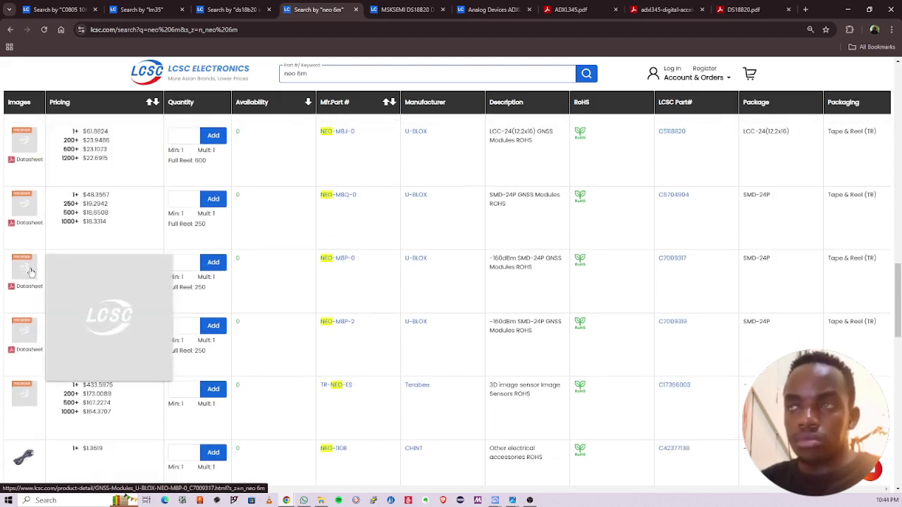
scroll(31, 272, down, 3)
scroll(25, 269, up, 10)
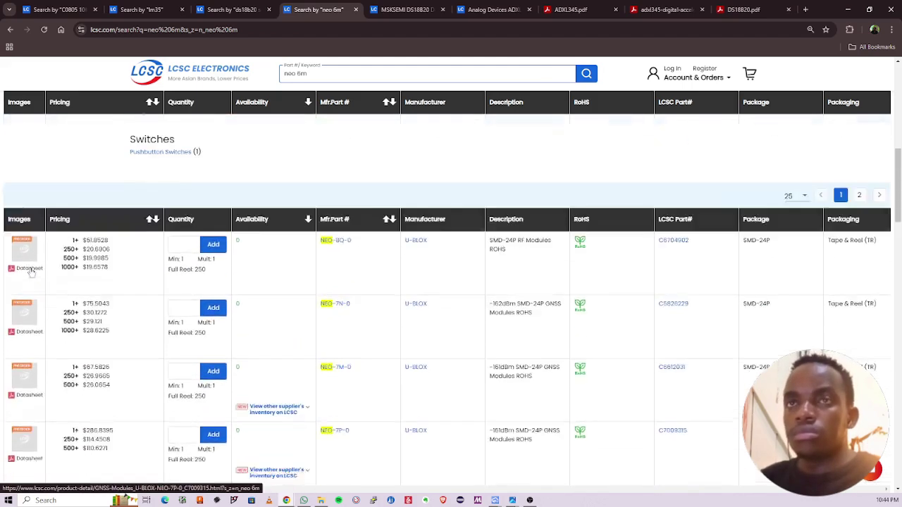
scroll(13, 267, up, 5)
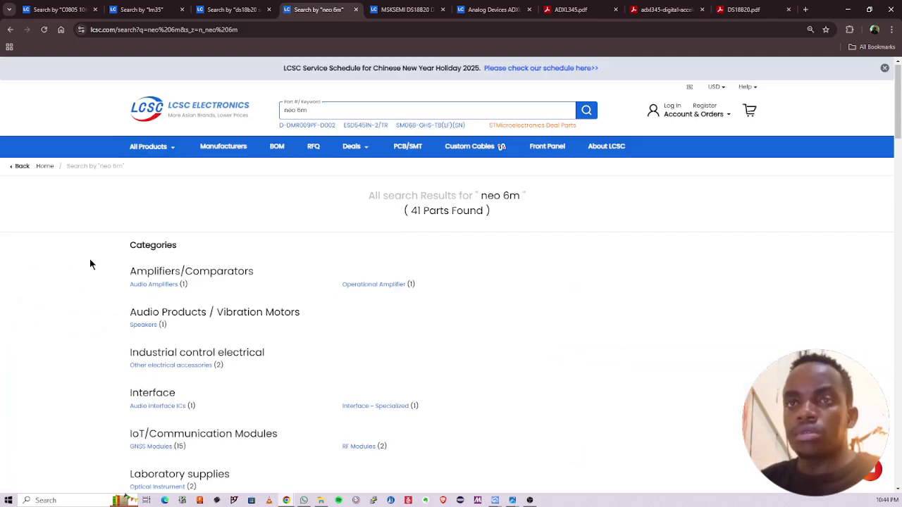
Step: Extend the search term to "neo 6m gps" and run the search again
click(299, 110)
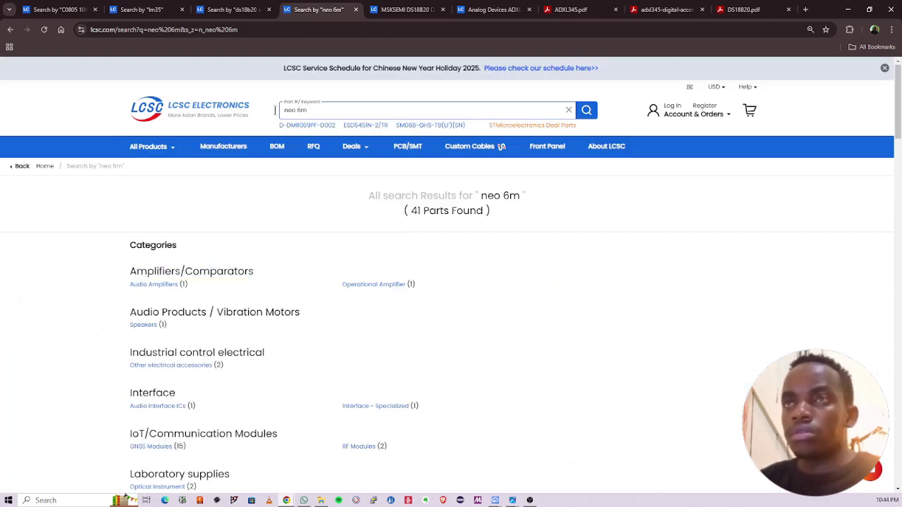
drag(274, 110, 339, 109)
click(340, 111)
text(gps)
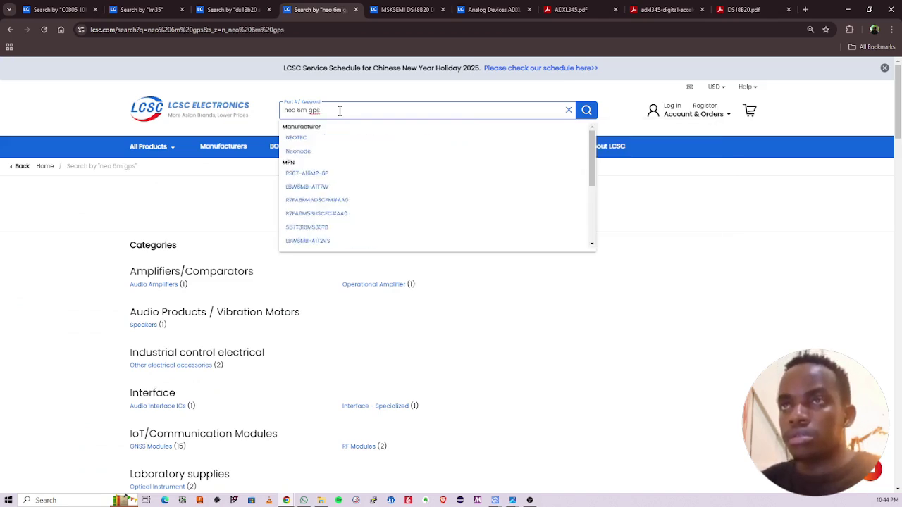
click(587, 110)
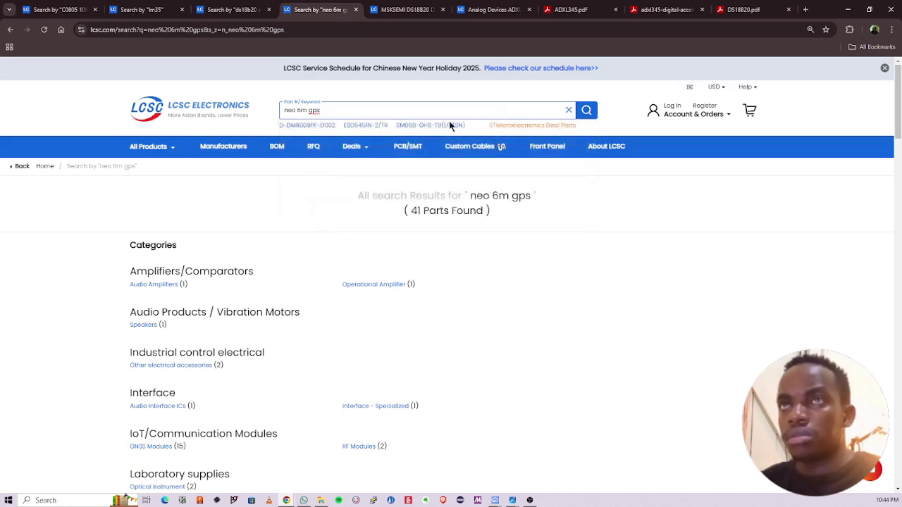
Step: Open the LCSC home page in a new browser tab, search for "neo6m gps" and look at the first listed parts
right_click(201, 105)
click(236, 116)
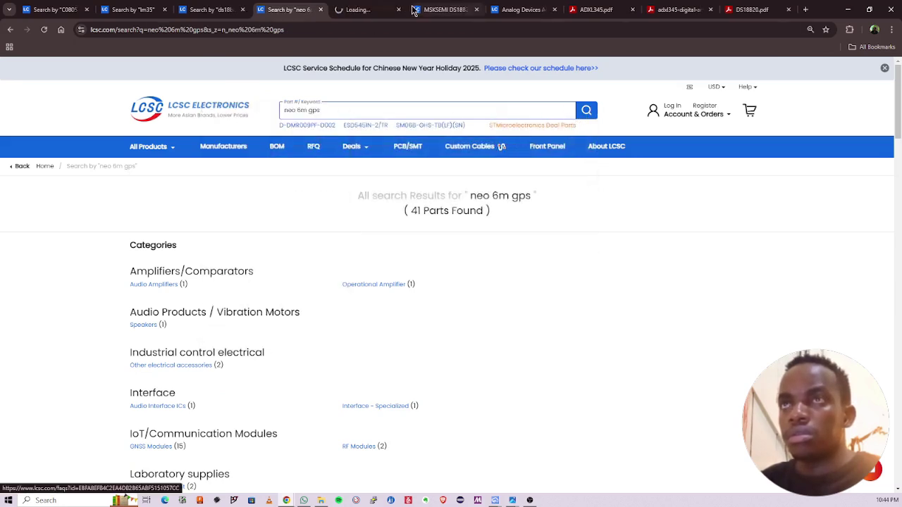
click(366, 11)
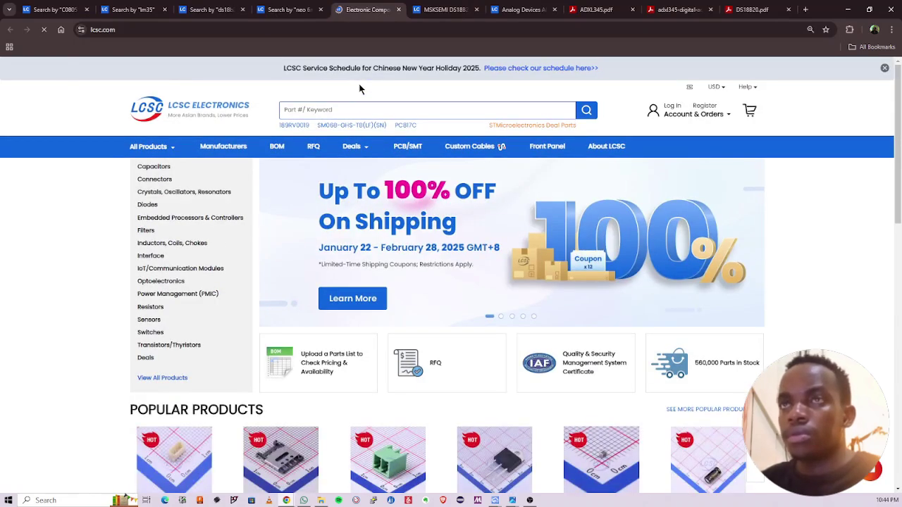
click(328, 104)
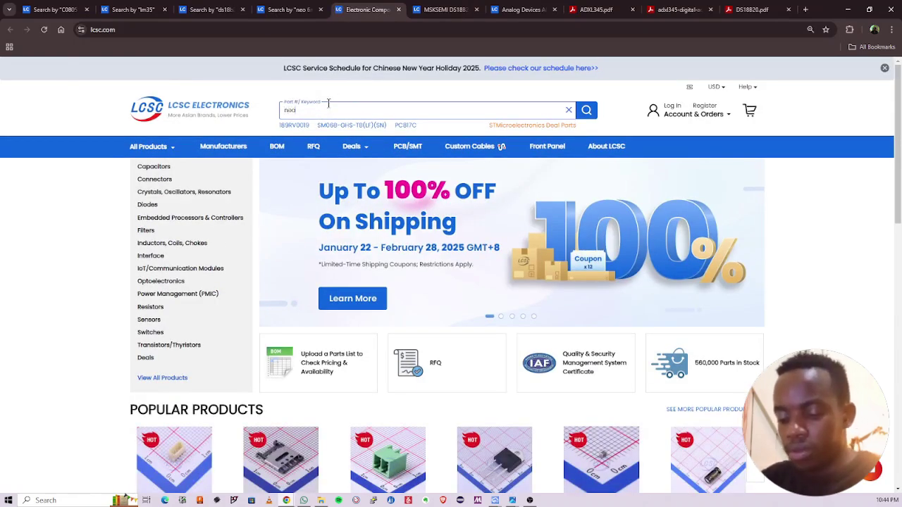
text(neo)
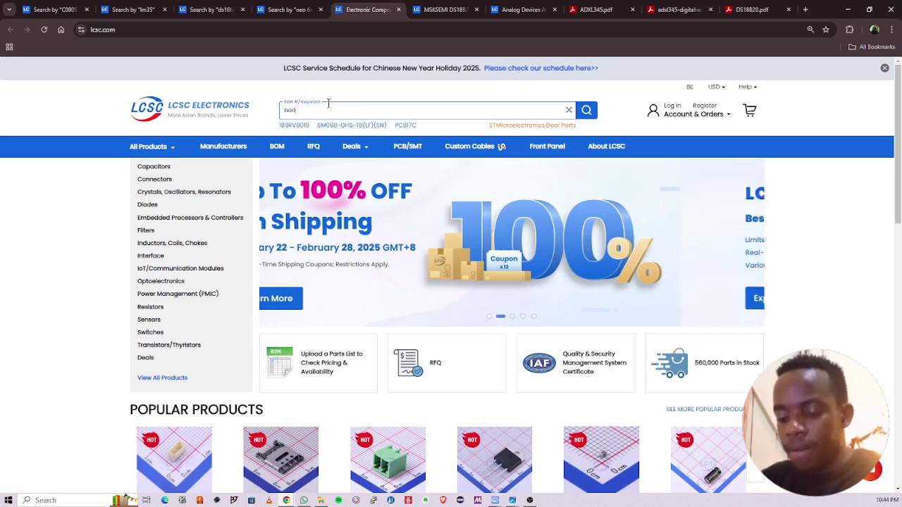
text(6m gps)
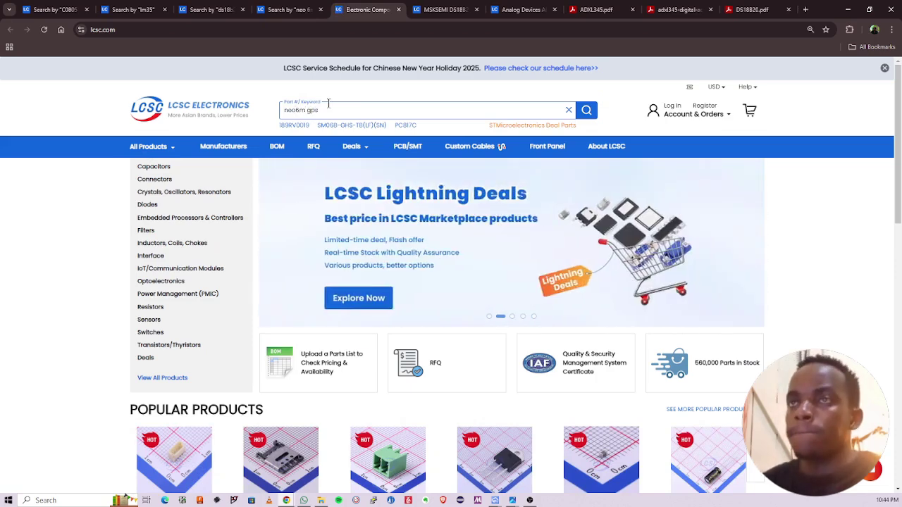
key(Return)
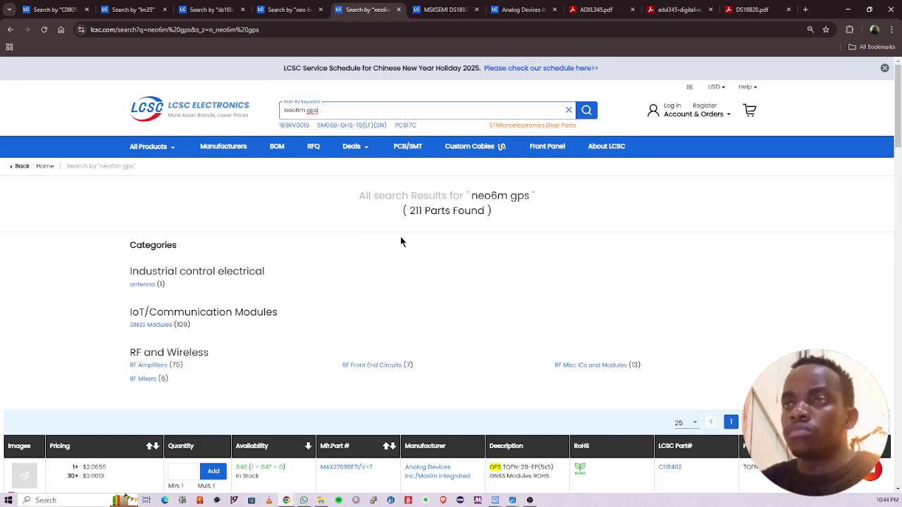
scroll(400, 242, down, 5)
scroll(50, 278, up, 1)
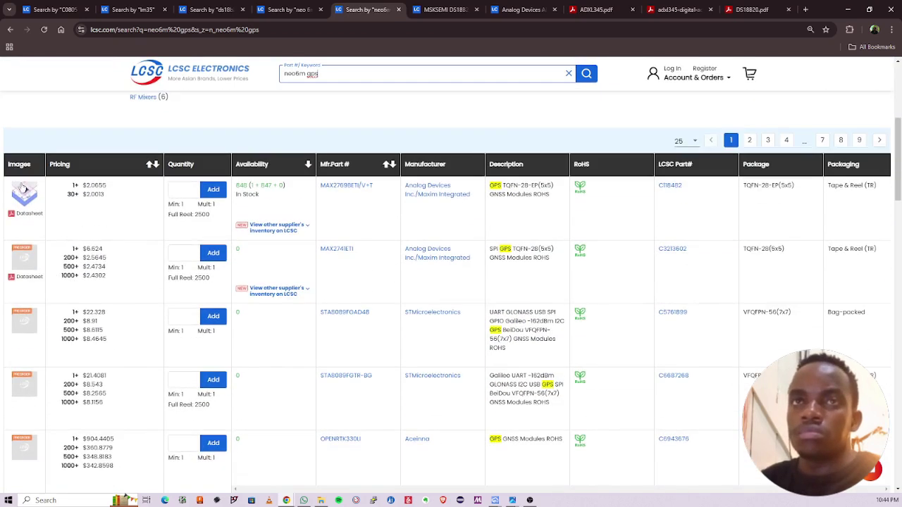
Step: Look through the "neo6m gps" search results for a suitable GPS module, checking part numbers, manufacturers and availability
mouse_move(23, 189)
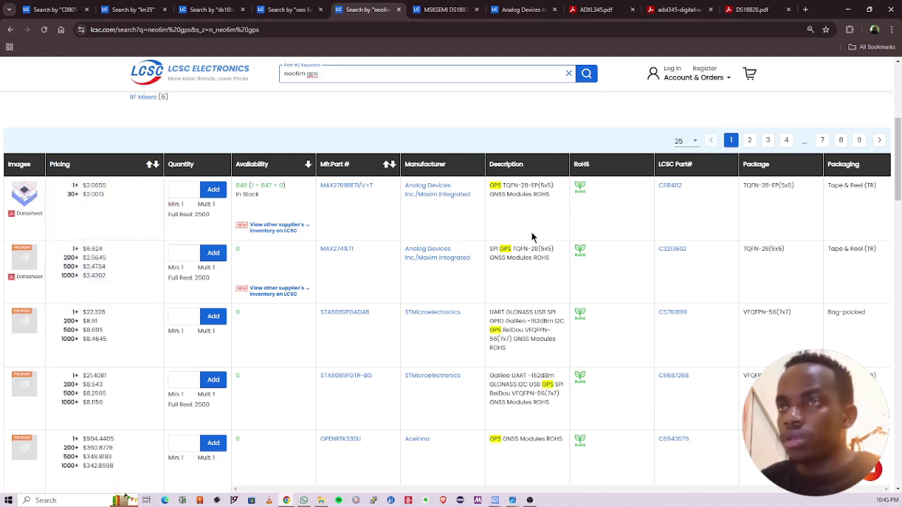
scroll(528, 238, down, 1)
scroll(137, 285, down, 6)
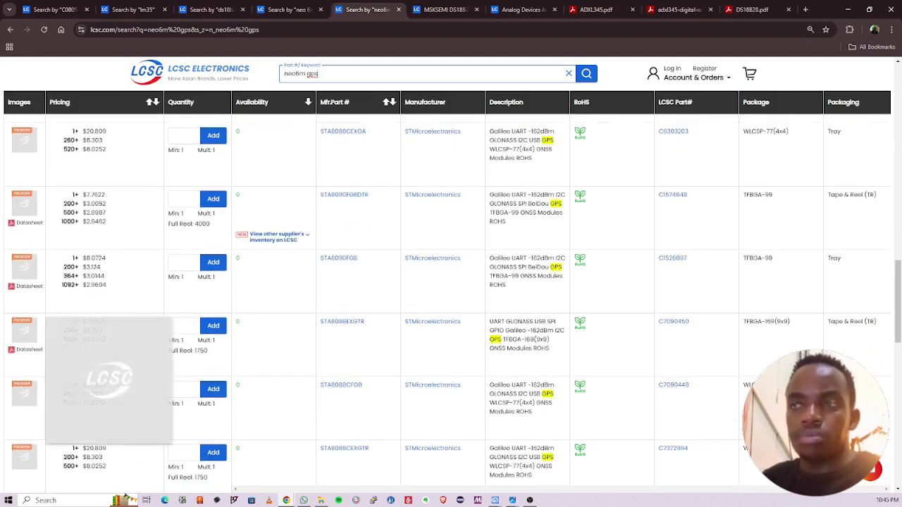
scroll(28, 328, down, 1)
scroll(39, 338, down, 8)
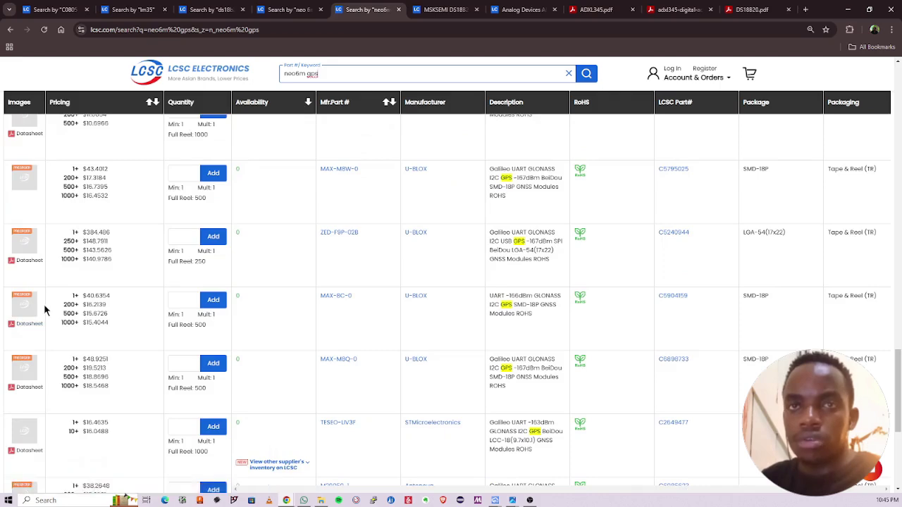
scroll(43, 307, up, 10)
scroll(43, 310, up, 2)
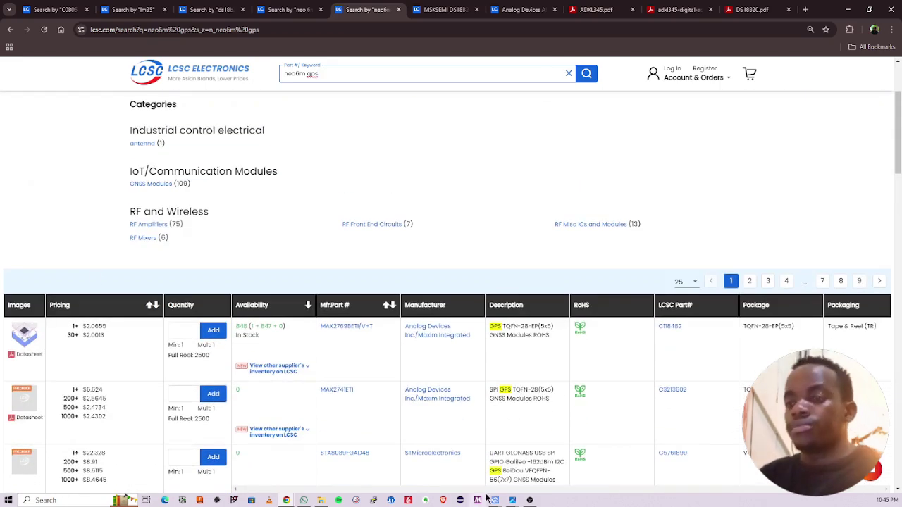
Step: View the sensor-board.png block diagram to check which sensors the board needs, then return to the LCSC search page
mouse_move(494, 500)
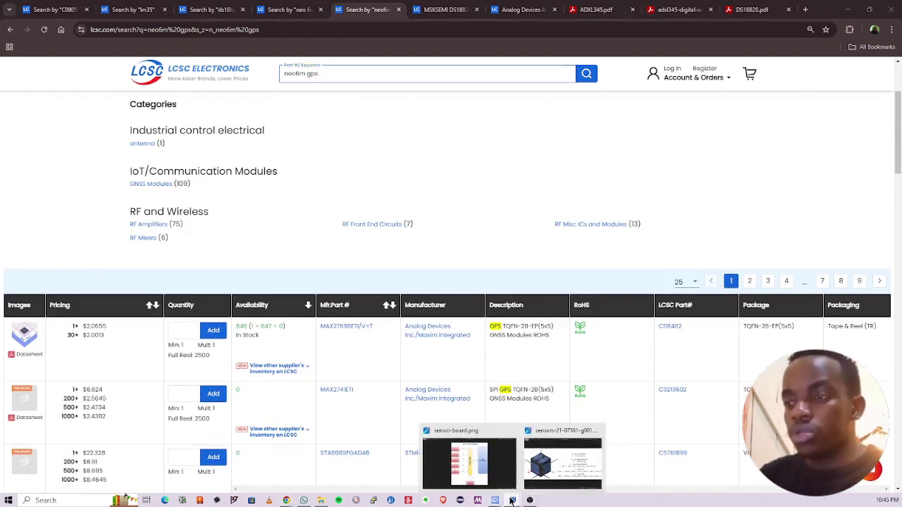
click(469, 464)
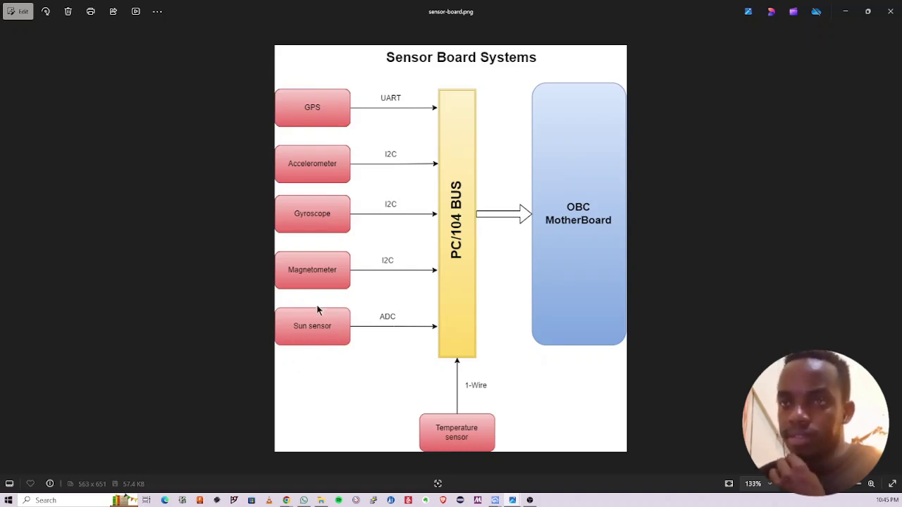
click(845, 11)
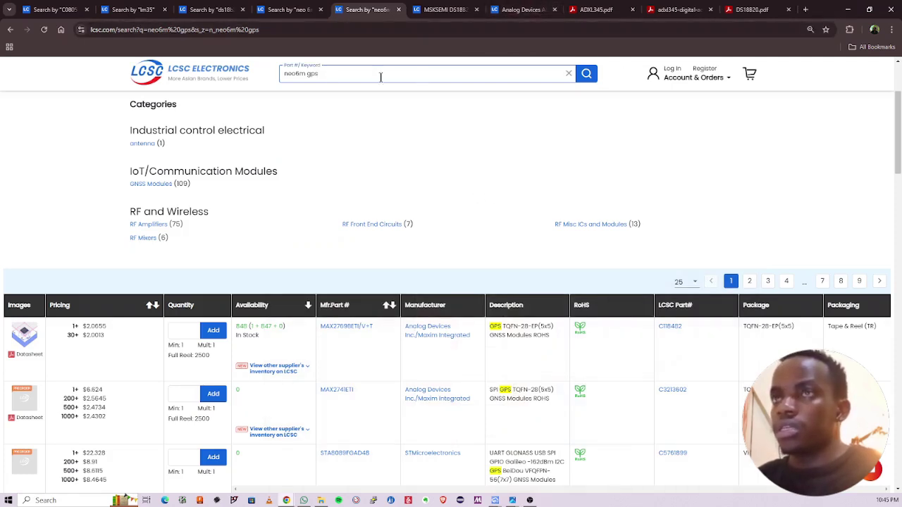
Step: Search LCSC for "TEMT6000" and copy the LCSC part number C94098 of the ambient light sensor
drag(329, 75, 267, 77)
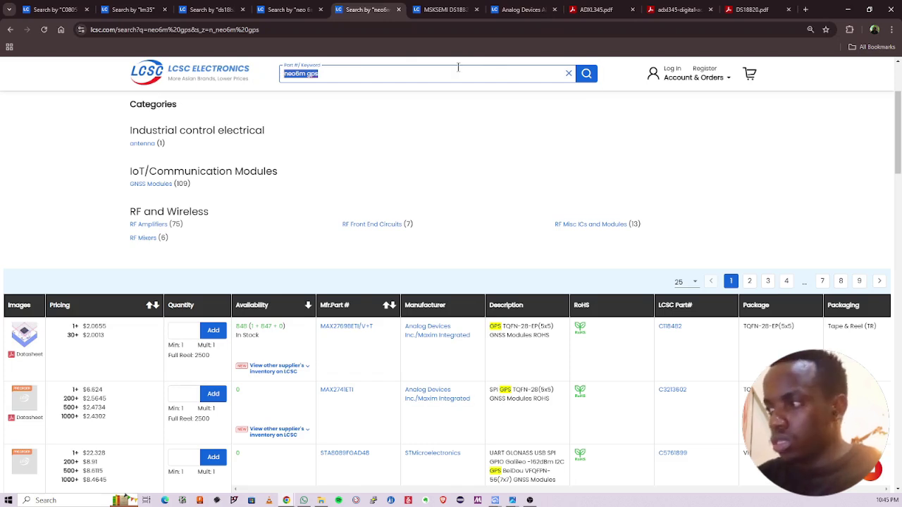
text(TE)
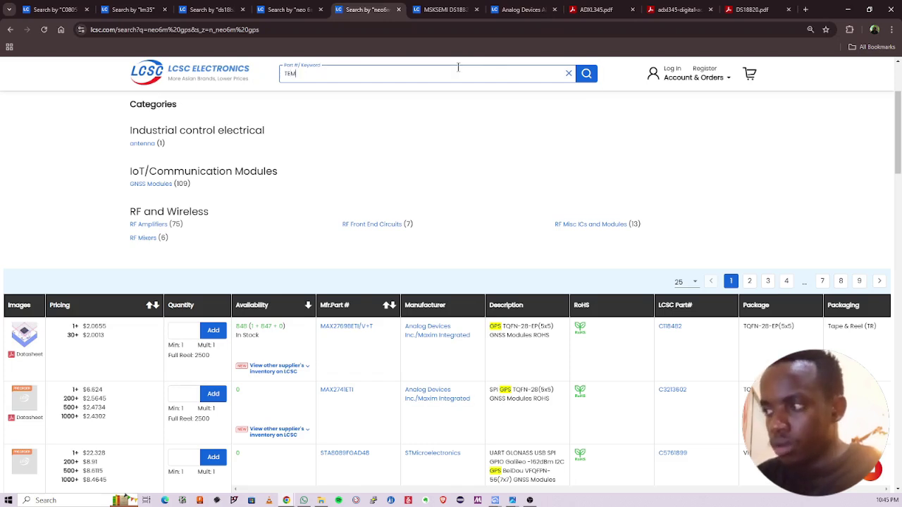
text(MT6000)
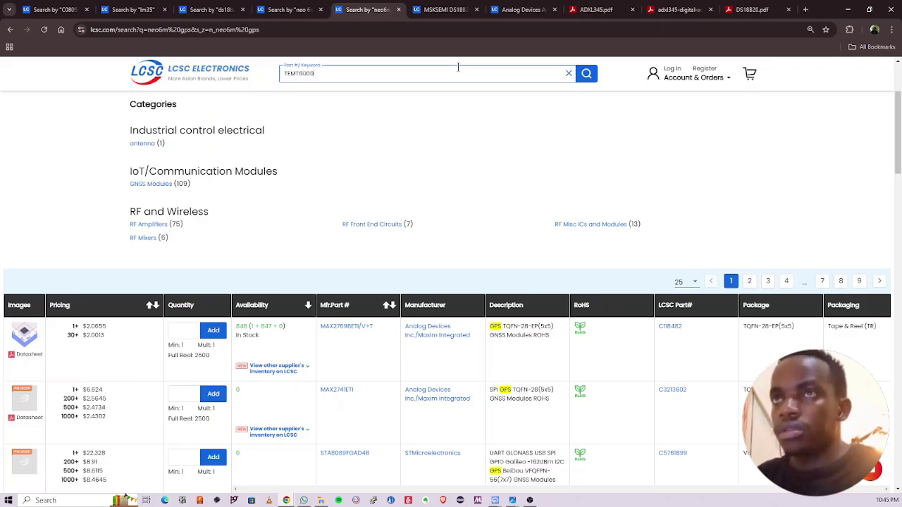
key(Return)
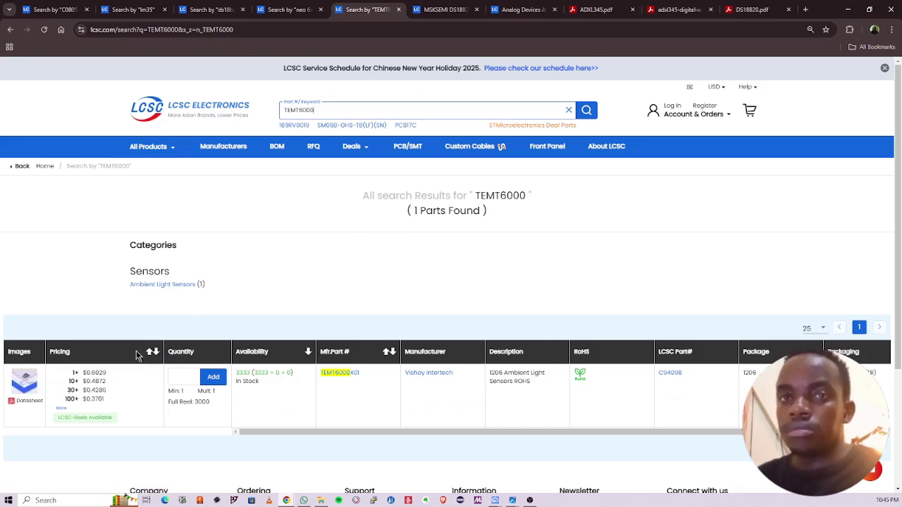
mouse_move(34, 377)
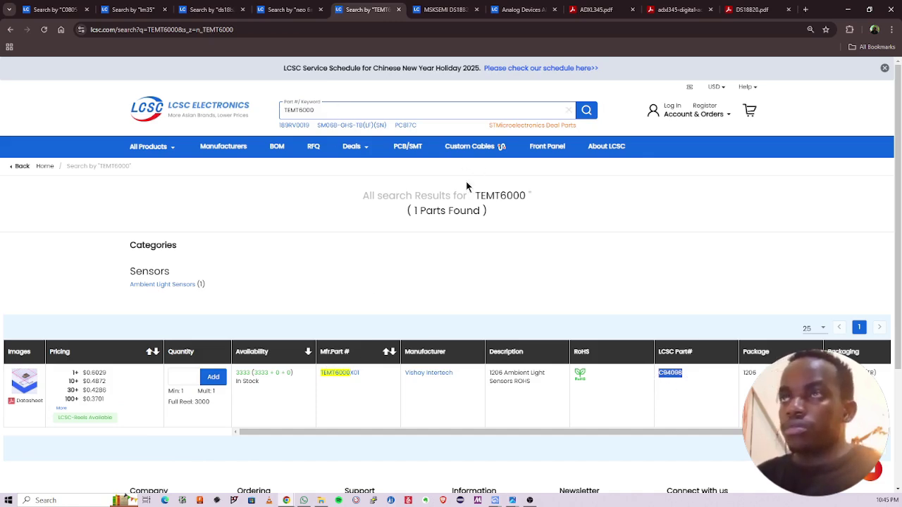
Step: Switch to EasyEDA, find device C94098 in the library and place the TEMT6000X01 in the free area below the ADXL345 circuit
click(847, 10)
right_drag(434, 301, 409, 260)
key(shift+f)
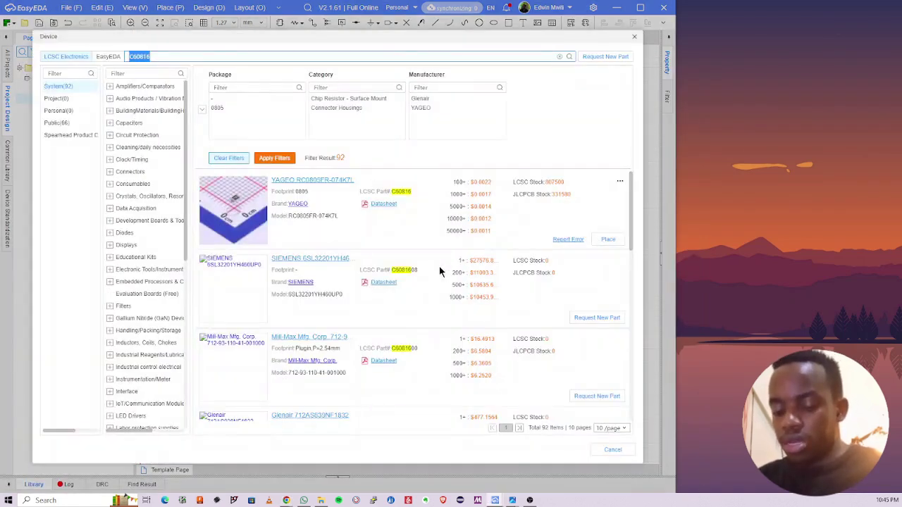
key(Return)
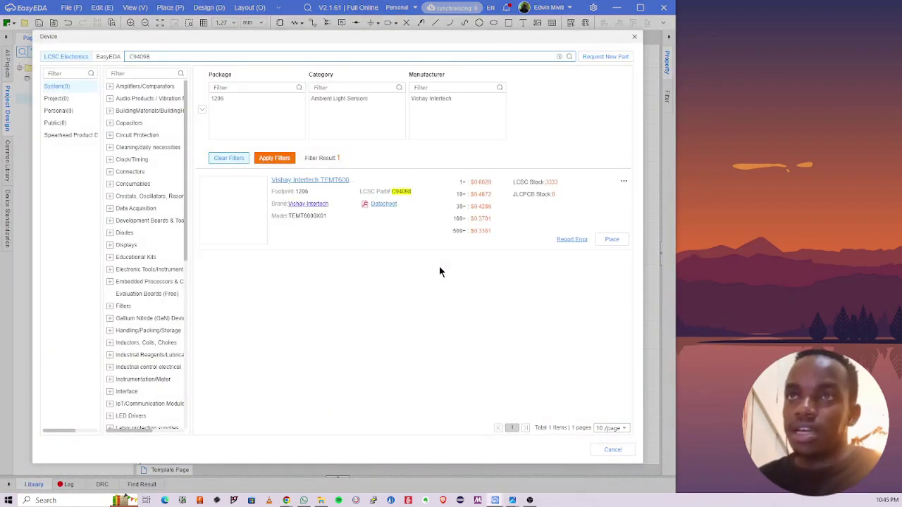
click(610, 239)
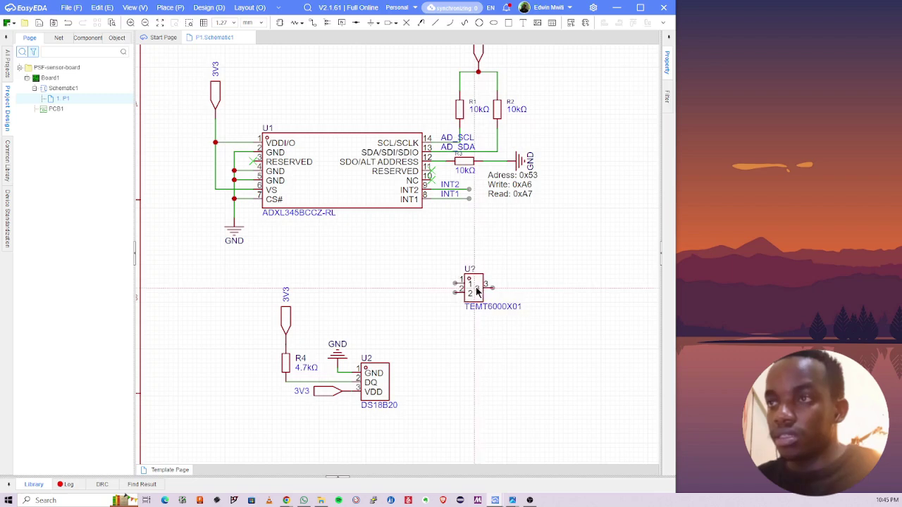
click(482, 280)
scroll(522, 297, up, 2)
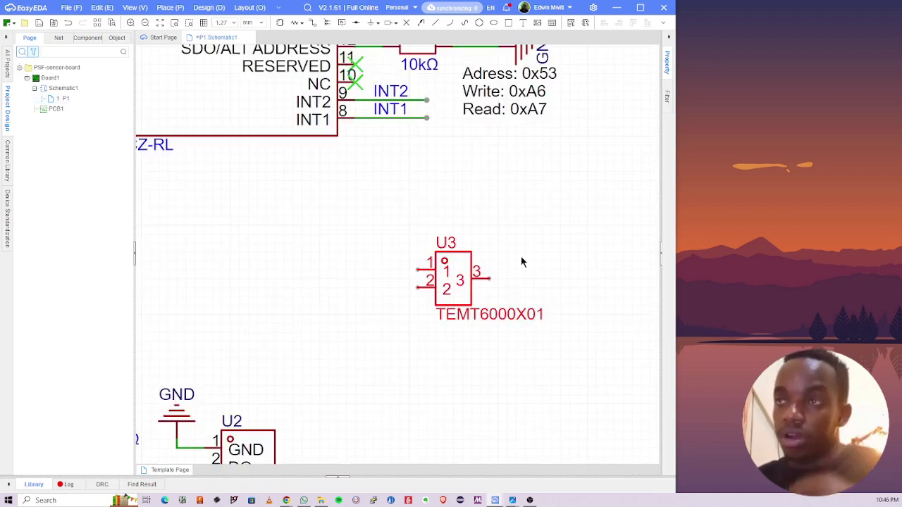
click(537, 236)
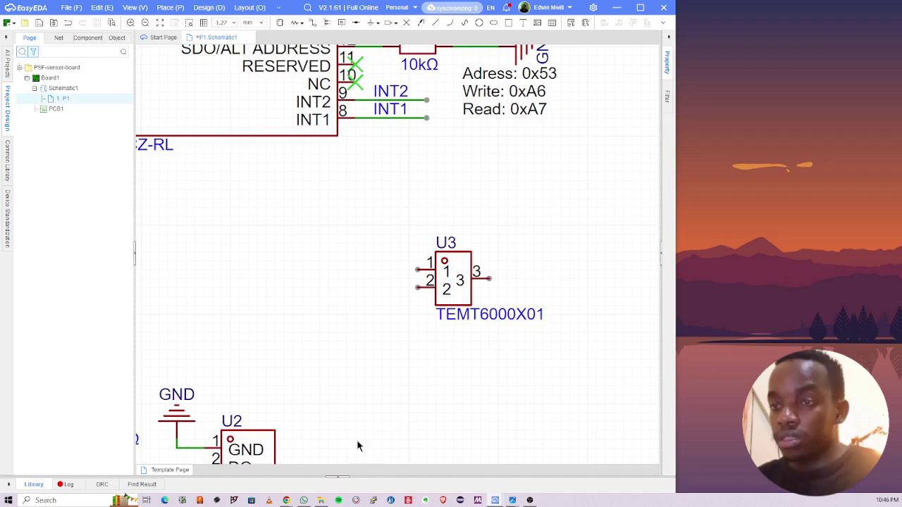
Step: Copy the TEMT6000X01 name from the schematic, search the web for it in the browser and view the sensor's product photo
click(483, 313)
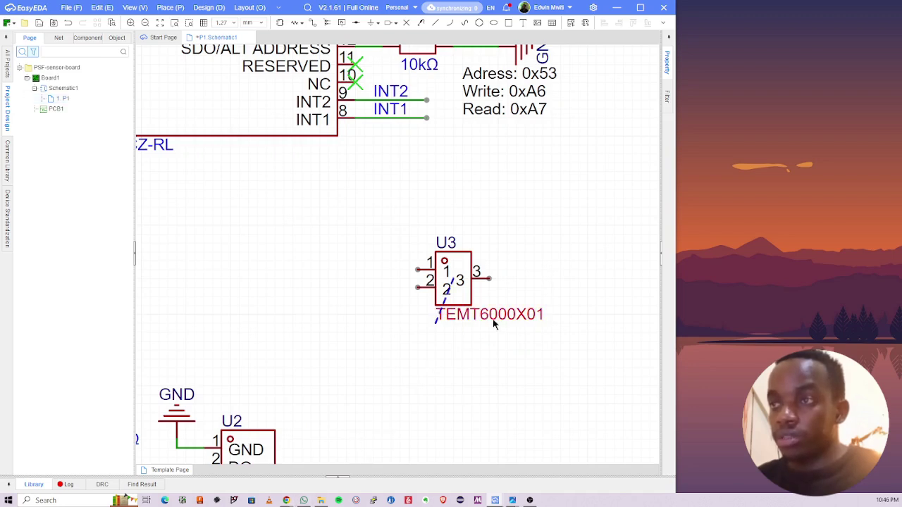
double_click(496, 318)
key(ctrl+c)
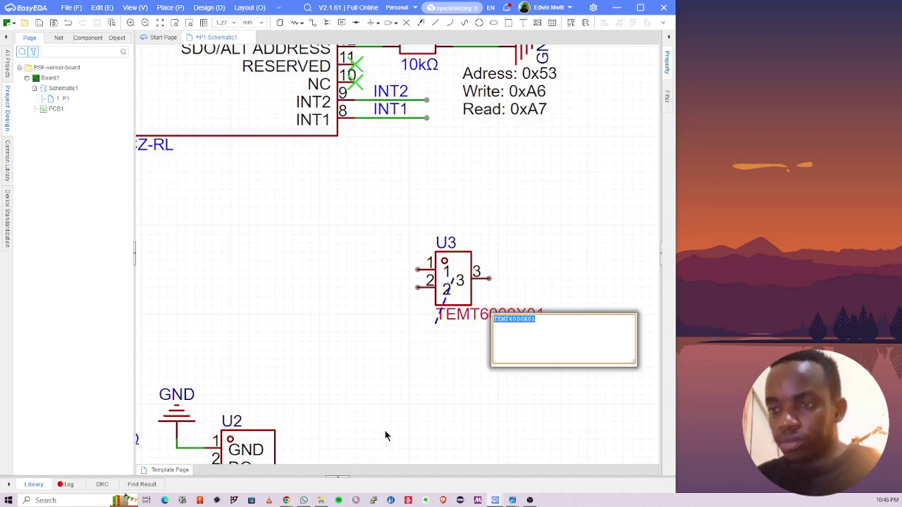
click(286, 501)
click(299, 466)
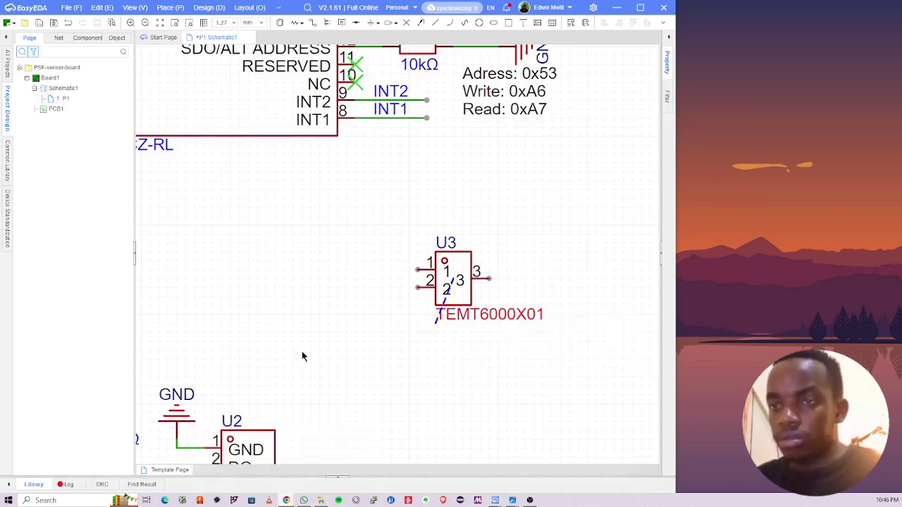
click(440, 9)
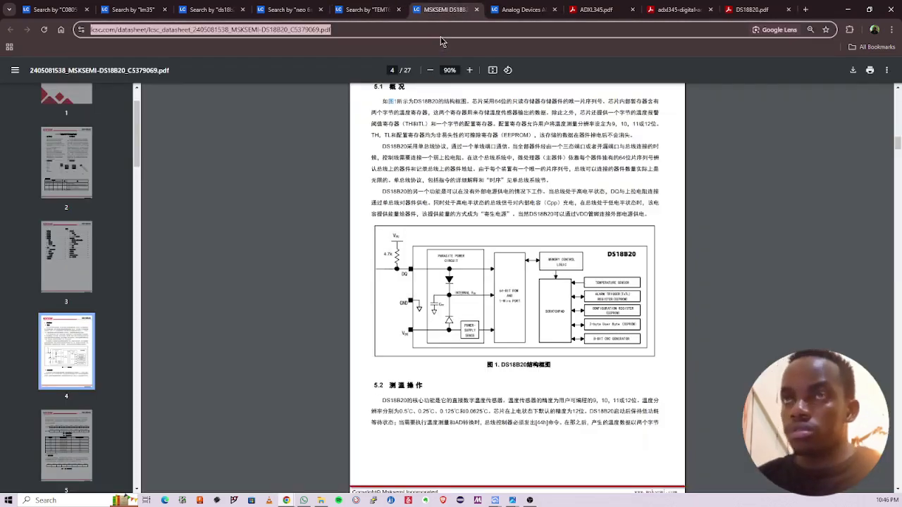
key(ctrl+v)
key(Return)
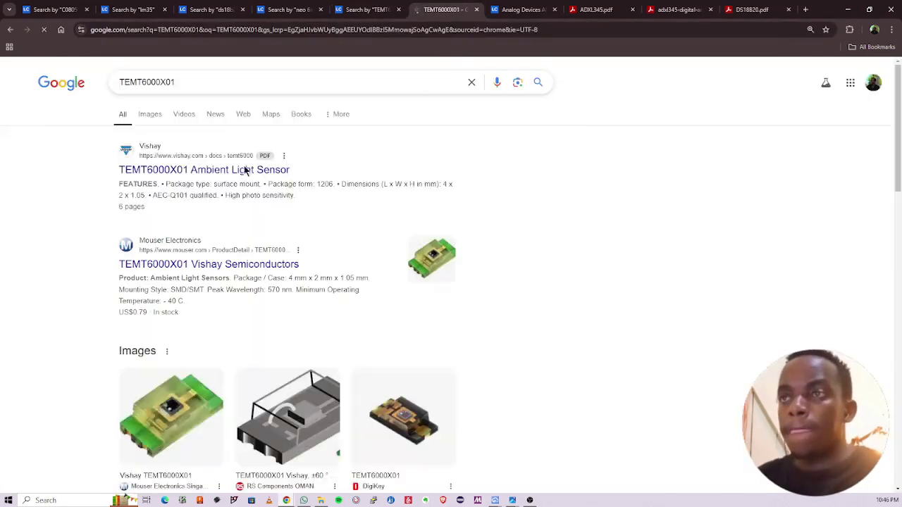
scroll(282, 310, down, 2)
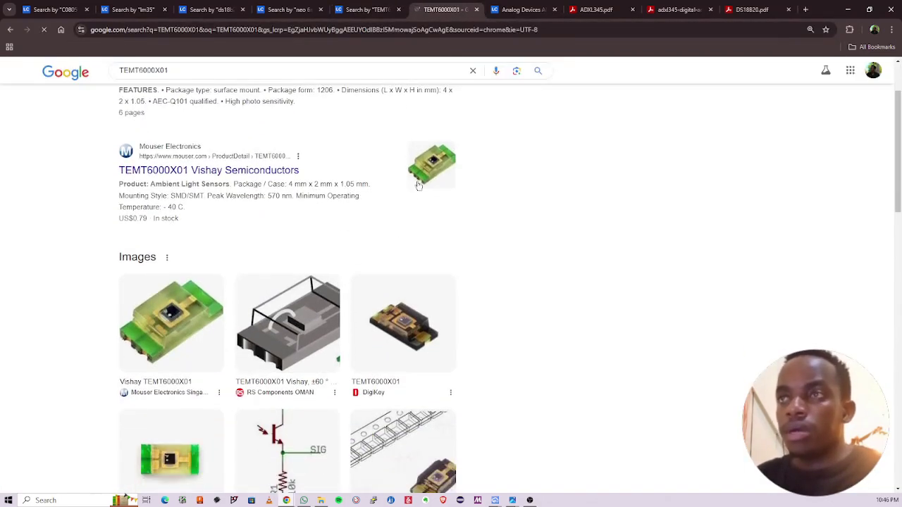
click(189, 319)
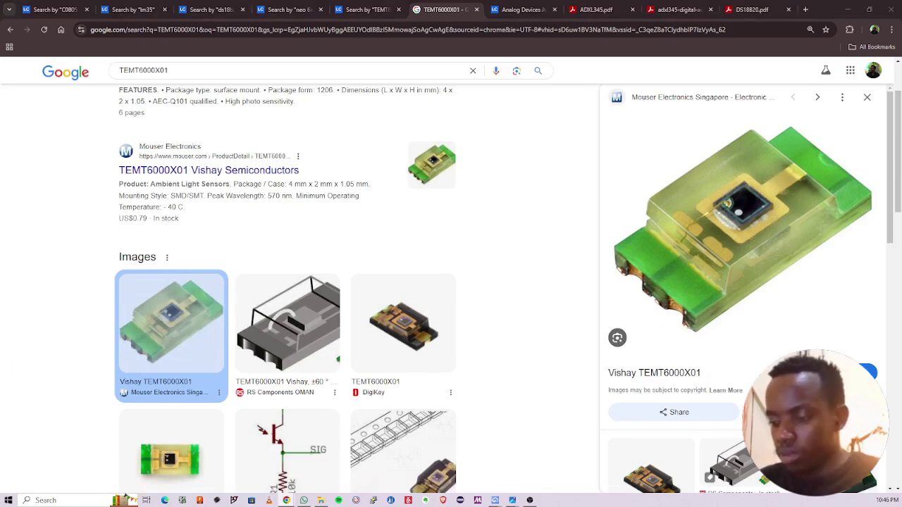
Step: Examine the CubeSat picture in sensors-21-07361-g001.webp for where light sensors sit on the panels, then close it
click(121, 499)
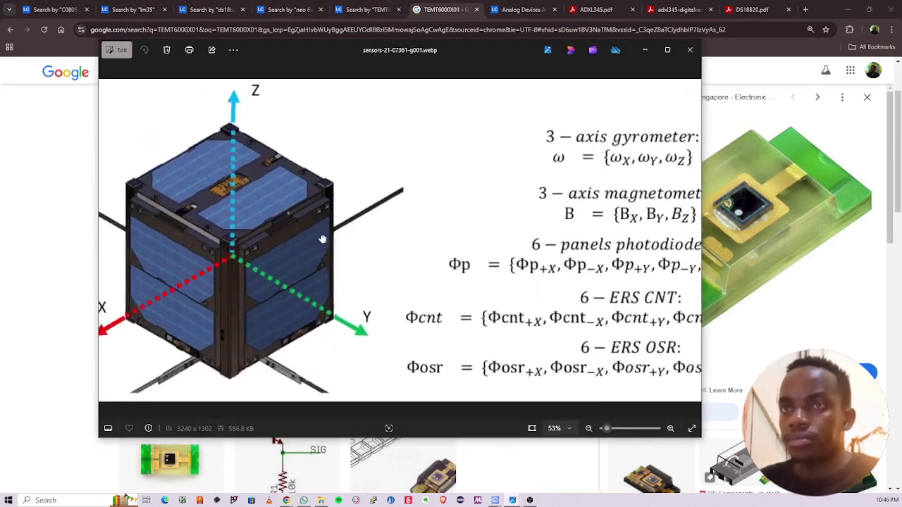
scroll(322, 239, up, 2)
scroll(303, 258, up, 1)
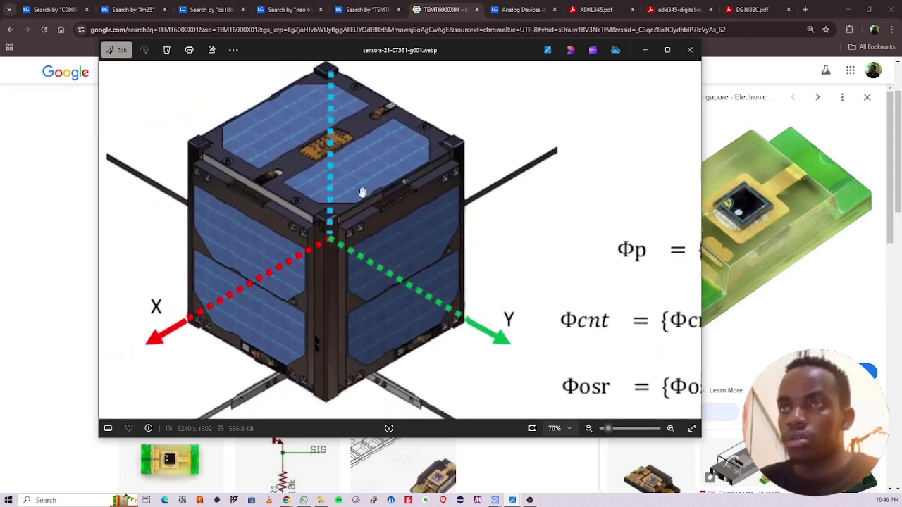
drag(365, 306, 355, 307)
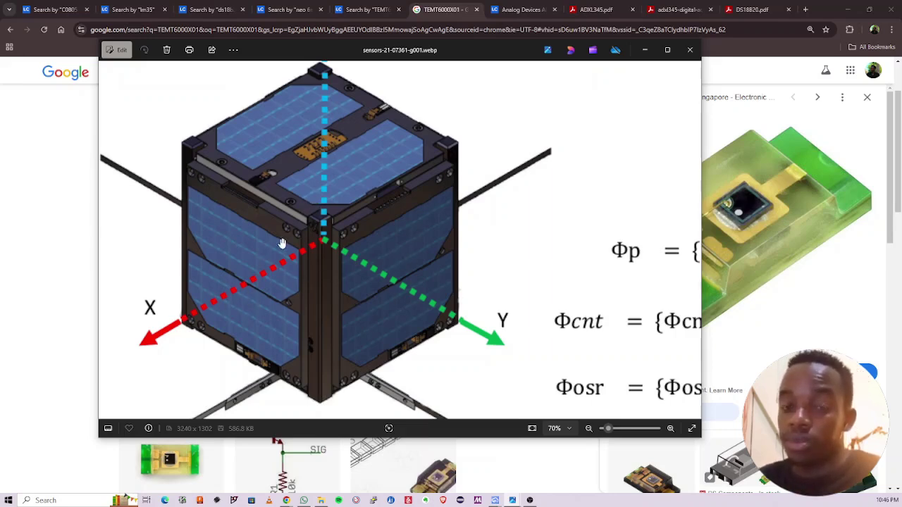
scroll(318, 210, down, 3)
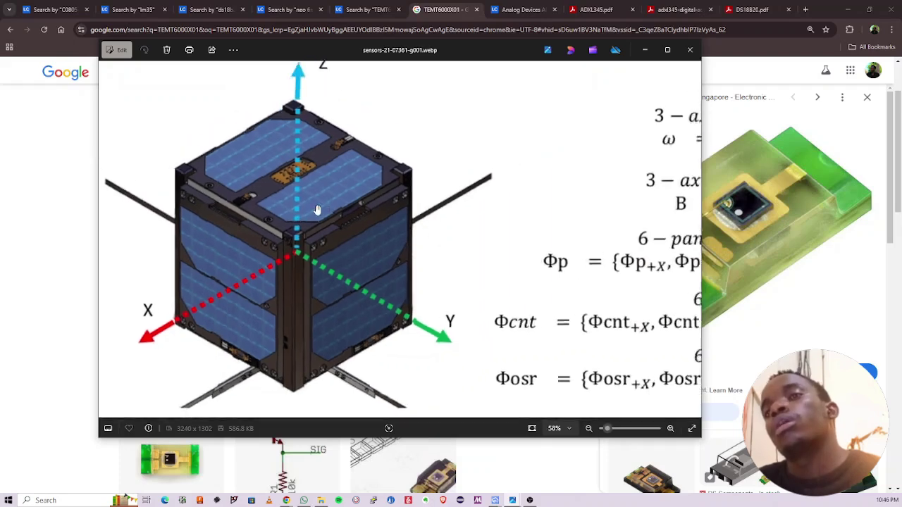
click(689, 50)
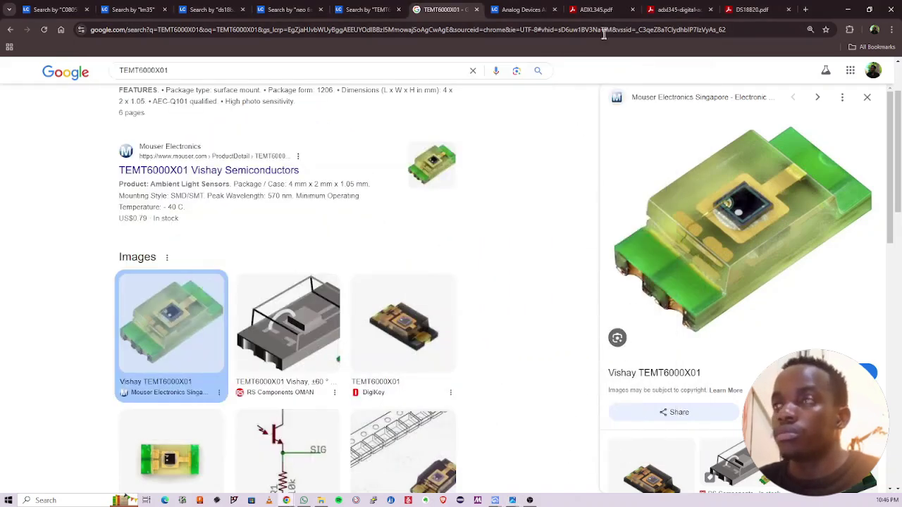
Step: Check the open LCSC search pages, return to the EasyEDA schematic and show the properties of the TEMT6000X01 component U3
click(365, 10)
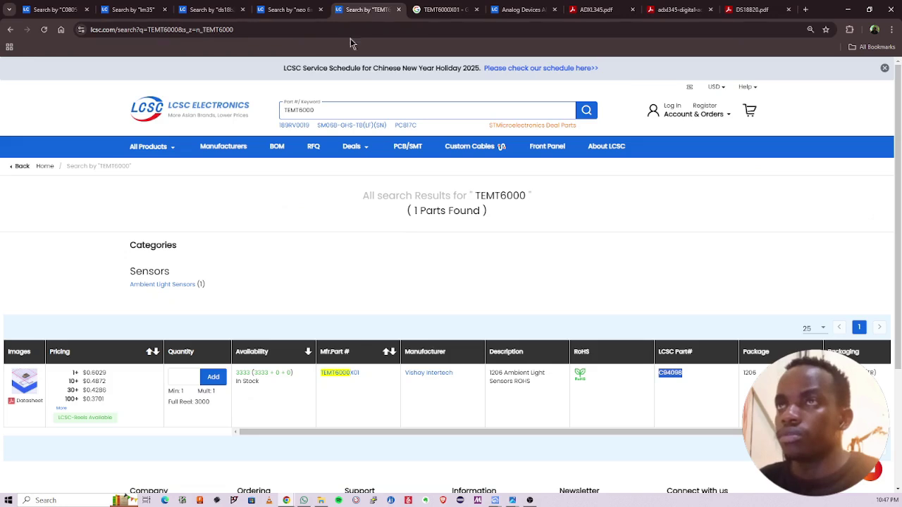
click(282, 10)
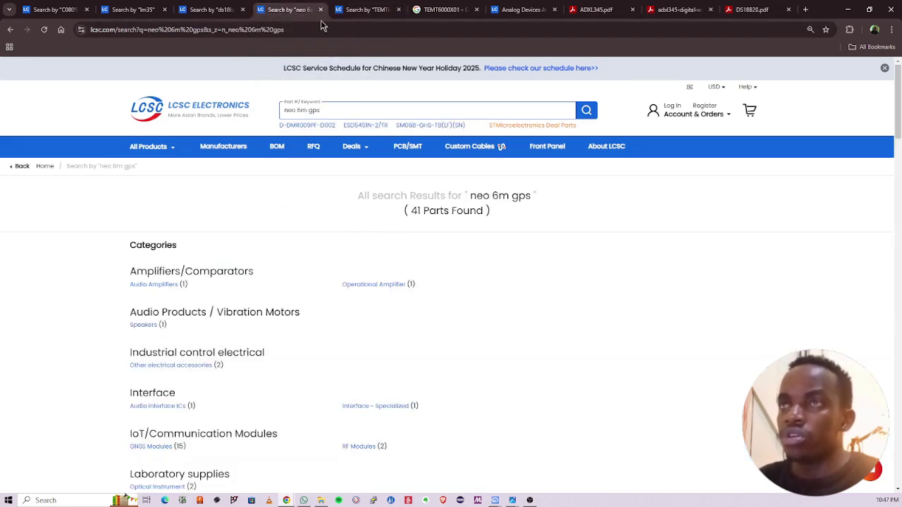
click(847, 9)
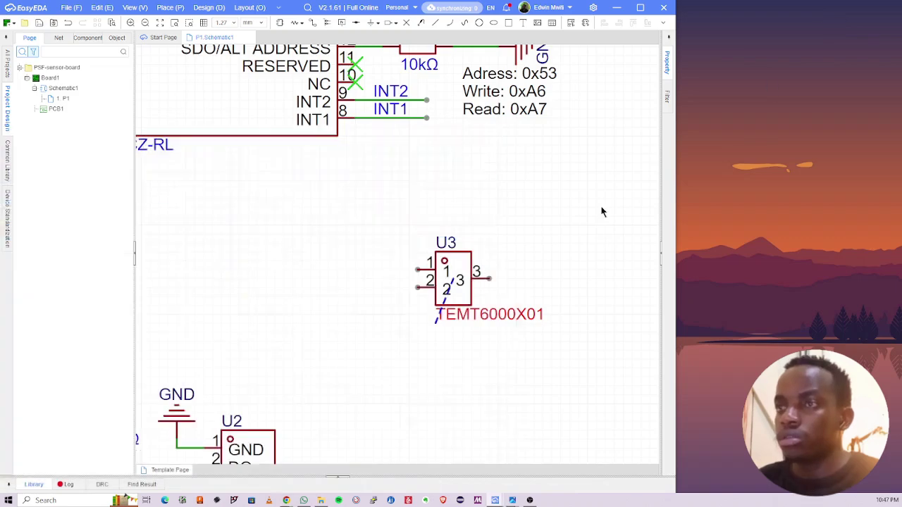
scroll(481, 315, up, 2)
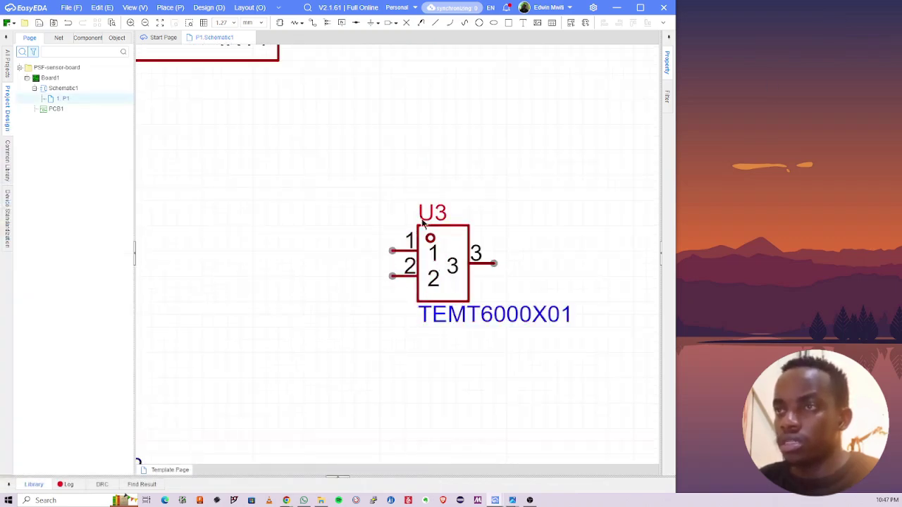
click(450, 289)
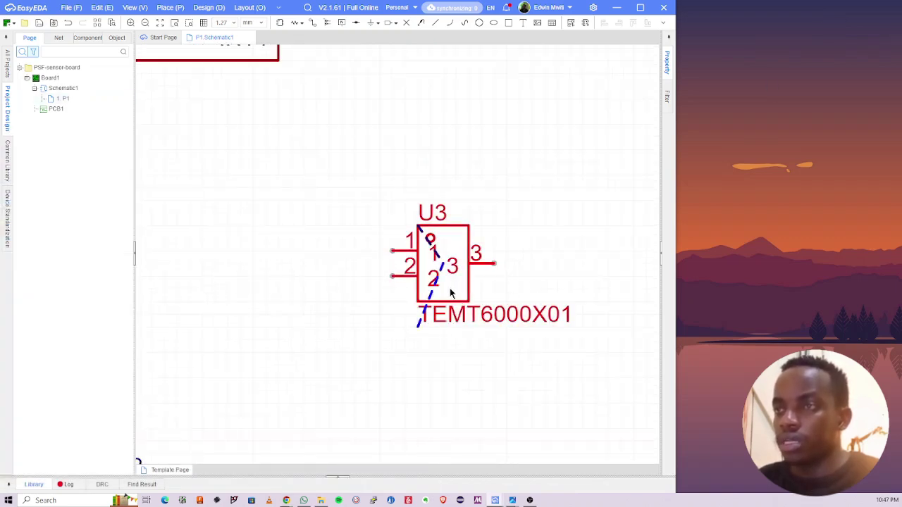
click(660, 252)
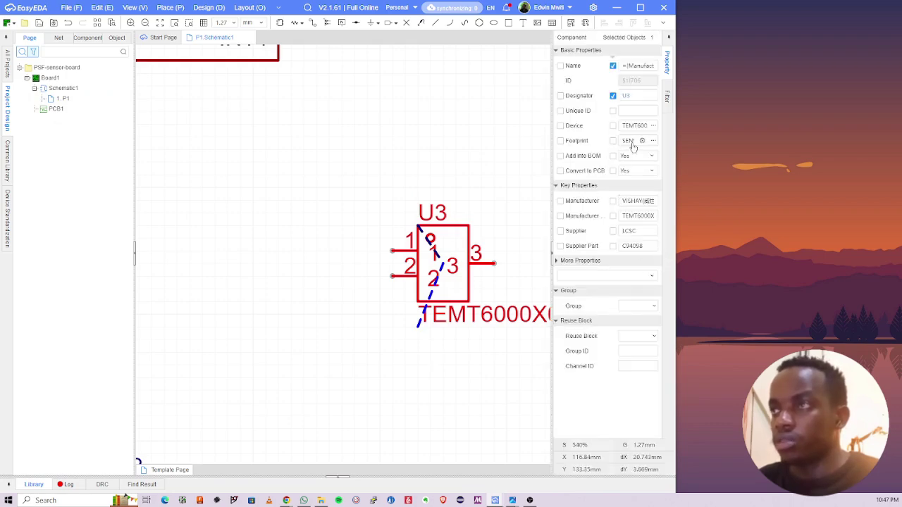
Step: Inspect the footprint and pad numbering of the TEMT6000X01 U3 in the Footprint Manager, then close it without updating
click(633, 141)
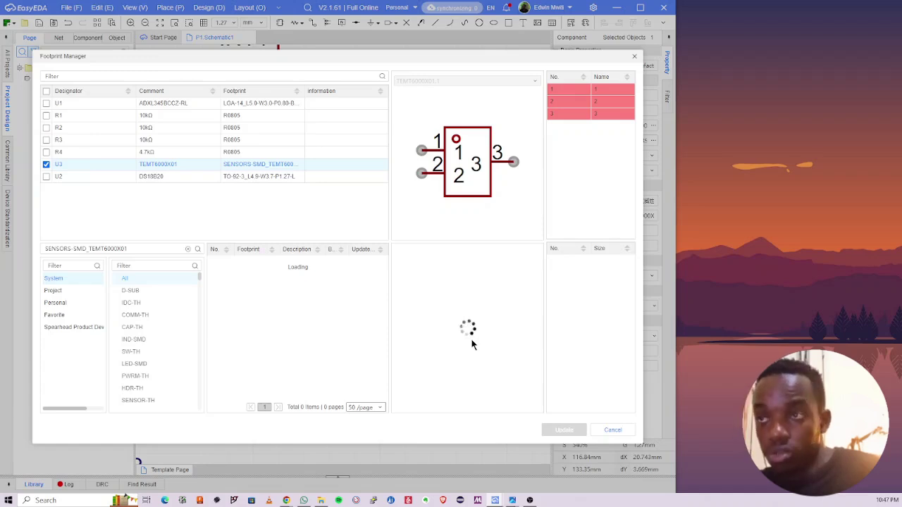
scroll(472, 341, up, 3)
scroll(472, 342, down, 3)
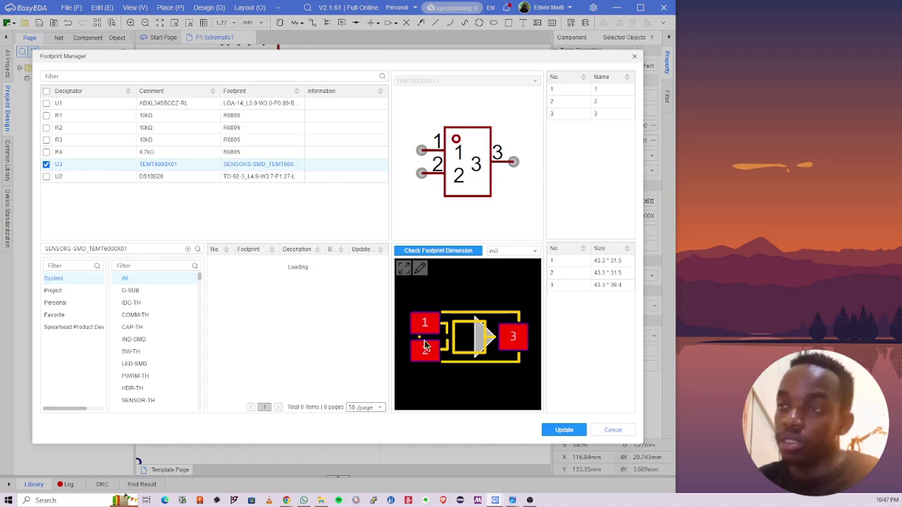
click(634, 56)
Step: Move the TEMT6000X01 U3 down into the free space to the right of the DS18B20 circuit
right_drag(336, 208, 365, 186)
click(366, 186)
scroll(426, 208, down, 5)
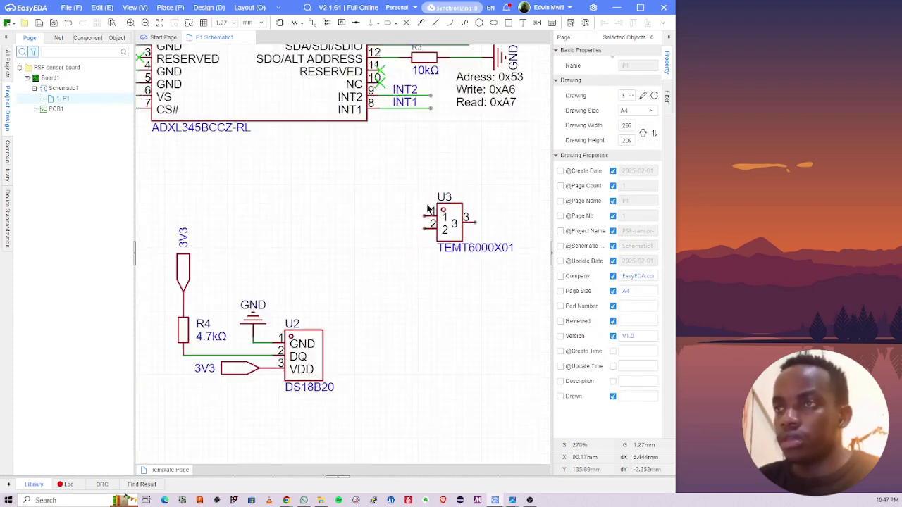
right_drag(437, 207, 418, 207)
scroll(416, 205, up, 2)
drag(418, 206, 422, 360)
Step: Find "hdr" in the common library and place three HDR-M_2.54_1x3 pin headers in a row below the DS18B20 circuit
click(7, 156)
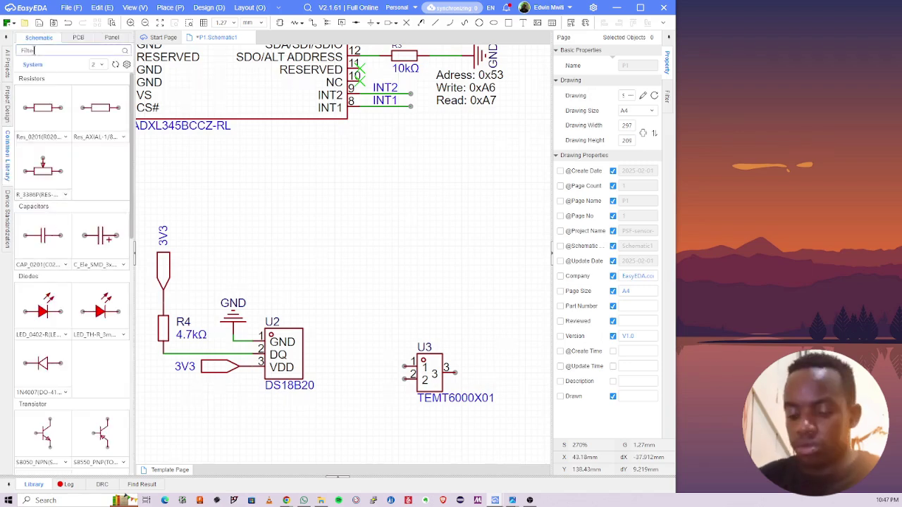
text(hdr)
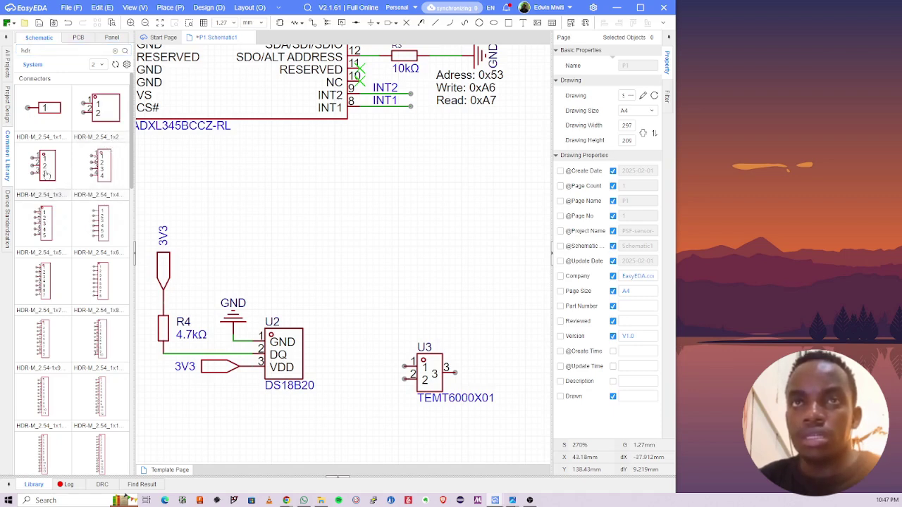
scroll(264, 200, down, 4)
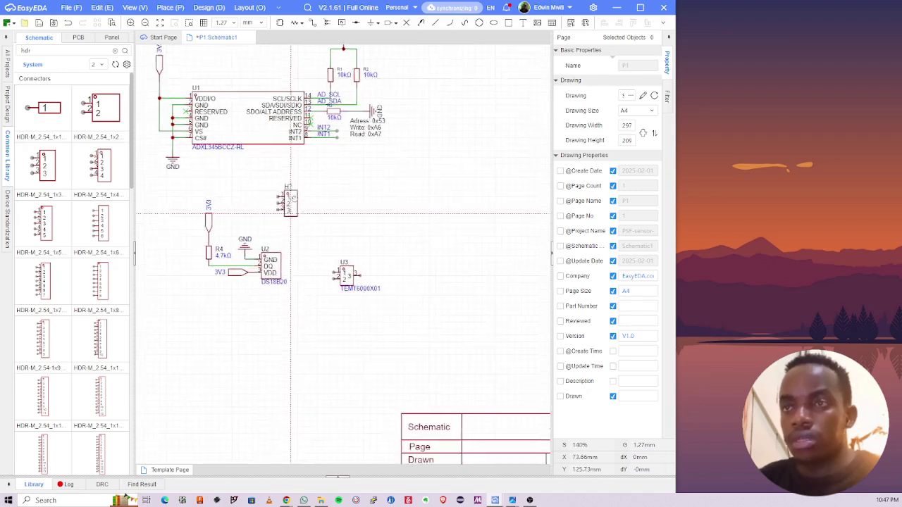
scroll(256, 274, up, 3)
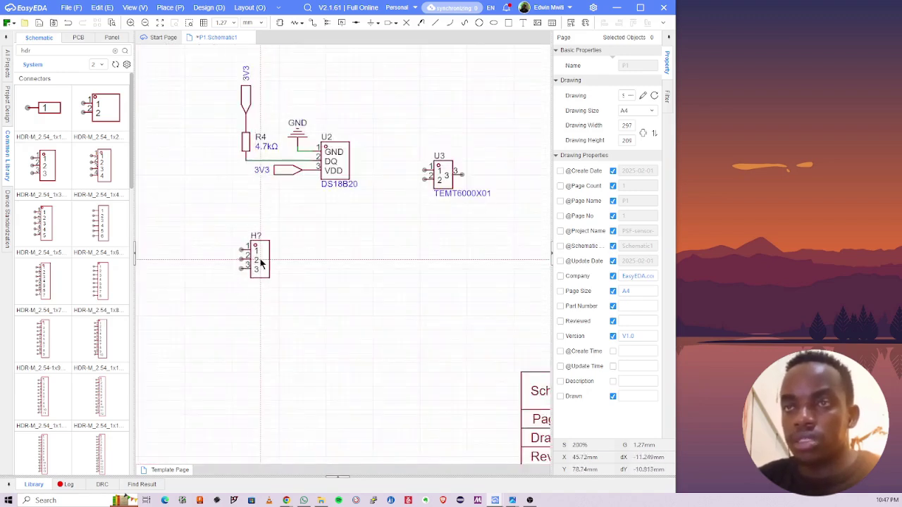
click(250, 262)
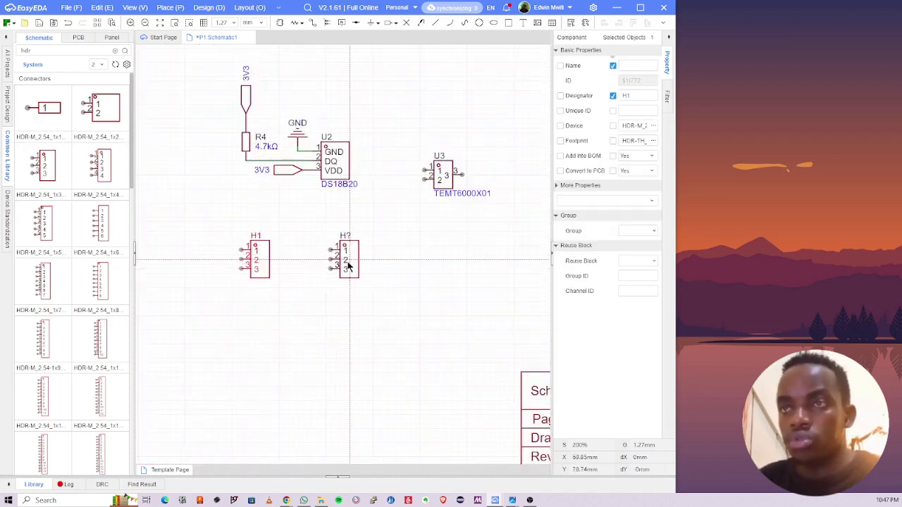
click(345, 265)
click(436, 264)
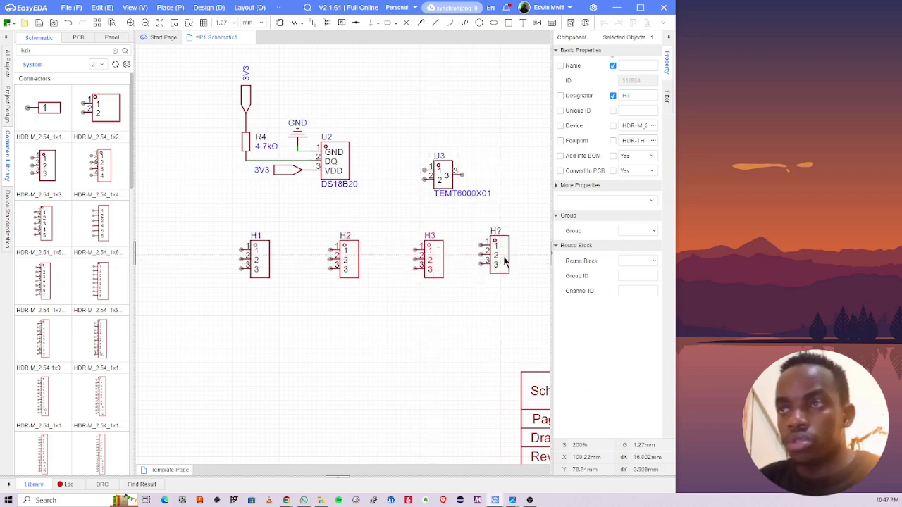
key(Escape)
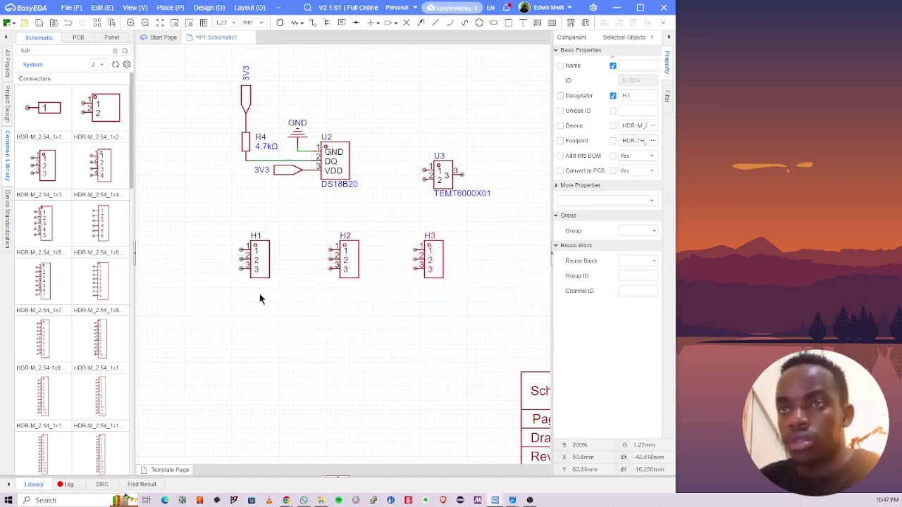
Step: Copy the three pin headers, paste them as a second row directly below the first, and save the schematic
drag(226, 224, 503, 307)
key(ctrl+c)
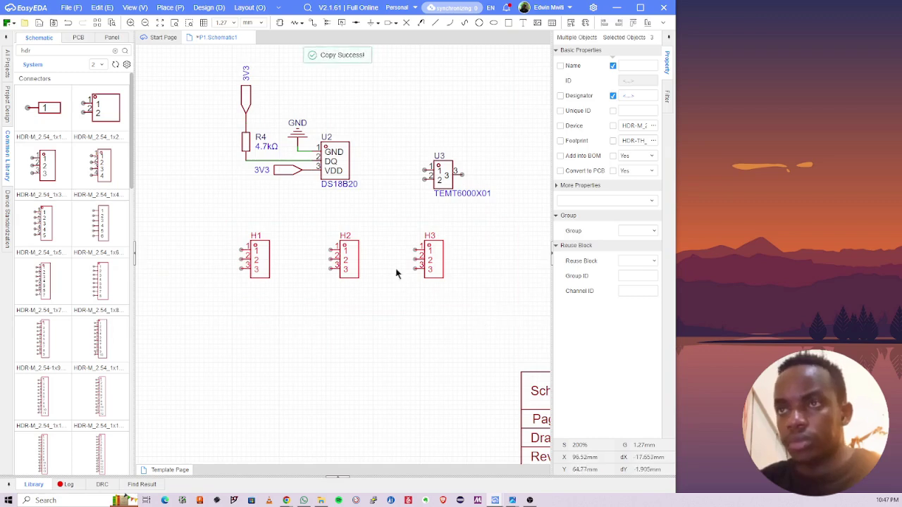
key(ctrl+v)
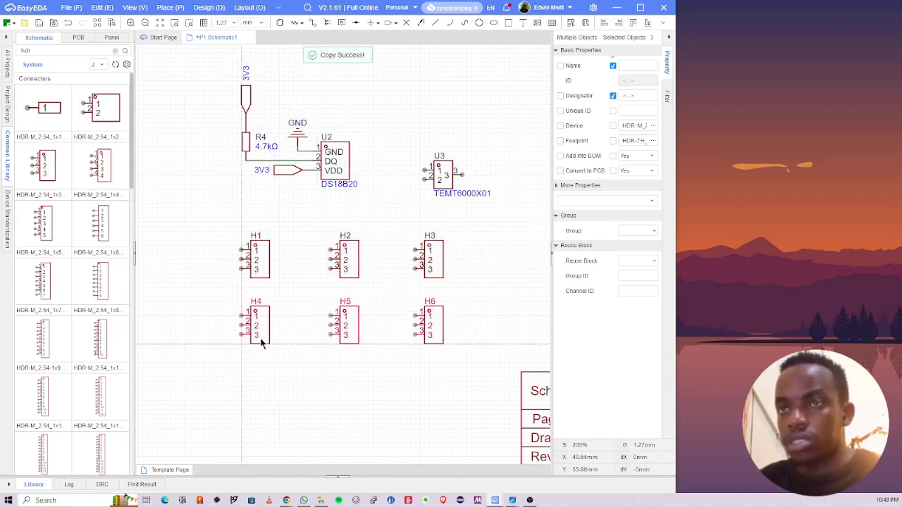
click(258, 339)
click(473, 306)
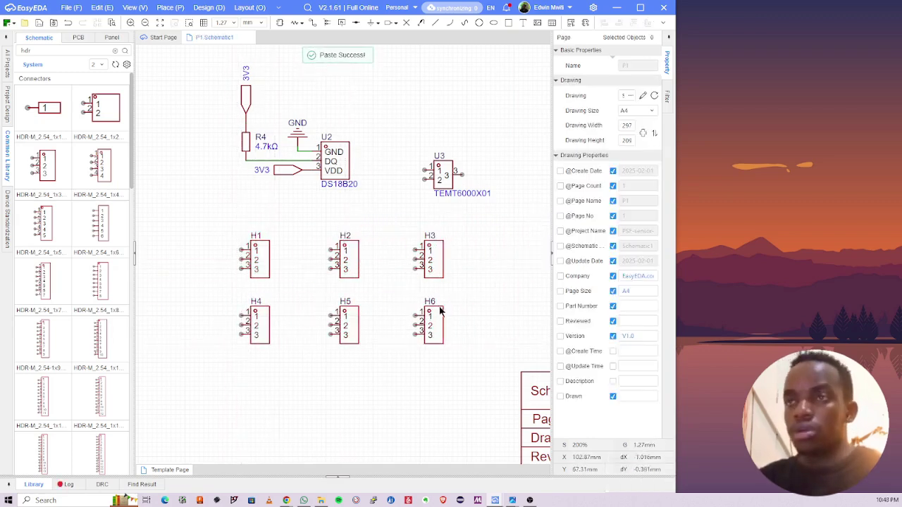
key(ctrl+s)
click(437, 183)
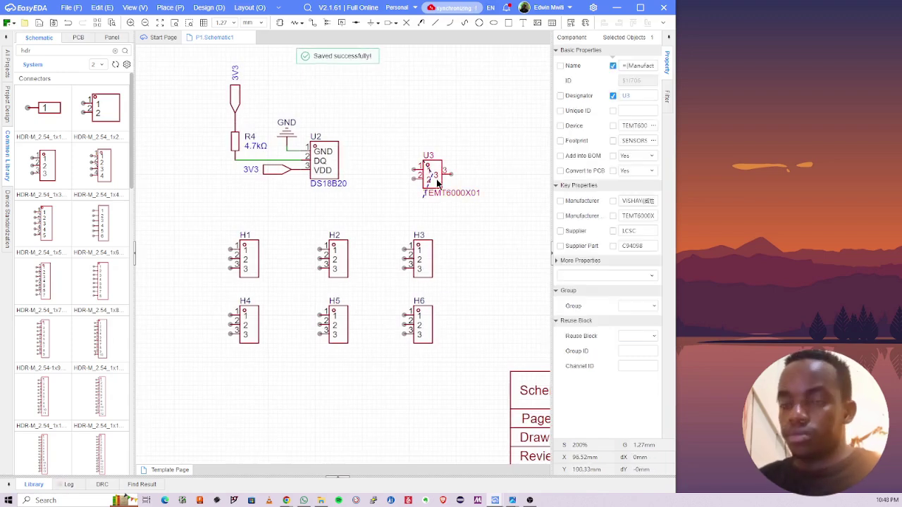
double_click(447, 193)
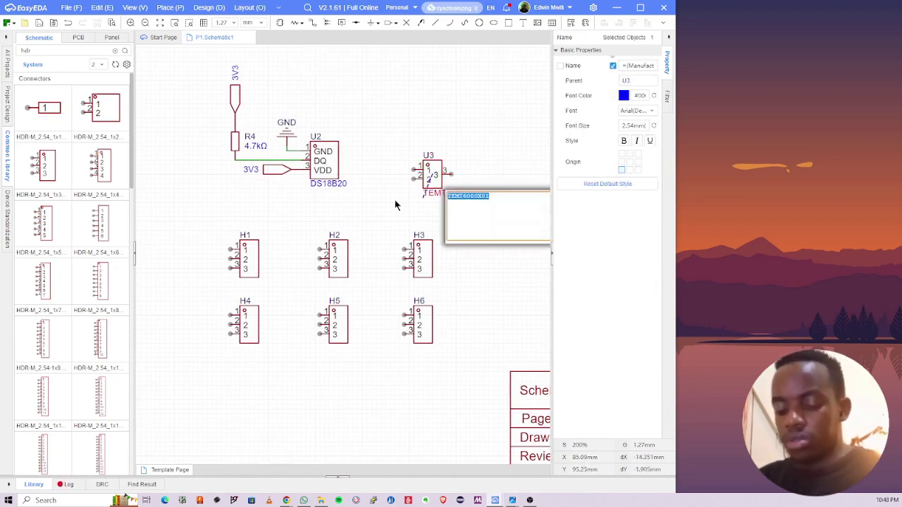
key(BackSpace)
text(F)
click(484, 175)
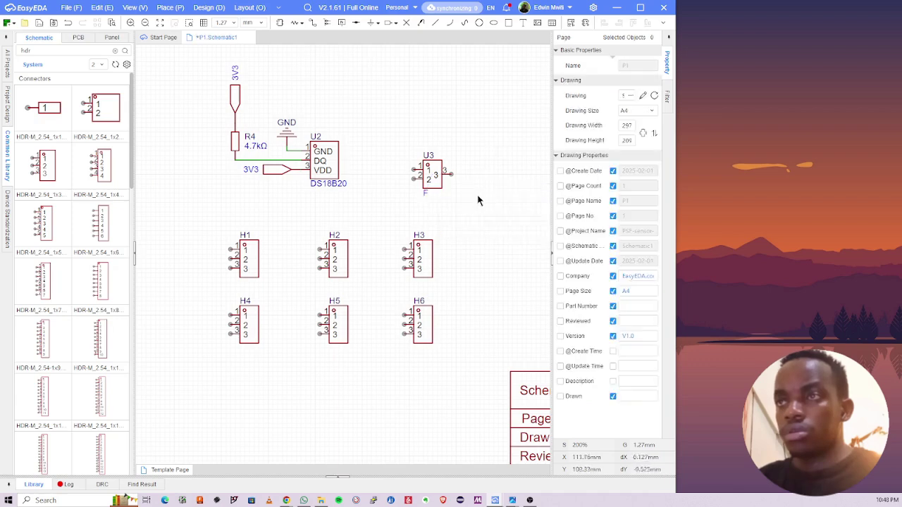
key(ctrl+z)
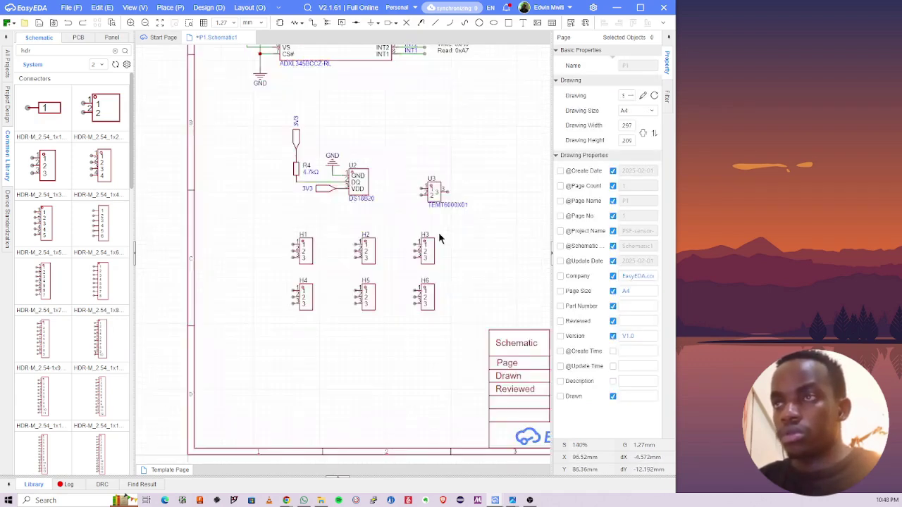
scroll(439, 237, down, 1)
scroll(446, 209, up, 1)
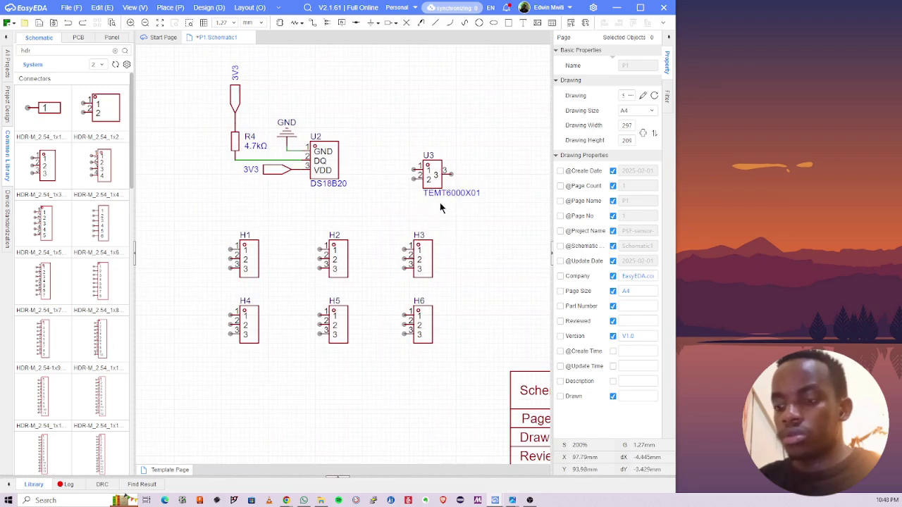
Step: Open the device library at C94098, follow its datasheet link to LCSC and open the TEMT6000X01 datasheet PDF, enlarged for reading
key(shift+f)
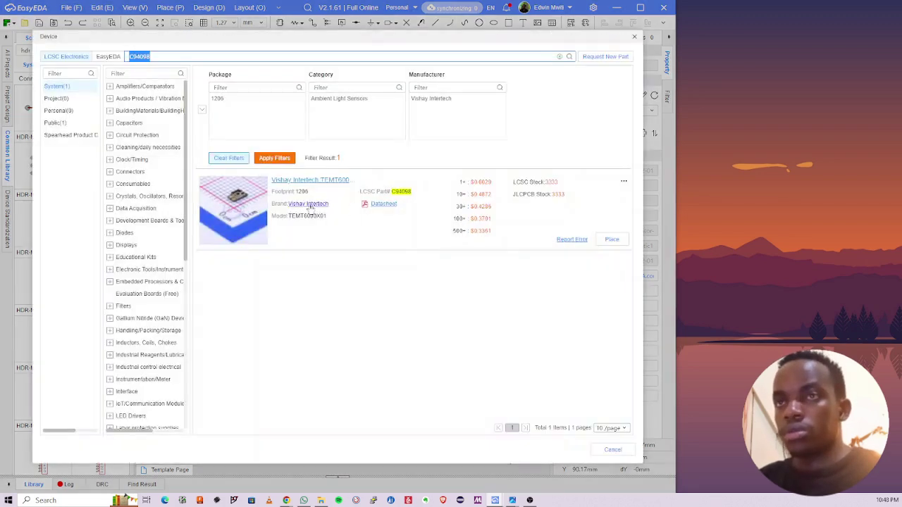
click(384, 205)
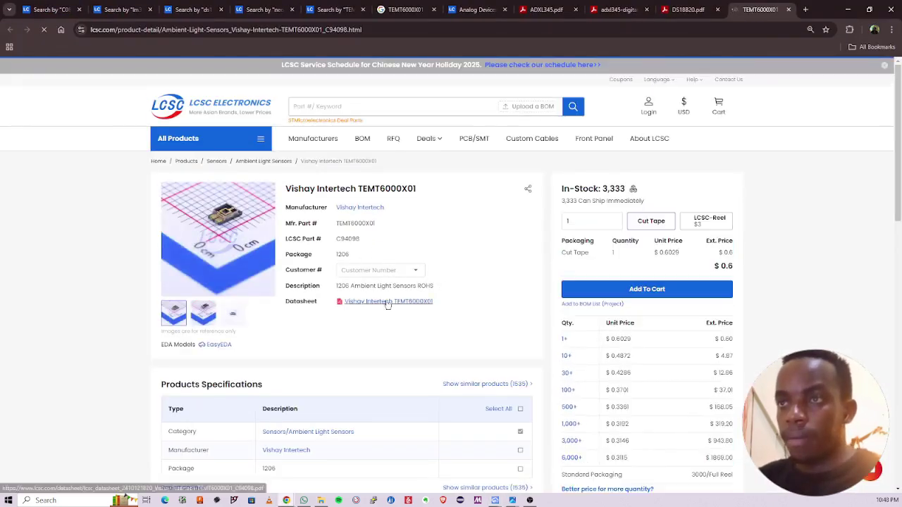
click(386, 301)
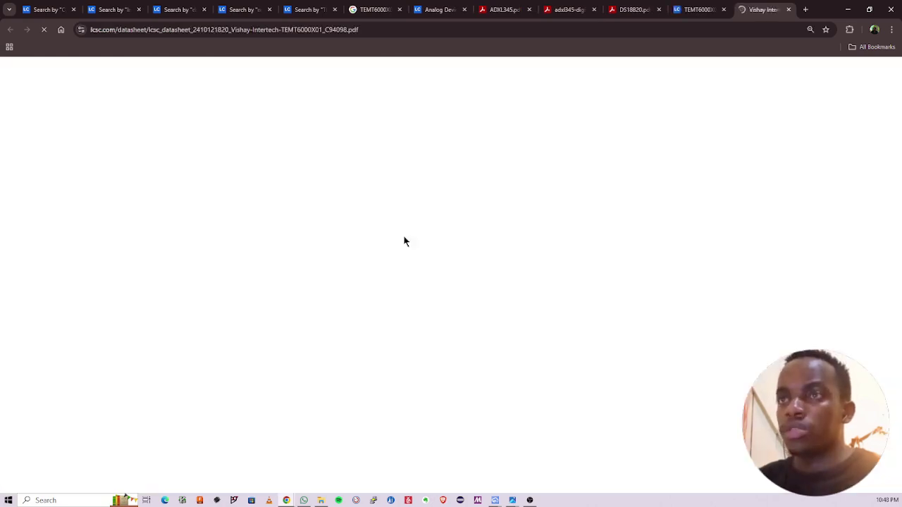
ctrl+scroll(501, 210, up, 4)
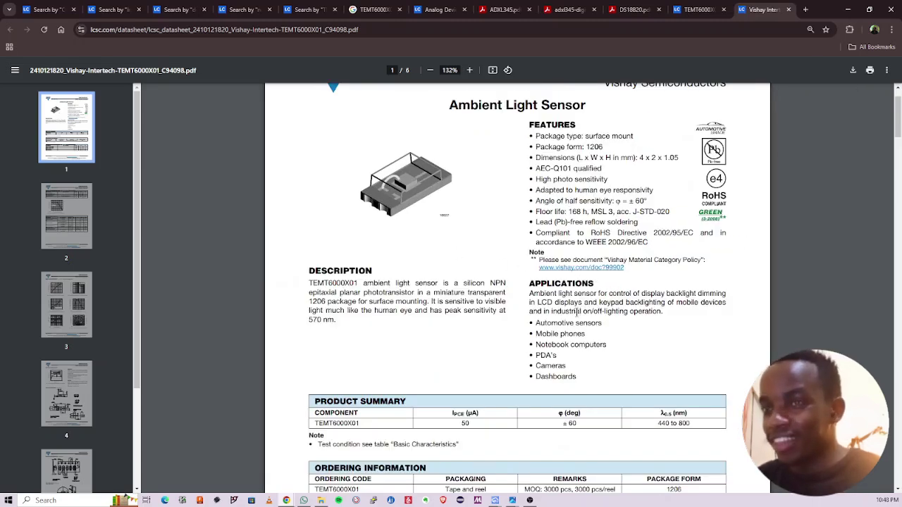
Step: Skim the TEMT6000X01 datasheet through to its last page and back, checking characteristics, graphs and package dimensions
scroll(569, 333, down, 10)
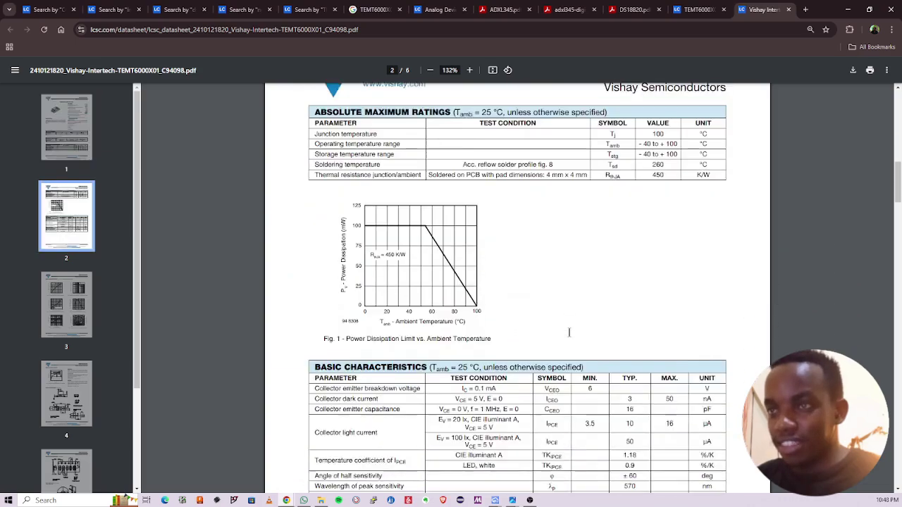
scroll(569, 333, up, 4)
scroll(569, 333, up, 3)
scroll(569, 333, down, 8)
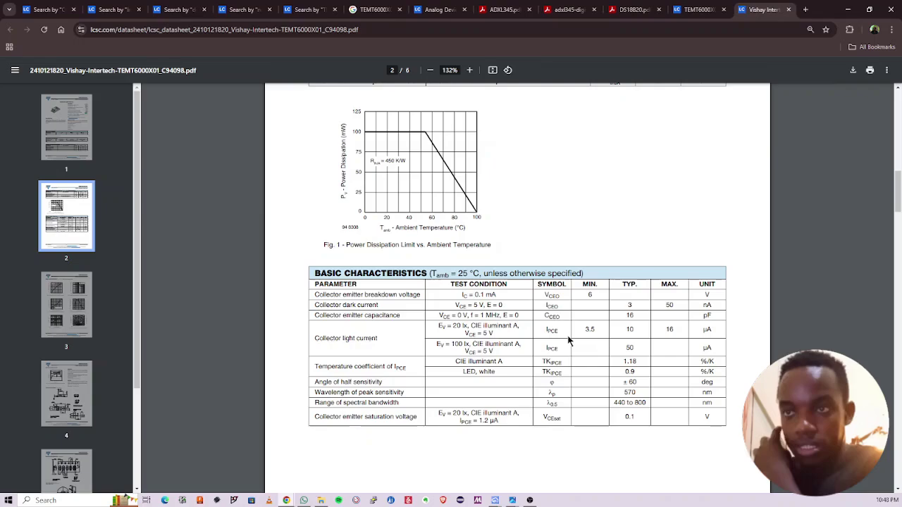
scroll(569, 340, down, 5)
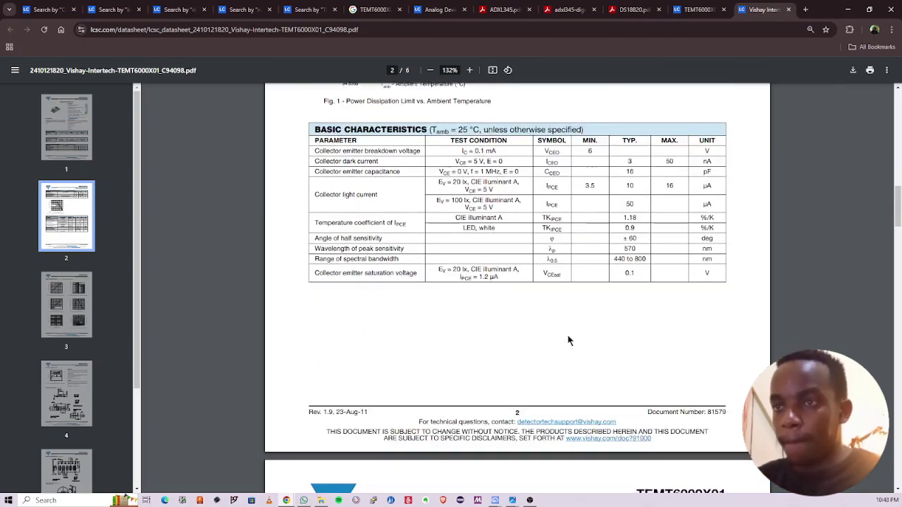
scroll(569, 340, down, 18)
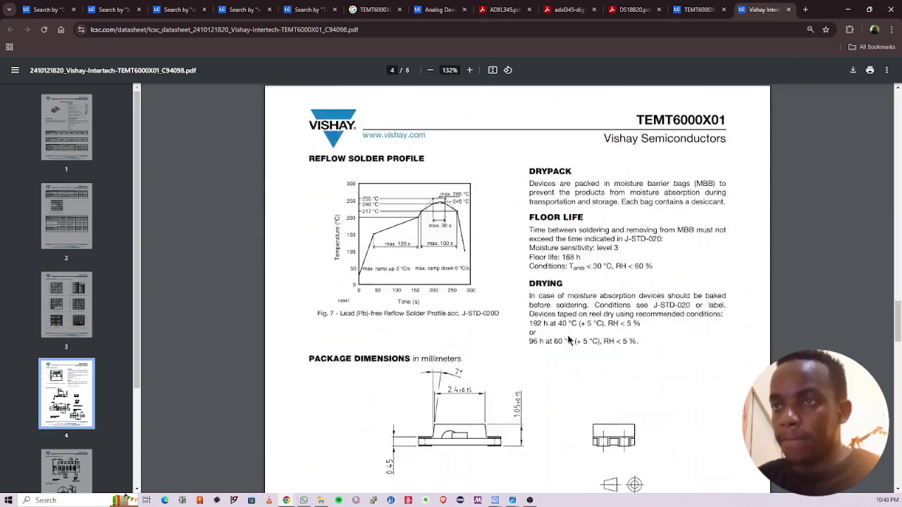
scroll(570, 340, down, 20)
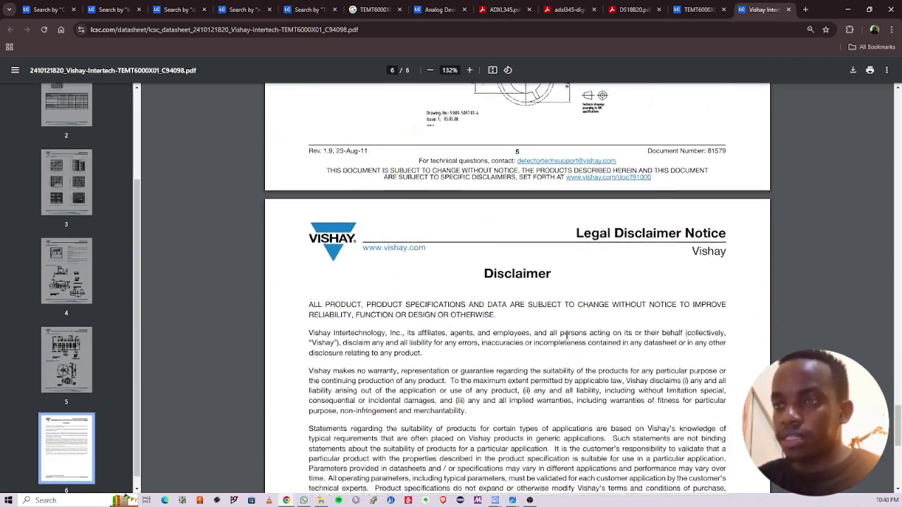
scroll(569, 340, up, 12)
scroll(568, 340, up, 20)
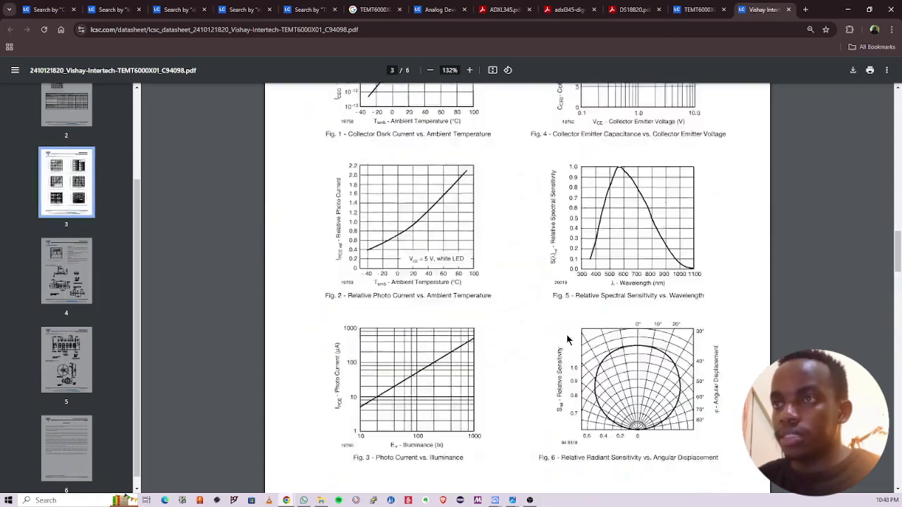
Step: Examine the basic characteristics, features, applications and absolute maximum ratings in the first two pages of the TEMT6000X01 datasheet
scroll(568, 340, up, 5)
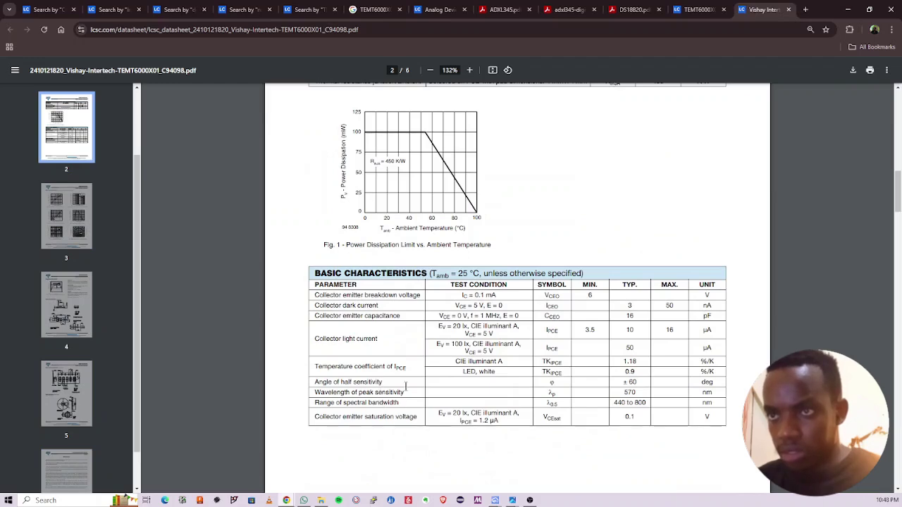
scroll(406, 385, up, 6)
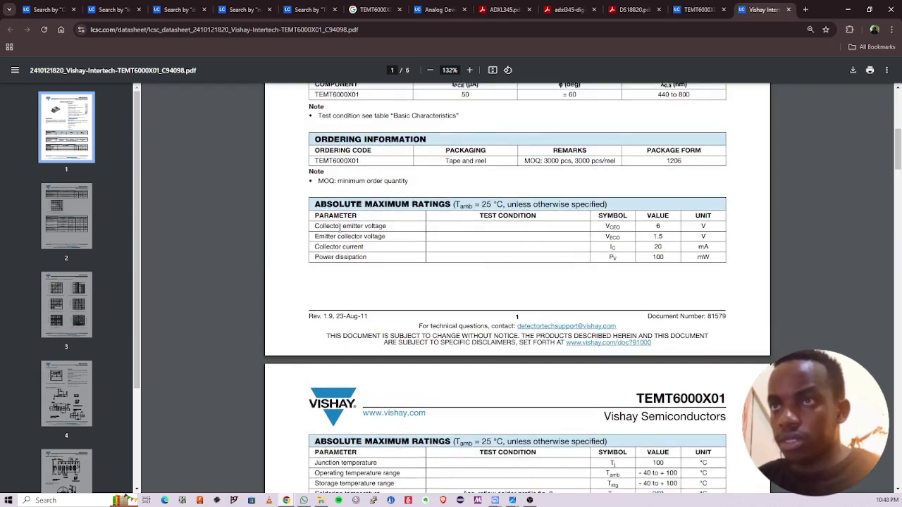
scroll(381, 225, up, 2)
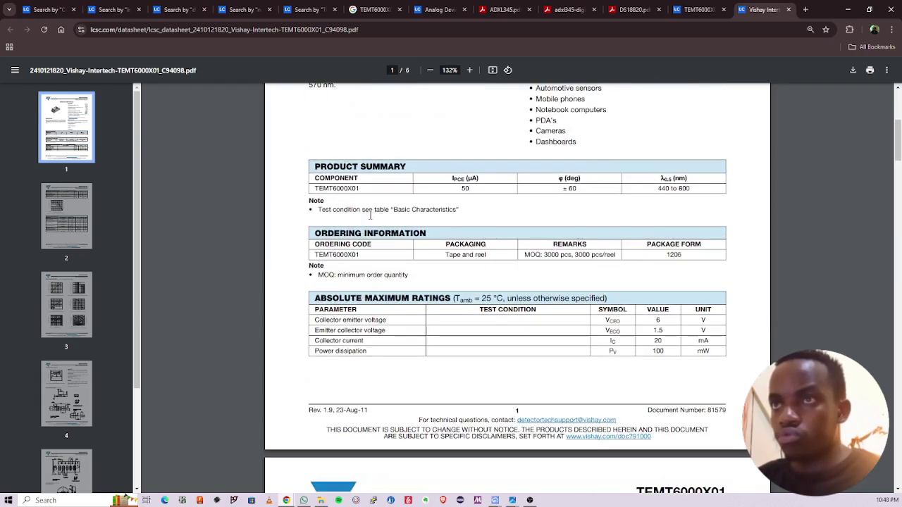
scroll(510, 265, up, 5)
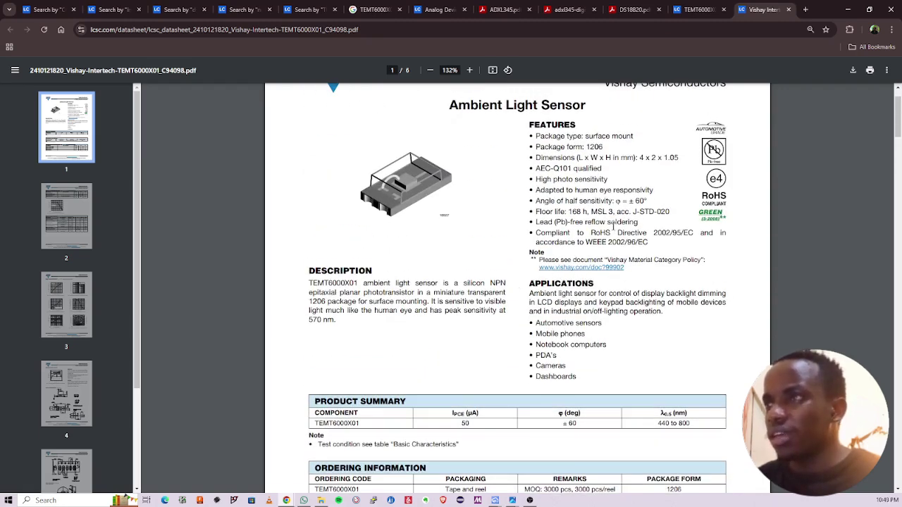
scroll(606, 247, down, 3)
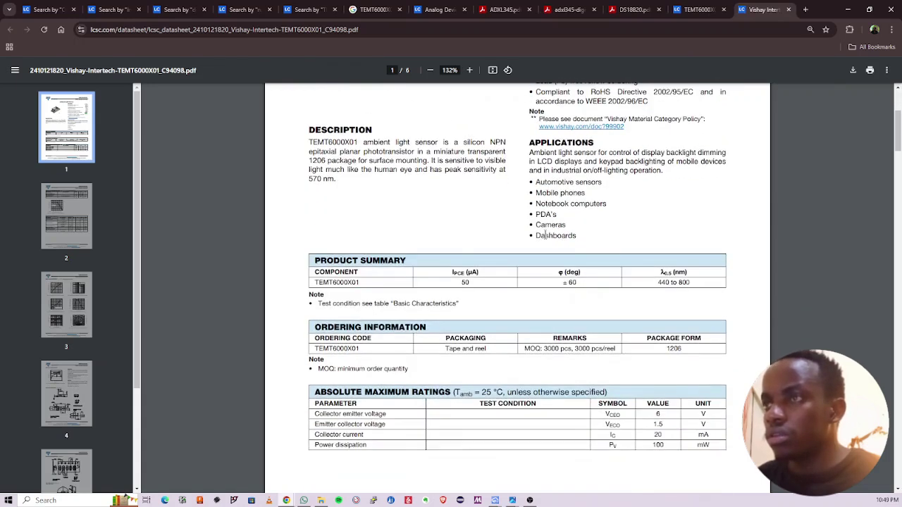
scroll(638, 291, down, 2)
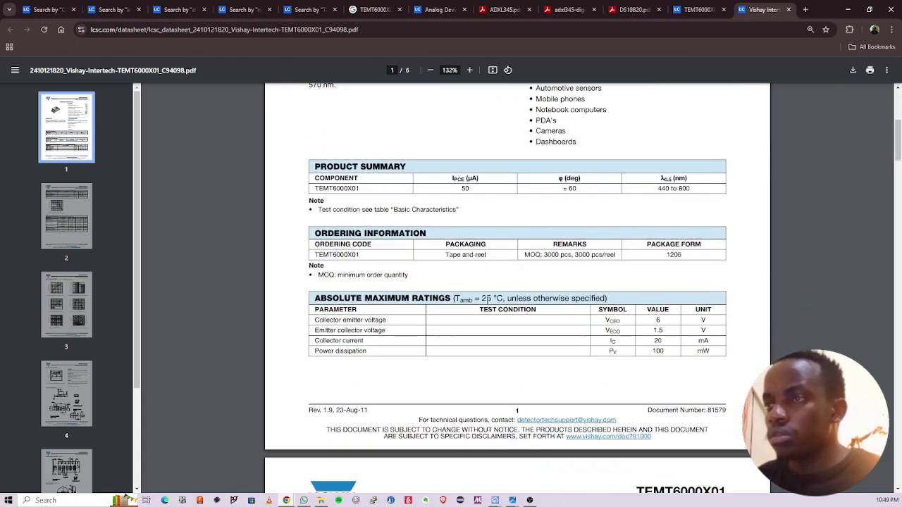
scroll(486, 298, down, 1)
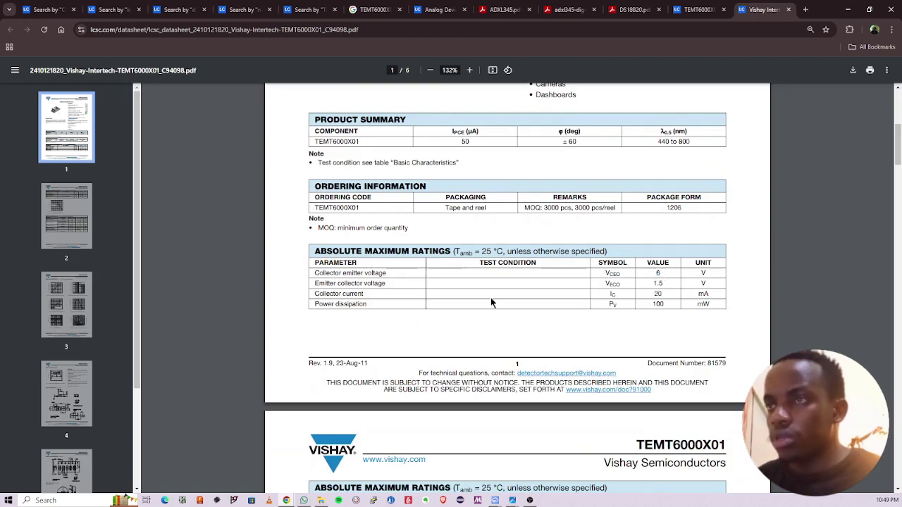
Step: Review the TEMT6000X01 datasheet again, from the maximum ratings and basic characteristics to the package and reel dimensions
scroll(516, 303, down, 5)
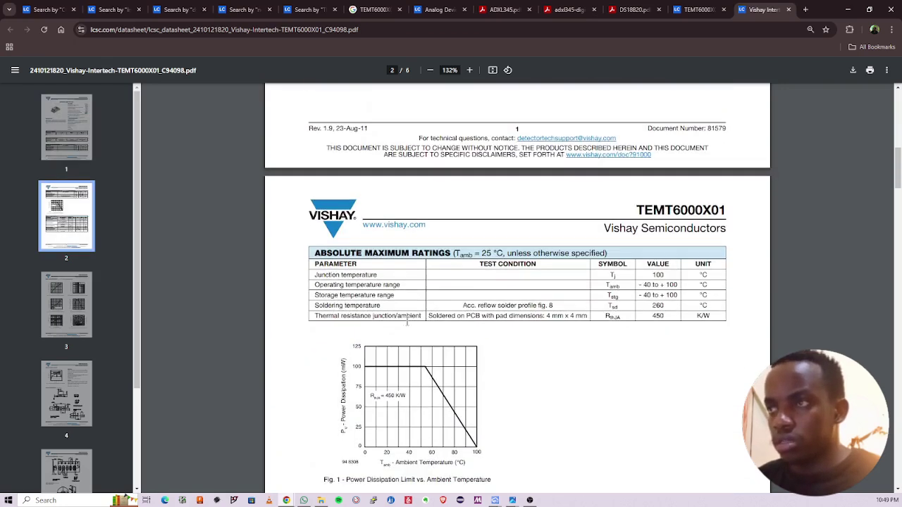
scroll(408, 324, down, 6)
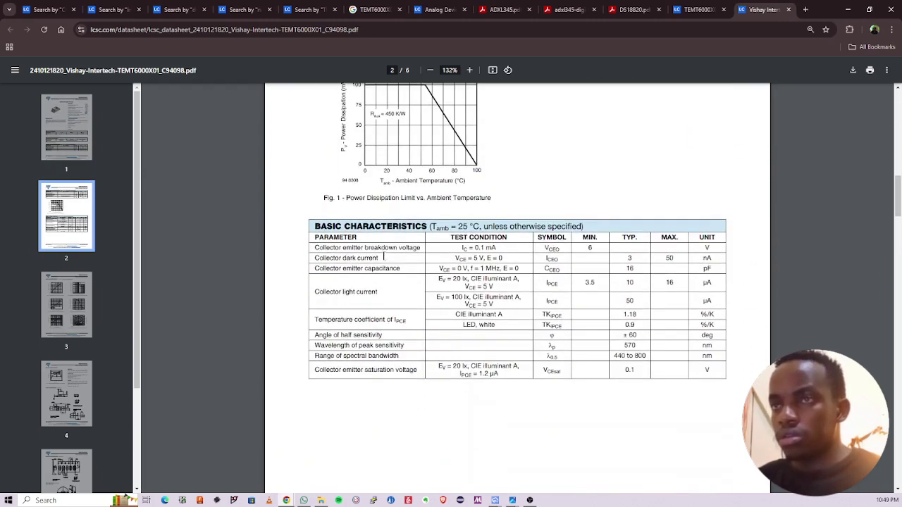
scroll(370, 328, down, 14)
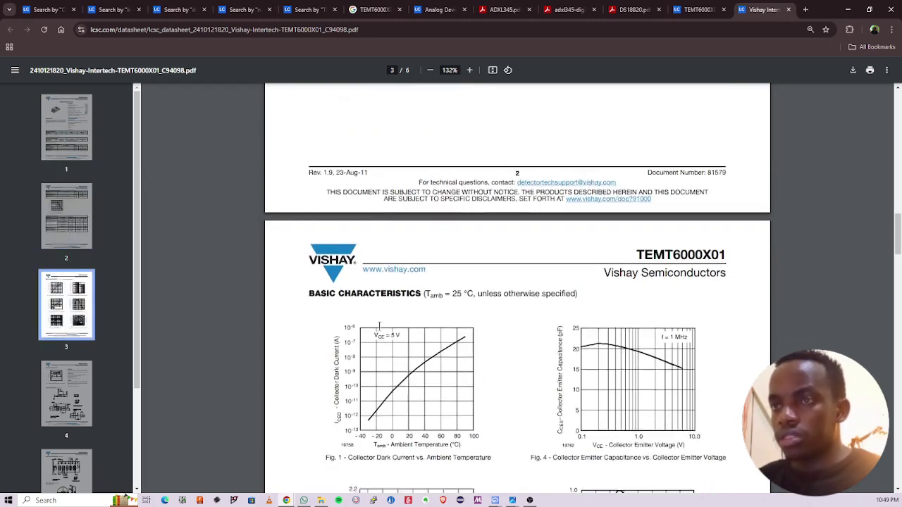
scroll(451, 336, up, 9)
scroll(451, 336, up, 17)
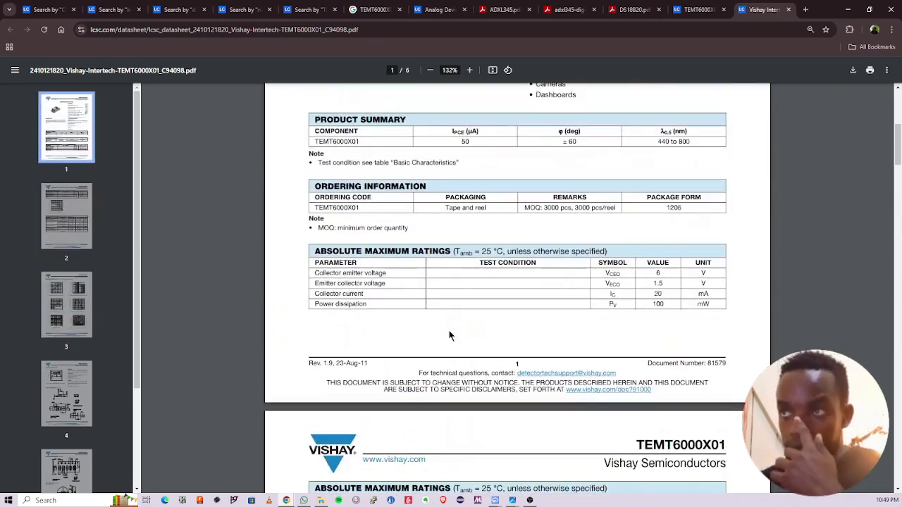
scroll(447, 338, up, 4)
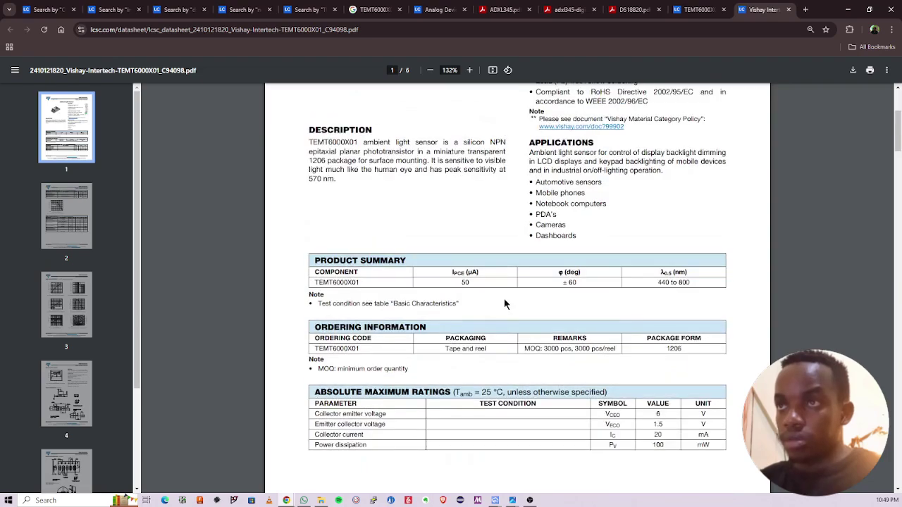
scroll(505, 303, up, 5)
scroll(566, 264, down, 20)
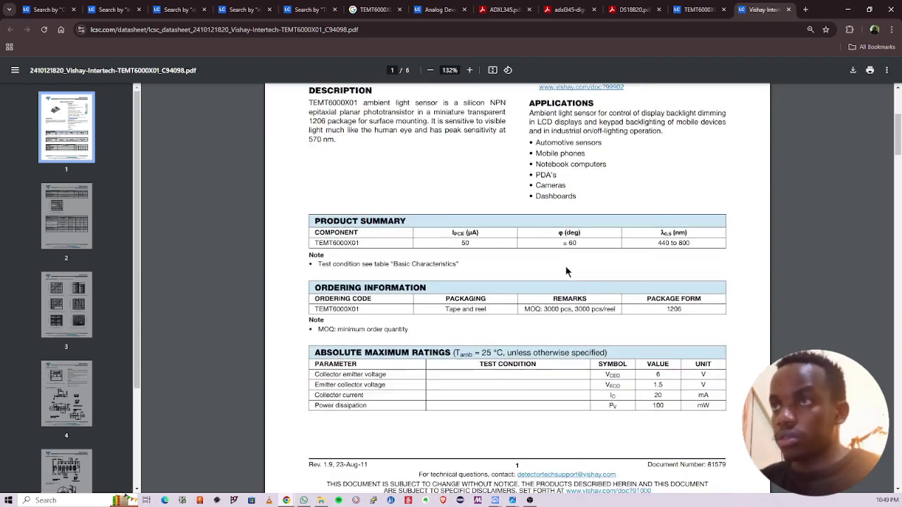
scroll(567, 272, down, 13)
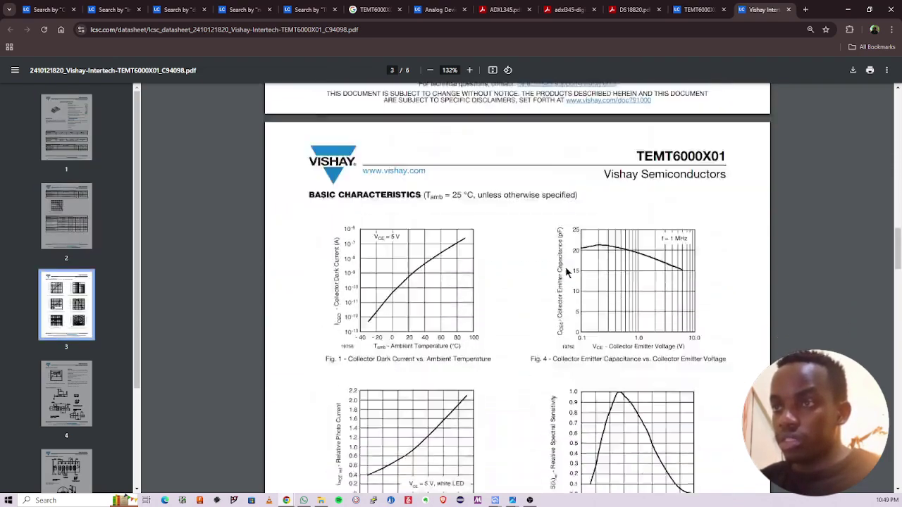
scroll(561, 266, down, 20)
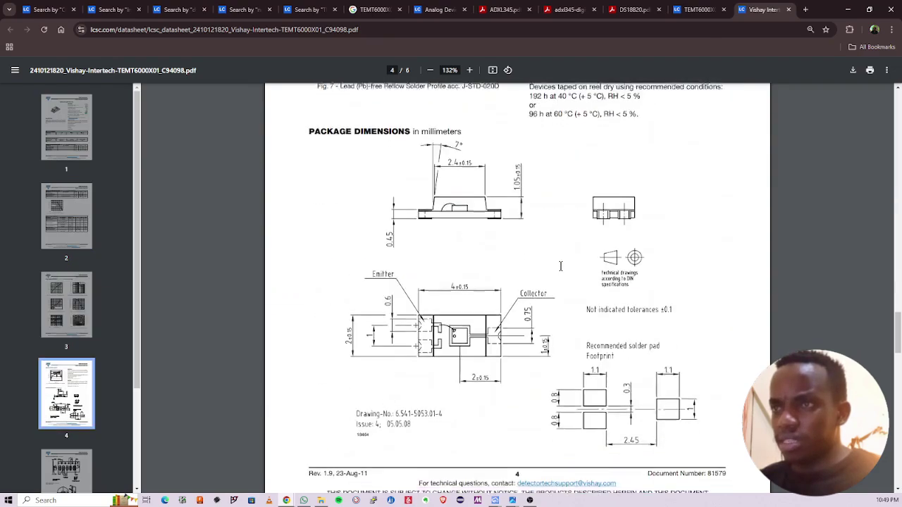
scroll(561, 265, up, 5)
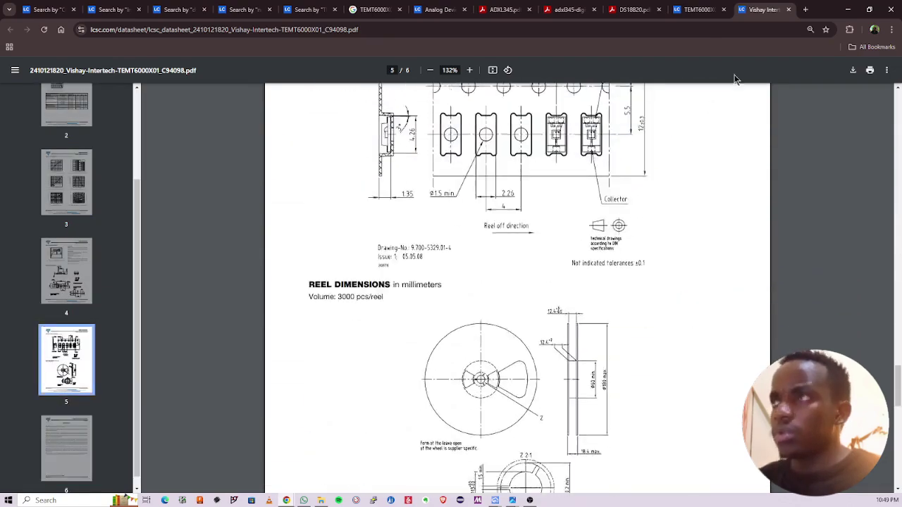
Step: Run a Google search for "TEMT6000X01 mechnisim" from the LCSC product page's browser tab
click(696, 10)
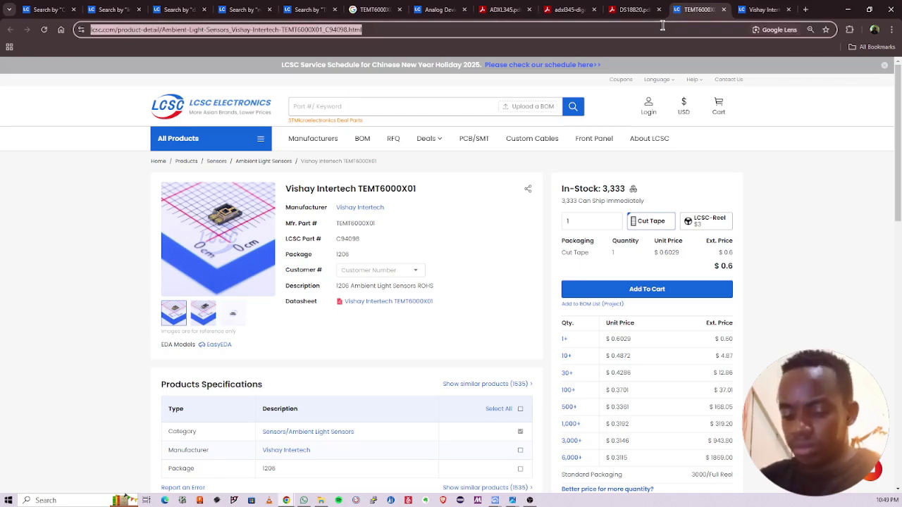
text(TEMT6000X01)
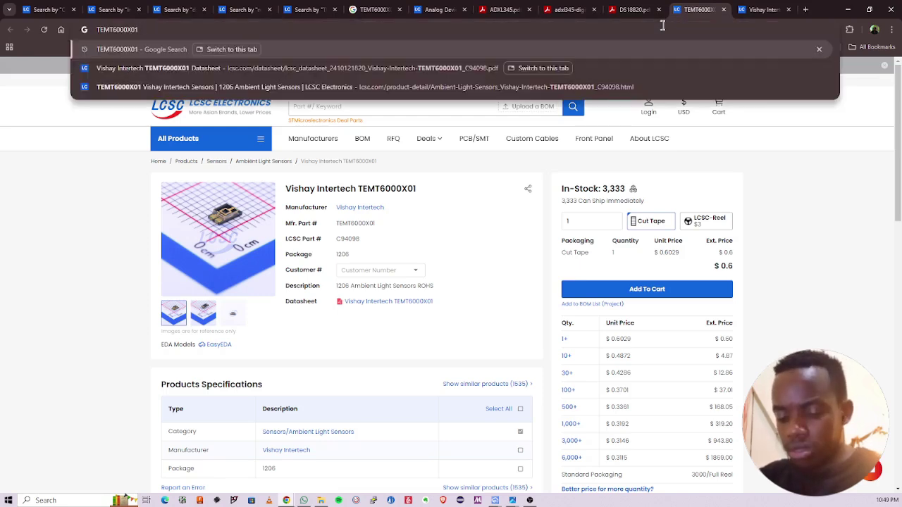
text(mechnisim)
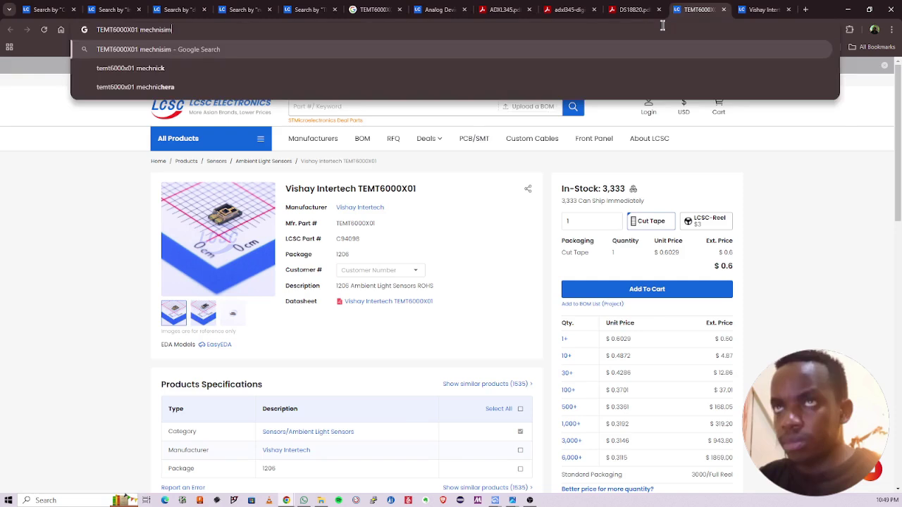
key(Return)
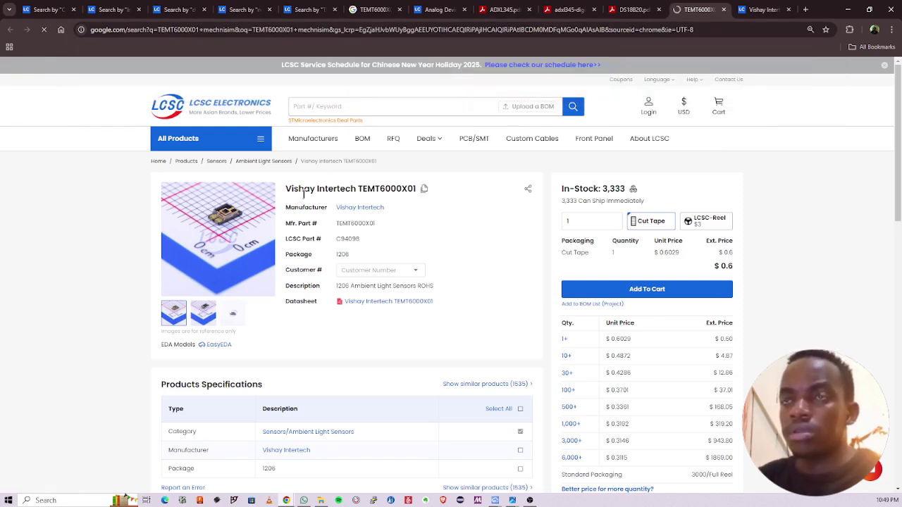
mouse_move(248, 217)
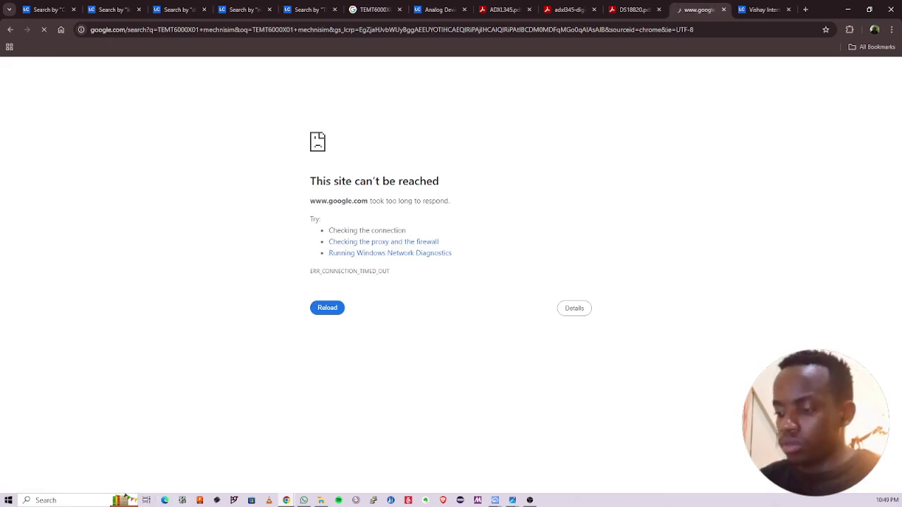
Step: Return to the TEMT6000X01 datasheet and read it from the first-page description through the ratings, graphs and package drawing to the disclaimer
click(755, 12)
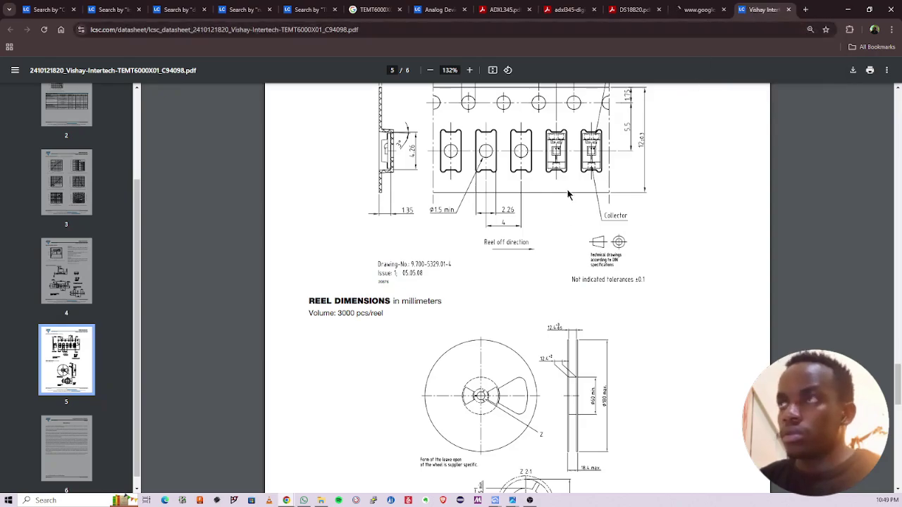
scroll(569, 196, up, 5)
scroll(569, 196, up, 15)
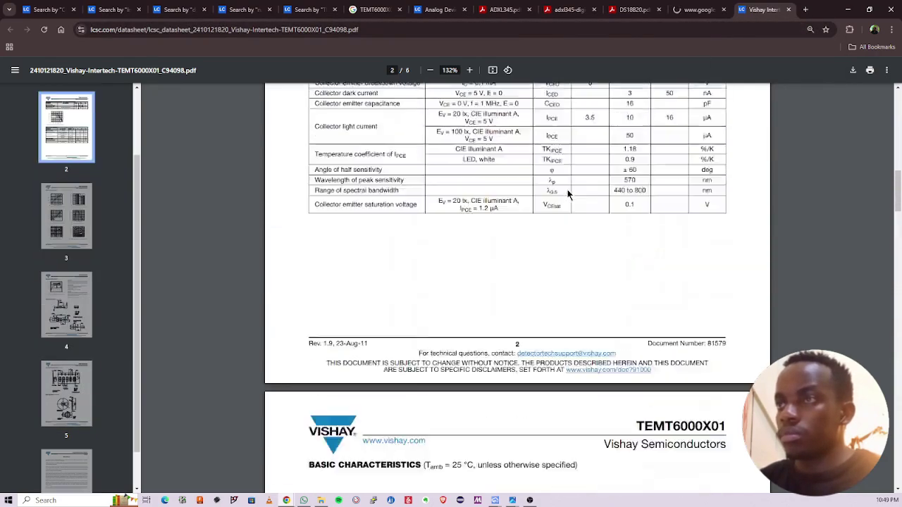
scroll(569, 195, up, 5)
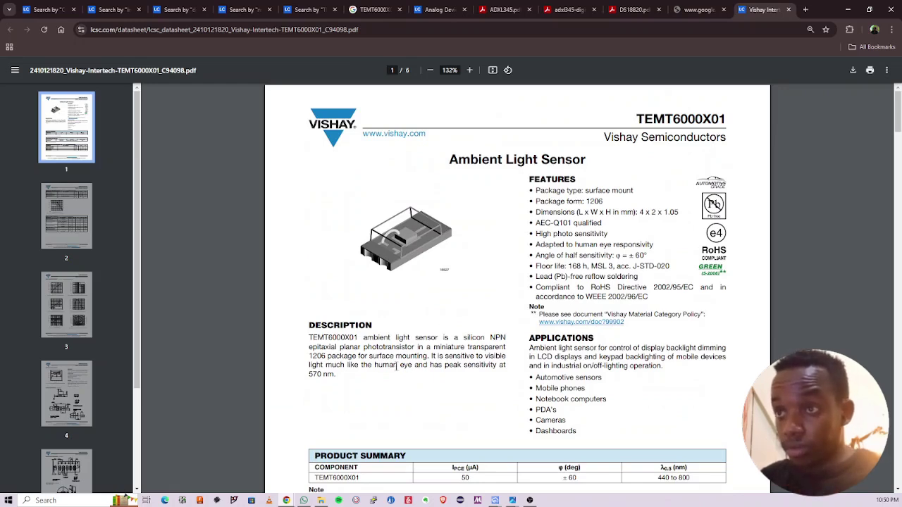
scroll(389, 374, down, 1)
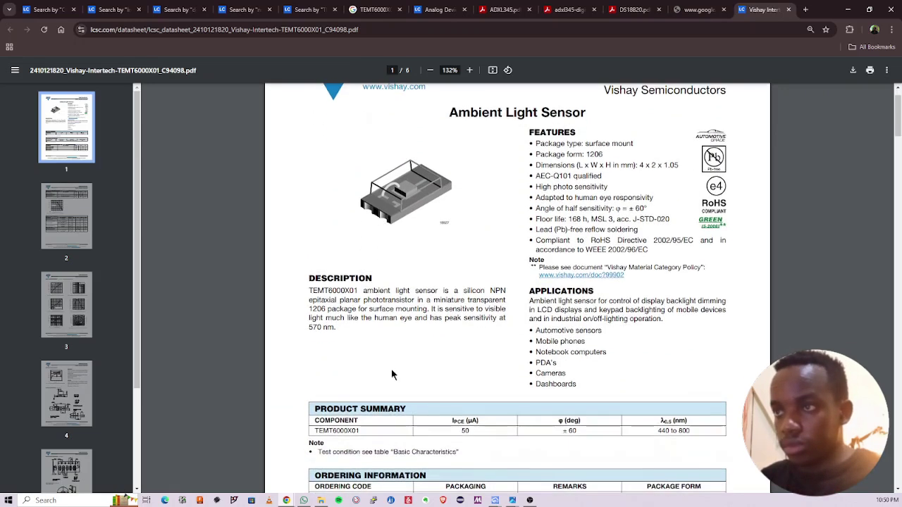
scroll(425, 352, down, 2)
scroll(425, 352, down, 1)
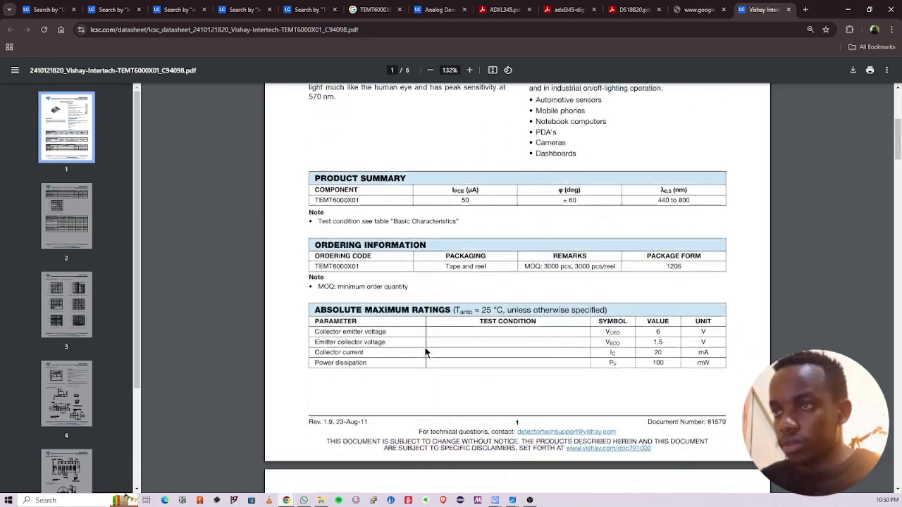
scroll(427, 351, down, 5)
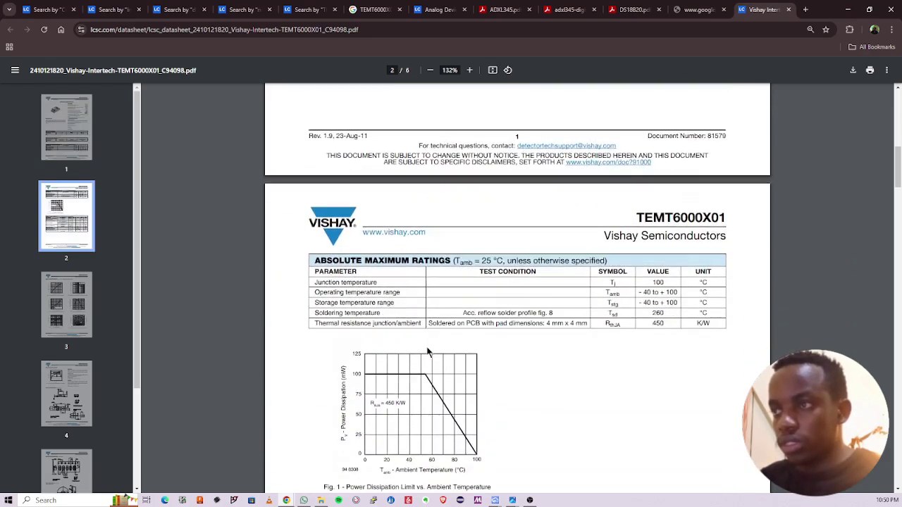
scroll(427, 352, down, 3)
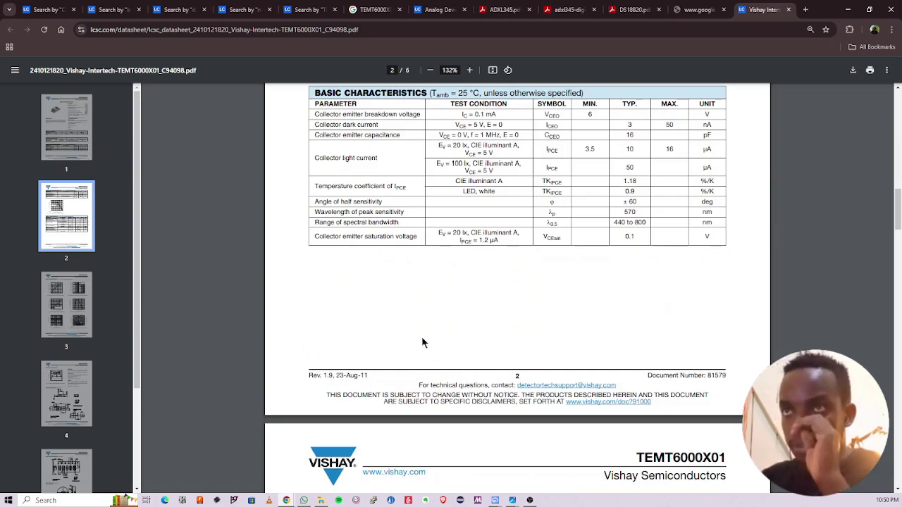
scroll(421, 342, down, 5)
scroll(422, 342, down, 10)
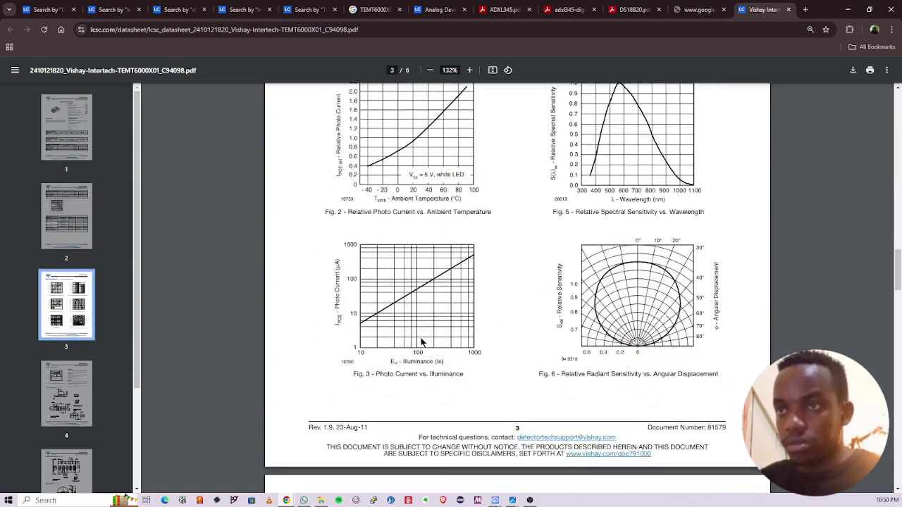
scroll(421, 343, down, 7)
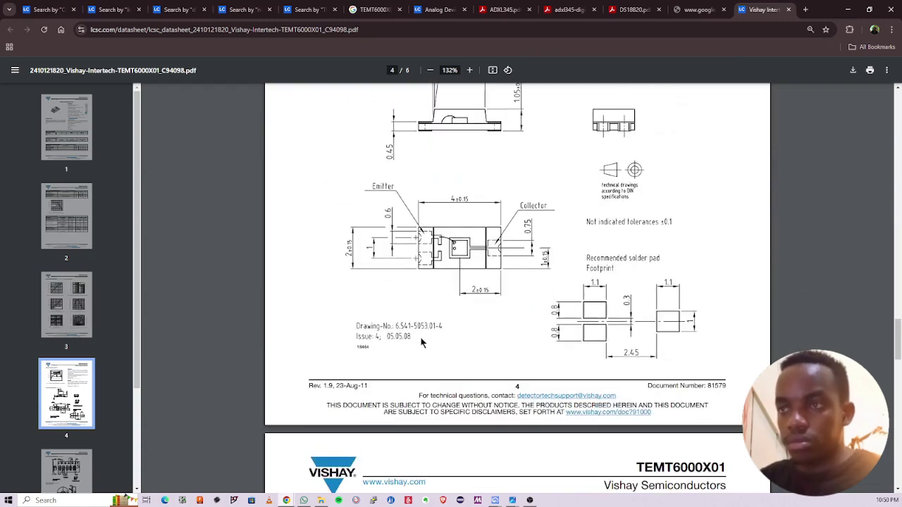
scroll(419, 337, down, 14)
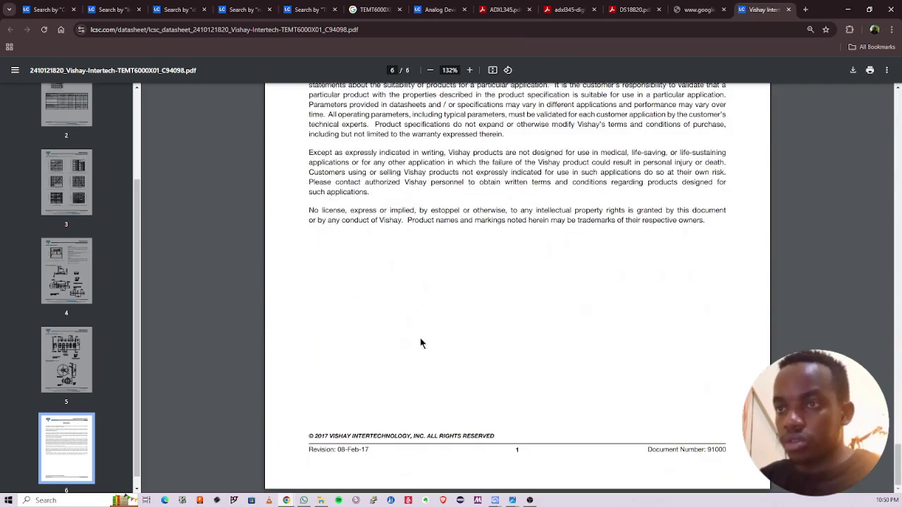
scroll(416, 342, up, 5)
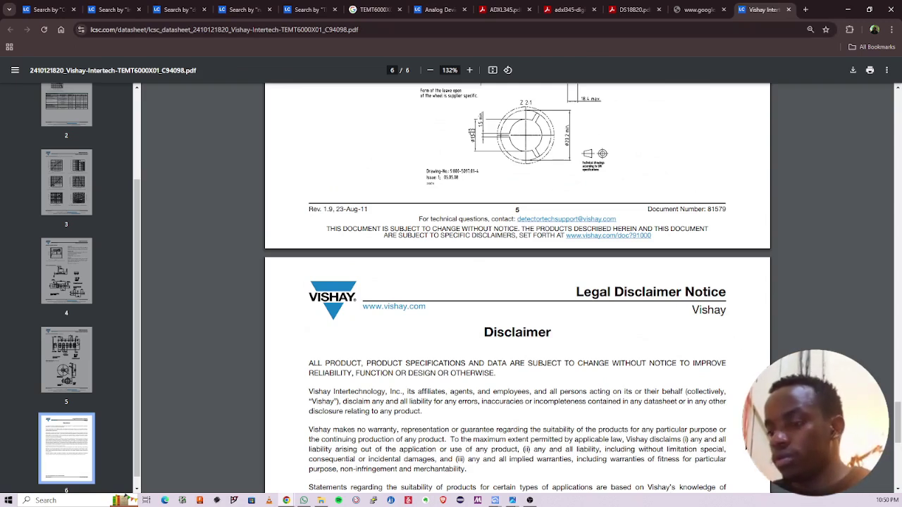
Step: Reload the TEMT6000X01 Google search, show its image results and open the SparkFun schematic with the 10k resistor
click(697, 9)
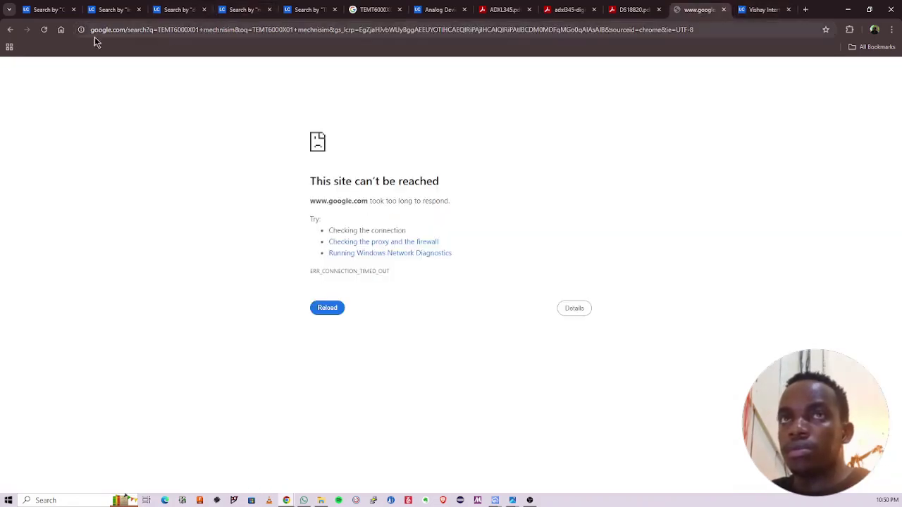
click(46, 30)
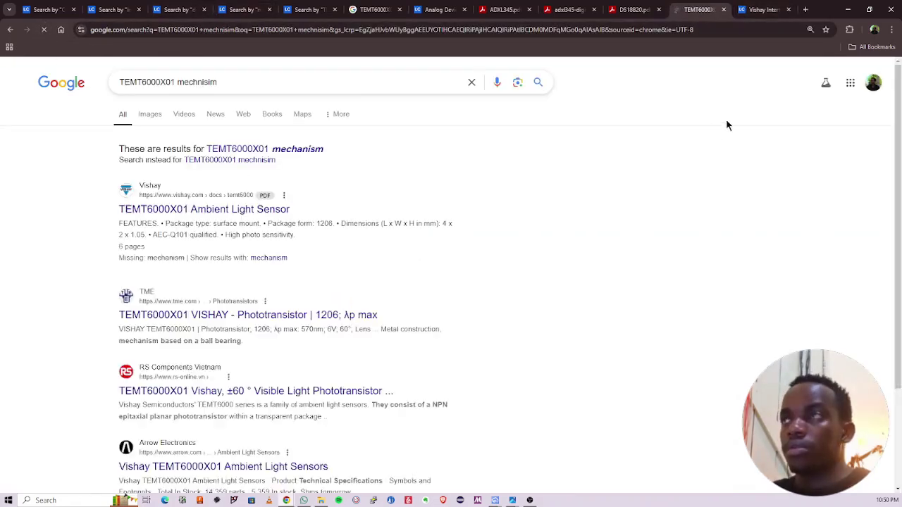
click(150, 115)
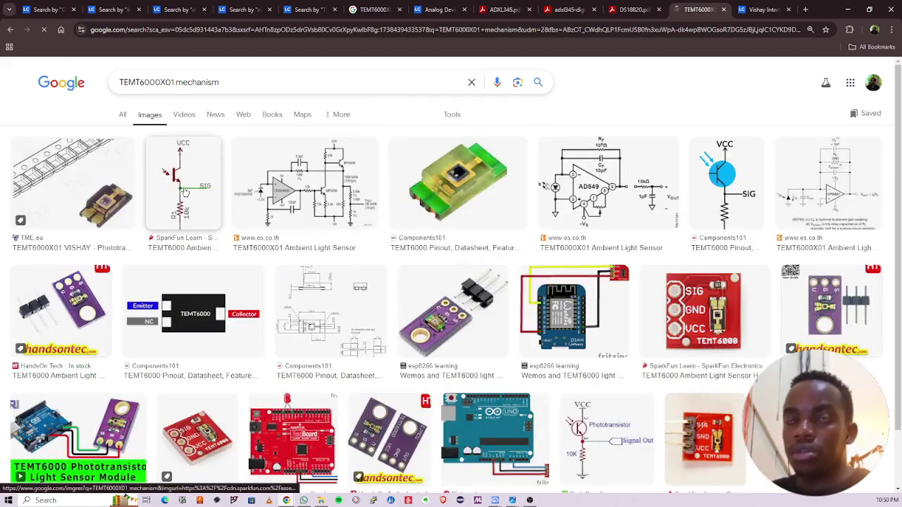
click(185, 191)
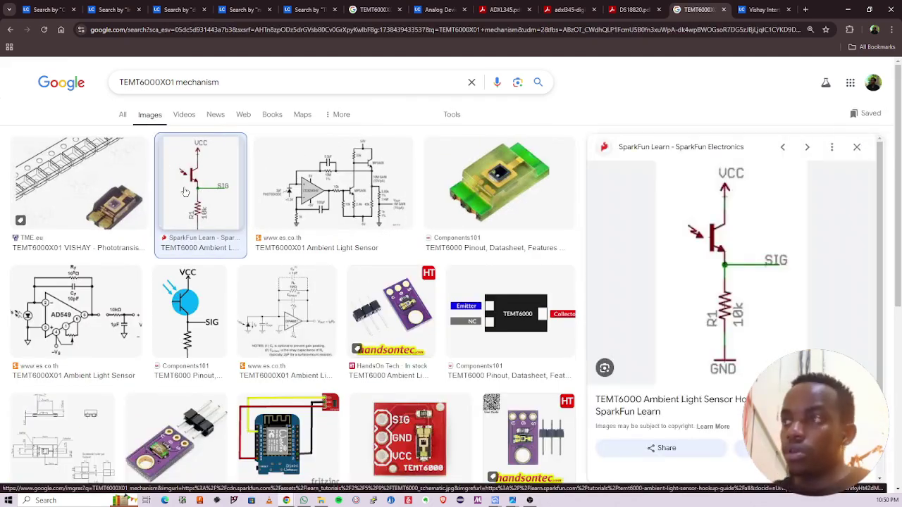
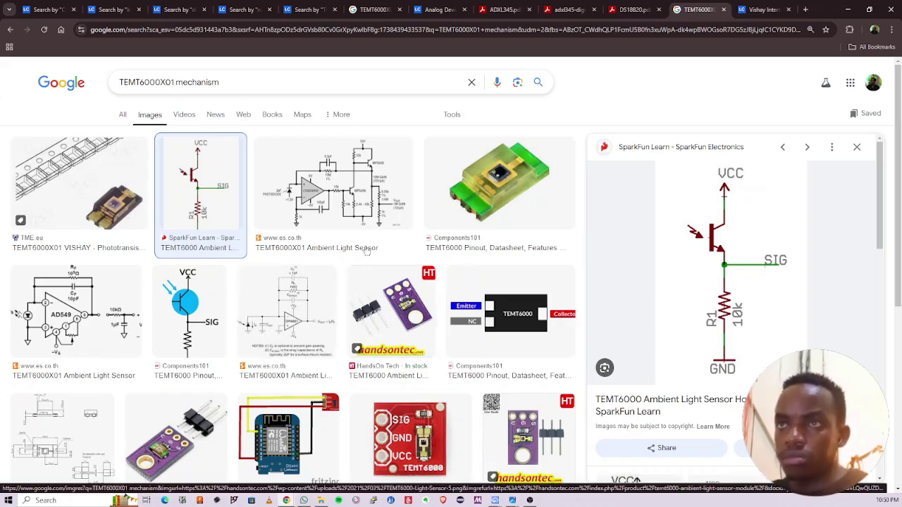
Step: Switch back to EasyEDA, close the device library and draw a wire about 3.8 mm long leftward from pin 2 of header H1
click(848, 9)
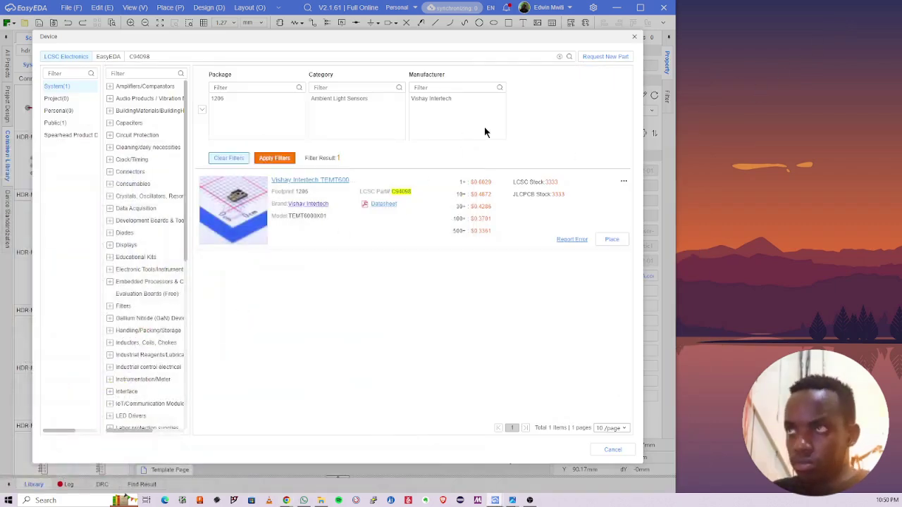
click(634, 36)
scroll(262, 260, up, 5)
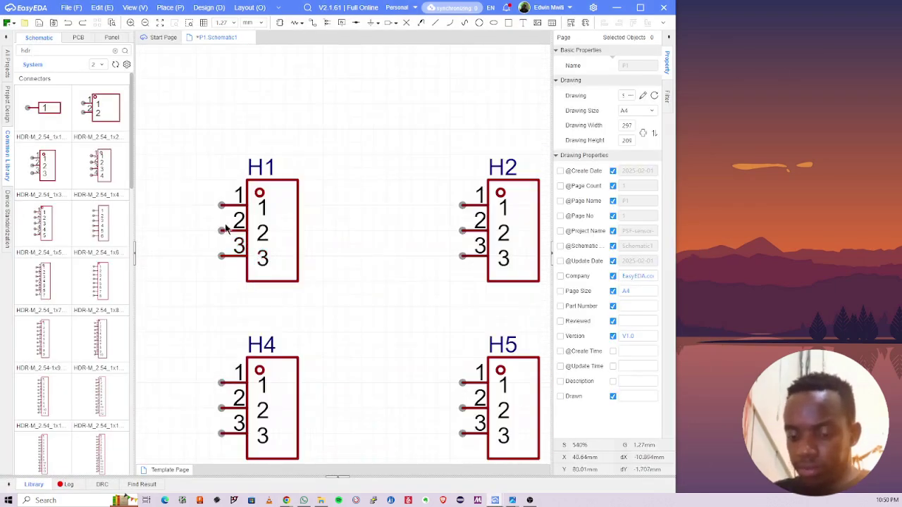
scroll(227, 225, down, 3)
key(alt+w)
scroll(215, 242, up, 3)
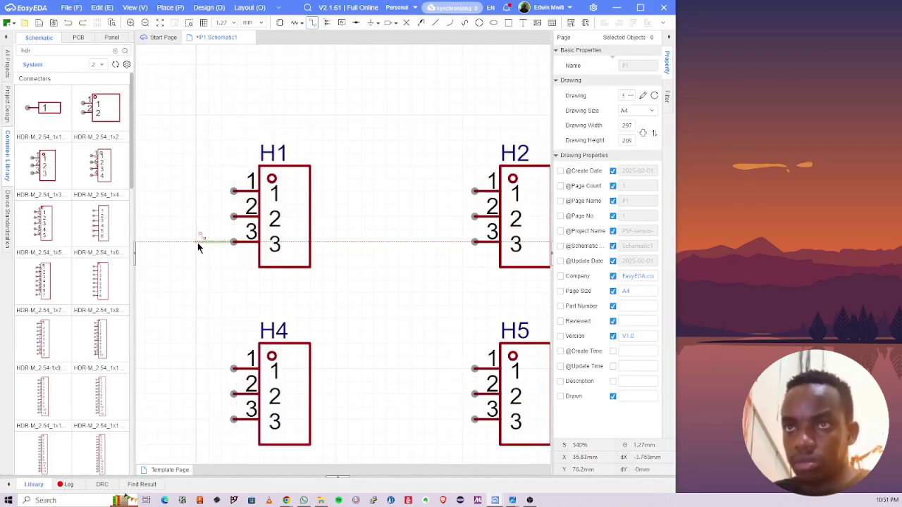
click(234, 216)
double_click(190, 219)
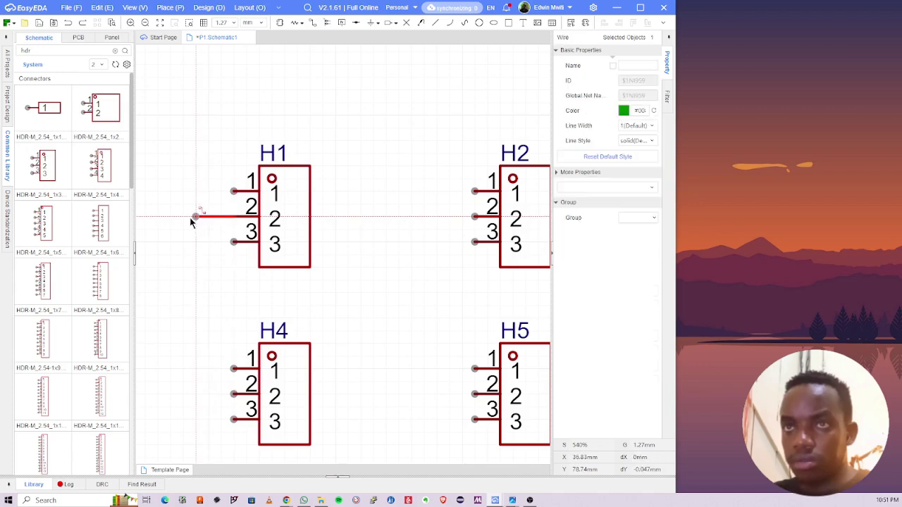
scroll(262, 222, down, 5)
right_drag(285, 136, 333, 176)
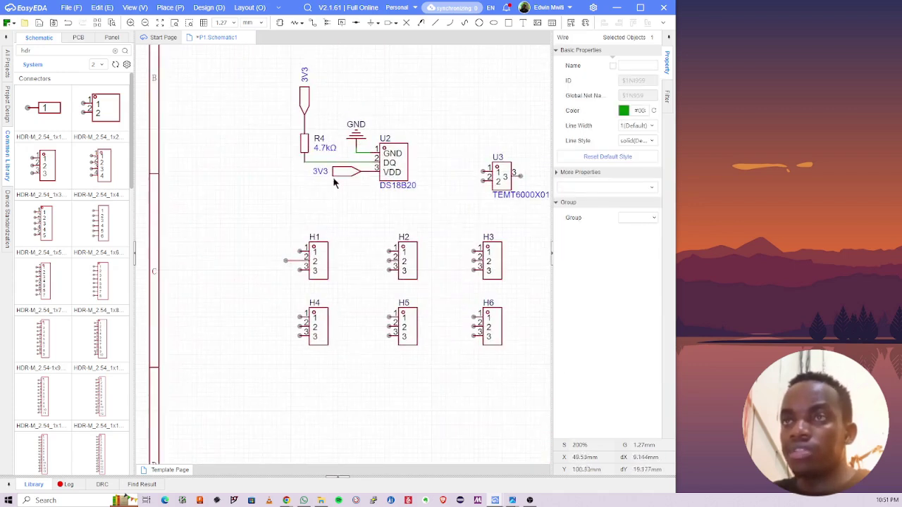
Step: Copy the 3V3 net port at the DS18B20 and paste it onto pin 1 of header H1
click(343, 176)
key(ctrl+c)
key(ctrl+v)
scroll(290, 247, up, 5)
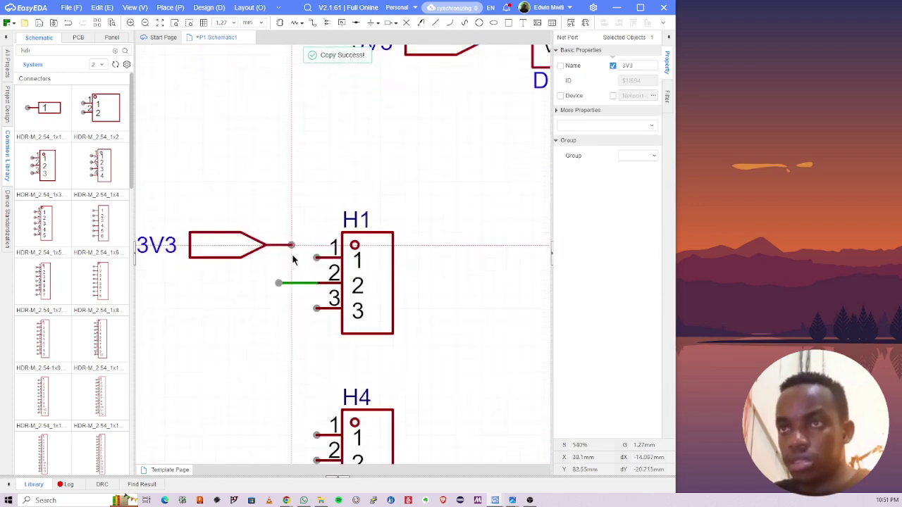
click(314, 265)
scroll(314, 265, down, 5)
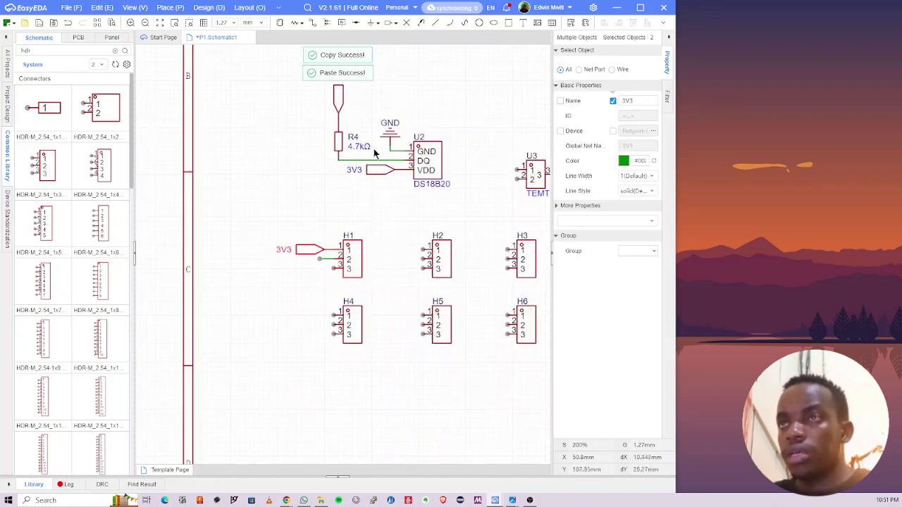
Step: Copy the GND flag at the DS18B20 and paste it, rotated sideways, onto pin 3 of header H1
click(388, 141)
key(ctrl+c)
key(ctrl+v)
scroll(292, 264, up, 5)
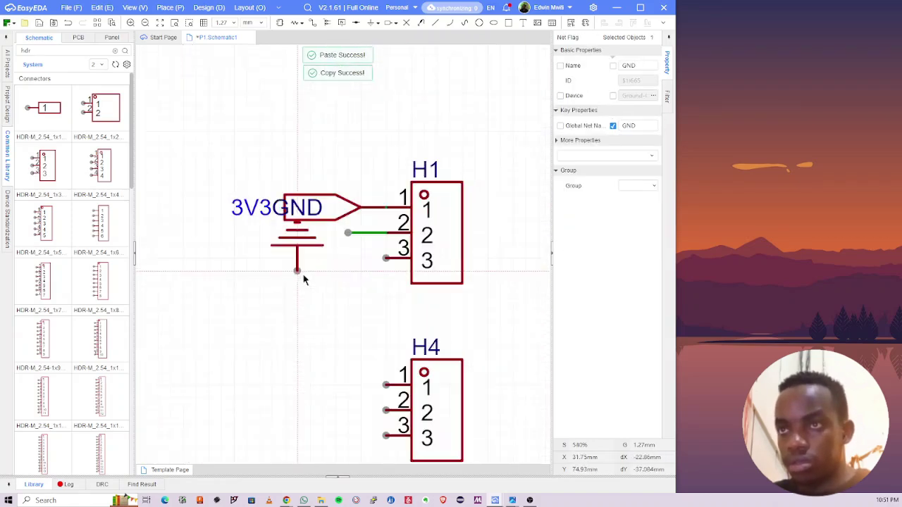
key(space)
click(386, 264)
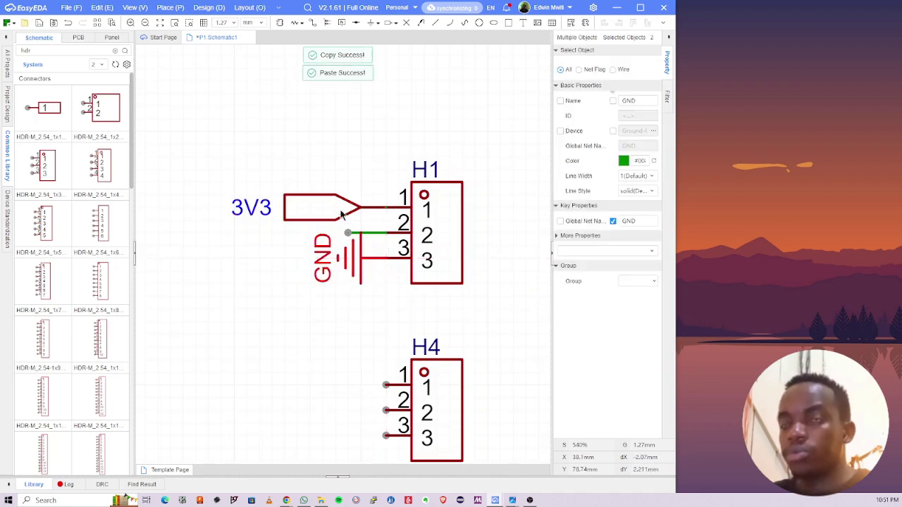
Step: Move H1's 3V3 port and GND flag away from the header, turning the port upright above pin 1 and the ground symbol downward below pin 3
click(305, 211)
drag(305, 211, 269, 190)
key(space)
drag(325, 236, 252, 261)
key(space)
key(space)
key(space)
key(space)
key(space)
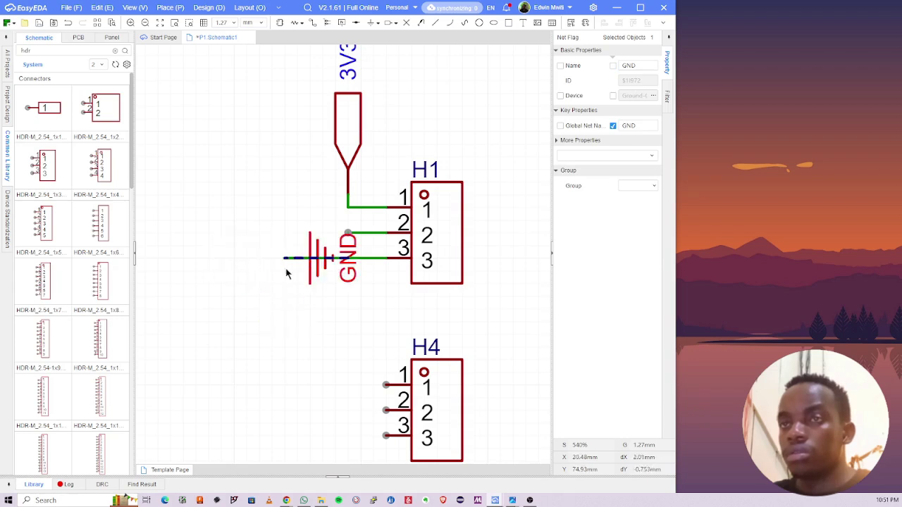
click(269, 240)
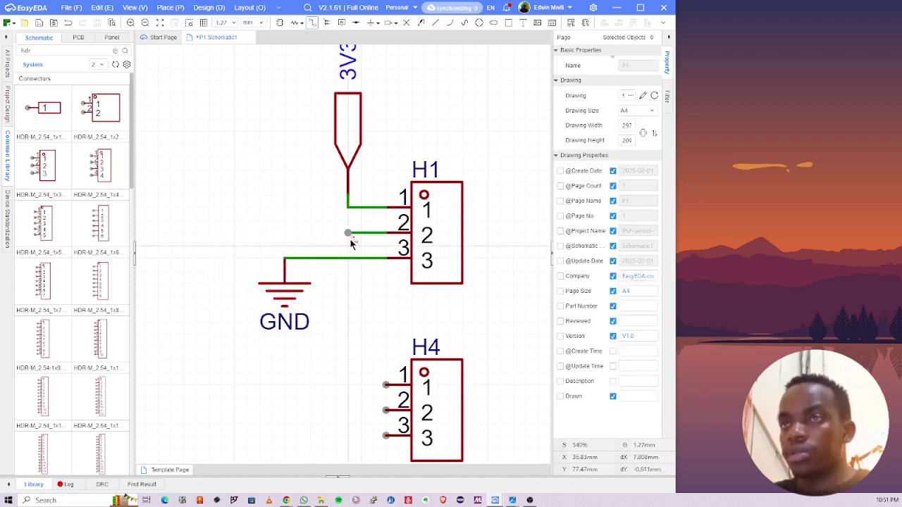
Step: Extend the wire on H1's pin 2 about 6.35 mm further left
click(347, 233)
double_click(281, 238)
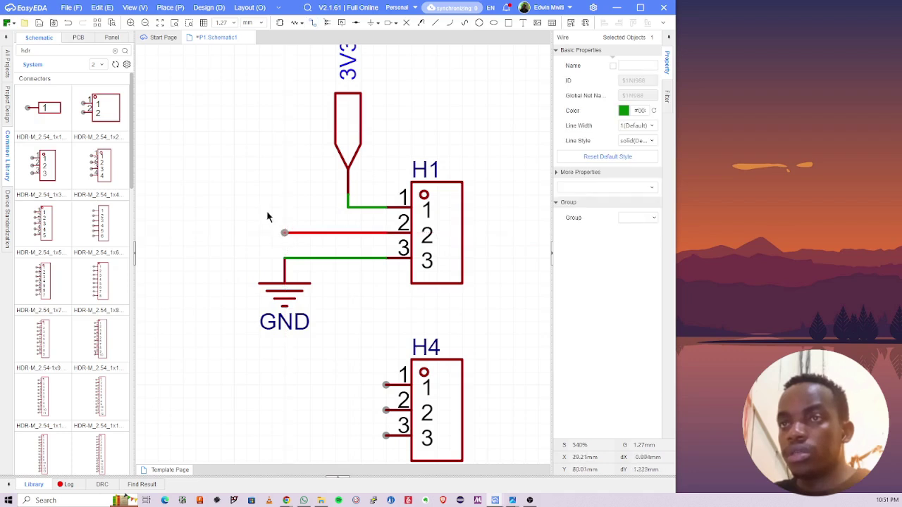
click(267, 217)
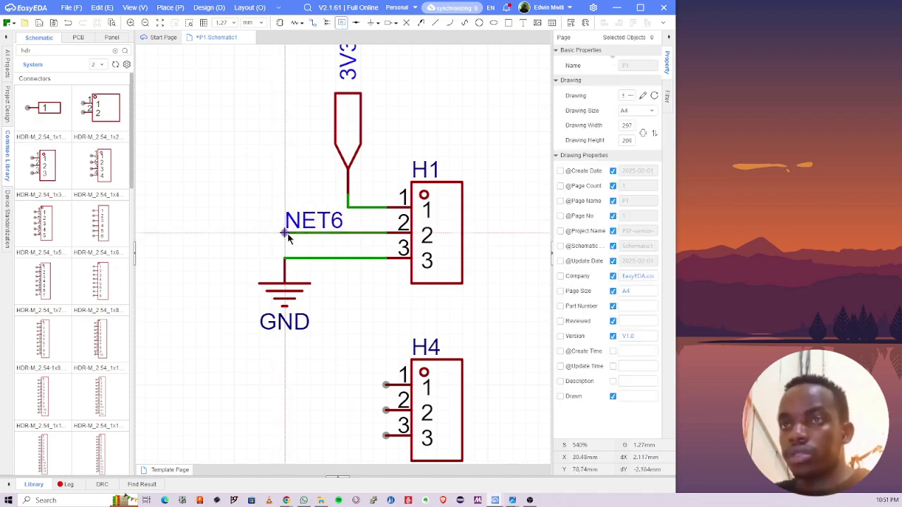
Step: Place a net label named SUN_1 on H1's pin 2 wire and stretch the wire's free end about 1.27 mm further left
click(289, 232)
double_click(302, 228)
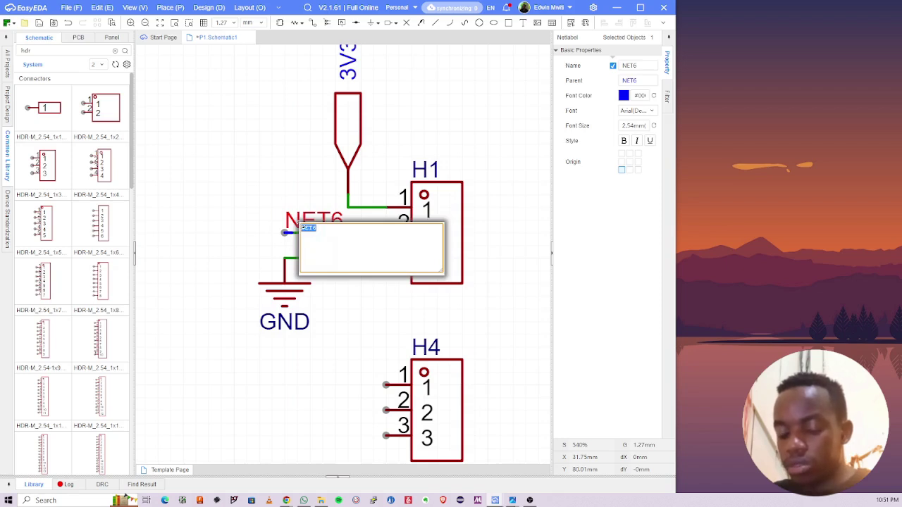
key(BackSpace)
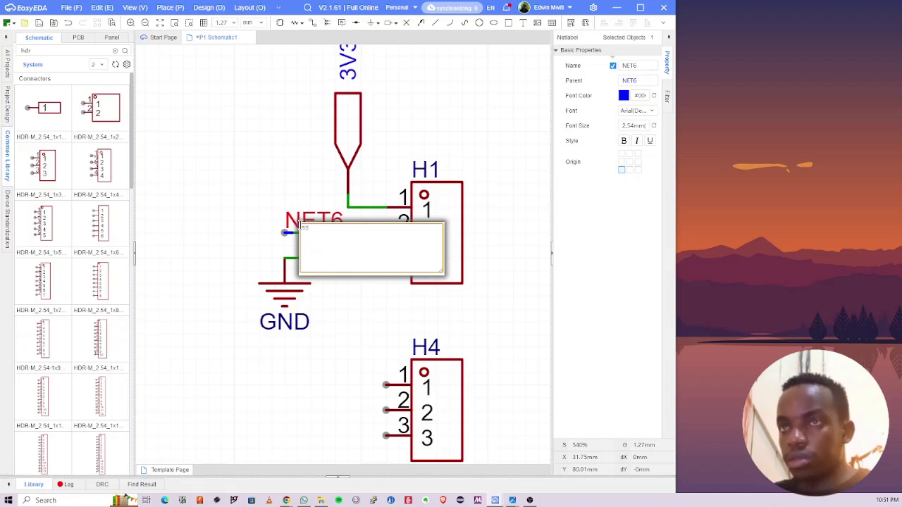
key(Return)
click(290, 214)
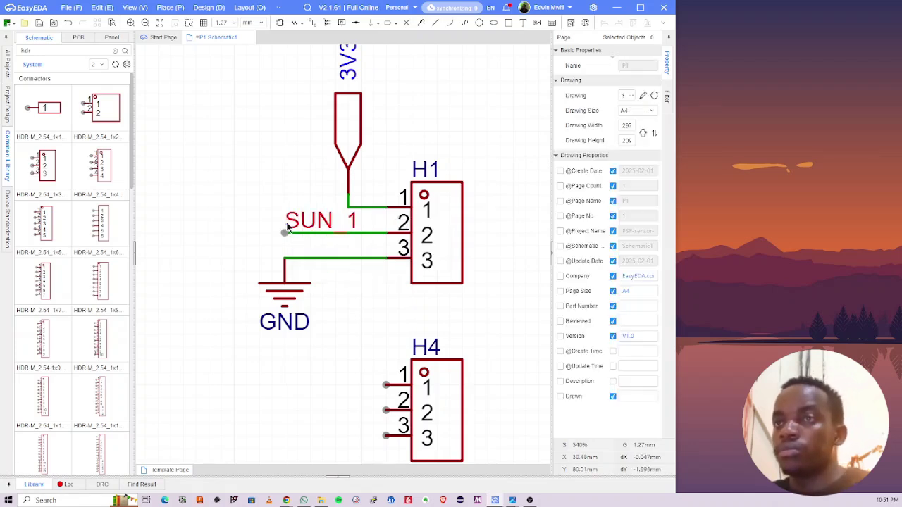
click(304, 221)
drag(285, 231, 272, 232)
scroll(246, 217, down, 3)
click(245, 217)
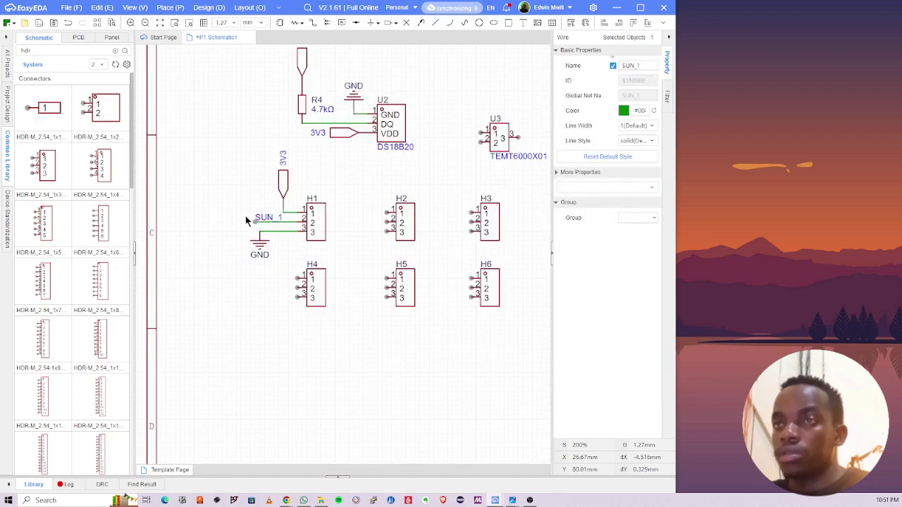
Step: Delete the five unwired 3-pin headers H2 to H6
right_drag(348, 295, 308, 298)
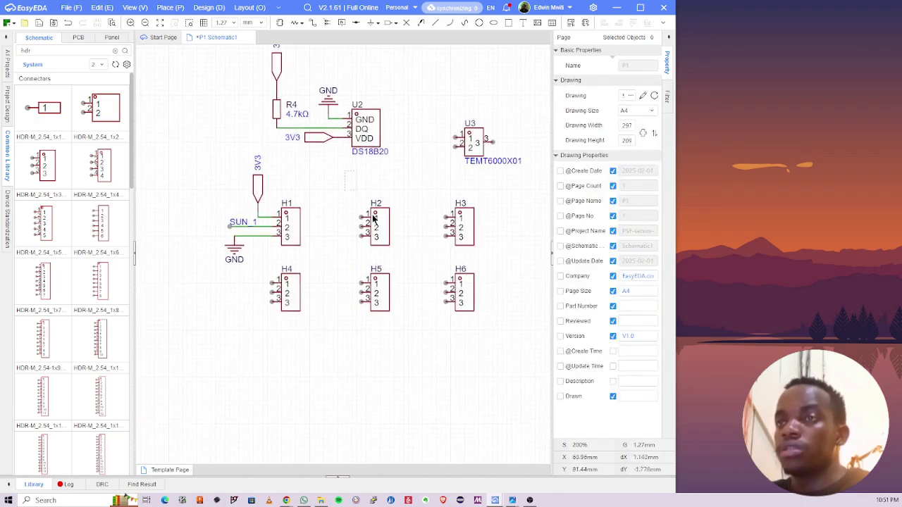
drag(346, 172, 534, 365)
key(Delete)
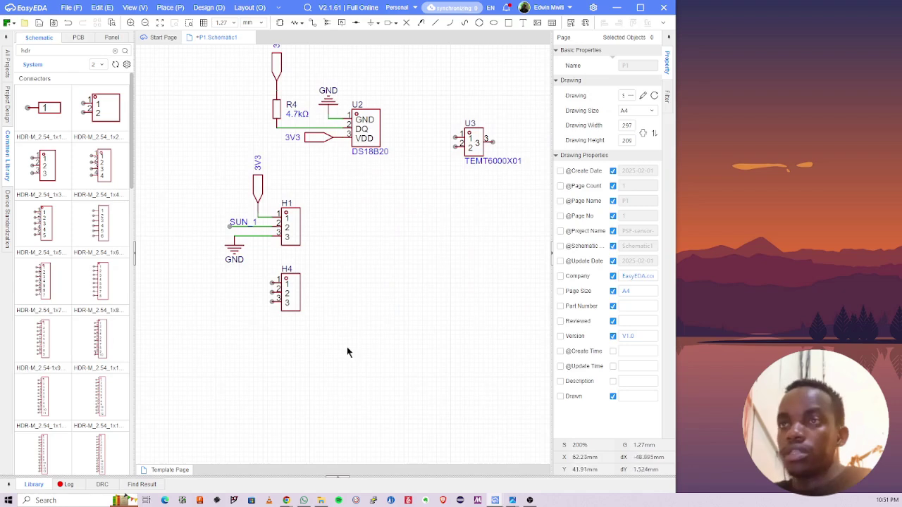
click(288, 296)
key(Delete)
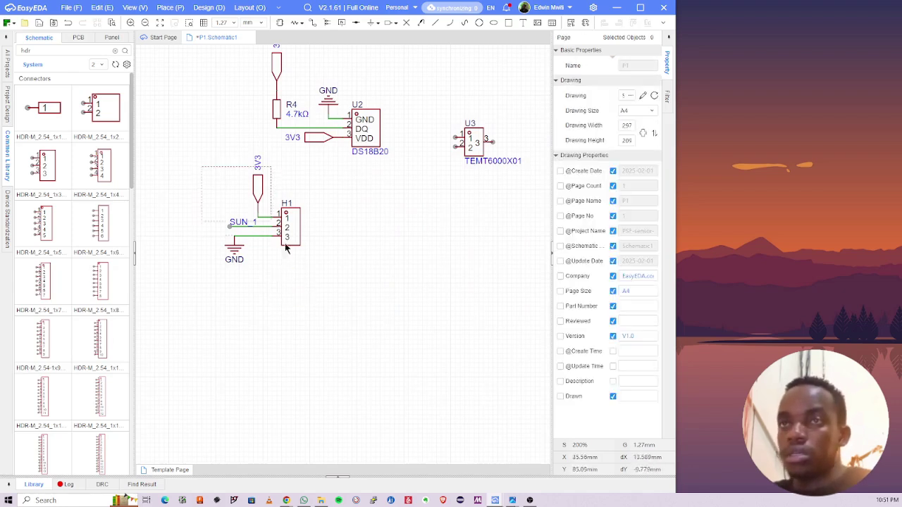
Step: Copy the complete H1 header circuit with its 3V3, SUN_1 and GND connections and paste two copies stacked below it
drag(286, 247, 348, 308)
key(ctrl+c)
key(ctrl+v)
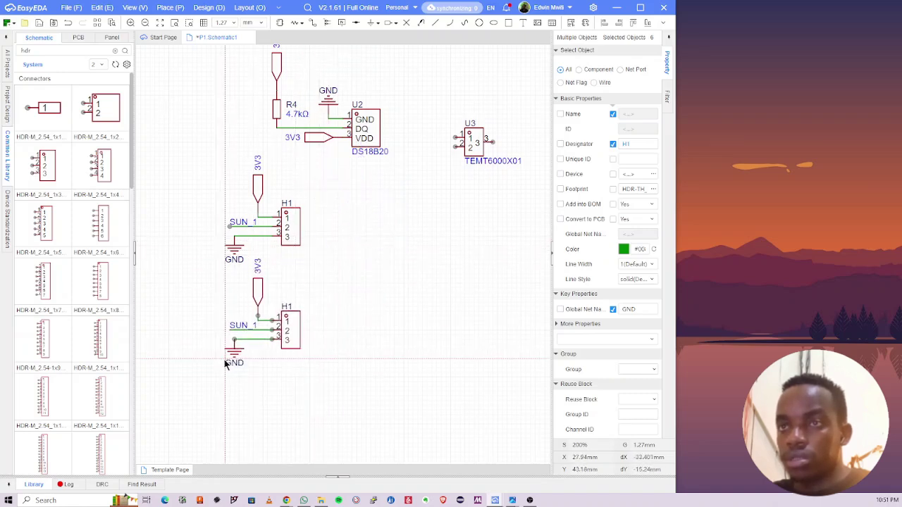
click(222, 359)
scroll(250, 344, down, 2)
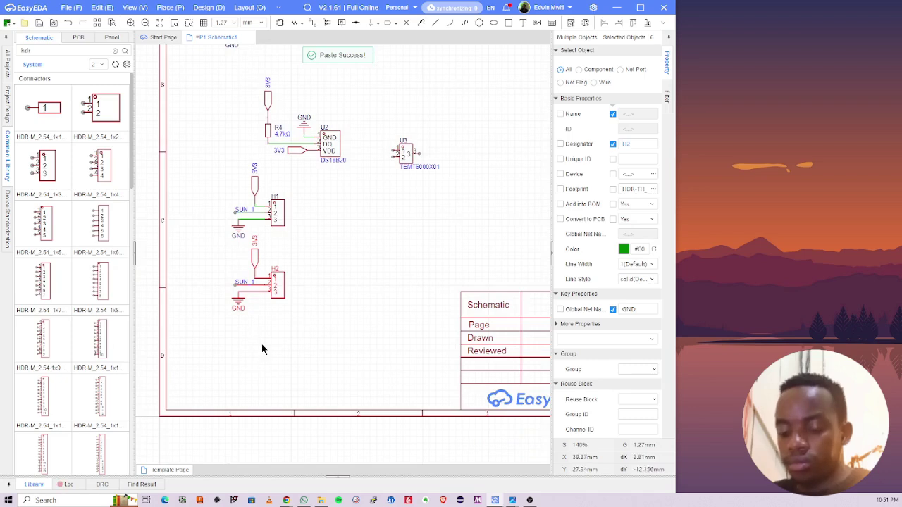
key(ctrl+v)
scroll(247, 370, down, 1)
click(234, 371)
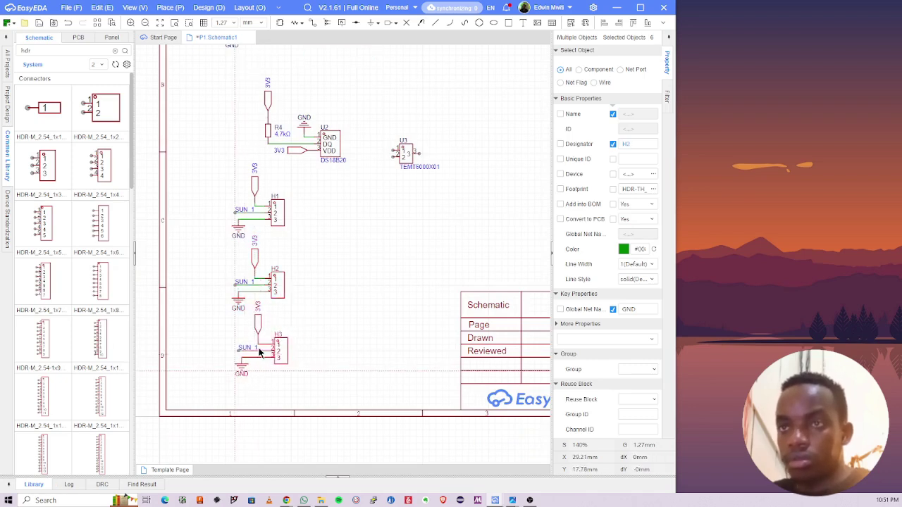
click(293, 323)
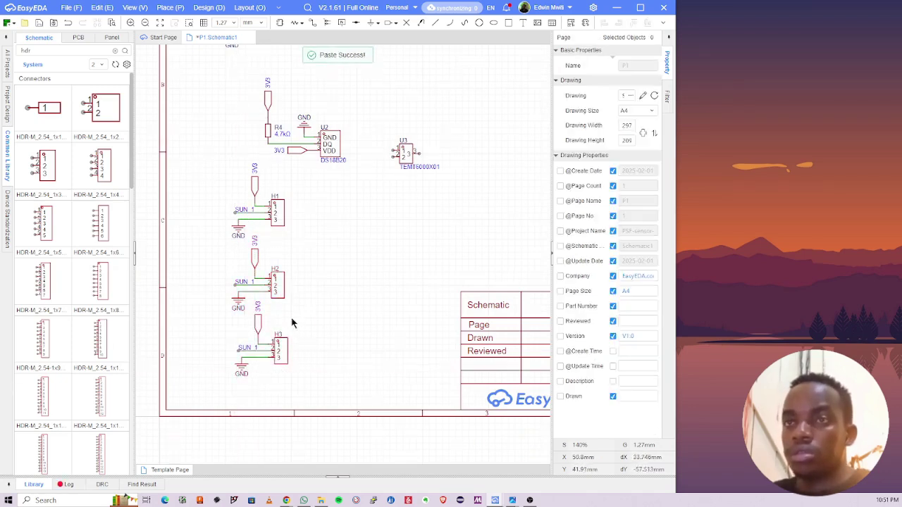
Step: Copy the column of three wired header circuits and paste it alongside as a second column to the right
drag(296, 370, 195, 156)
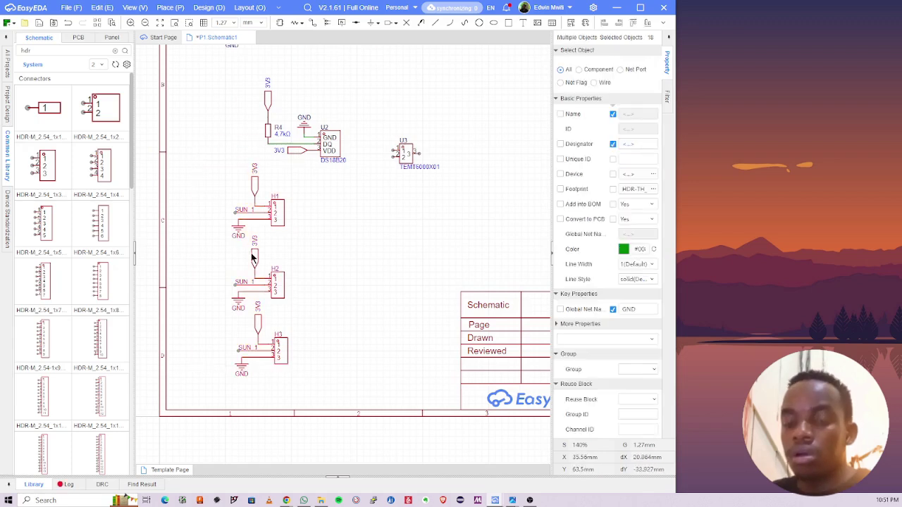
key(ctrl+c)
key(ctrl+v)
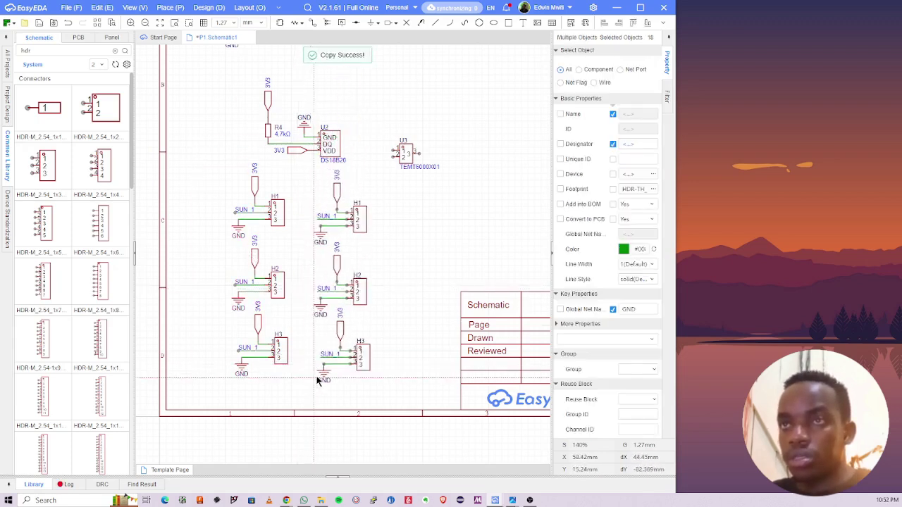
click(322, 373)
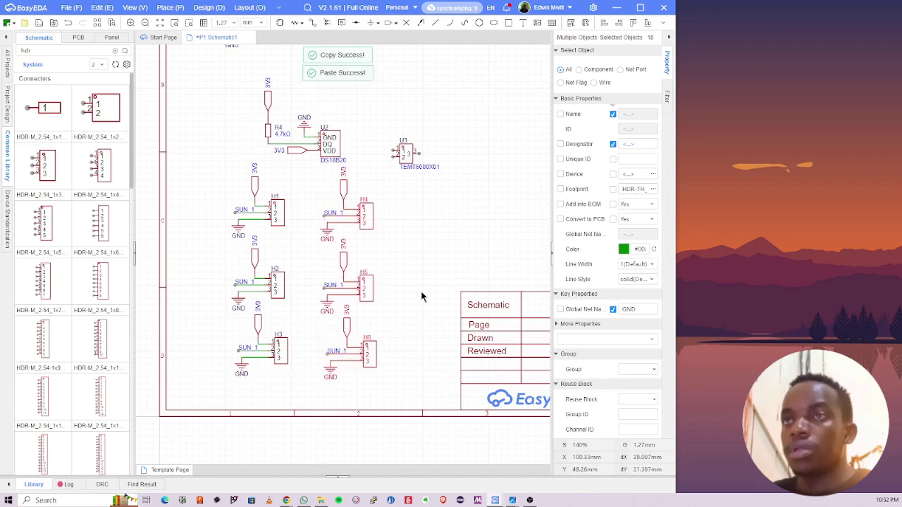
click(415, 199)
Step: Delete the TEMT6000X01 sensor U3 and move the DS18B20 circuit about 7.6 mm up and 2.5 mm right, away from the headers
scroll(416, 191, up, 1)
click(413, 188)
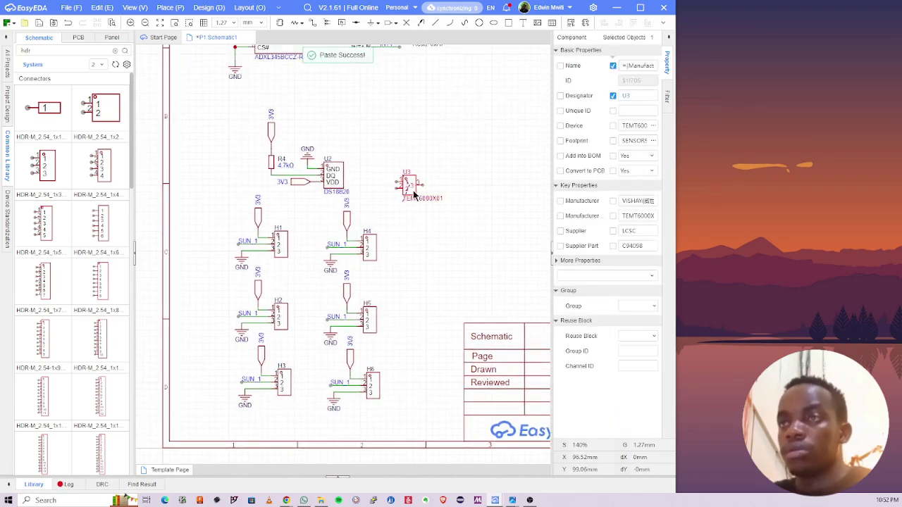
key(Delete)
drag(239, 130, 380, 194)
drag(325, 174, 331, 154)
click(401, 182)
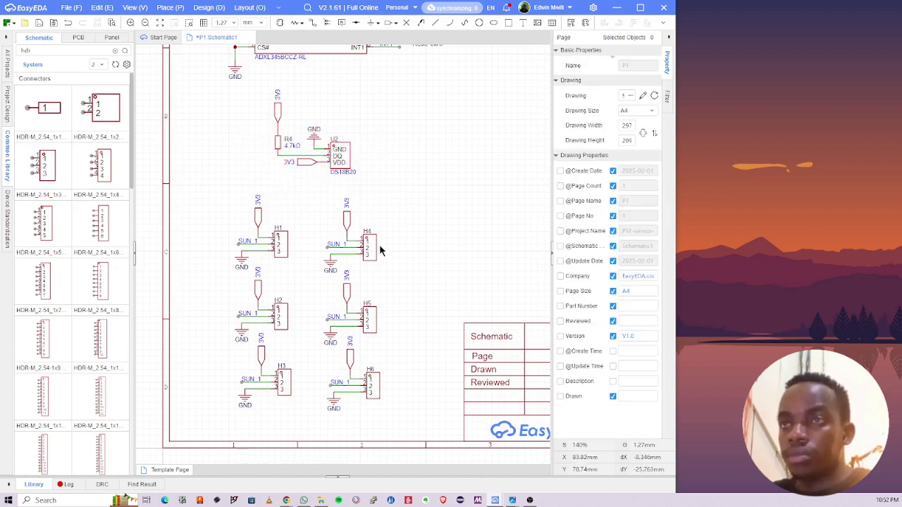
Step: Rename the pin 2 net label of header H4 as SUN_2 and that of header H2 as SUN_3
scroll(379, 245, up, 3)
right_drag(374, 250, 410, 224)
double_click(339, 221)
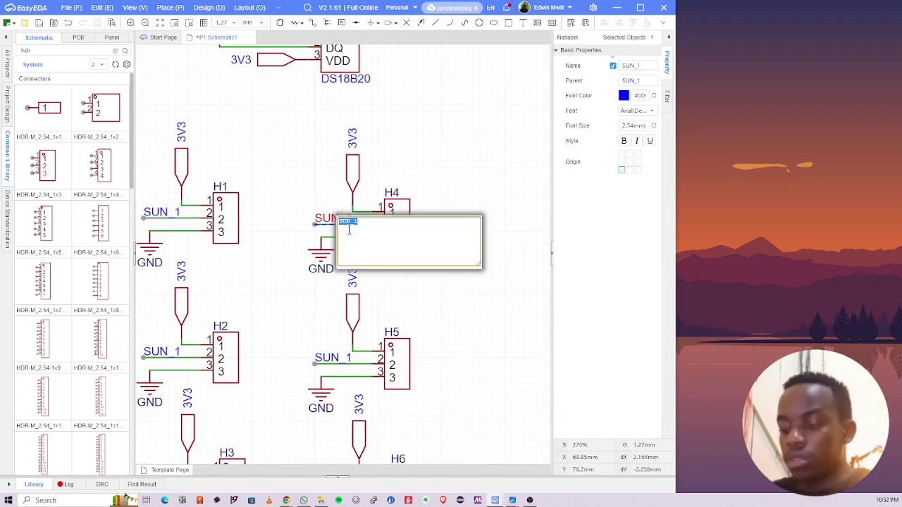
text(SUN_2)
key(Return)
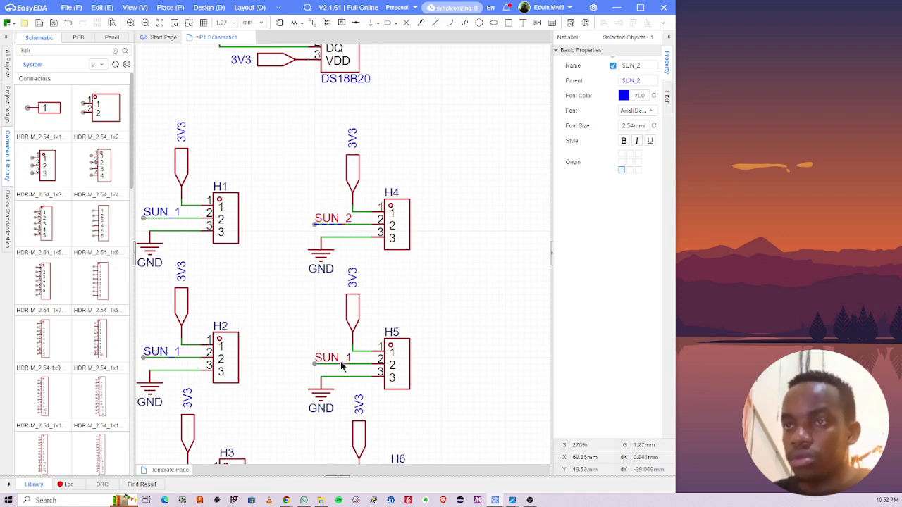
right_drag(296, 322, 359, 266)
double_click(225, 296)
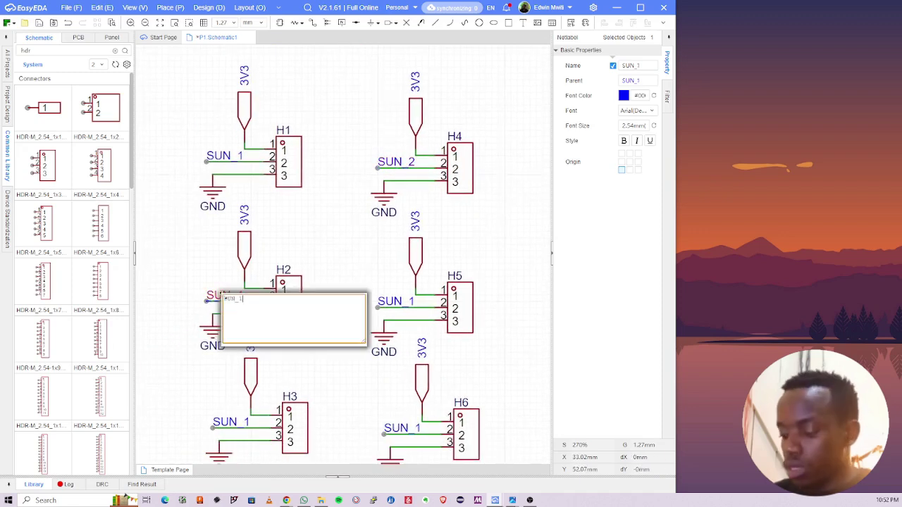
text(SUN_3)
key(Return)
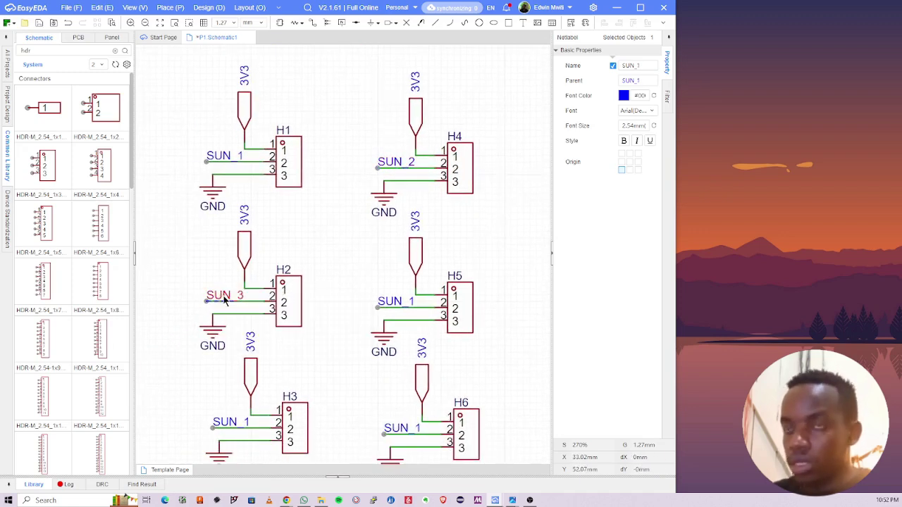
Step: Rename the pin 2 net label of header H5 as SUN_4 and that of header H3 as SUN_5
double_click(399, 302)
key(Right)
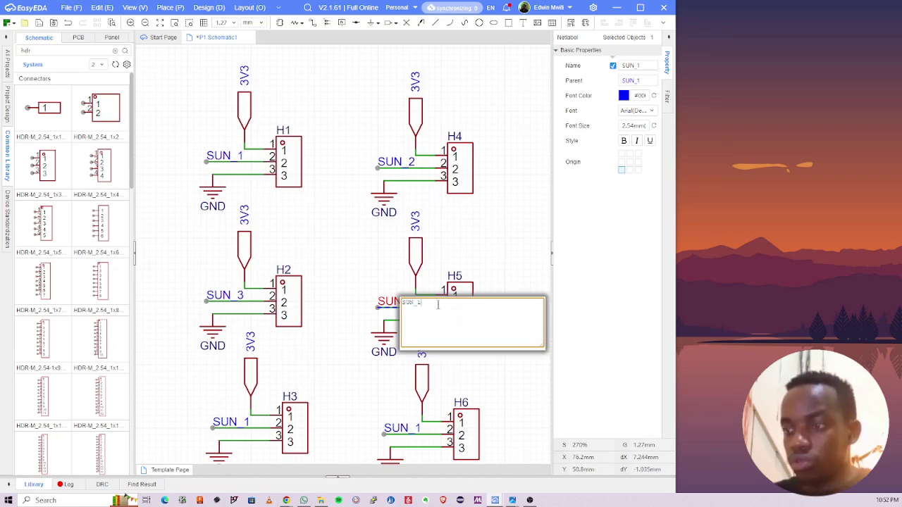
text(4)
key(Return)
right_drag(437, 306, 448, 200)
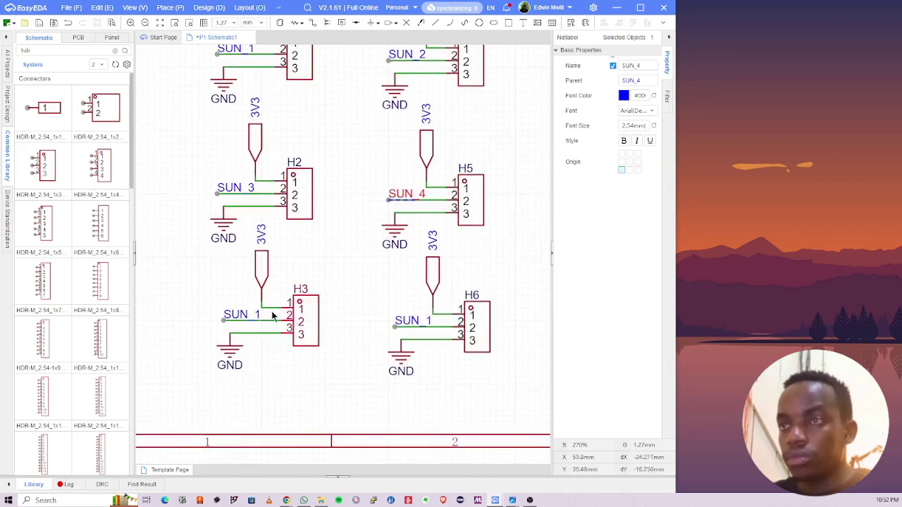
double_click(235, 315)
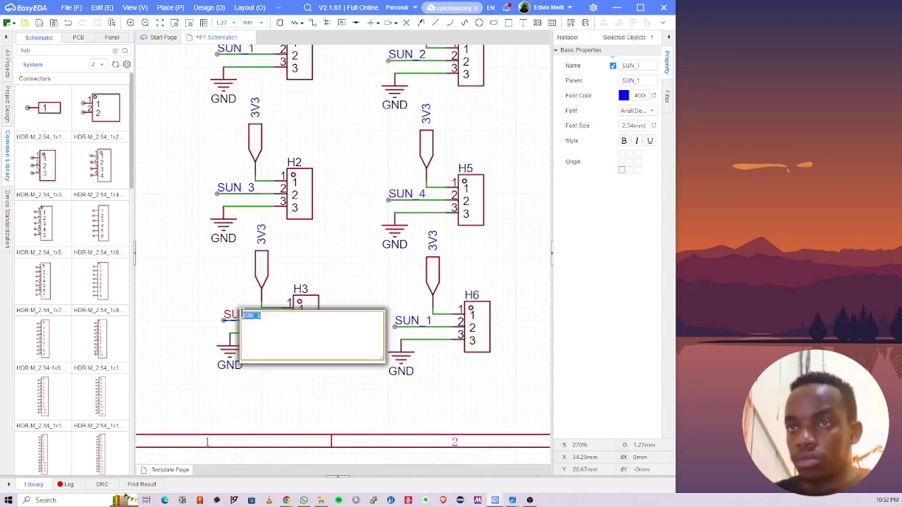
text(5)
key(Return)
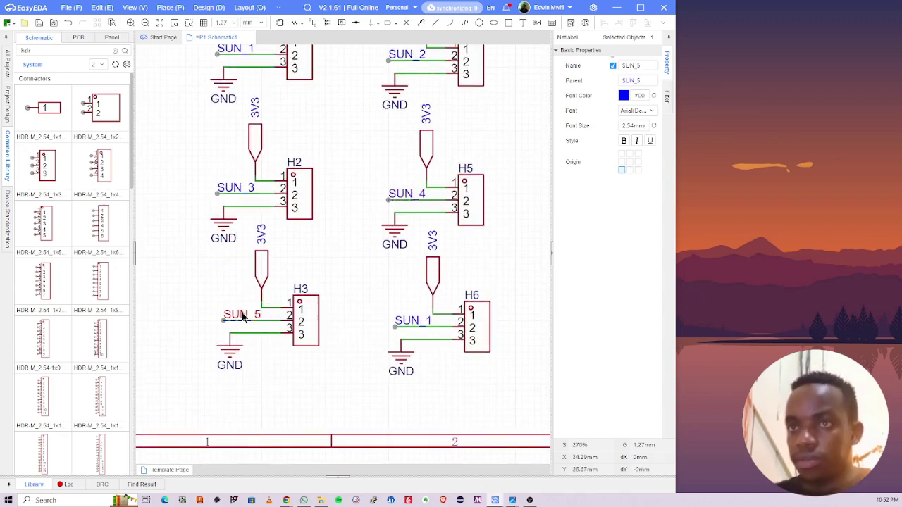
Step: Rename the pin 2 net label of header H6 as SUN_6 and save the schematic
double_click(408, 320)
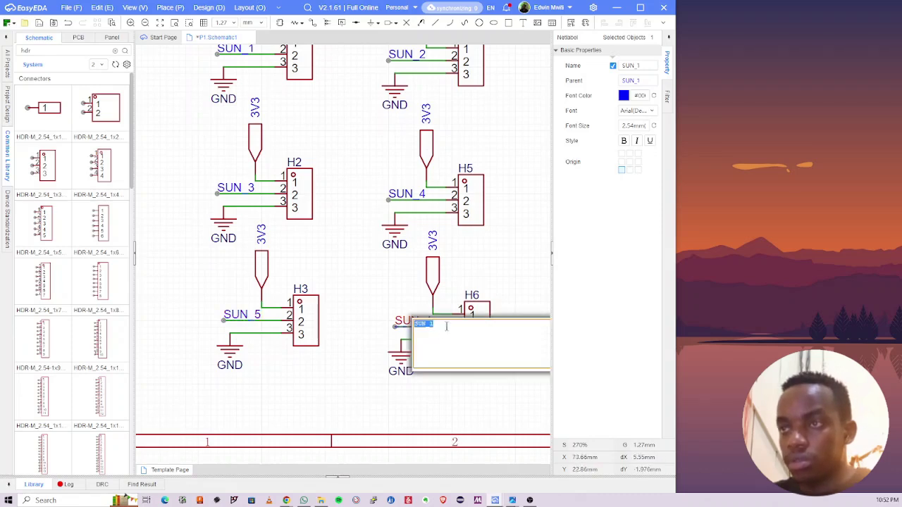
click(447, 326)
text(6)
key(Return)
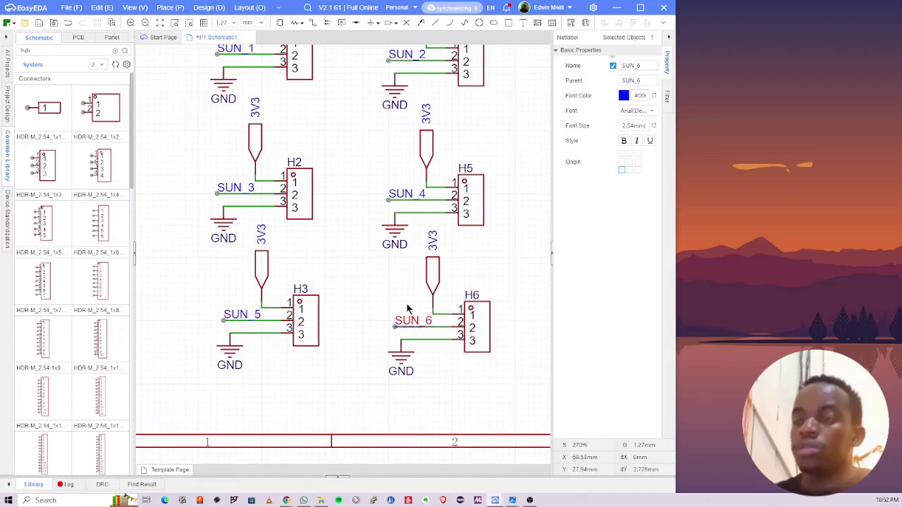
click(355, 294)
scroll(356, 294, down, 4)
key(ctrl+s)
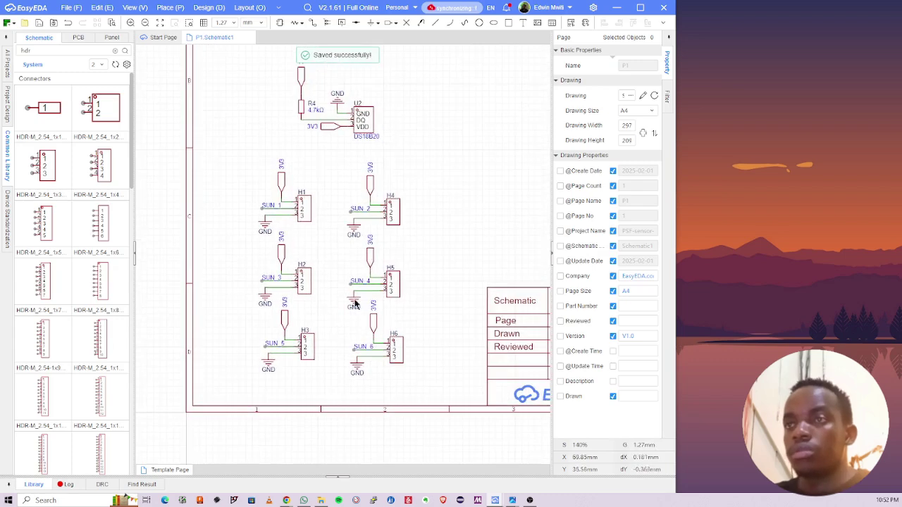
Step: Move all six header circuits together about 5 mm left and 3.8 mm down, and save the schematic
drag(230, 160, 448, 393)
drag(393, 288, 383, 298)
click(423, 277)
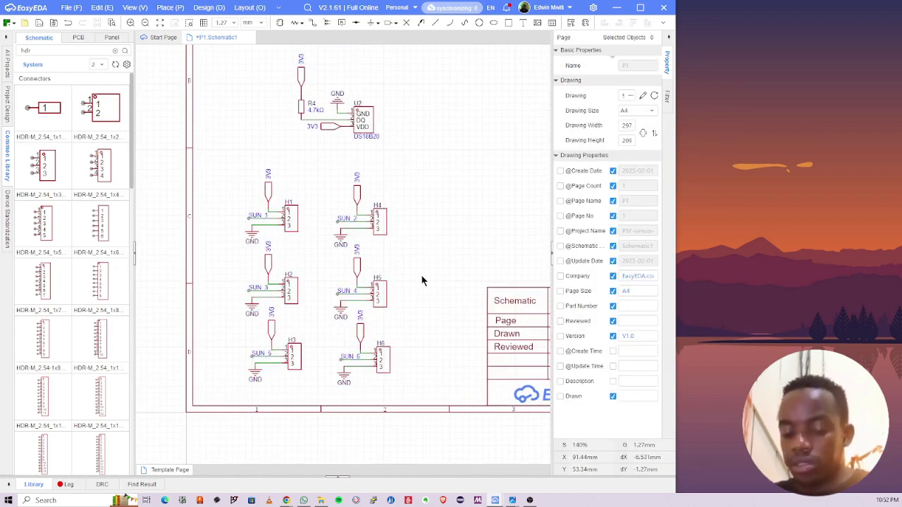
mouse_move(320, 154)
right_down()
mouse_move(357, 171)
mouse_move(321, 162)
right_up()
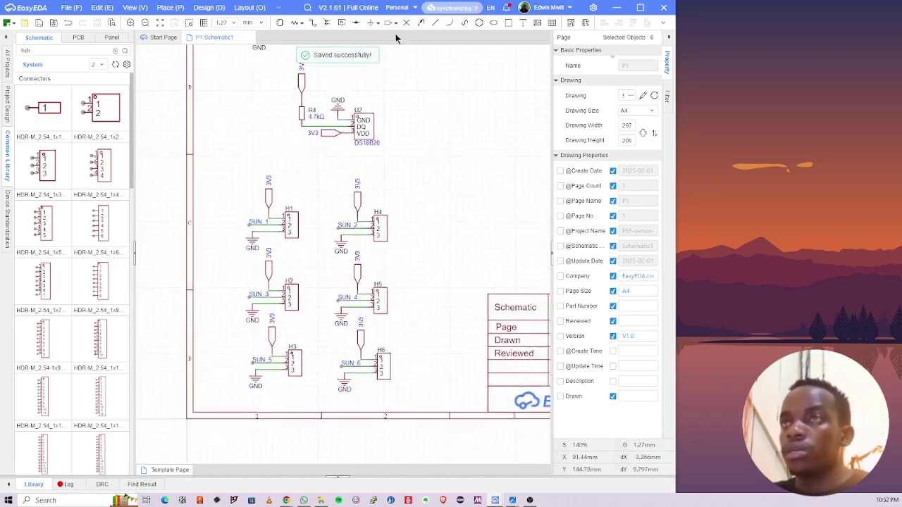
Step: Draw a rectangle about 72.4 by 92.7 mm around the six header circuits, keeping its lower edge inside the sheet border
click(509, 24)
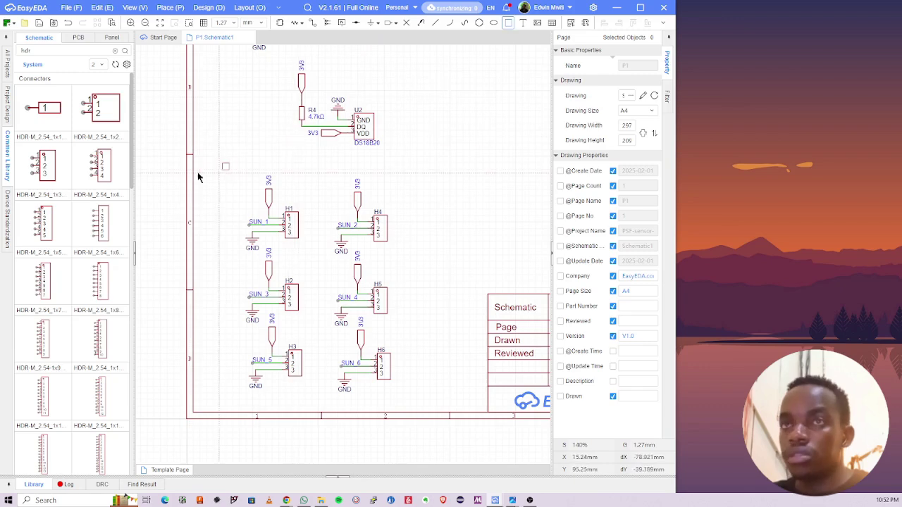
click(216, 163)
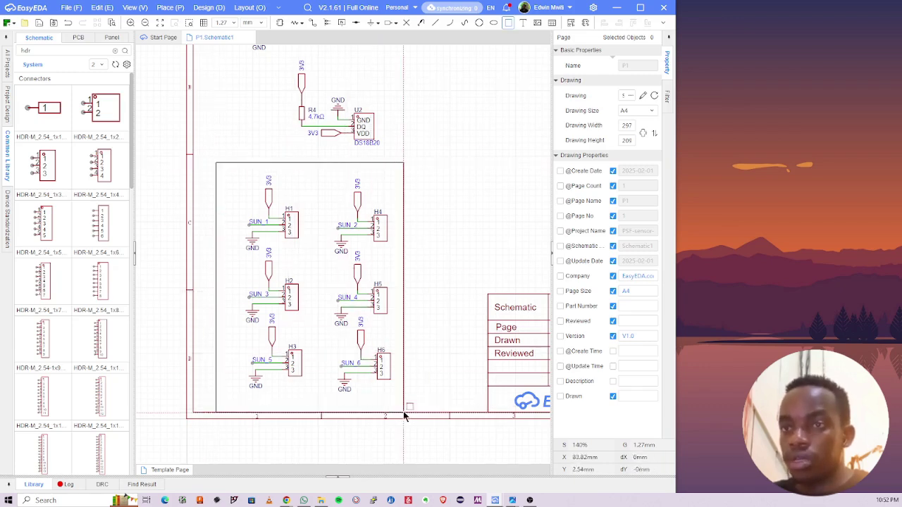
click(404, 413)
drag(403, 412, 403, 402)
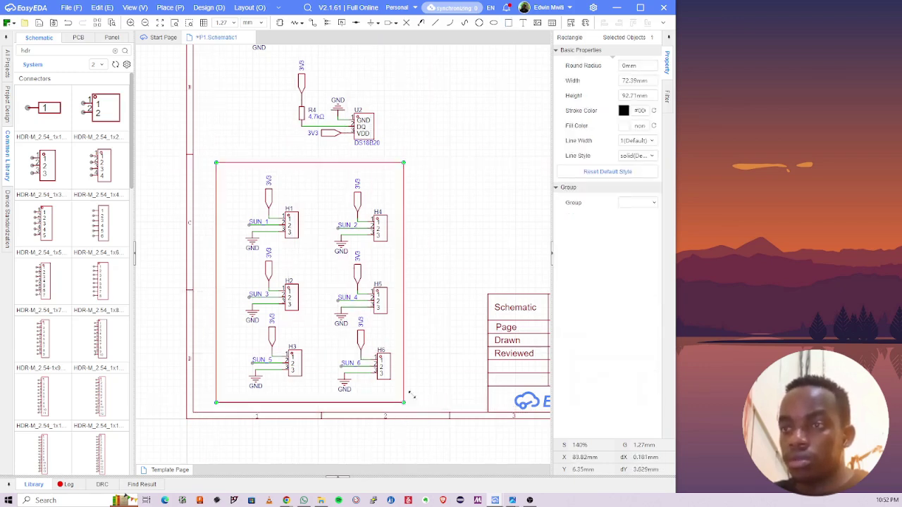
click(435, 316)
Step: Place the text "Sun sensor" in the upper-left corner of the frame around the headers
click(522, 23)
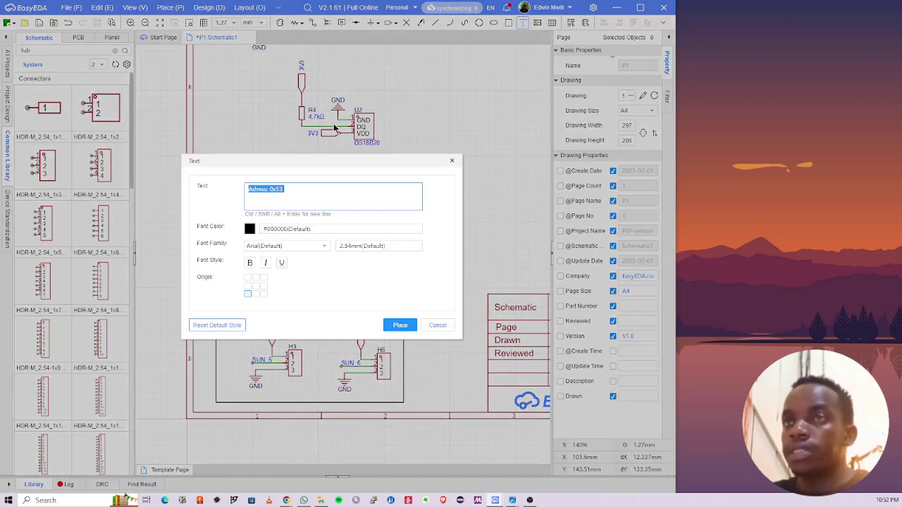
text(sensor)
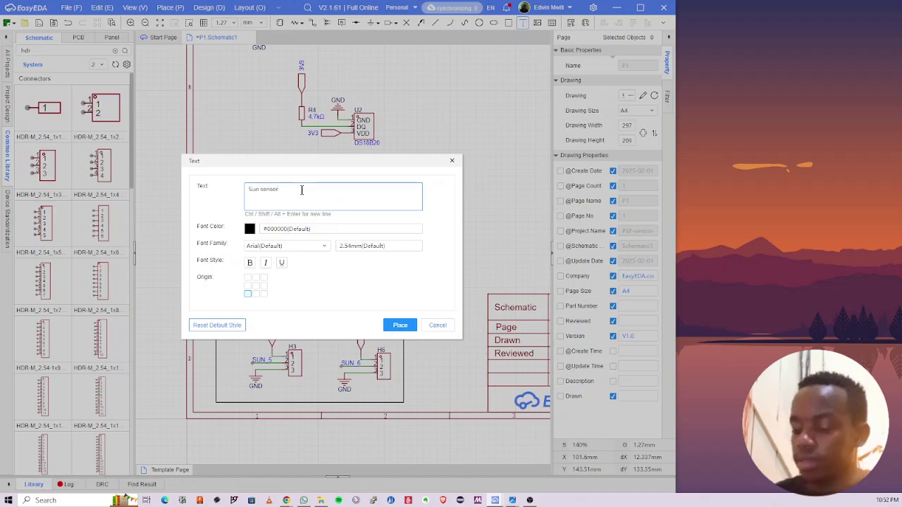
key(Return)
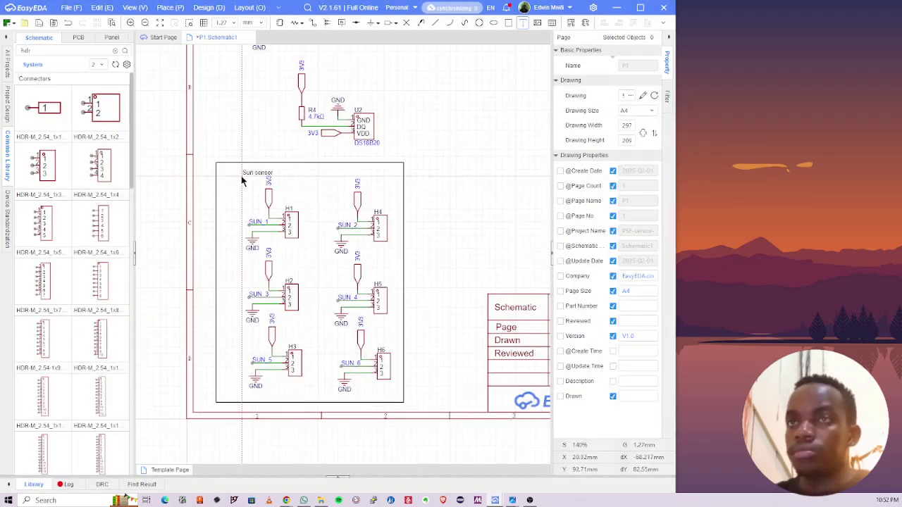
scroll(201, 176, up, 4)
click(199, 173)
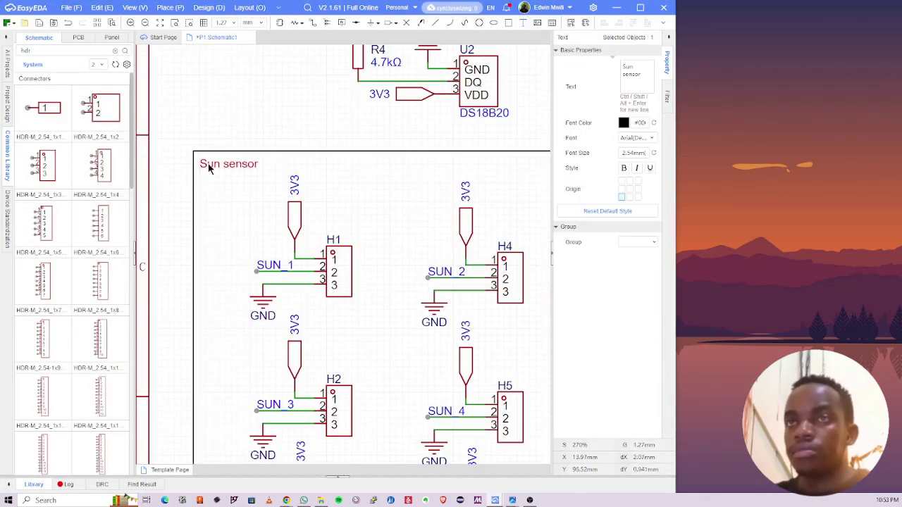
Step: Set the font size of the "Sun sensor" text to 4 mm and shift it slightly down inside the frame
double_click(633, 154)
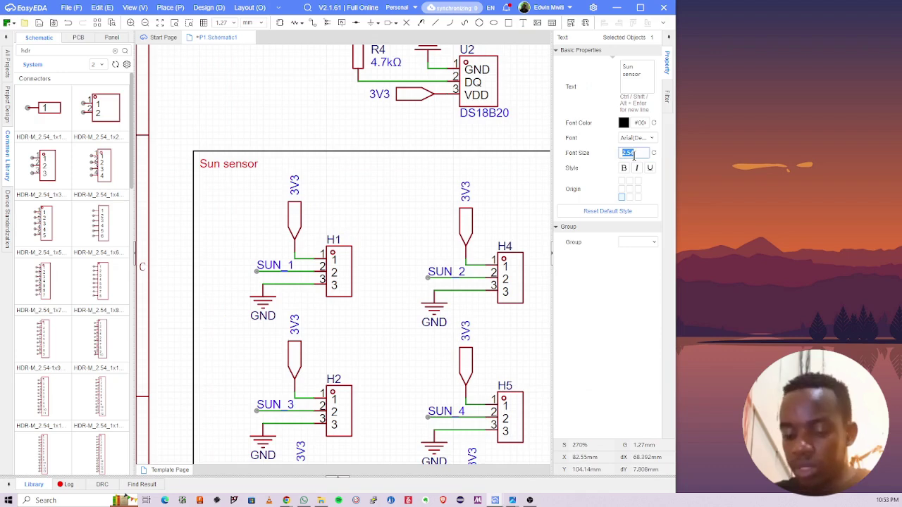
text(4)
key(Return)
click(274, 71)
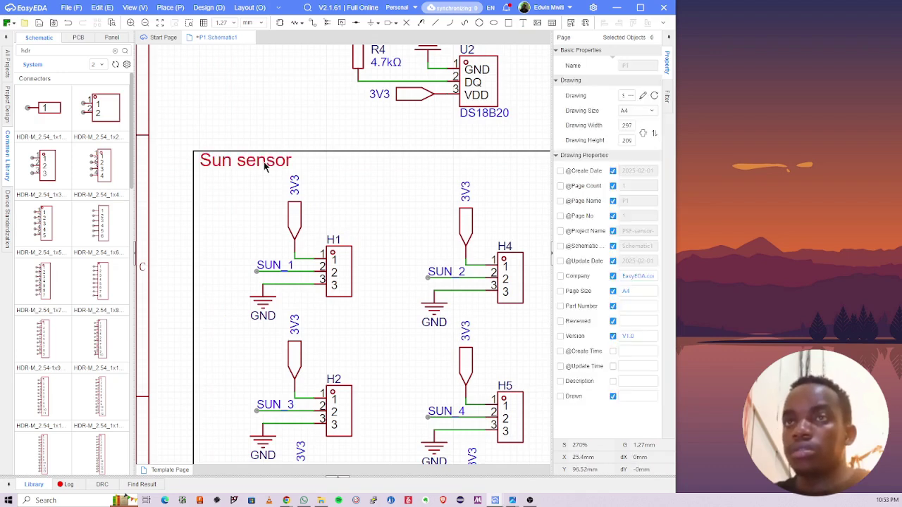
drag(243, 157, 240, 164)
click(245, 141)
Step: Copy the part number TEMT6000X01 from the light sensor's LCSC product page and return to the schematic in EasyEDA
right_drag(477, 337, 394, 297)
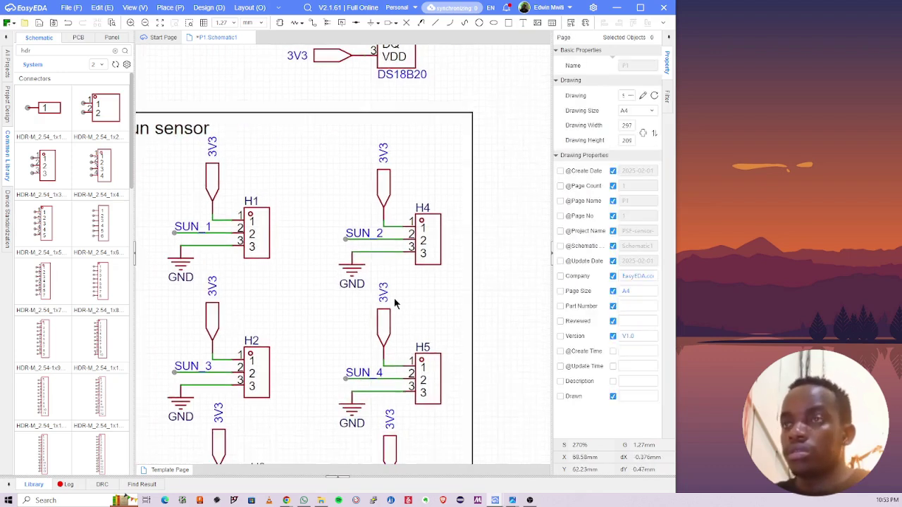
scroll(394, 298, down, 1)
key(shift+f)
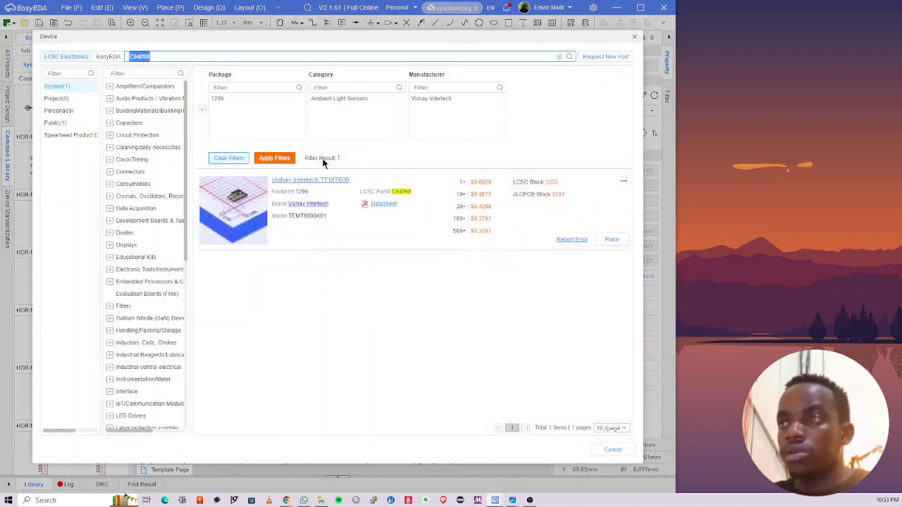
click(315, 181)
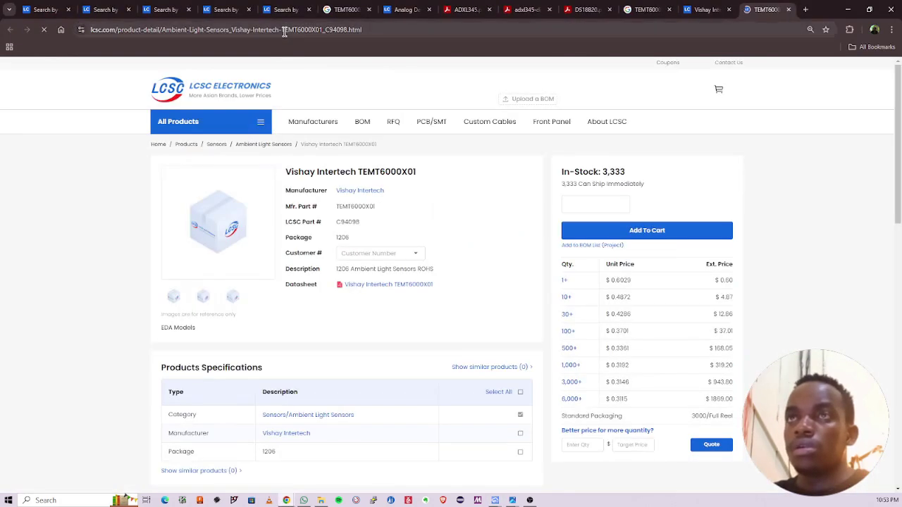
click(284, 29)
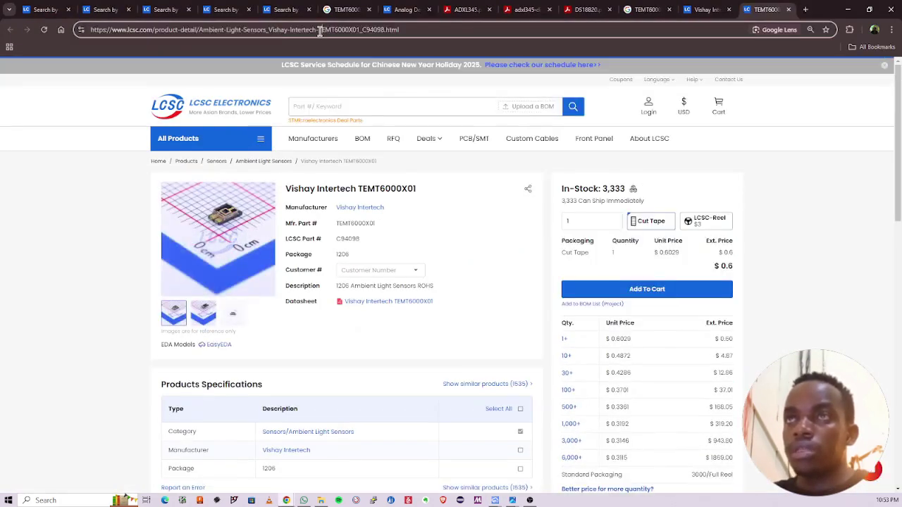
drag(319, 30, 356, 31)
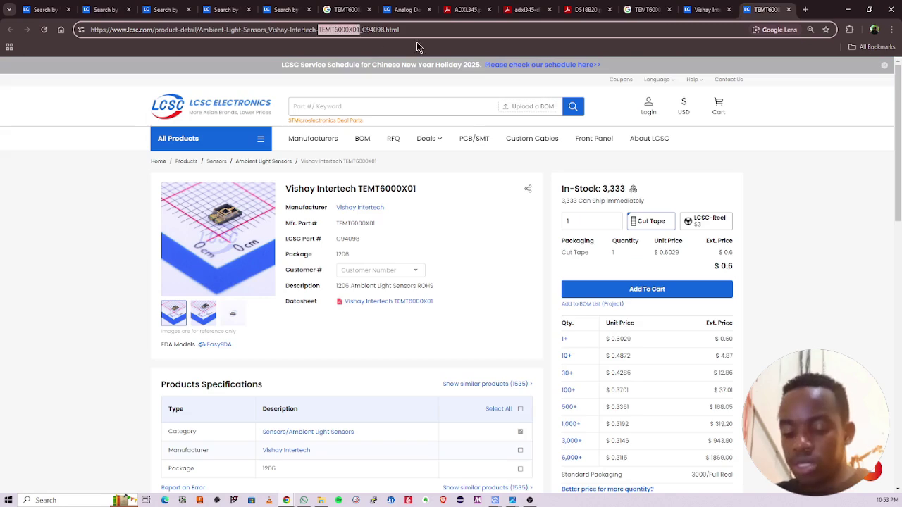
click(848, 10)
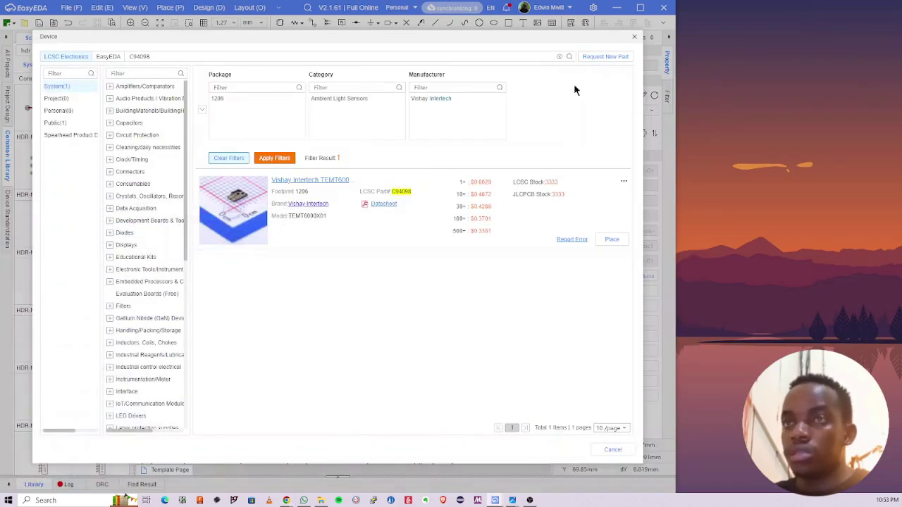
click(634, 37)
Step: Change the header frame's title to "TEMT6000X01 Sun sensor" and save the schematic
click(238, 176)
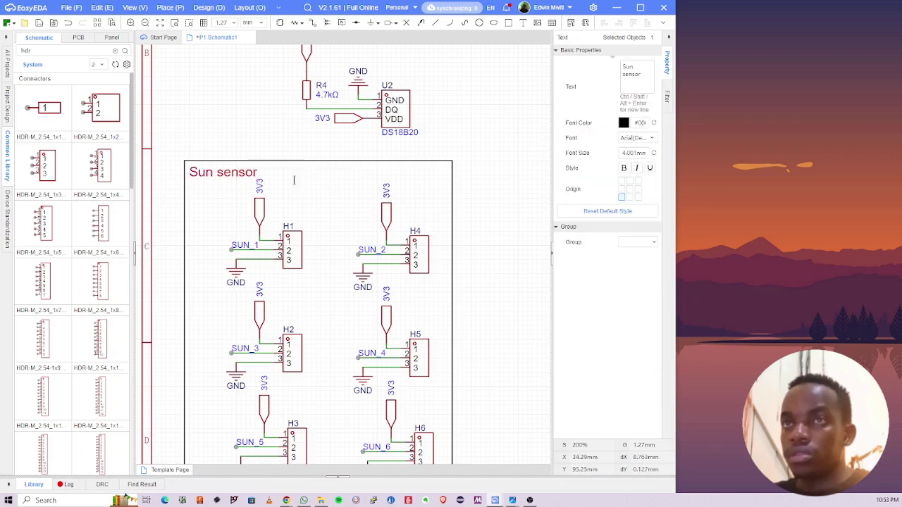
double_click(294, 180)
click(291, 181)
text(TEMT6000X01)
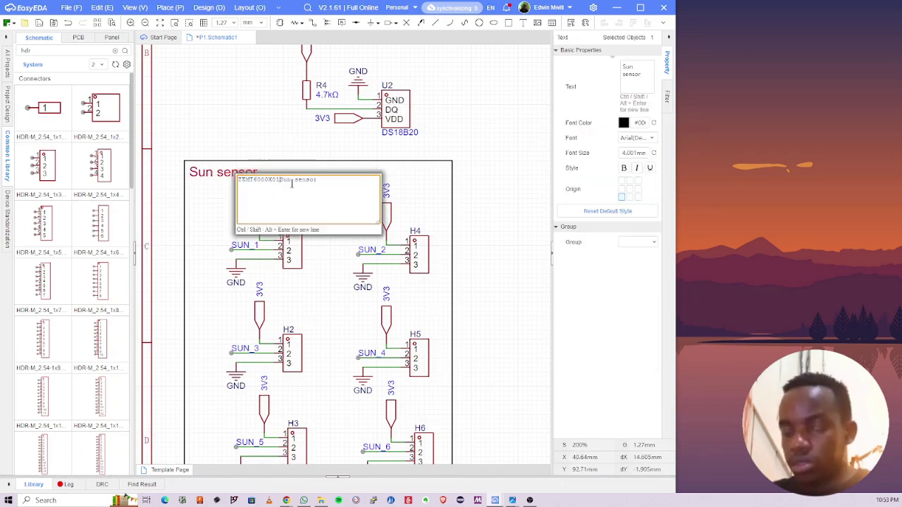
key(Return)
click(249, 150)
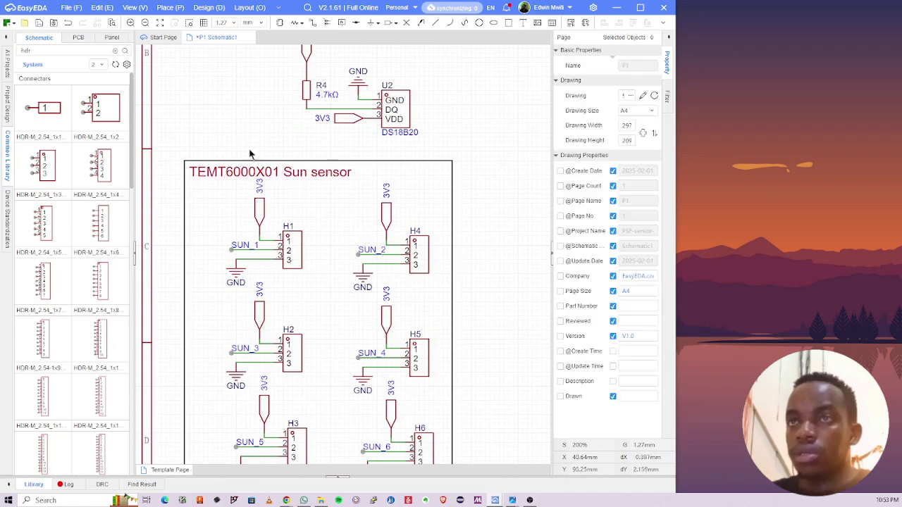
scroll(247, 127, down, 4)
scroll(293, 182, up, 3)
key(ctrl+s)
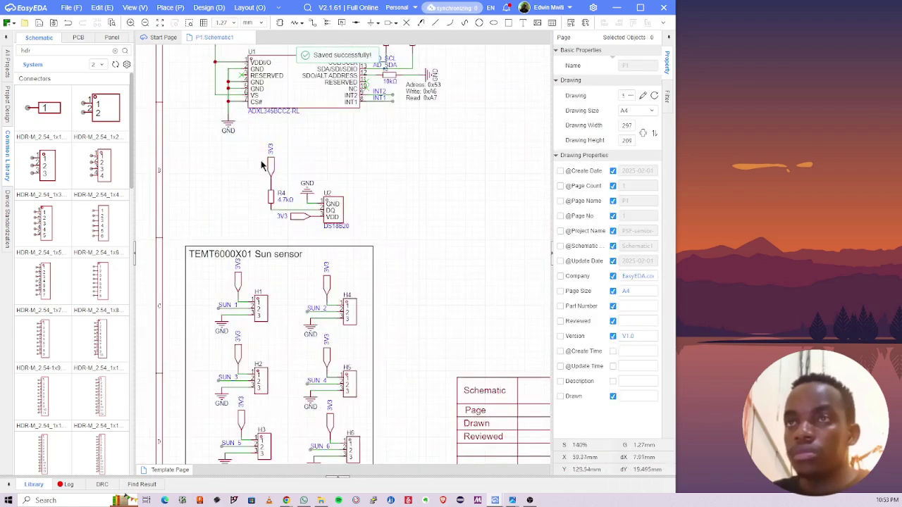
Step: Draw a rectangle about 72.4 by 40.6 mm around the DS18B20 circuit, adjoining the top edge of the sun sensor frame
click(506, 23)
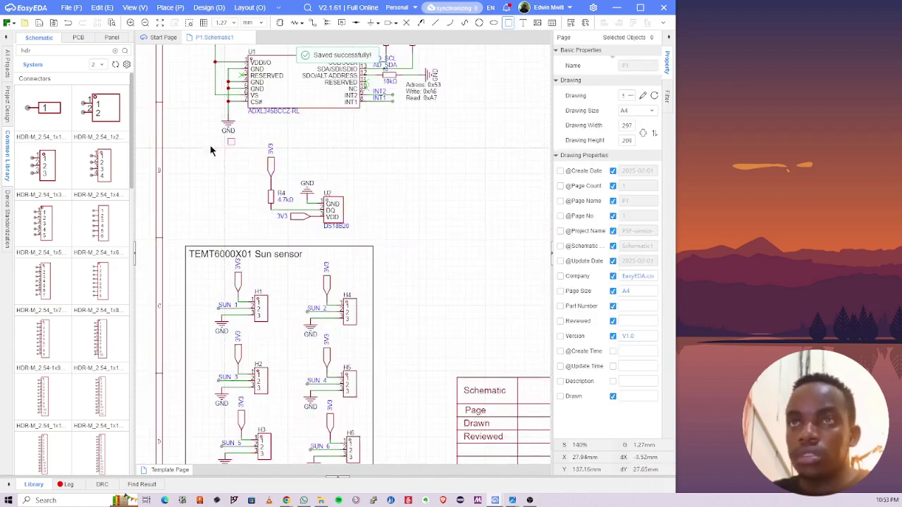
click(364, 221)
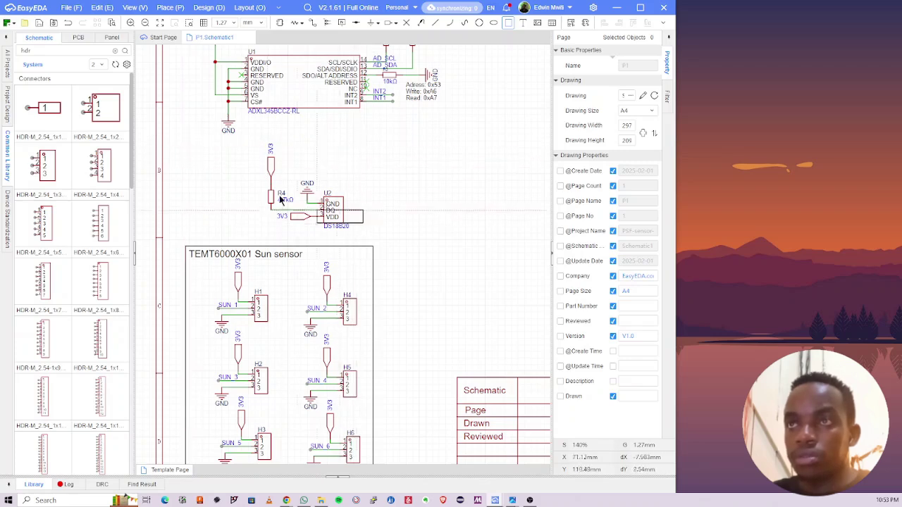
key(Escape)
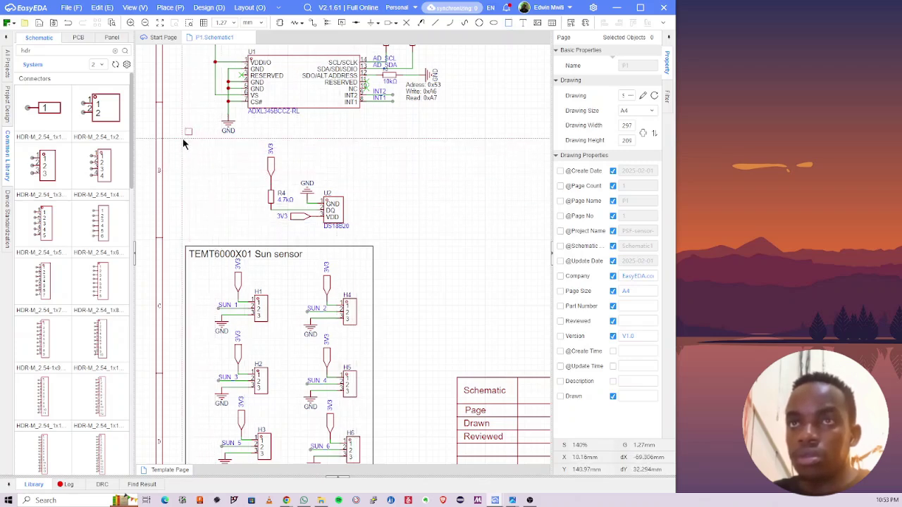
click(186, 141)
click(366, 226)
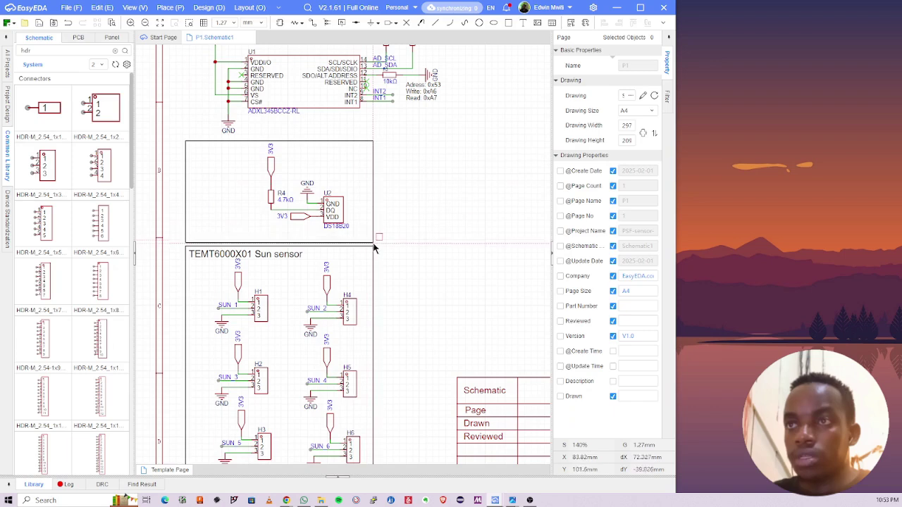
click(373, 245)
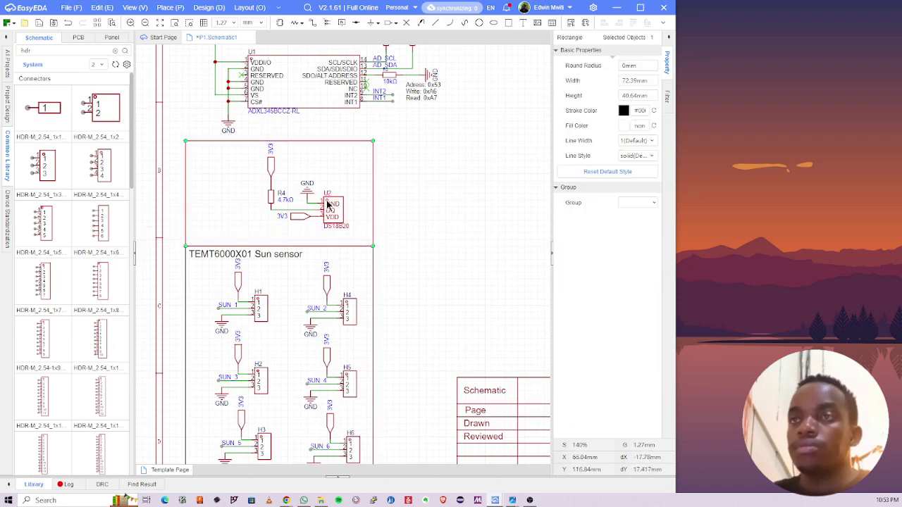
click(336, 168)
right_drag(289, 183, 311, 172)
double_click(364, 216)
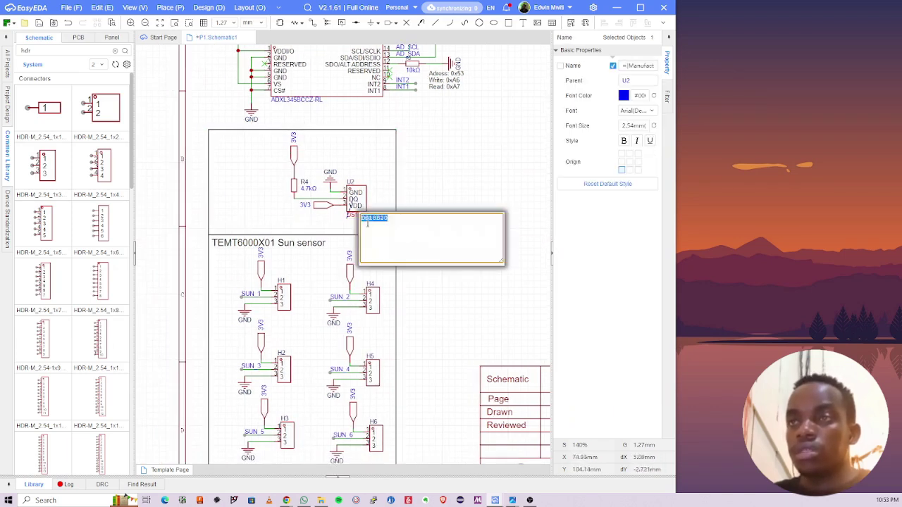
click(281, 204)
click(270, 244)
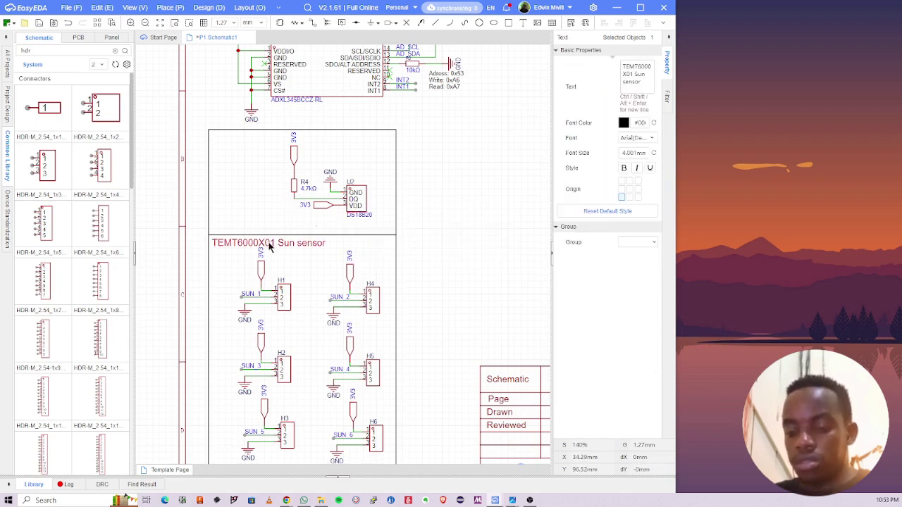
key(ctrl+v)
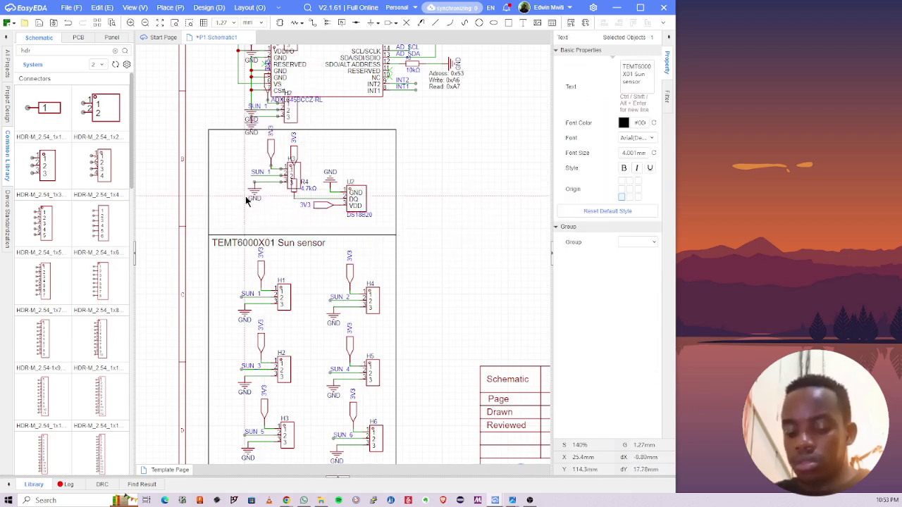
key(Escape)
Step: Copy the "TEMT6000X01 Sun sensor" title into the upper-left corner of the DS18B20 frame
click(299, 243)
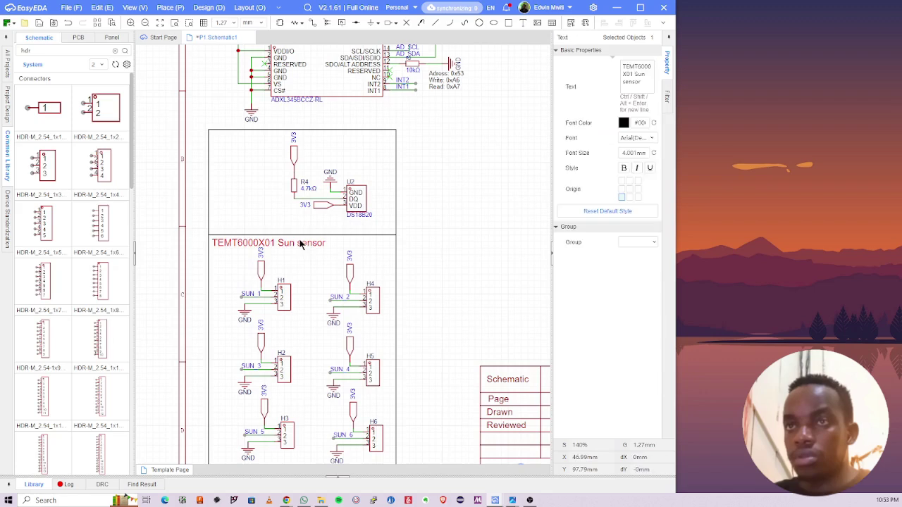
key(ctrl+c)
key(ctrl+v)
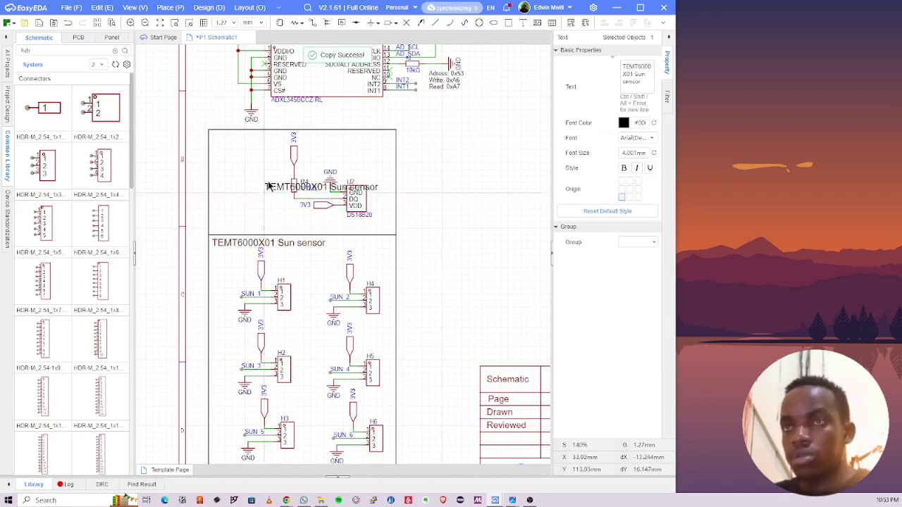
click(212, 141)
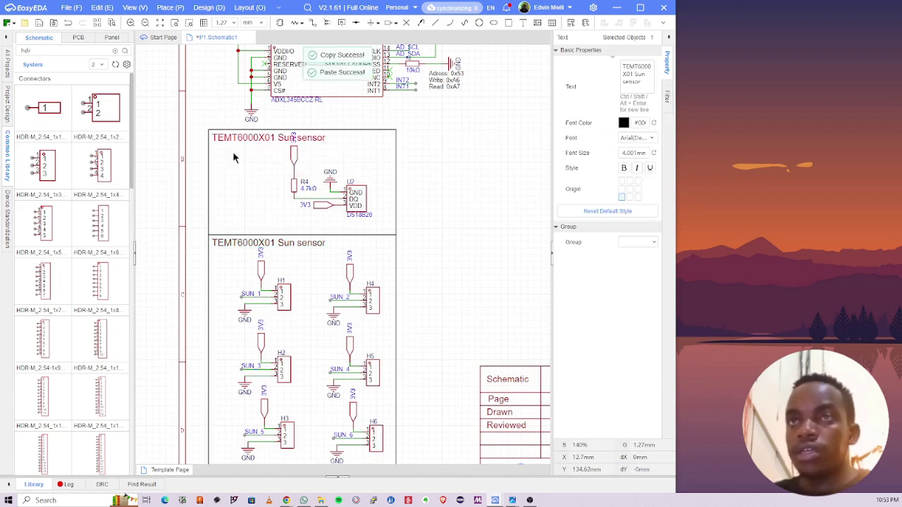
Step: Change the title of the DS18B20 circuit's frame to "DS18B20 Temperature sensor"
double_click(356, 216)
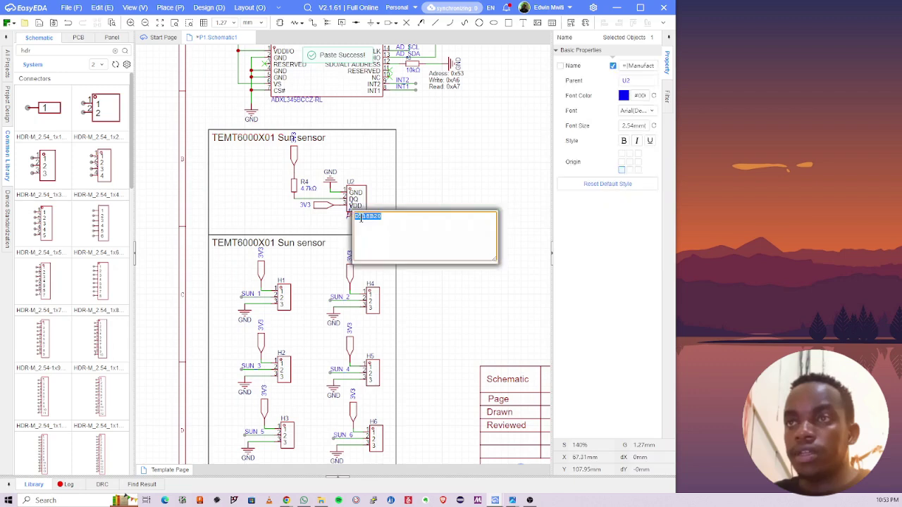
click(299, 217)
double_click(247, 141)
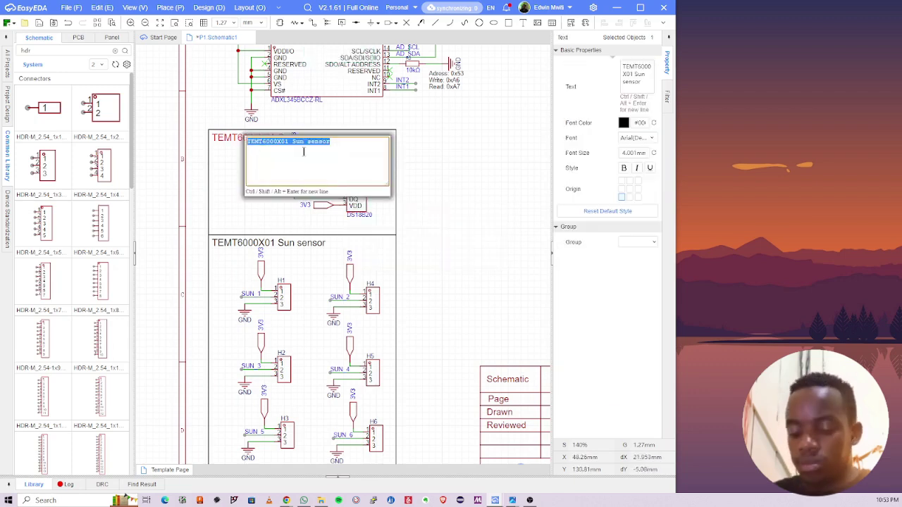
key(ctrl+v)
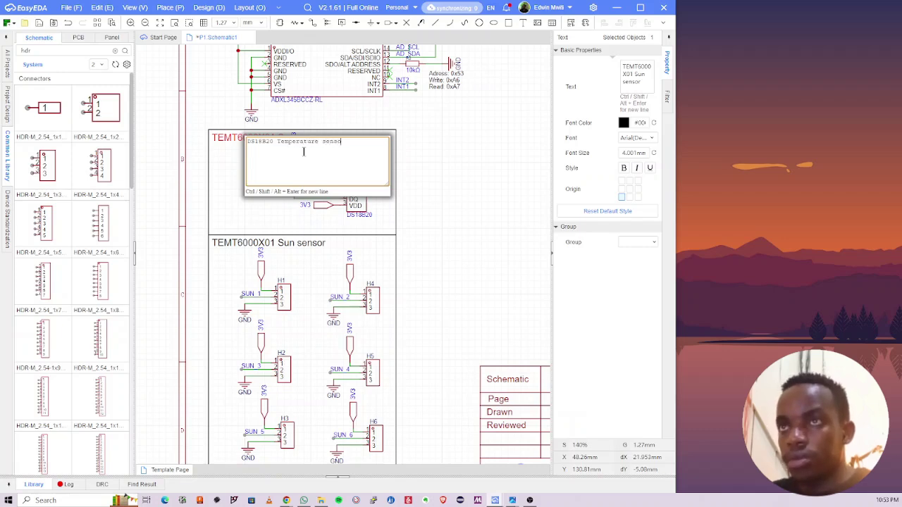
text(Temperature sens)
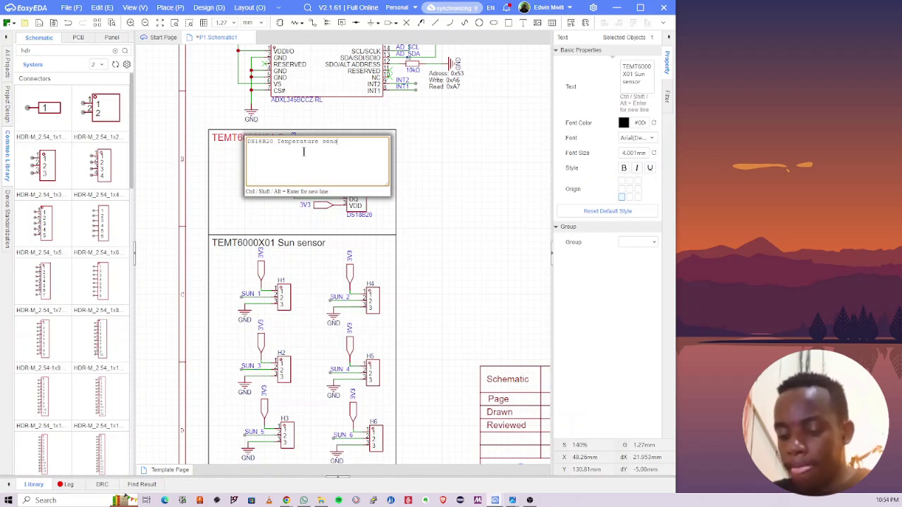
text(or)
key(Return)
click(268, 150)
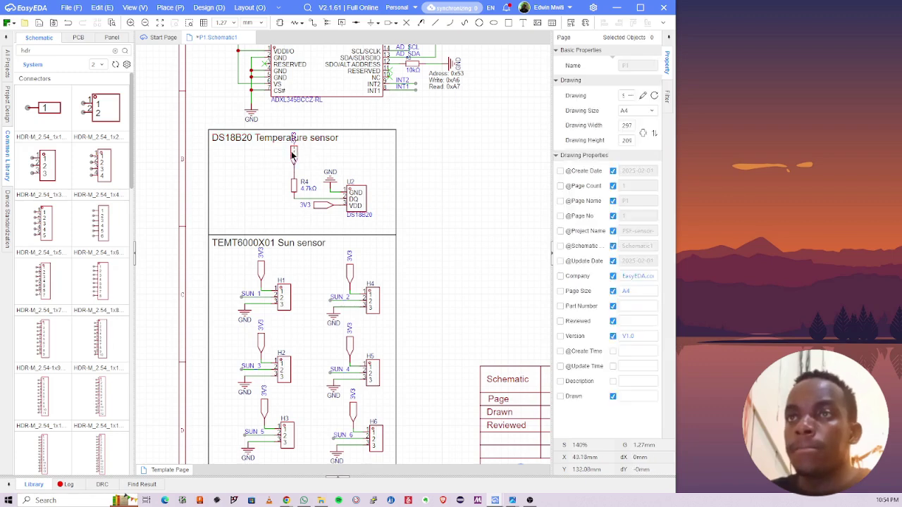
Step: Move the 3V3 net port above R4 to the resistor's left, rotate it to lie horizontally, and save the schematic
drag(292, 154, 271, 151)
key(space)
key(space)
key(space)
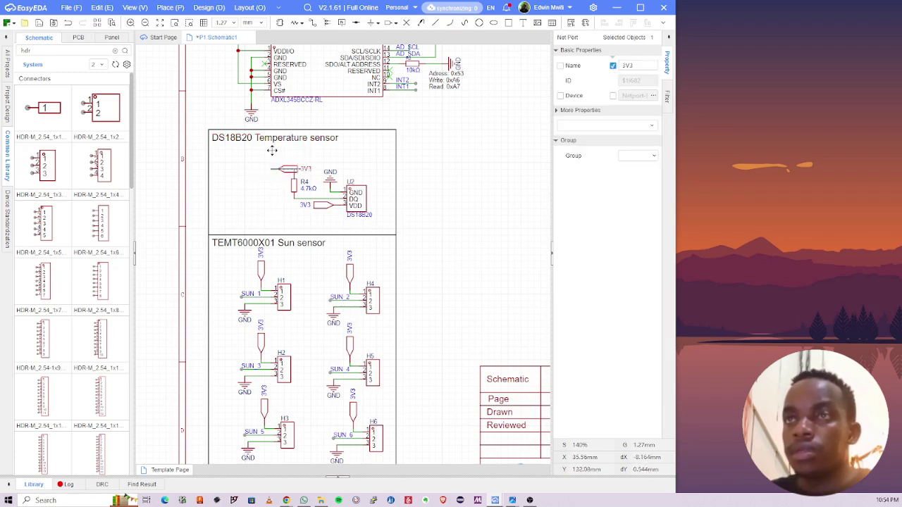
key(space)
key(space)
click(312, 158)
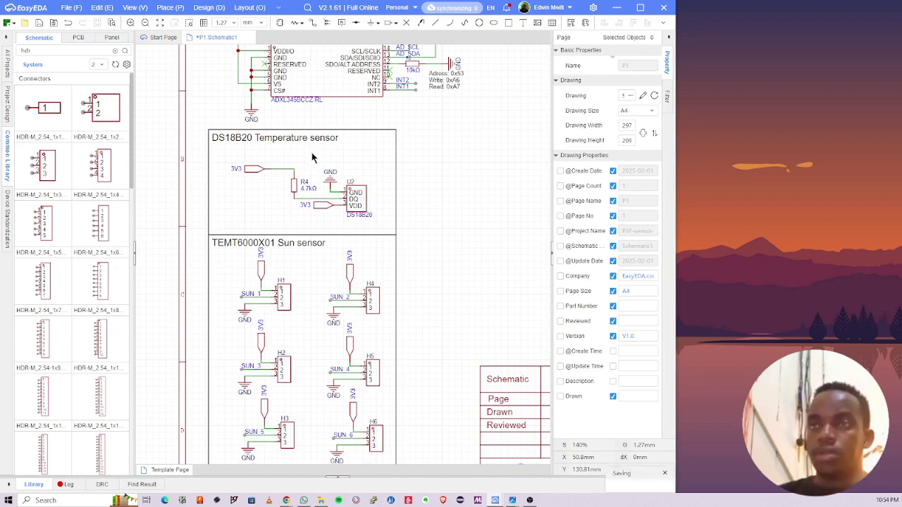
key(ctrl+s)
Step: Shift the ADXL345 circuit slightly left and draw a rectangle about 97.8 by 66 mm around it, adjoining the DS18B20 frame
right_drag(356, 191, 334, 191)
scroll(335, 196, down, 4)
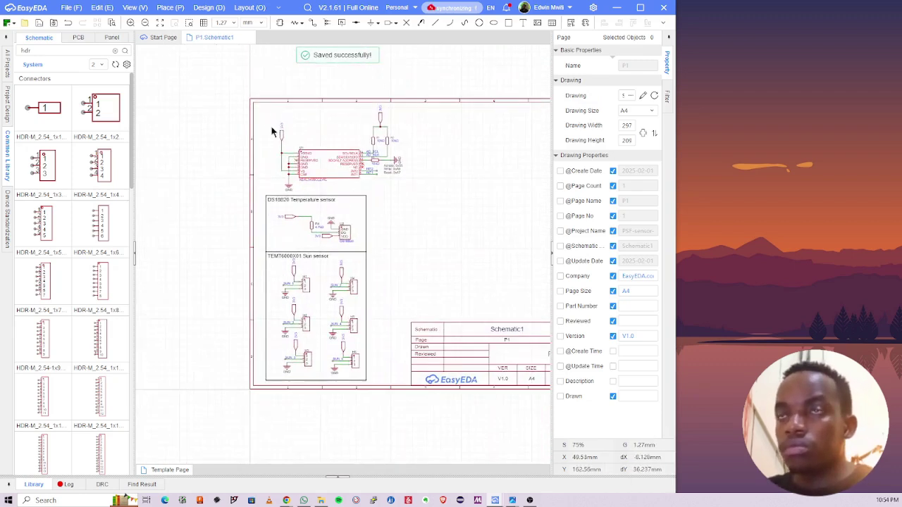
drag(417, 178, 423, 193)
right_drag(408, 195, 442, 197)
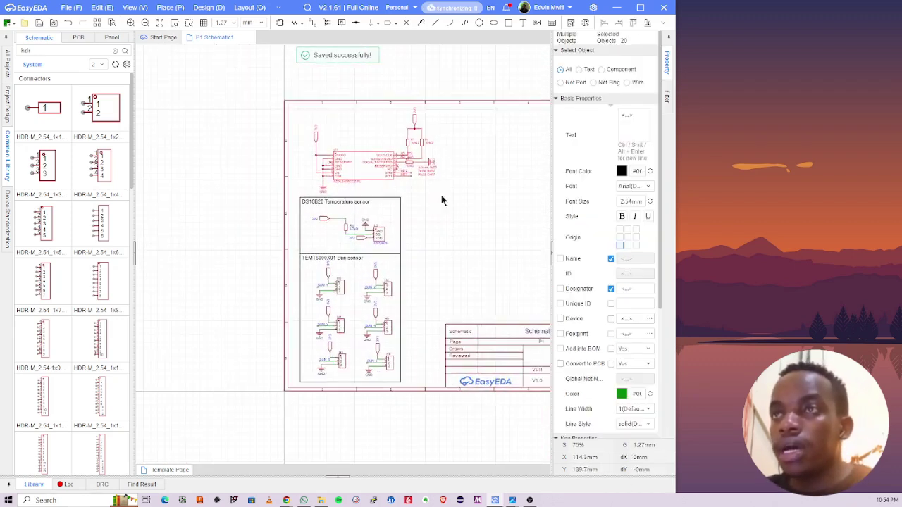
drag(356, 166, 345, 166)
click(451, 187)
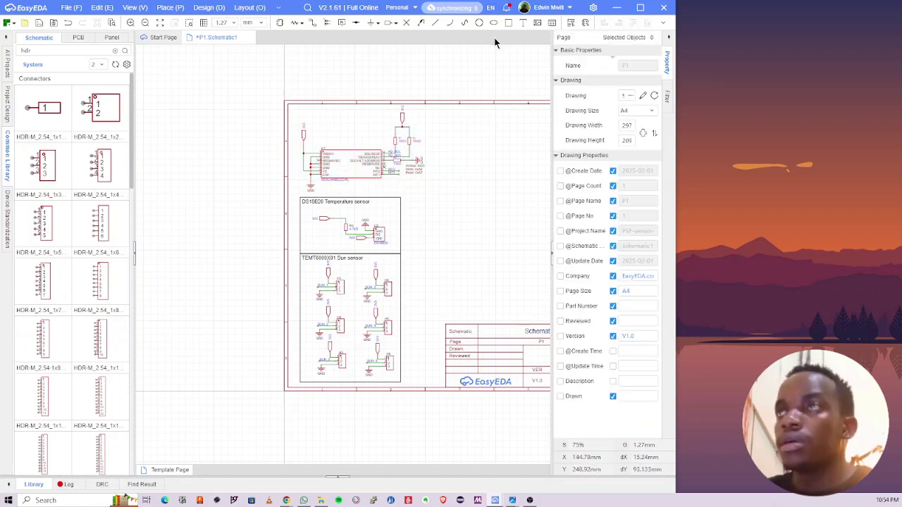
click(509, 22)
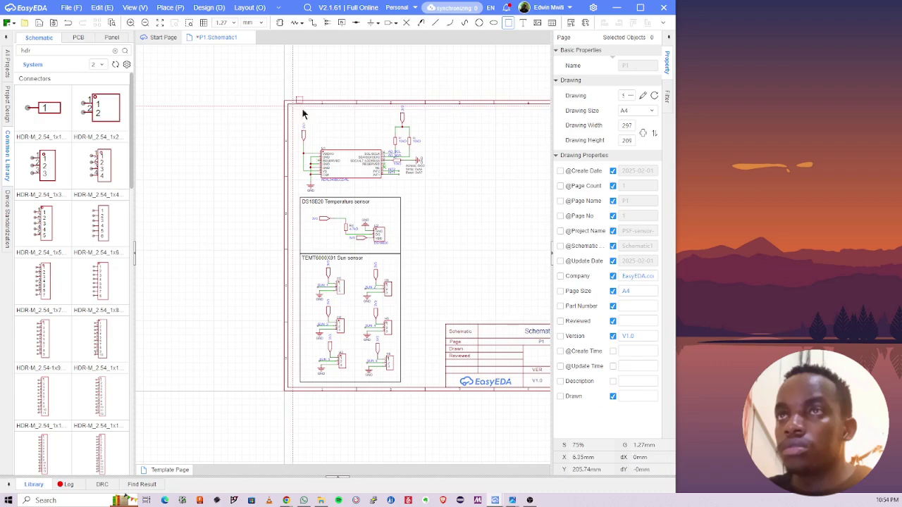
drag(292, 106, 429, 197)
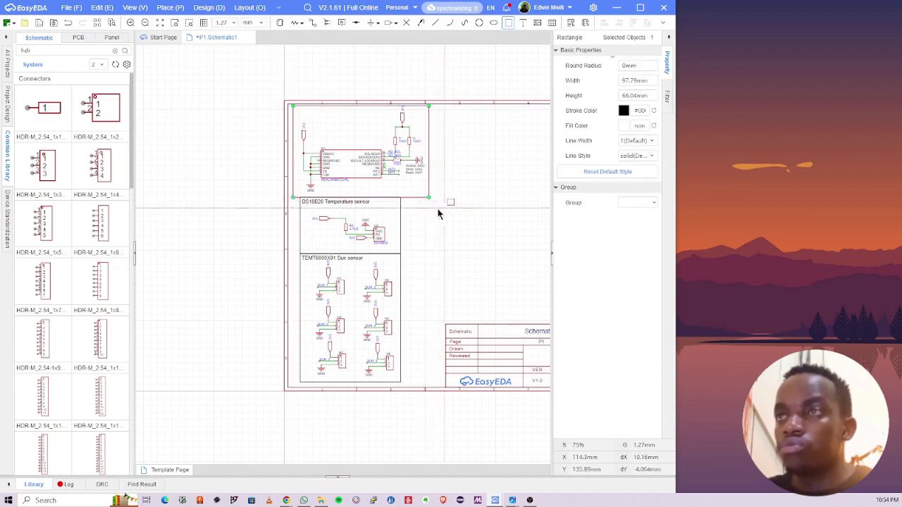
Step: Copy the "DS18B20 Temperature sensor" title into the upper-left corner of the ADXL345 frame
right_drag(418, 232, 481, 262)
click(418, 238)
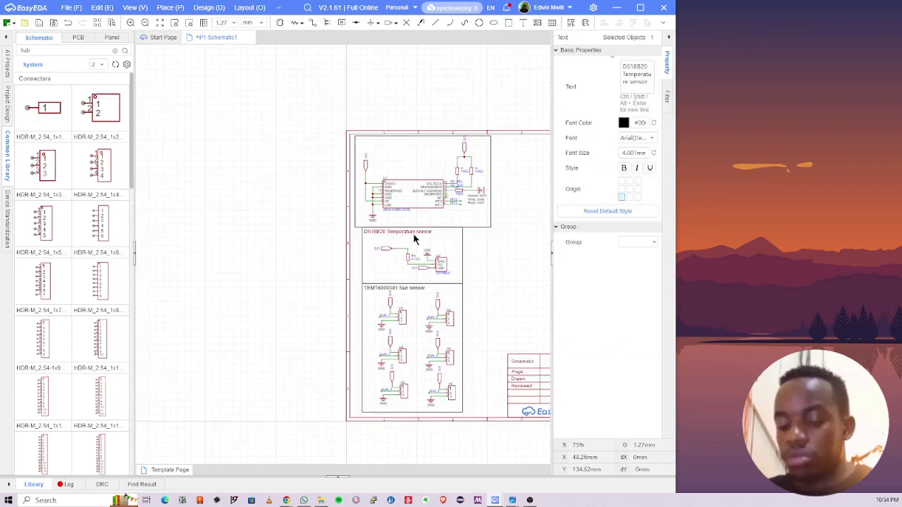
key(ctrl+c)
key(ctrl+v)
scroll(350, 145, up, 4)
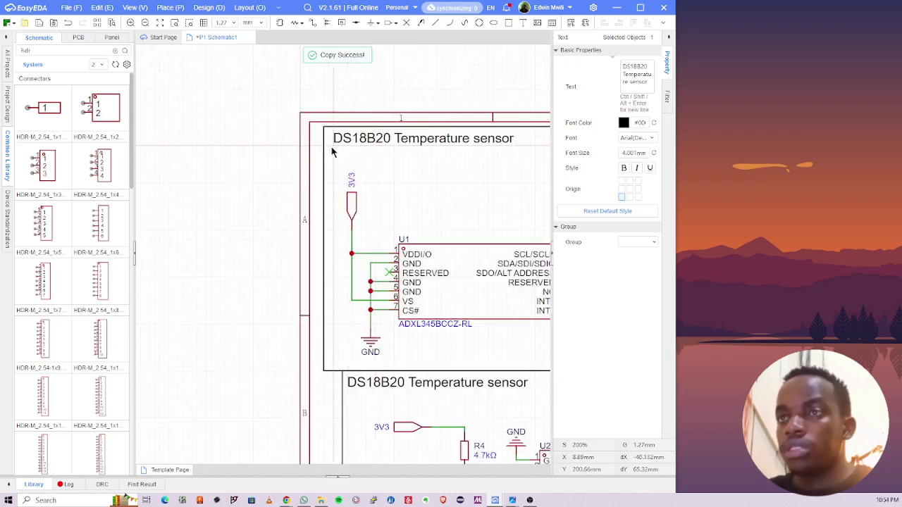
click(335, 149)
Step: Change the copied title in the ADXL345 frame to "ADXL345 accelerometer"
double_click(367, 141)
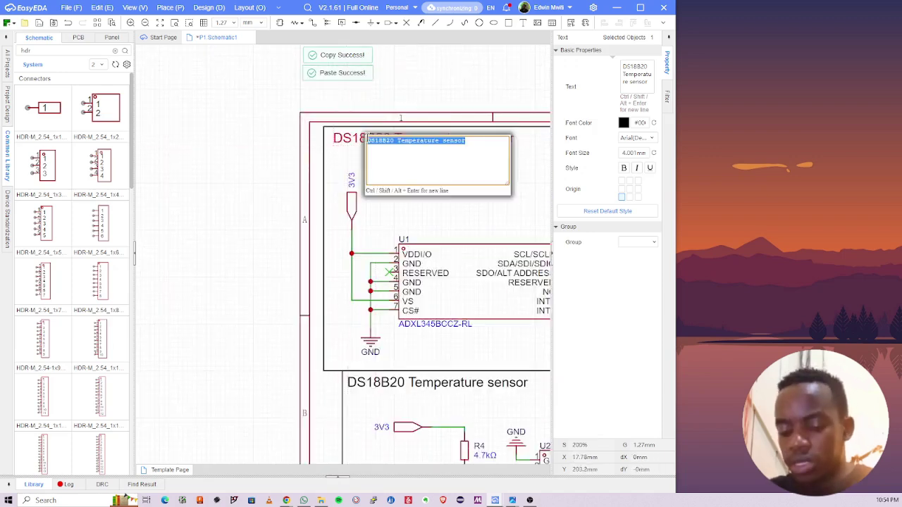
text(ADXL345 accelerome)
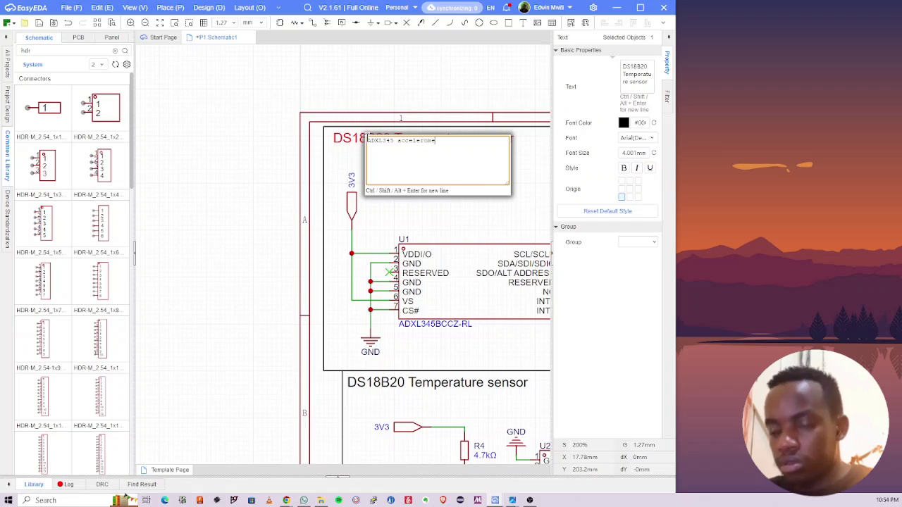
key(Return)
click(394, 165)
Step: Move all three framed circuits together to the right, leaving room along the sheet's left border, and save the schematic
scroll(395, 165, down, 3)
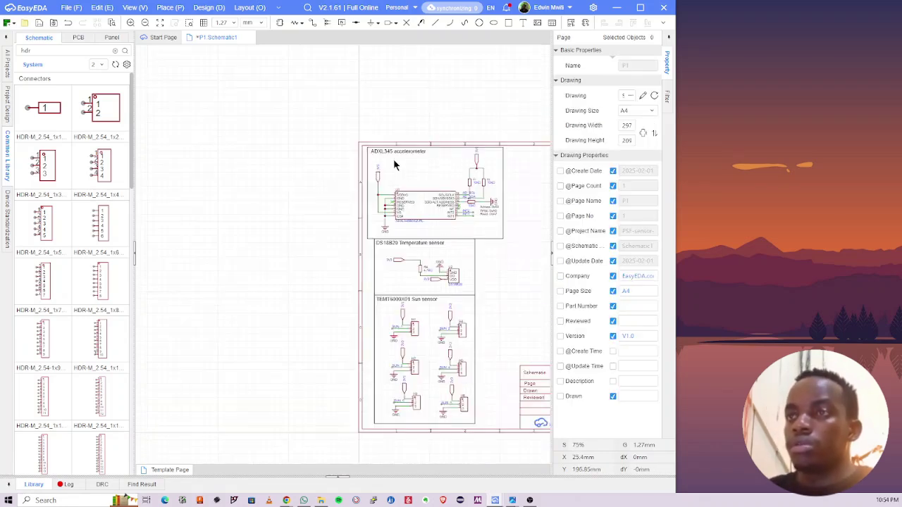
right_drag(415, 202, 247, 115)
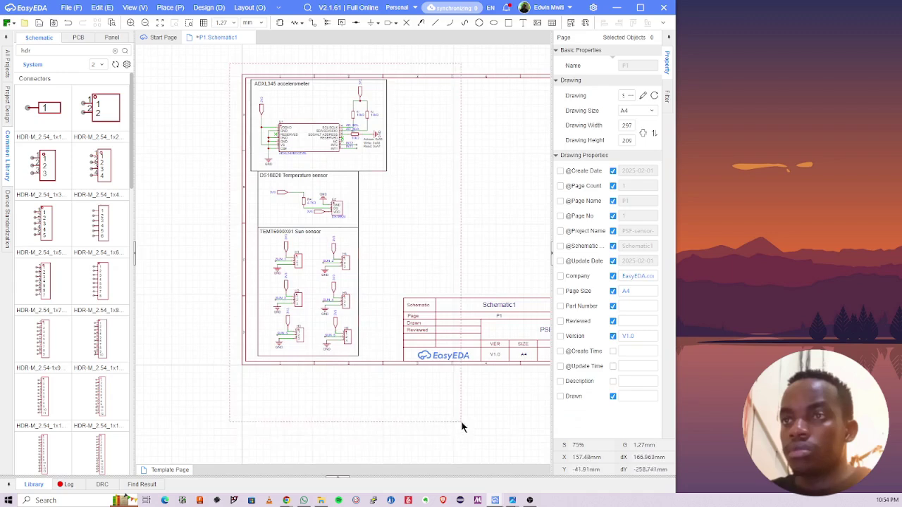
key(ctrl+a)
click(381, 371)
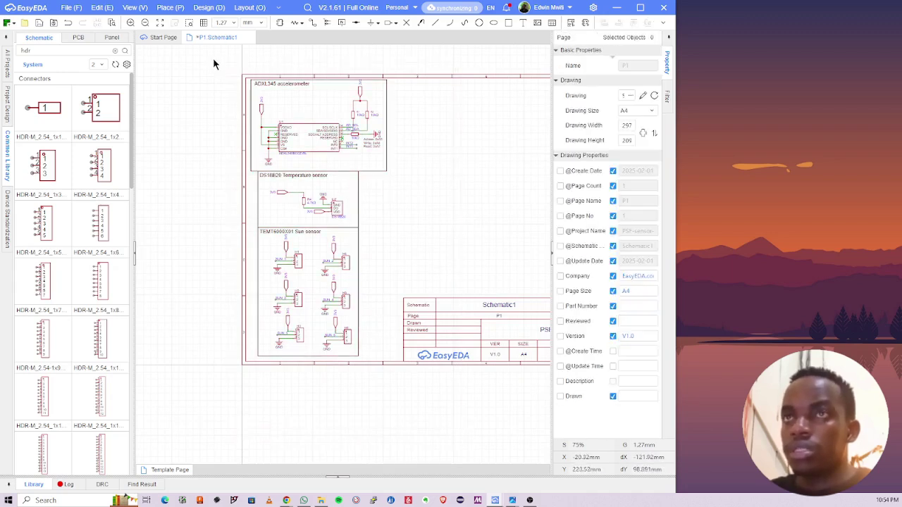
drag(214, 56, 443, 414)
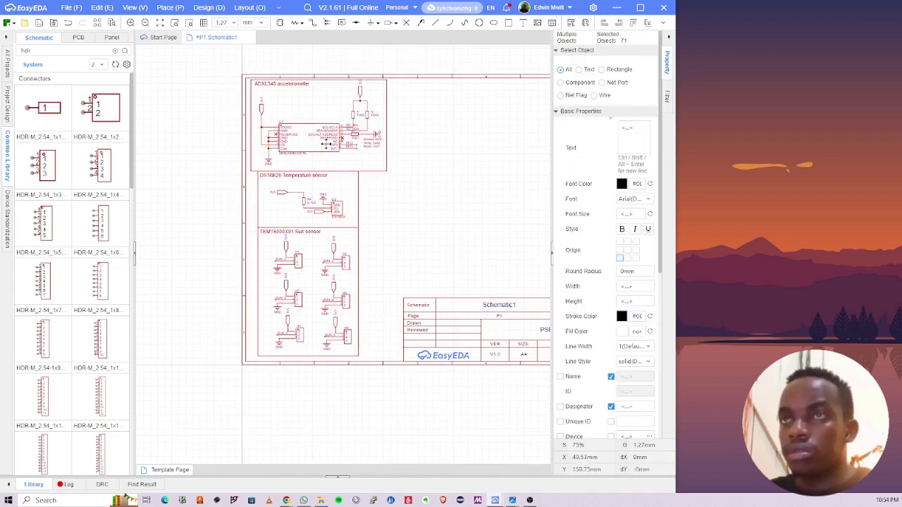
drag(313, 148, 346, 143)
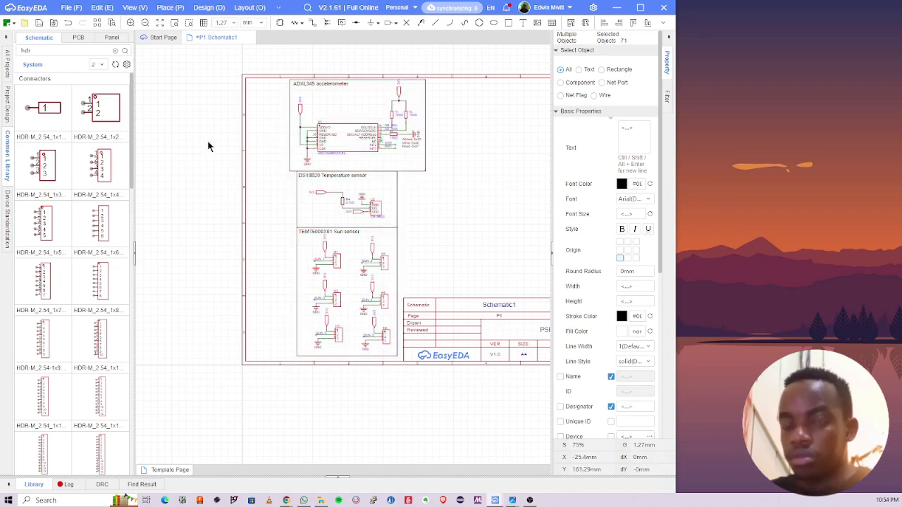
Step: Copy the "DS18B20 Temperature sensor" title, rotate the copy to read vertically, and place it beside the sheet's left border
scroll(285, 190, up, 3)
click(285, 177)
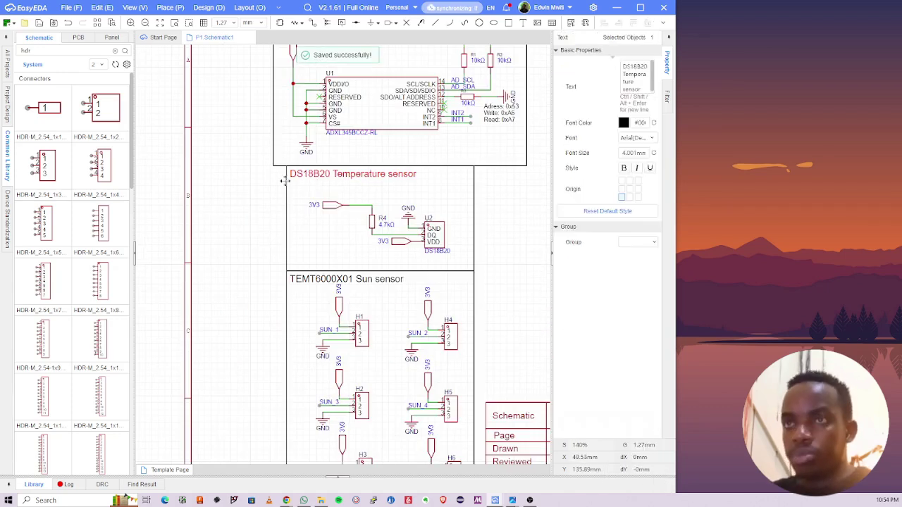
drag(285, 176, 223, 295)
key(space)
click(209, 325)
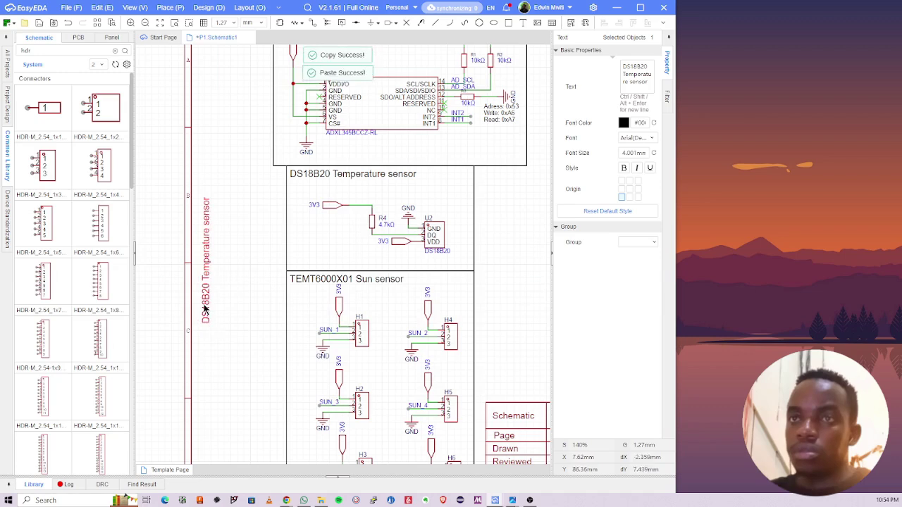
Step: Change the vertical text beside the sheet's left border to "Sensor Board"
double_click(204, 304)
key(BackSpace)
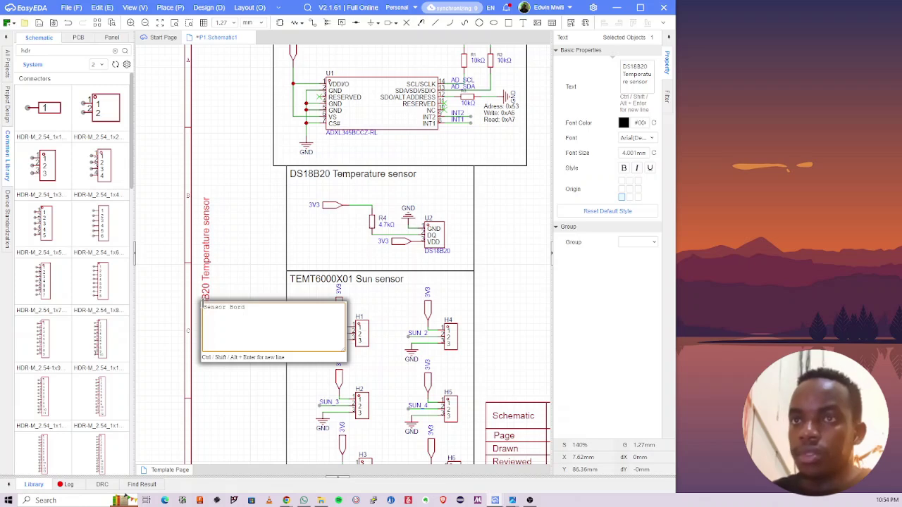
key(Return)
double_click(205, 302)
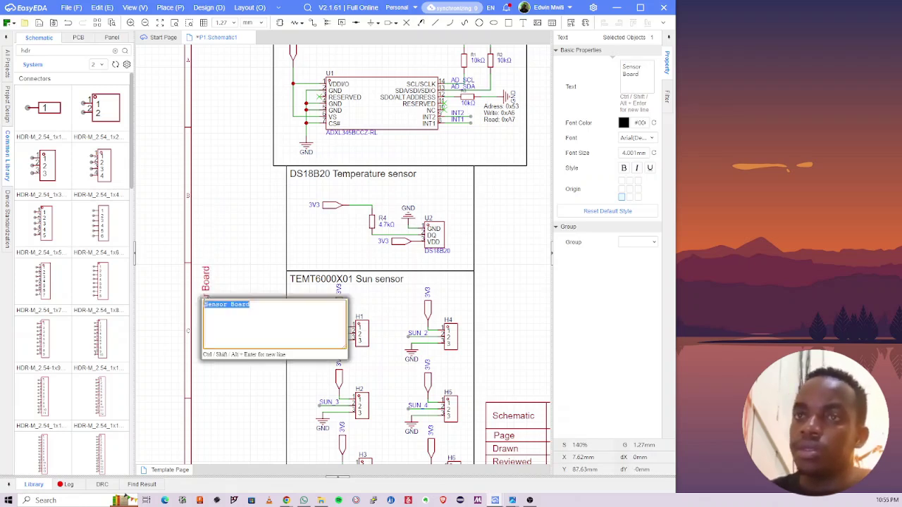
click(223, 265)
Step: Make the vertical "Sensor Board" title bold and set its font size to 10 mm
click(205, 287)
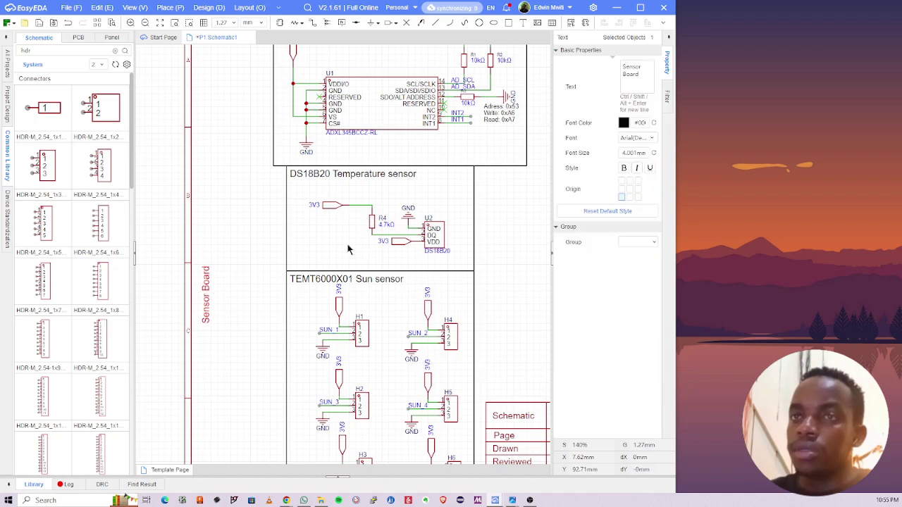
click(624, 167)
double_click(629, 152)
text(8)
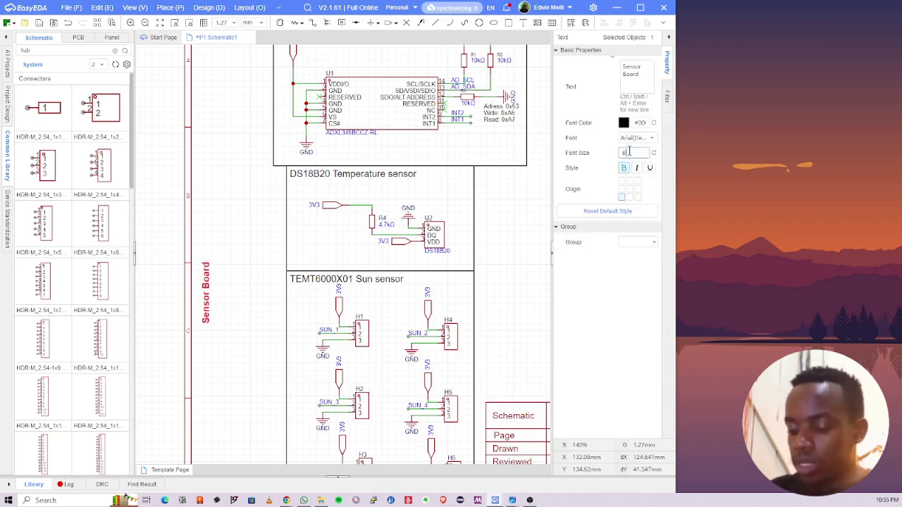
key(Return)
double_click(630, 152)
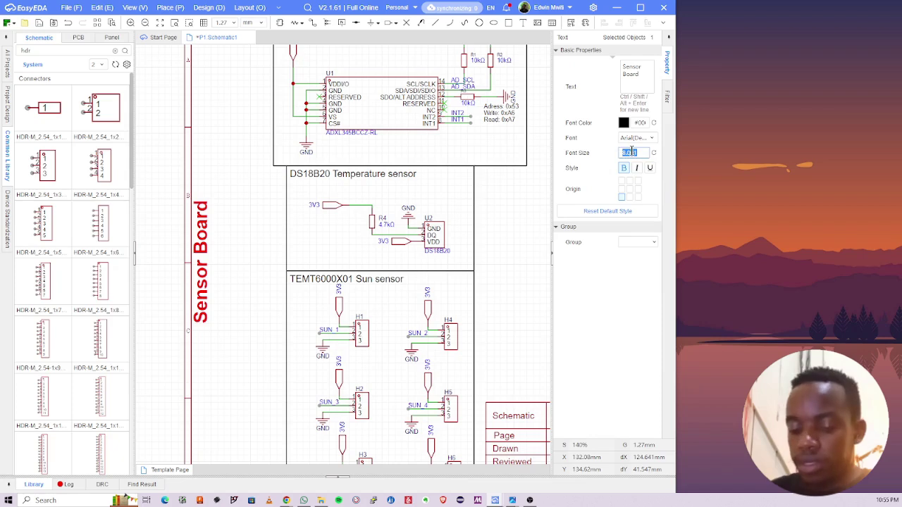
text(10)
key(Return)
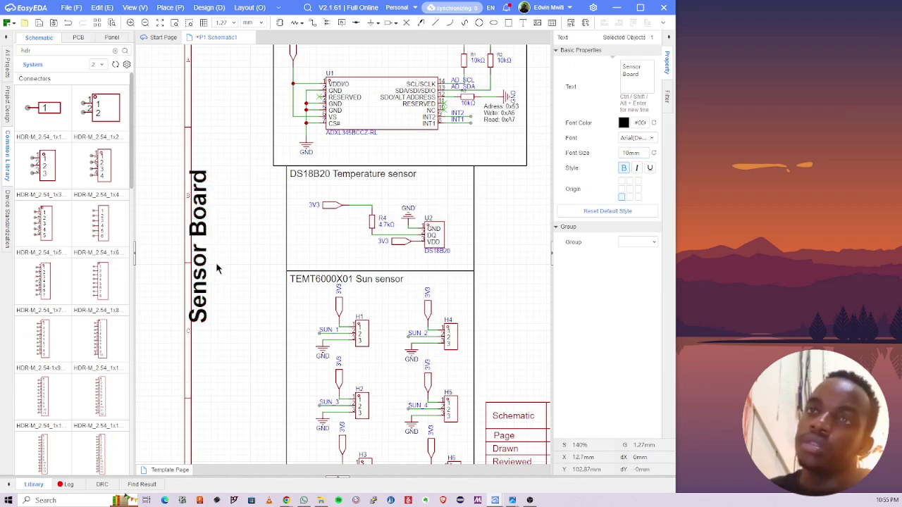
Step: Move the "Sensor Board" title right, clear of the sheet border and beside the framed circuits
click(216, 266)
drag(210, 259, 238, 266)
click(244, 273)
scroll(246, 277, down, 5)
right_drag(295, 271, 282, 269)
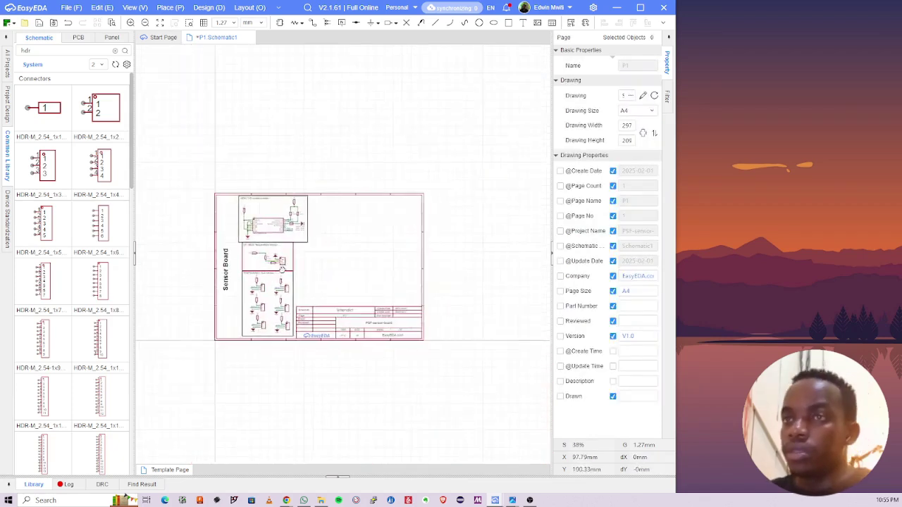
Step: Copy the part name ADXL345BCCZ-RL from the accelerometer U1 in the EasyEDA schematic
scroll(284, 269, up, 4)
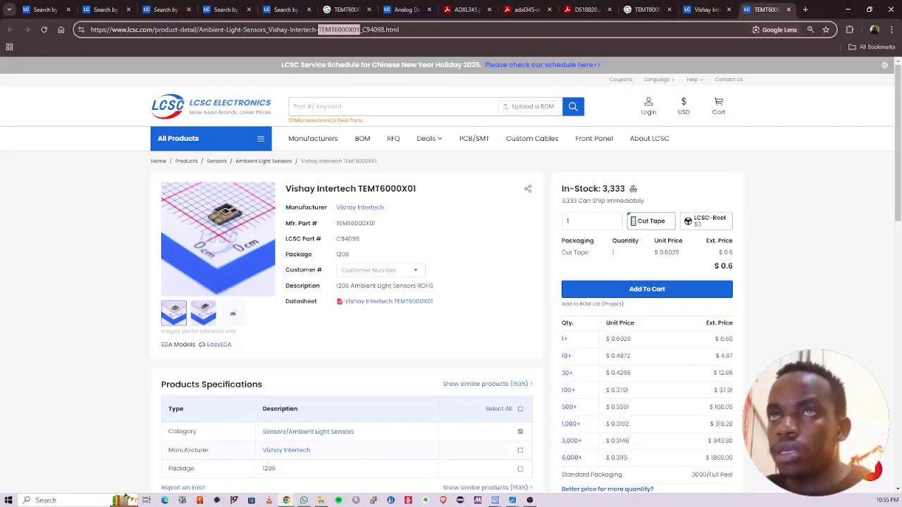
key(alt+Tab)
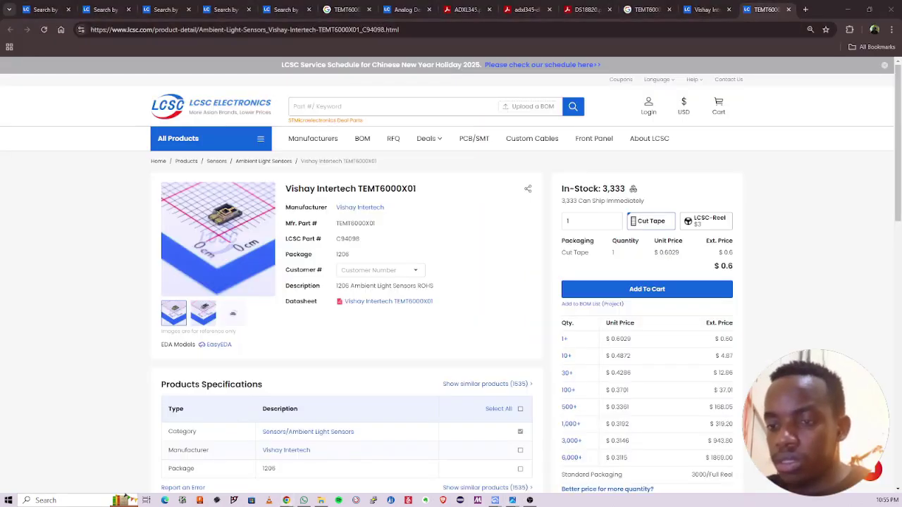
key(alt+Tab)
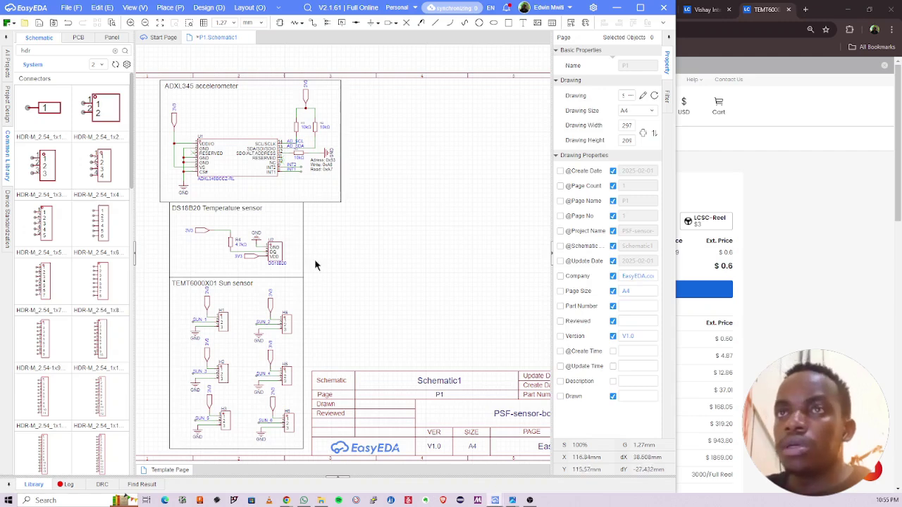
click(208, 159)
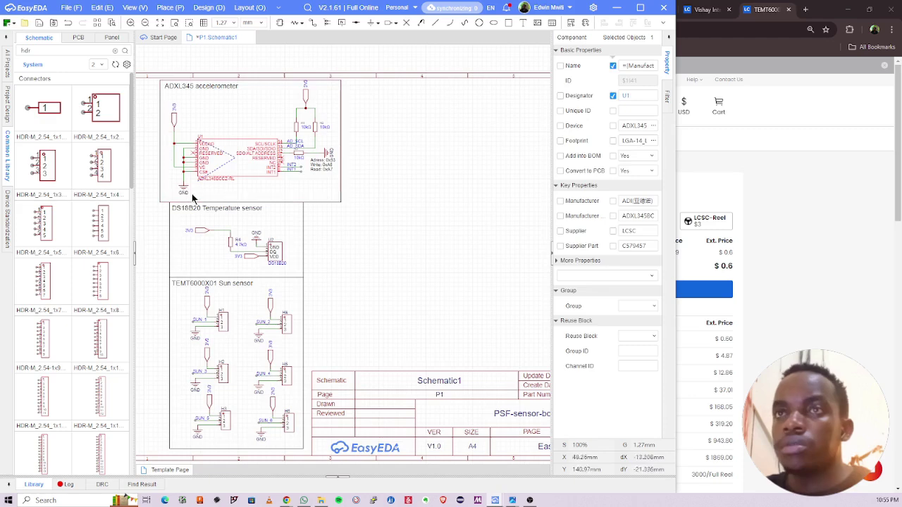
click(217, 189)
scroll(216, 189, up, 5)
click(193, 168)
double_click(194, 169)
key(ctrl+c)
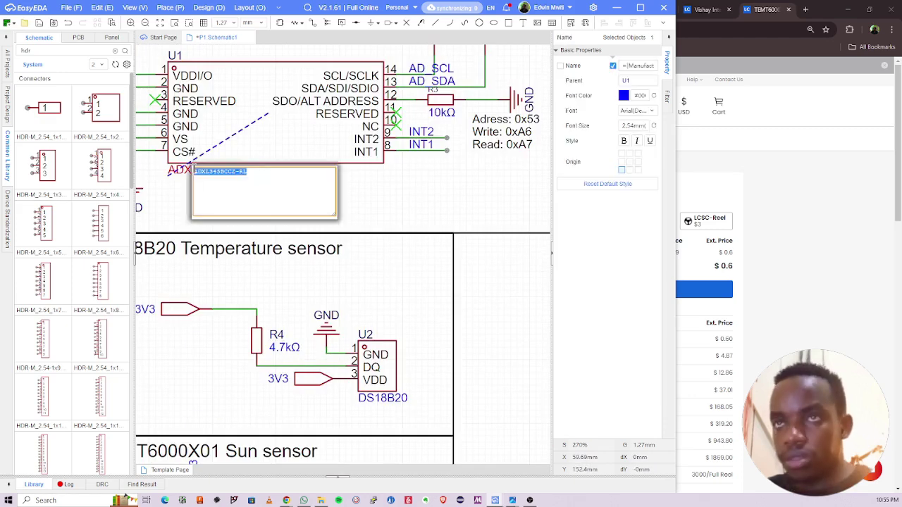
Step: Search the device library for ADXL345BCCZ-RL and open the datasheet link of the part with LCSC number C579457
click(465, 197)
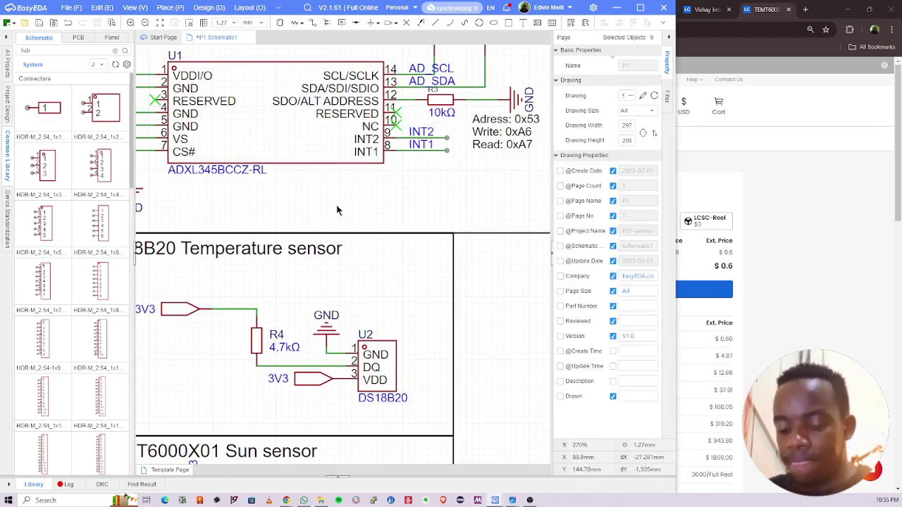
key(shift+f)
key(ctrl+v)
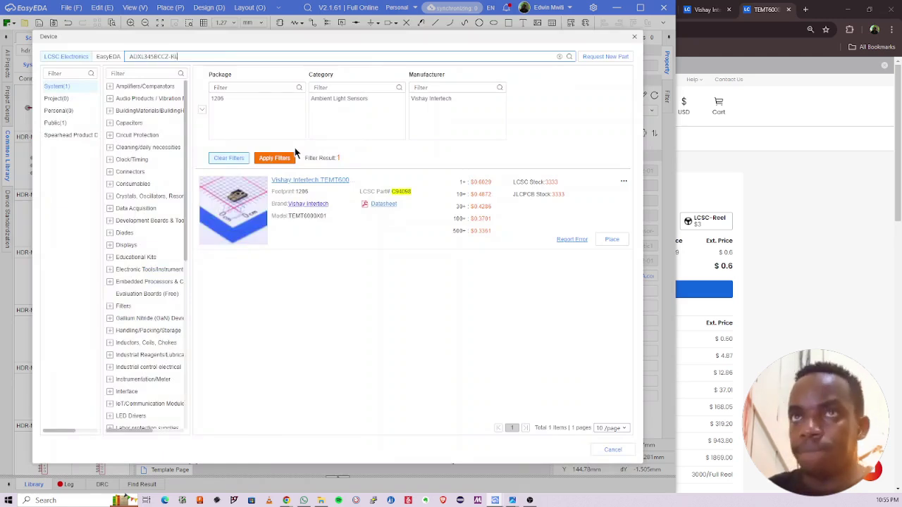
key(Return)
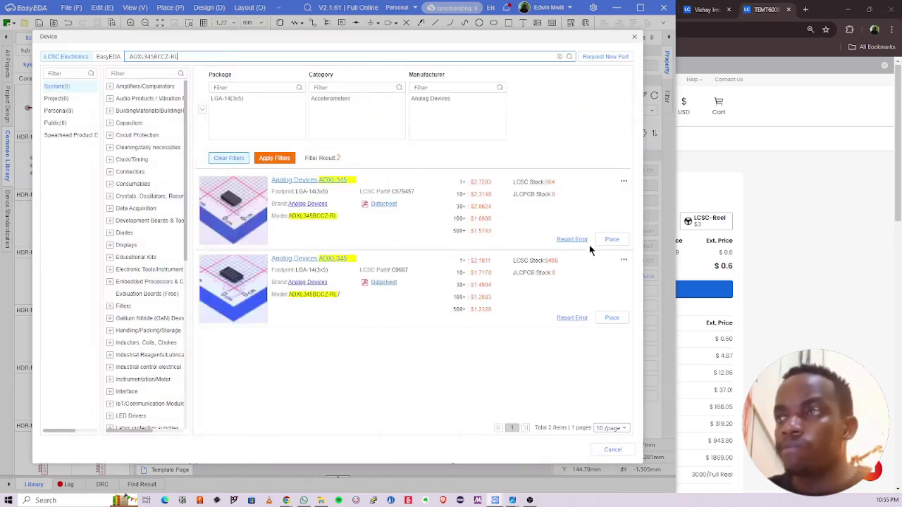
click(373, 204)
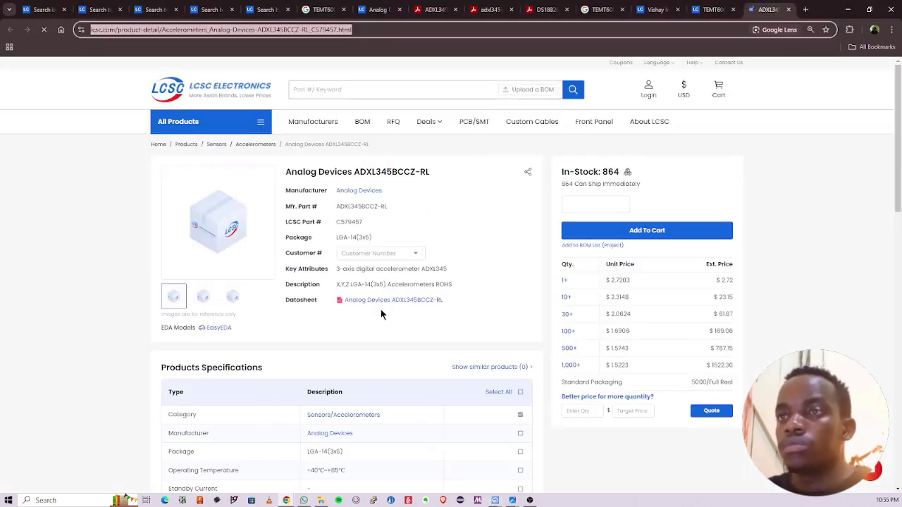
Step: Open the ADXL345 PDF datasheet in the browser and review its features, functional block diagram and table of contents
click(433, 10)
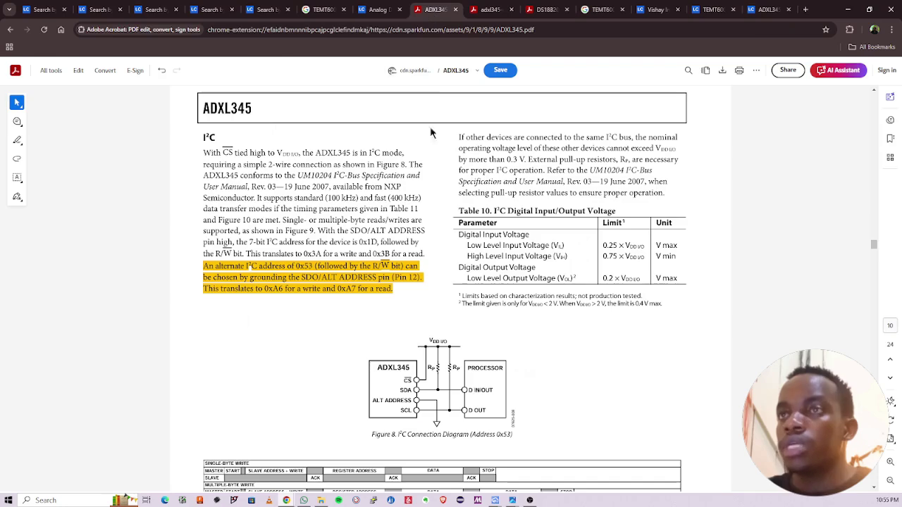
scroll(331, 220, up, 18)
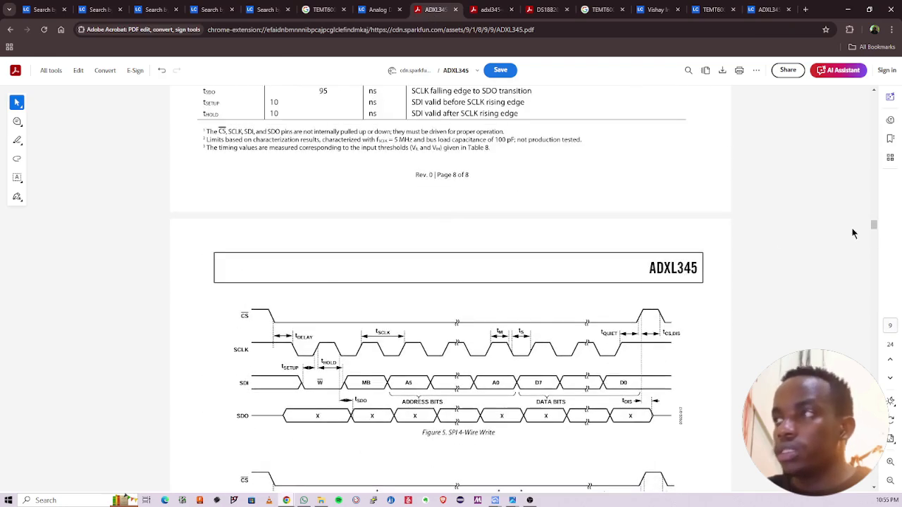
drag(874, 225, 875, 102)
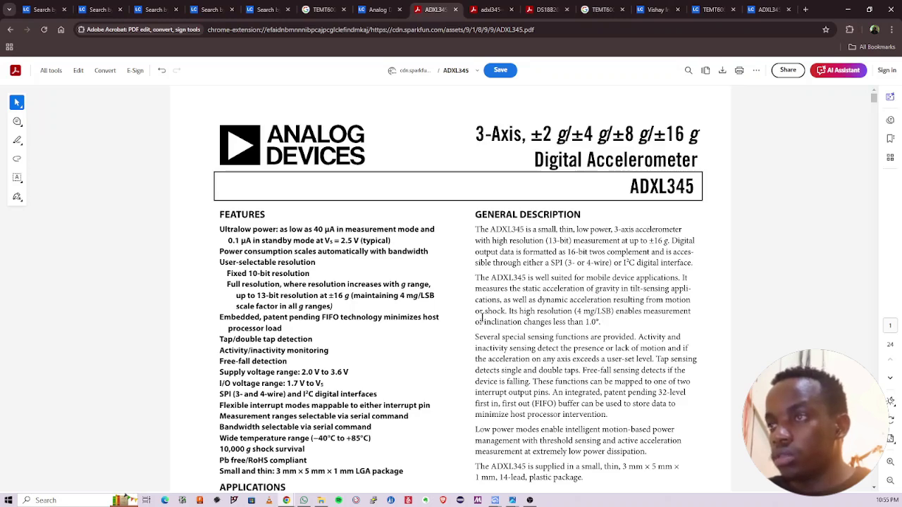
scroll(558, 303, down, 1)
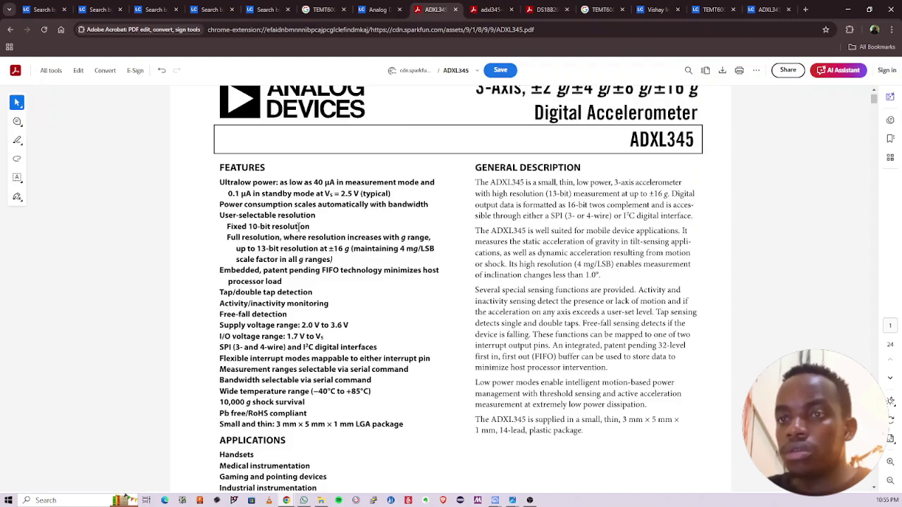
scroll(301, 226, down, 5)
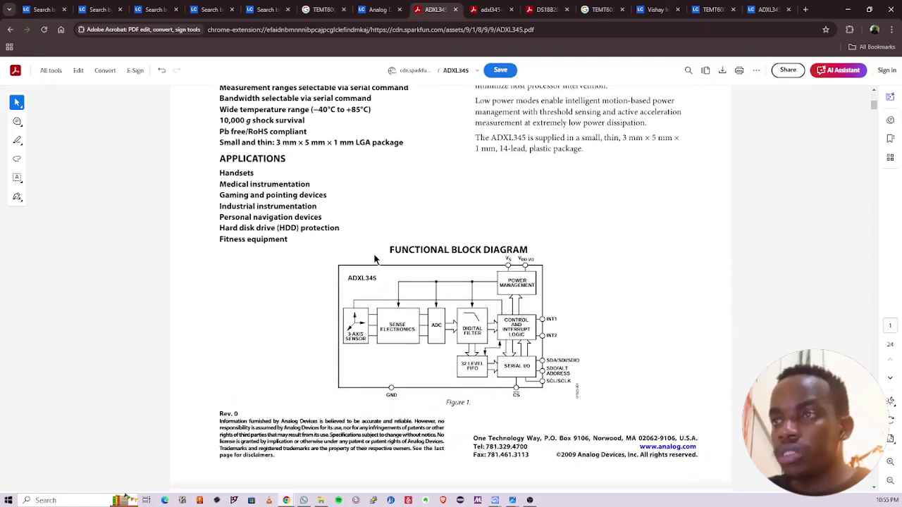
scroll(375, 260, down, 7)
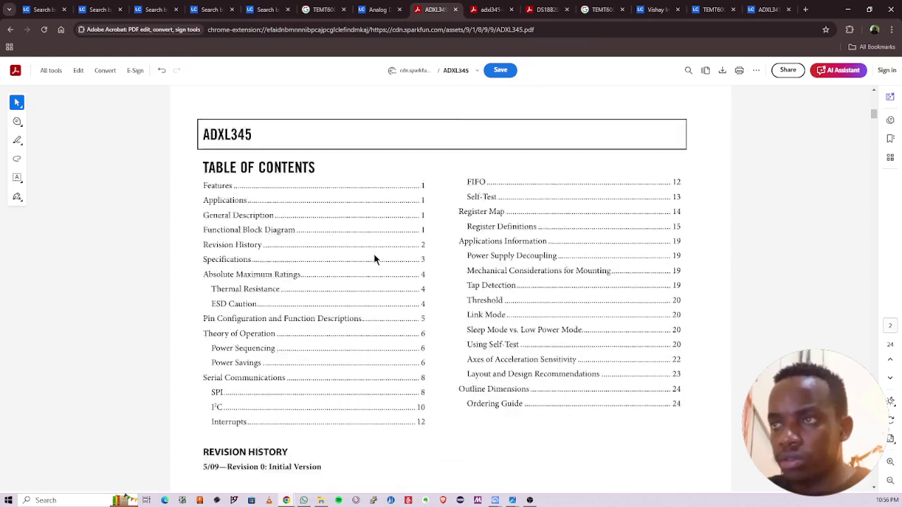
Step: Examine the ADXL345 specifications table, focusing on output resolution, sensitivity per g range and power supply
scroll(374, 260, down, 13)
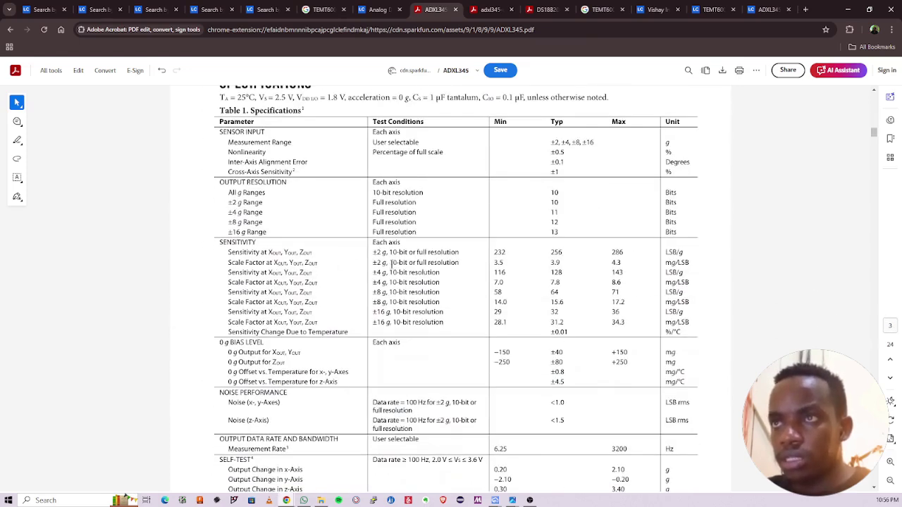
scroll(283, 280, down, 4)
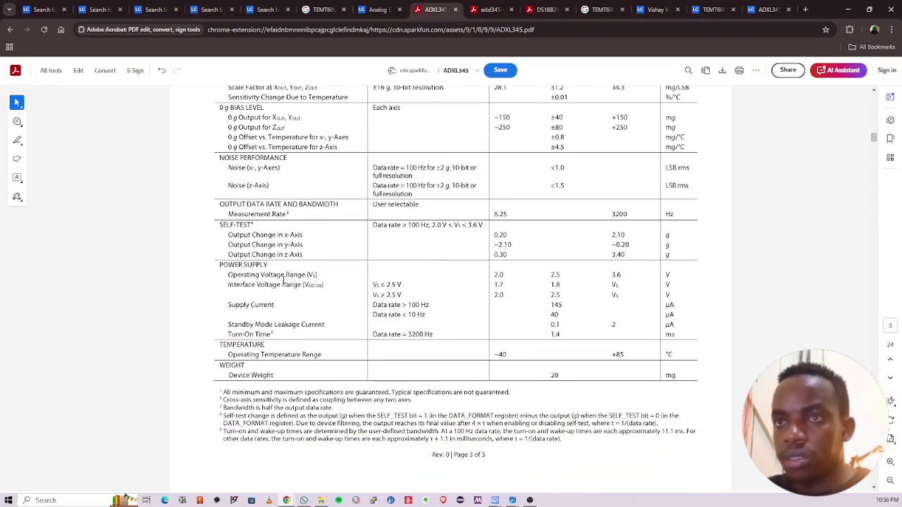
scroll(284, 280, up, 2)
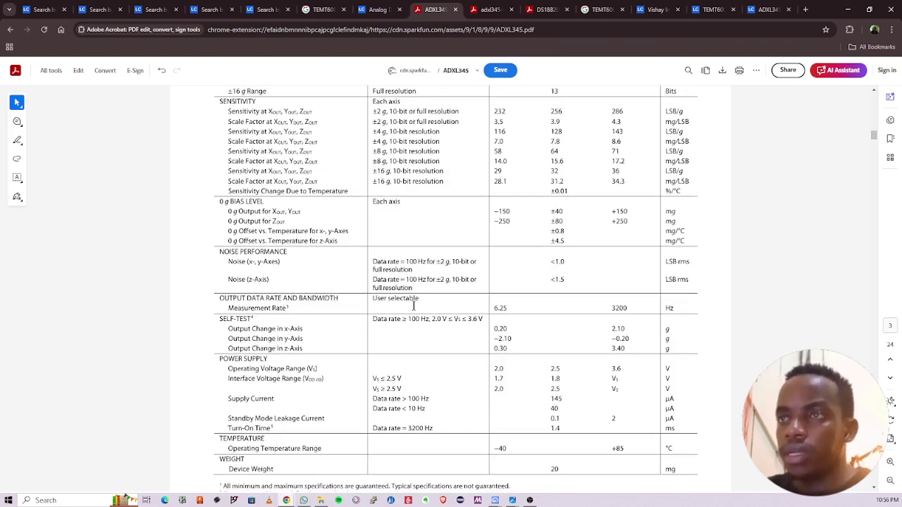
scroll(415, 302, up, 3)
drag(445, 313, 348, 232)
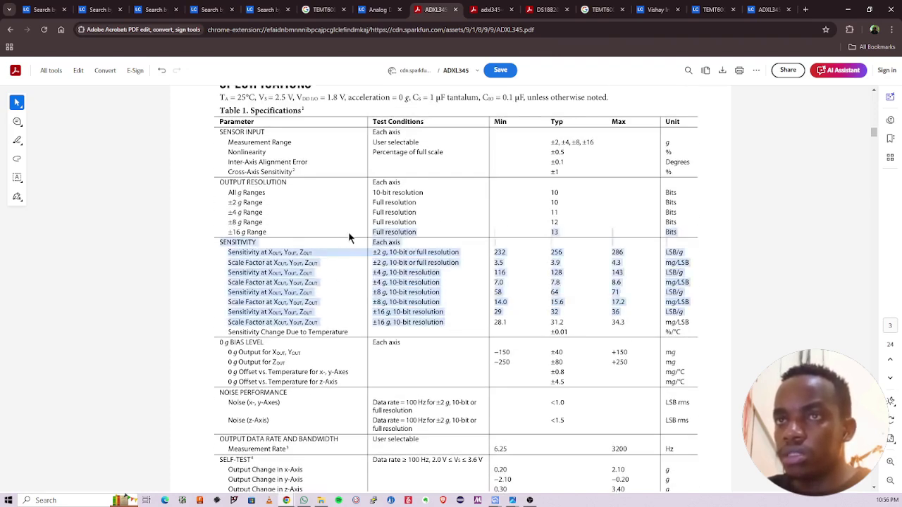
click(171, 262)
scroll(276, 233, up, 1)
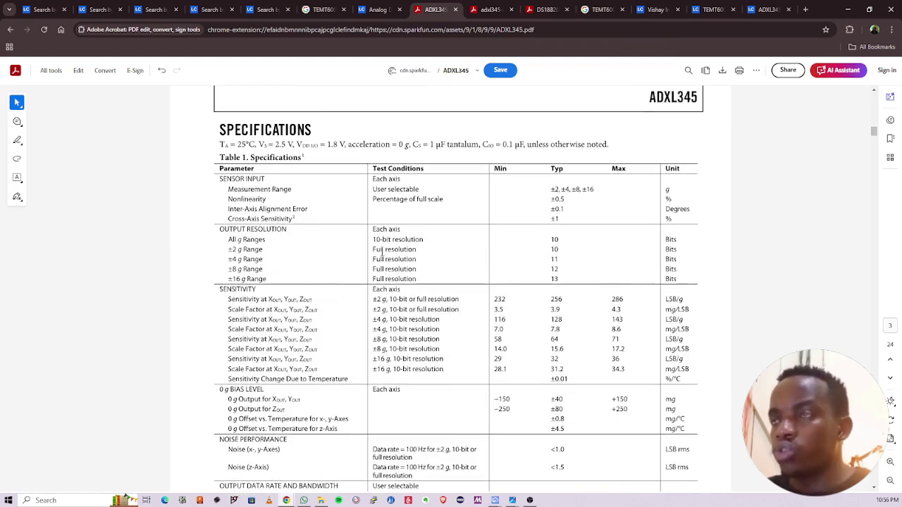
Step: Check the ADXL345 absolute maximum ratings and return to the beginning of the specifications table
scroll(384, 255, down, 12)
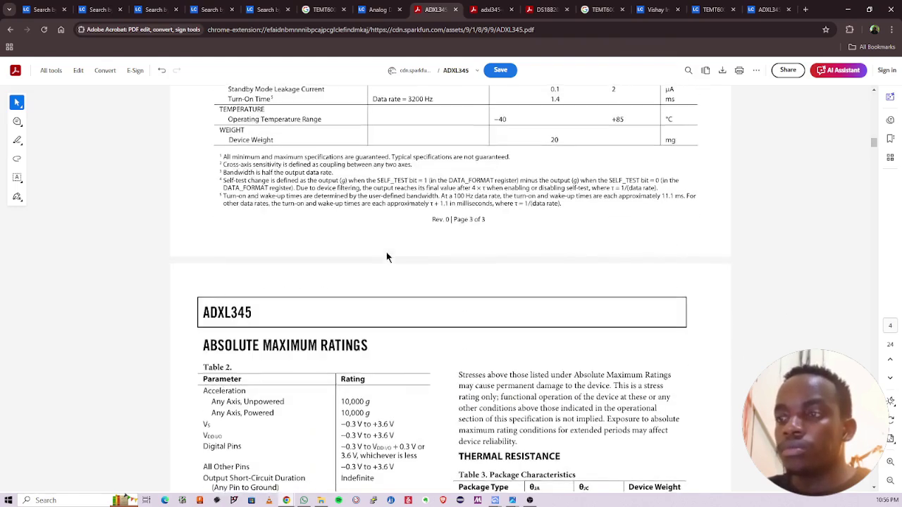
scroll(386, 255, down, 4)
scroll(384, 256, up, 3)
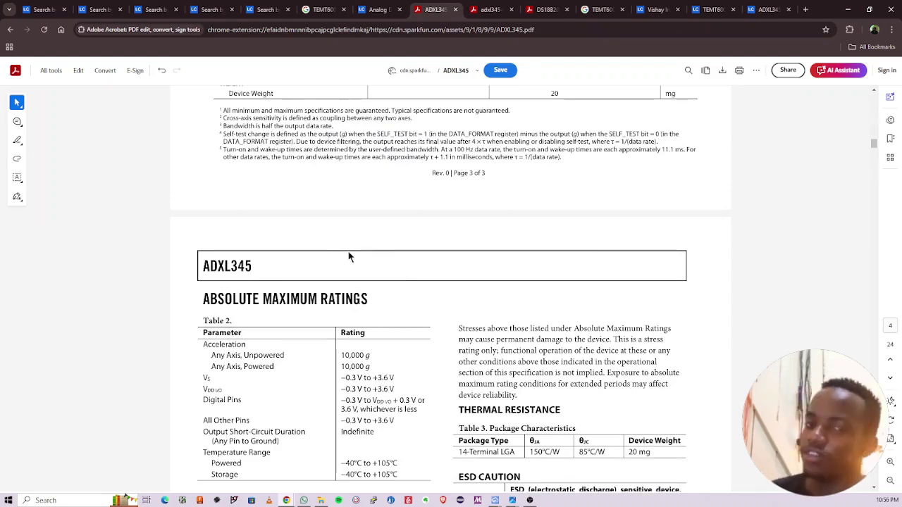
scroll(348, 254, up, 7)
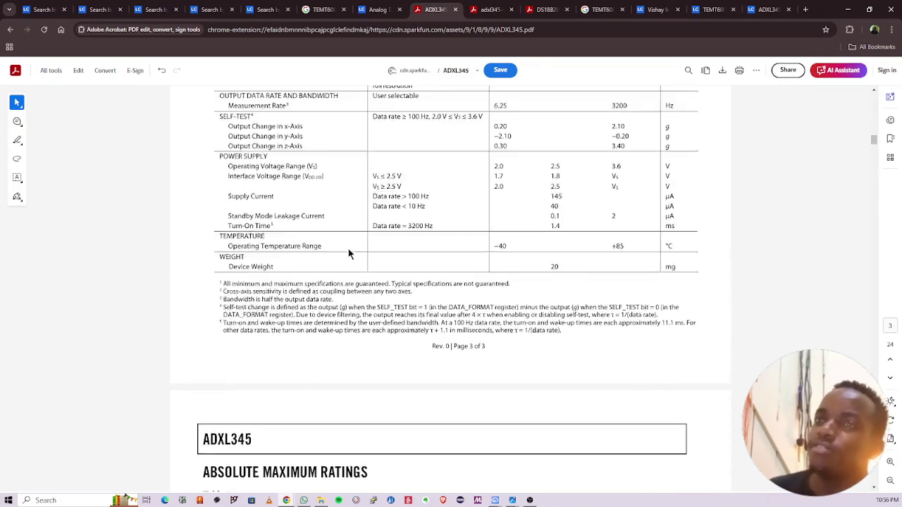
scroll(349, 254, up, 4)
scroll(226, 256, up, 4)
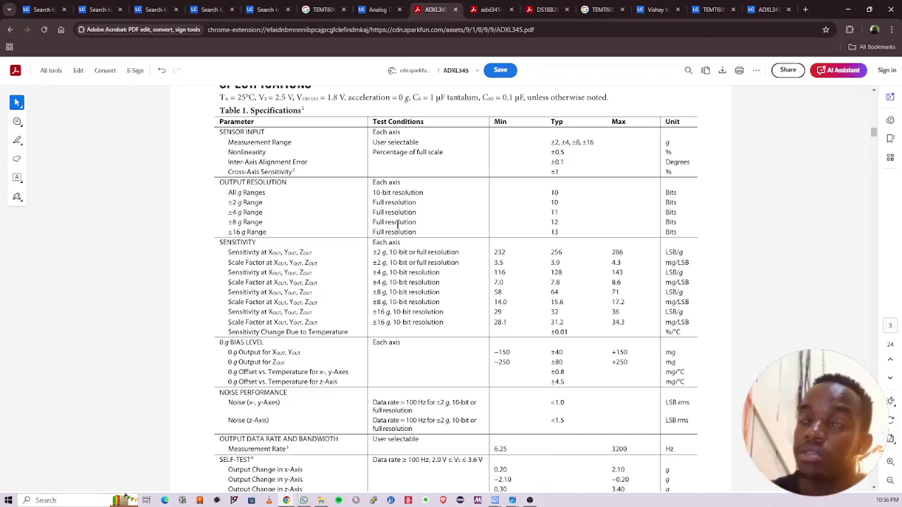
scroll(440, 228, up, 3)
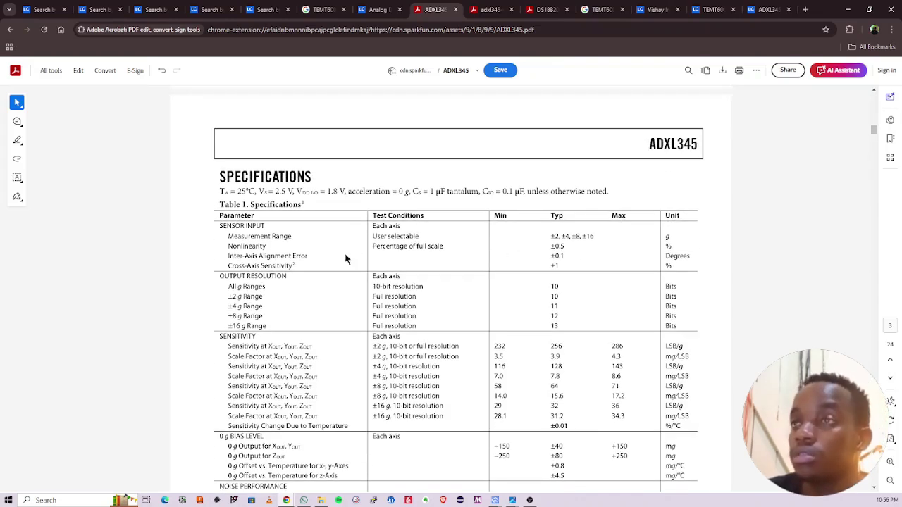
Step: Read the first page of the ADXL345 datasheet, focusing on the general description of activity, inactivity, tap and free-fall sensing
scroll(407, 274, up, 15)
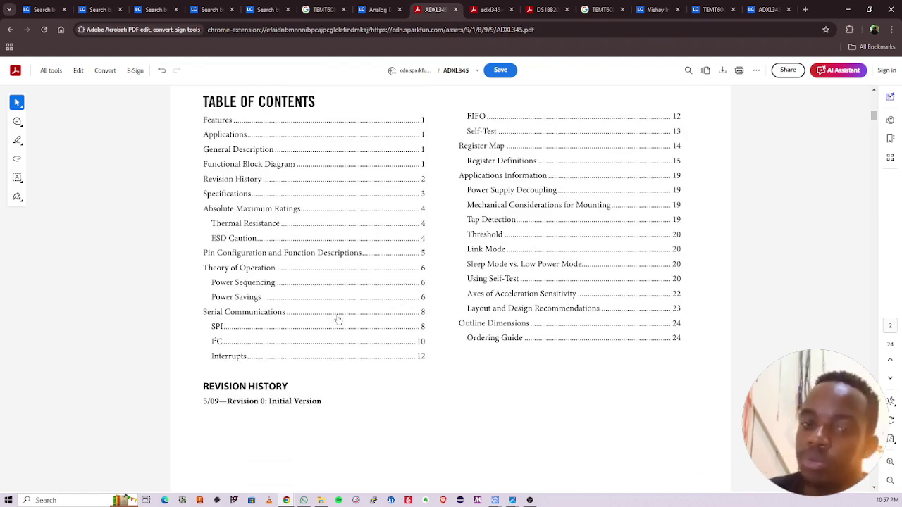
scroll(415, 315, up, 10)
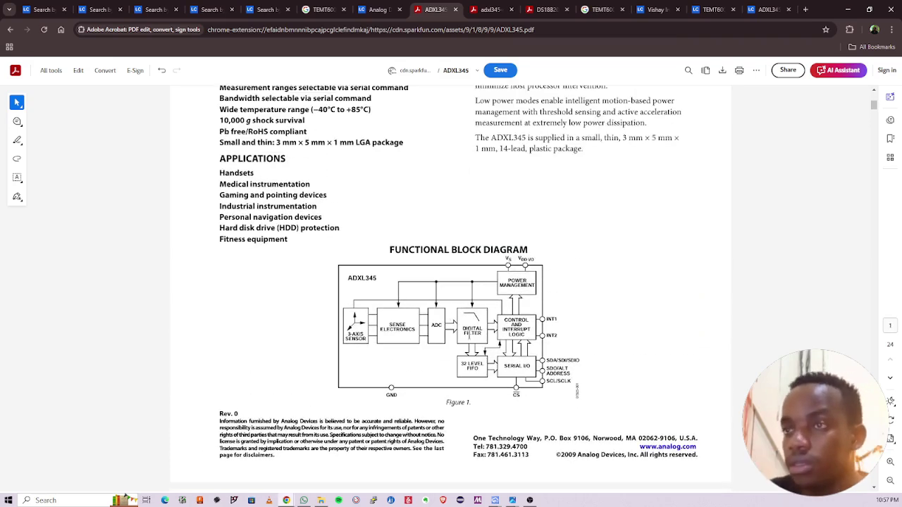
scroll(464, 324, up, 2)
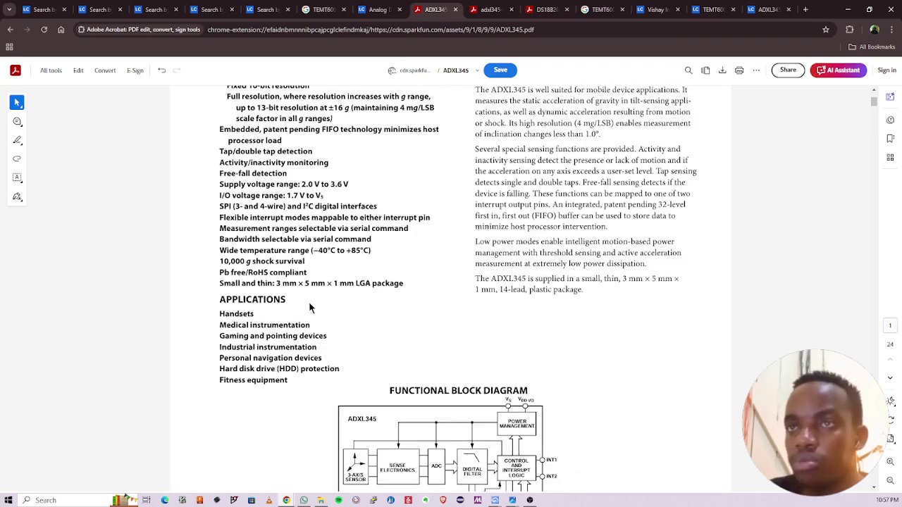
scroll(316, 329, up, 3)
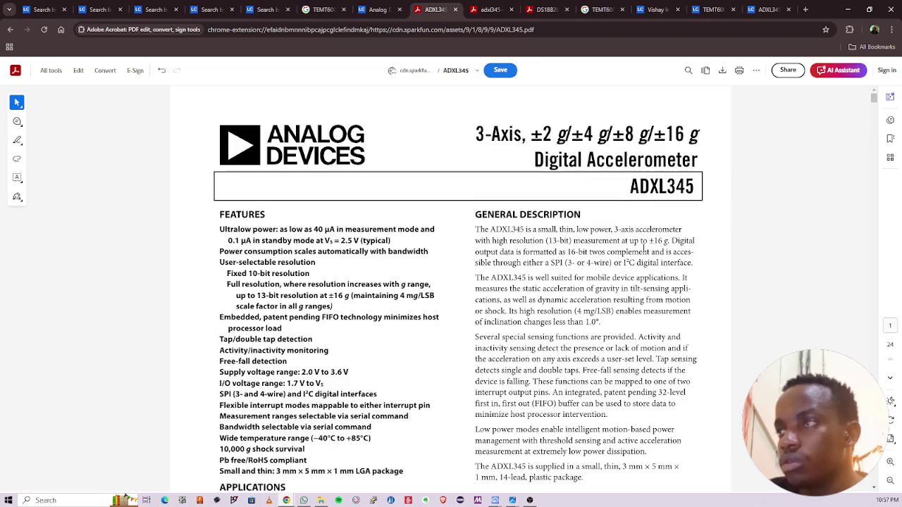
scroll(644, 250, down, 1)
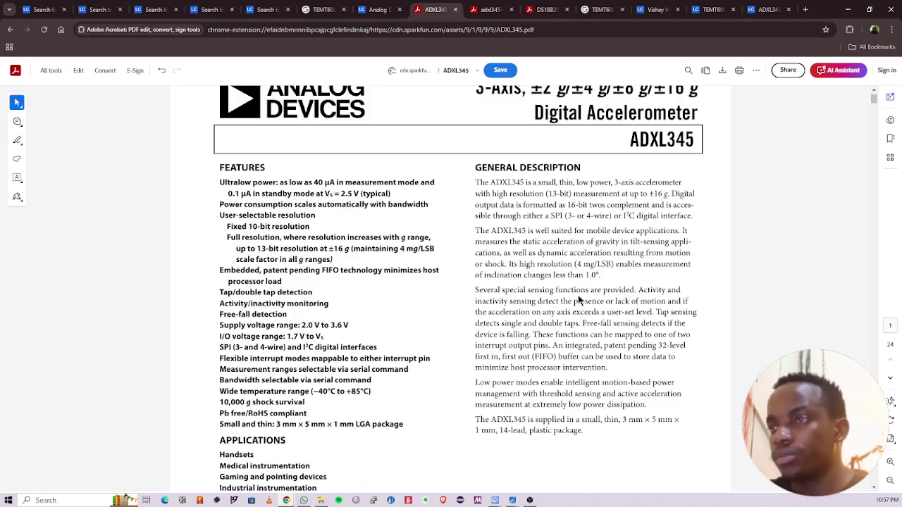
scroll(618, 331, down, 1)
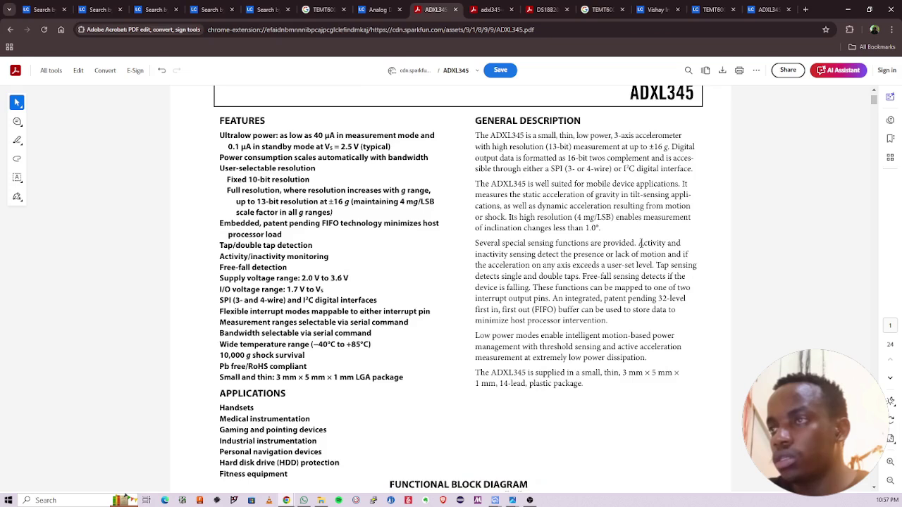
drag(639, 243, 679, 318)
click(596, 323)
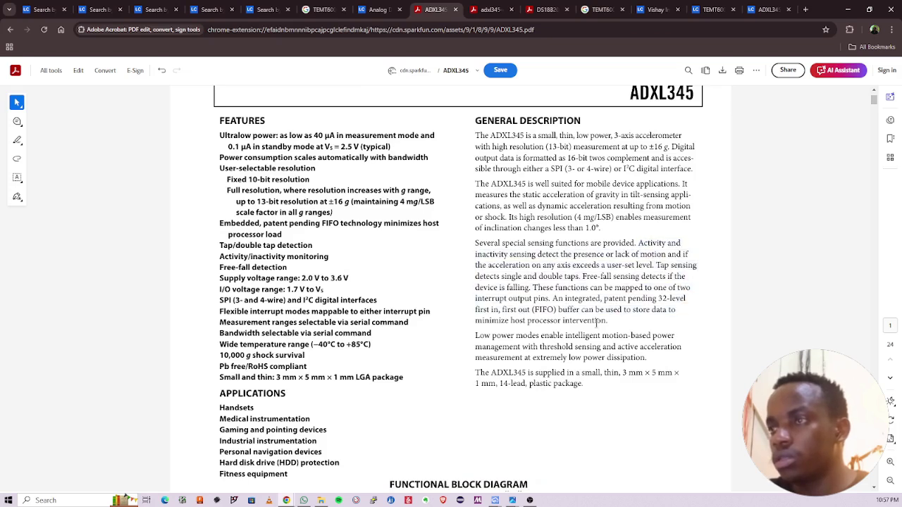
Step: Search LCSC for mpu6050 and copy the LCSC part number C24112 of the MPU-6050
click(377, 10)
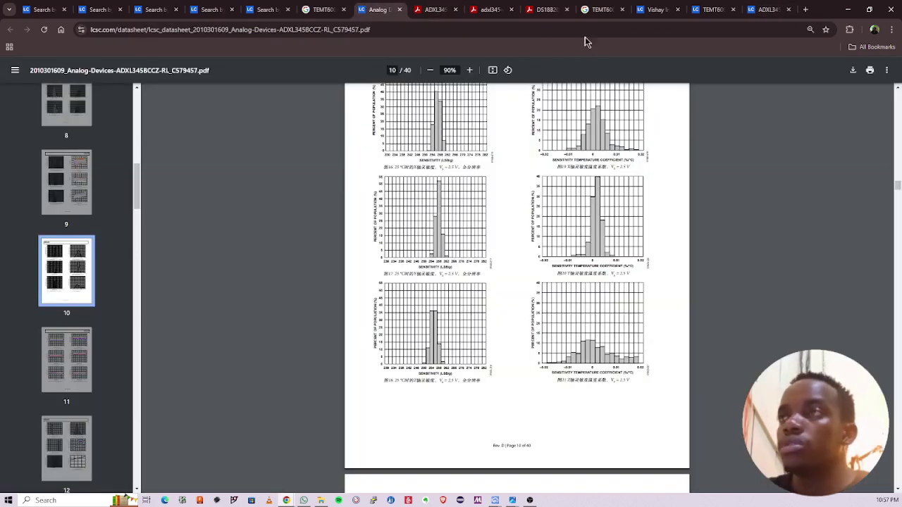
click(643, 10)
click(224, 12)
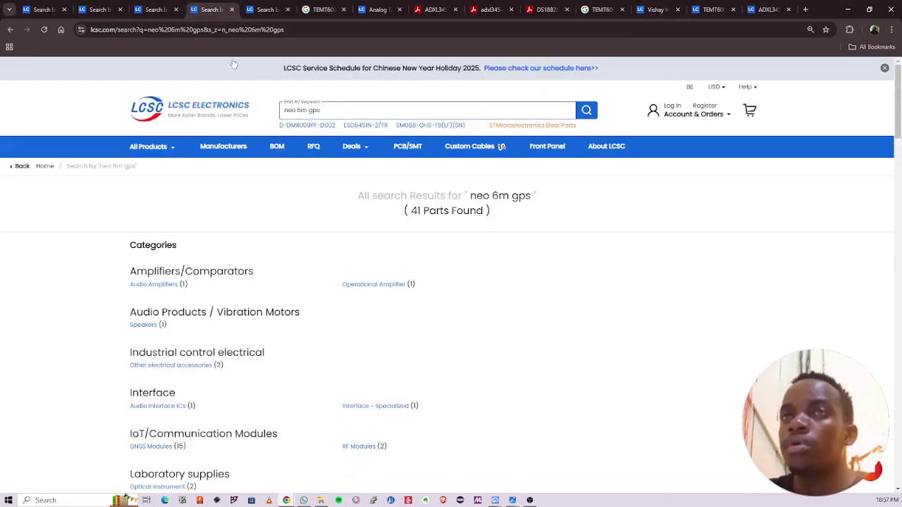
drag(336, 110, 262, 109)
text(mpu6050)
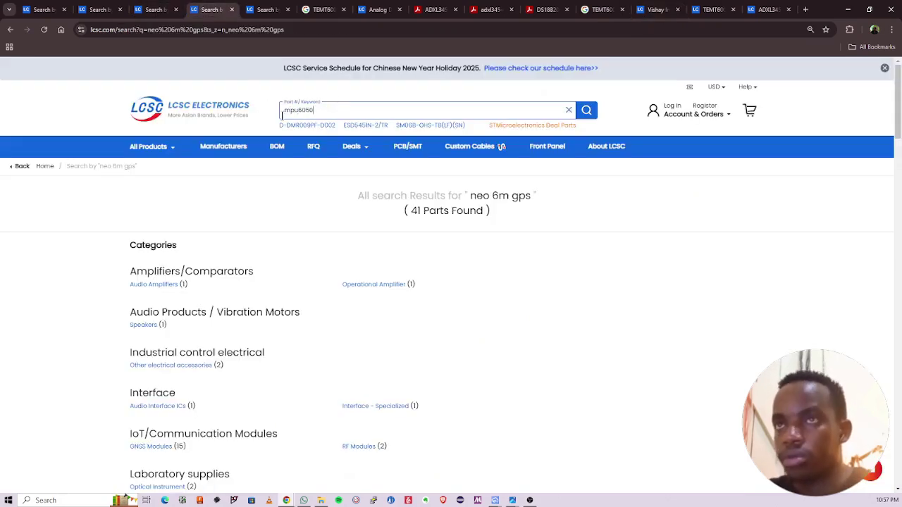
key(Return)
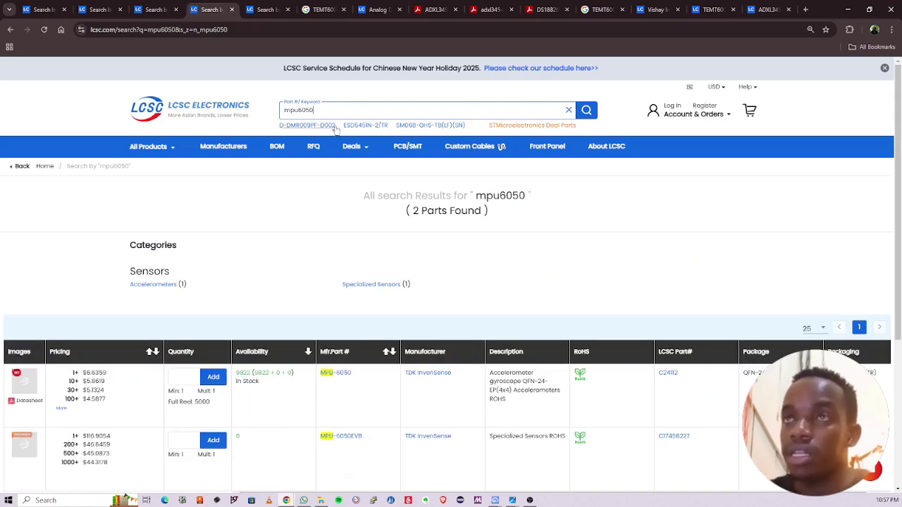
scroll(120, 280, down, 2)
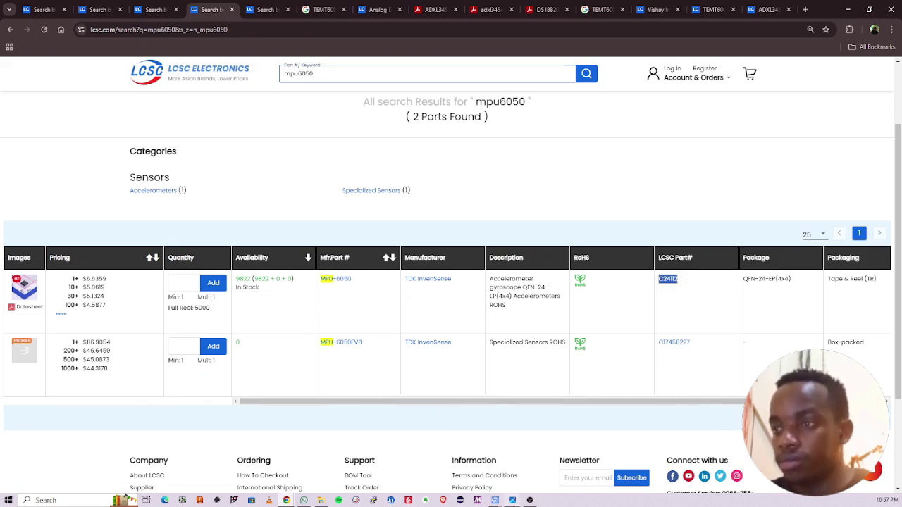
Step: Switch to EasyEDA and search the LCSC device library for part number C24112
mouse_move(520, 505)
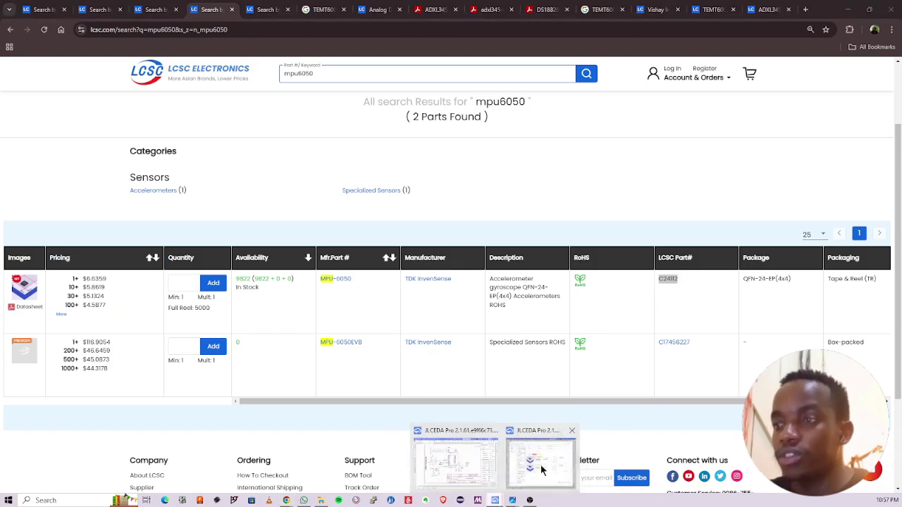
click(538, 467)
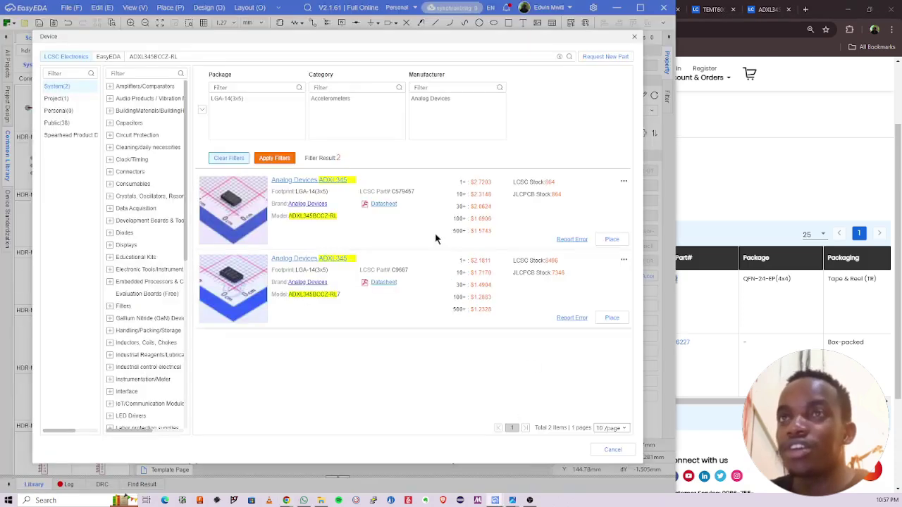
click(199, 59)
text(v)
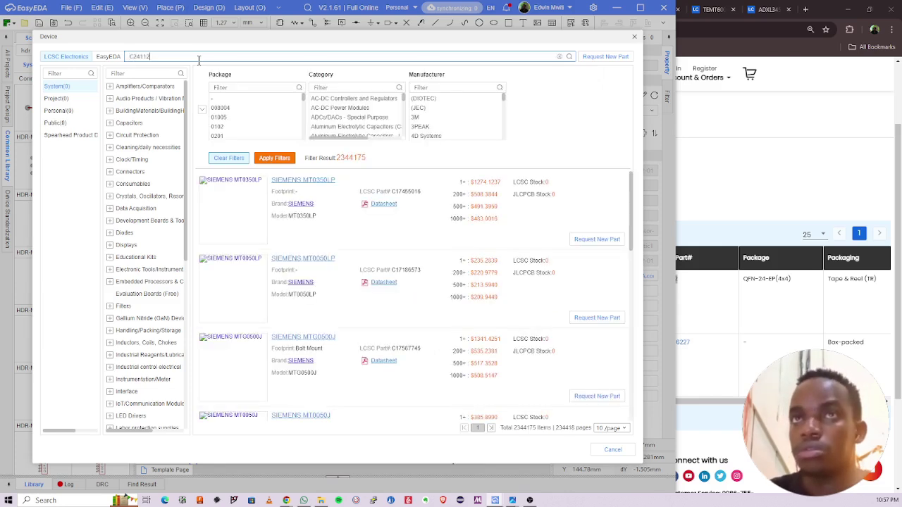
key(Return)
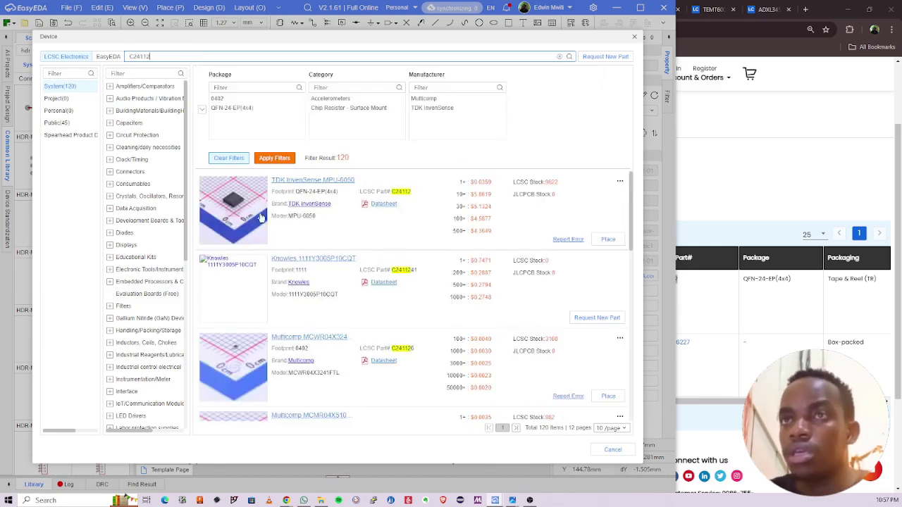
Step: Place the TDK InvenSense MPU-6050 on the schematic in the empty area beside the ADXL345 accelerometer section
click(617, 240)
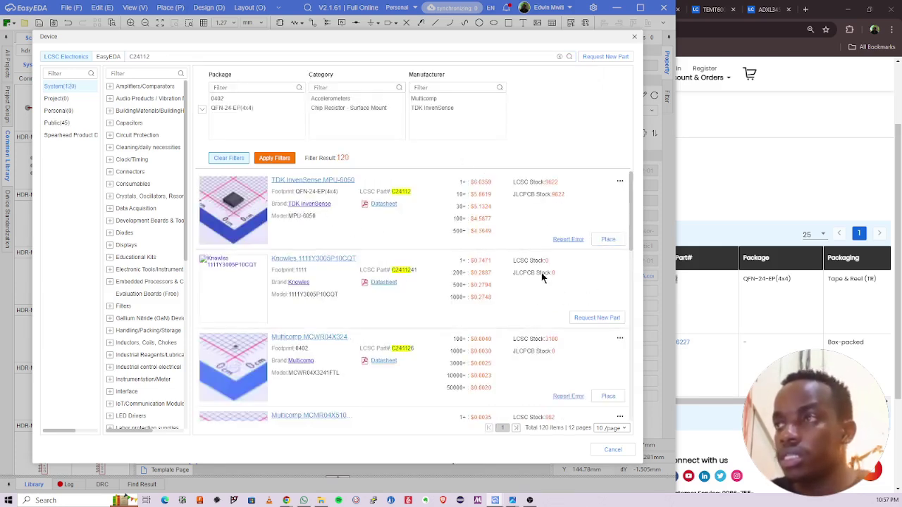
scroll(493, 240, down, 5)
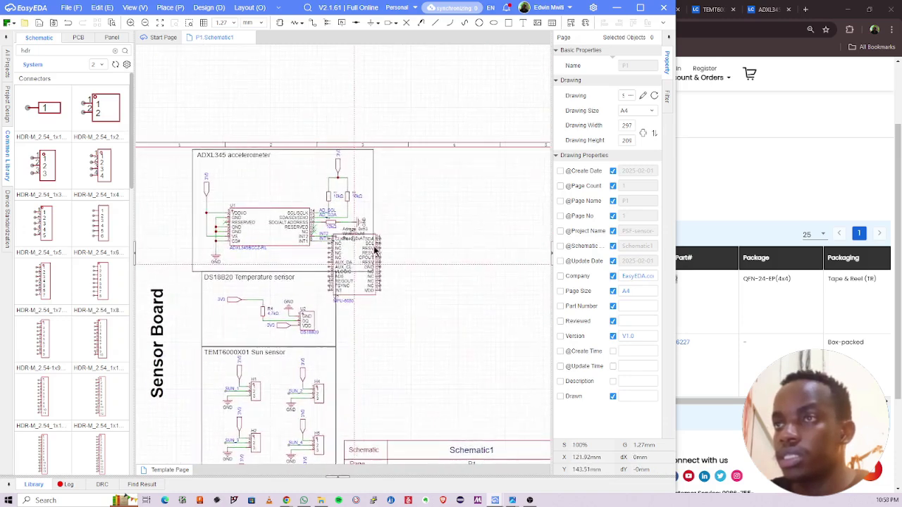
scroll(437, 211, up, 5)
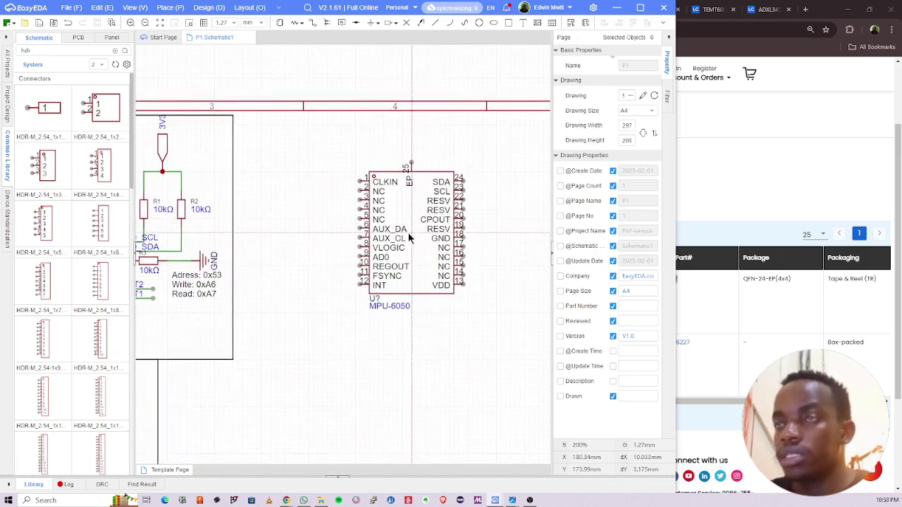
click(437, 236)
key(Escape)
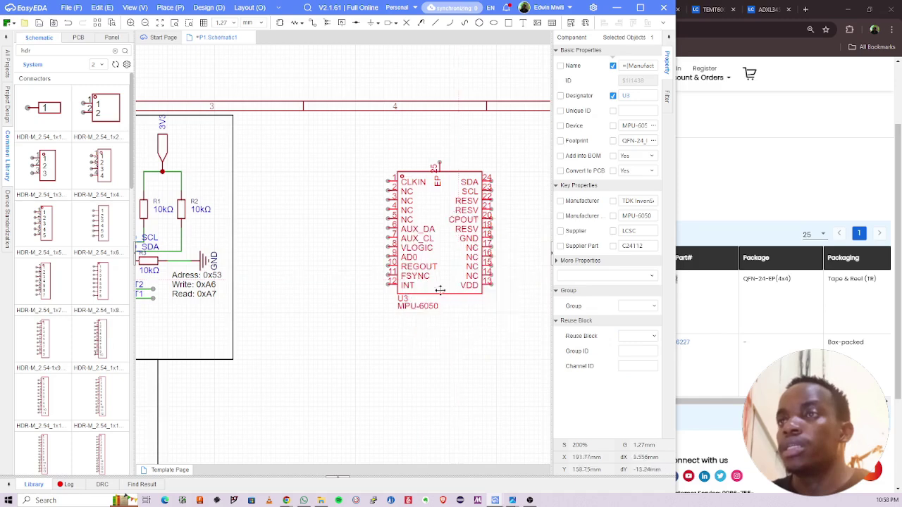
click(484, 161)
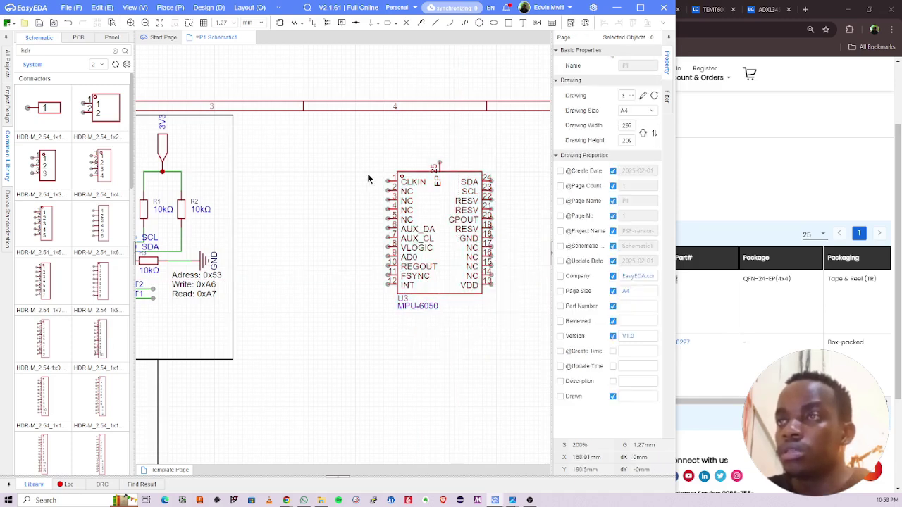
Step: Copy the GND flag from the ADXL345 section and place it facing the MPU-6050's GND pin 18, with a gap between them
scroll(423, 197, up, 3)
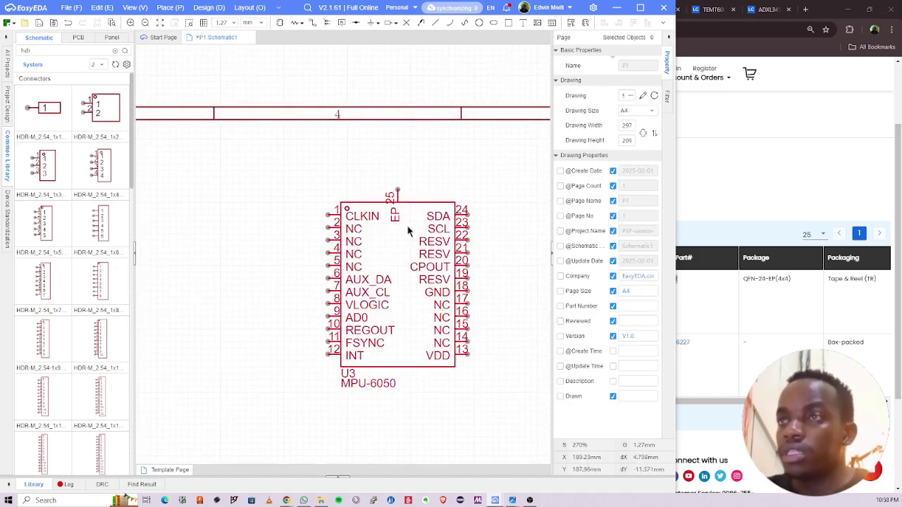
scroll(331, 307, down, 4)
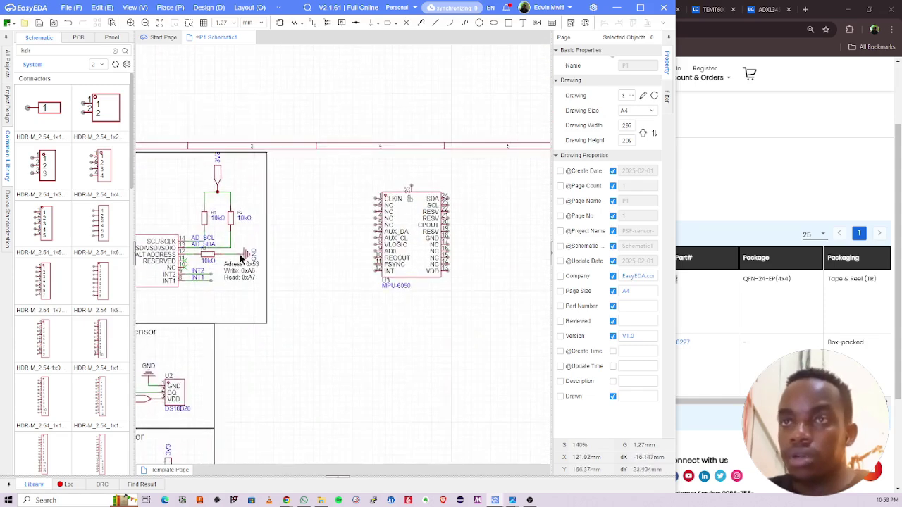
click(244, 253)
key(ctrl+c)
key(ctrl+v)
scroll(310, 289, up, 2)
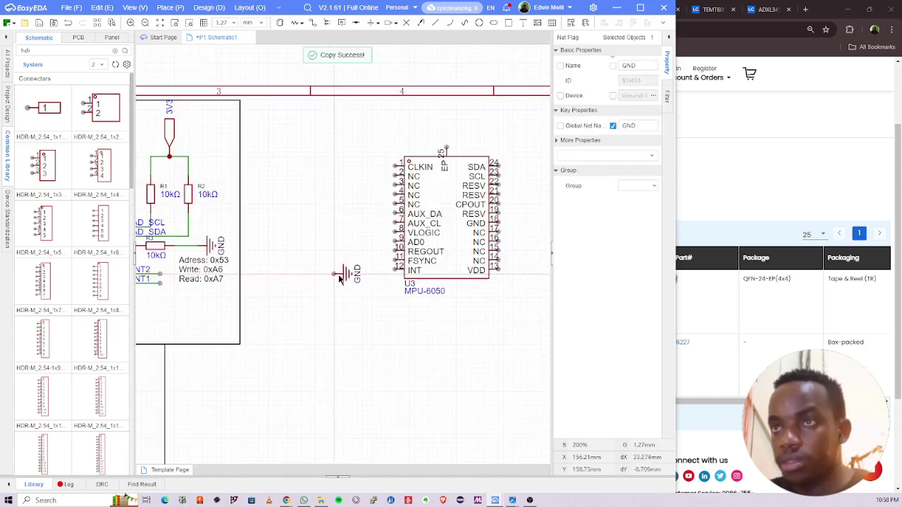
right_drag(467, 284, 416, 291)
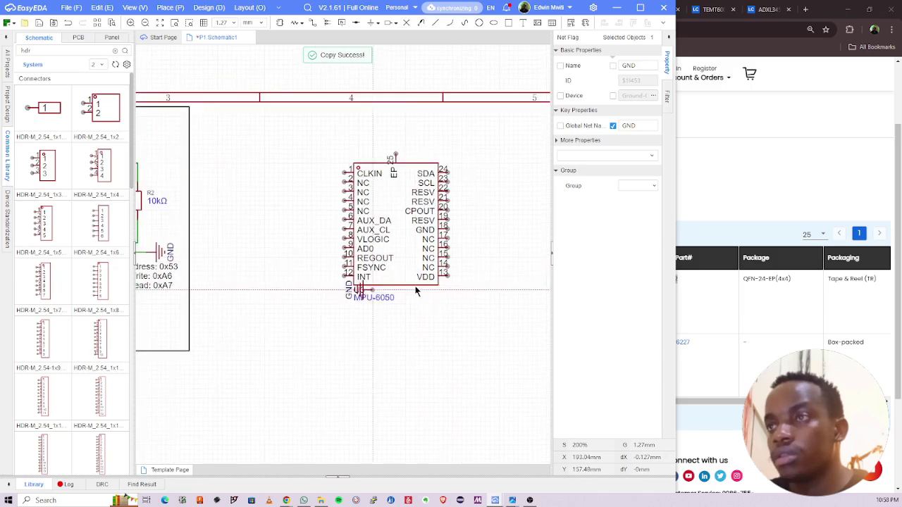
key(space)
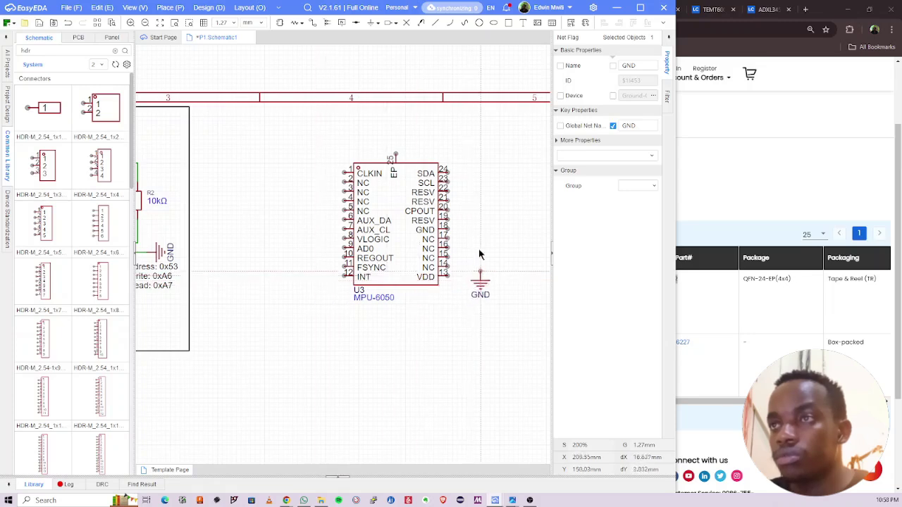
key(space)
scroll(458, 230, up, 3)
click(497, 230)
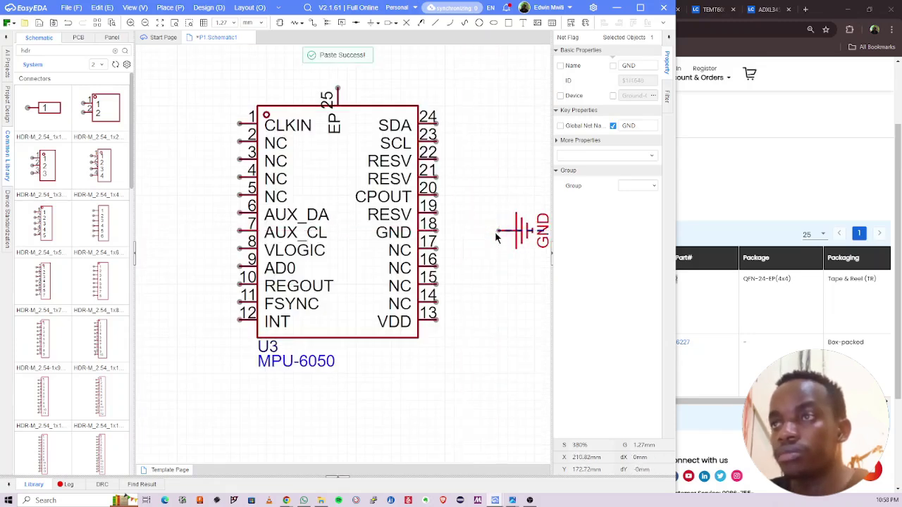
Step: Wire the MPU-6050's GND pin 18 to the adjacent GND flag
click(436, 232)
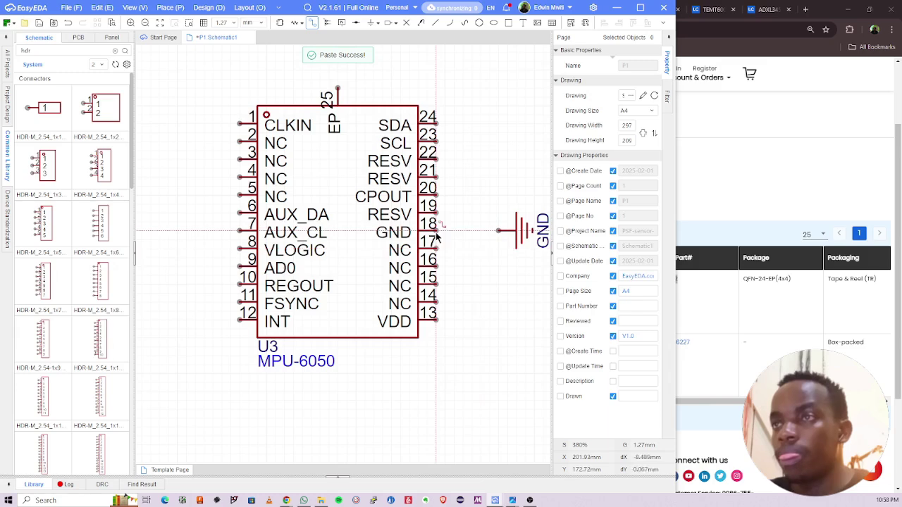
click(497, 232)
key(Escape)
right_drag(468, 155, 450, 202)
scroll(450, 202, down, 1)
scroll(363, 154, up, 1)
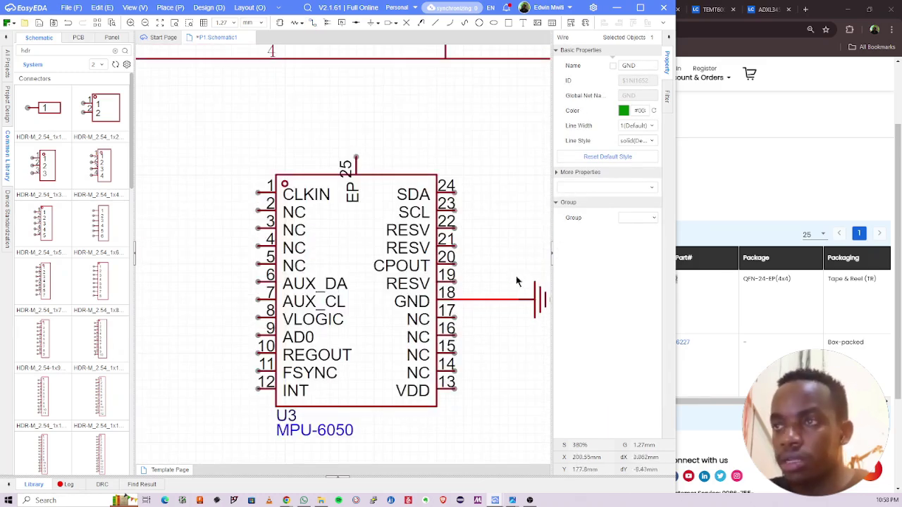
click(530, 292)
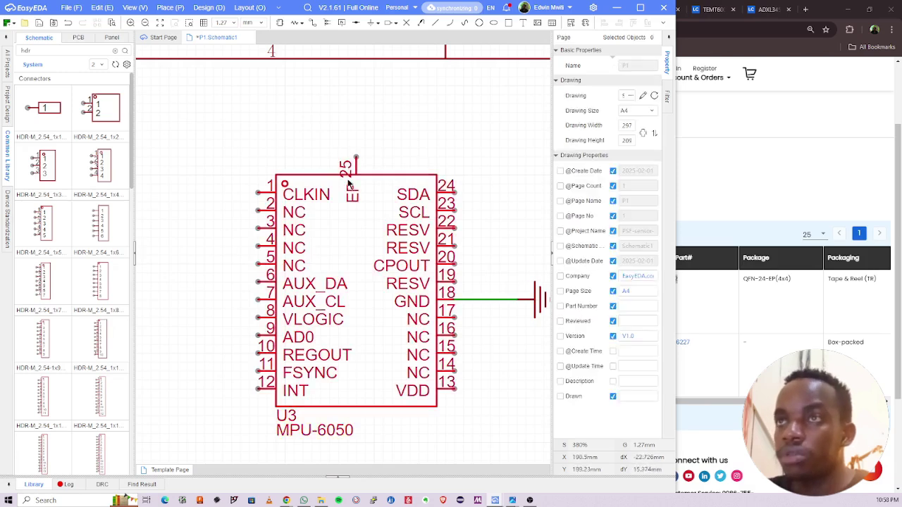
Step: Add no-connect flags to the MPU-6050's NC pins 2 to 5 and 14 to 17
scroll(278, 218, down, 2)
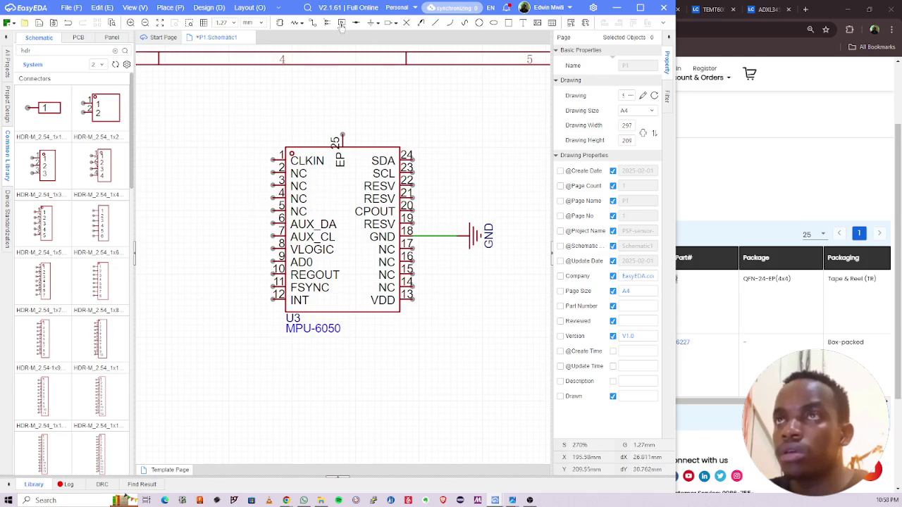
click(406, 23)
click(274, 173)
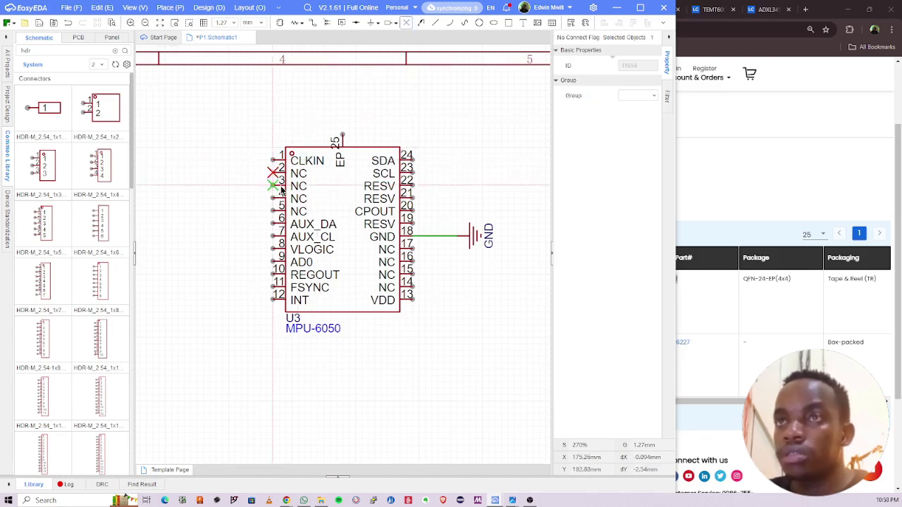
click(273, 185)
click(274, 198)
click(274, 210)
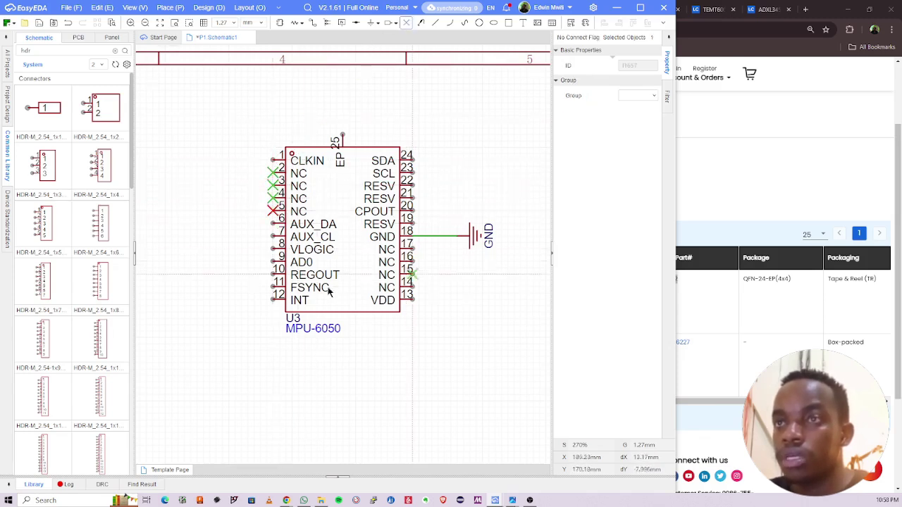
click(412, 287)
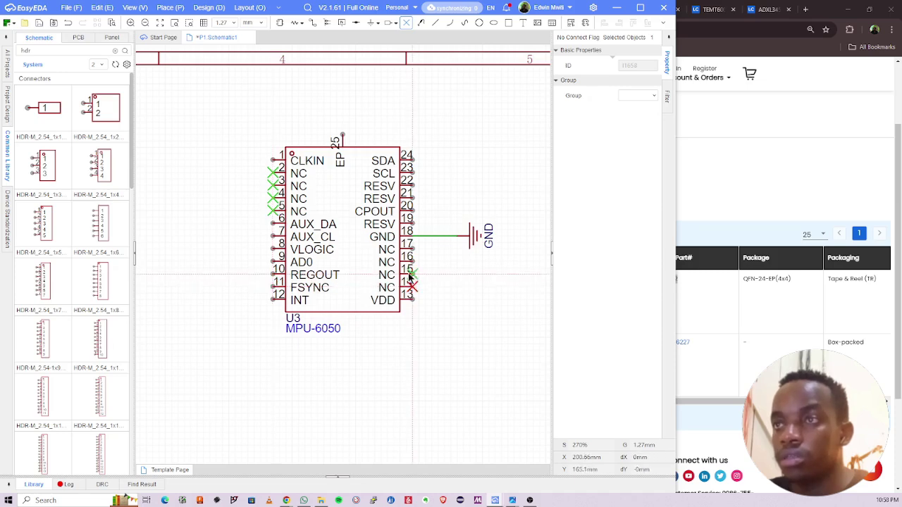
click(412, 274)
click(412, 261)
click(412, 249)
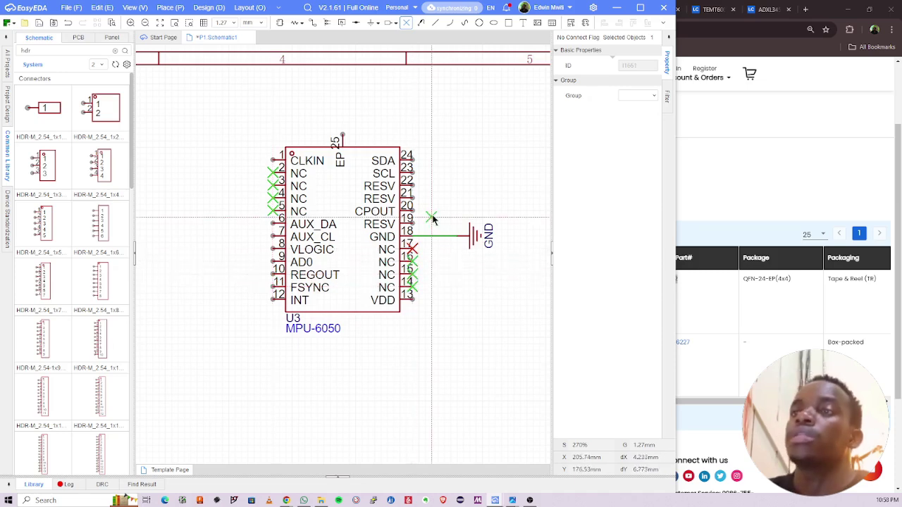
key(Escape)
right_drag(306, 245, 298, 217)
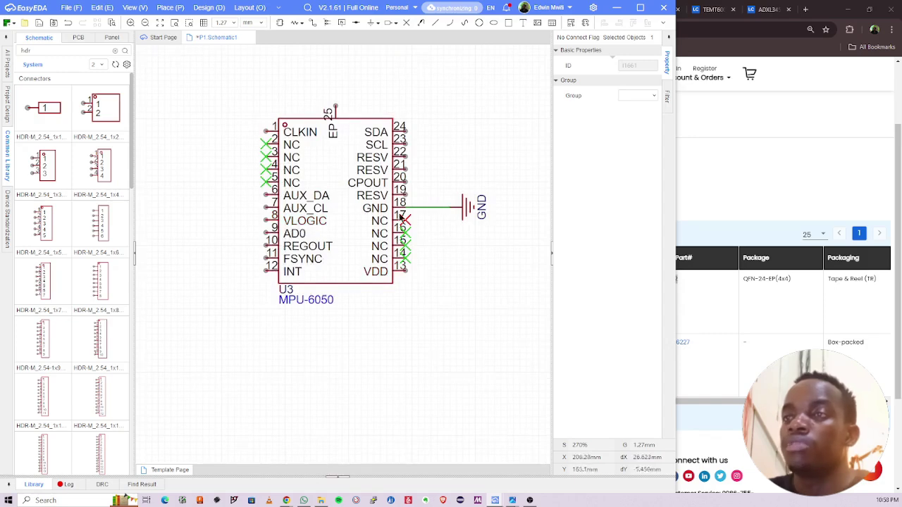
click(438, 324)
Step: Copy the 3V3 net port from the ADXL345 section, rotate it horizontally and connect it to the MPU-6050's VDD pin 13
scroll(356, 279, down, 3)
right_drag(296, 265, 346, 251)
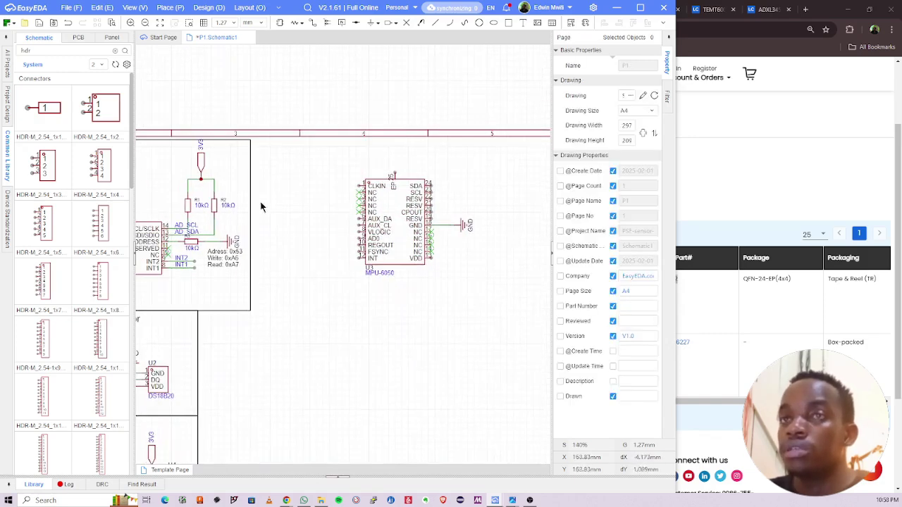
click(200, 161)
key(ctrl+c)
scroll(433, 262, up, 3)
key(ctrl+v)
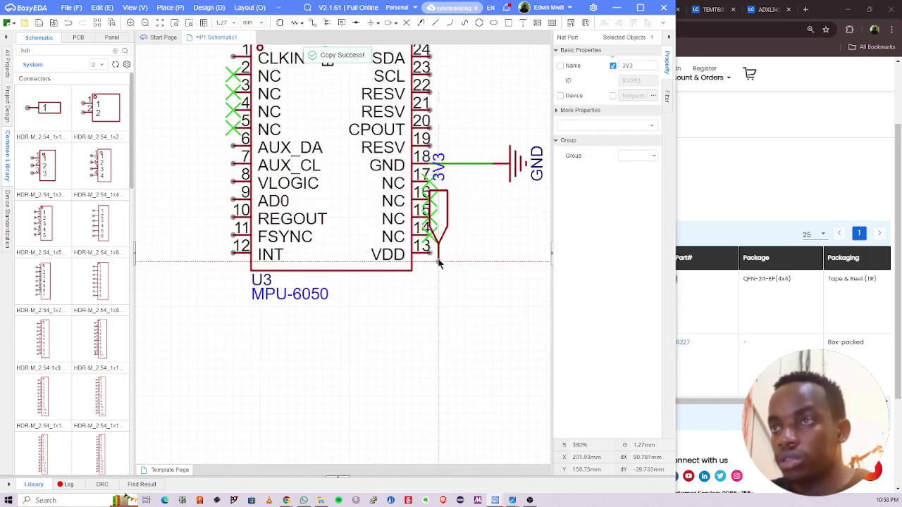
key(space)
click(431, 256)
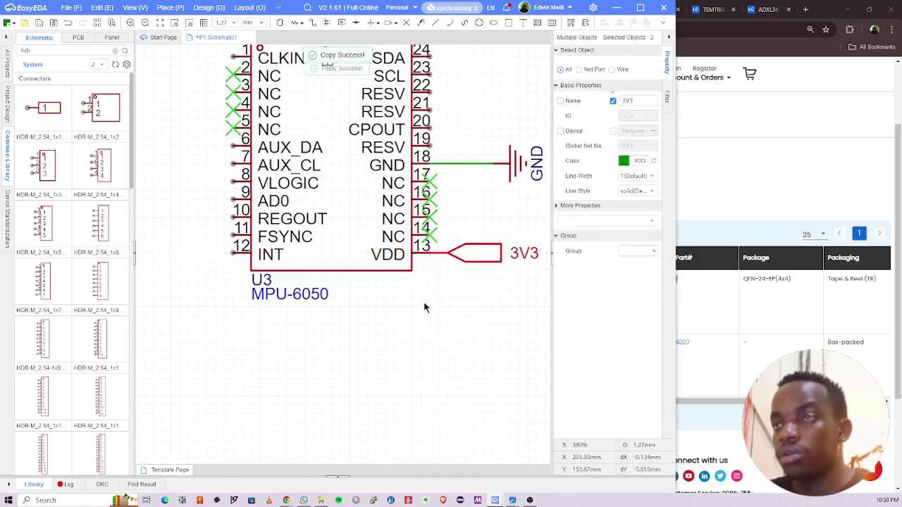
scroll(442, 287, down, 3)
click(445, 276)
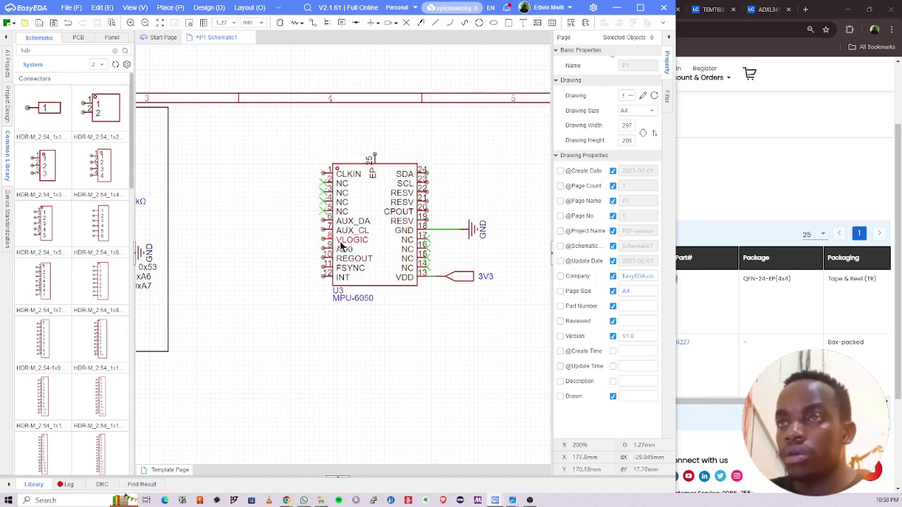
Step: Copy the 10kΩ resistors R1 and R2 and place the pair beside and above the MPU-6050's SDA and SCL pins
scroll(347, 188, up, 3)
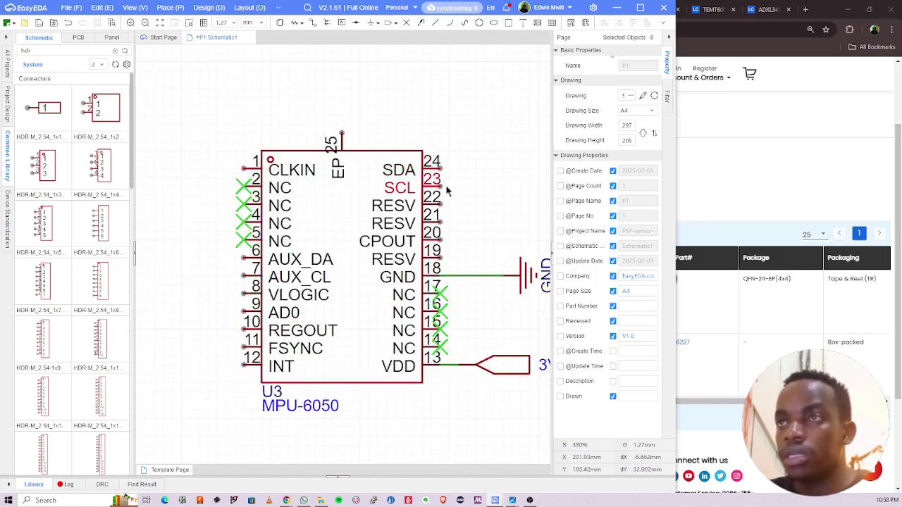
scroll(335, 216, down, 3)
scroll(336, 217, down, 3)
scroll(288, 225, up, 3)
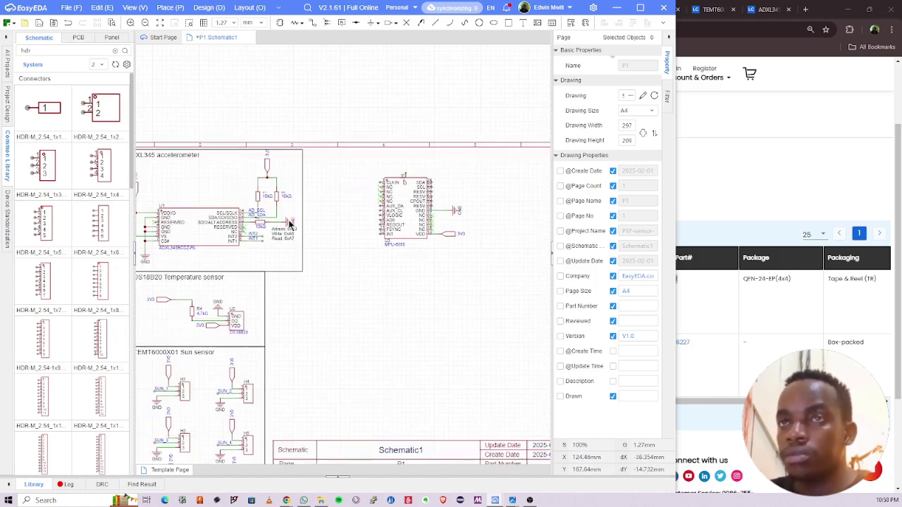
drag(297, 191, 299, 195)
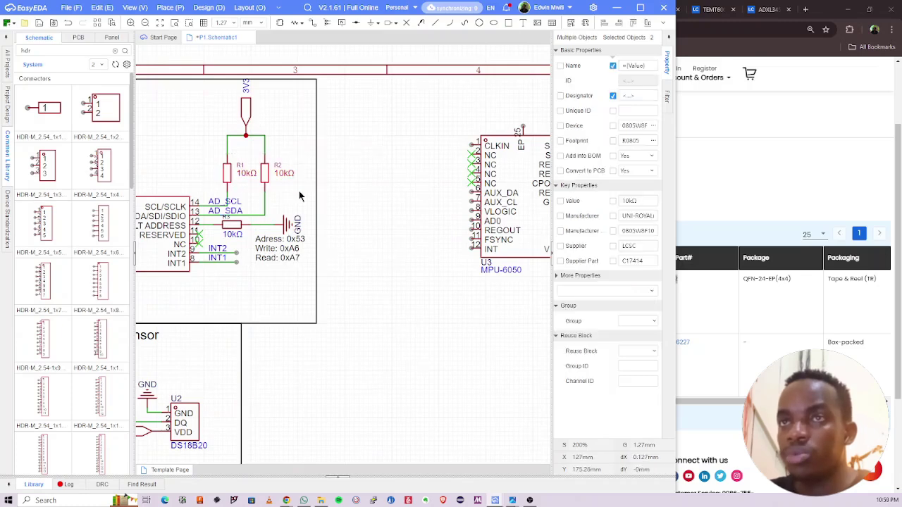
key(ctrl+c)
key(ctrl+v)
right_drag(347, 223, 203, 249)
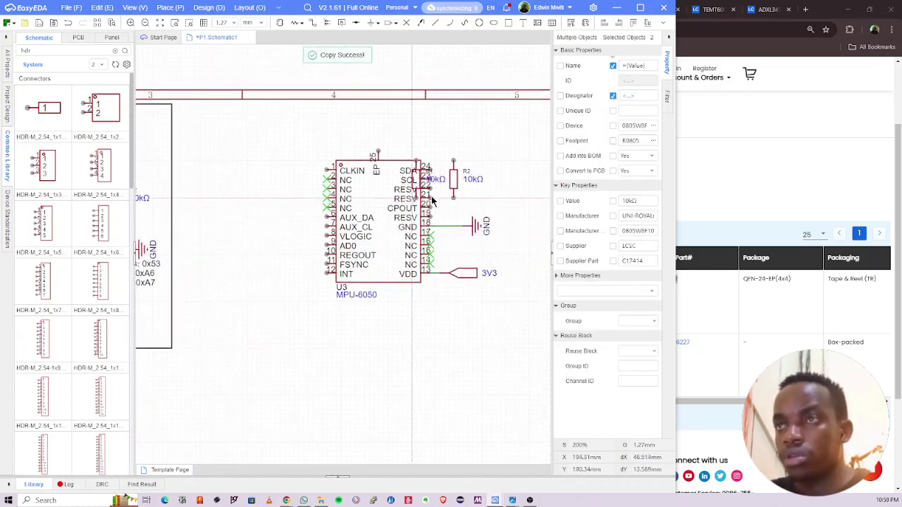
right_drag(440, 198, 391, 214)
click(409, 192)
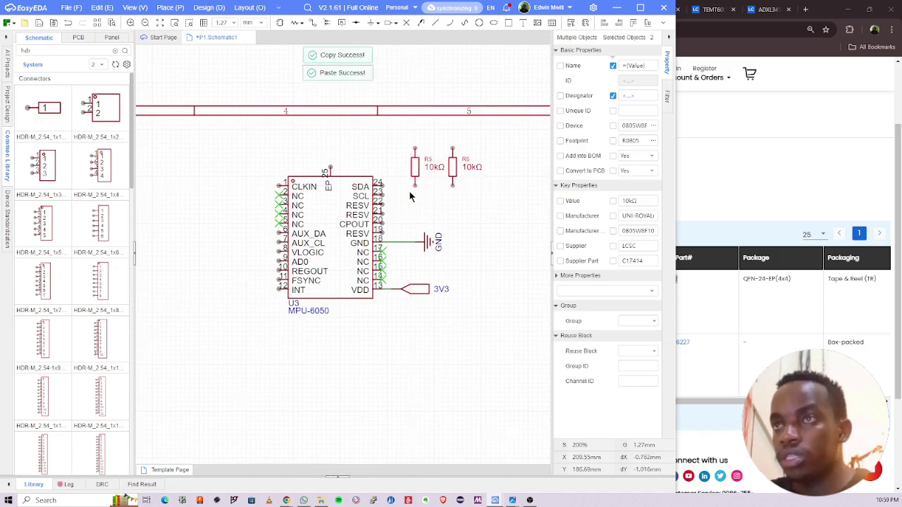
Step: Wire the MPU-6050's SDA pin 24 to the lower end of R5 and SCL pin 23 to the lower end of R6
scroll(390, 173, up, 5)
click(391, 174)
click(337, 176)
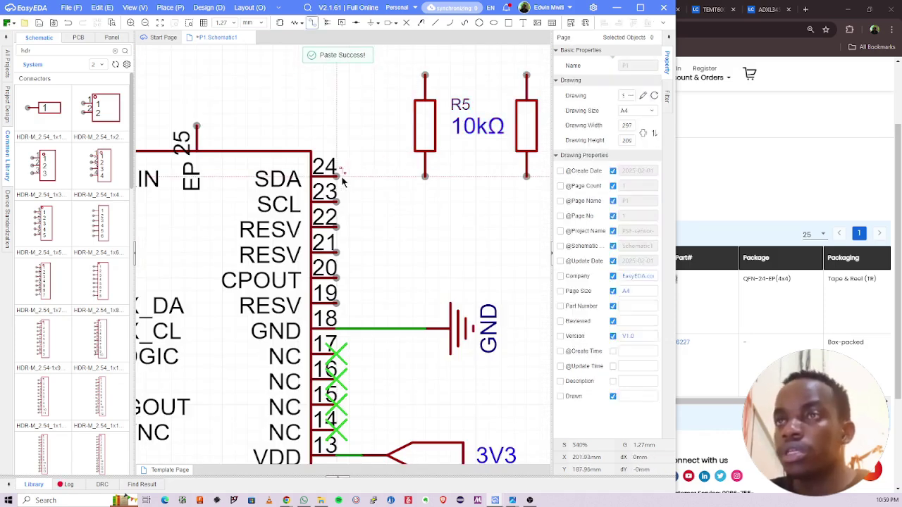
click(425, 176)
click(339, 203)
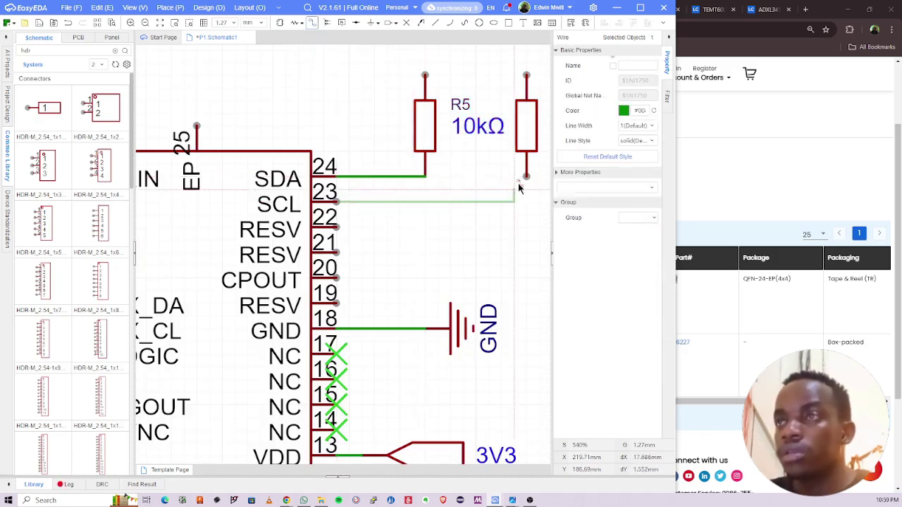
click(527, 176)
Step: Copy the 3V3 net port at the VDD pin, flip it horizontally and place it just above R5's upper end
scroll(482, 189, down, 3)
click(466, 333)
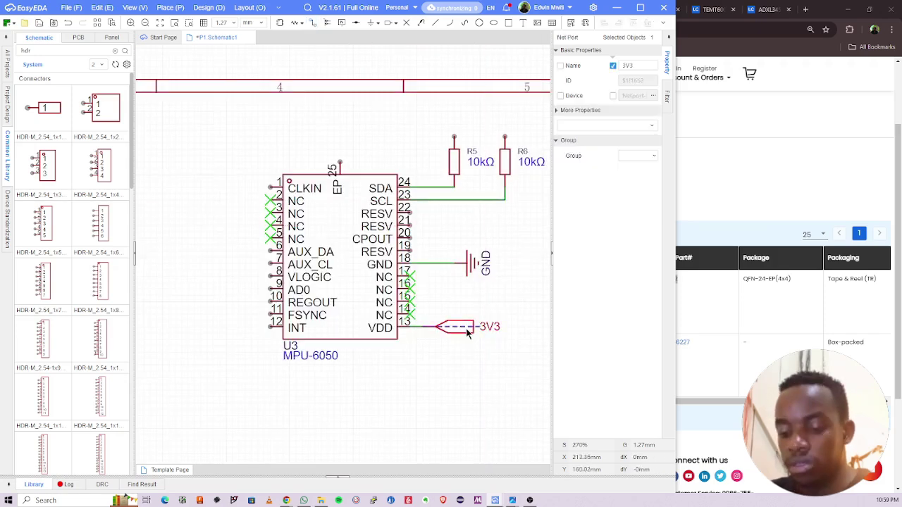
key(ctrl+c)
key(ctrl+v)
scroll(453, 137, up, 3)
key(x)
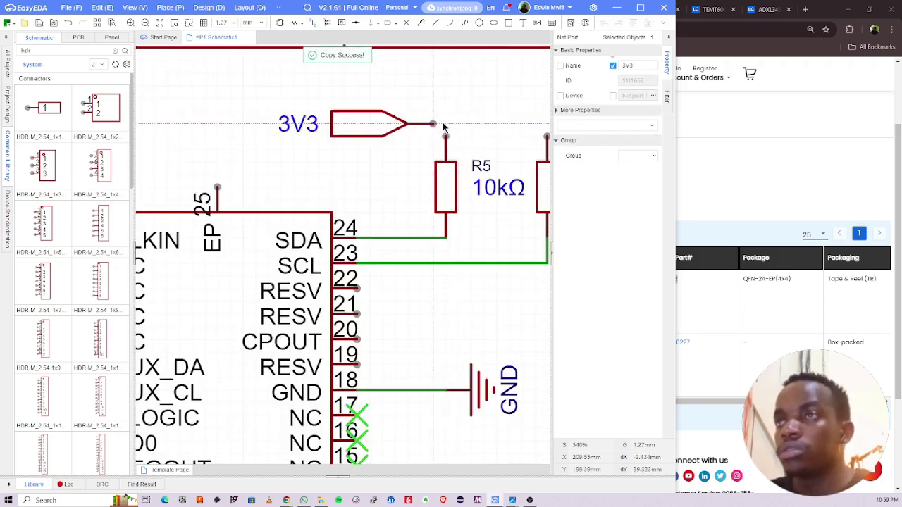
click(445, 120)
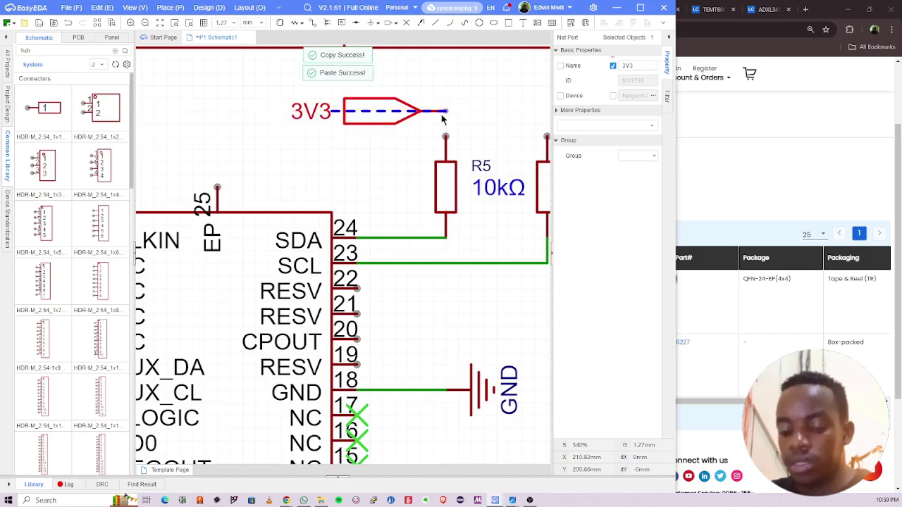
key(Escape)
Step: Wire the upper ends of R5 and R6 together to the 3V3 net port above them
click(445, 136)
click(445, 112)
right_drag(445, 124, 360, 156)
click(462, 169)
click(360, 141)
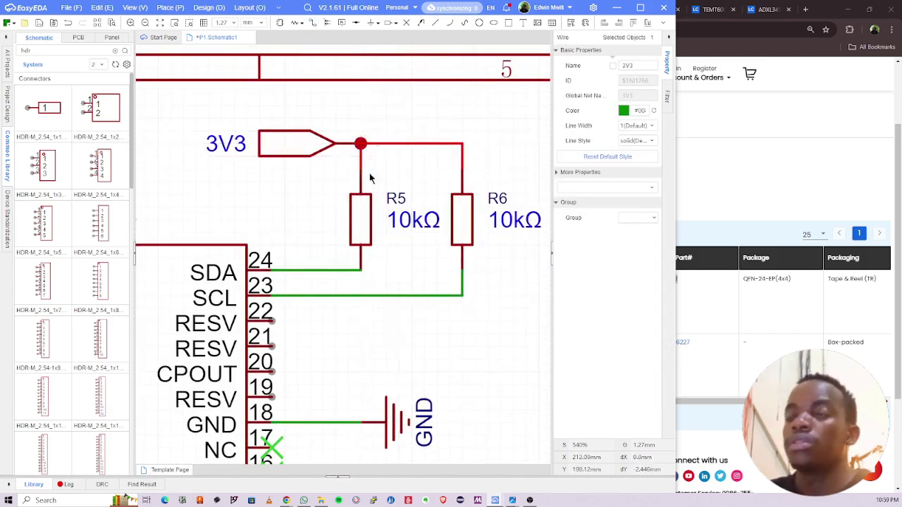
Step: Place a net label on each of the MPU-6050's SDA and SCL wires
scroll(370, 191, down, 2)
click(395, 179)
scroll(348, 211, up, 1)
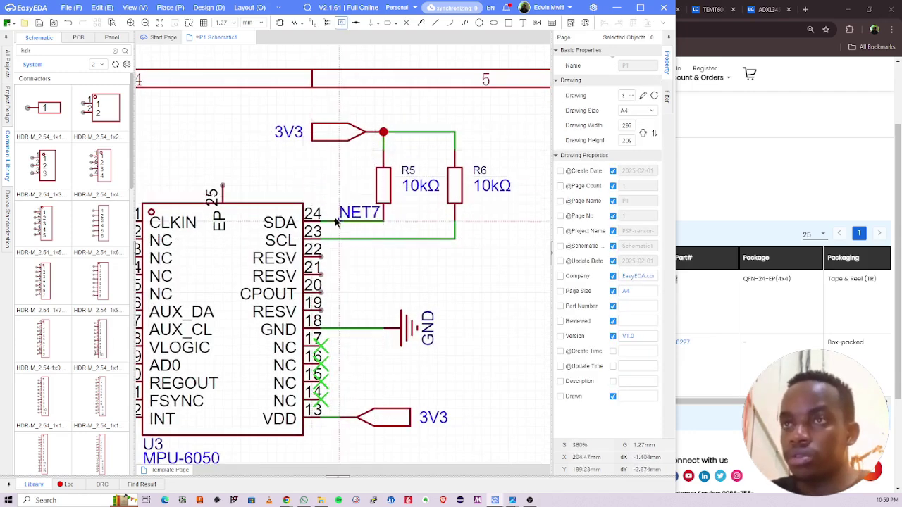
click(331, 221)
click(335, 237)
Step: Check the ADXL345 section's I2C label naming and rename the MPU-6050's SDA net label to MP_SDA
scroll(335, 237, down, 4)
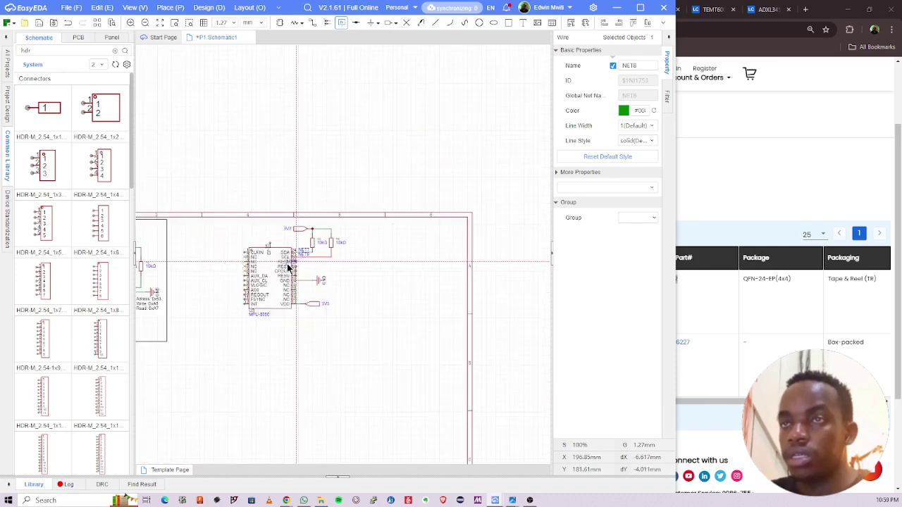
right_drag(138, 281, 220, 238)
scroll(217, 242, up, 2)
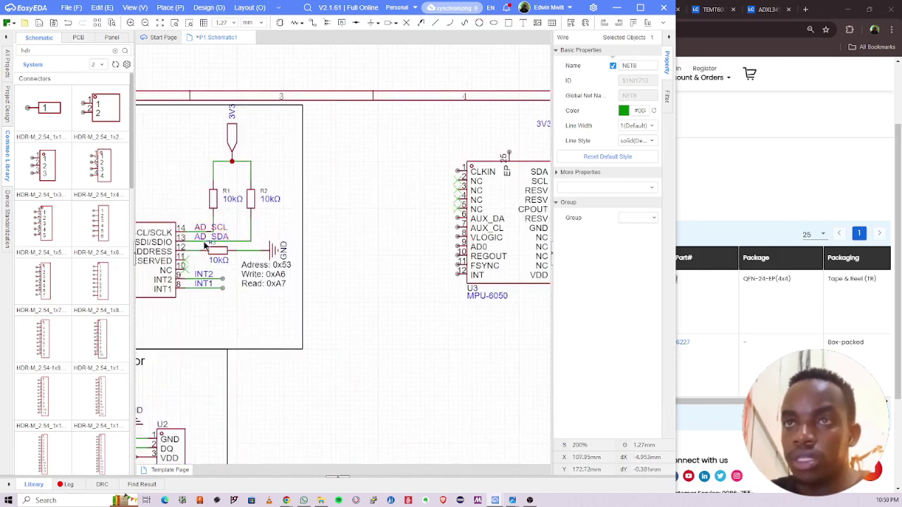
scroll(339, 249, down, 2)
scroll(354, 235, up, 7)
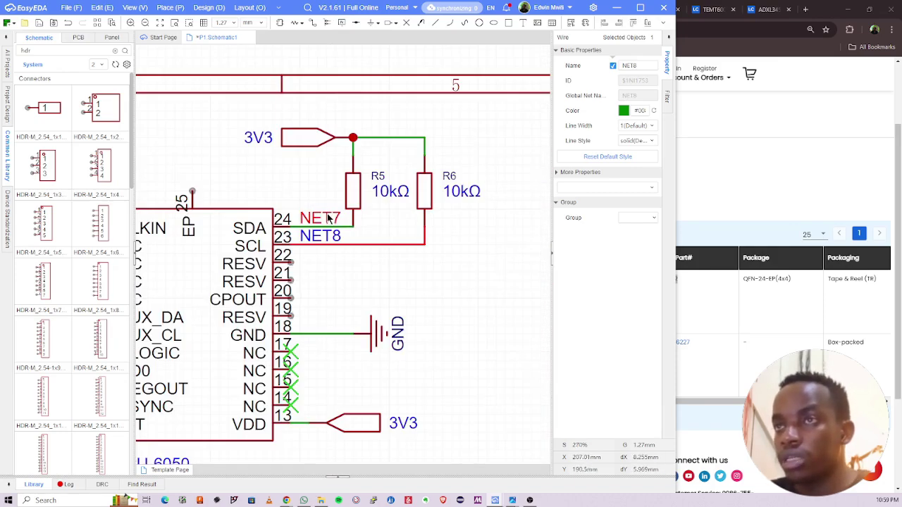
click(318, 220)
double_click(318, 220)
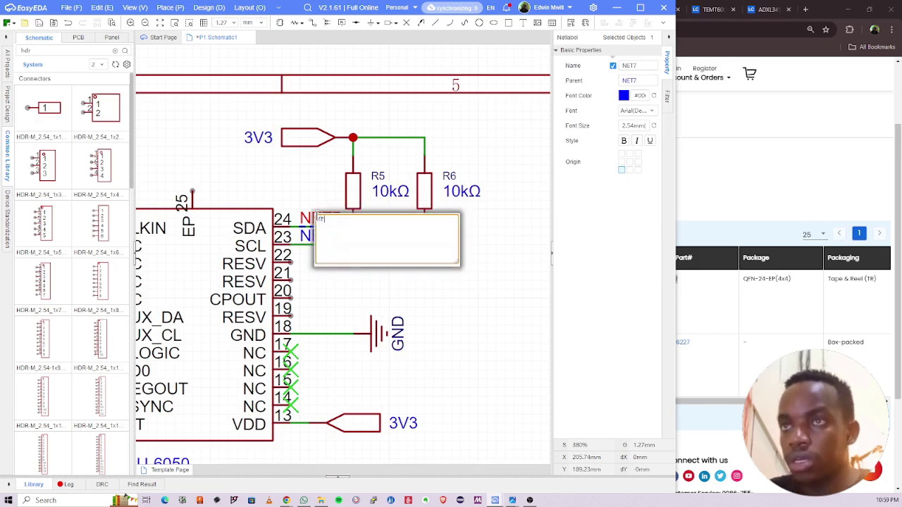
text(MP_S)
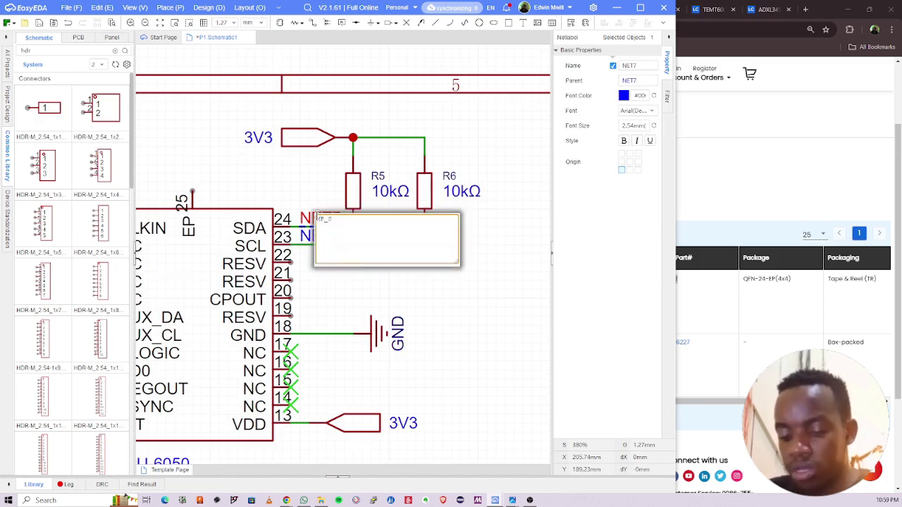
text(DA)
key(Return)
Step: Rename the MPU-6050's SCL net label to MP_SCL and save the schematic
double_click(324, 237)
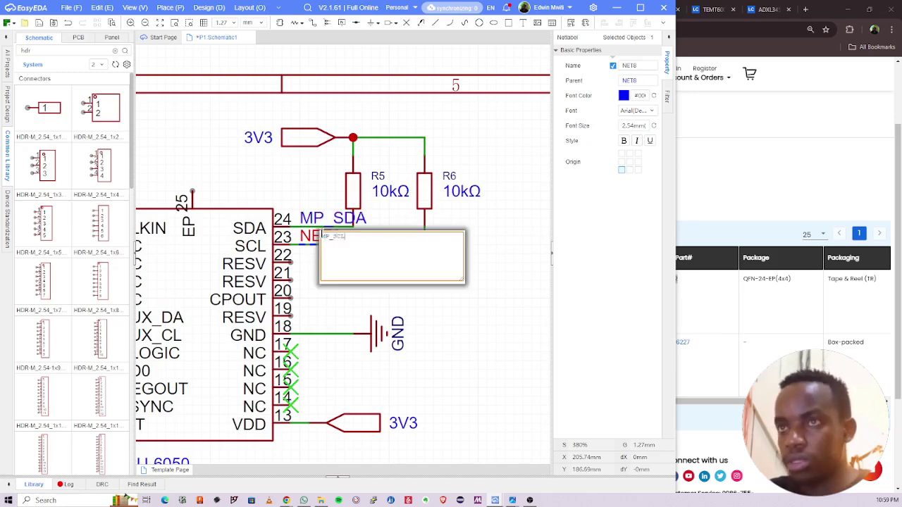
text(MP_SCL)
key(Return)
click(331, 266)
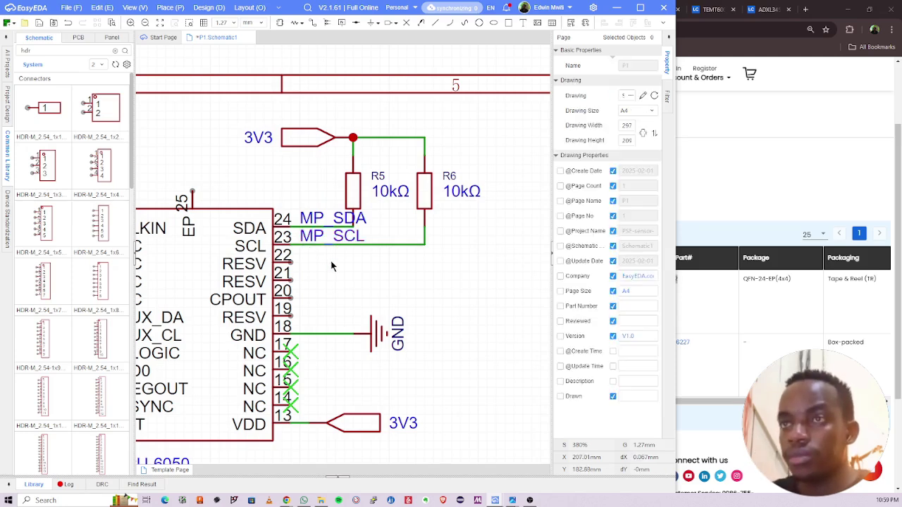
key(ctrl+s)
scroll(345, 250, down, 2)
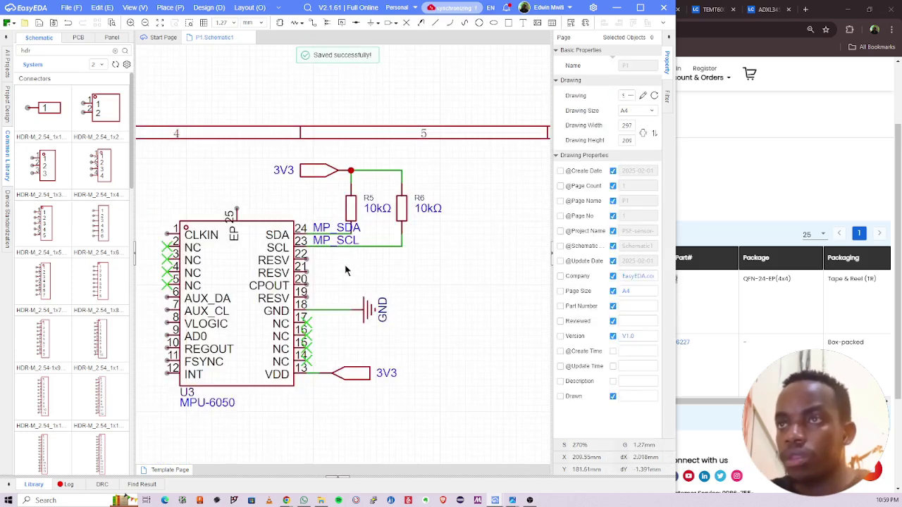
Step: Add no-connect flags to the MPU-6050's RESV pins 22 and 21
right_drag(347, 264, 379, 240)
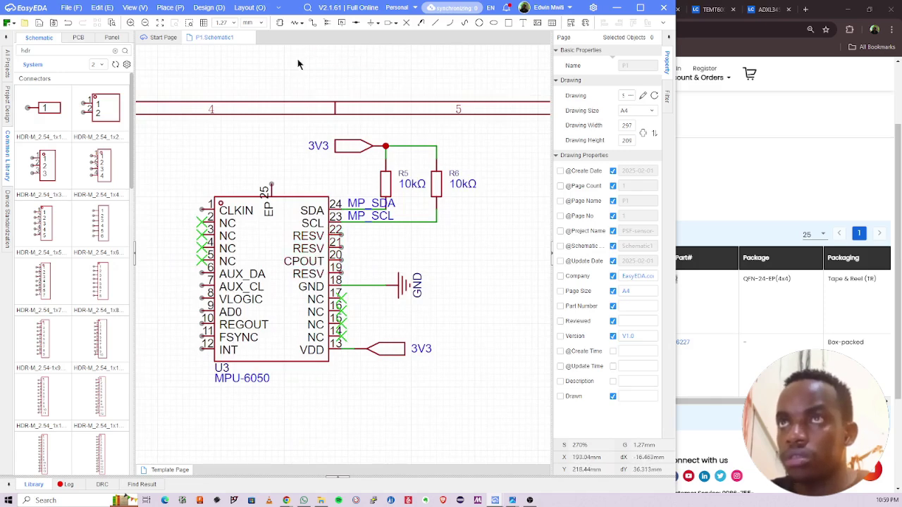
click(406, 23)
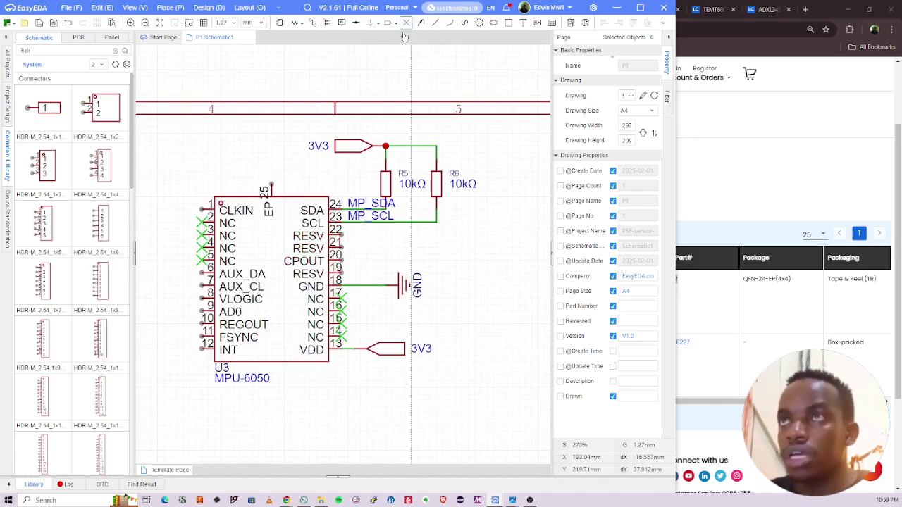
click(340, 230)
click(341, 242)
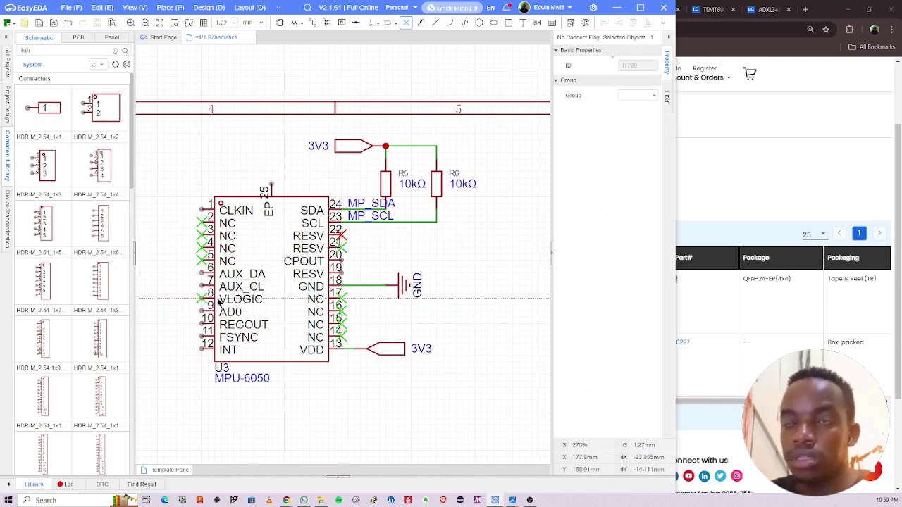
Step: Draw open-ended wire stubs of equal length outward from the MPU-6050's INT pin 12 and AD0 pin 9
right_drag(202, 372, 274, 321)
scroll(235, 317, up, 2)
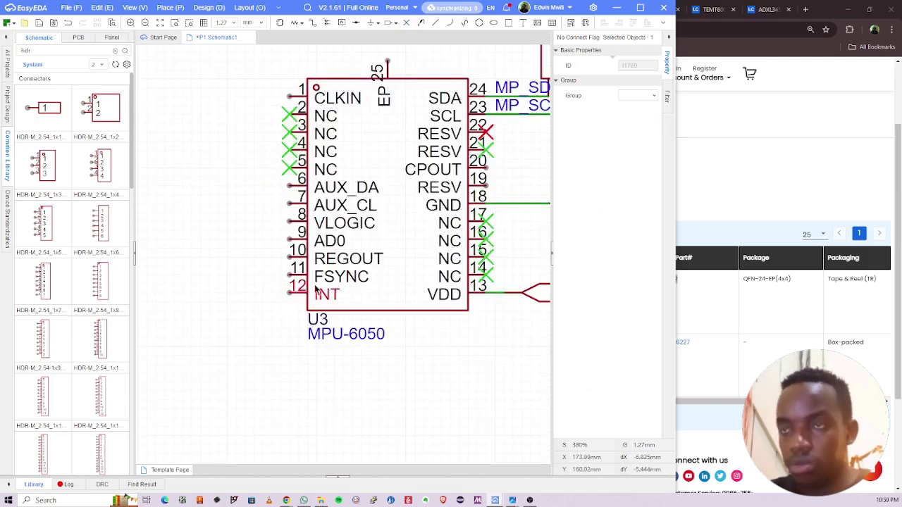
key(alt+w)
click(290, 295)
click(201, 293)
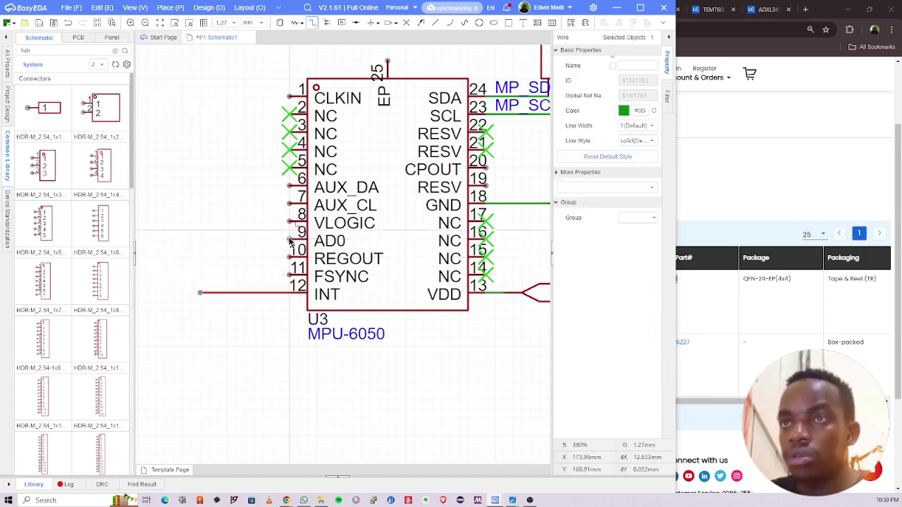
click(289, 240)
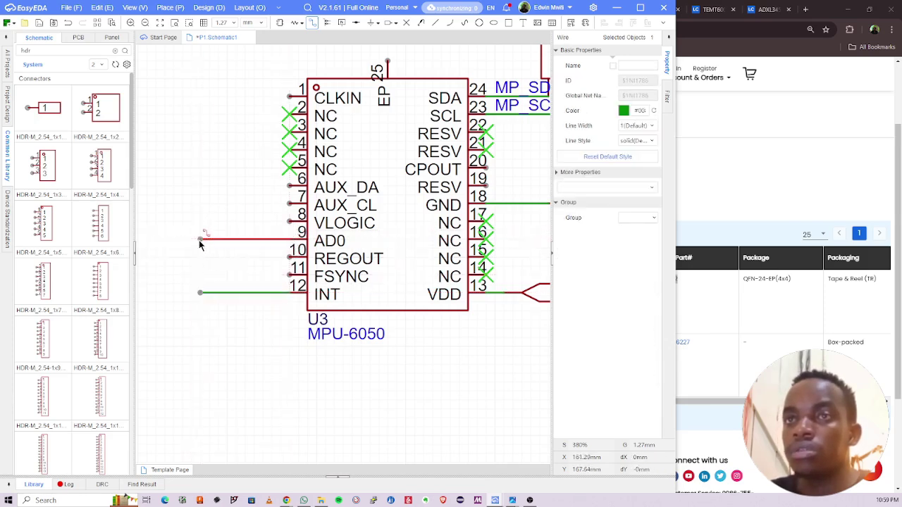
click(200, 240)
Step: Draw matching open-ended wire stubs from the MPU-6050's AUX_CL pin 7 and AUX_DA pin 6
click(290, 205)
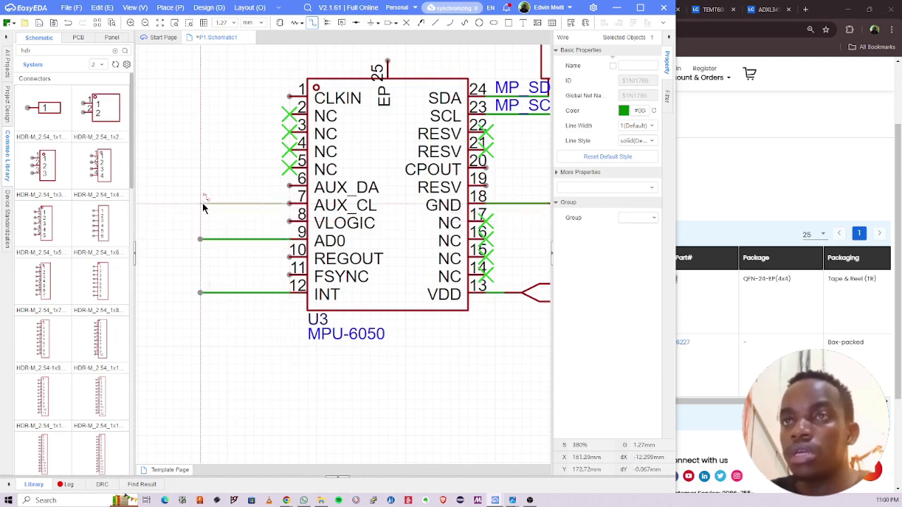
click(200, 204)
click(290, 186)
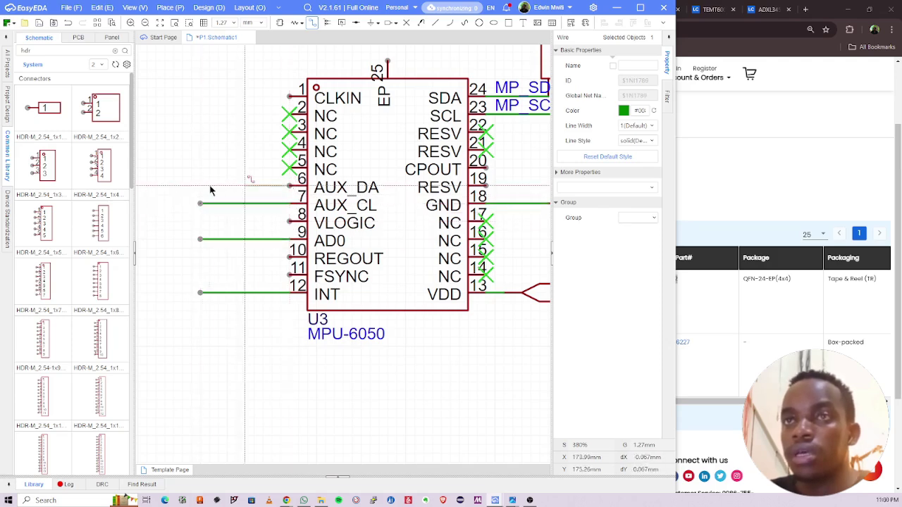
click(200, 186)
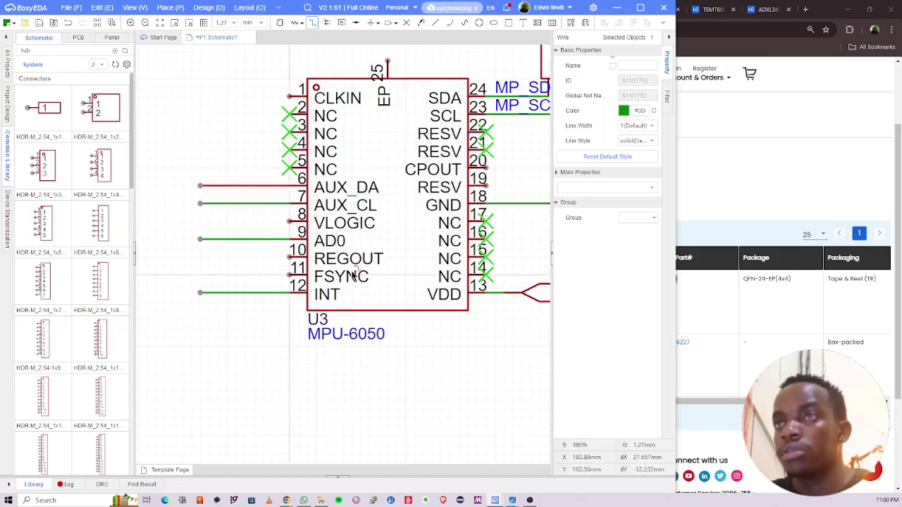
right_drag(342, 119, 348, 178)
click(257, 161)
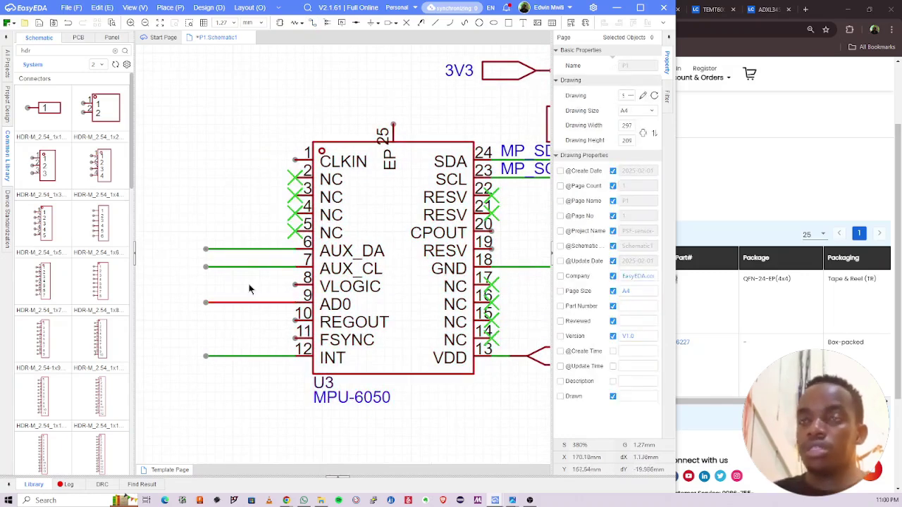
Step: Open the TDK InvenSense MPU-6050 datasheet from the C24112 device search result and its LCSC product page
key(shift+f)
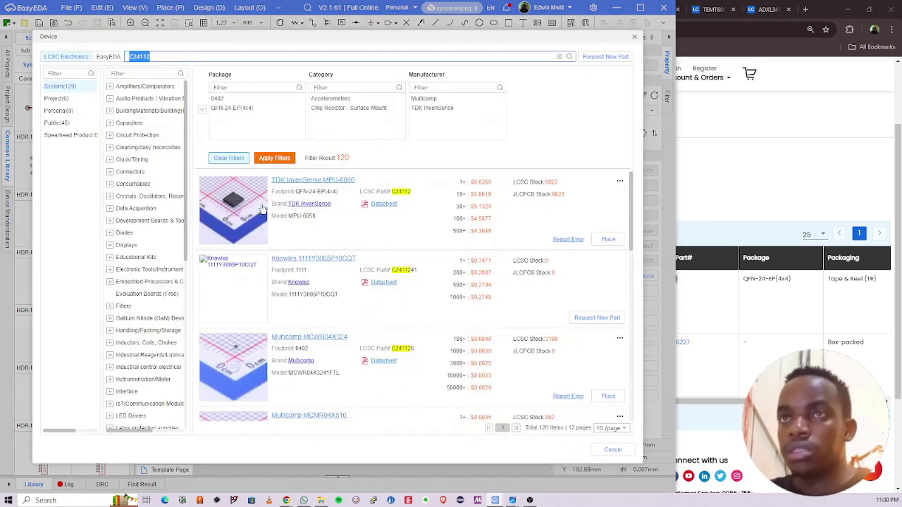
click(381, 205)
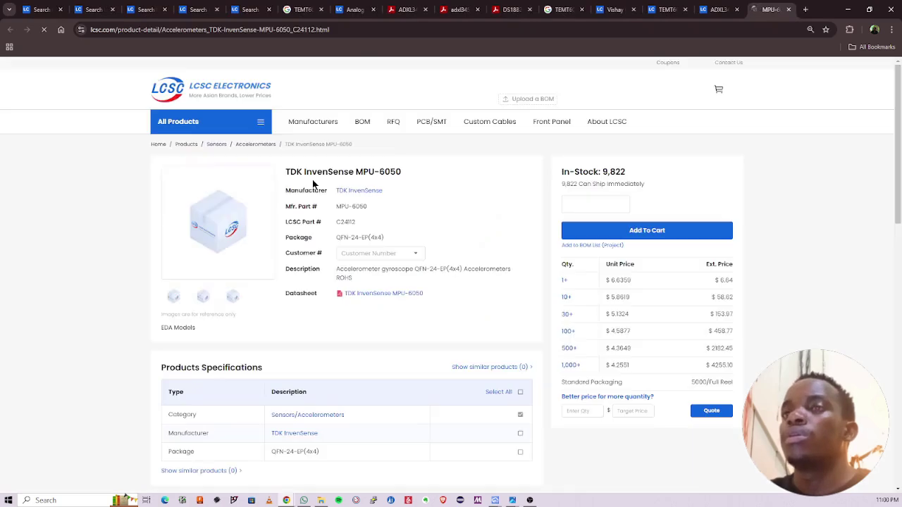
click(405, 294)
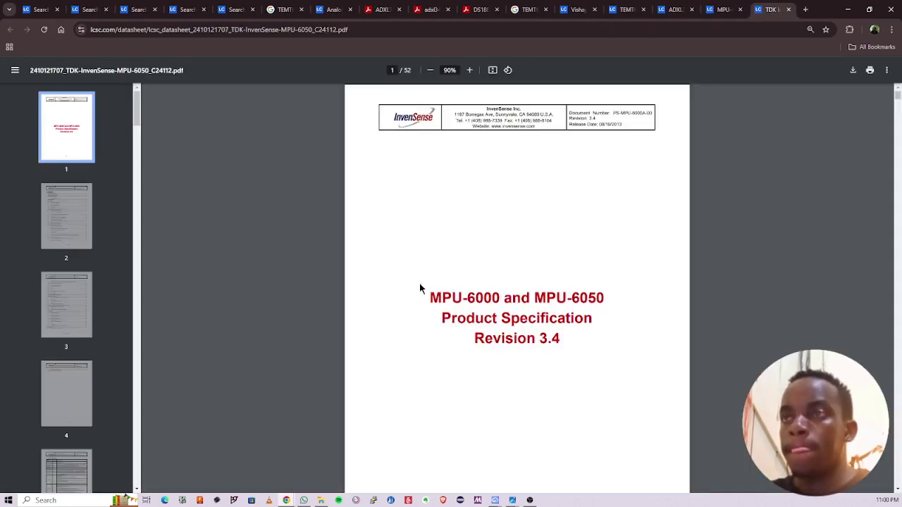
Step: Look through the MPU-6050 datasheet's contents pages and open section 9.2, I²C Interface
click(62, 215)
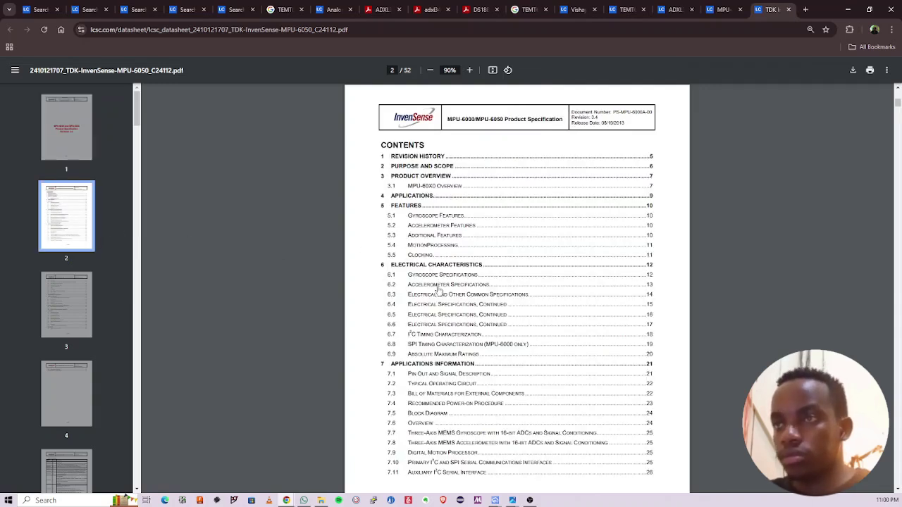
scroll(438, 294, down, 10)
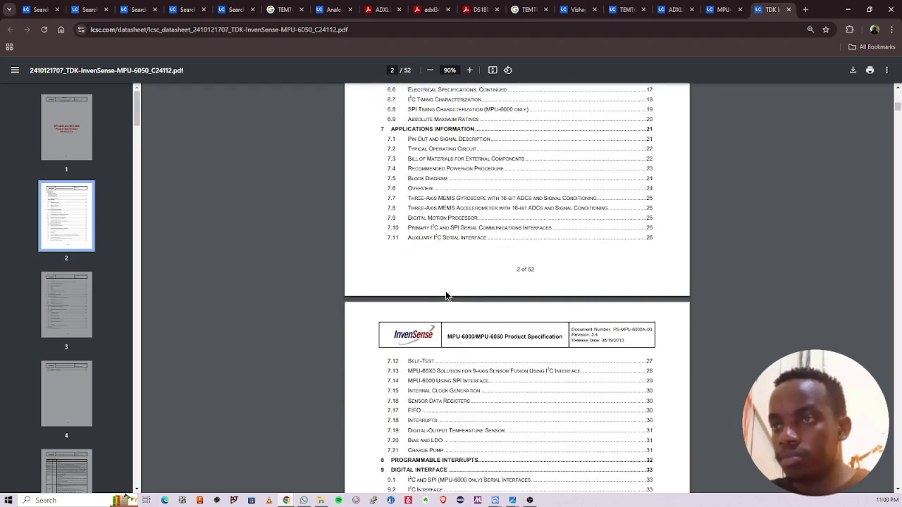
scroll(445, 296, up, 4)
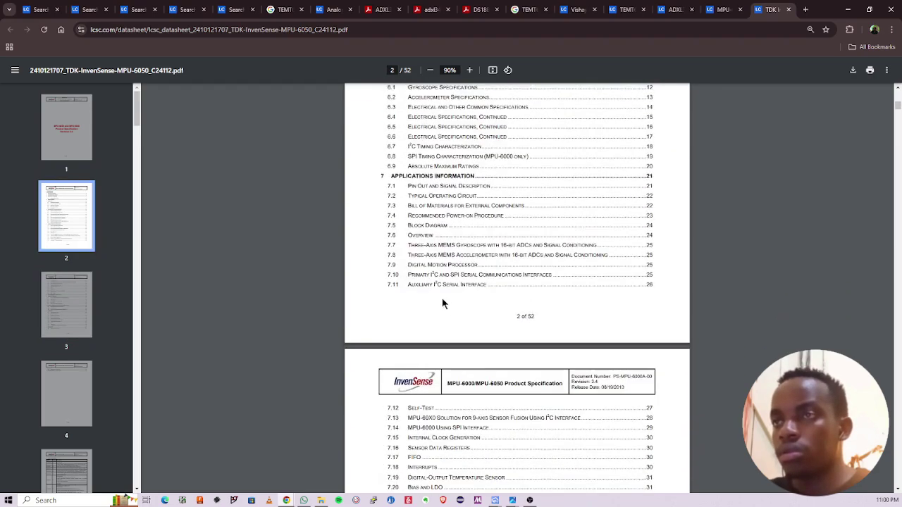
scroll(442, 298, down, 12)
scroll(445, 303, down, 1)
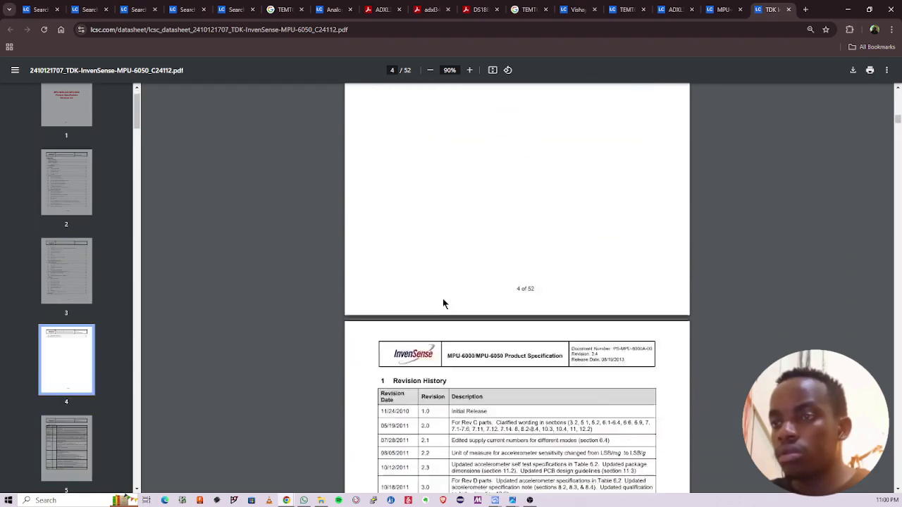
scroll(444, 303, up, 6)
scroll(444, 303, up, 4)
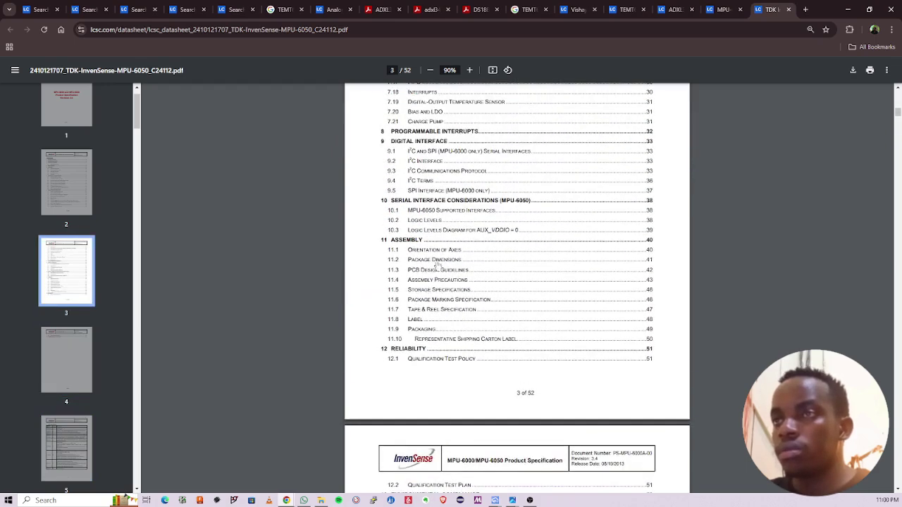
click(432, 165)
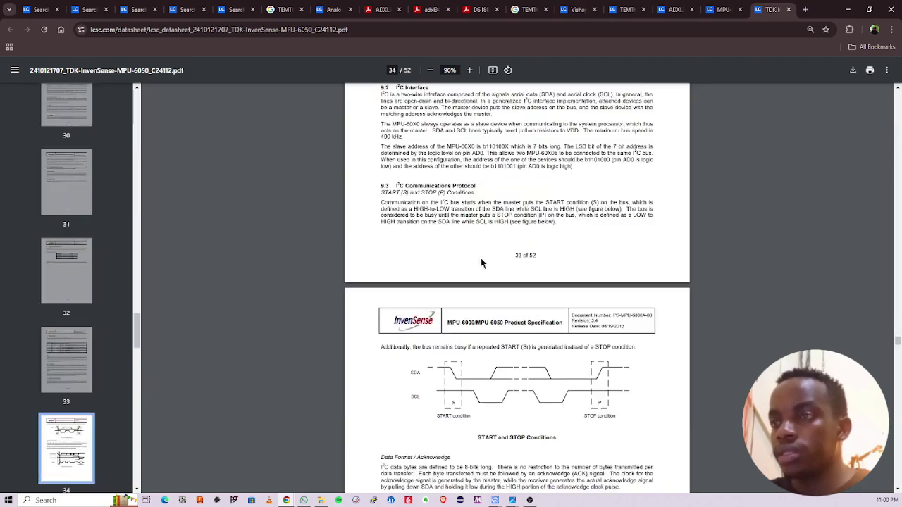
Step: Review the datasheet pages from the I²C protocol to the section 10.3 logic levels diagram for AUX_VDDIO = 0
scroll(481, 258, down, 8)
scroll(480, 259, down, 15)
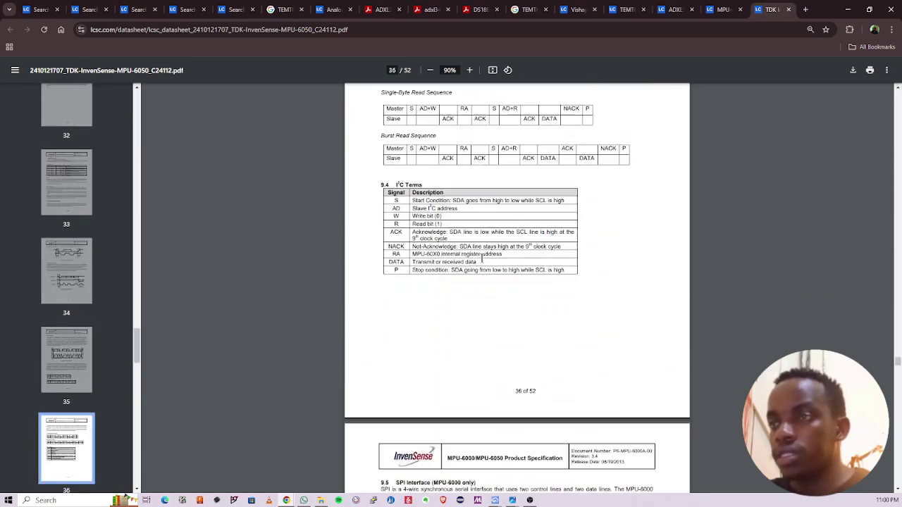
scroll(482, 258, down, 10)
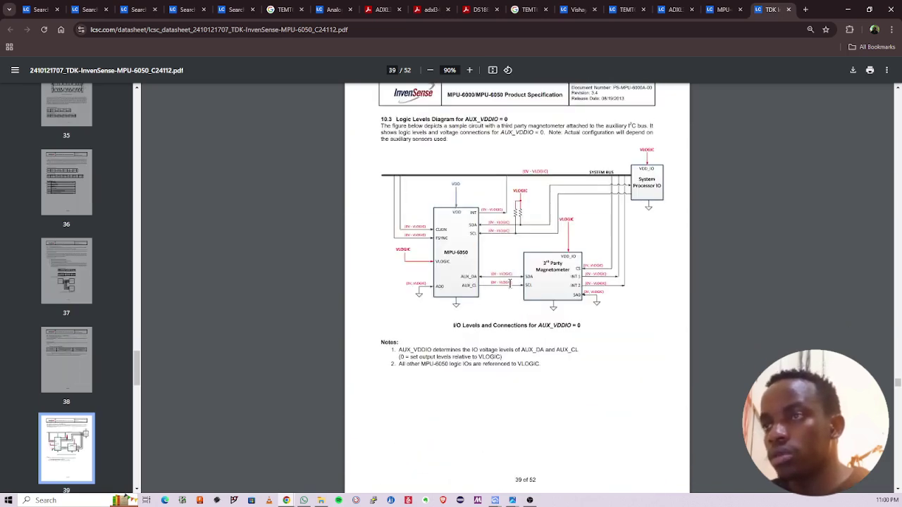
scroll(210, 182, up, 8)
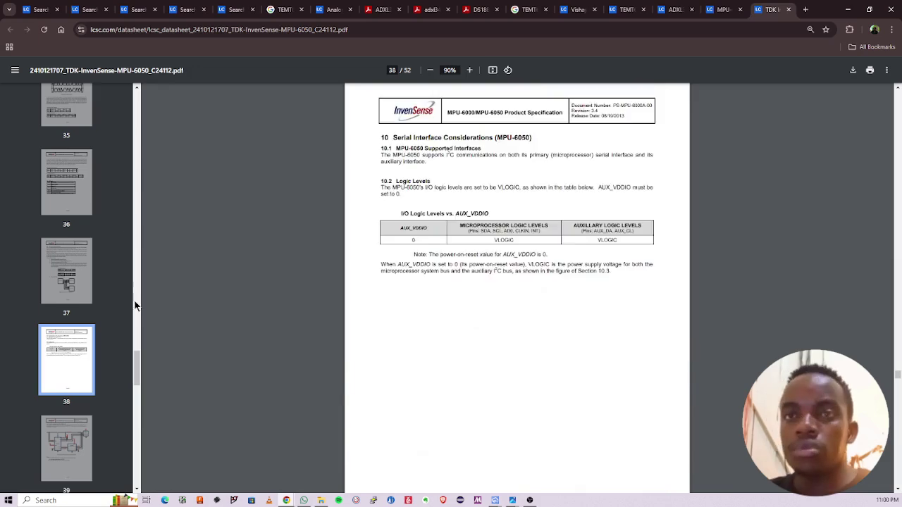
Step: Return to the datasheet's contents page, enlarge it and open section 6.2, Accelerometer Specifications
drag(139, 370, 148, 79)
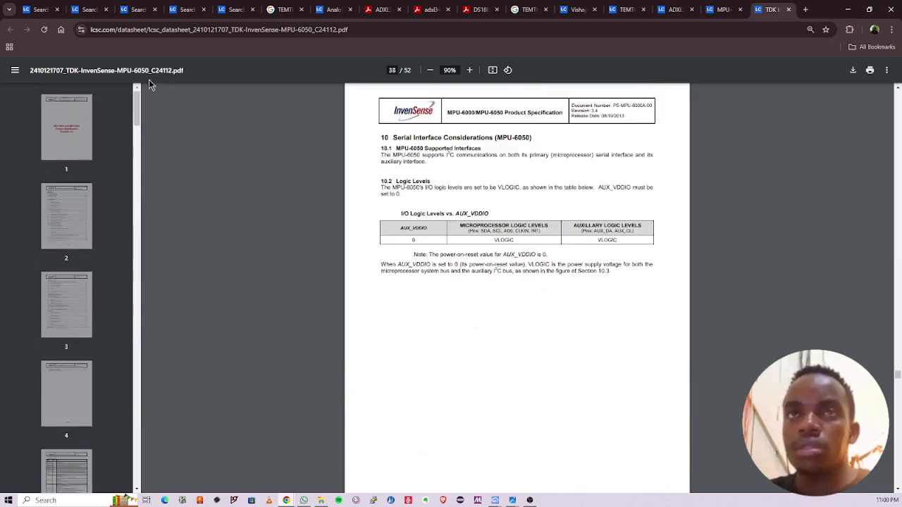
click(66, 216)
ctrl+scroll(515, 244, up, 5)
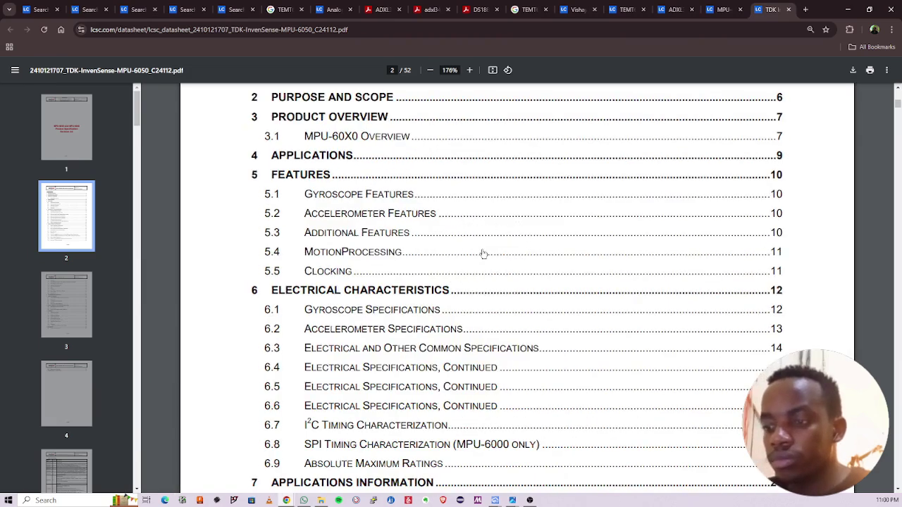
scroll(483, 255, down, 2)
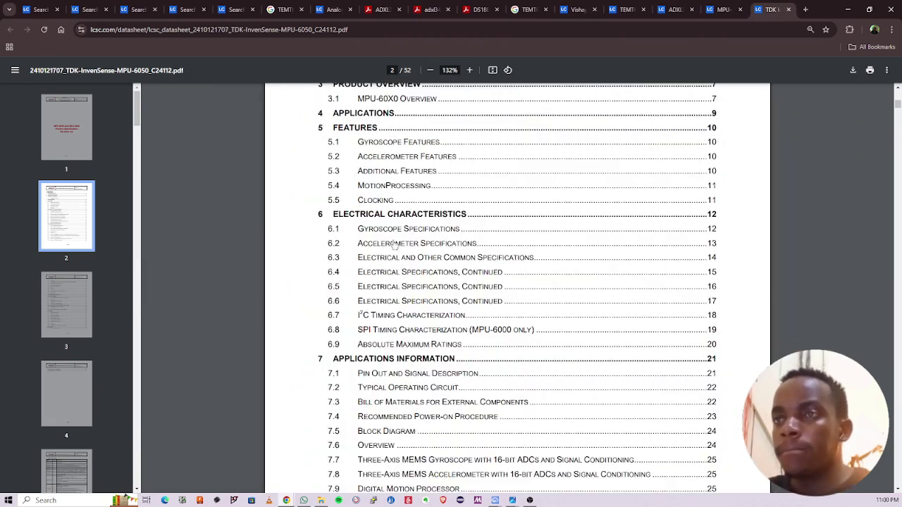
click(442, 241)
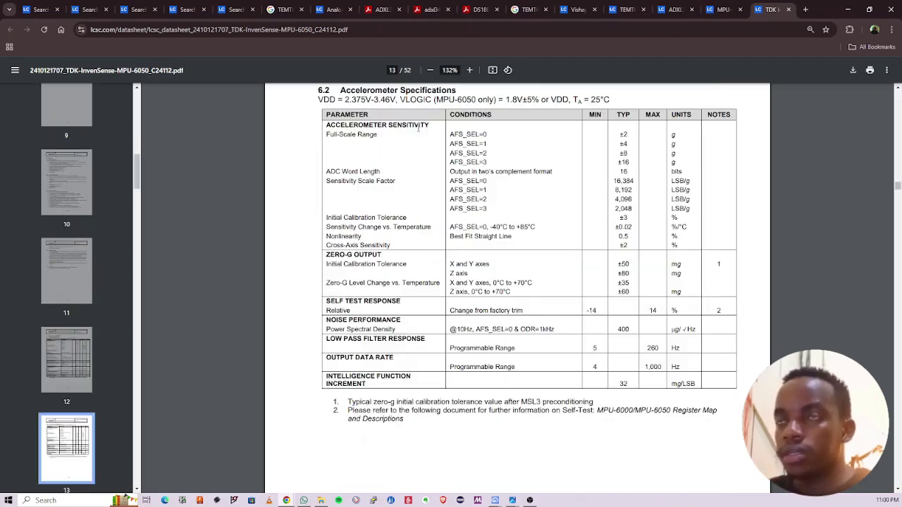
Step: Go back to the contents on pages 2 and 3 and examine the section list for the MPU-6050's connection circuit
scroll(77, 211, up, 10)
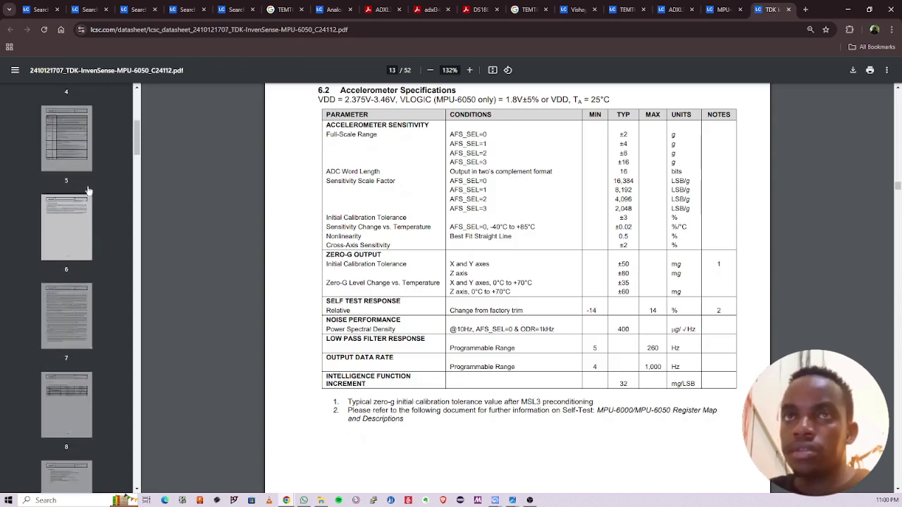
click(78, 213)
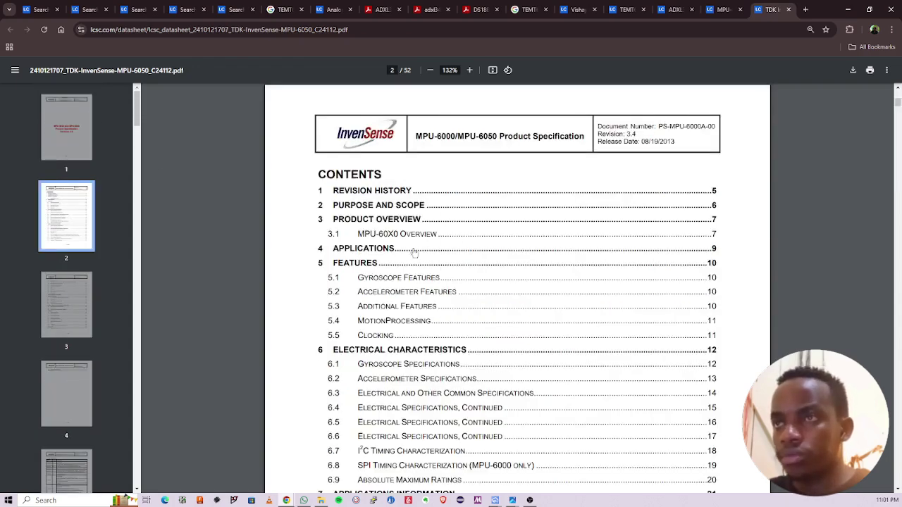
scroll(414, 254, down, 3)
scroll(407, 281, down, 3)
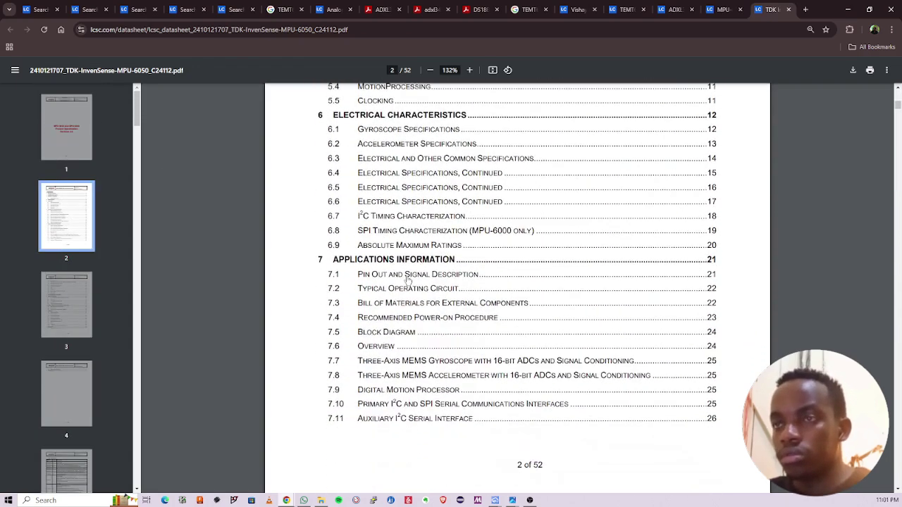
scroll(408, 282, down, 1)
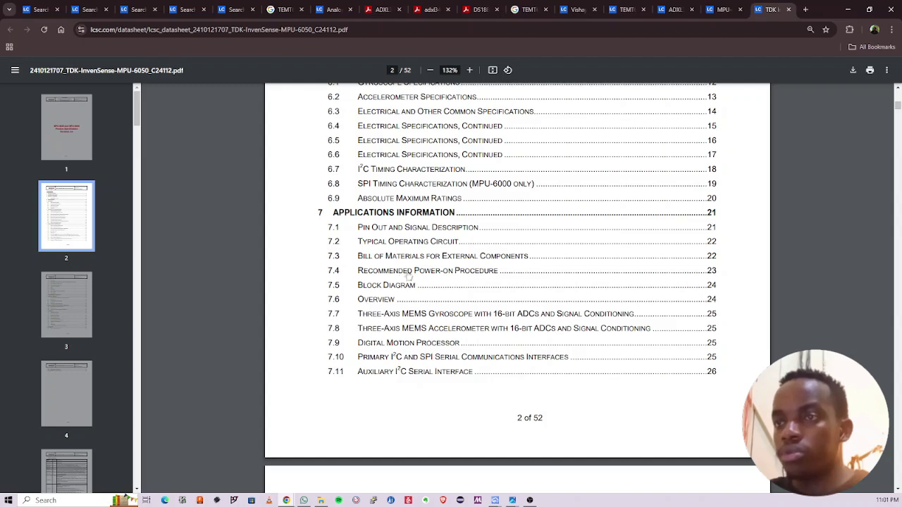
scroll(399, 304, down, 5)
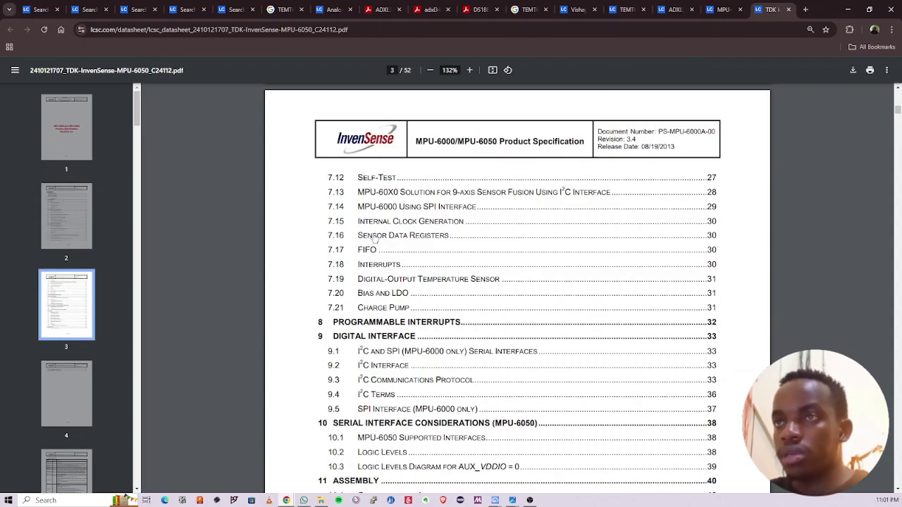
scroll(394, 296, down, 1)
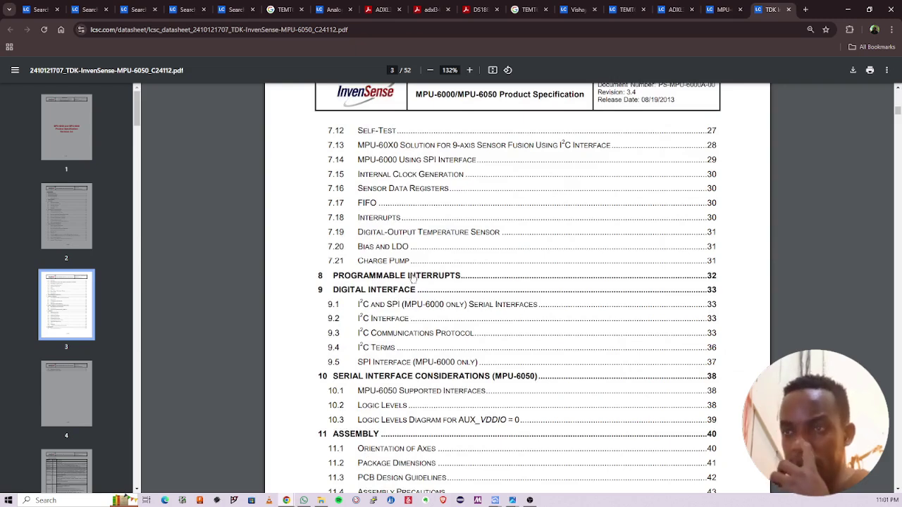
scroll(412, 279, down, 2)
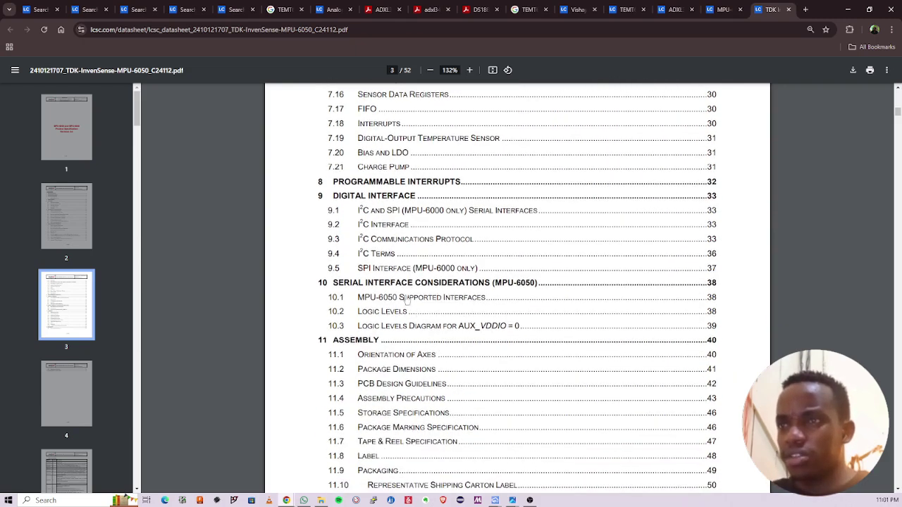
scroll(415, 287, down, 3)
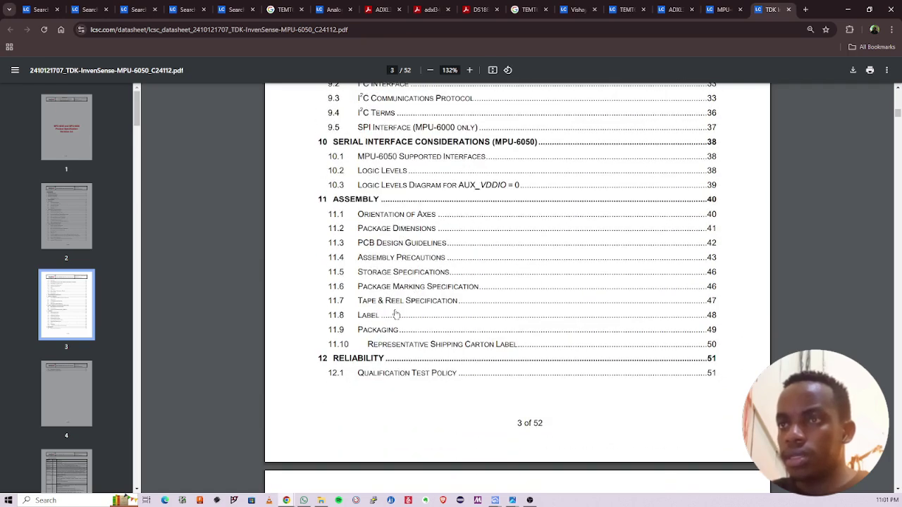
scroll(389, 264, up, 3)
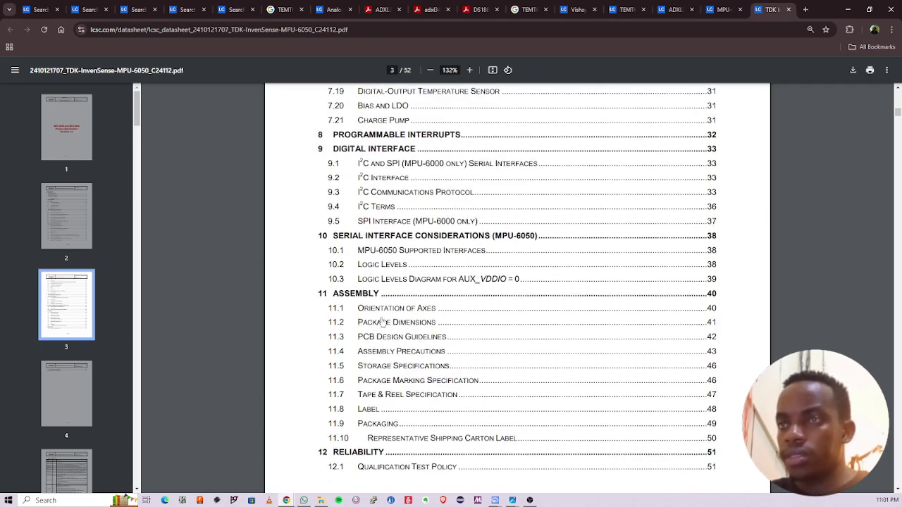
scroll(383, 267, up, 4)
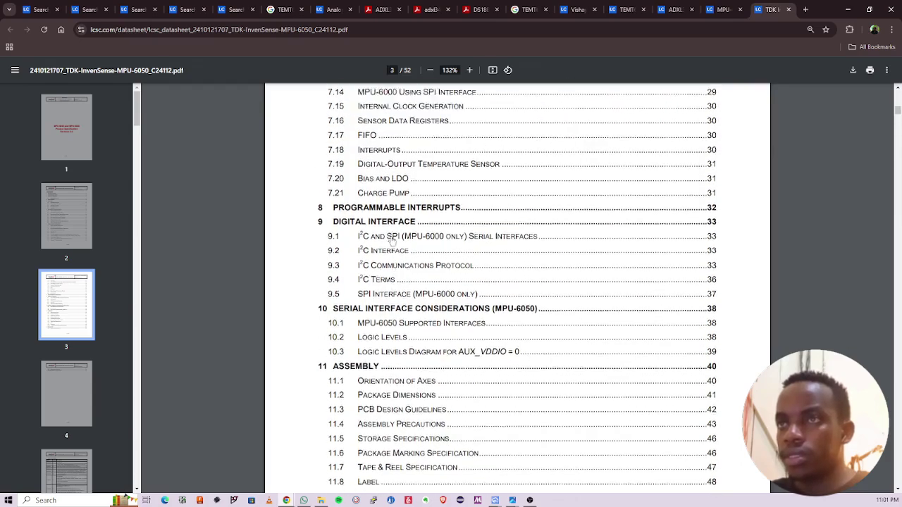
scroll(382, 262, up, 7)
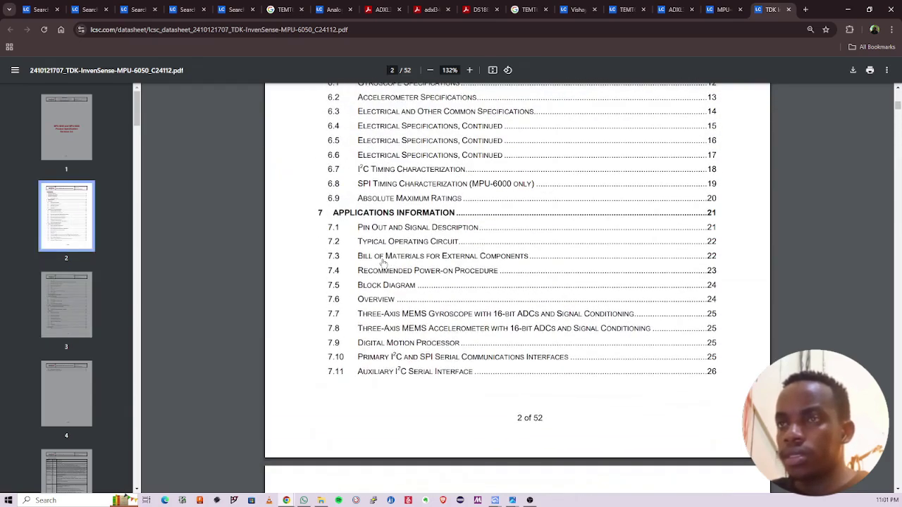
scroll(396, 269, up, 3)
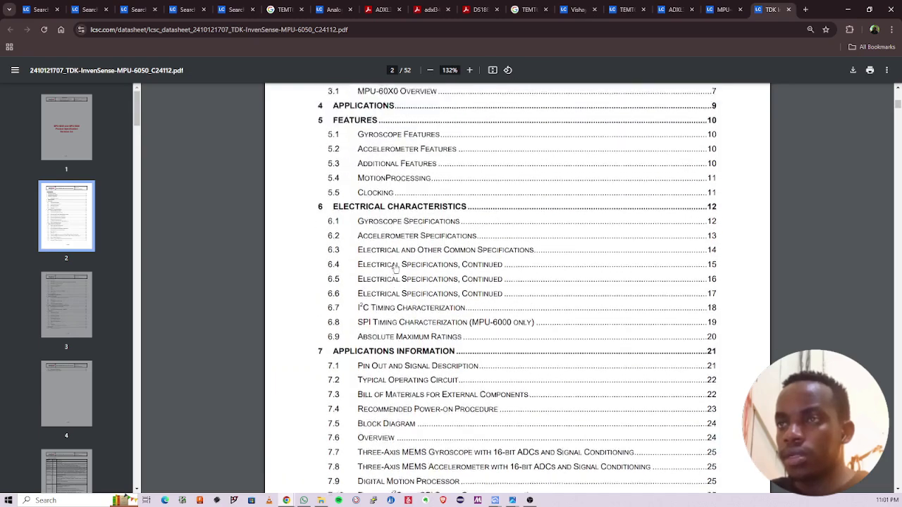
scroll(395, 263, up, 5)
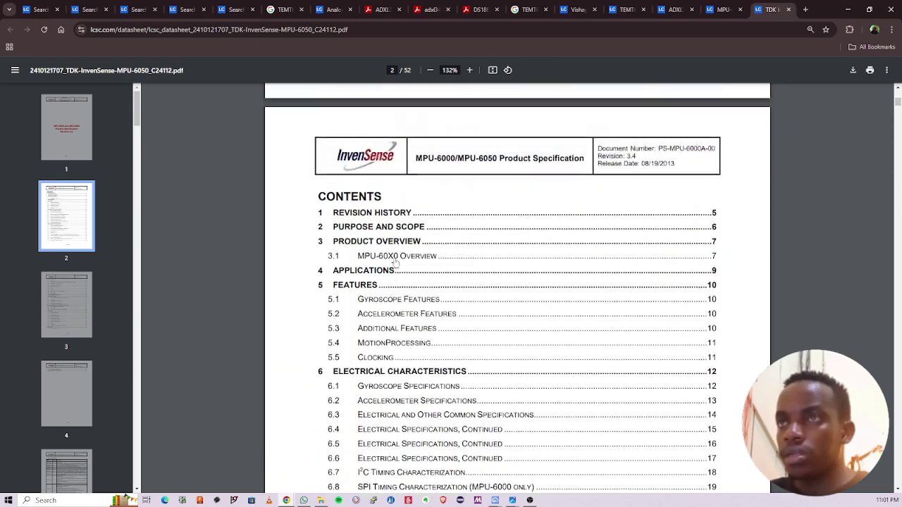
Step: Page through the datasheet from section 3.1, MPU-60X0 Overview, to the operating circuits on page 22
click(399, 330)
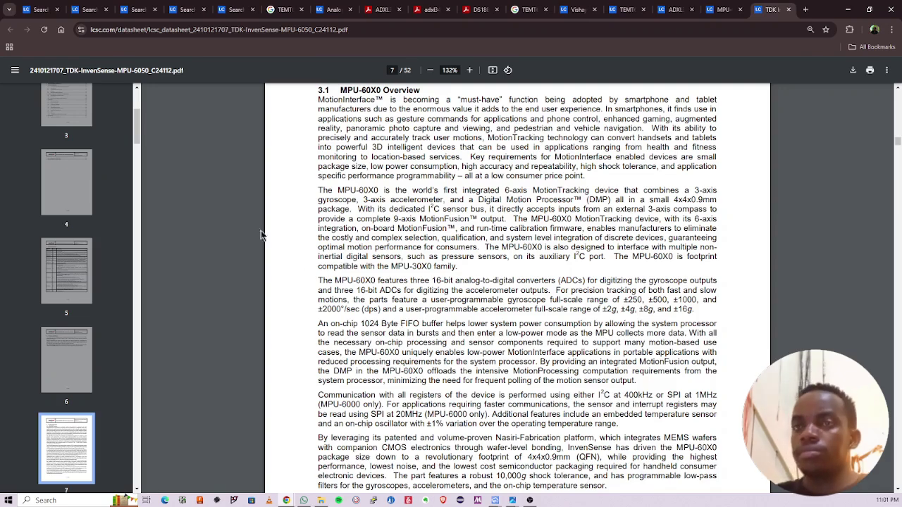
key(Right)
key(Right)
key(Right)
key(Right)
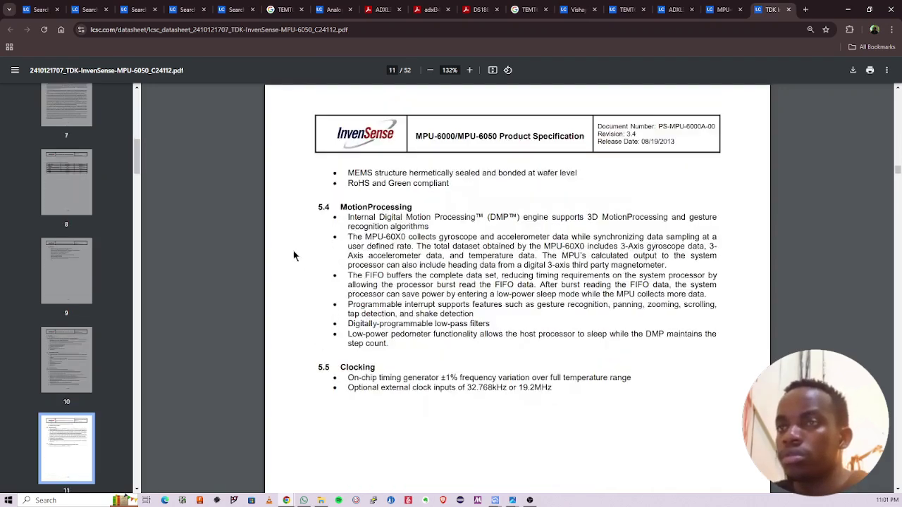
key(Right)
key(Right)
key(Right)
key(Right)
key(Right)
key(Right)
key(Right)
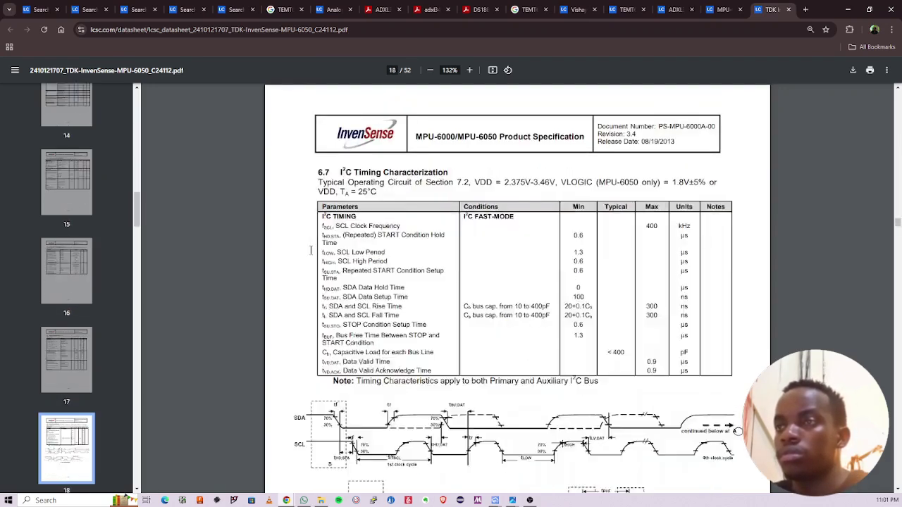
key(Right)
key(Right)
key(Right)
key(Right)
Step: Enlarge the MPU-6050 typical operating circuit in section 7.2 and examine its pin and capacitor connections
scroll(380, 254, down, 5)
scroll(643, 263, up, 3)
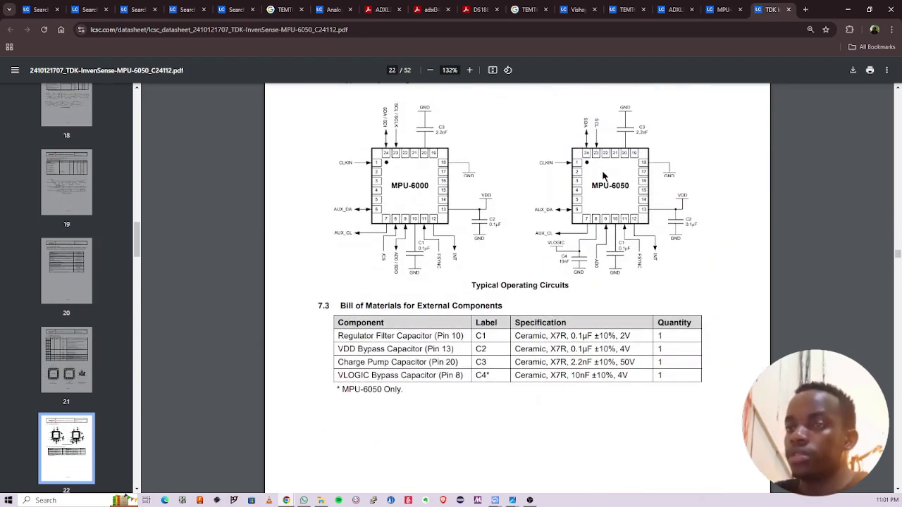
scroll(592, 204, up, 3)
scroll(557, 246, down, 3)
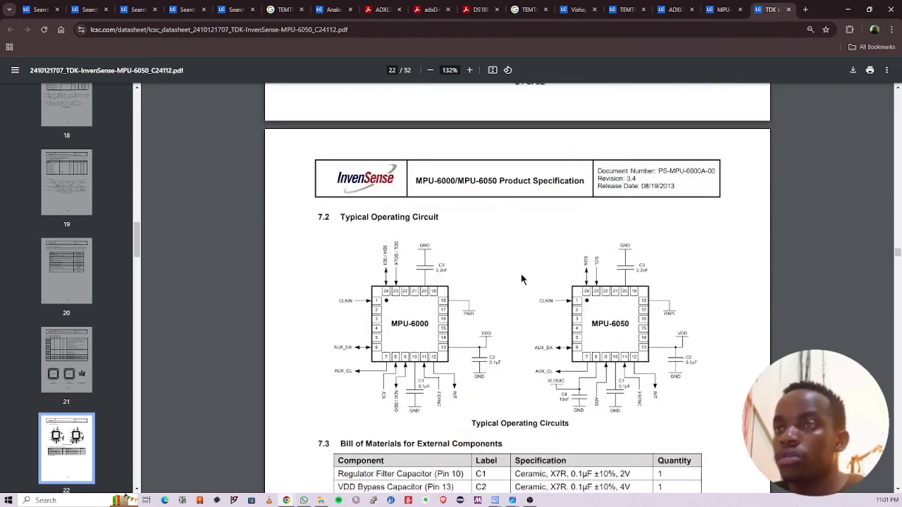
ctrl+scroll(472, 275, up, 2)
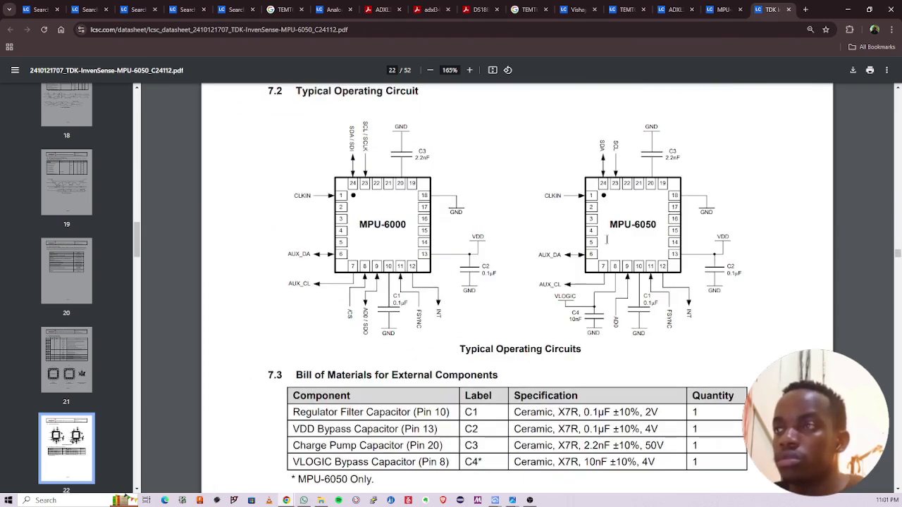
drag(624, 225, 654, 224)
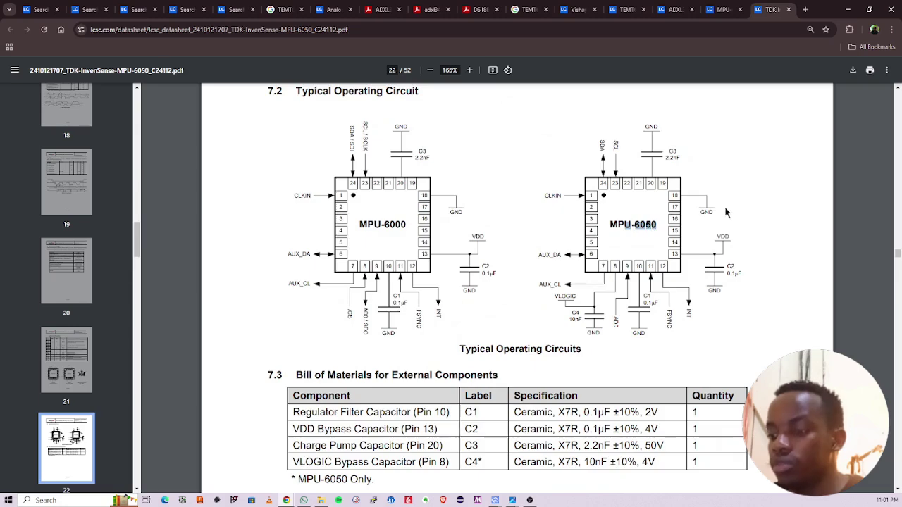
ctrl+scroll(602, 265, up, 3)
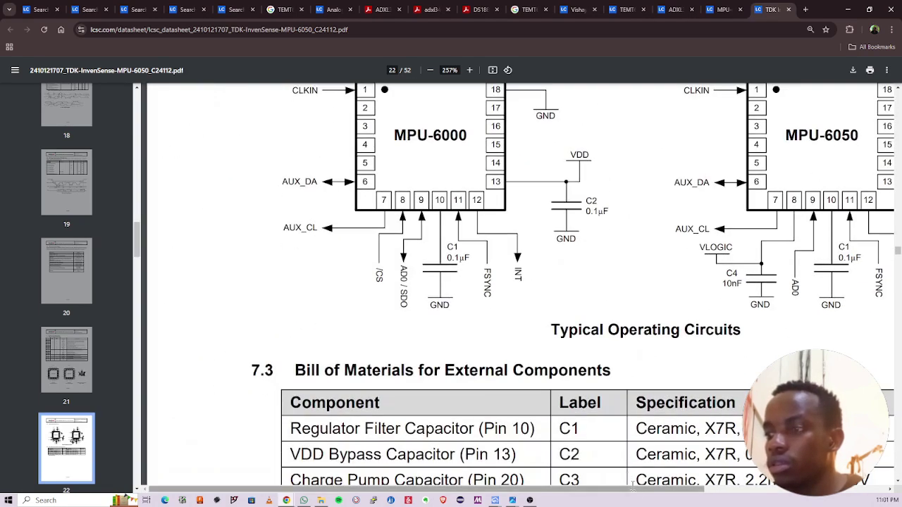
drag(635, 489, 790, 488)
scroll(698, 381, up, 3)
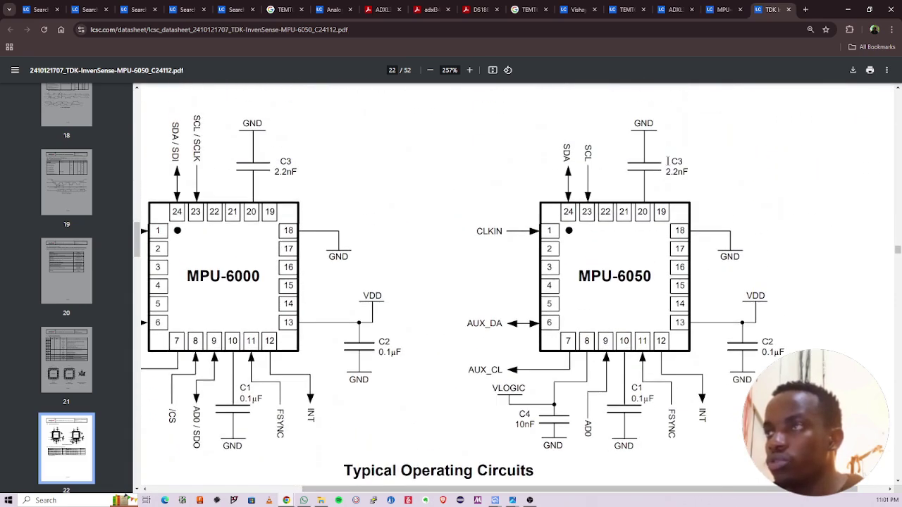
Step: Examine the MPU-6050 side of the typical operating circuit, checking the VLOGIC, VDD and INT pins and capacitors C1 to C4
scroll(470, 304, down, 2)
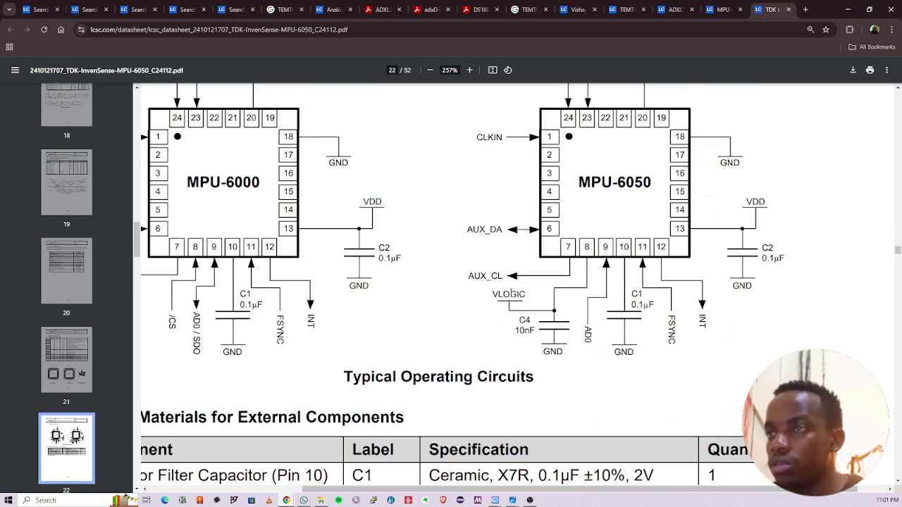
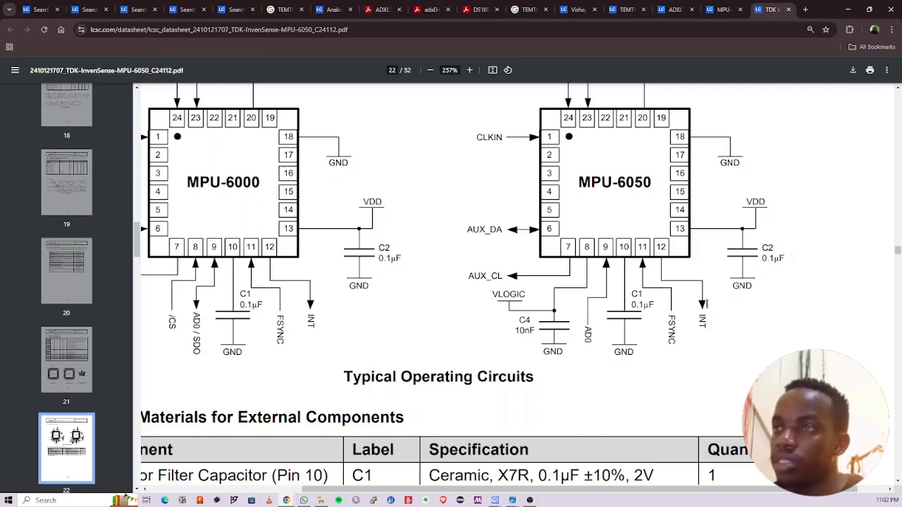
scroll(706, 305, up, 3)
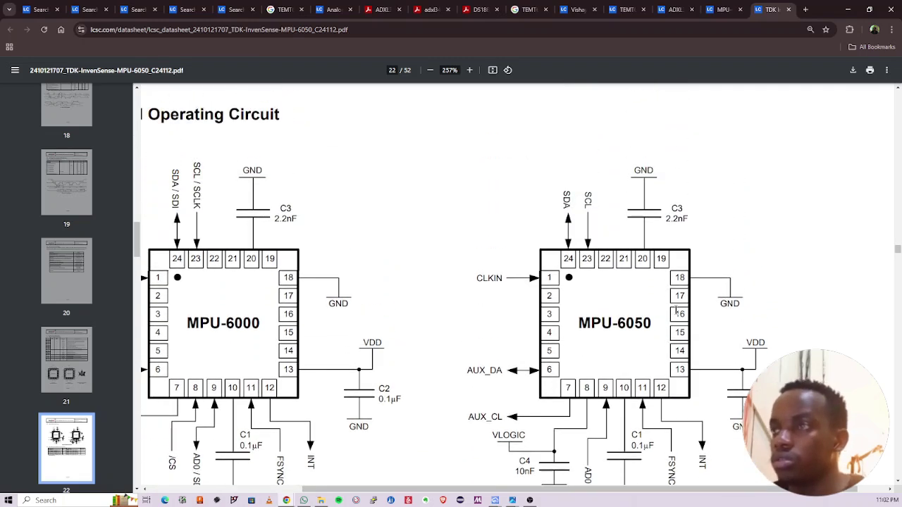
ctrl+scroll(676, 310, down, 2)
scroll(726, 371, down, 2)
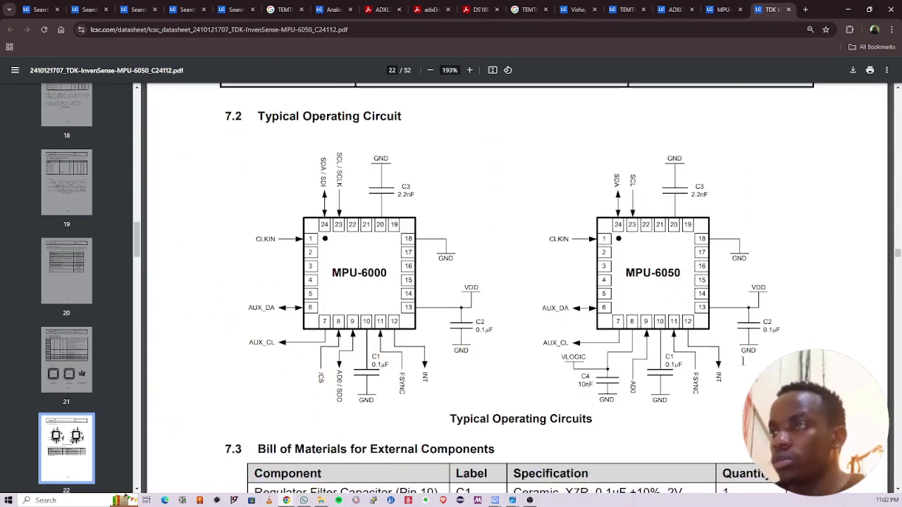
ctrl+scroll(742, 303, up, 3)
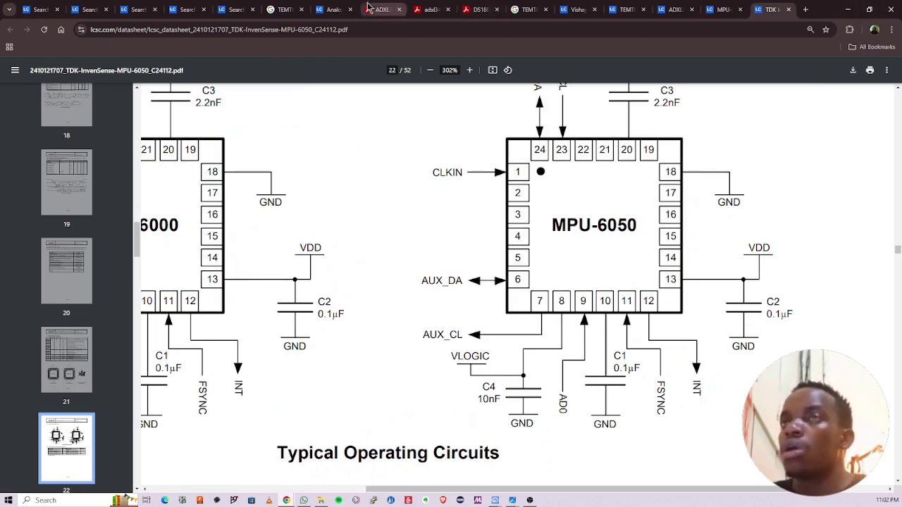
Step: Close the Vishay TEMT6000X01 datasheet and search LCSC for "C0805 100Nf" from the TEMT6000X01 product page
click(590, 10)
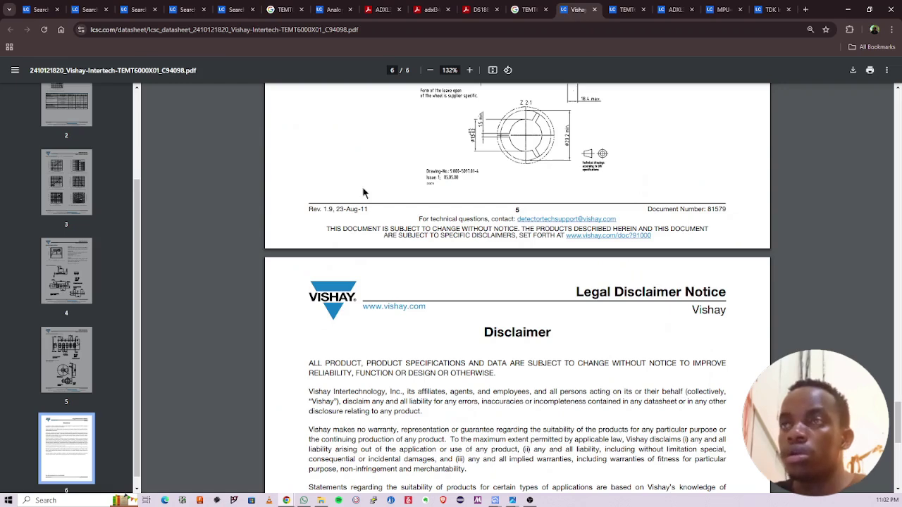
click(595, 10)
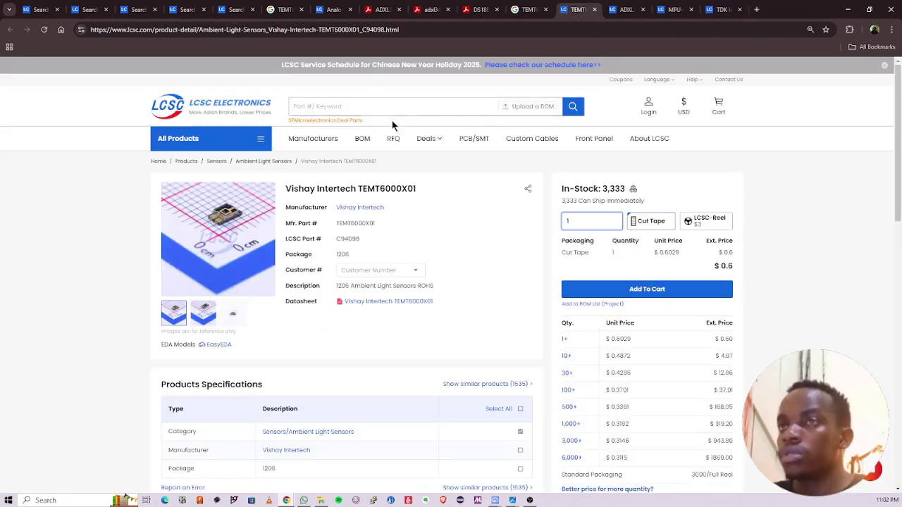
click(320, 105)
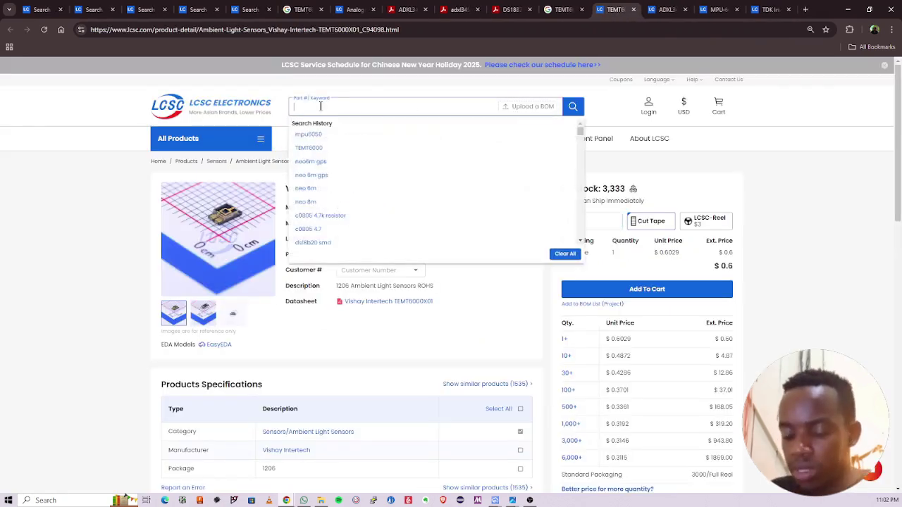
text(C0805 10nf)
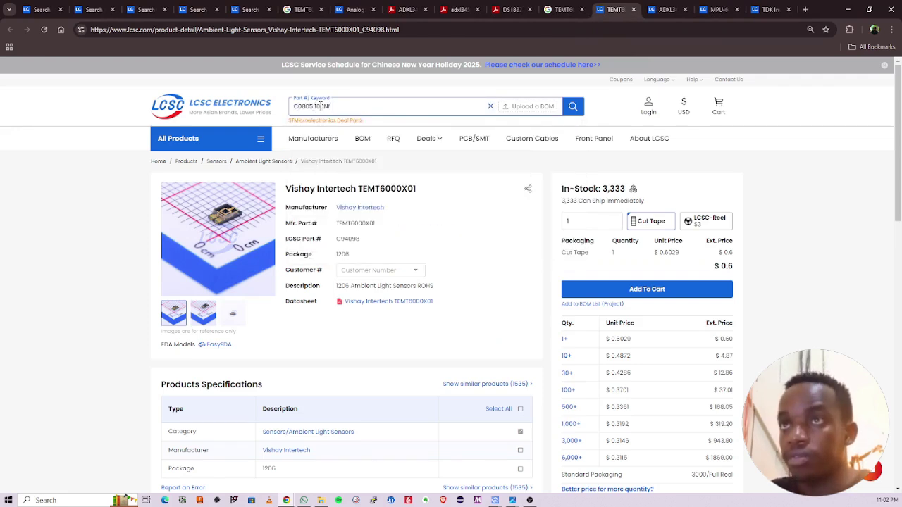
key(Return)
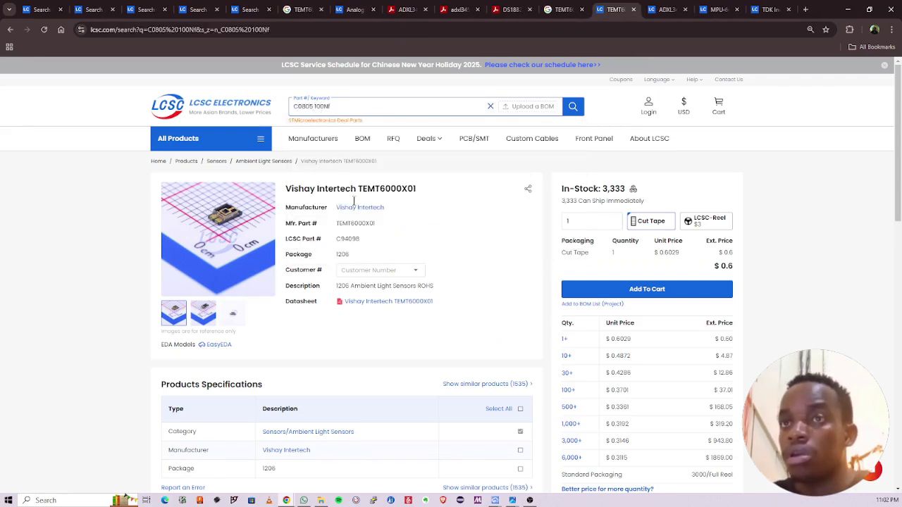
Step: Copy LCSC part number C49678 of the YAGEO 0805 100nF capacitor and search for it in EasyEDA's device library
scroll(31, 245, down, 3)
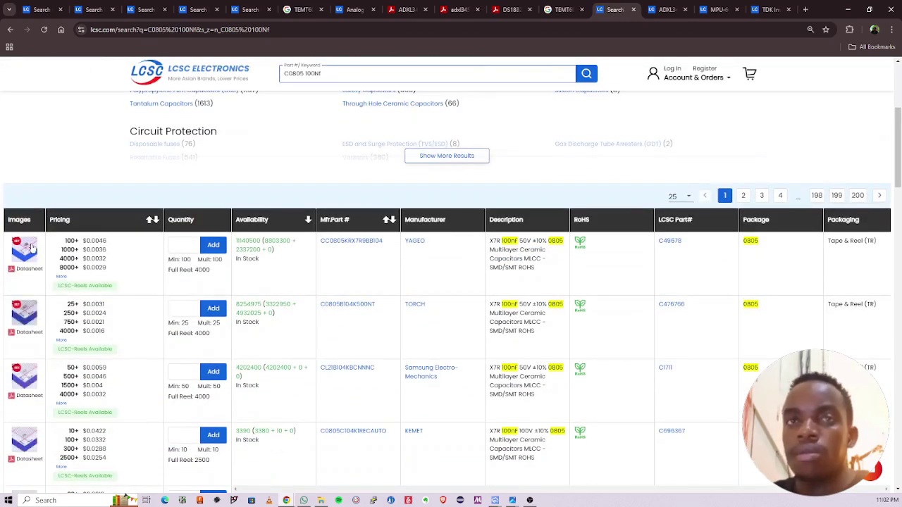
drag(698, 250, 648, 248)
key(ctrl+c)
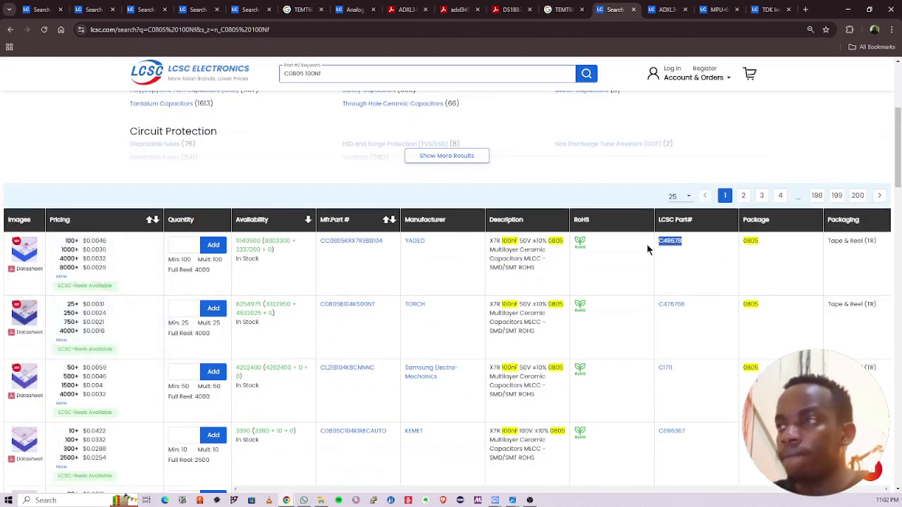
key(alt+Tab)
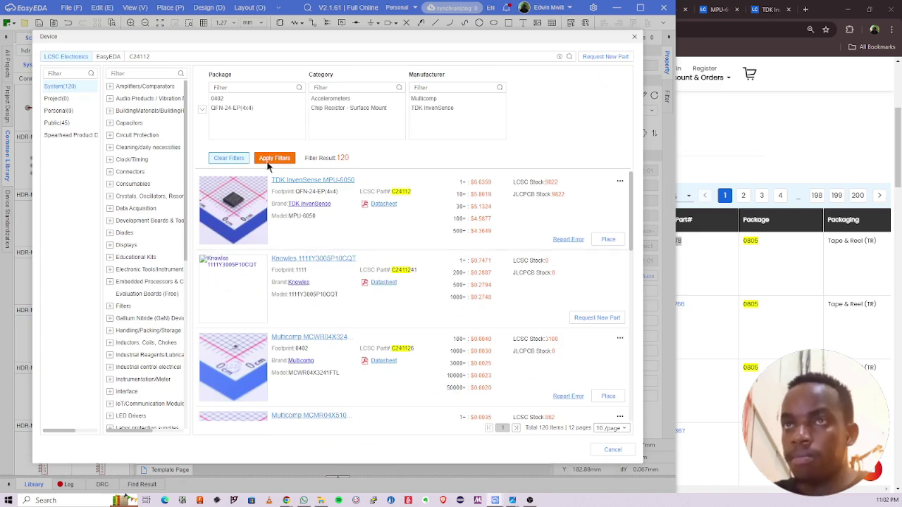
click(184, 56)
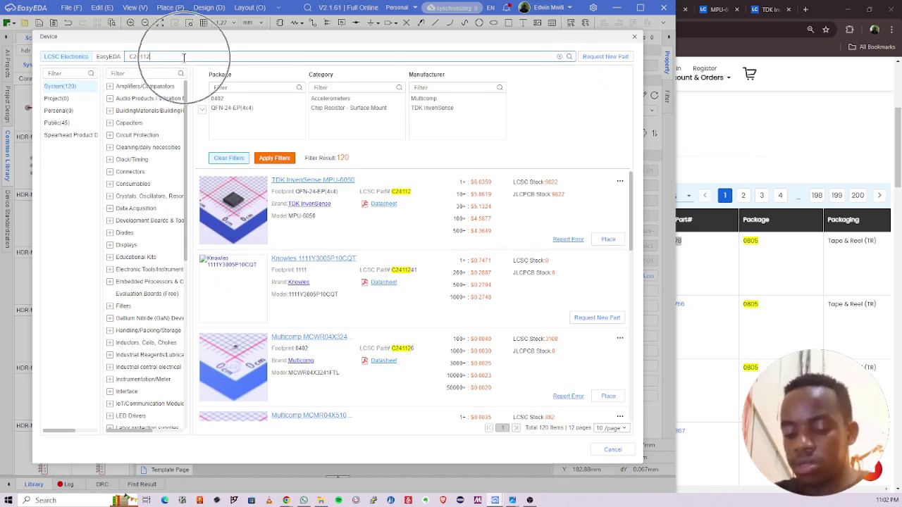
key(ctrl+a)
key(ctrl+v)
key(Return)
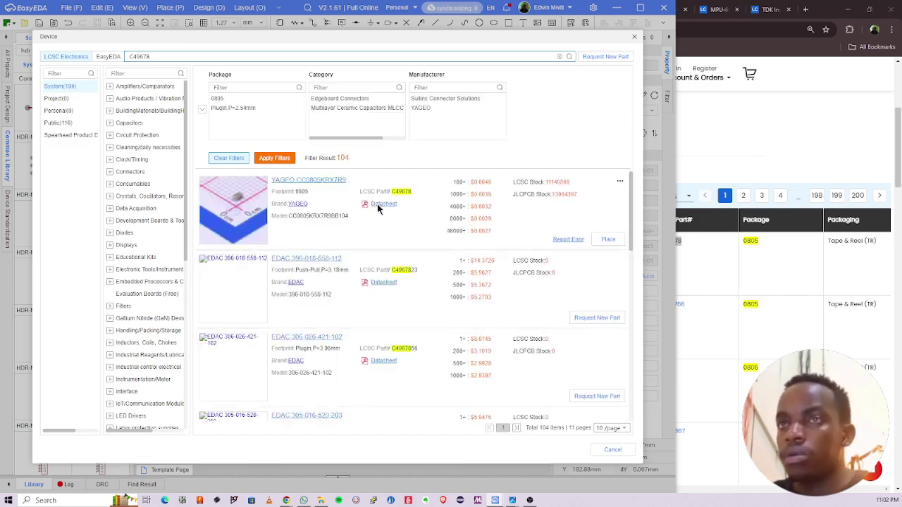
Step: Place the YAGEO 100nF capacitor vertically in the schematic, below and to the left of the MPU-6050
click(607, 241)
scroll(327, 292, down, 5)
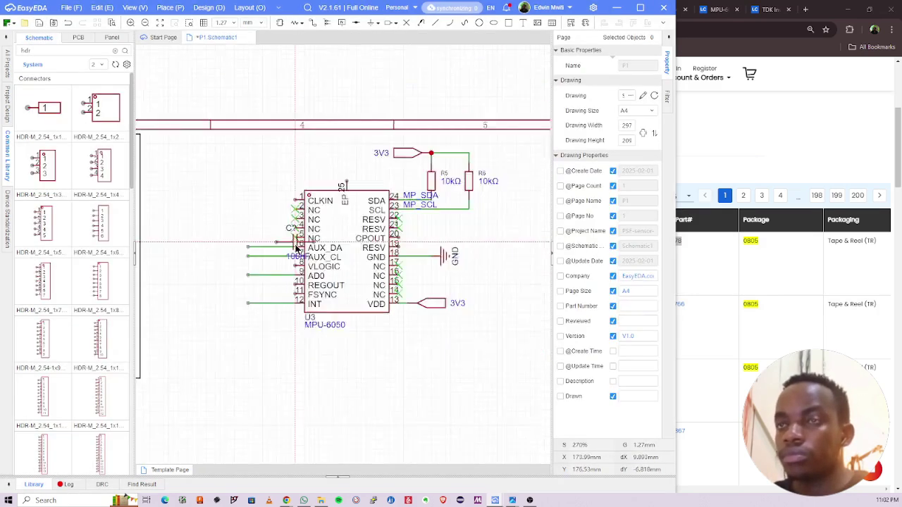
scroll(327, 293, up, 4)
key(space)
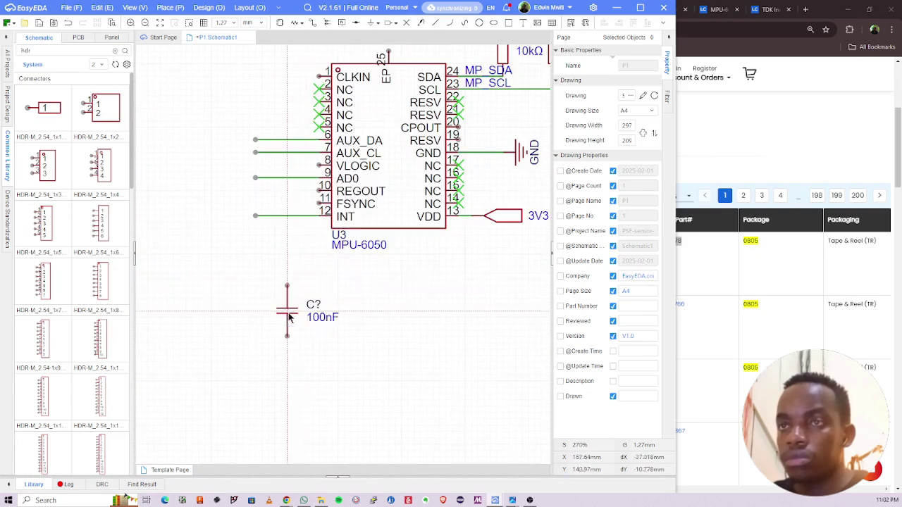
click(275, 316)
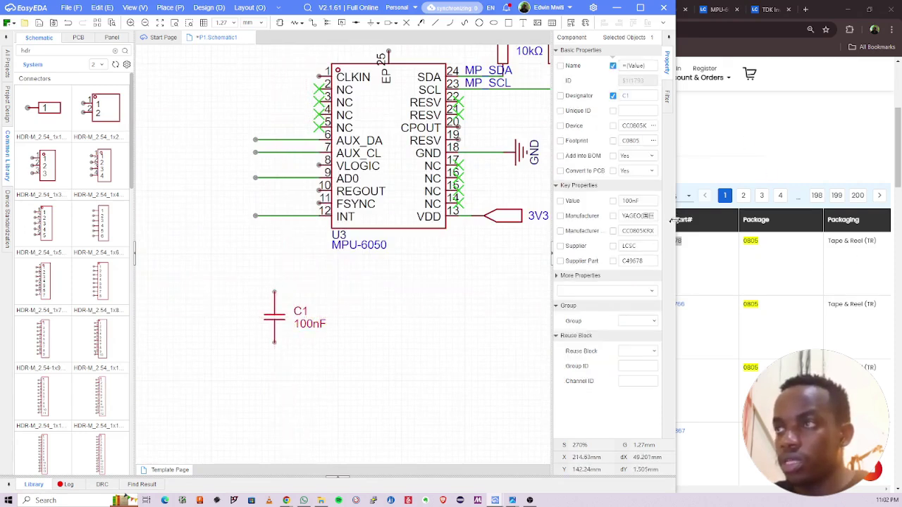
Step: Arrange the schematic editor and the browser with the MPU-6050 datasheet side by side
drag(672, 220, 563, 239)
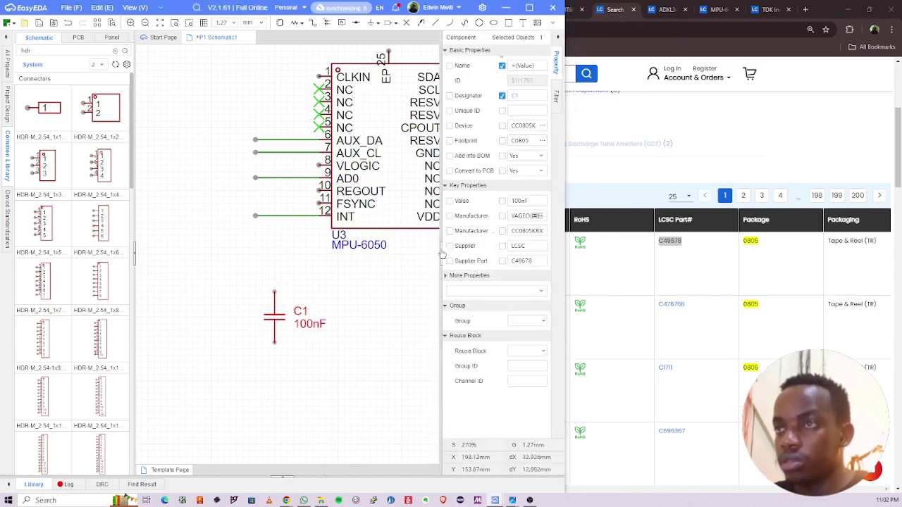
click(764, 152)
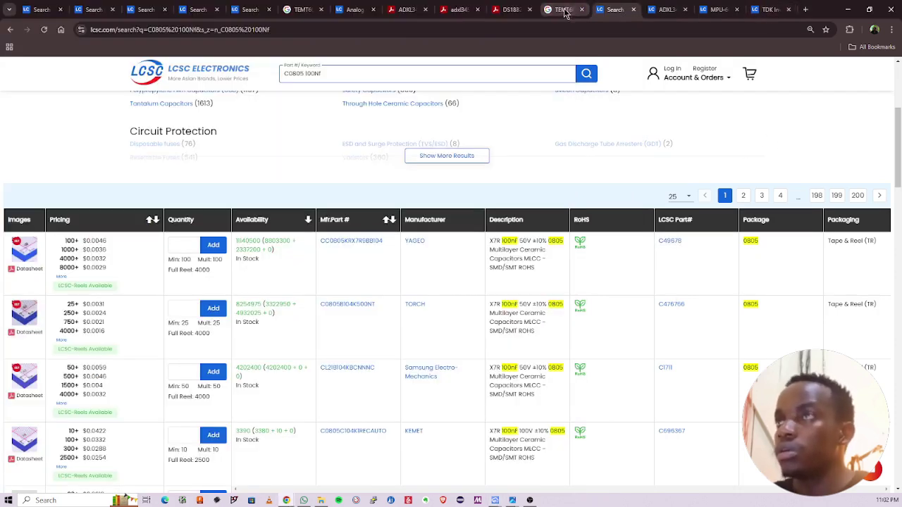
click(771, 9)
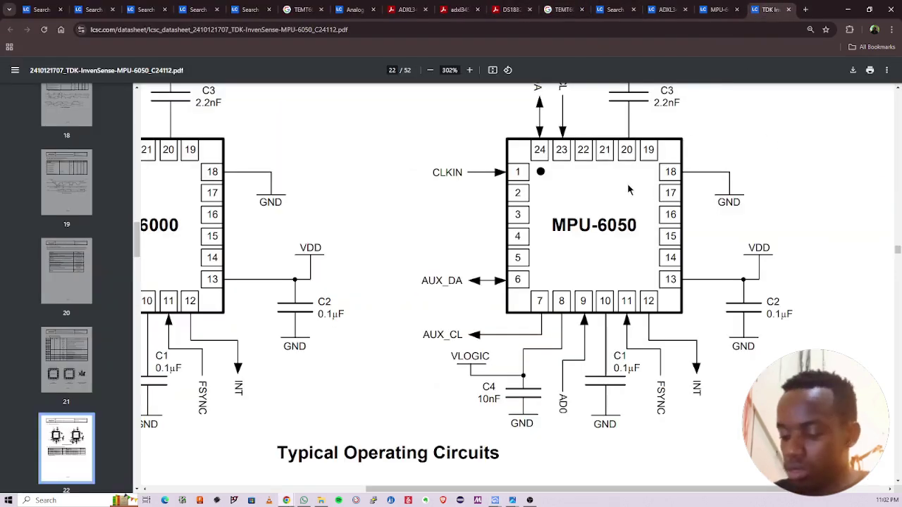
key(super+Right)
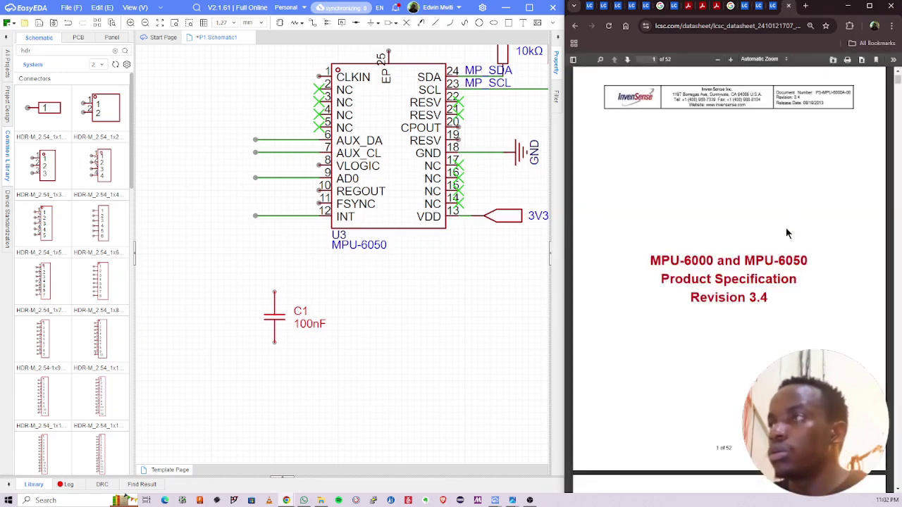
Step: Find the MPU-6050 typical operating circuit on page 22 of the datasheet and examine its capacitor connections
scroll(787, 233, down, 8)
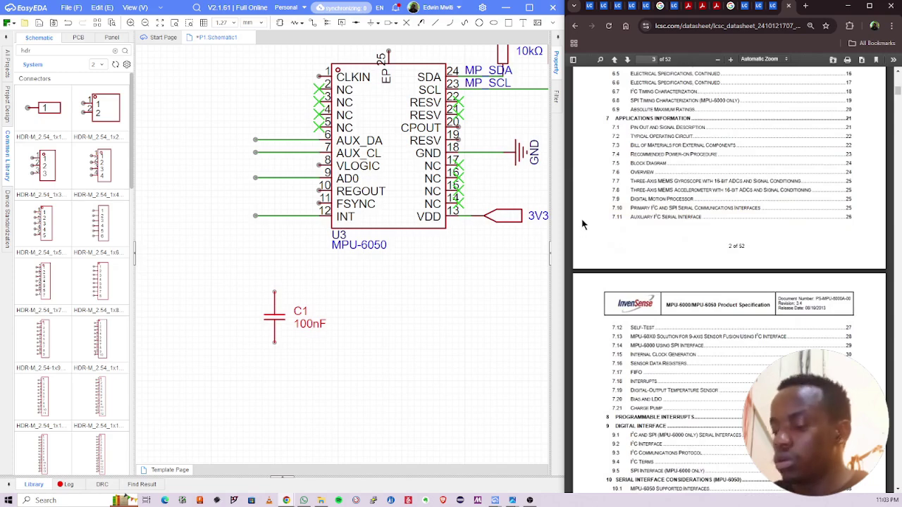
scroll(584, 224, down, 20)
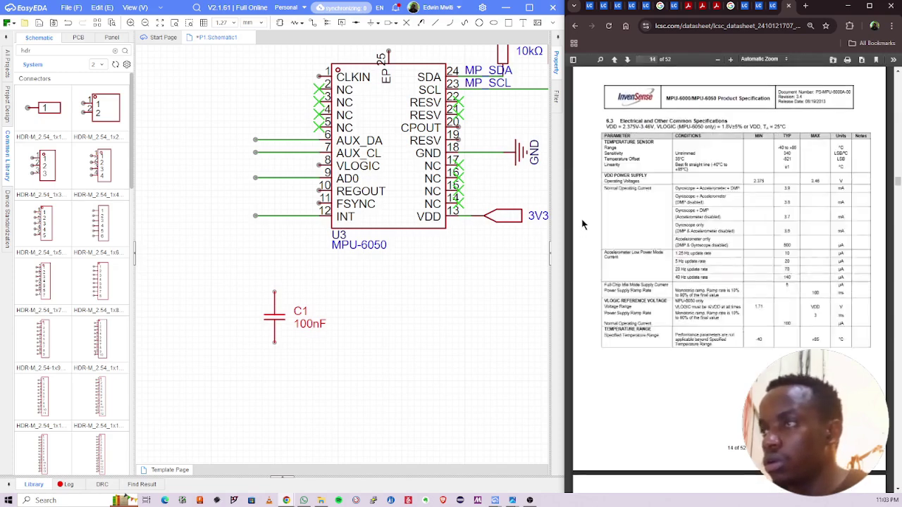
scroll(583, 224, down, 20)
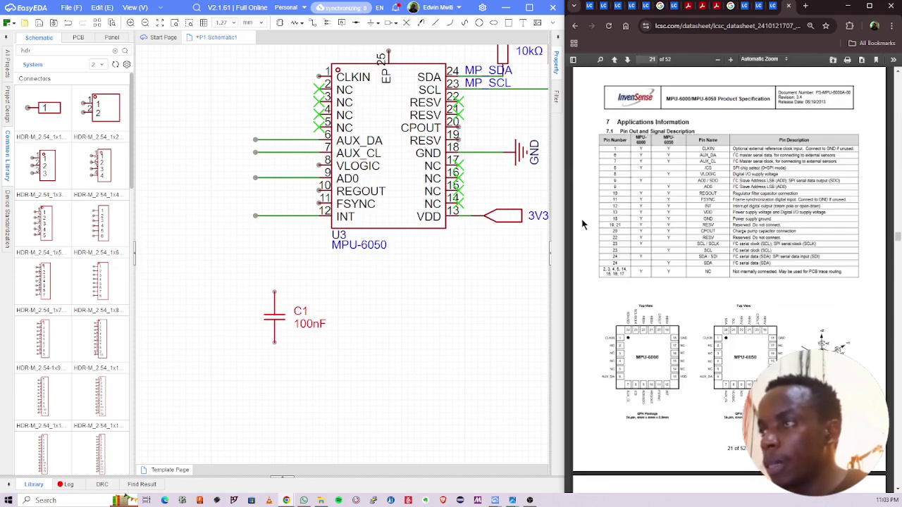
scroll(583, 224, down, 5)
scroll(583, 224, up, 5)
scroll(583, 224, down, 5)
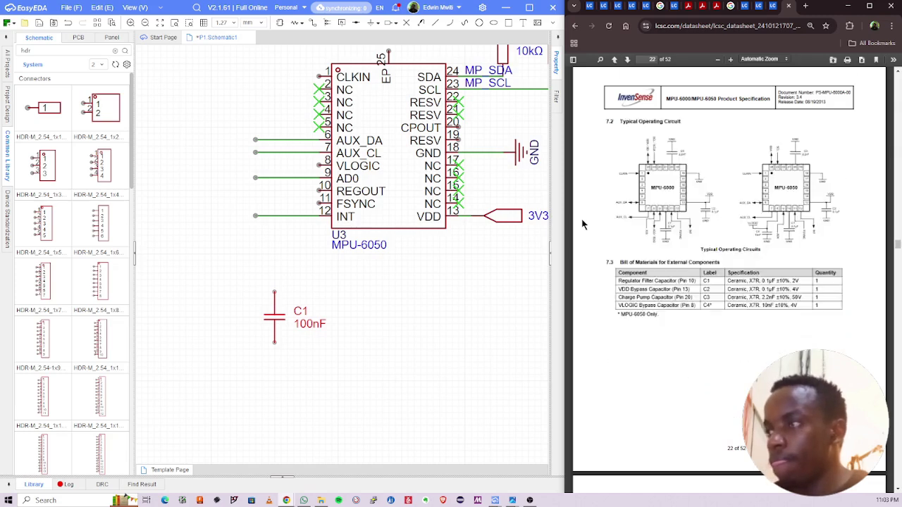
ctrl+scroll(805, 199, up, 5)
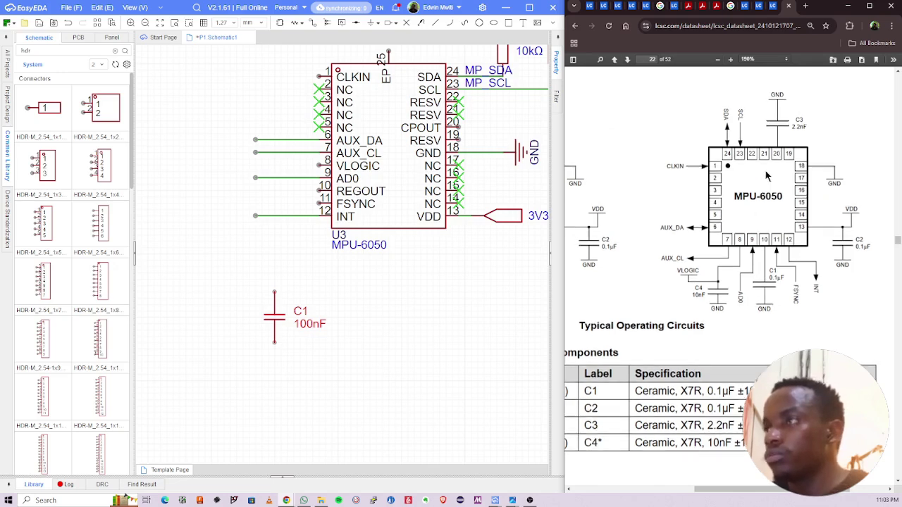
scroll(712, 295, up, 1)
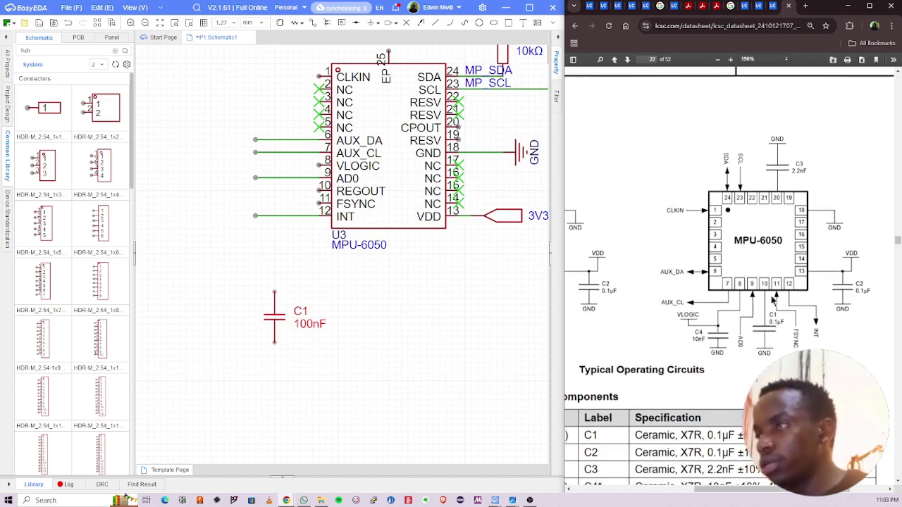
Step: Move capacitor C1 to the left of the MPU-6050 and wire its upper pin to REGOUT (pin 10)
right_drag(430, 259, 414, 259)
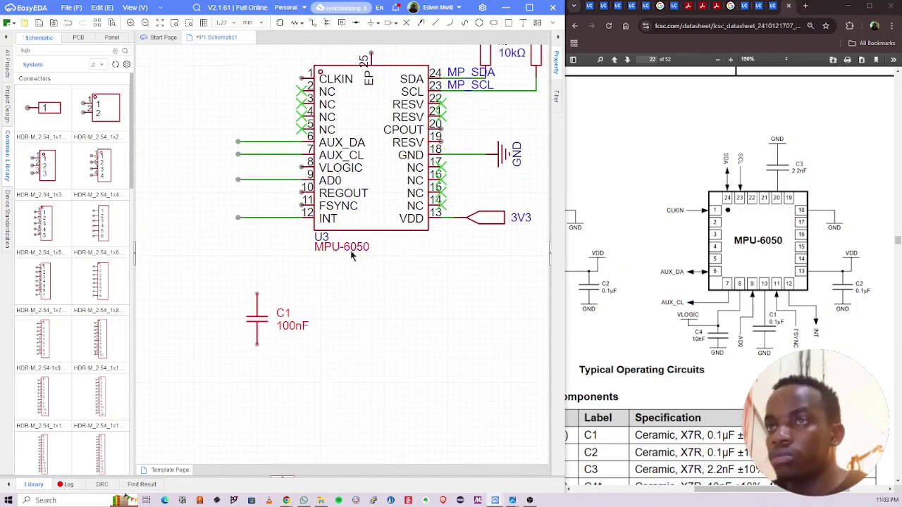
right_drag(324, 251, 313, 267)
right_drag(426, 261, 403, 276)
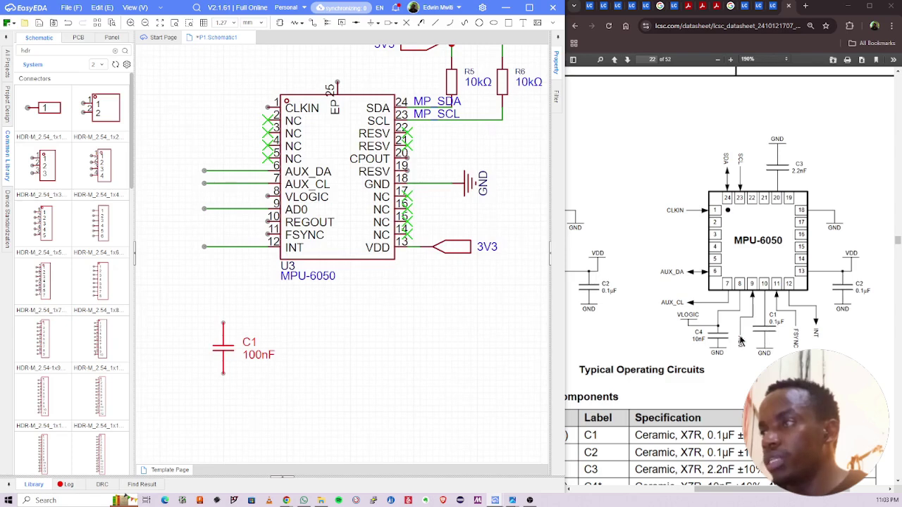
drag(224, 348, 172, 290)
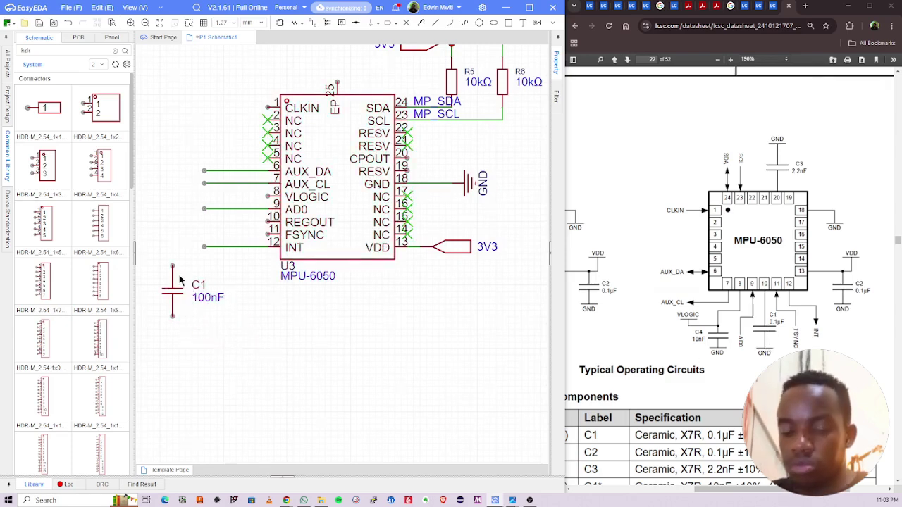
key(alt+w)
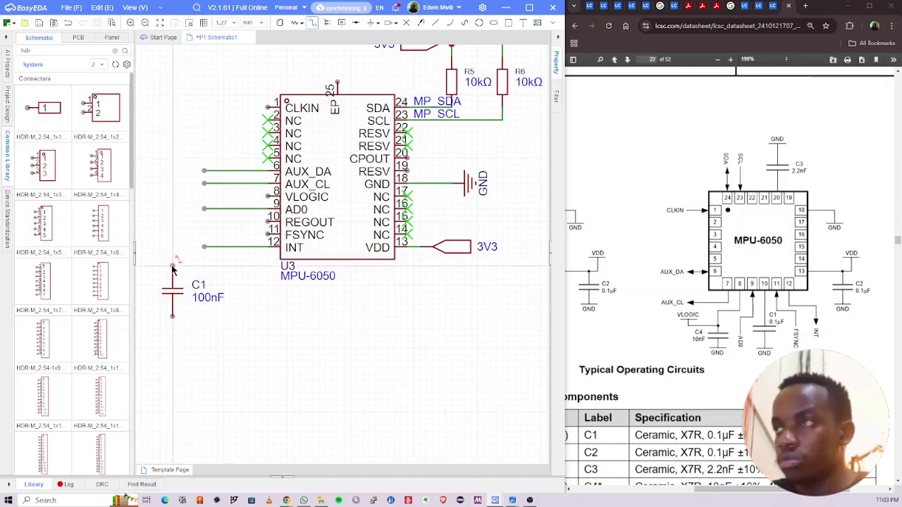
click(173, 268)
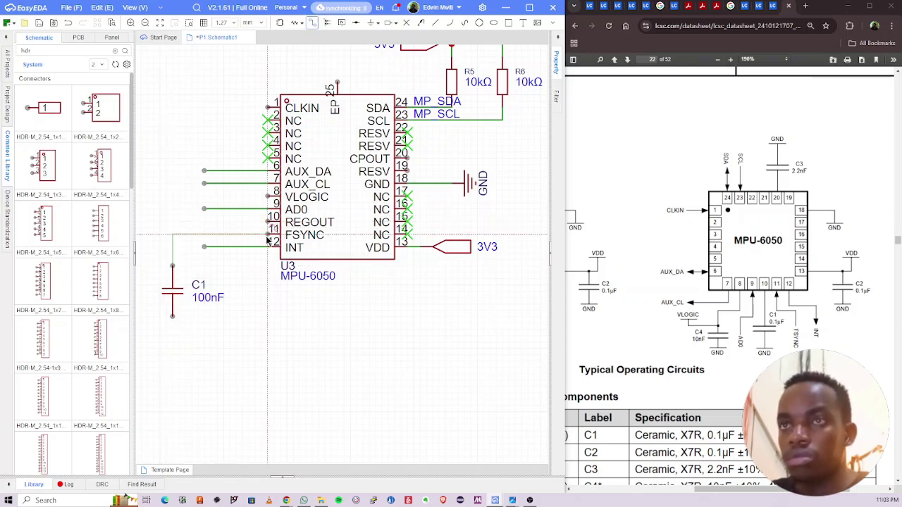
click(268, 222)
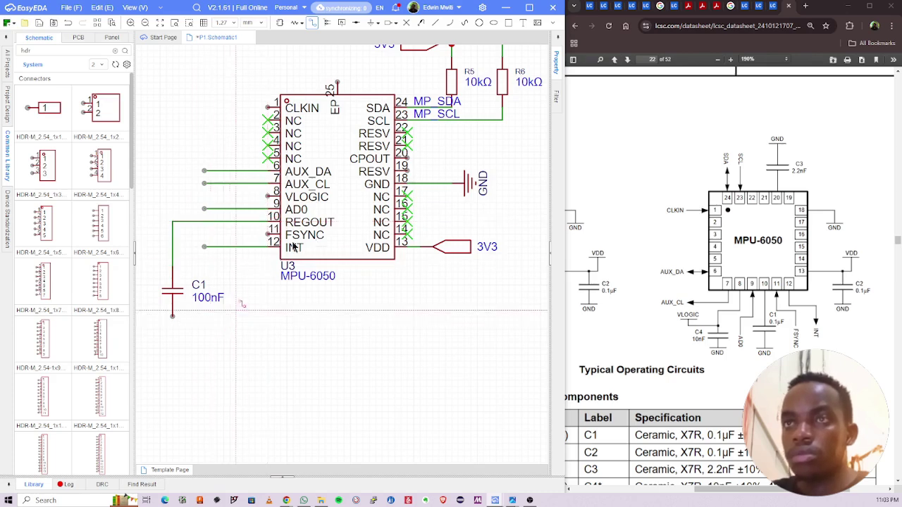
Step: Duplicate the MPU-6050's GND symbol and attach the copy upright to the lower pin of C1
click(477, 184)
key(ctrl+c)
key(ctrl+v)
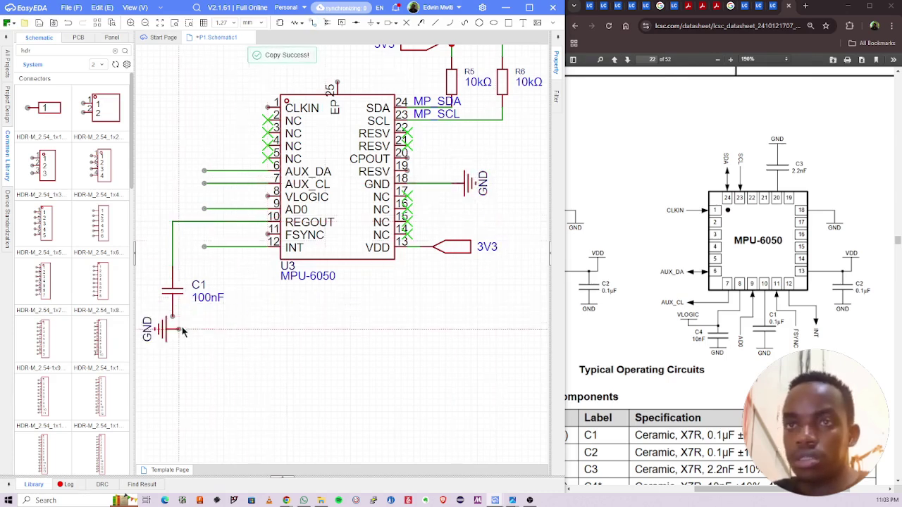
click(172, 321)
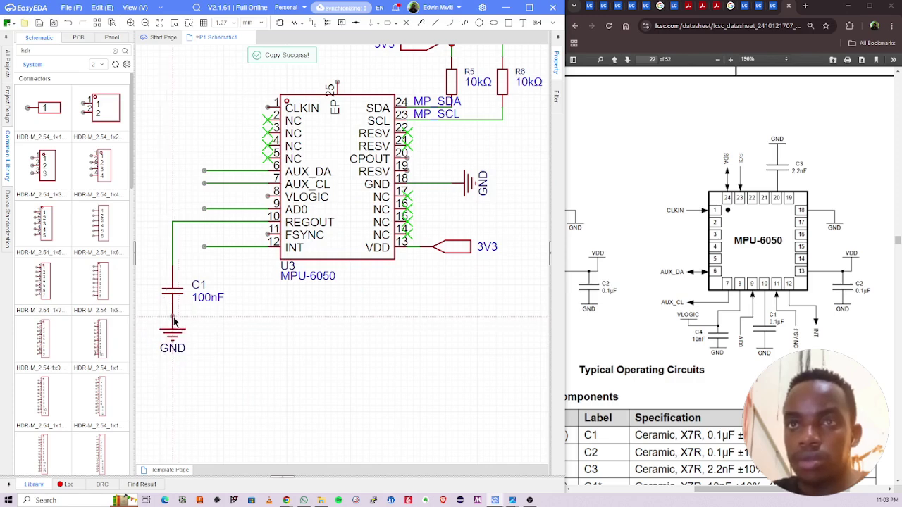
right_drag(309, 316, 343, 329)
scroll(301, 330, down, 2)
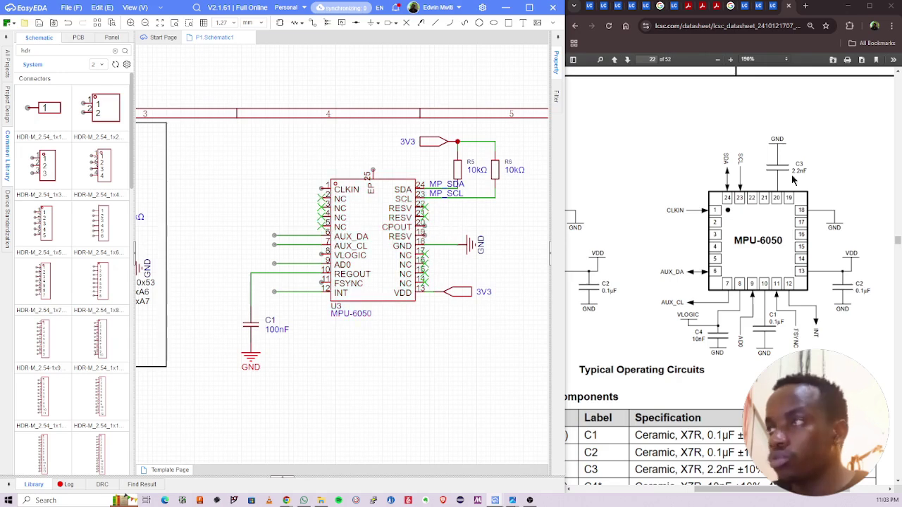
Step: Search the LCSC catalogue for "c0805 2.2nF"
click(746, 5)
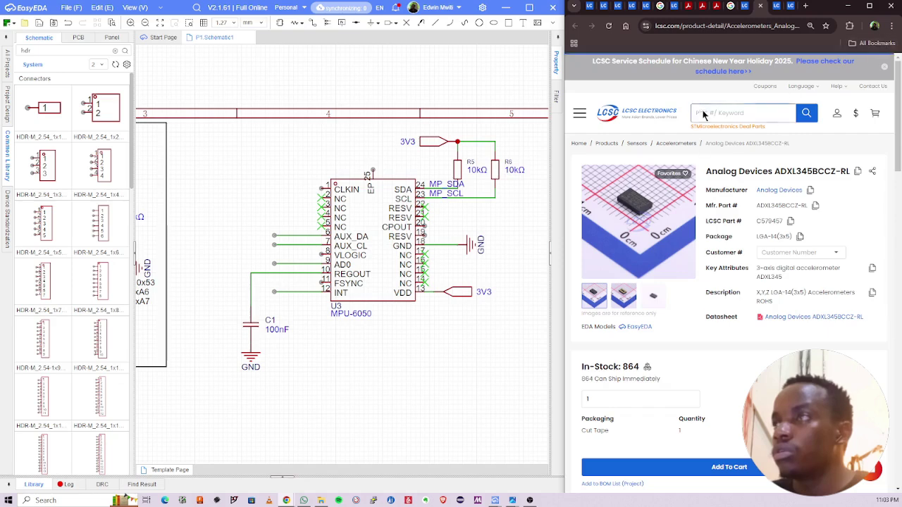
click(702, 113)
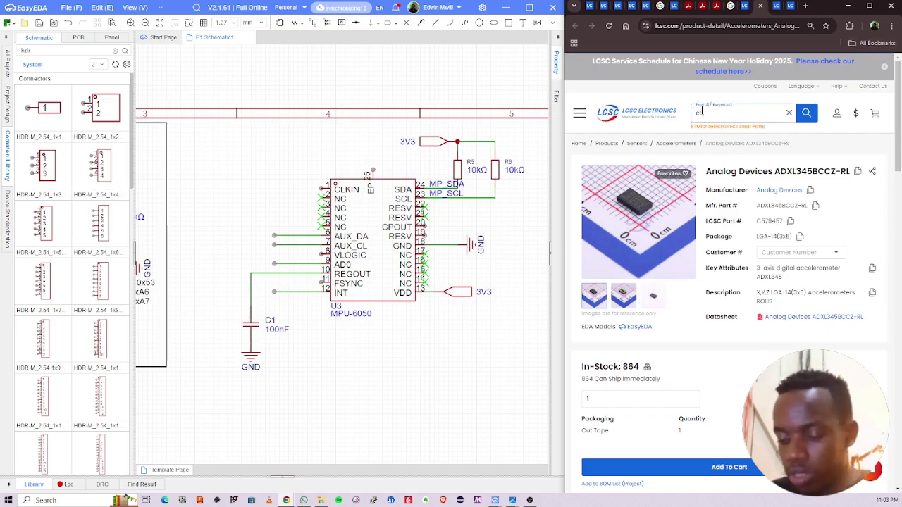
text(c0805 2.2)
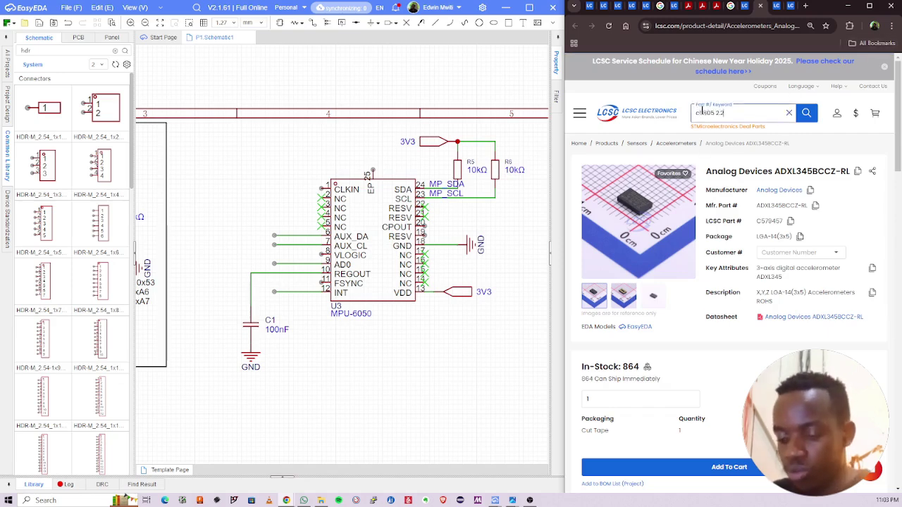
text(nF)
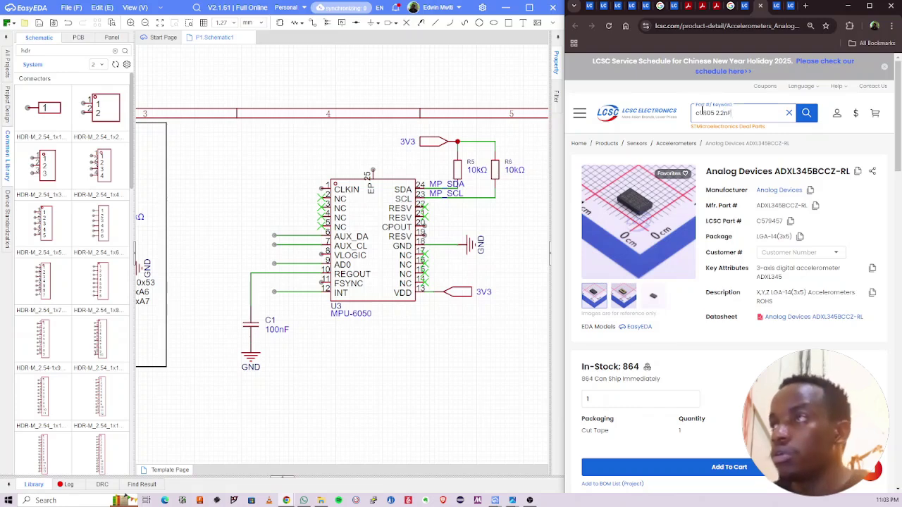
key(Return)
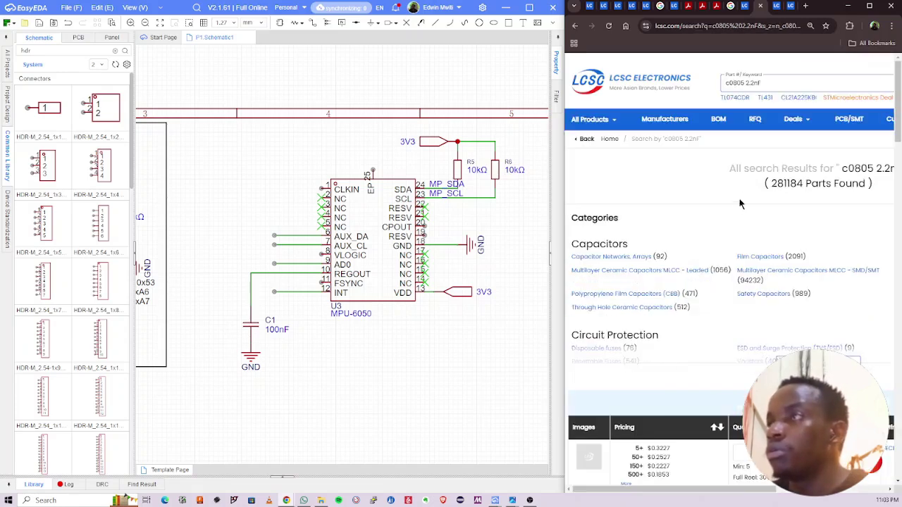
Step: Copy the LCSC part number C569854 of the Panasonic 2.2nF 0805 capacitor, the first part in the search results
scroll(740, 232, down, 3)
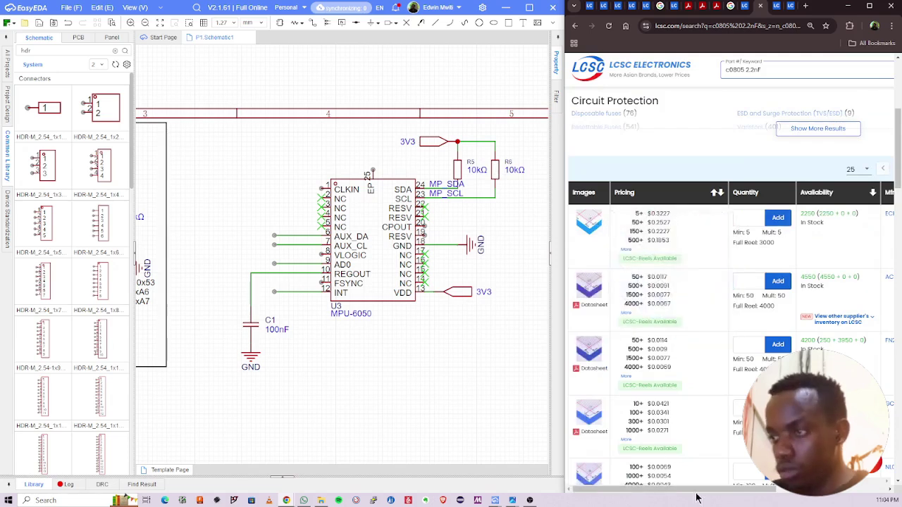
drag(720, 490, 832, 489)
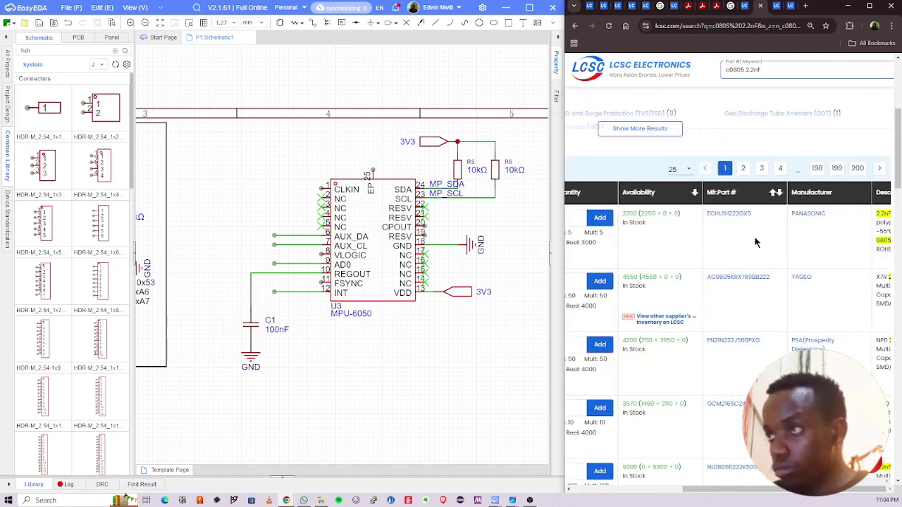
drag(719, 490, 694, 489)
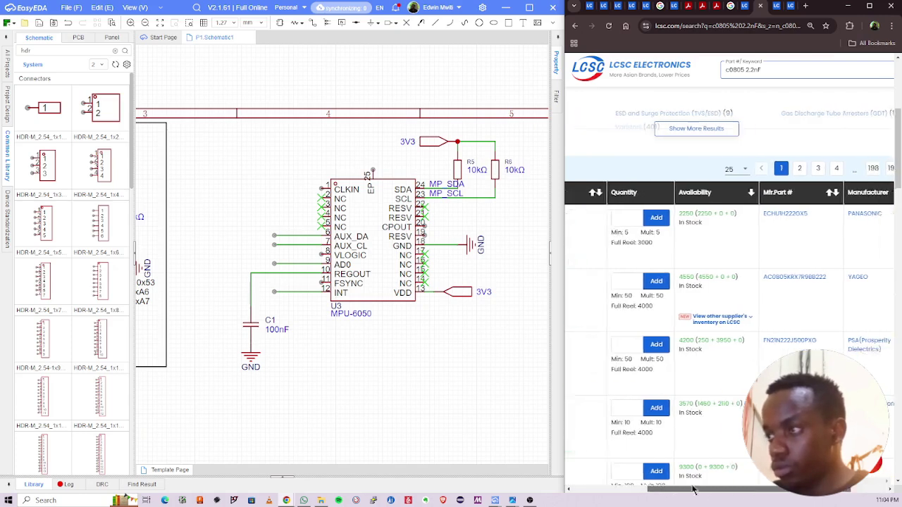
scroll(751, 257, right, 2)
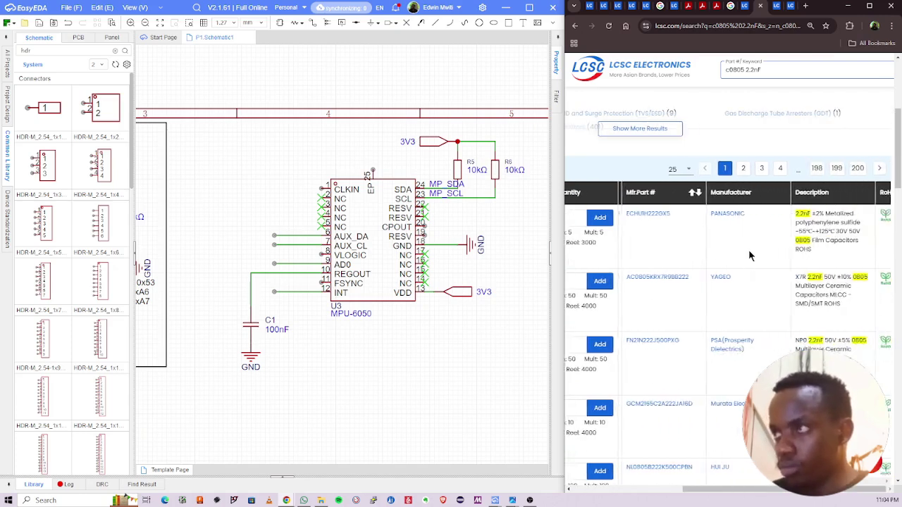
scroll(750, 257, right, 5)
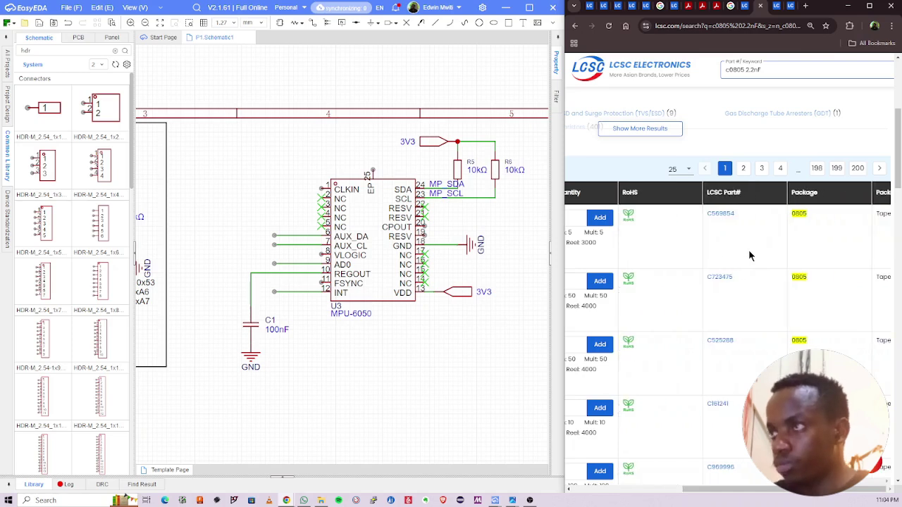
drag(740, 218, 695, 212)
key(ctrl+c)
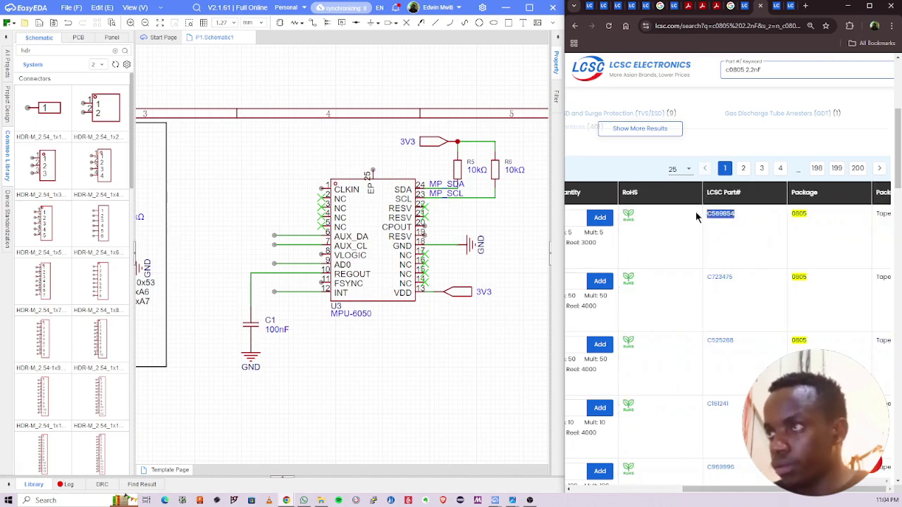
Step: Switch to the EasyEDA schematic and search the device library for the copied part number C569854
click(268, 182)
key(shift+f)
key(ctrl+v)
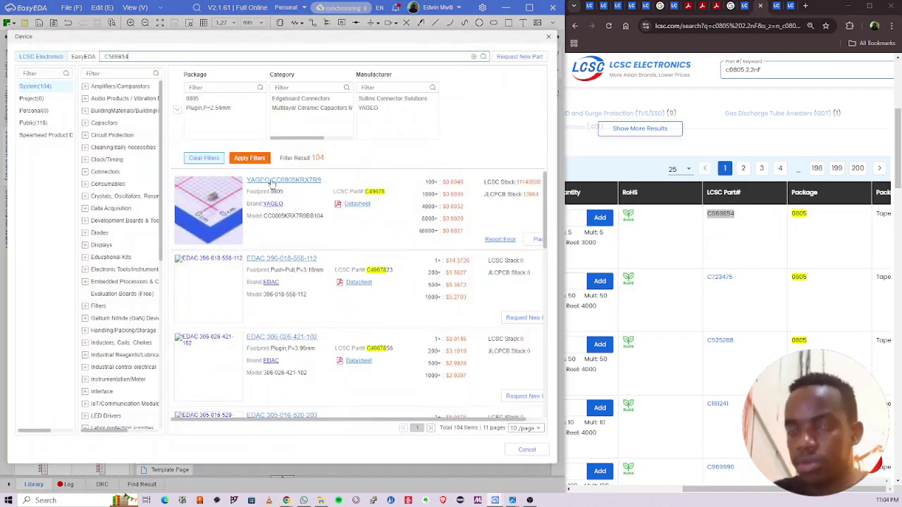
key(Return)
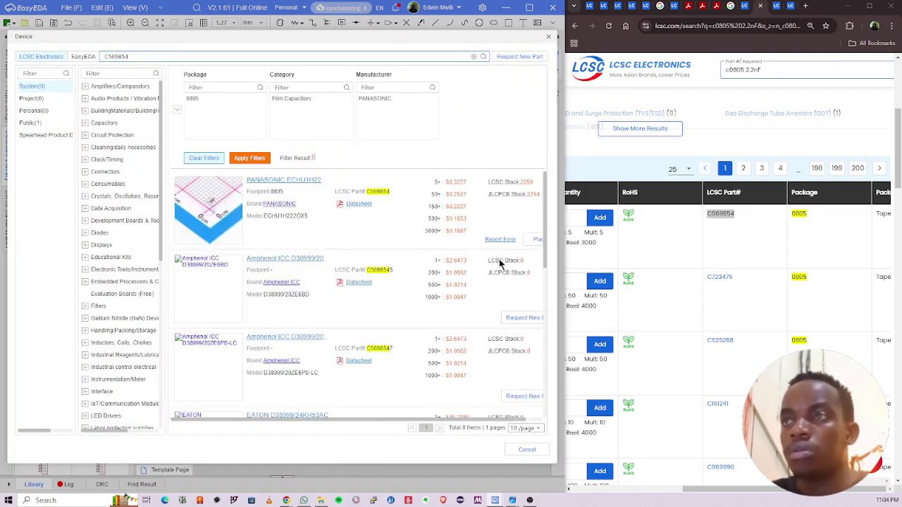
Step: Place the Panasonic 2.2nF capacitor horizontally to the right of the MPU-6050, level with the CPOUT pin
click(537, 240)
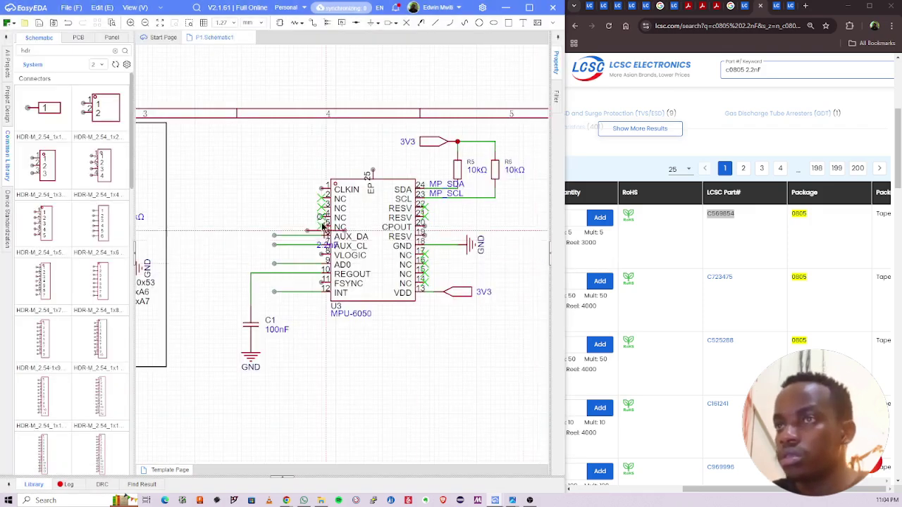
scroll(288, 207, up, 2)
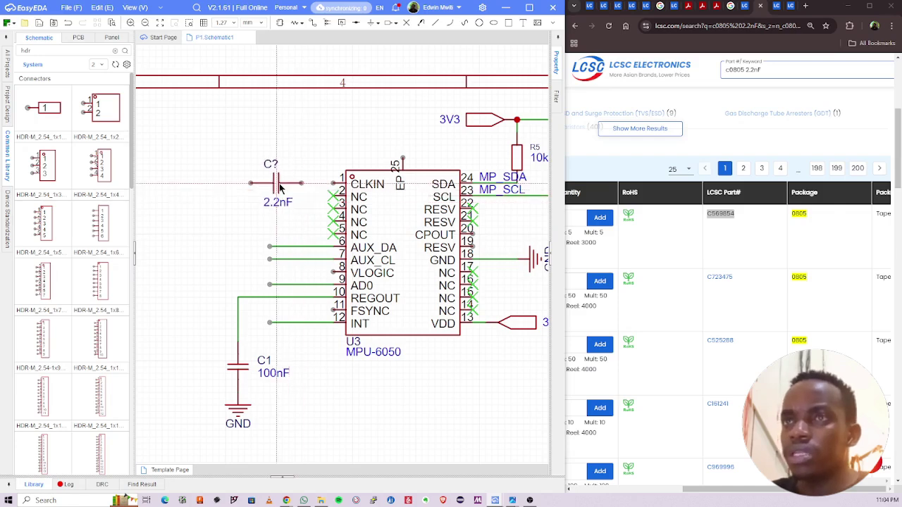
scroll(278, 186, down, 3)
scroll(280, 189, up, 2)
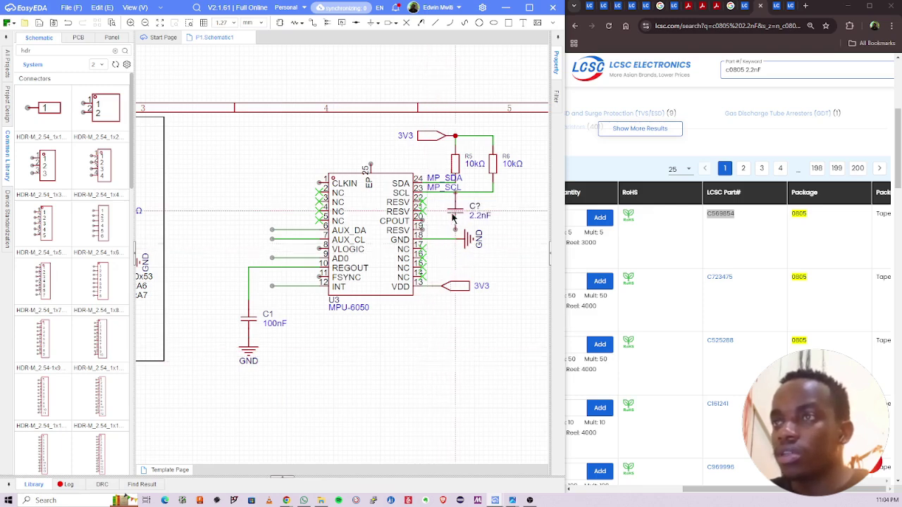
scroll(434, 226, up, 2)
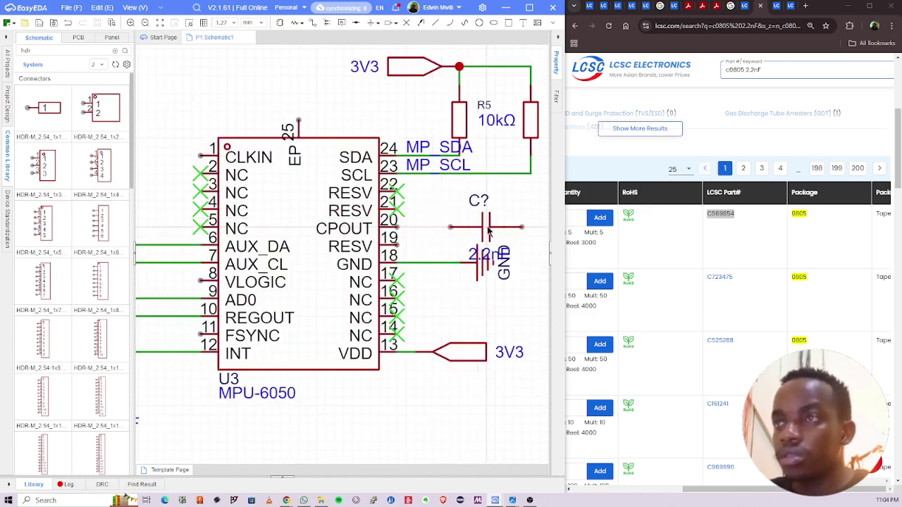
scroll(450, 232, down, 3)
click(486, 246)
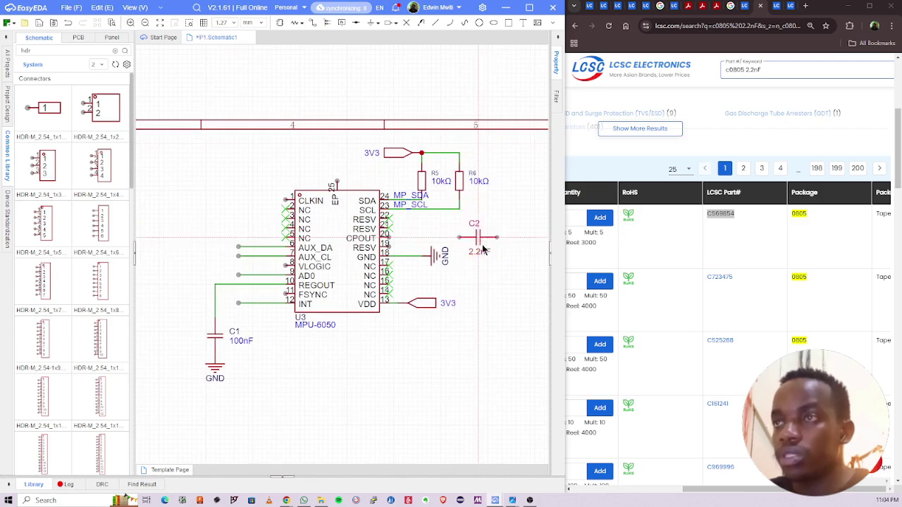
Step: Move the MPU-6050's GND symbol farther right and wire C2 between CPOUT (pin 20) and the GND line of pin 18
drag(428, 259, 523, 259)
scroll(503, 246, up, 3)
key(w)
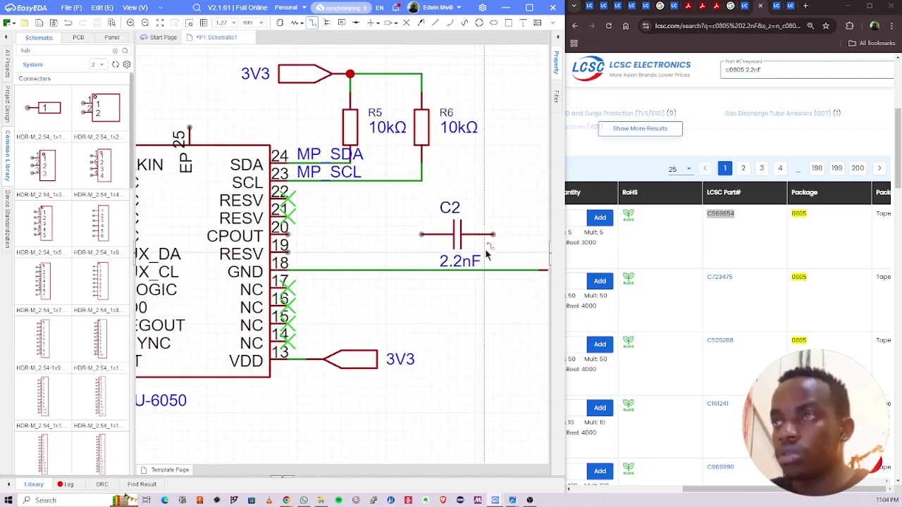
click(493, 270)
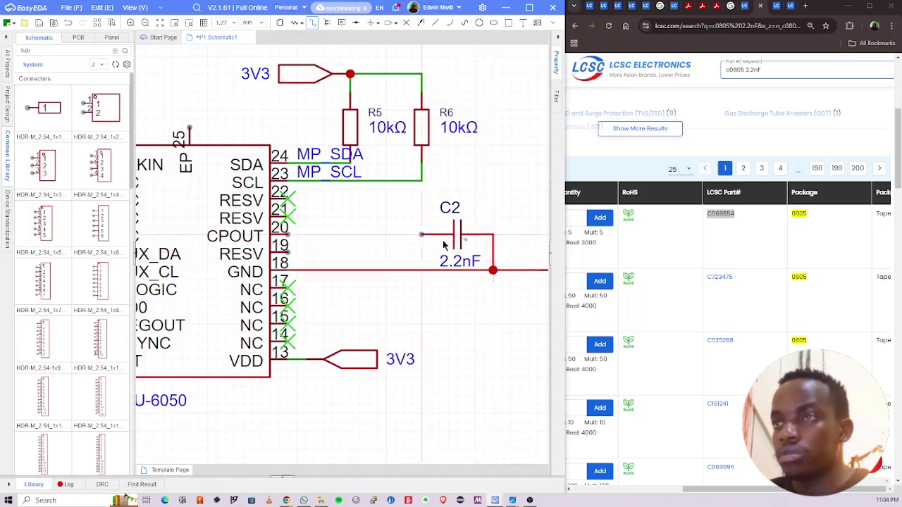
click(422, 235)
click(290, 234)
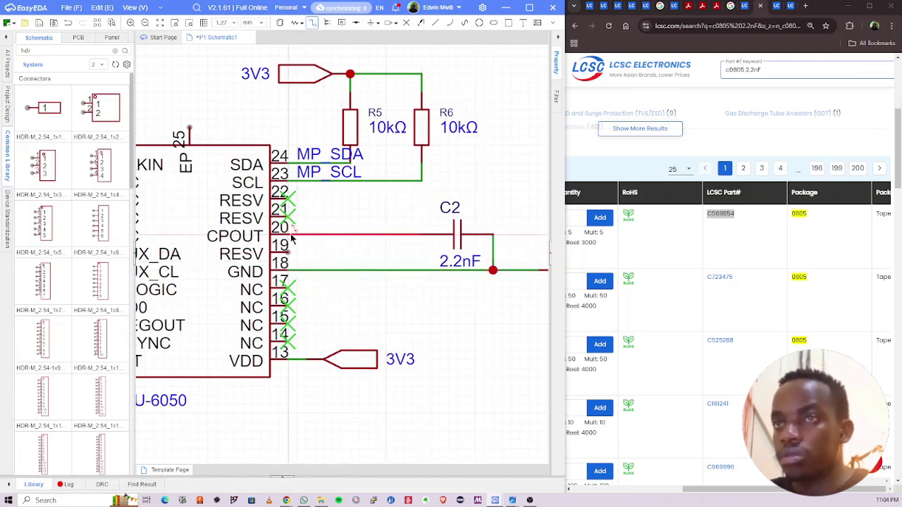
Step: Consult the datasheet's typical operating circuit and draw a straight horizontal wire leftward from VLOGIC (pin 8), past the REGOUT wire's corner
click(788, 10)
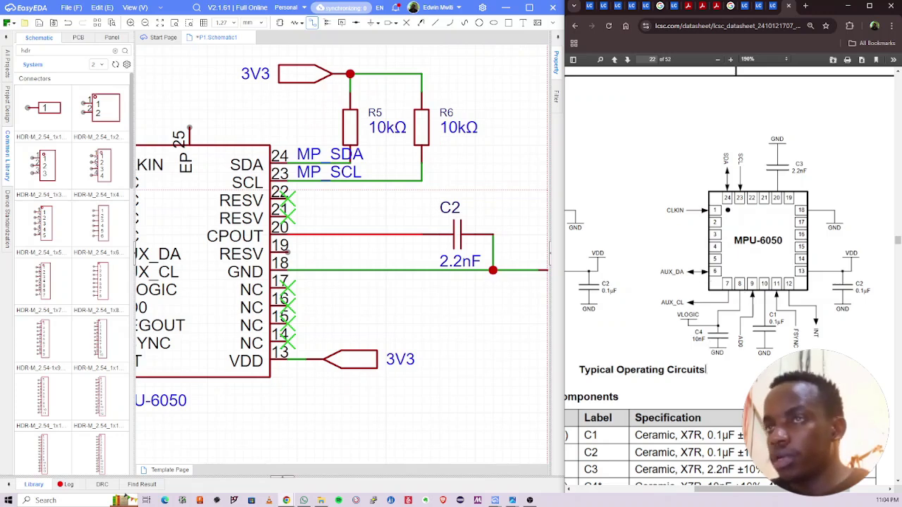
right_drag(364, 326, 483, 302)
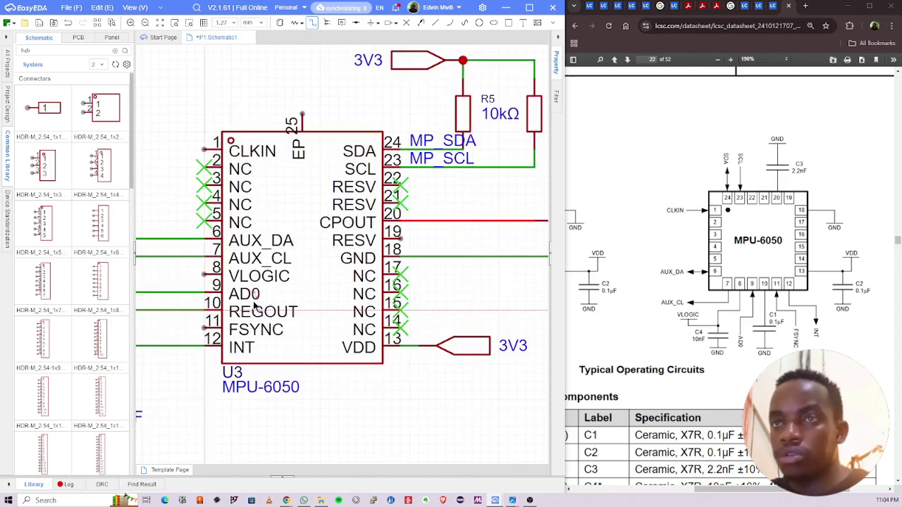
scroll(255, 305, down, 2)
right_drag(300, 293, 415, 272)
click(334, 262)
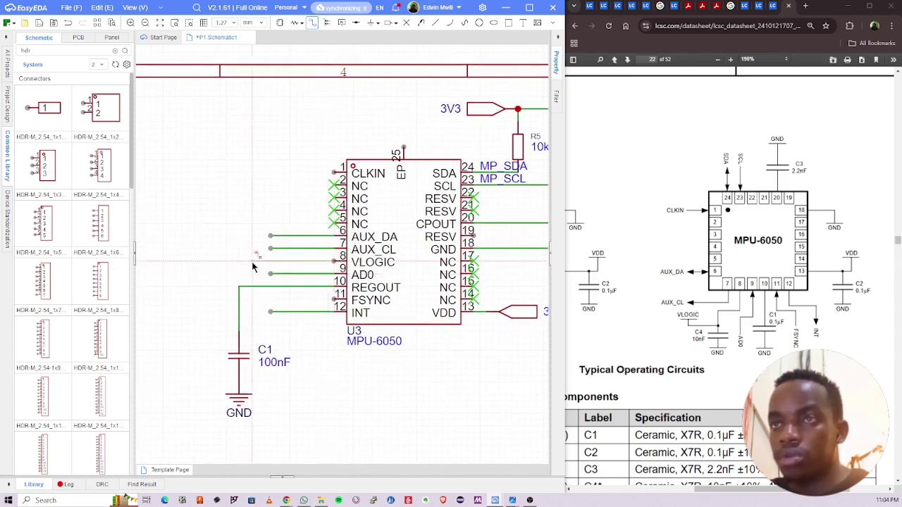
double_click(201, 255)
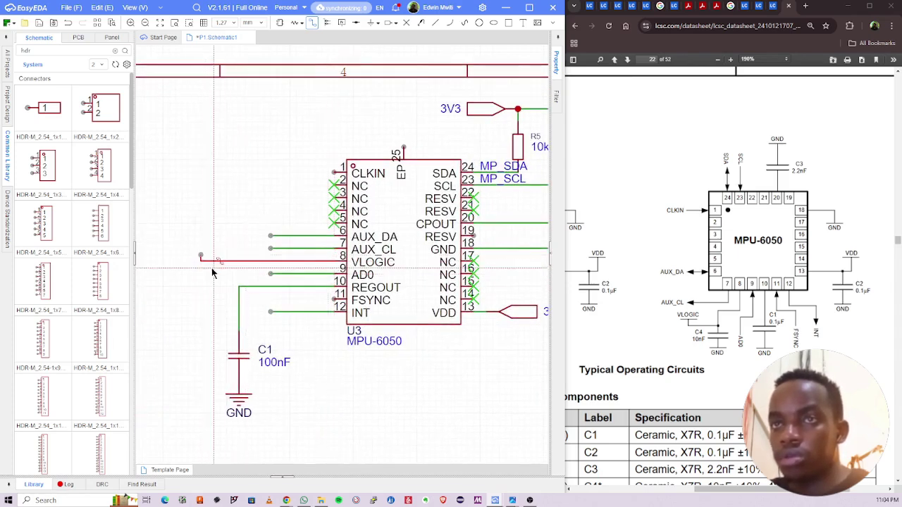
scroll(199, 256, up, 5)
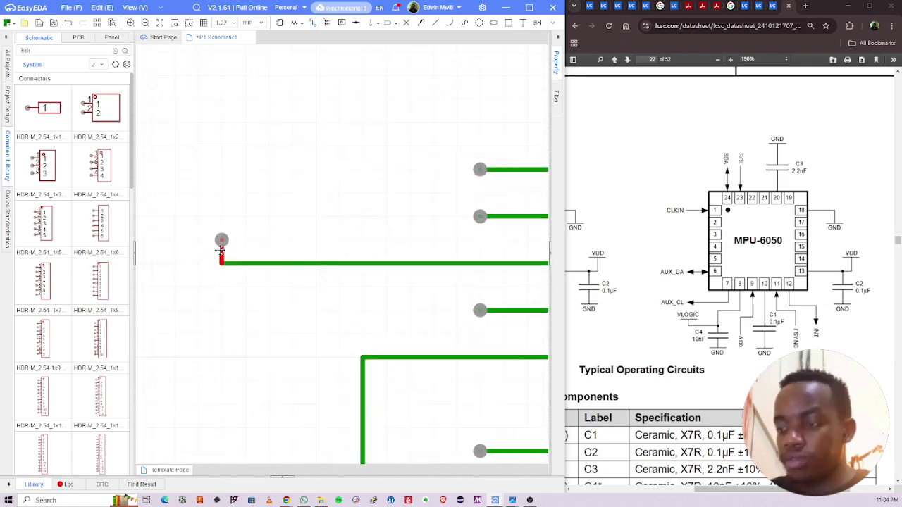
drag(220, 250, 221, 255)
click(516, 170)
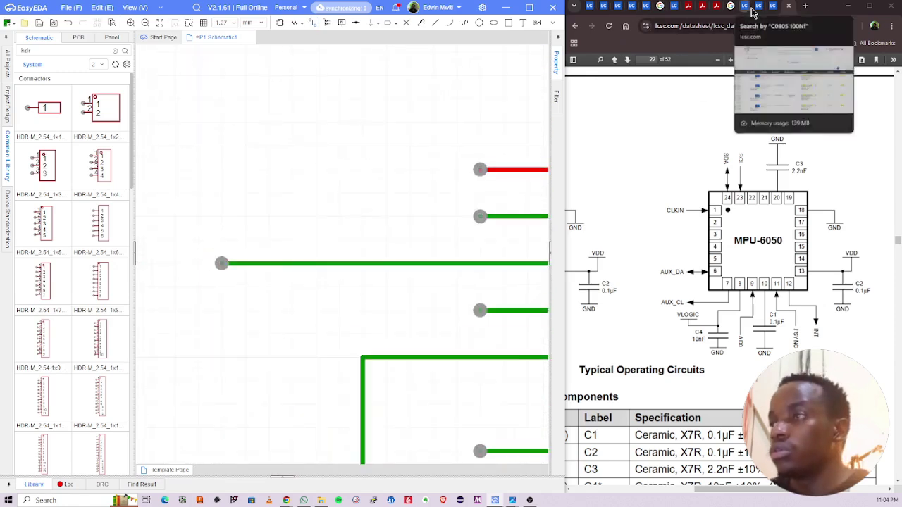
Step: Switch to the LCSC capacitor search and change its search term to "C0805 10Nf"
click(739, 6)
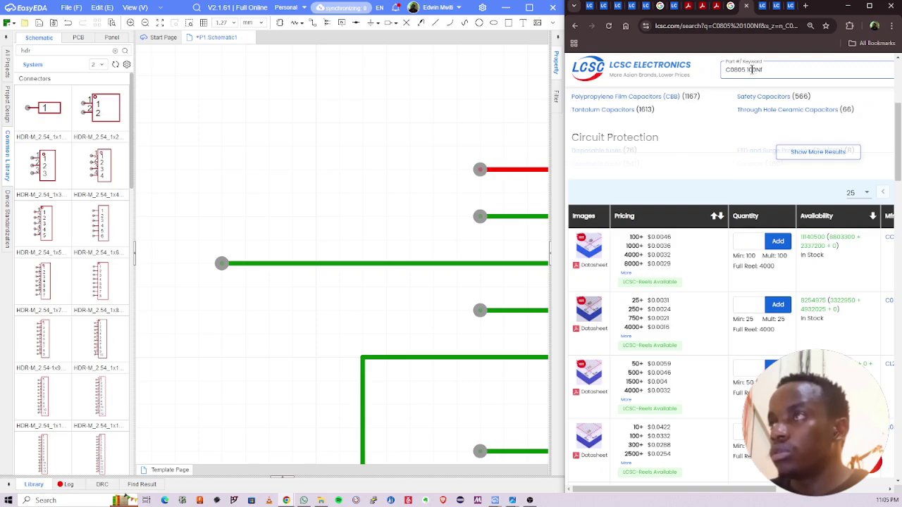
key(BackSpace)
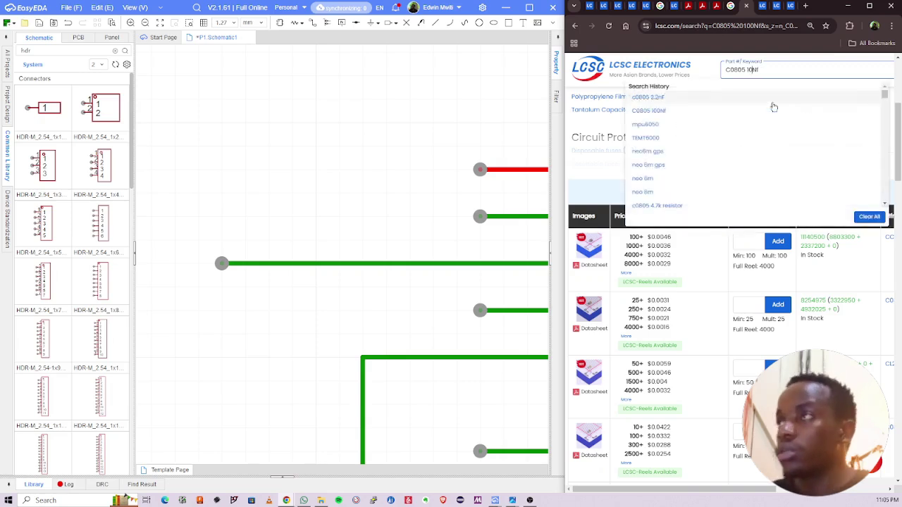
key(Return)
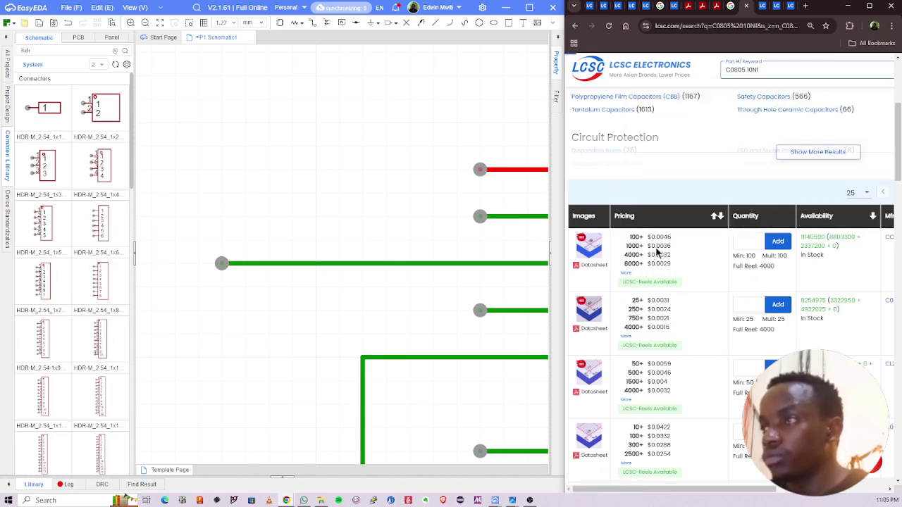
Step: Find the Murata 10nF 0805 capacitor in the LCSC search results and copy its LCSC part number, C417148
scroll(721, 405, down, 8)
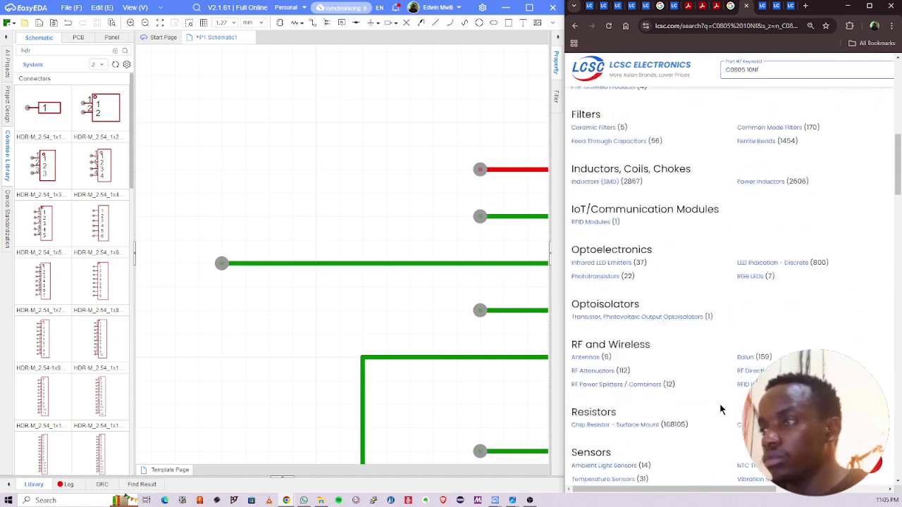
scroll(721, 409, down, 10)
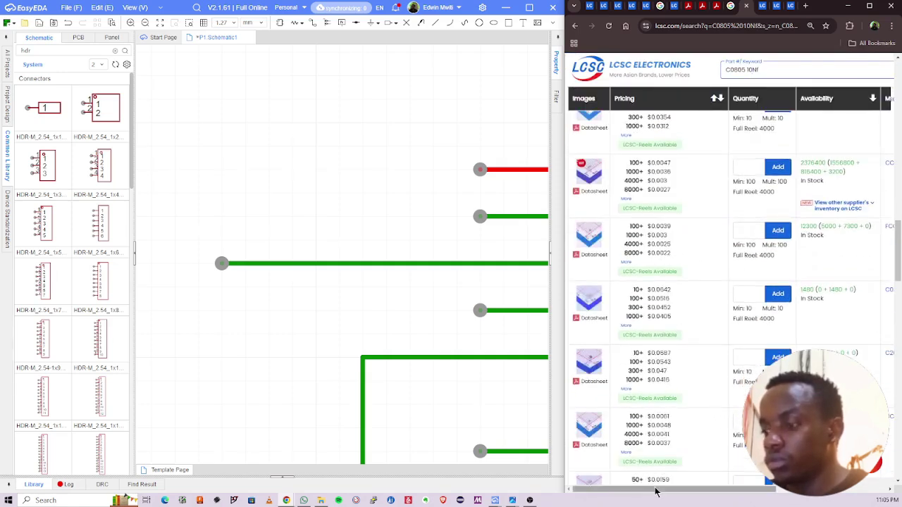
drag(655, 492, 677, 491)
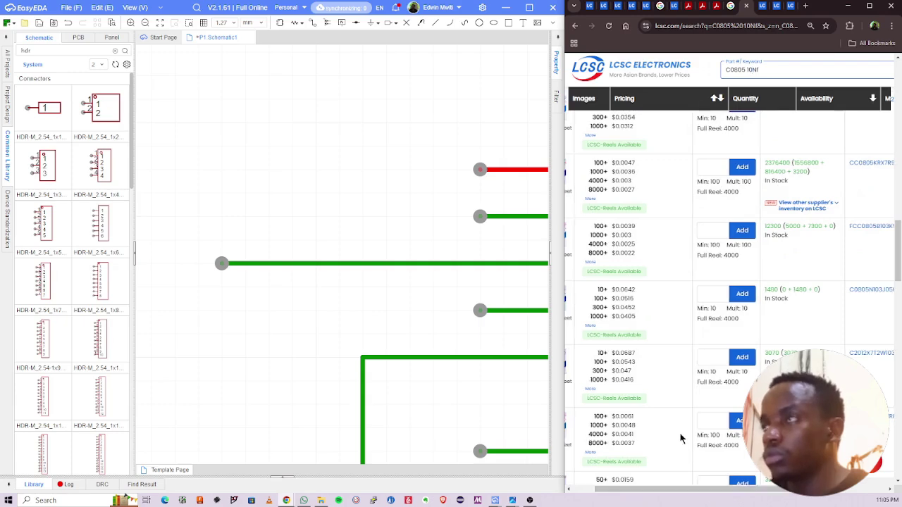
scroll(681, 438, up, 3)
scroll(680, 438, down, 2)
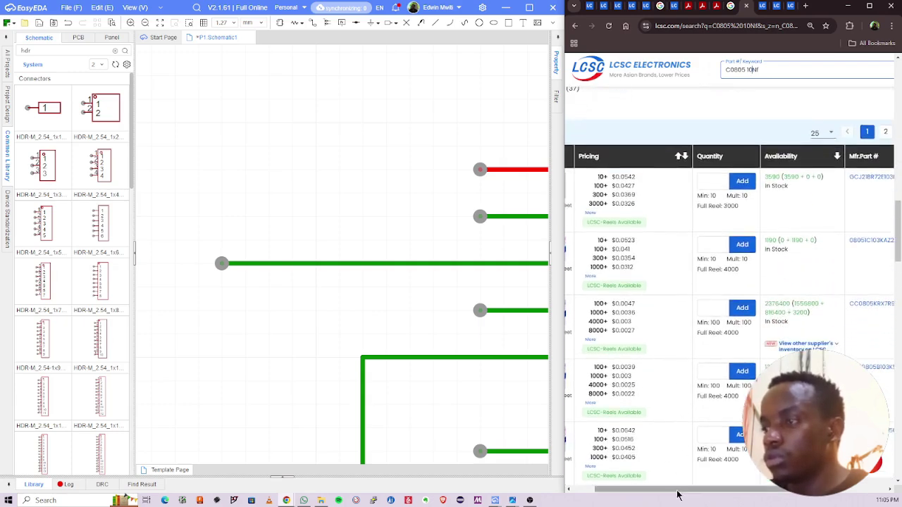
drag(674, 489, 765, 491)
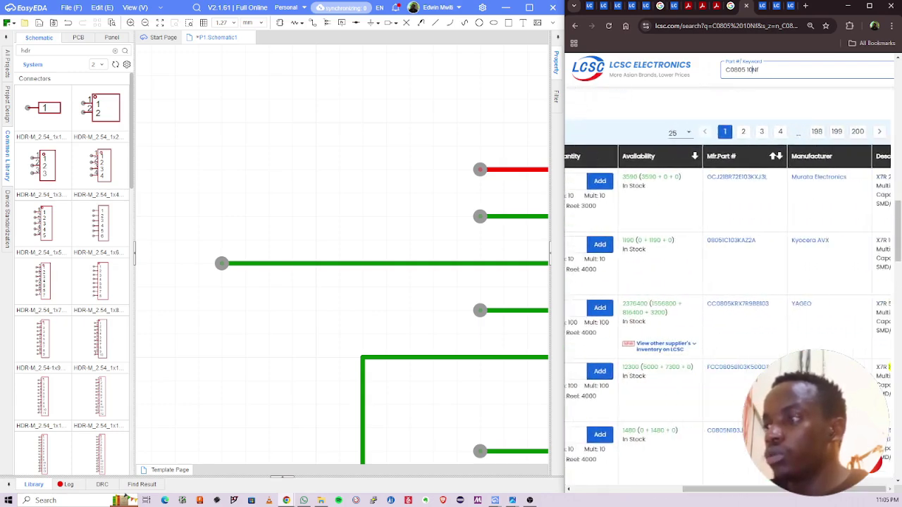
scroll(754, 315, right, 3)
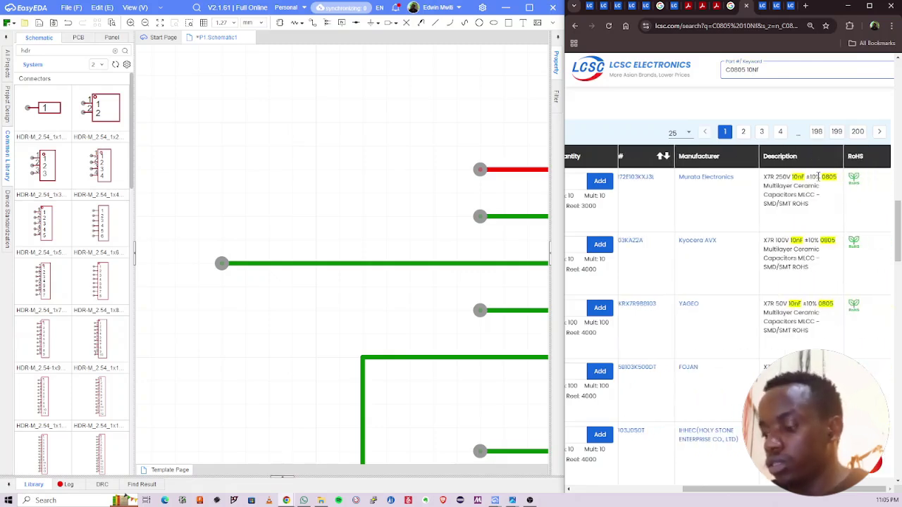
scroll(819, 177, right, 5)
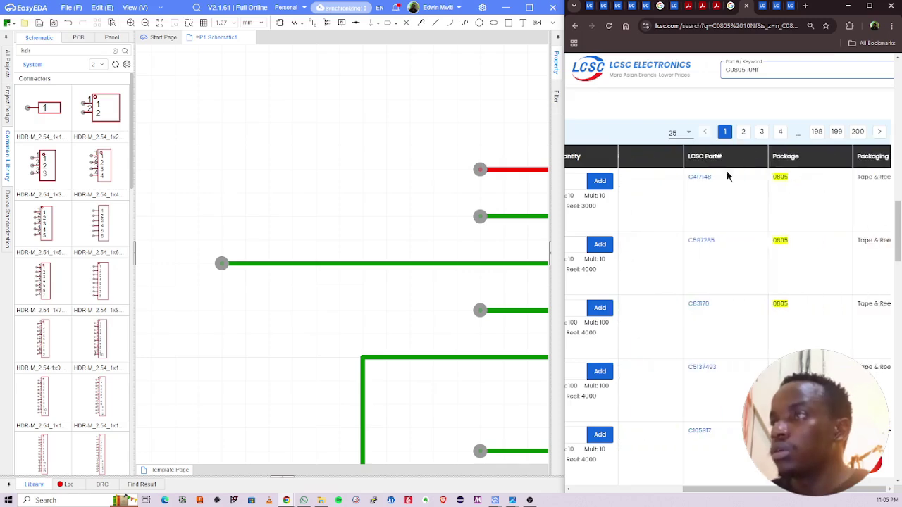
drag(729, 176, 688, 185)
Step: Find C417148 in the schematic editor's device library and place the 10nF capacitor vertically below the free end of the VLOGIC wire
click(424, 174)
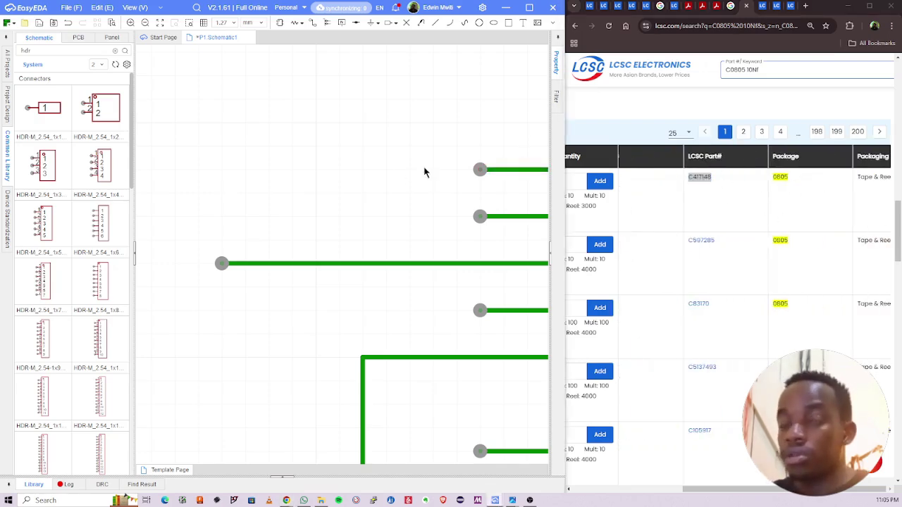
scroll(396, 174, down, 5)
right_drag(451, 186, 344, 201)
key(shift+f)
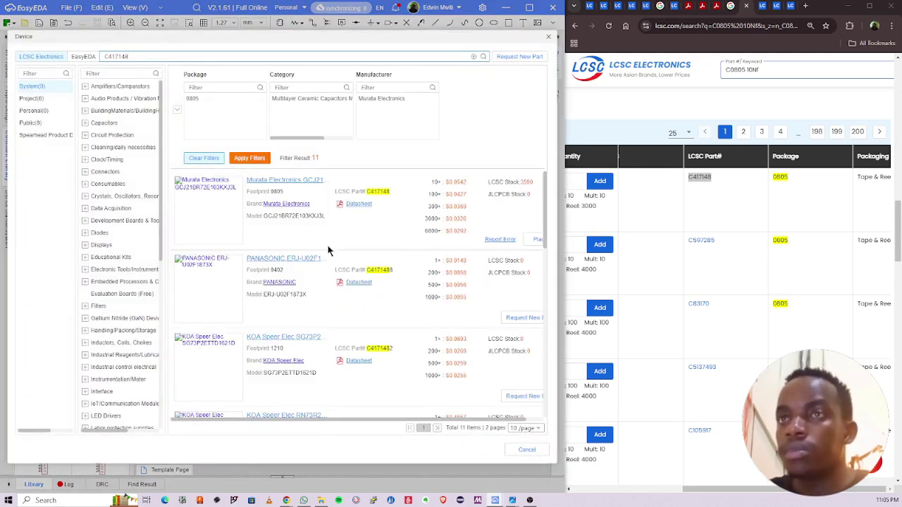
click(538, 241)
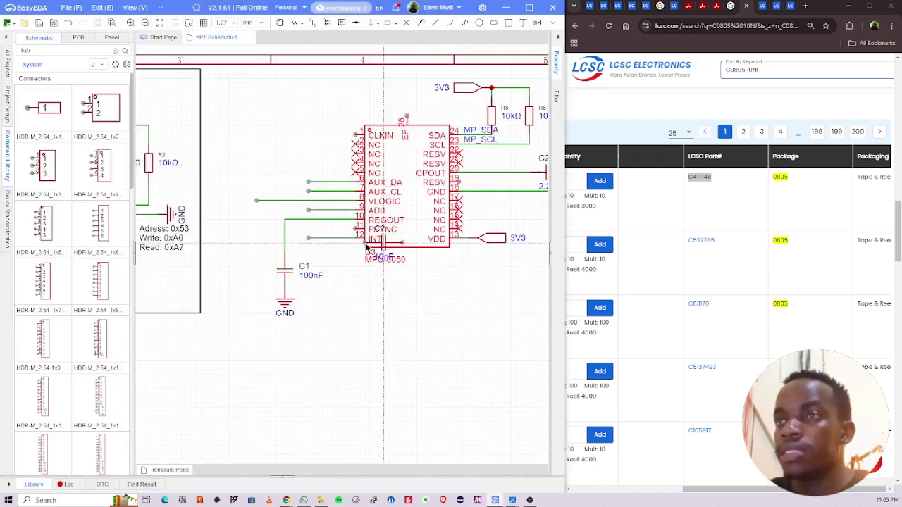
scroll(373, 198, up, 3)
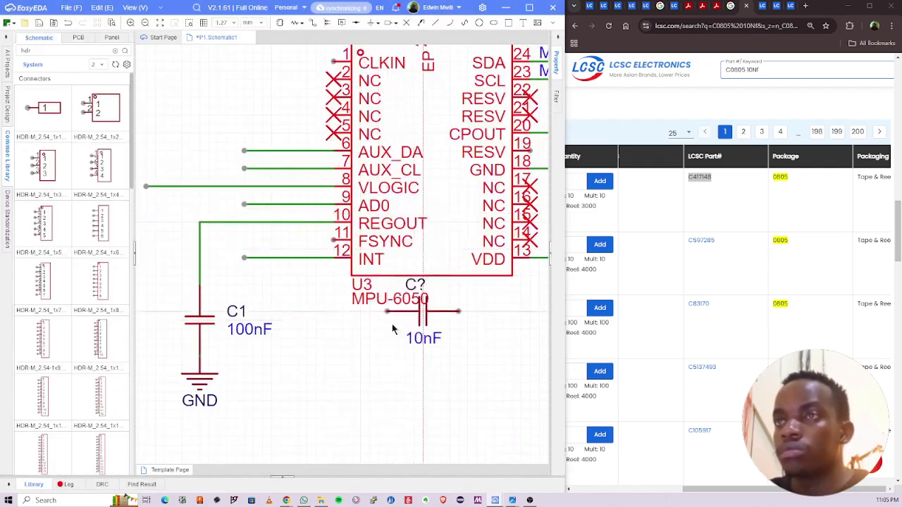
scroll(391, 324, down, 3)
key(space)
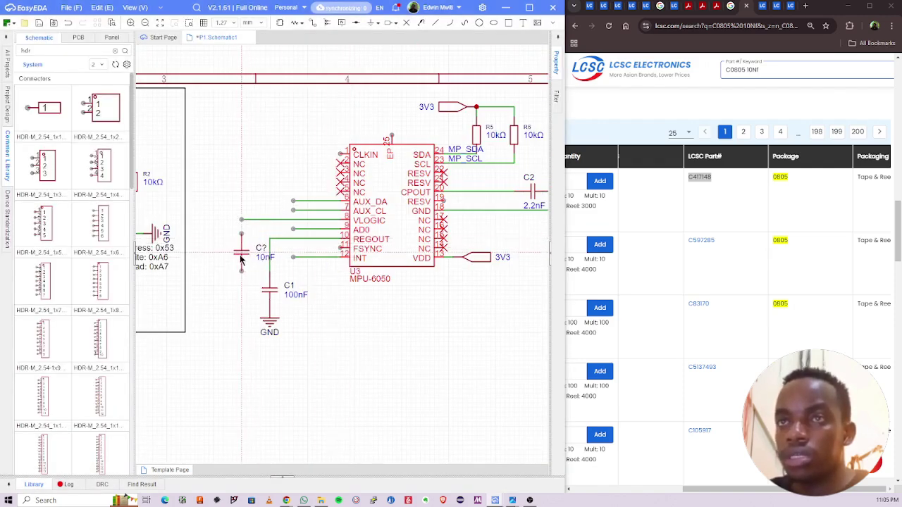
click(245, 251)
key(Escape)
Step: Wire the free end of the VLOGIC (pin 8) line down to the upper pin of the 10nF capacitor C3
scroll(246, 197, up, 3)
click(238, 242)
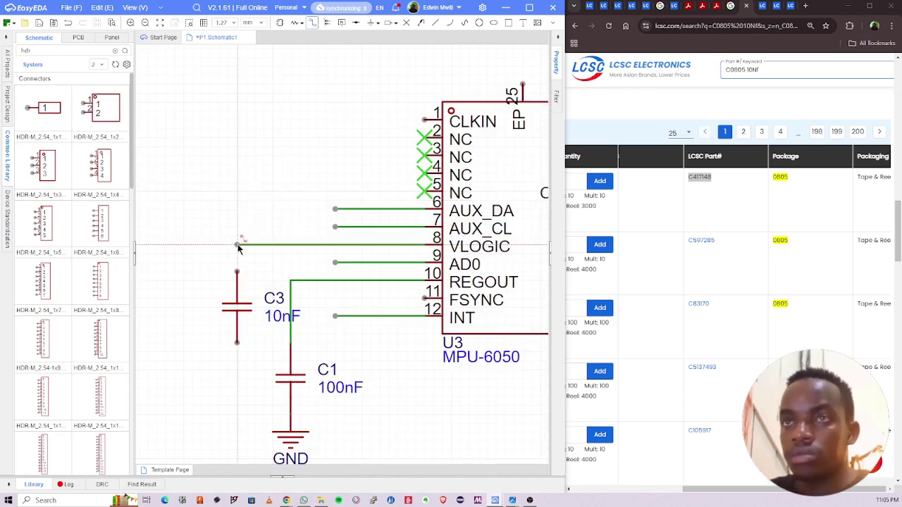
click(238, 268)
scroll(256, 265, down, 2)
key(Escape)
Step: Lower the GND symbol under C1, wire C3's lower pin to the line between C1 and GND, and save the schematic
right_drag(271, 291, 279, 244)
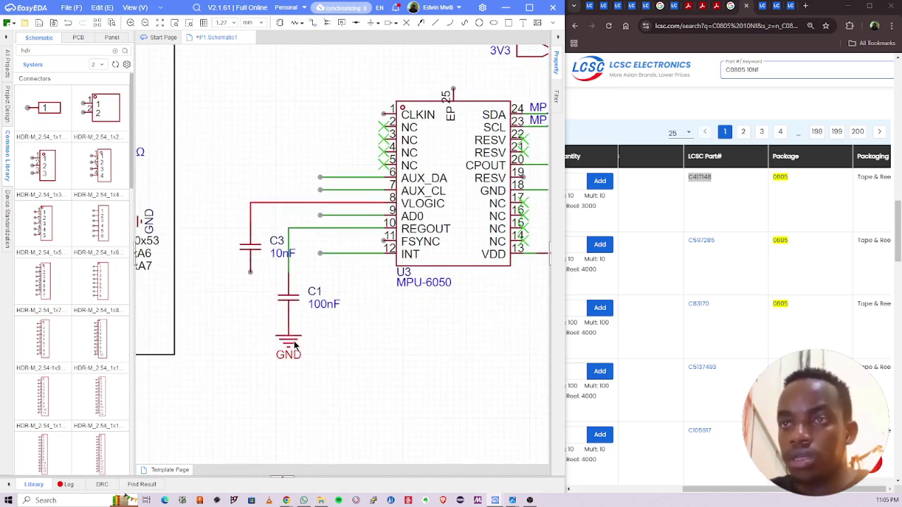
drag(291, 339, 291, 352)
click(250, 272)
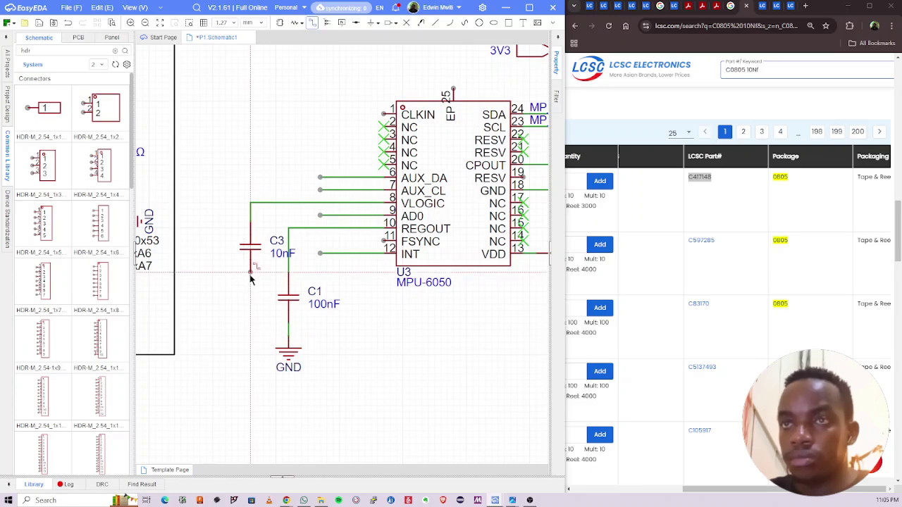
click(288, 329)
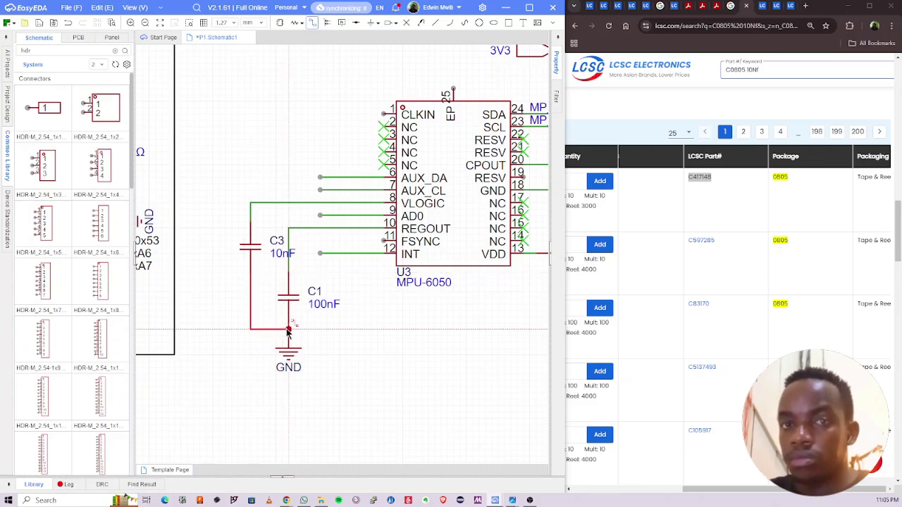
key(Escape)
key(ctrl+s)
scroll(236, 265, down, 5)
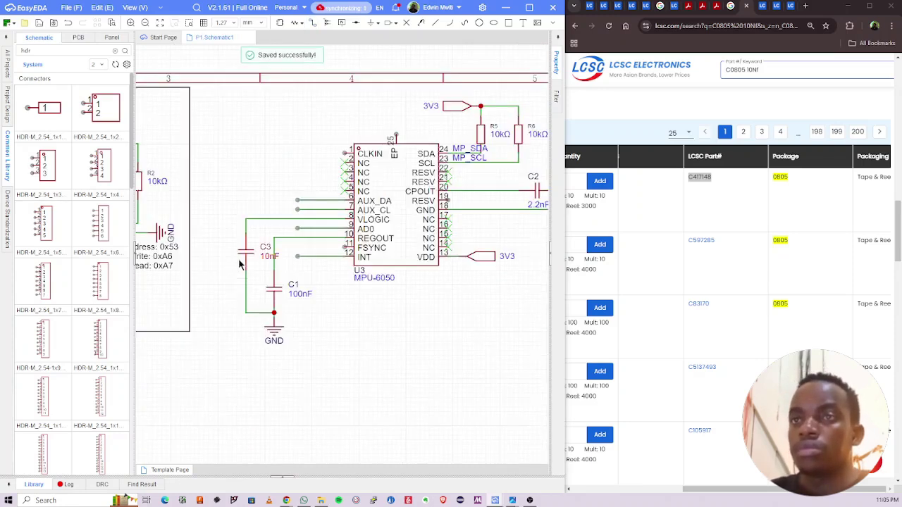
scroll(486, 134, up, 5)
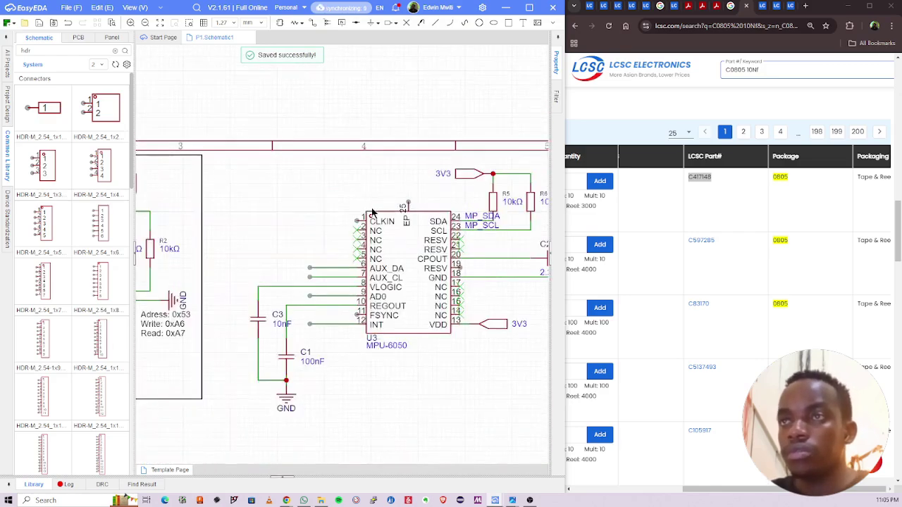
Step: Place net labels on the MPU-6050's AUX_DA, AUX_CL, AD0 and INT wires
scroll(362, 277, up, 2)
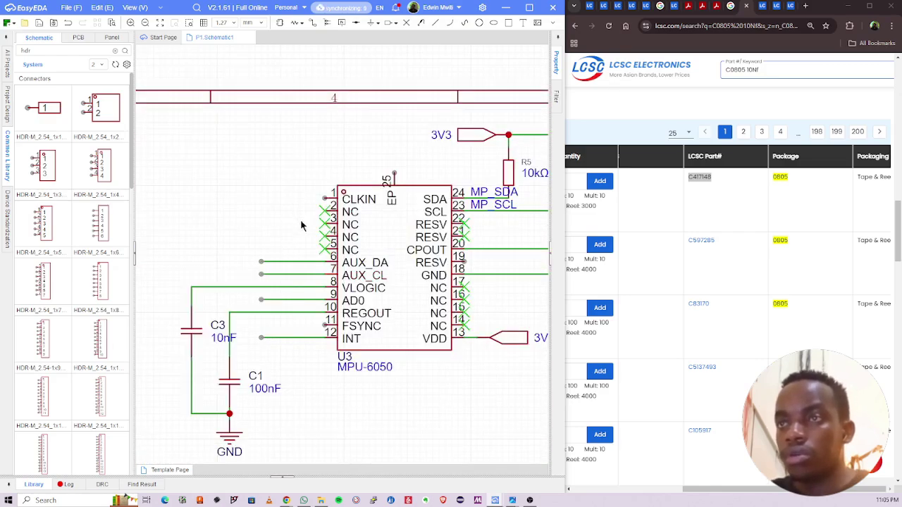
scroll(275, 209, up, 2)
key(n)
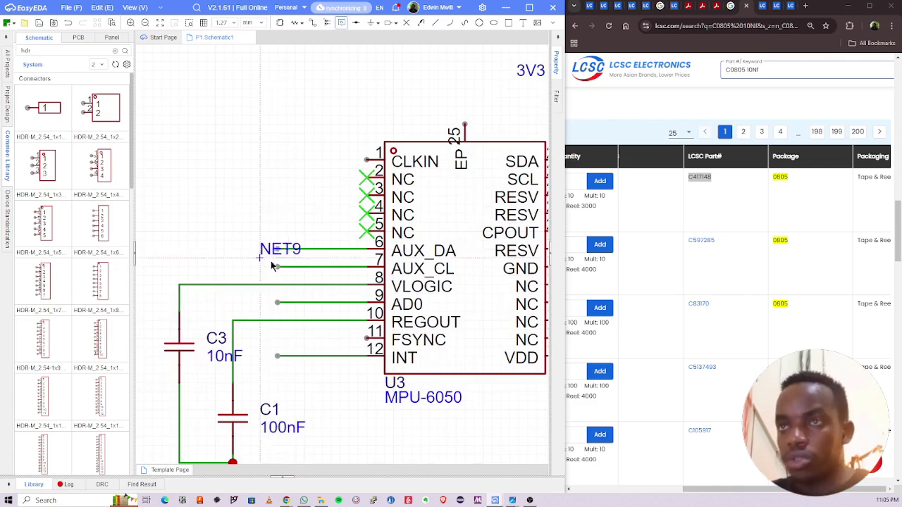
click(279, 250)
click(279, 267)
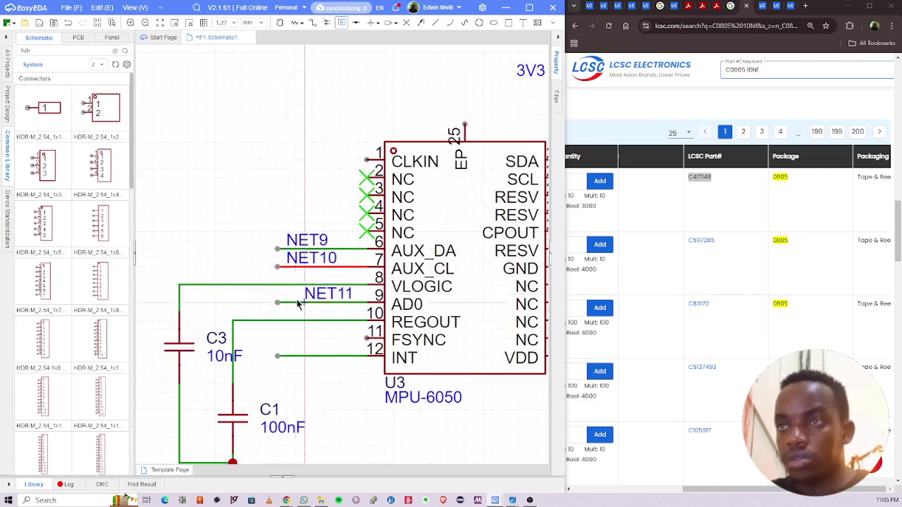
click(282, 302)
click(282, 356)
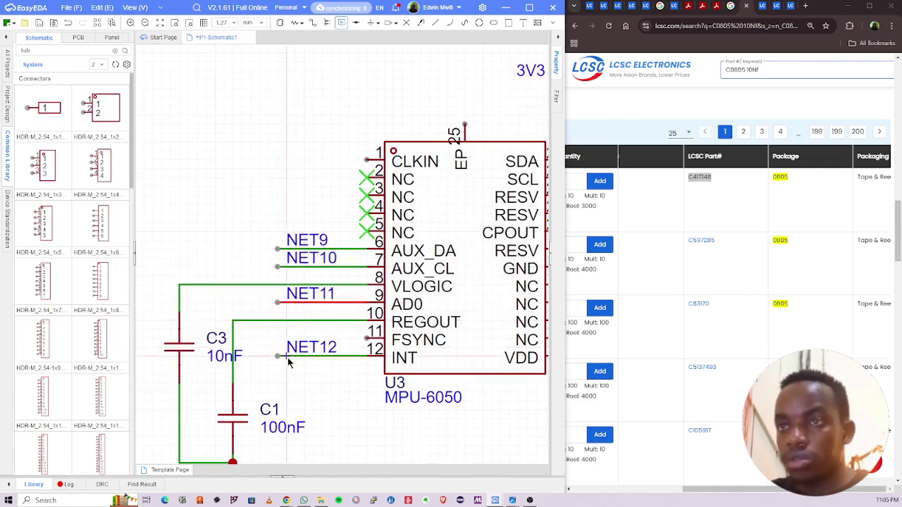
key(Escape)
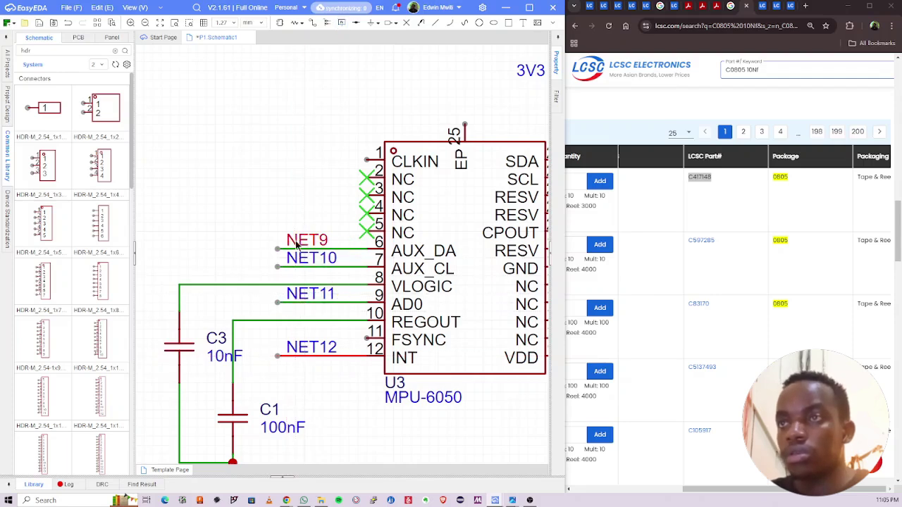
Step: Consult the MPU-6050 datasheet's typical operating circuit and rename the net label on the AUX_CL (pin 7) wire to MP_AUX_DA
click(771, 6)
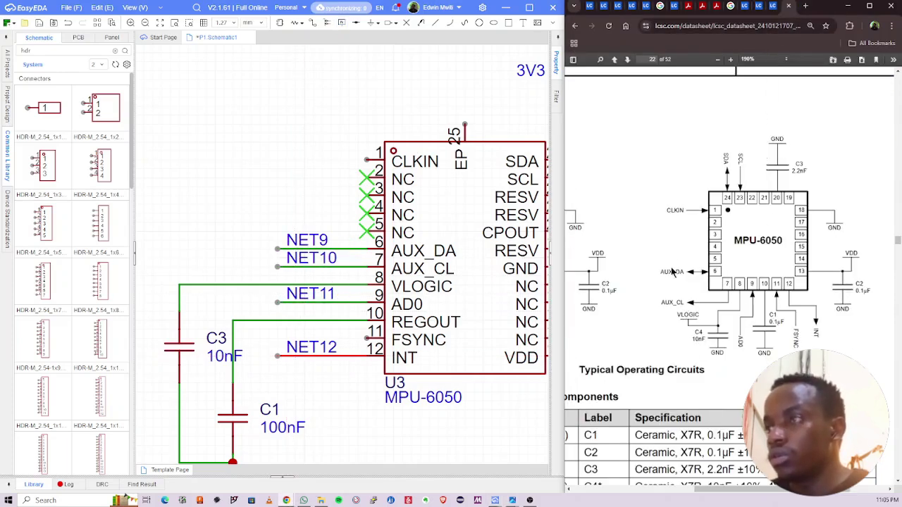
double_click(323, 260)
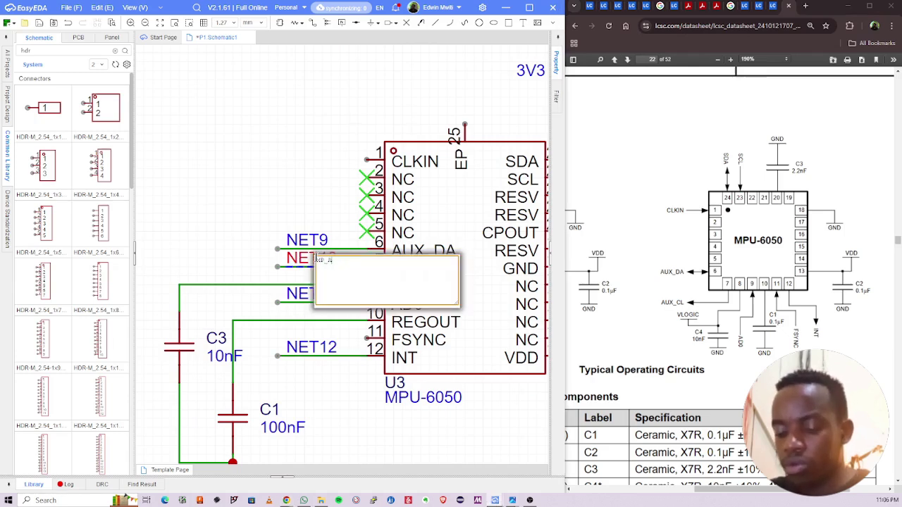
key(Return)
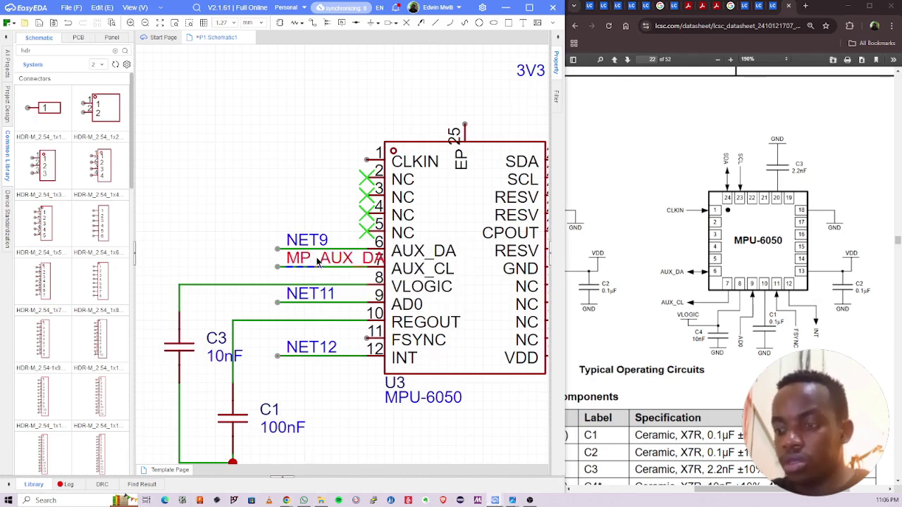
Step: Extend the AUX_CL, AD0, INT and AUX_DA wires leftward to a common length and shift the MP_AUX_DA label left along its wire
drag(316, 257, 251, 266)
click(250, 252)
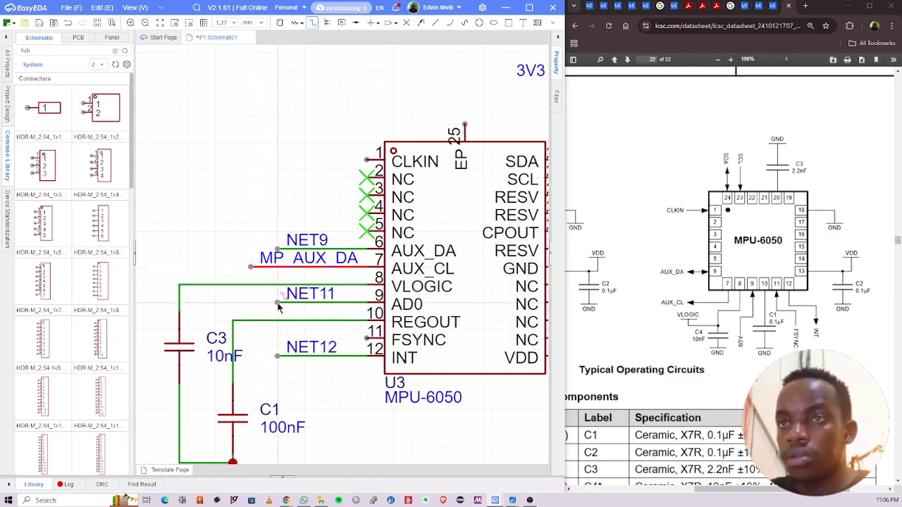
drag(276, 304, 252, 303)
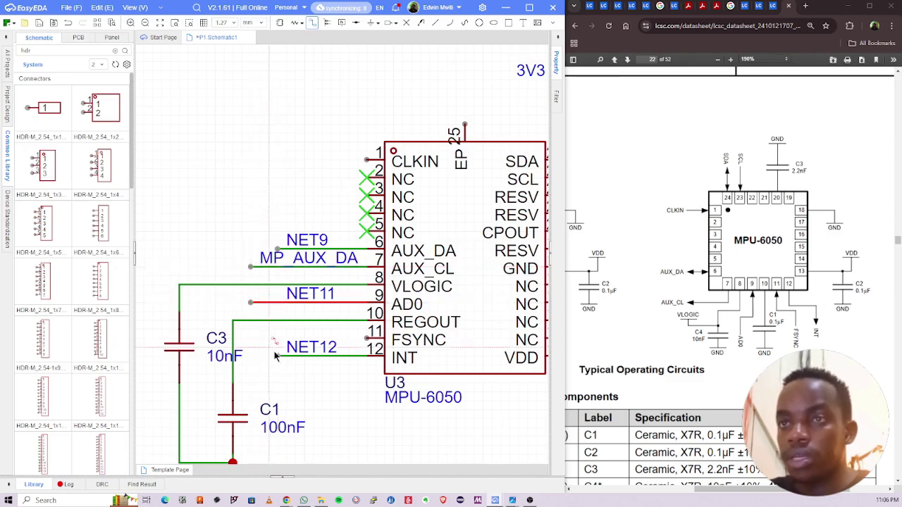
drag(277, 356, 252, 355)
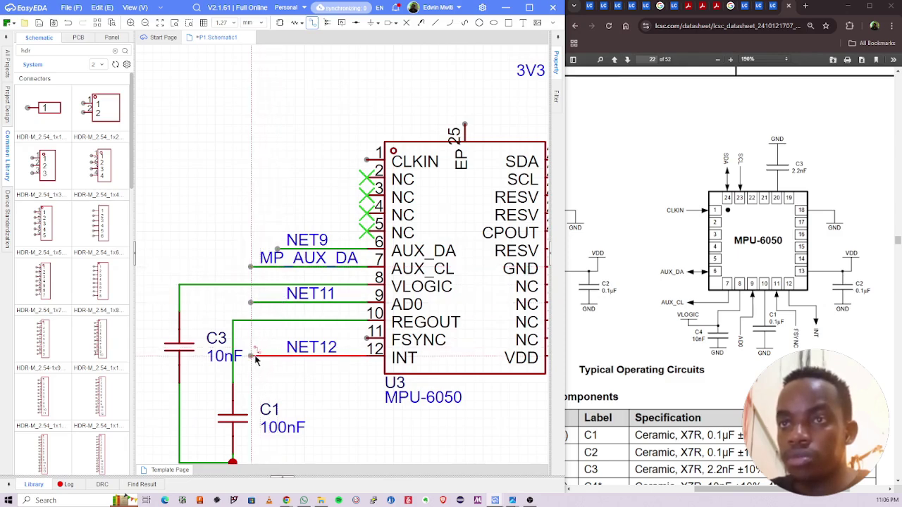
drag(276, 251, 252, 250)
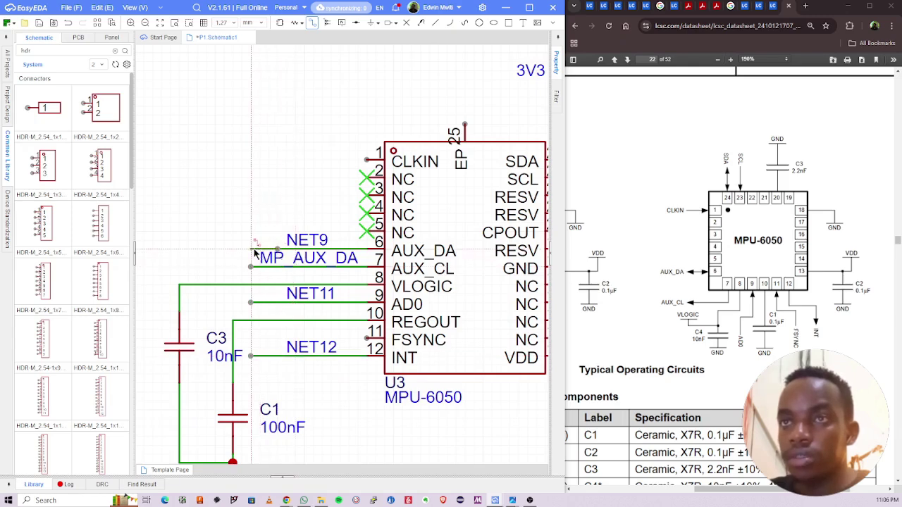
Step: Replace the net label on the AUX_DA (pin 6) wire with a copy of the MP_AUX_DA label
click(306, 258)
click(309, 241)
key(Delete)
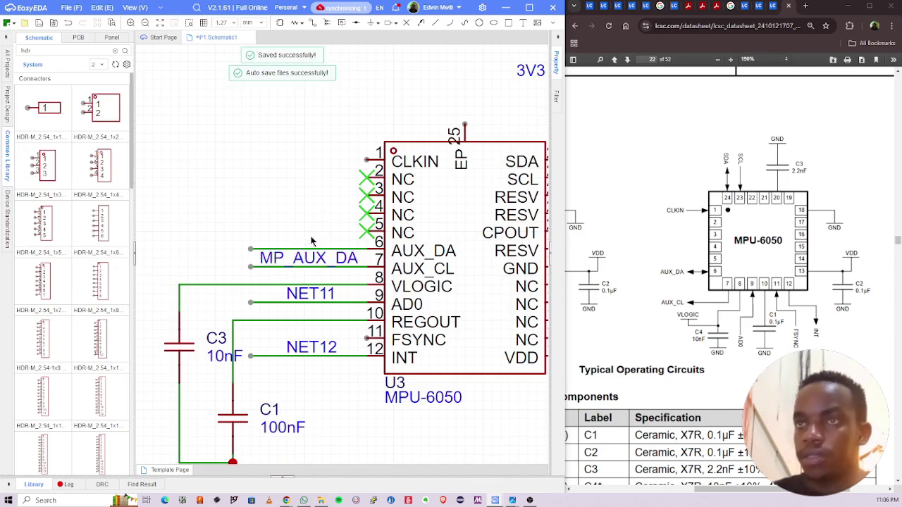
key(ctrl+c)
key(ctrl+v)
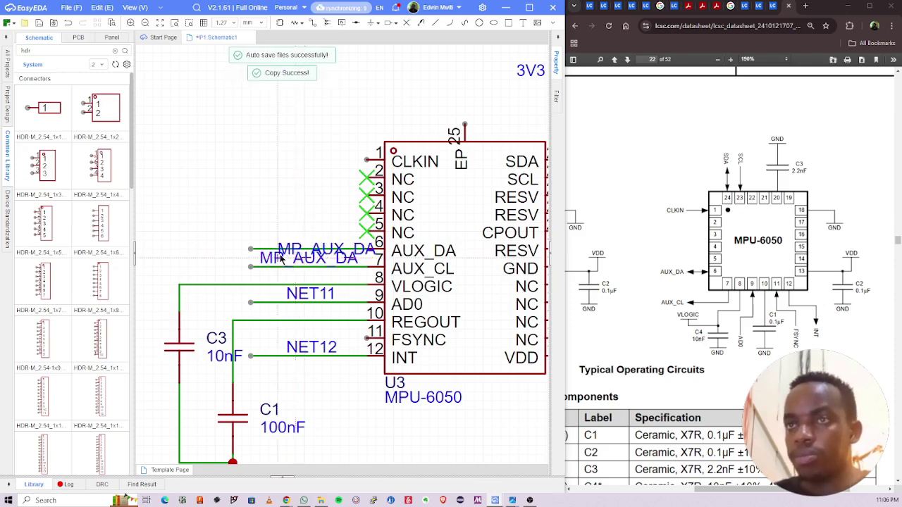
click(259, 249)
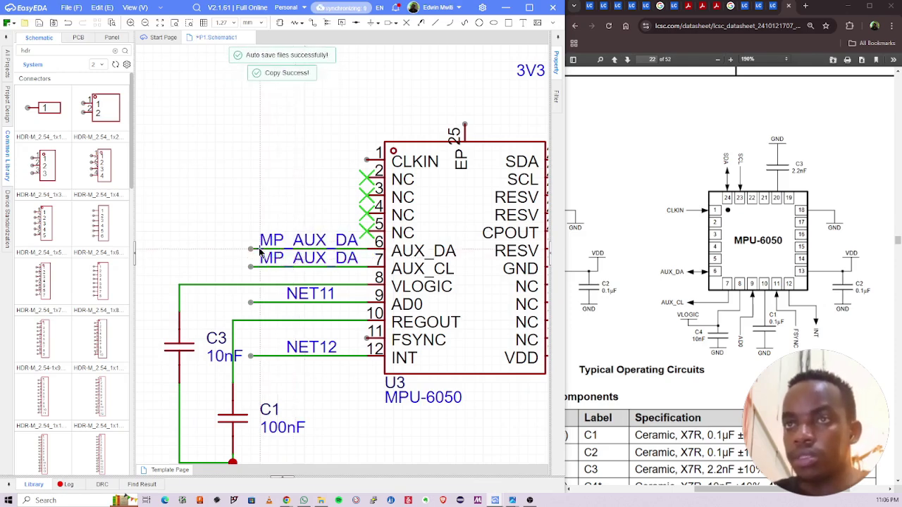
Step: Rename the net label on the AUX_CL (pin 7) wire to MP_AUX_CL
click(301, 260)
double_click(301, 262)
key(Right)
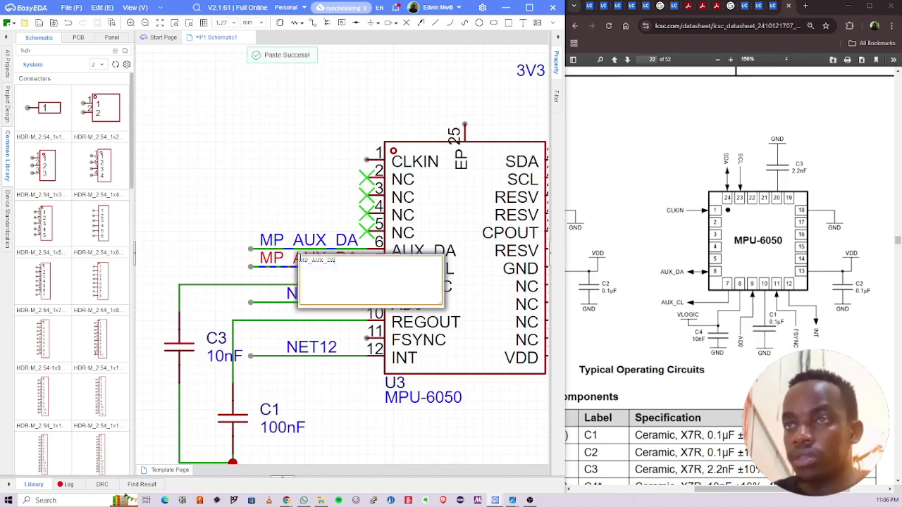
key(BackSpace)
key(BackSpace)
text(cl)
key(Return)
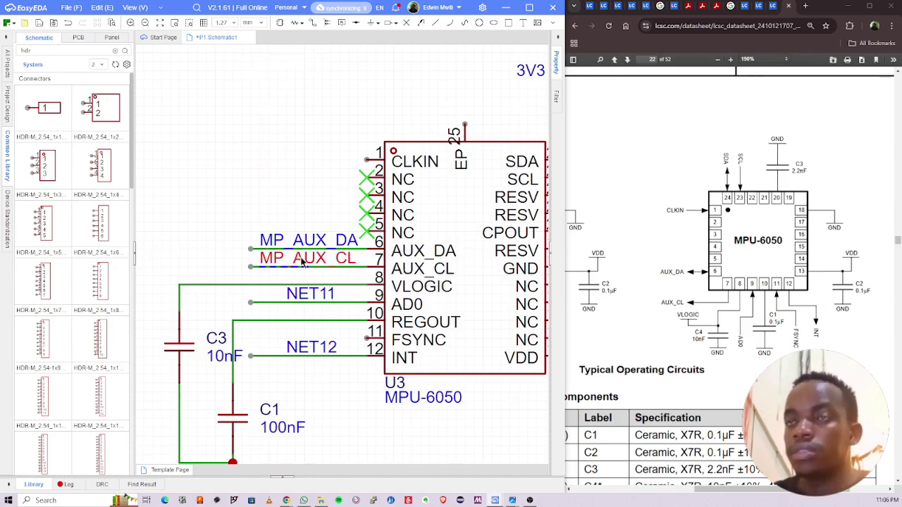
Step: Rename the net label on the AD0 (pin 9) wire to MP_AD0 and shift it left along its wire
key(ctrl+s)
scroll(323, 211, down, 2)
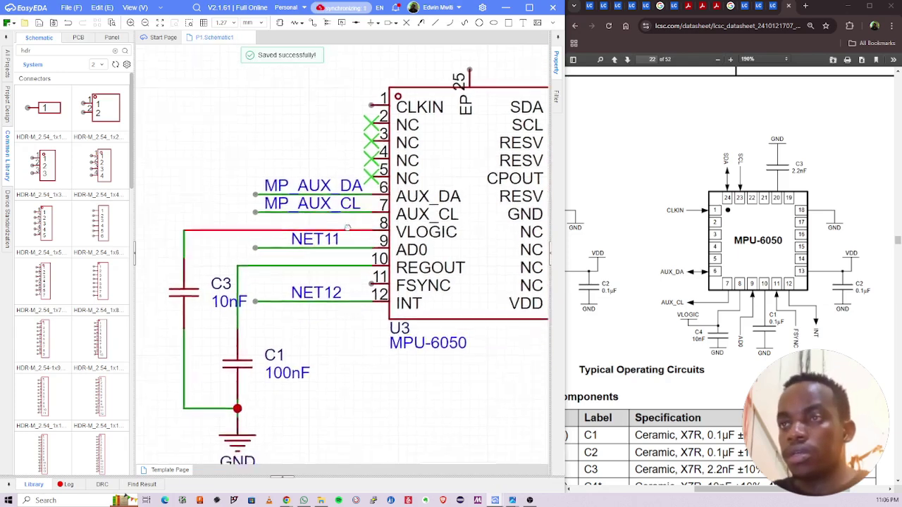
double_click(320, 240)
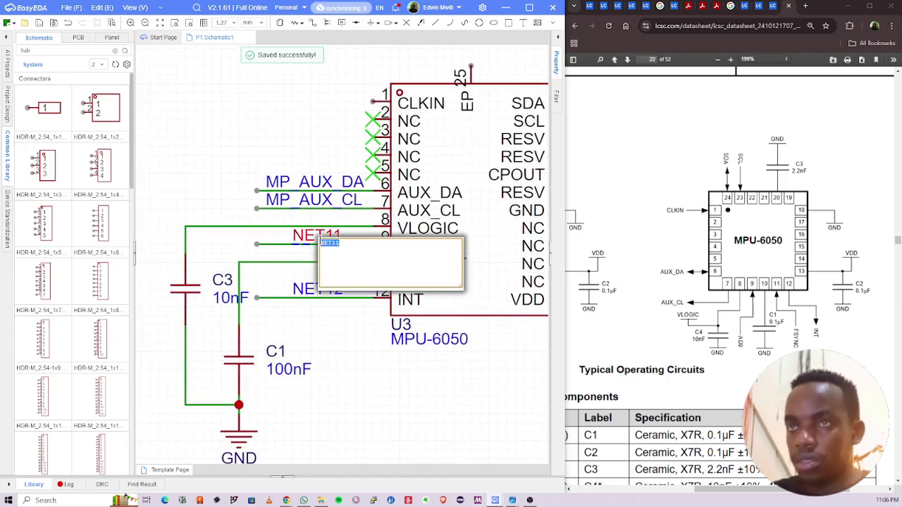
text(mp)
text(MP)
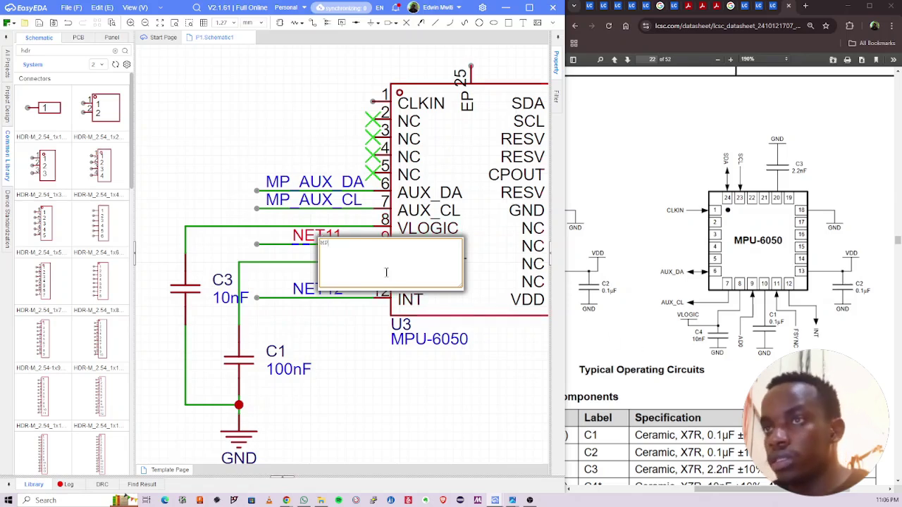
key(Return)
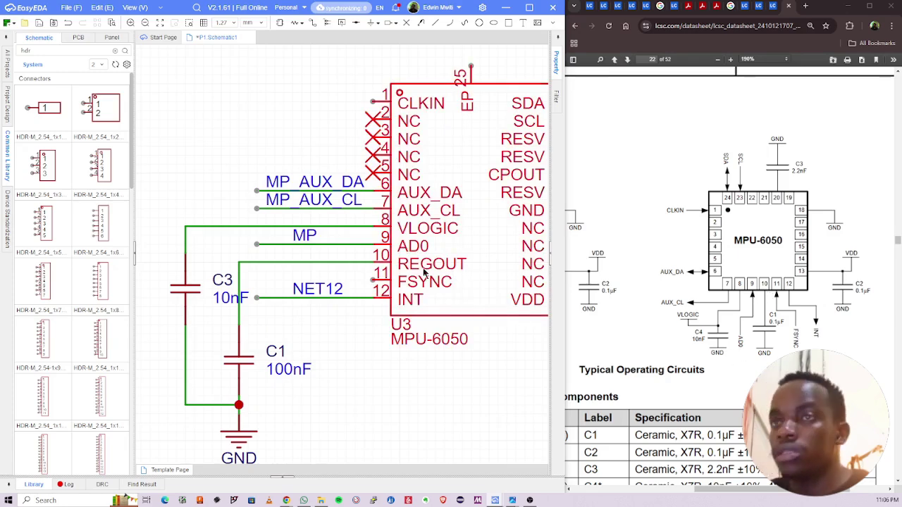
double_click(310, 239)
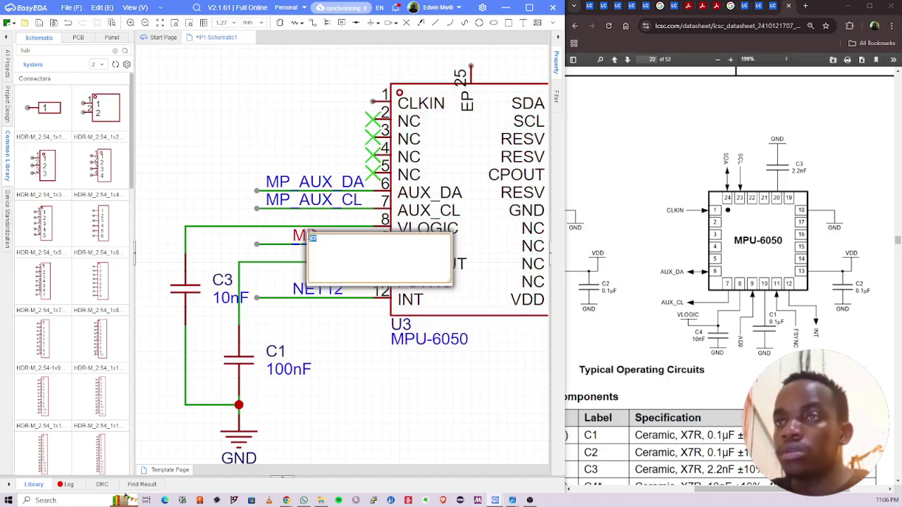
key(BackSpace)
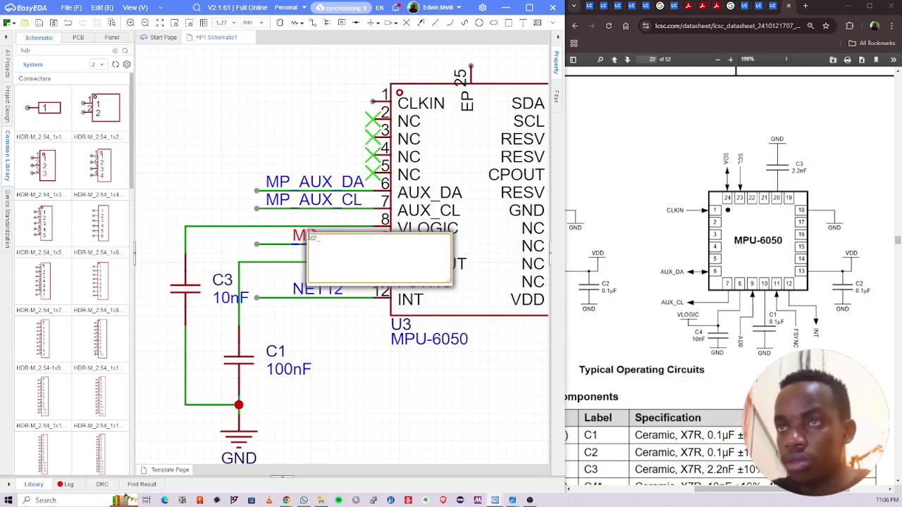
text(AD0)
key(Return)
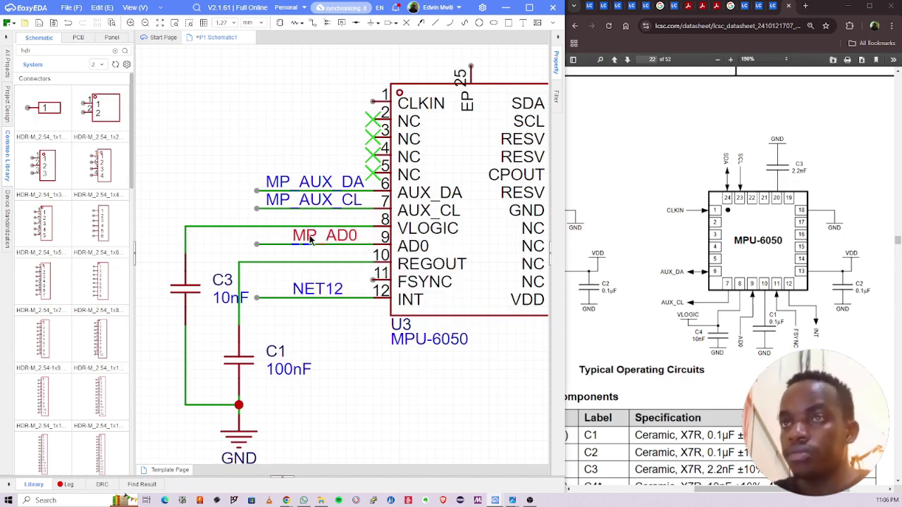
drag(310, 238, 283, 240)
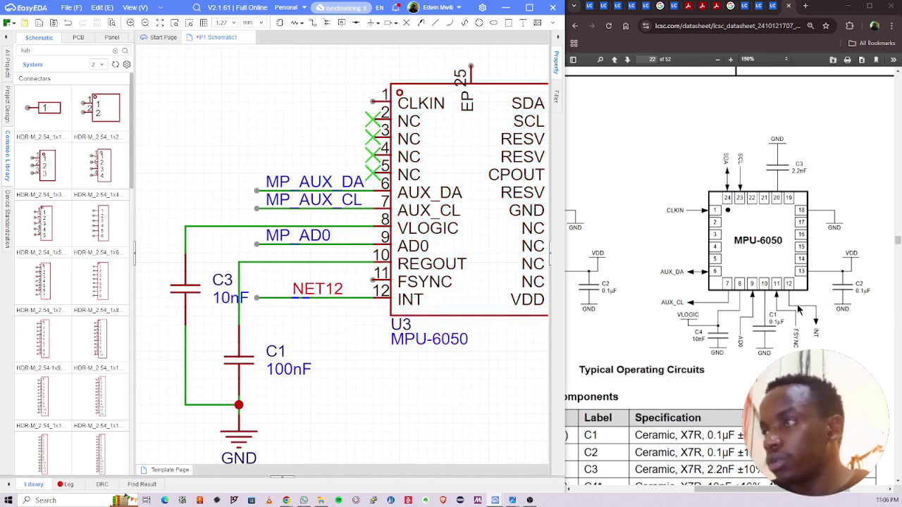
Step: Replace the net label on the INT (pin 12) wire with a copy of the MP_AUX_DA label
drag(324, 290, 277, 294)
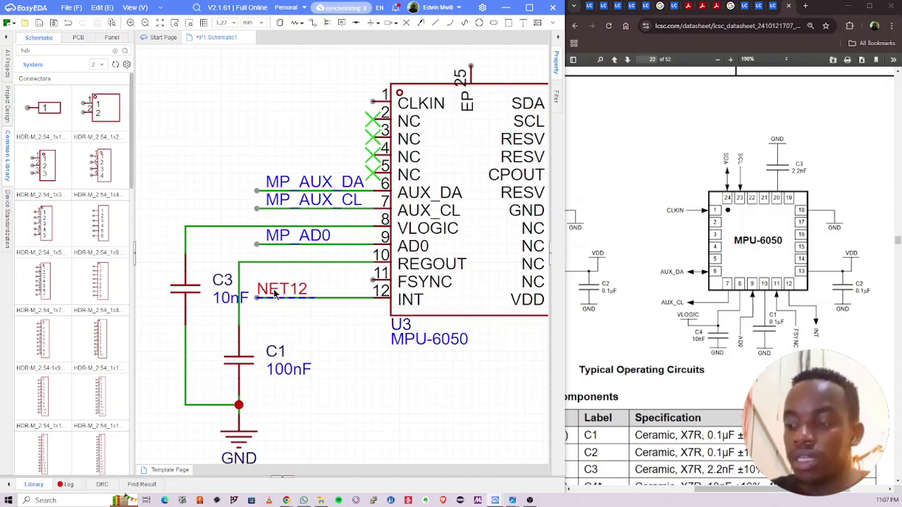
key(Delete)
key(ctrl+v)
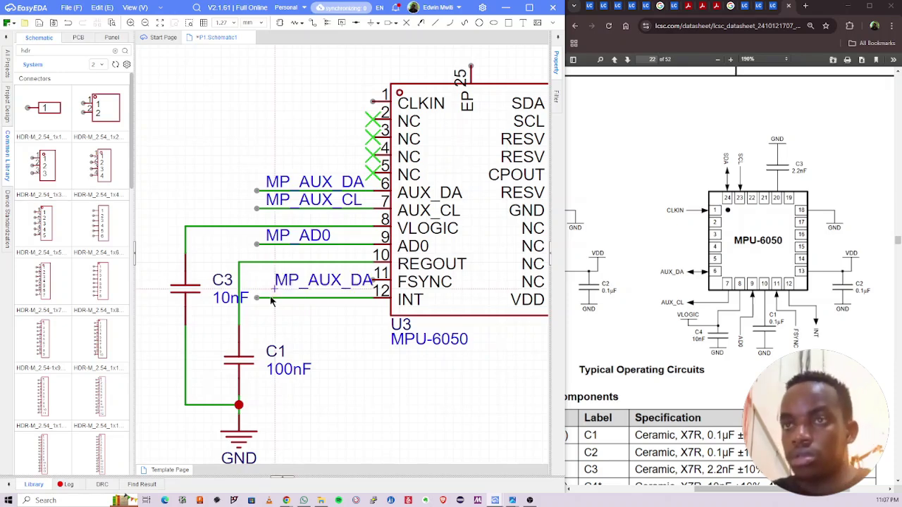
click(262, 300)
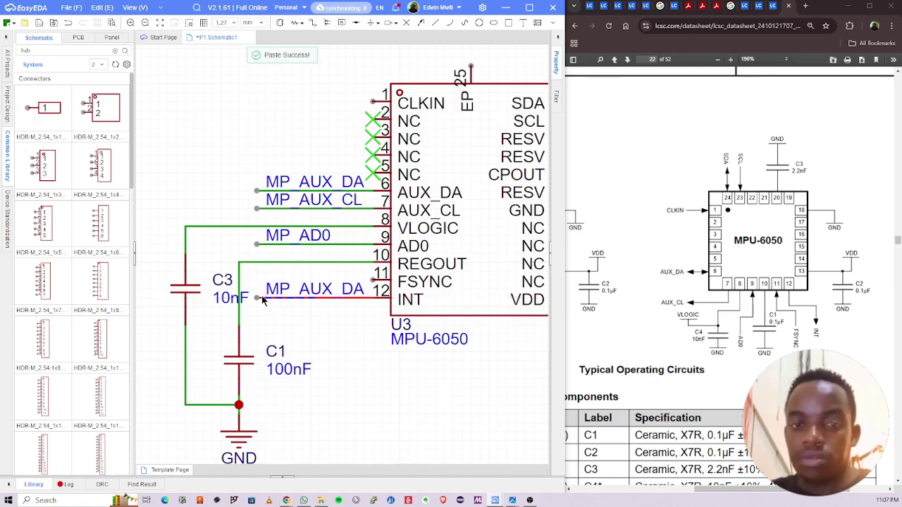
Step: Rename the net label on the INT (pin 12) wire to MP_INT and save the schematic
double_click(289, 287)
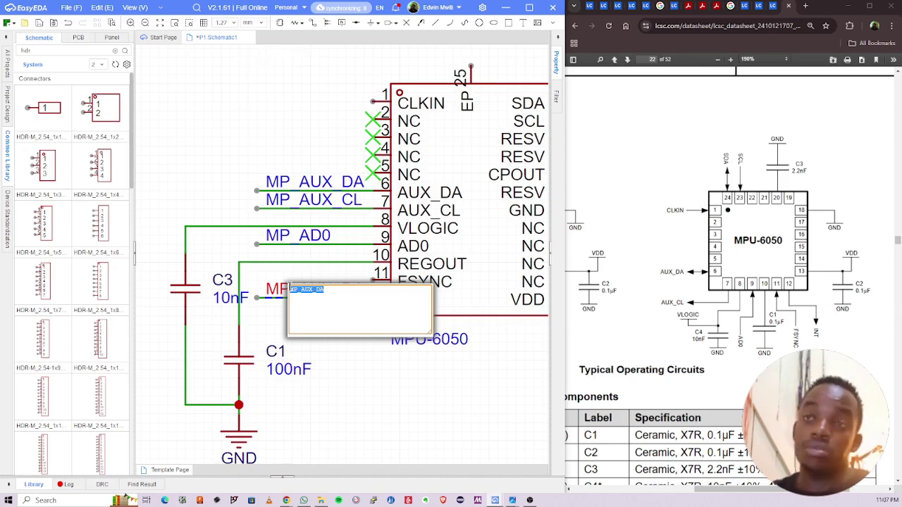
key(BackSpace)
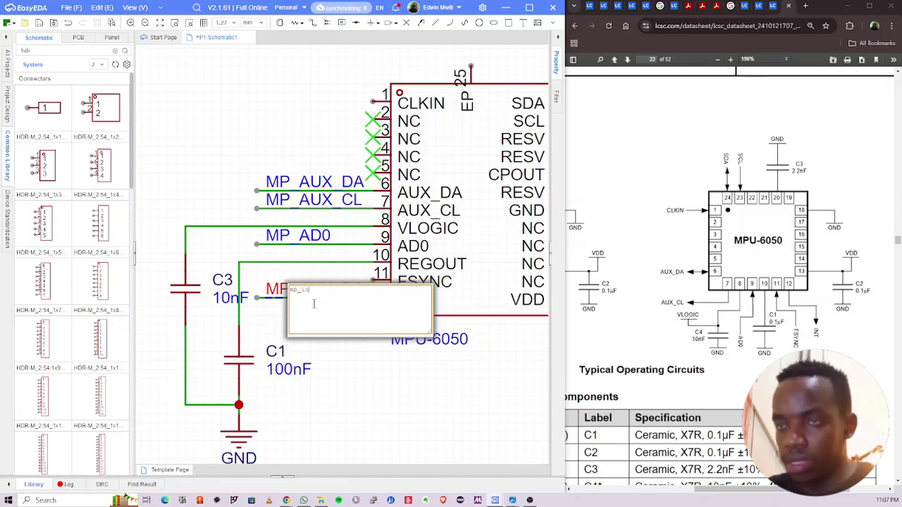
key(Return)
scroll(313, 324, down, 2)
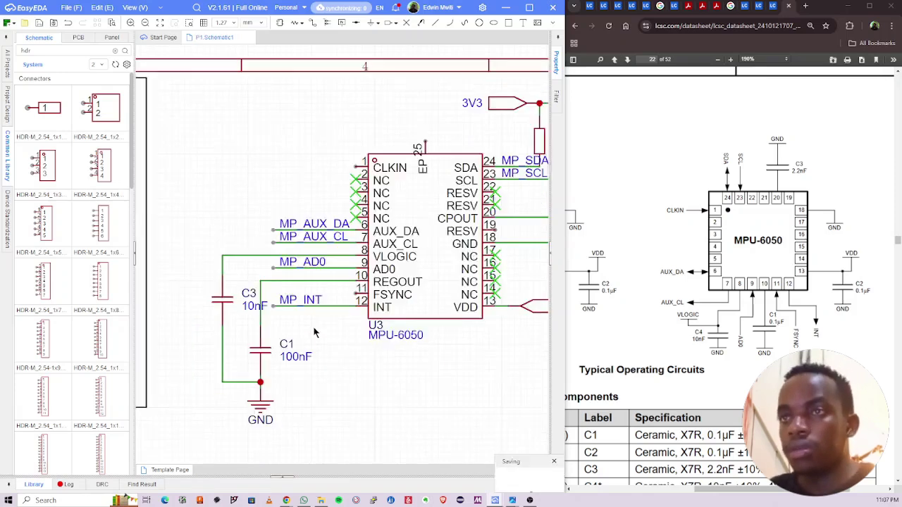
scroll(314, 332, down, 2)
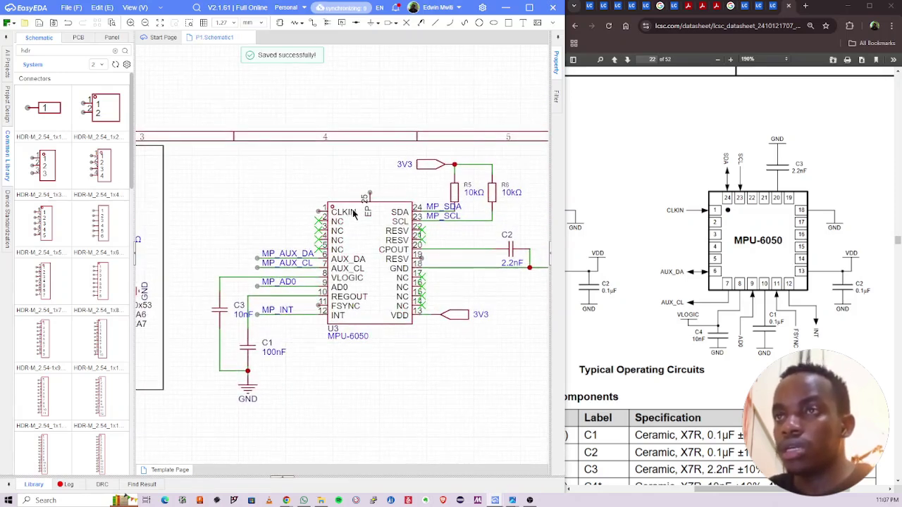
Step: Draw a wire leftward from the CLKIN pin (pin 1), ending level with the other signal wires
scroll(689, 215, up, 1)
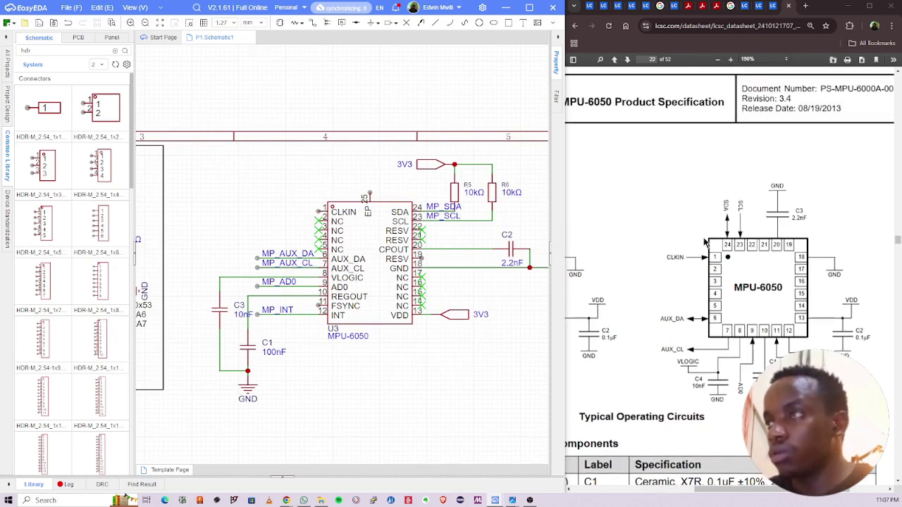
scroll(292, 210, up, 1)
key(w)
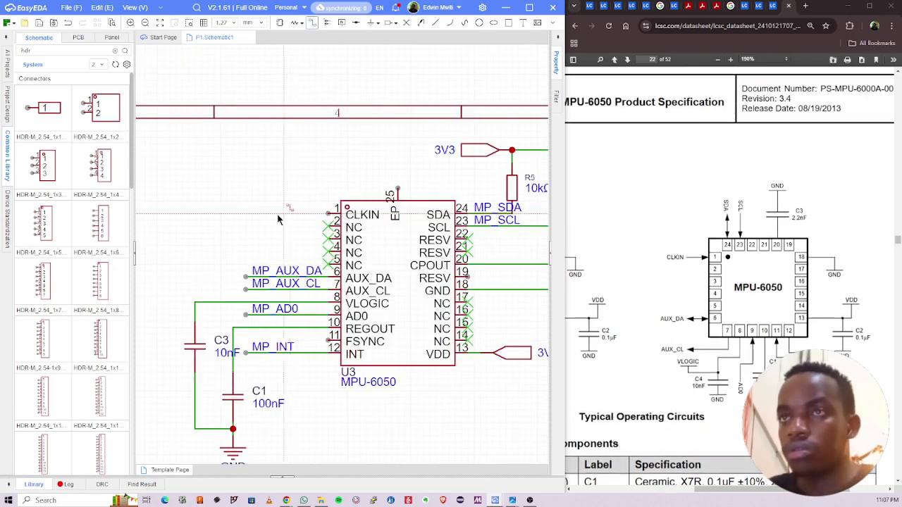
click(328, 215)
key(Escape)
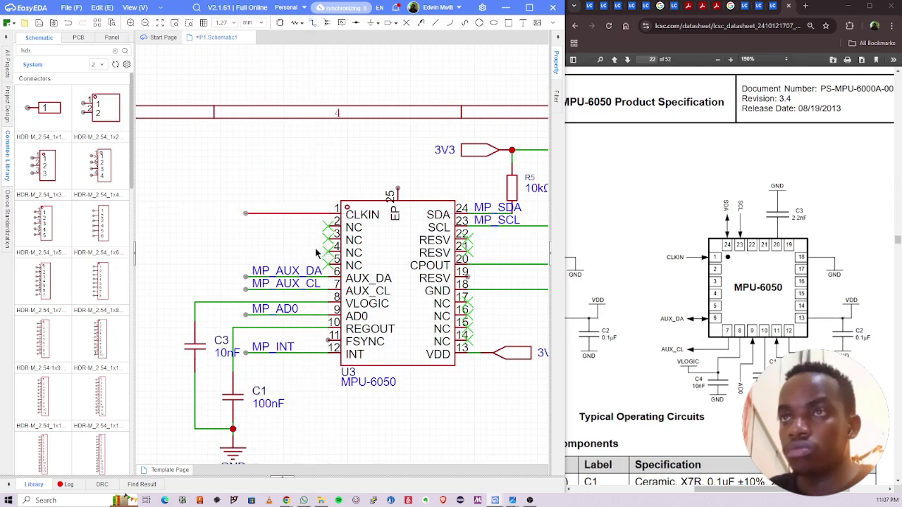
Step: Place a copy of the MP_AUX_DA net label on the CLKIN wire, rename it CLK_IN and save
click(278, 276)
key(ctrl+c)
key(ctrl+v)
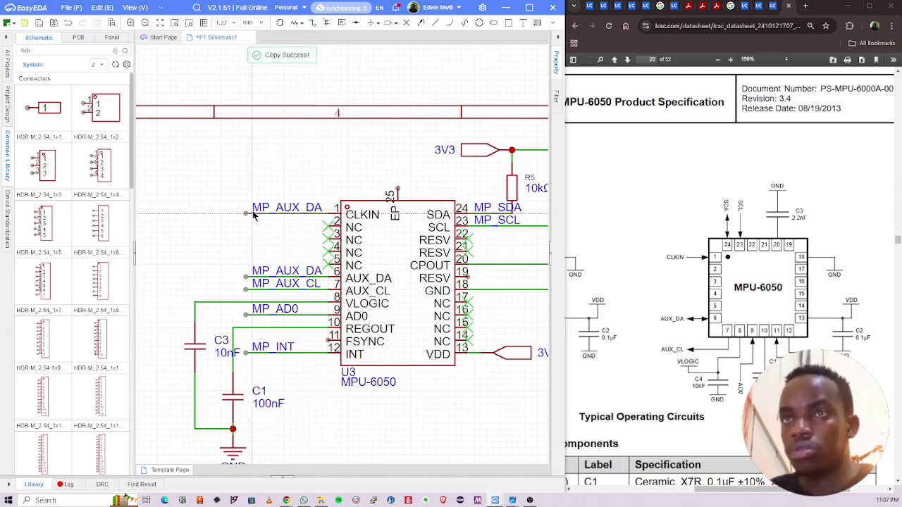
click(265, 211)
double_click(265, 211)
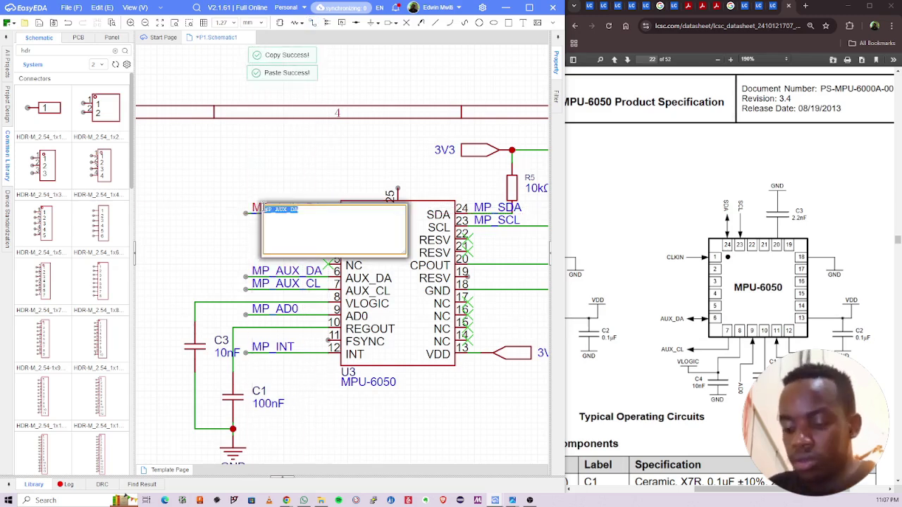
text(clk_in)
key(Return)
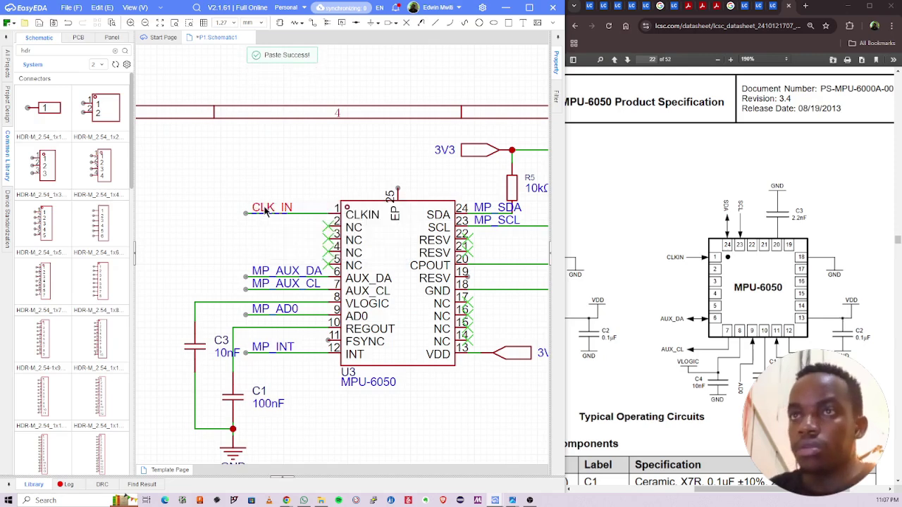
key(ctrl+s)
Step: Attach a copy of the GND symbol to the EP pin (pin 25), pointing upward, and save the schematic
right_drag(522, 227, 477, 228)
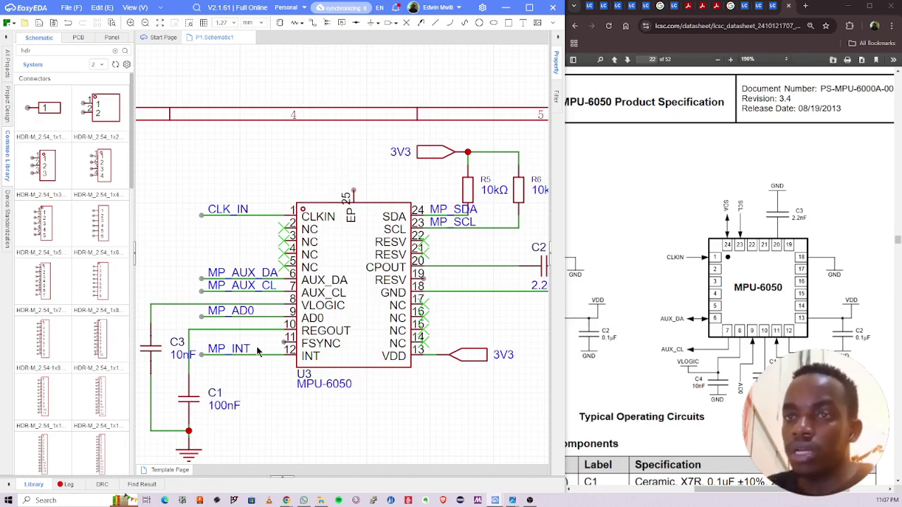
click(195, 456)
key(ctrl+c)
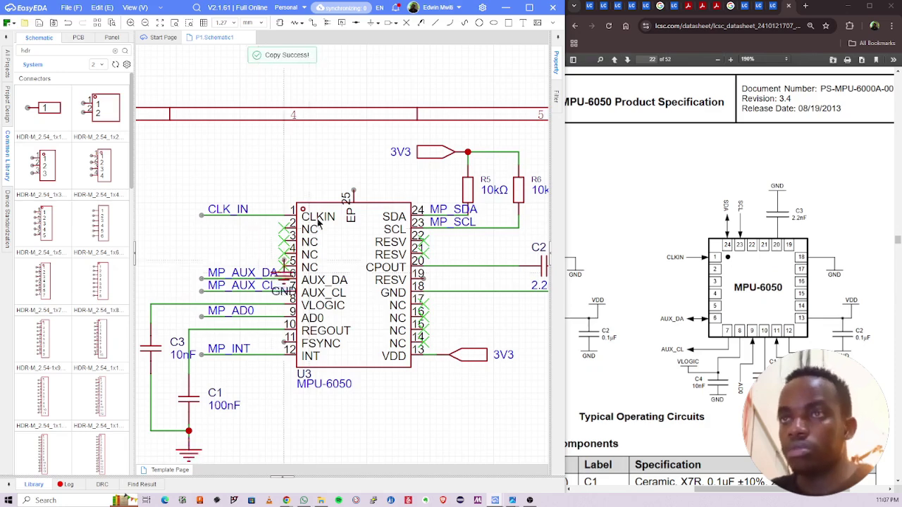
key(ctrl+v)
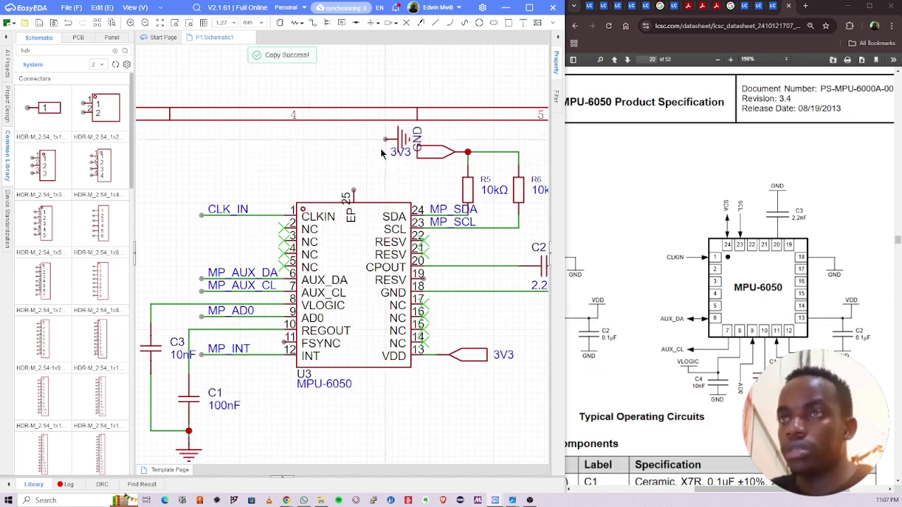
click(356, 196)
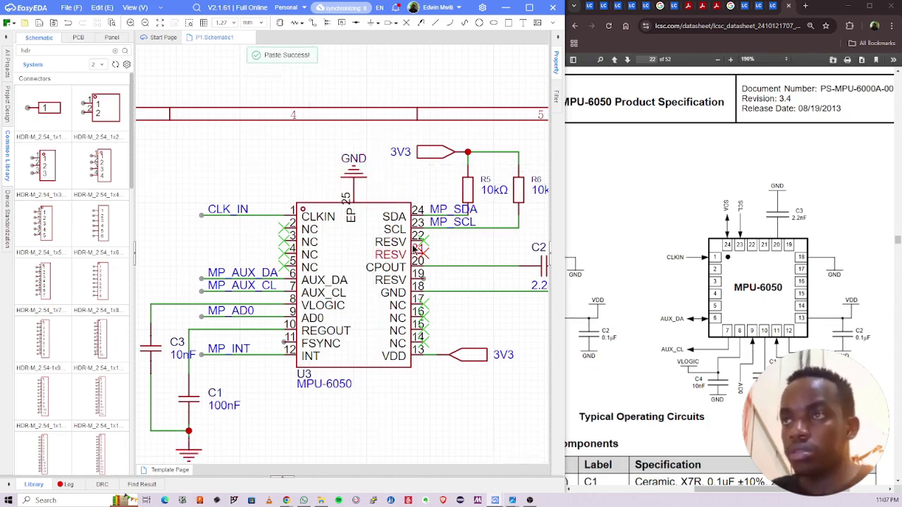
key(ctrl+s)
Step: Place a no-connect flag on the RESV pin (pin 19) and save the schematic
right_drag(412, 245, 331, 227)
right_drag(454, 317, 434, 301)
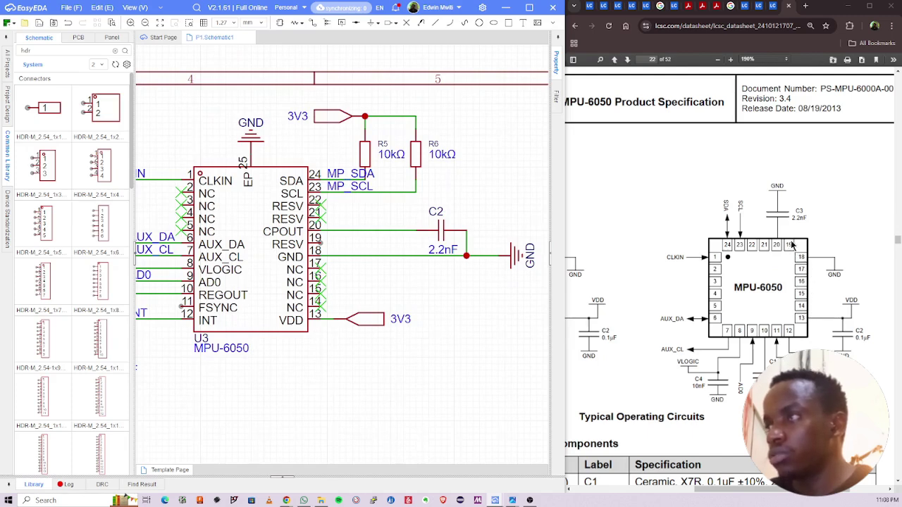
click(406, 23)
click(320, 245)
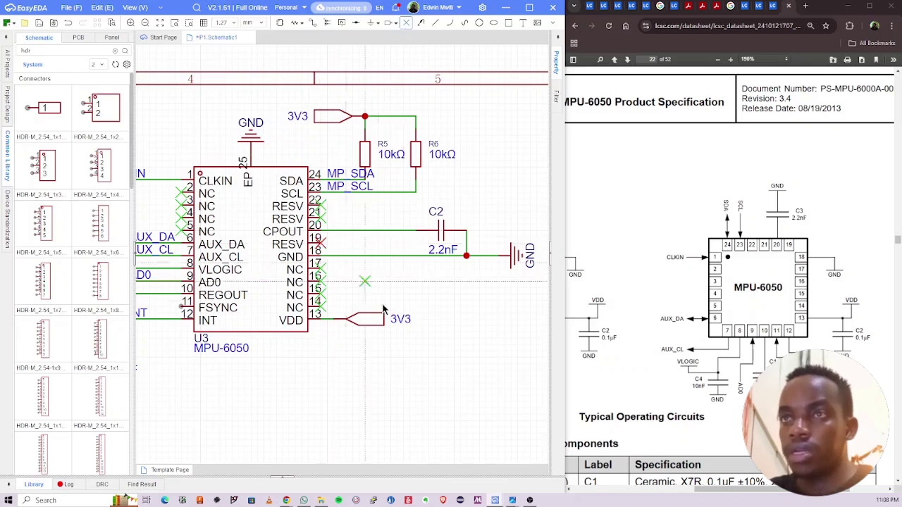
key(ctrl+s)
Step: Draw a rectangular frame around the MPU-6050 circuit, adjoining the neighbouring sensor's frame and matching its height
scroll(323, 280, down, 2)
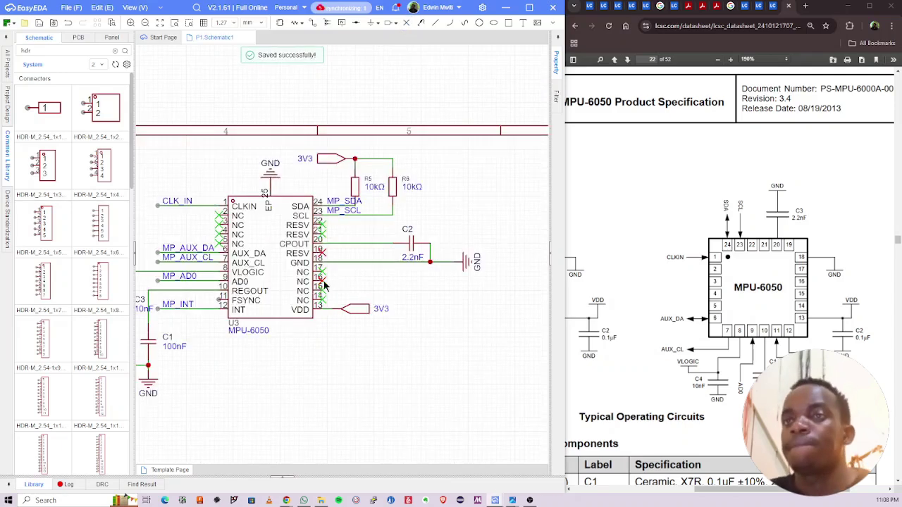
right_drag(298, 279, 350, 251)
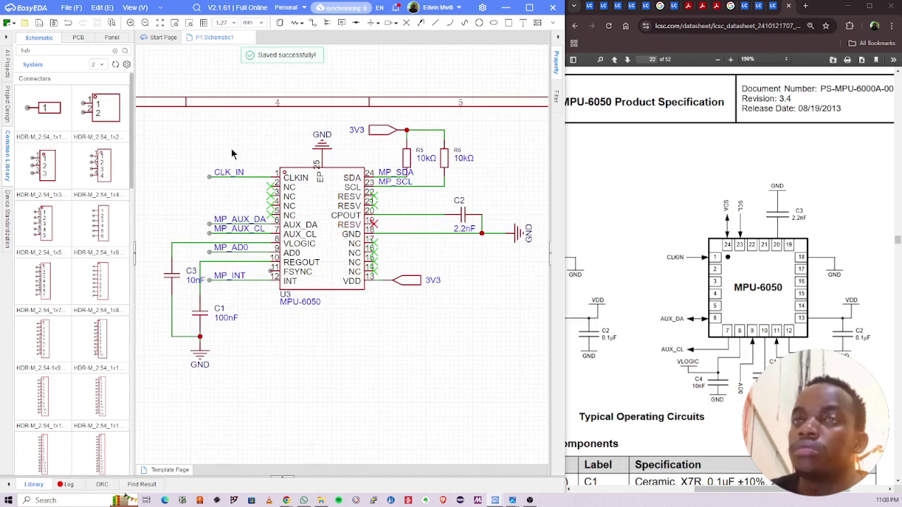
scroll(237, 131, down, 2)
right_drag(258, 136, 323, 156)
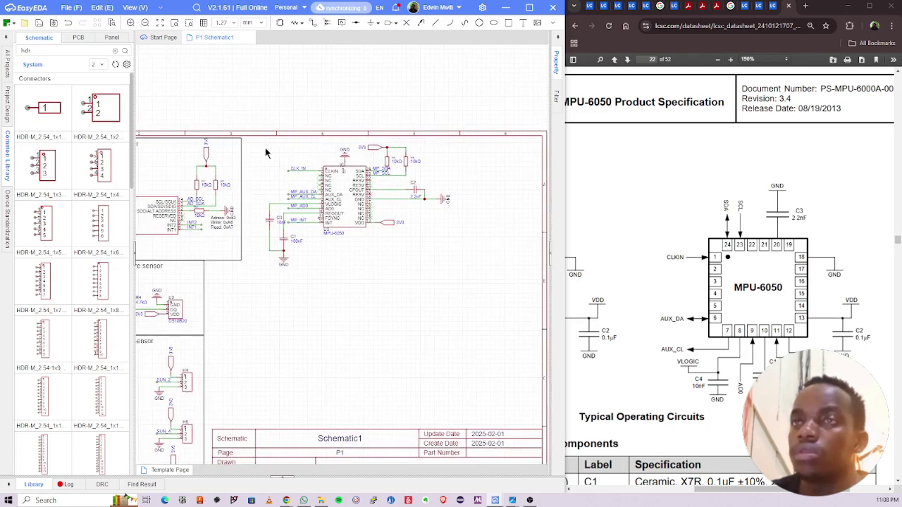
click(507, 22)
drag(240, 140, 444, 252)
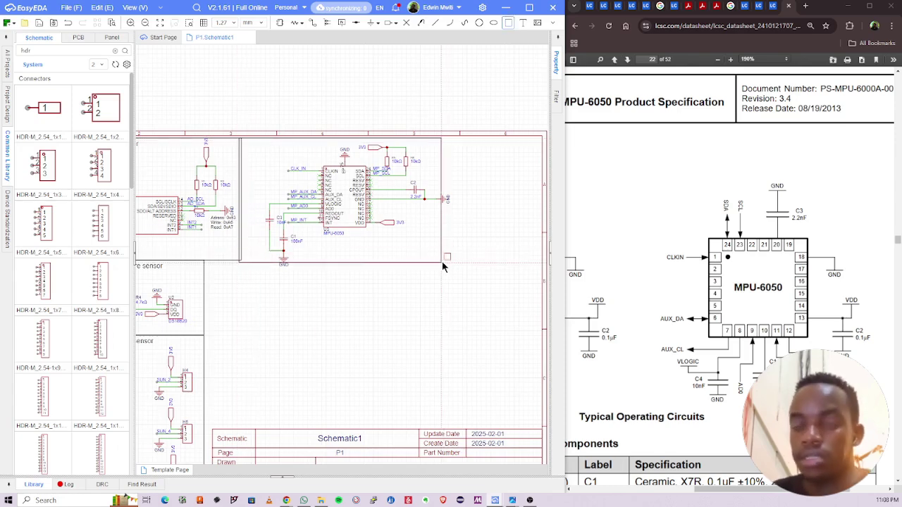
key(Escape)
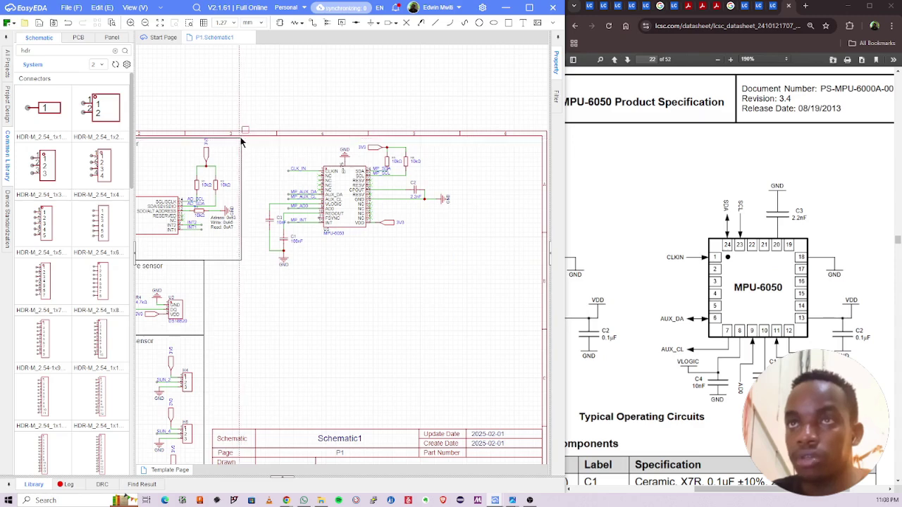
scroll(243, 146, up, 3)
scroll(307, 216, down, 5)
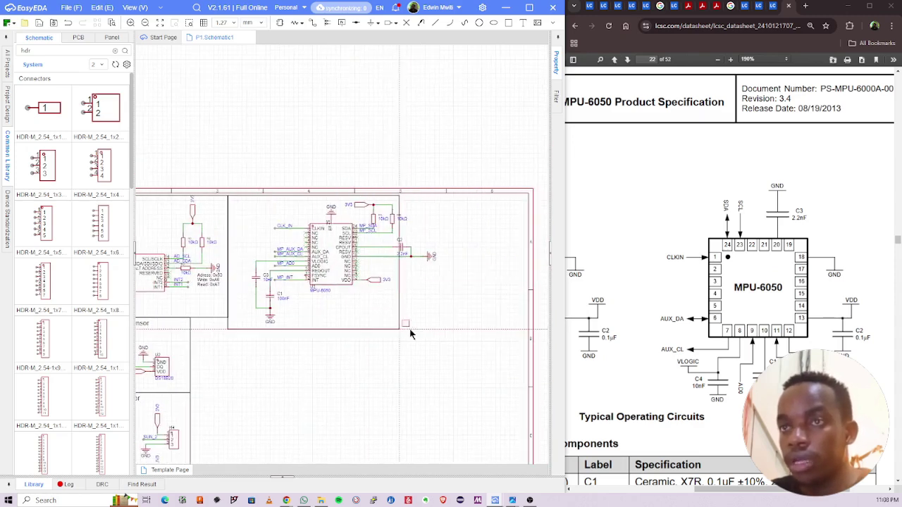
click(439, 316)
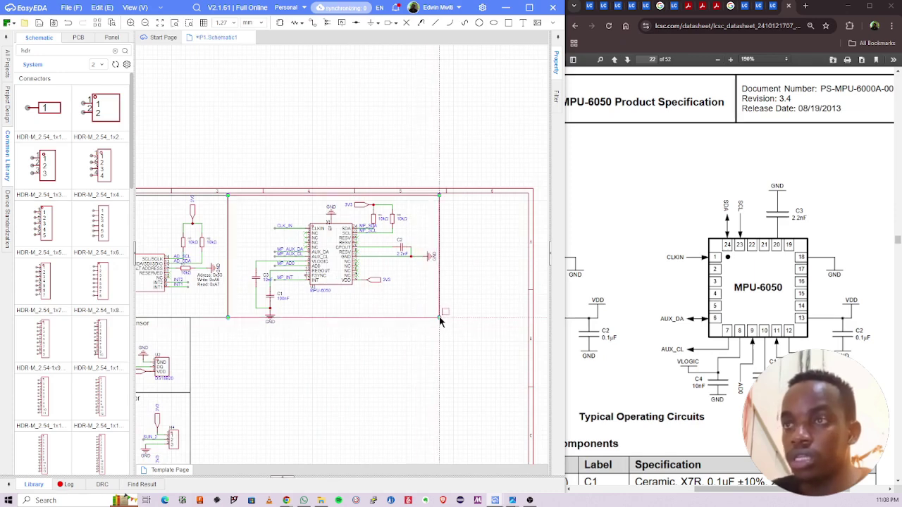
scroll(324, 321, up, 2)
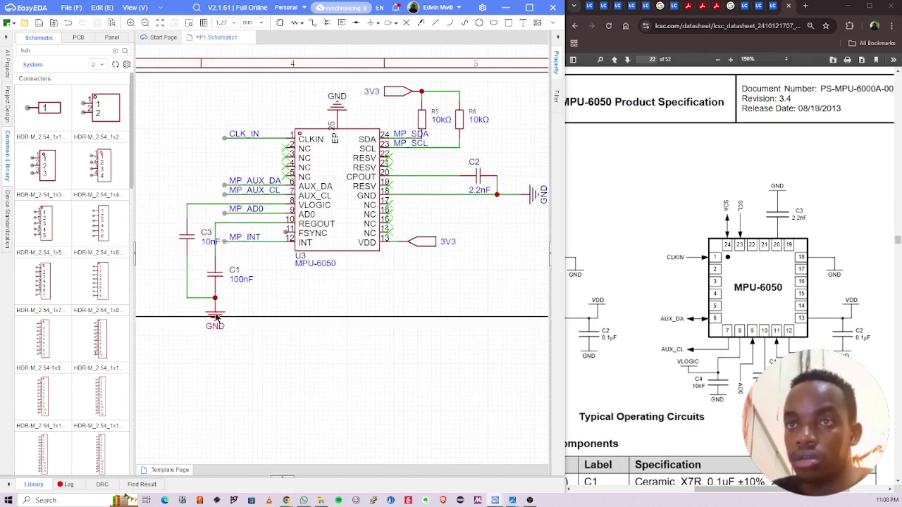
Step: Rotate the GND symbol below C1 to face sideways and connect it to the C1–C3 junction inside the frame
mouse_move(216, 314)
mouse_down()
mouse_move(238, 310)
mouse_move(225, 309)
mouse_up()
key(space)
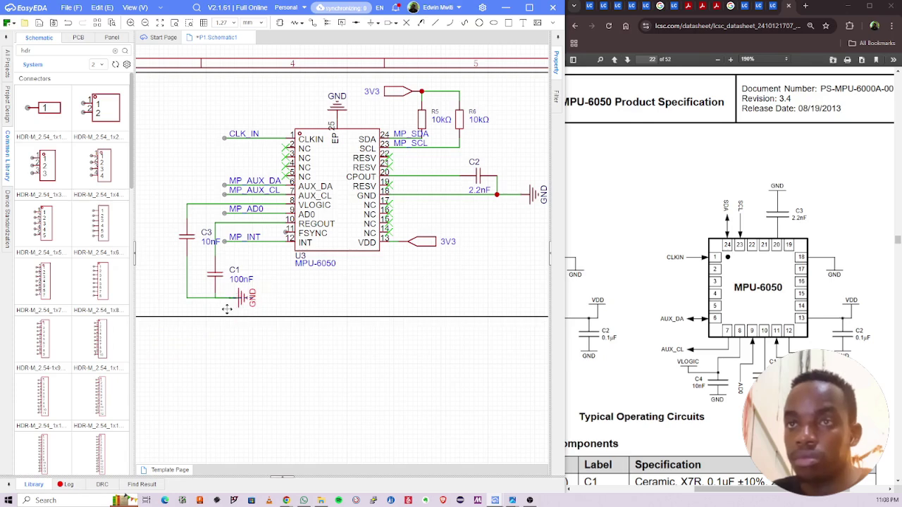
click(271, 307)
scroll(280, 257, down, 2)
scroll(253, 281, up, 3)
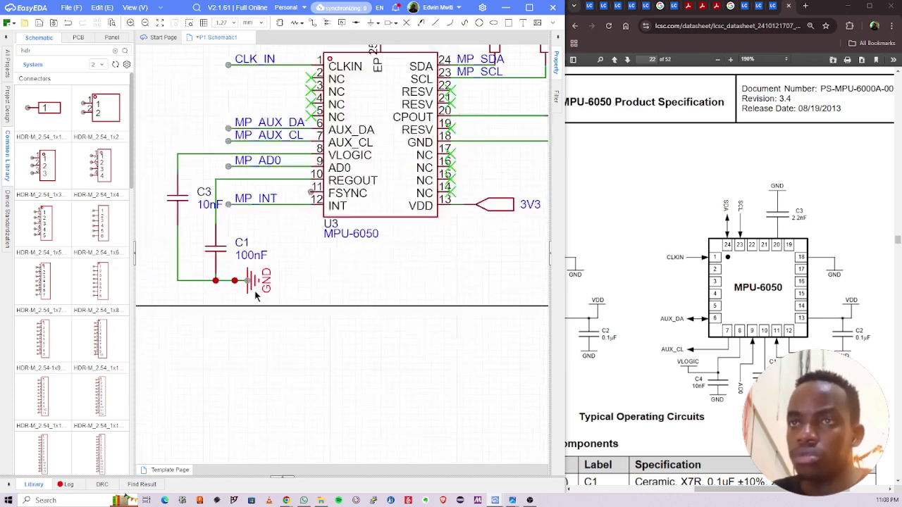
drag(255, 280, 273, 277)
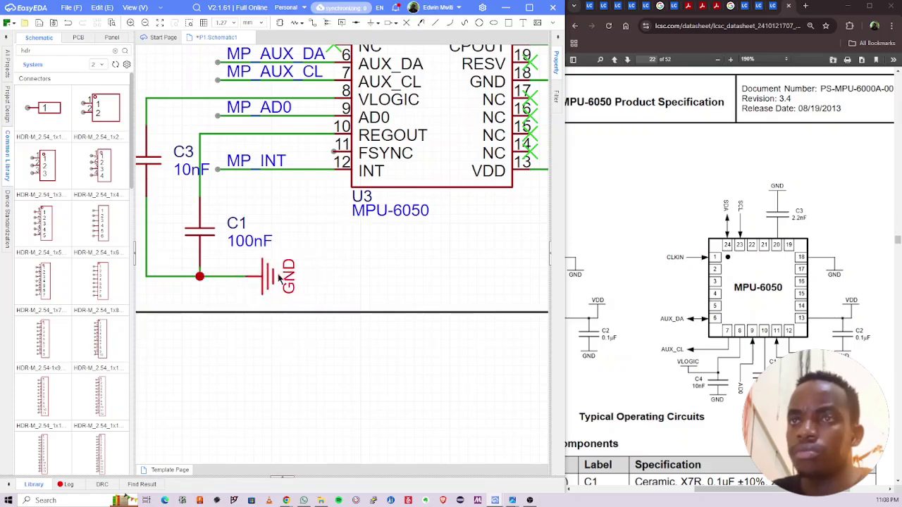
Step: Copy the "ADXL345 accelerometer" title text and place the copy in the upper corner of the MPU-6050 frame
scroll(273, 277, down, 4)
right_drag(305, 204, 451, 204)
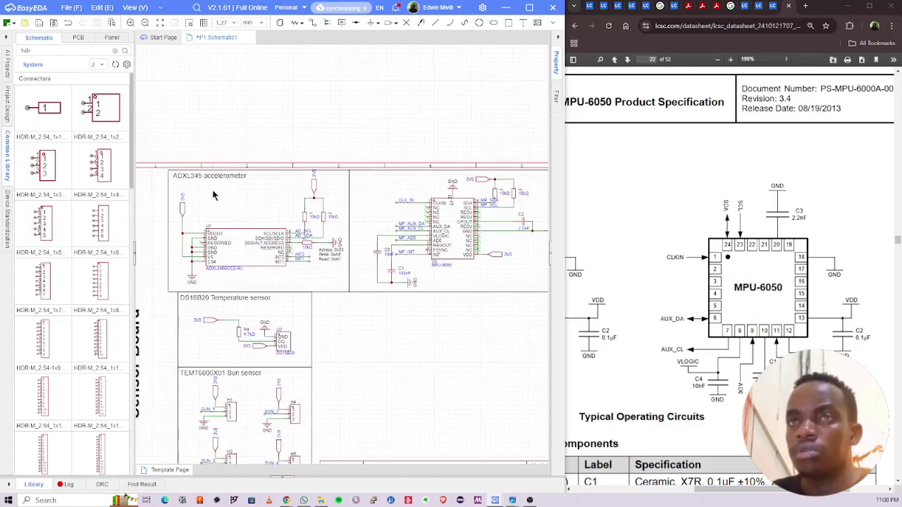
click(210, 178)
key(ctrl+c)
key(ctrl+v)
scroll(336, 193, up, 4)
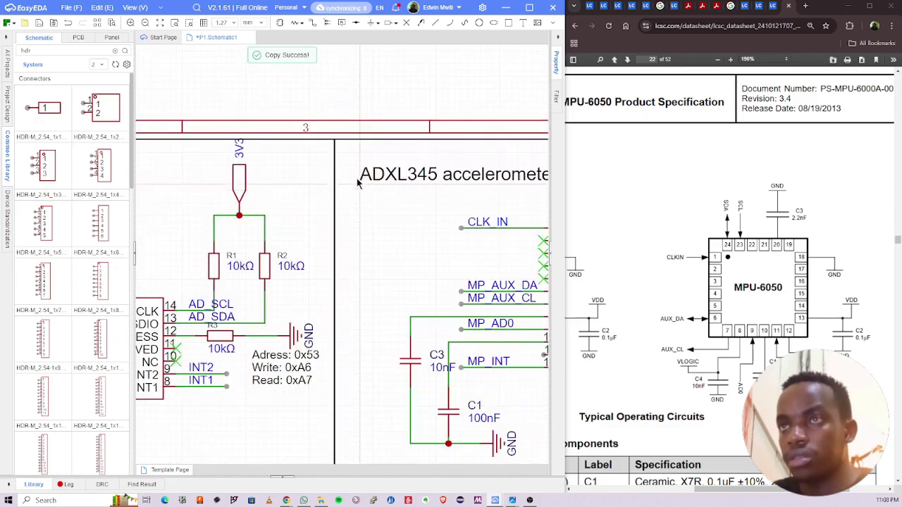
click(358, 188)
scroll(226, 204, down, 3)
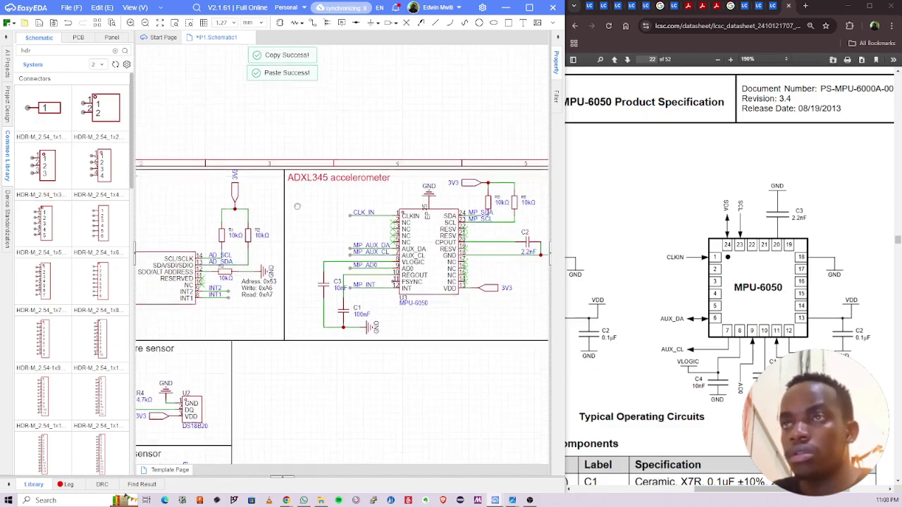
Step: Change the copied title to "MPU6050 Accelrometer + Gyroscope" and save the schematic
double_click(329, 182)
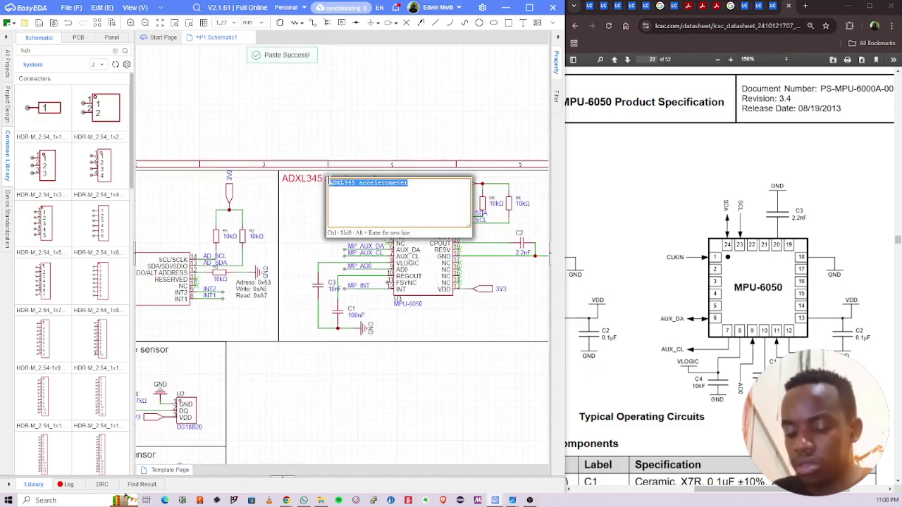
text(MPU6050)
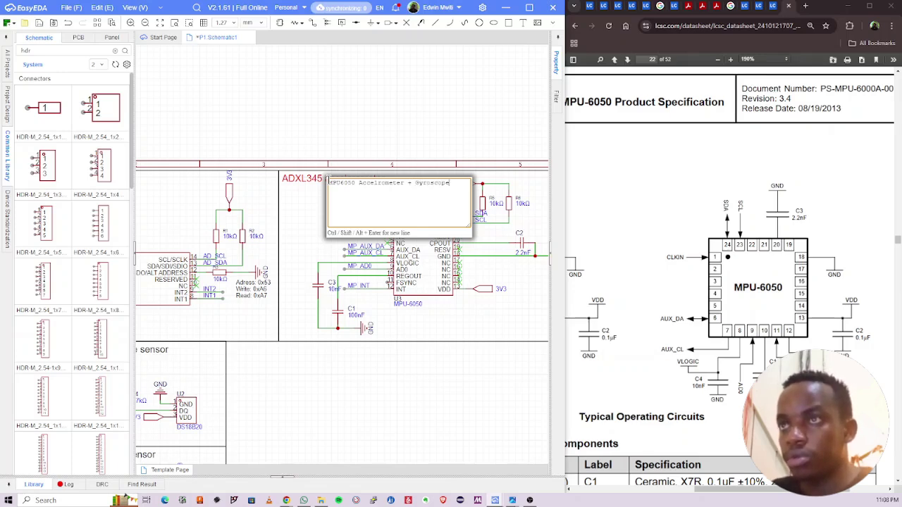
key(Return)
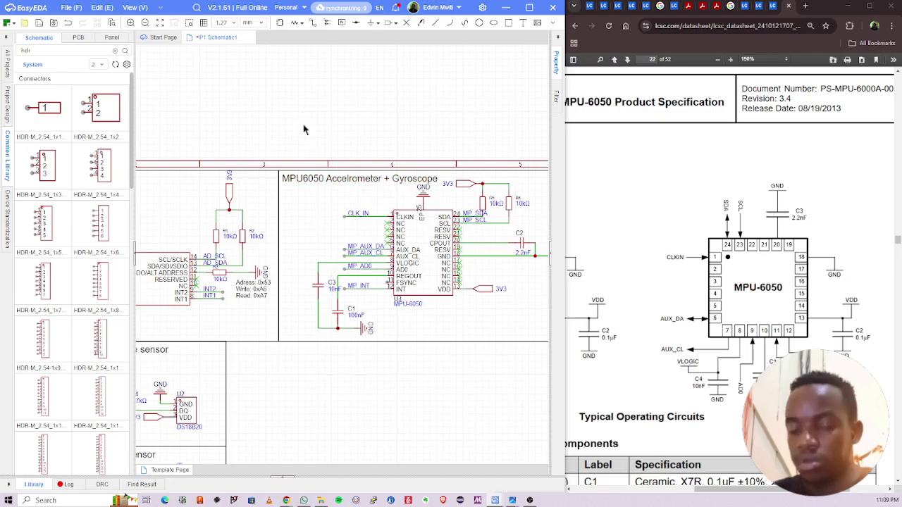
scroll(303, 129, down, 3)
key(ctrl+s)
scroll(332, 197, up, 2)
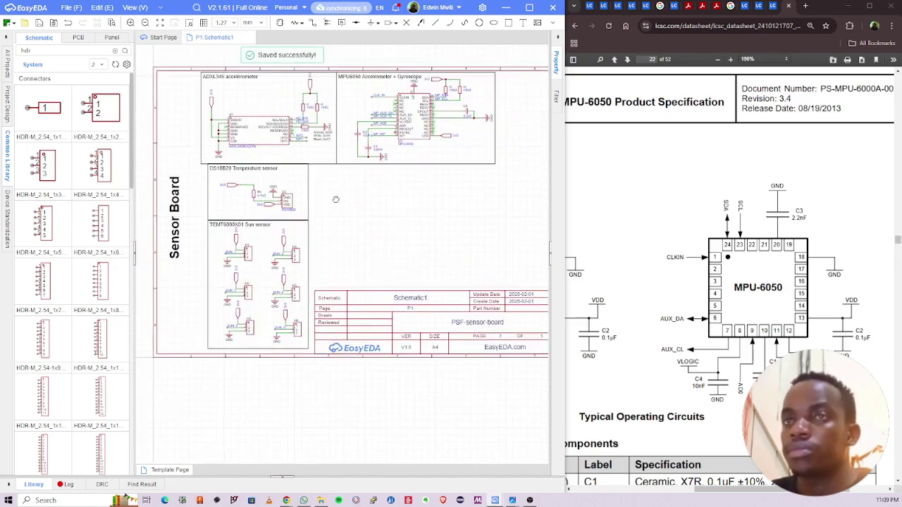
Step: Review the sensor blocks on the sheet against the sensor-board.png system diagram to identify what is still missing
scroll(280, 171, up, 3)
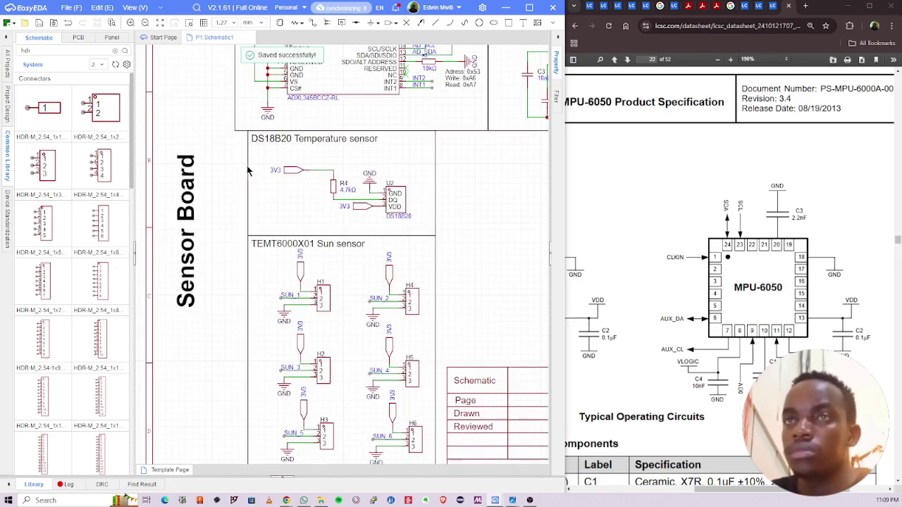
scroll(472, 233, down, 3)
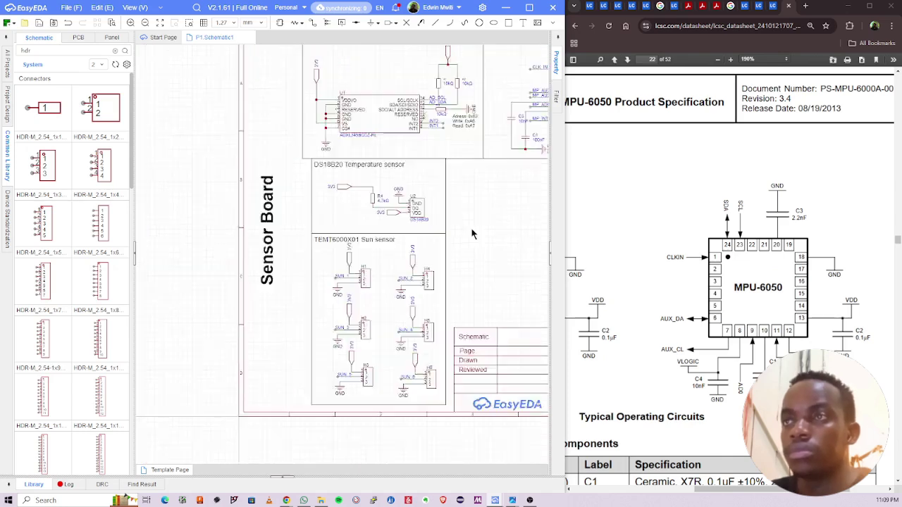
scroll(344, 243, up, 2)
scroll(344, 243, up, 1)
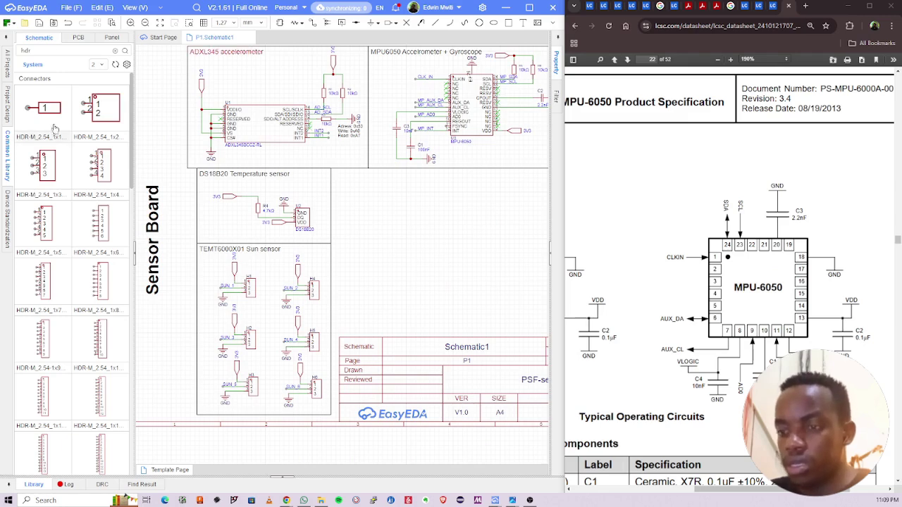
click(512, 500)
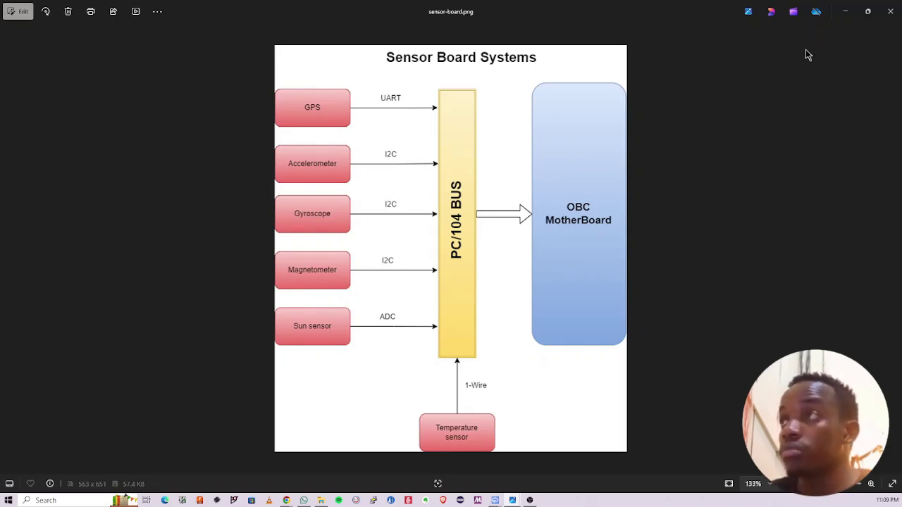
click(848, 13)
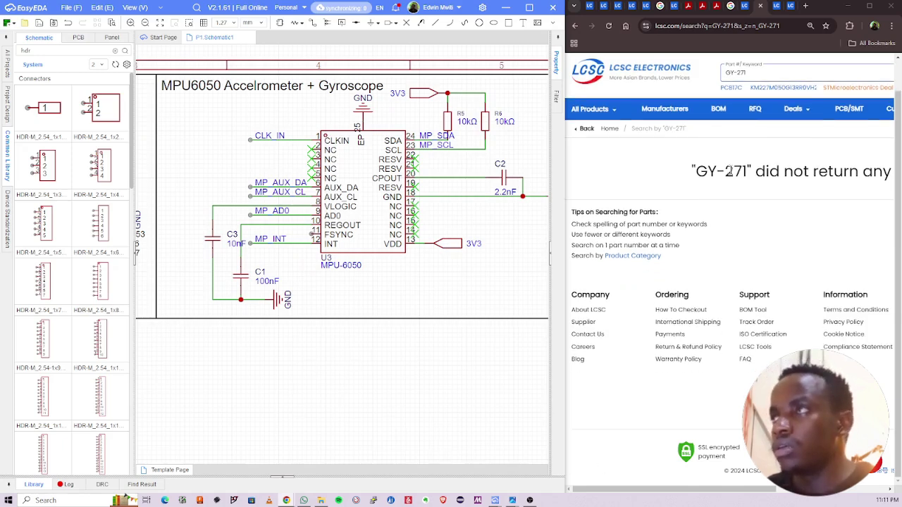
Step: Search the LCSC website for MLX90393 and enlarge the browser to view the full results table
click(755, 82)
drag(756, 82, 694, 82)
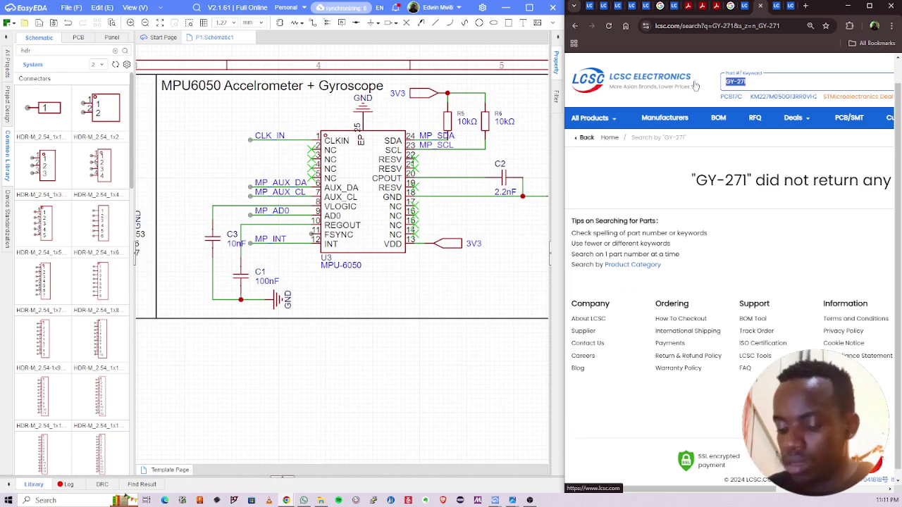
text(MLX90393)
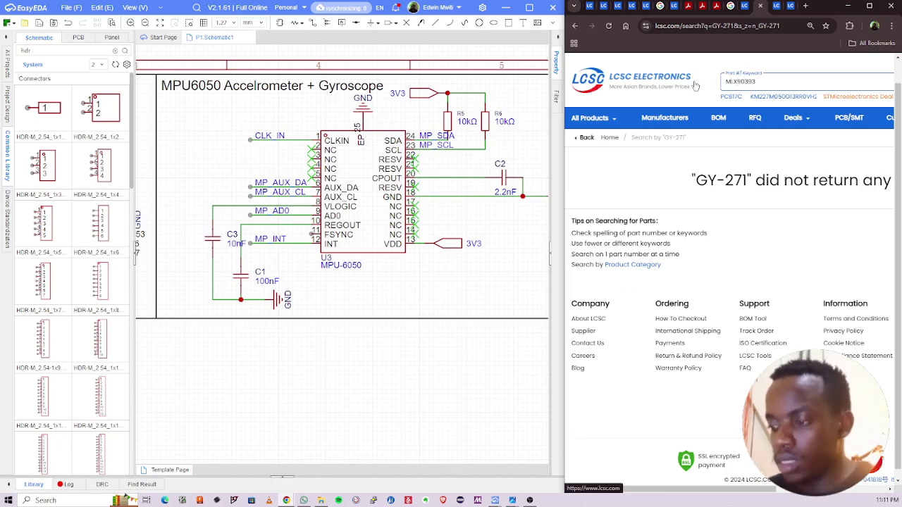
key(Return)
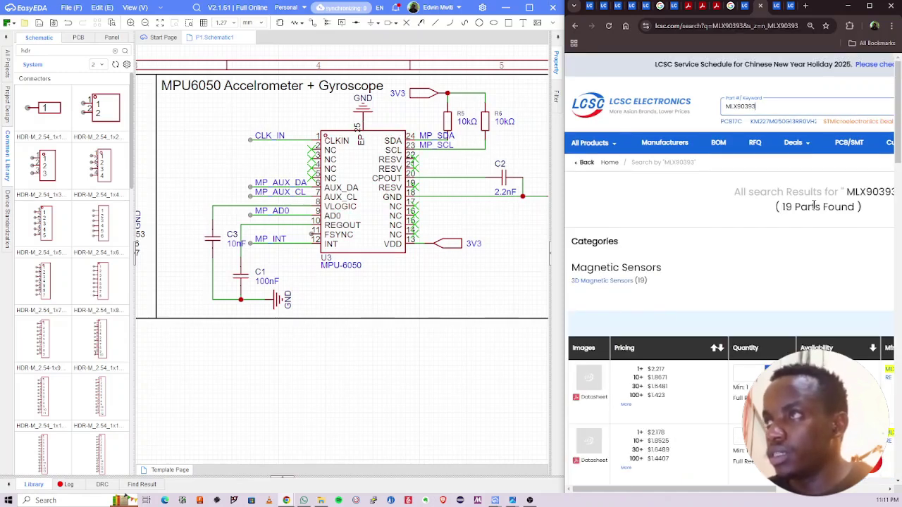
scroll(803, 225, down, 2)
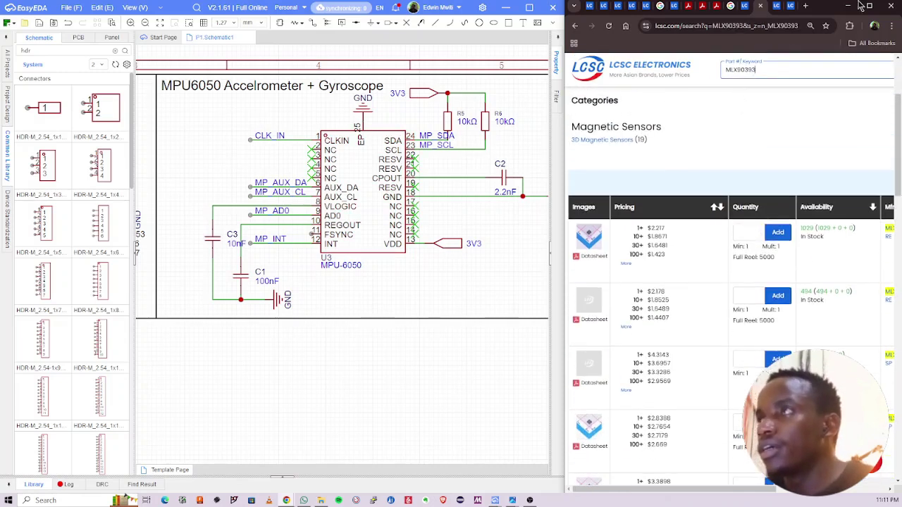
click(871, 6)
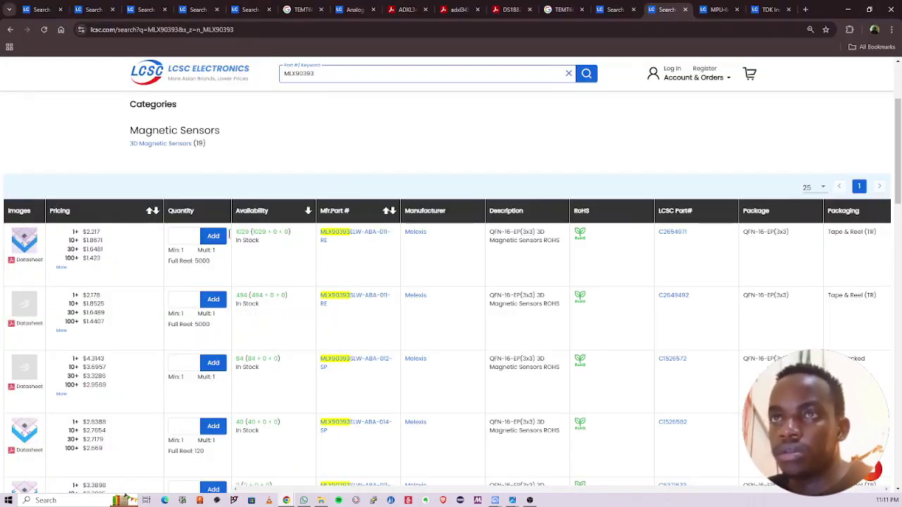
Step: Copy the LCSC part number C2654971 of the MLX90393ELW-ABA-011-RE from the results table
mouse_move(23, 240)
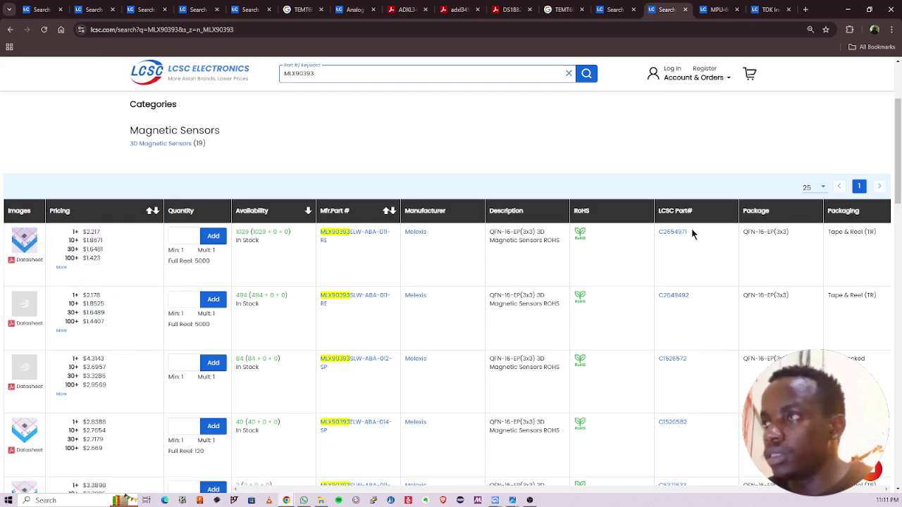
drag(693, 233, 646, 237)
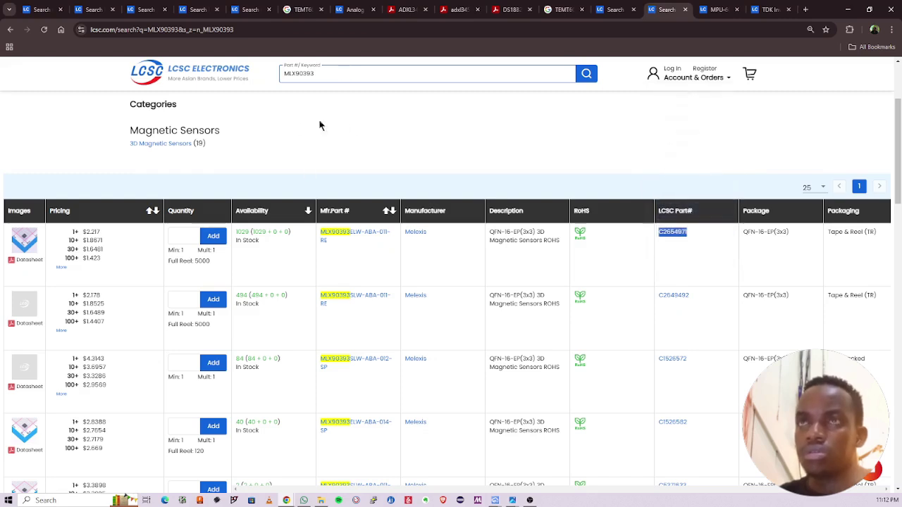
drag(330, 78, 278, 76)
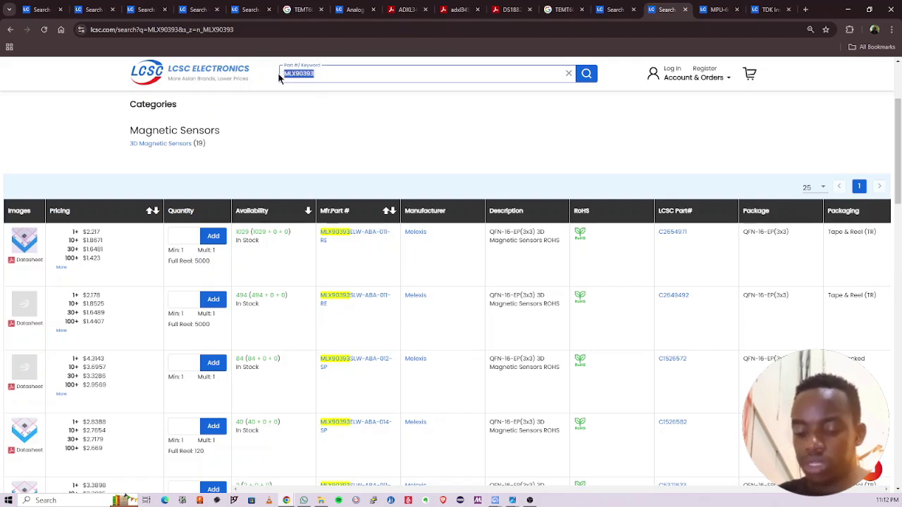
double_click(674, 233)
key(ctrl+c)
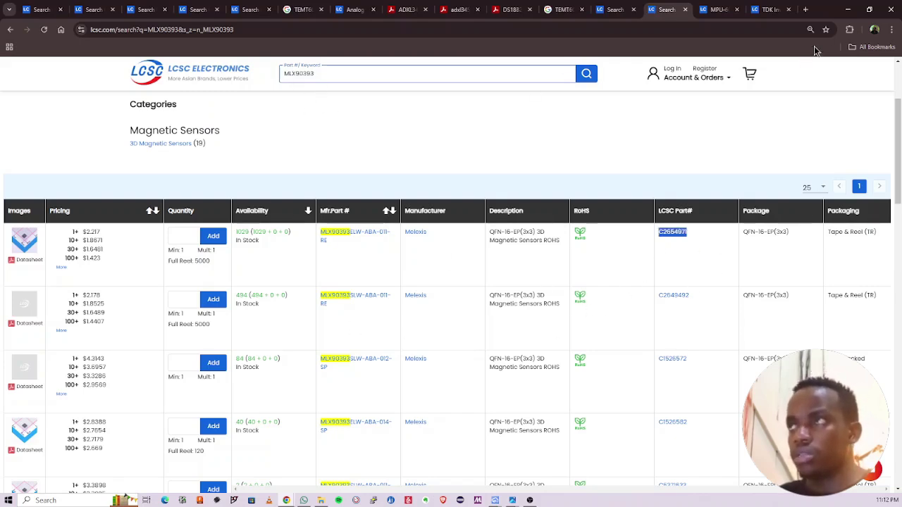
Step: Switch to EasyEDA and search the LCSC device library for part C2654971
click(847, 9)
click(475, 280)
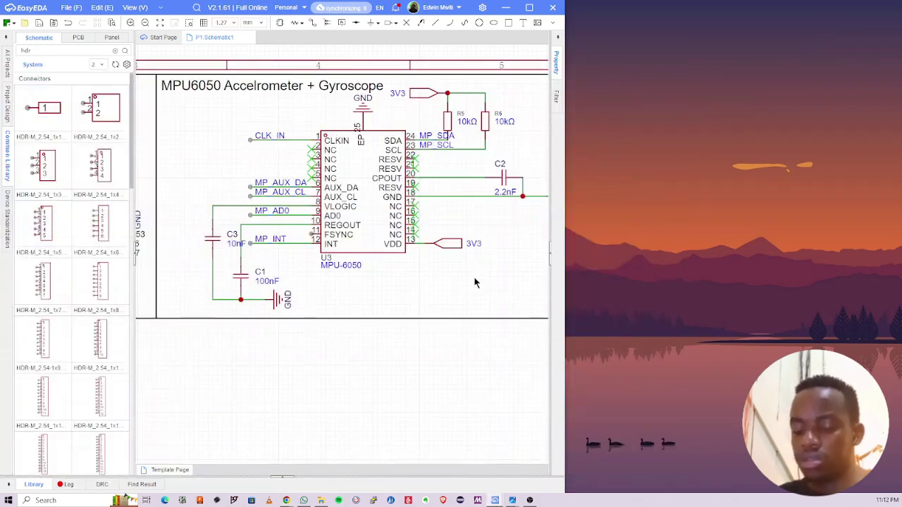
key(shift+f)
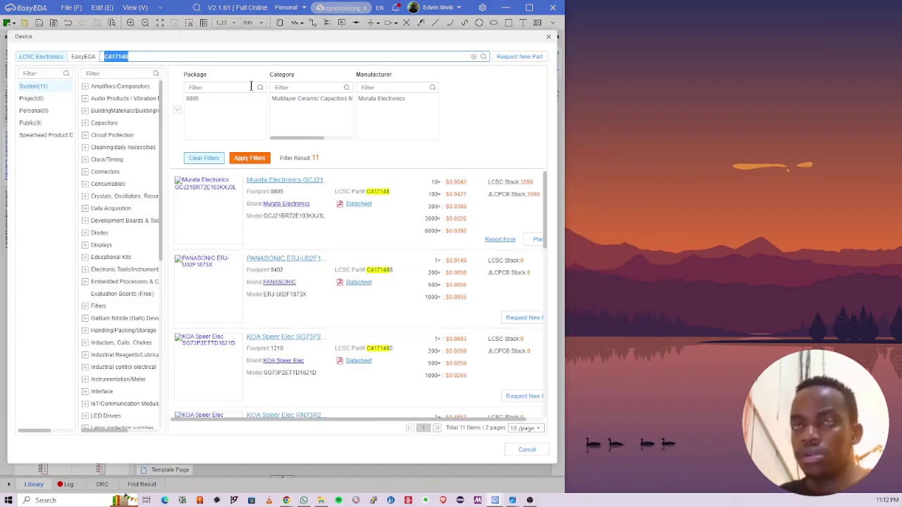
key(ctrl+v)
key(Return)
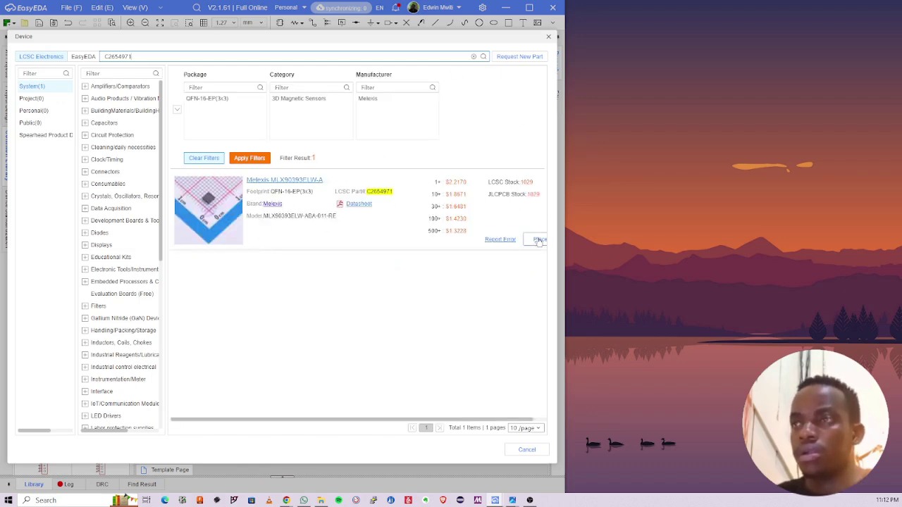
Step: Place the Melexis MLX90393ELW-ABA-011-RE magnetic sensor in the empty area below the MPU6050 frame
click(536, 239)
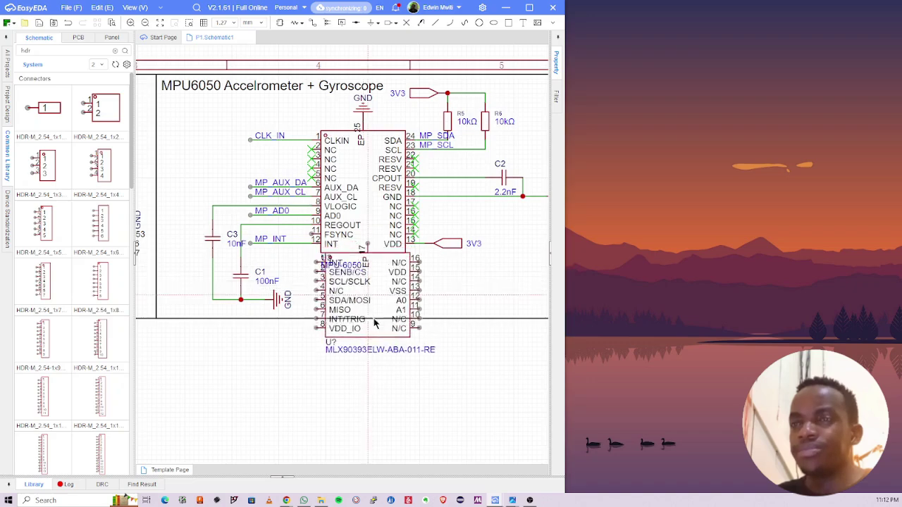
scroll(375, 322, down, 3)
right_drag(378, 336, 427, 248)
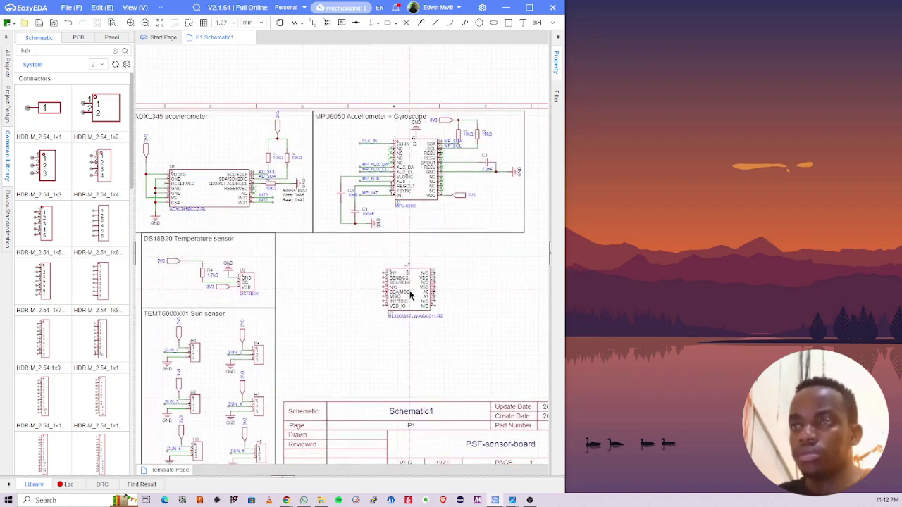
click(409, 292)
scroll(378, 308, up, 3)
scroll(424, 301, down, 2)
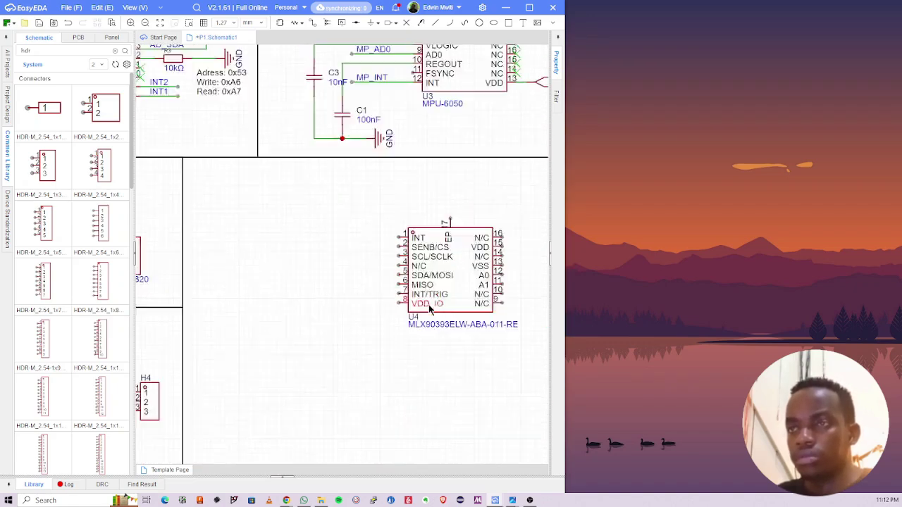
scroll(472, 270, up, 1)
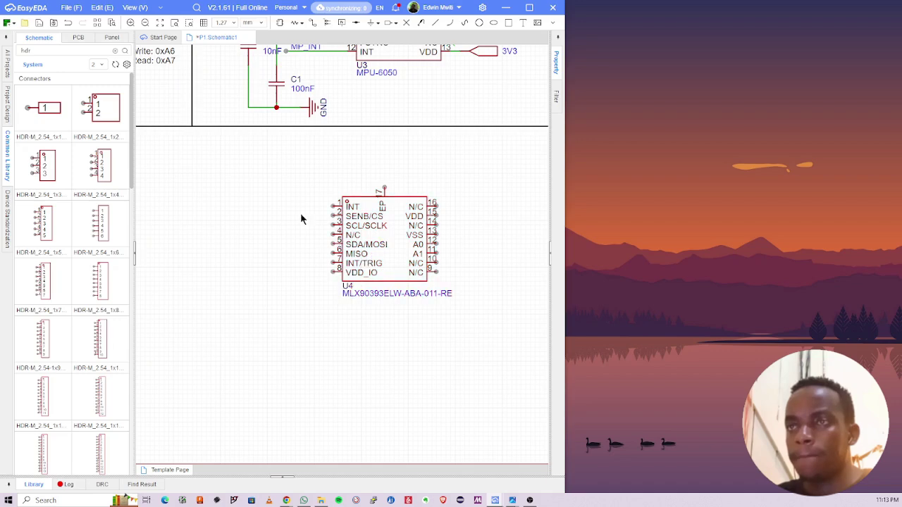
Step: Open the MLX90393ELW-ABA-011-RE datasheet from its LCSC product page and enlarge its first page for reading
key(shift+f)
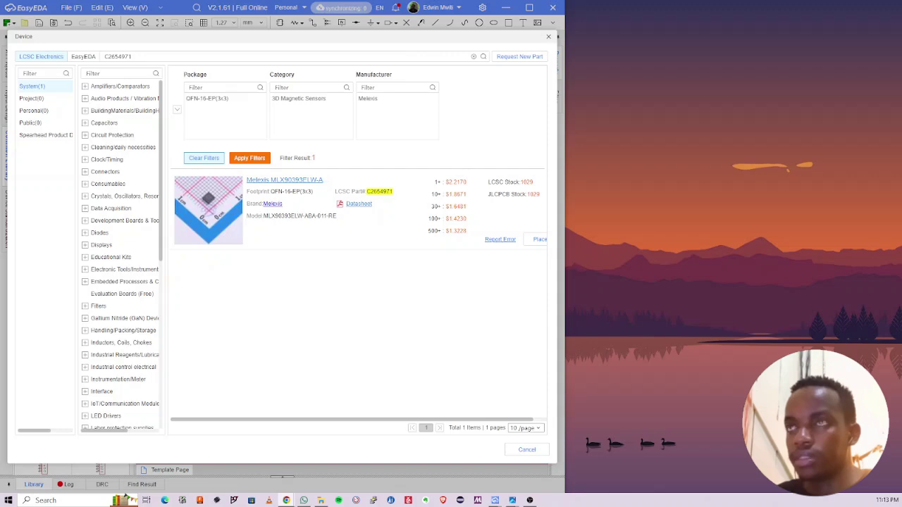
drag(1, 130, 601, 41)
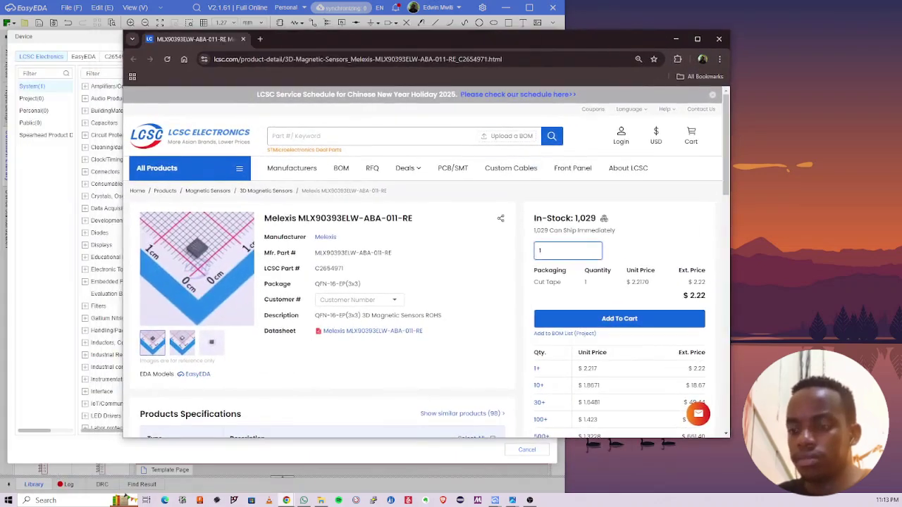
click(365, 331)
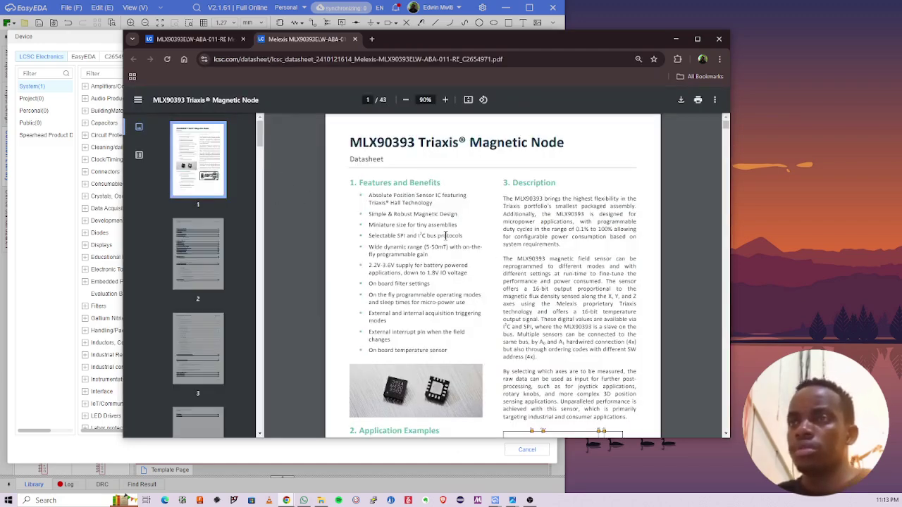
ctrl+scroll(445, 236, up, 3)
ctrl+scroll(331, 187, up, 2)
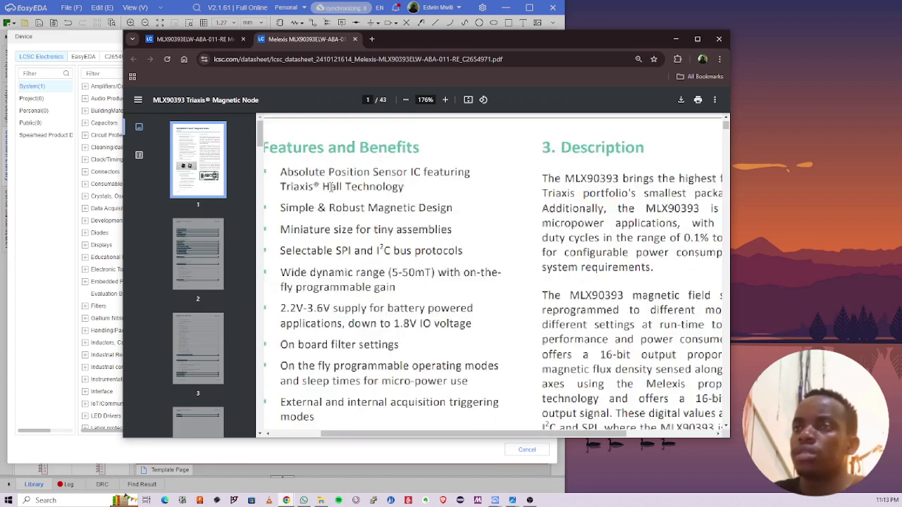
Step: Read the datasheet's features, description and application examples, and examine the general block diagram on its first page
scroll(336, 226, down, 1)
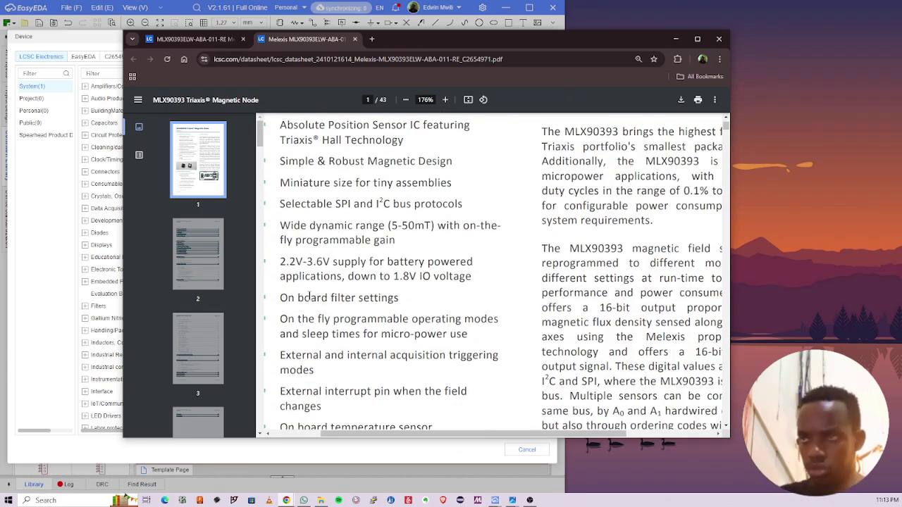
ctrl+scroll(314, 305, down, 2)
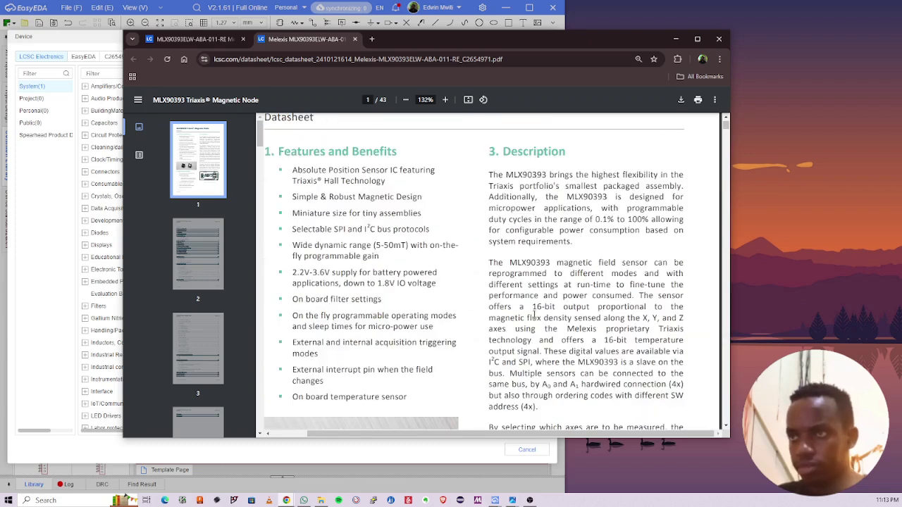
drag(491, 263, 634, 295)
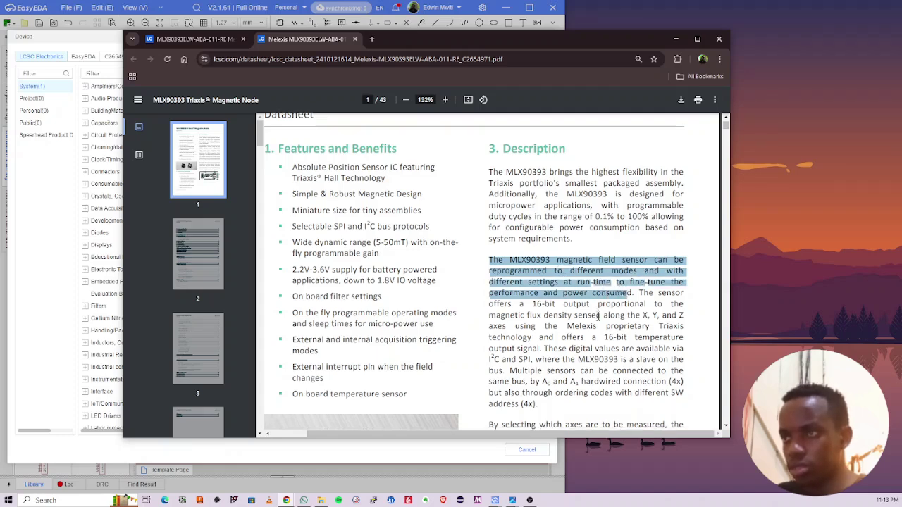
scroll(624, 268, down, 3)
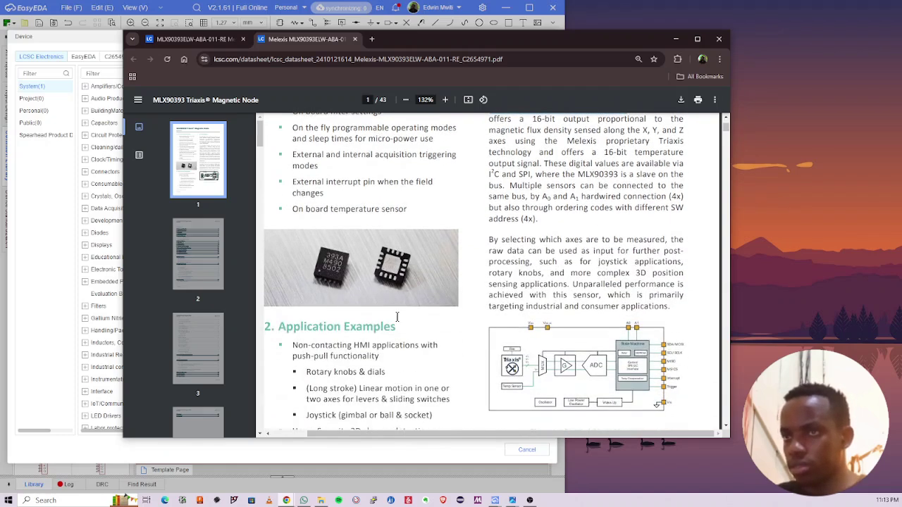
scroll(397, 317, down, 3)
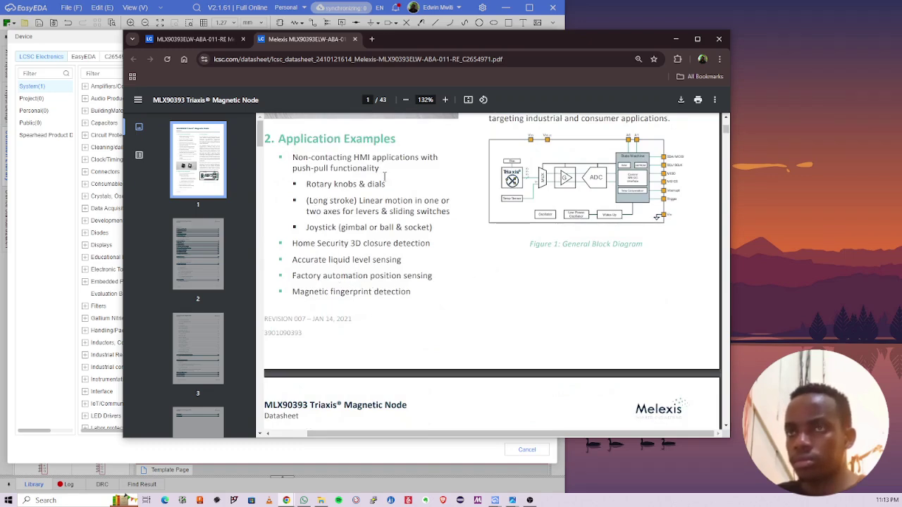
scroll(559, 300, down, 4)
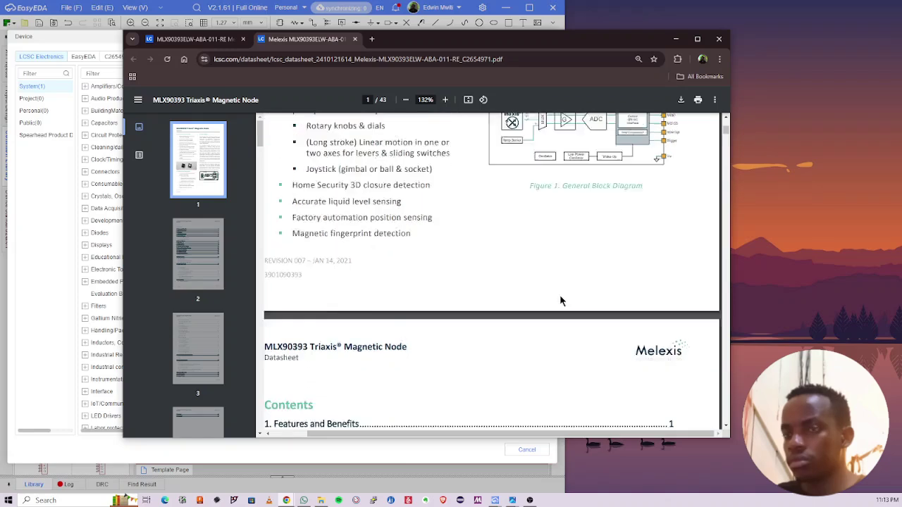
scroll(509, 306, up, 6)
ctrl+scroll(663, 236, up, 2)
ctrl+scroll(662, 236, up, 2)
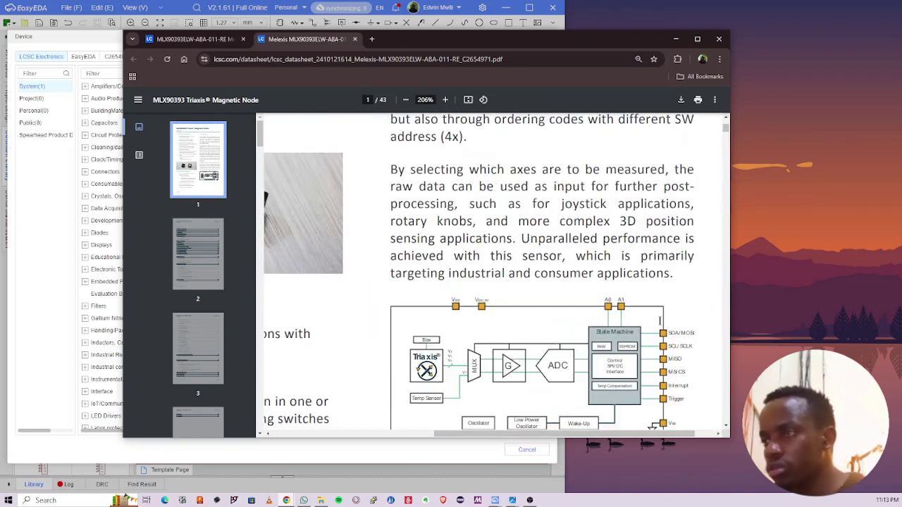
scroll(655, 327, down, 2)
drag(693, 253, 676, 228)
click(676, 228)
ctrl+scroll(535, 313, down, 5)
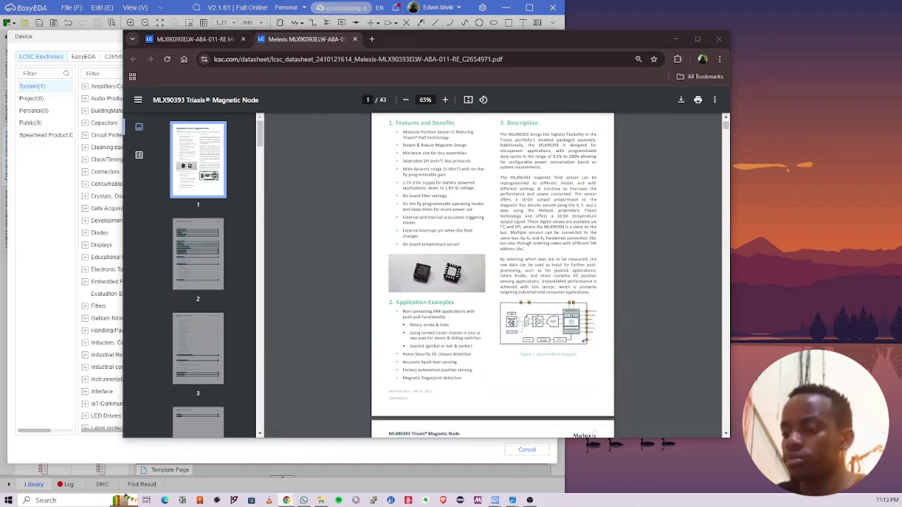
Step: Follow the datasheet's contents entry for Application Examples, and continue on to the block diagrams on page 6
ctrl+scroll(526, 233, up, 4)
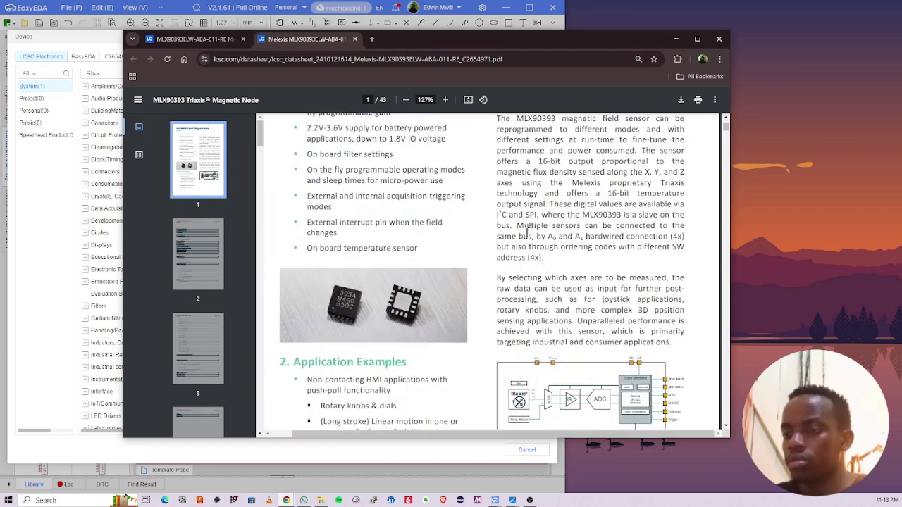
scroll(528, 247, down, 6)
scroll(528, 254, down, 5)
scroll(477, 268, up, 3)
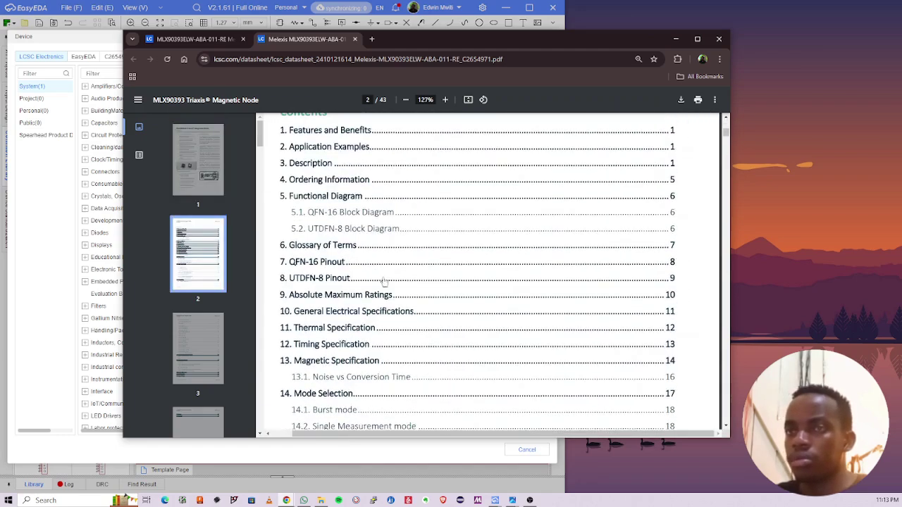
click(323, 147)
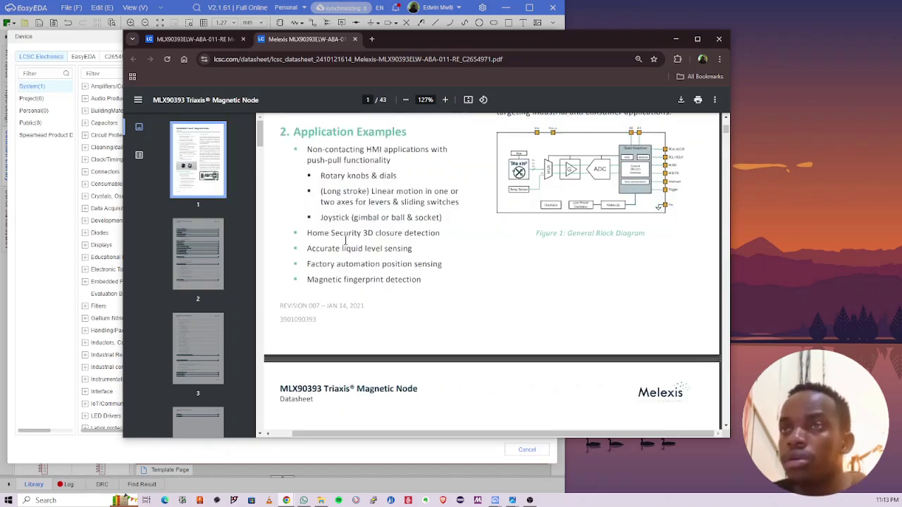
scroll(358, 266, down, 12)
scroll(358, 266, down, 15)
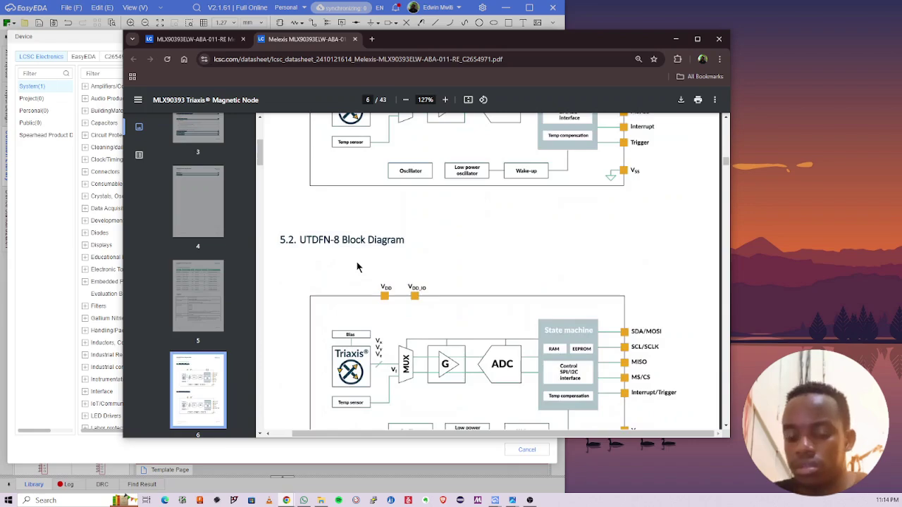
Step: Look through the remaining datasheet sections to find the I²C recommended schematic, Figure 24 on page 36
ctrl+scroll(357, 265, down, 7)
scroll(357, 264, down, 15)
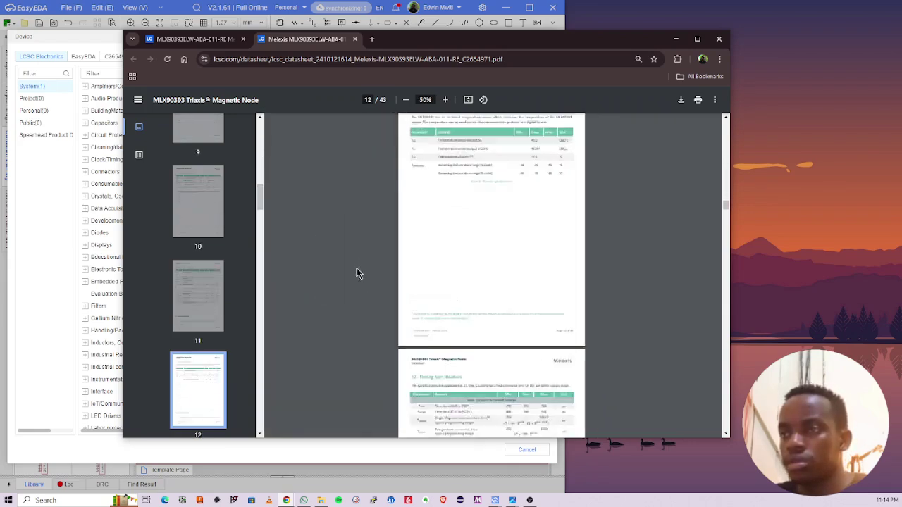
ctrl+scroll(357, 273, up, 1)
scroll(360, 266, down, 15)
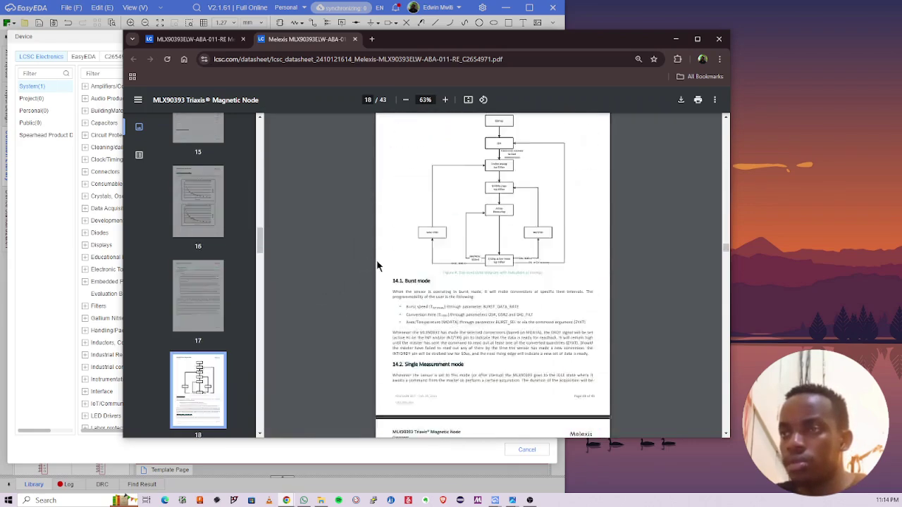
scroll(377, 266, down, 10)
ctrl+scroll(357, 280, down, 2)
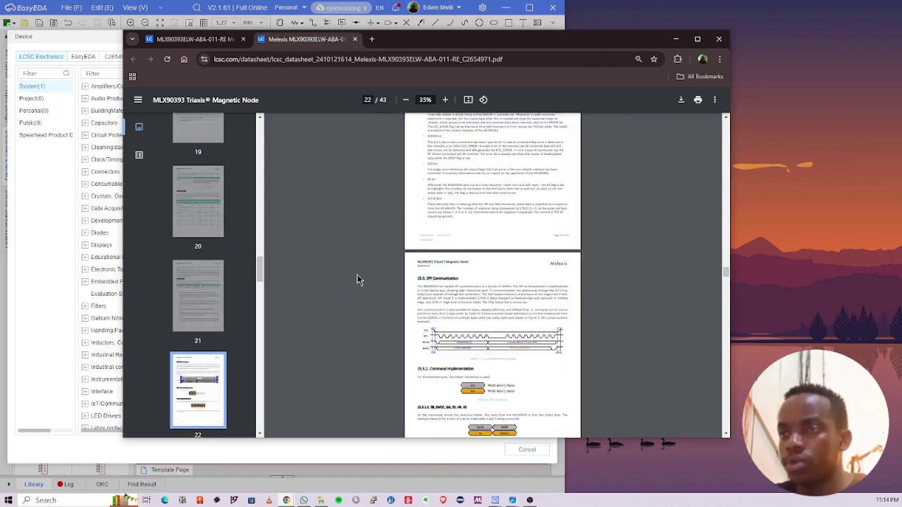
ctrl+scroll(357, 280, up, 5)
scroll(359, 272, down, 8)
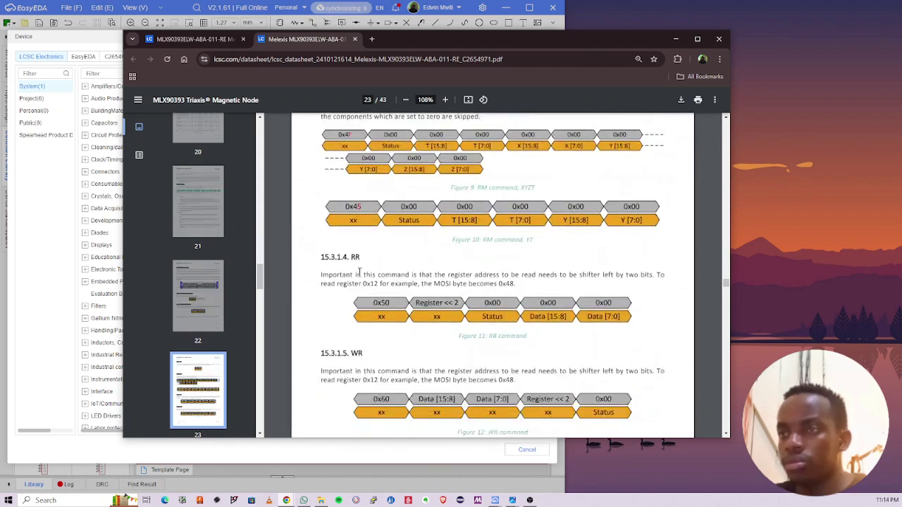
scroll(361, 271, down, 15)
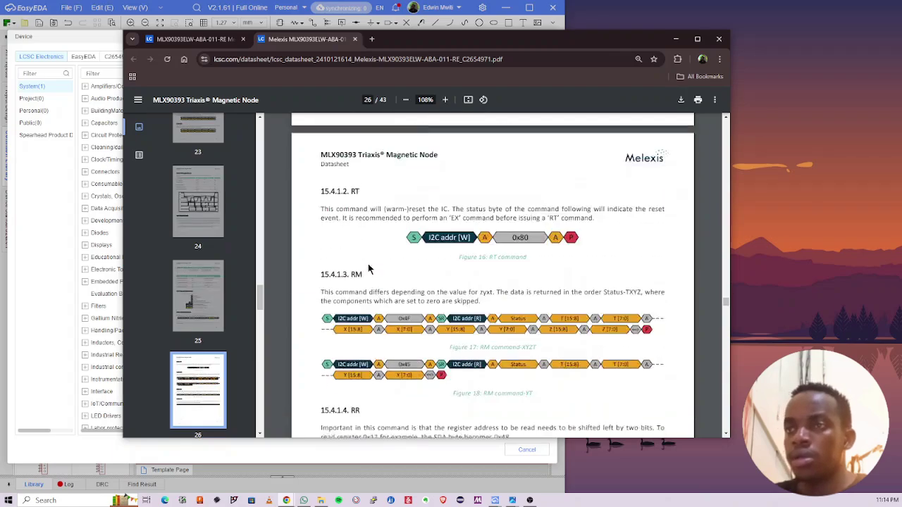
scroll(368, 267, down, 12)
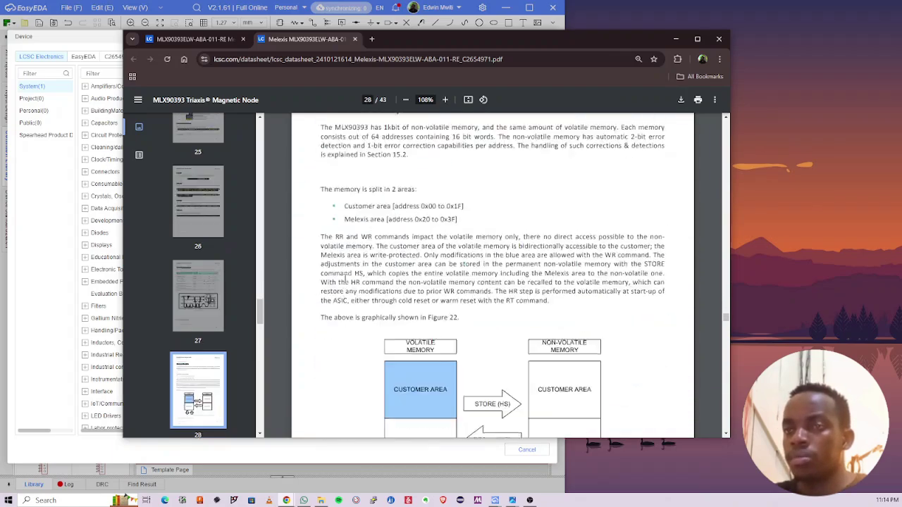
scroll(344, 279, down, 10)
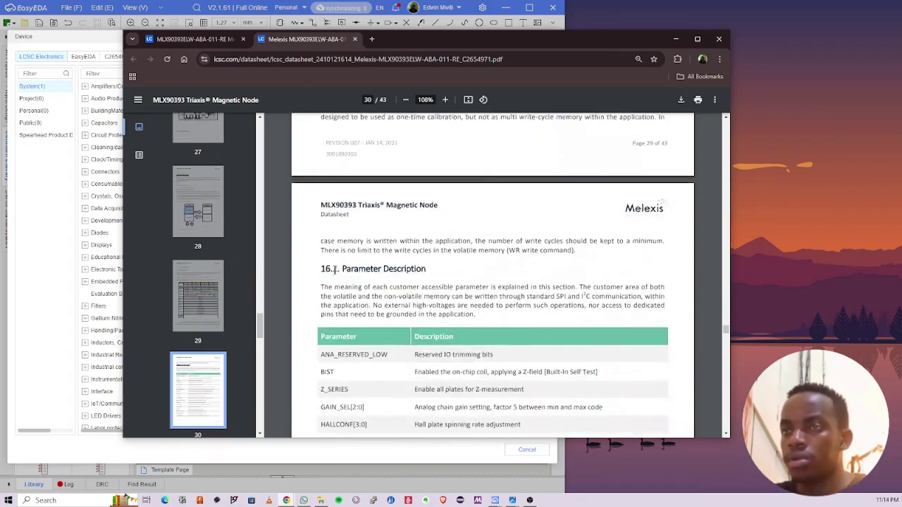
scroll(345, 281, down, 12)
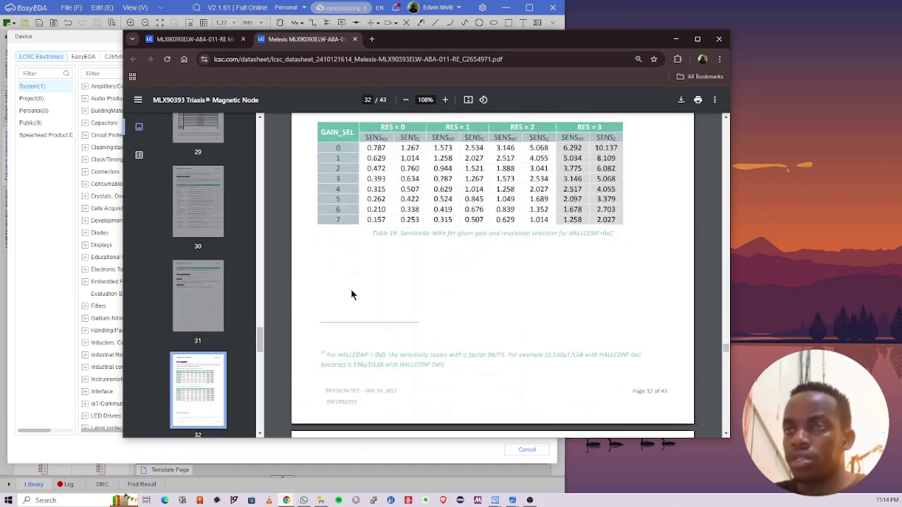
scroll(352, 295, down, 12)
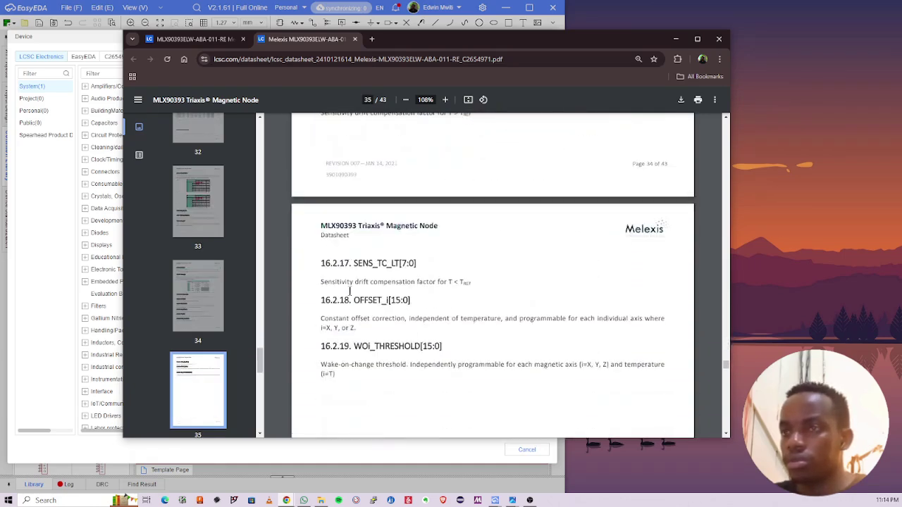
scroll(350, 291, down, 10)
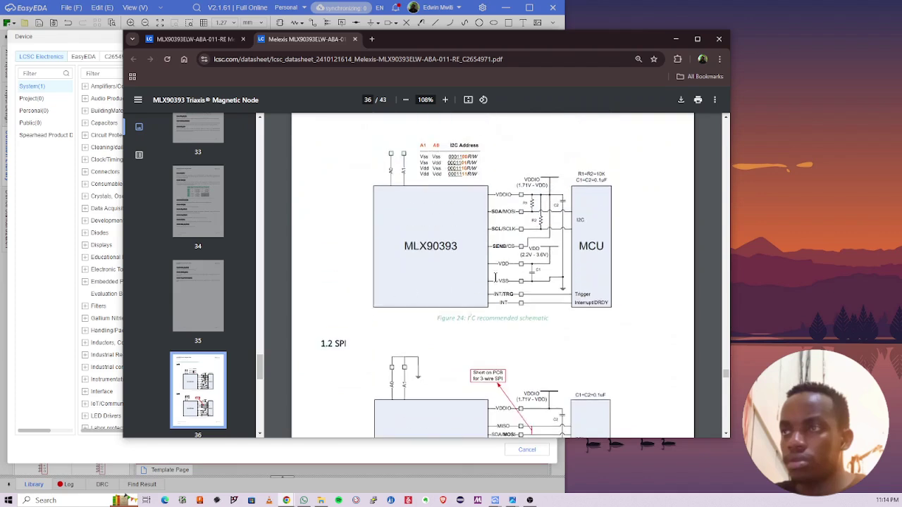
Step: Examine the A0/A1 I²C address table and the pull-up resistor and capacitor values of the recommended schematic
scroll(578, 264, up, 1)
ctrl+scroll(578, 266, up, 2)
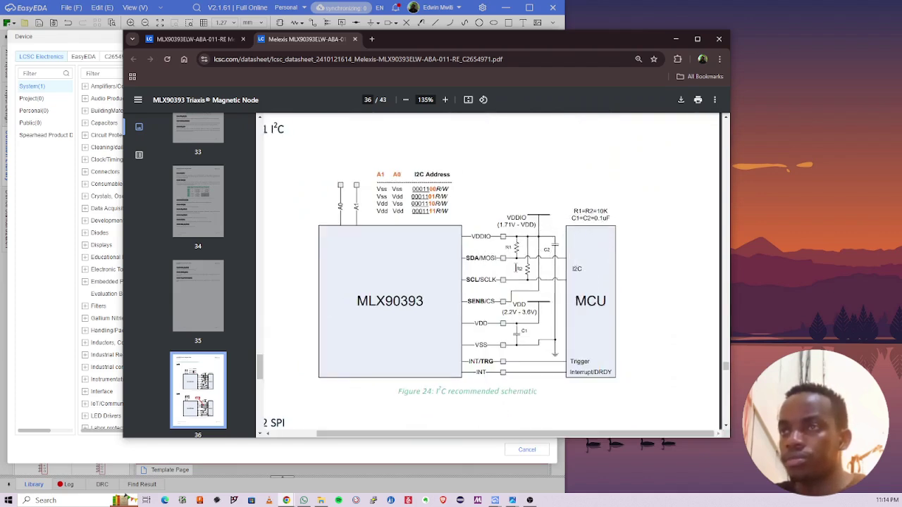
ctrl+scroll(518, 268, up, 2)
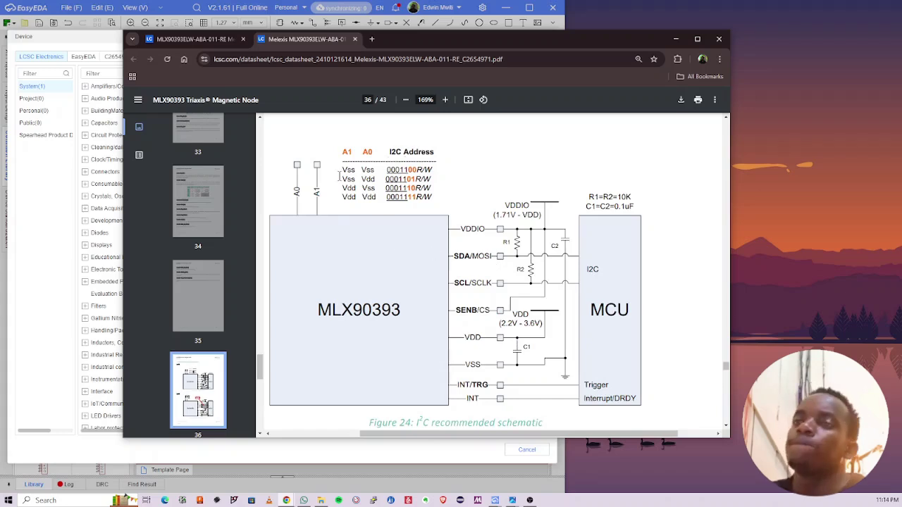
drag(344, 167, 446, 200)
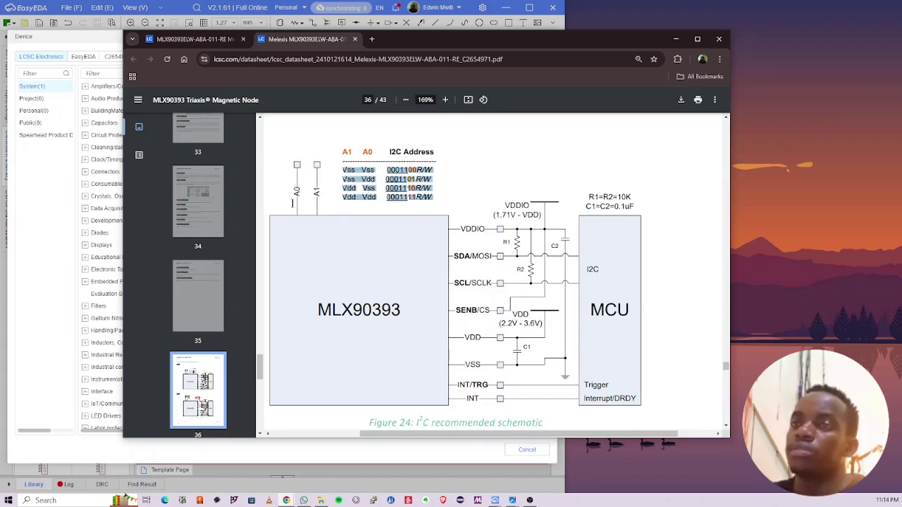
click(319, 158)
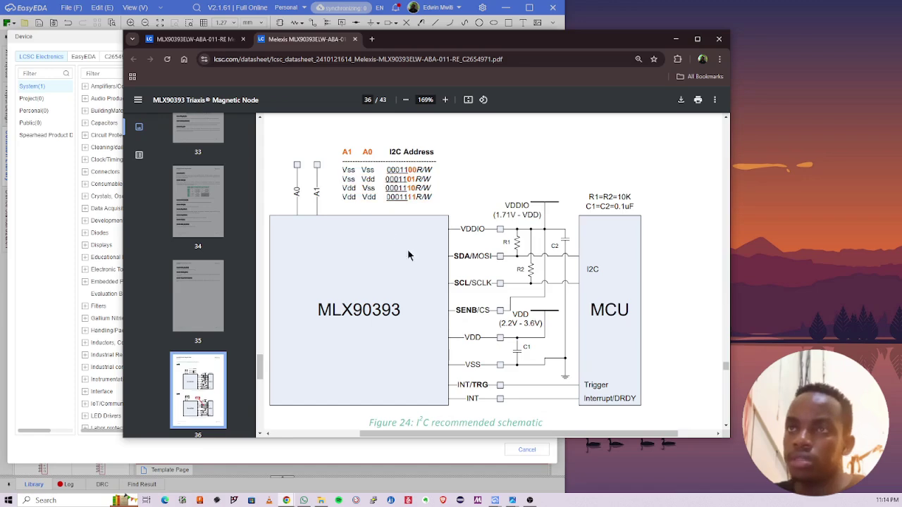
ctrl+scroll(553, 243, up, 2)
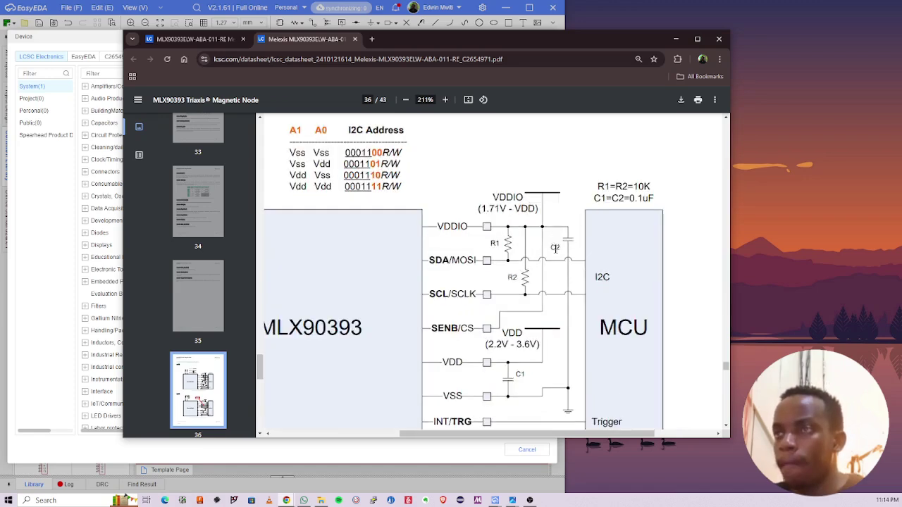
drag(568, 432, 612, 433)
scroll(545, 282, down, 1)
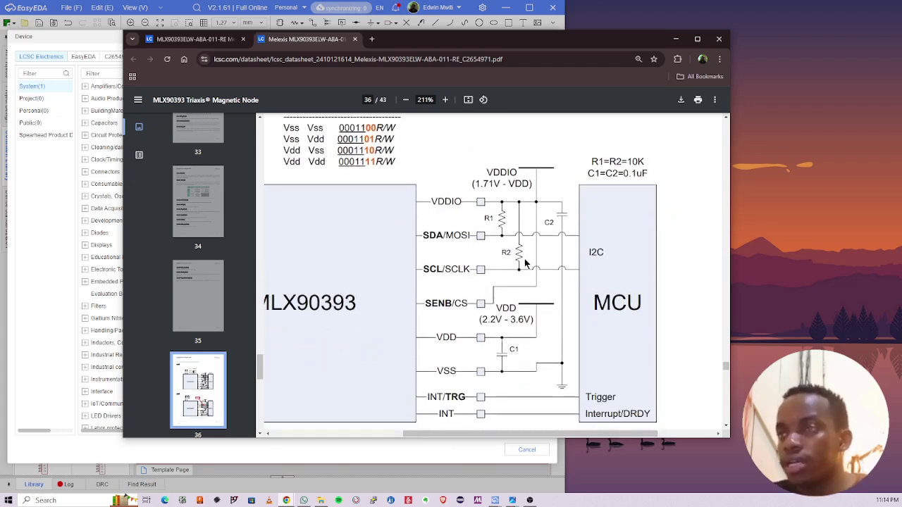
drag(647, 161, 582, 163)
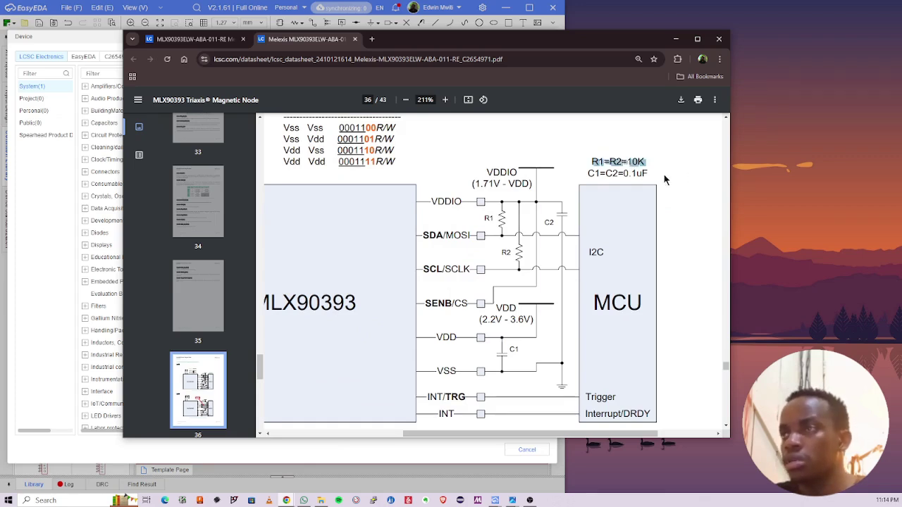
click(631, 179)
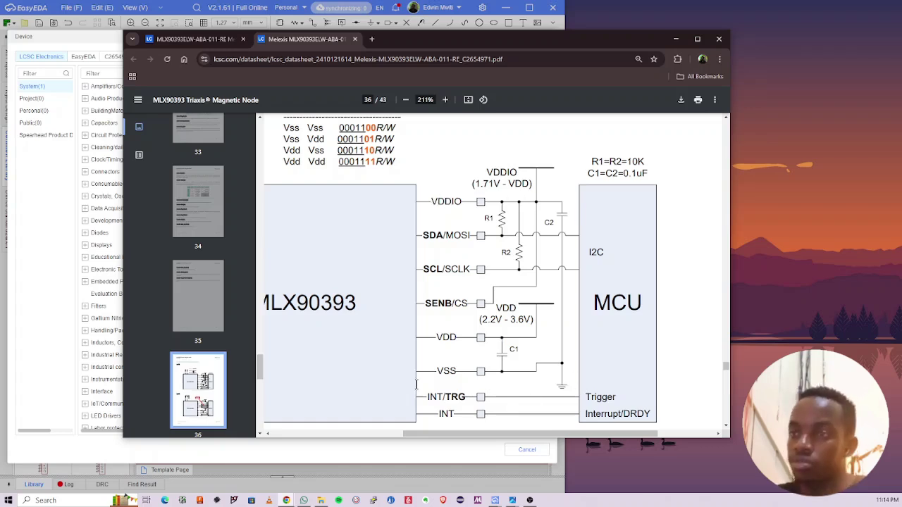
Step: Examine how the MLX90393's supply, ground and interrupt pins are connected in the I²C recommended schematic
double_click(447, 371)
click(455, 369)
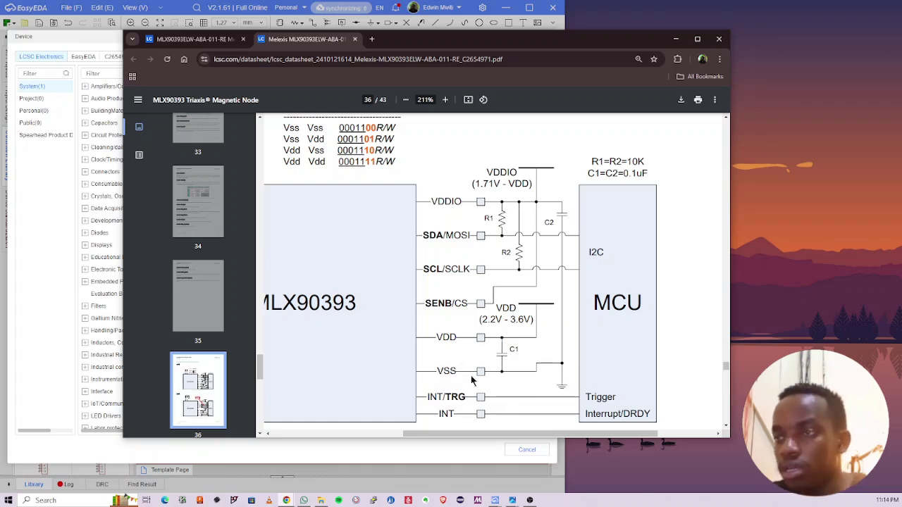
scroll(475, 381, down, 3)
scroll(479, 331, up, 2)
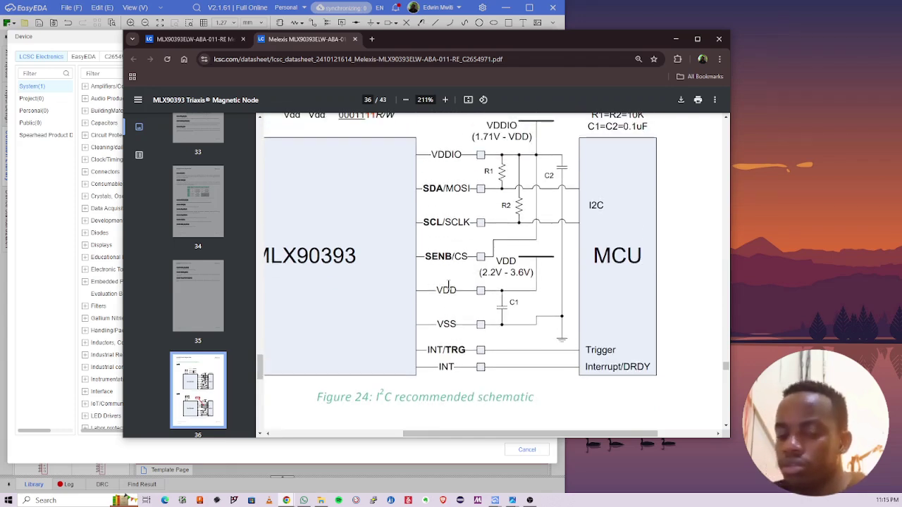
ctrl+scroll(448, 284, down, 2)
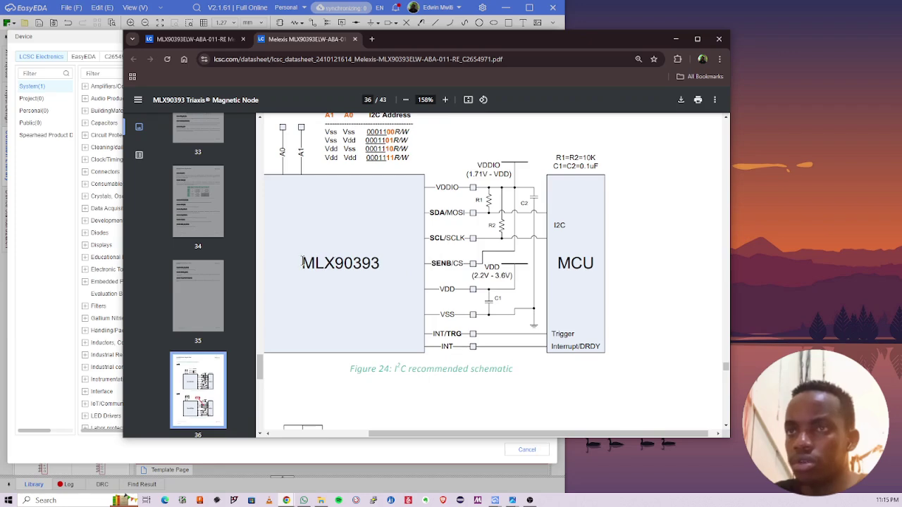
drag(302, 263, 374, 262)
click(681, 259)
Step: Snap the datasheet's browser window to half of the screen so that it sits beside the EasyEDA window
ctrl+scroll(535, 272, down, 4)
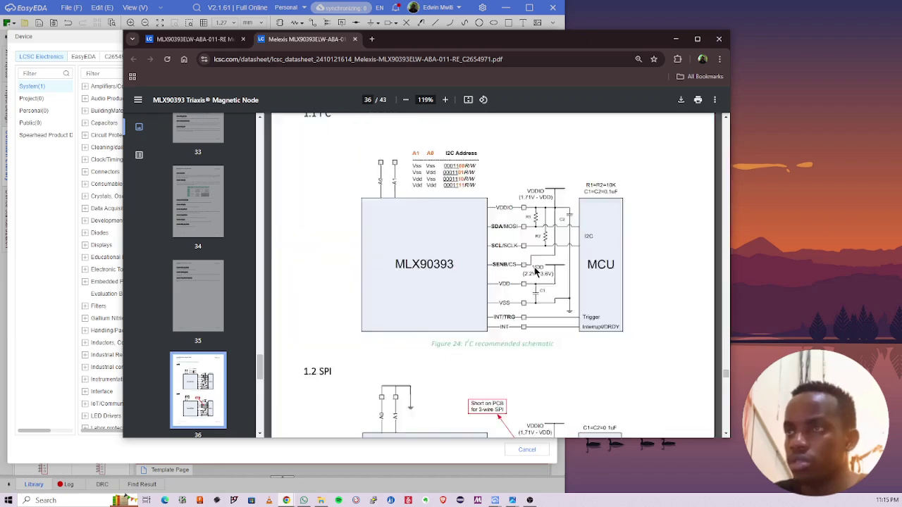
ctrl+scroll(535, 271, up, 3)
key(super+Right)
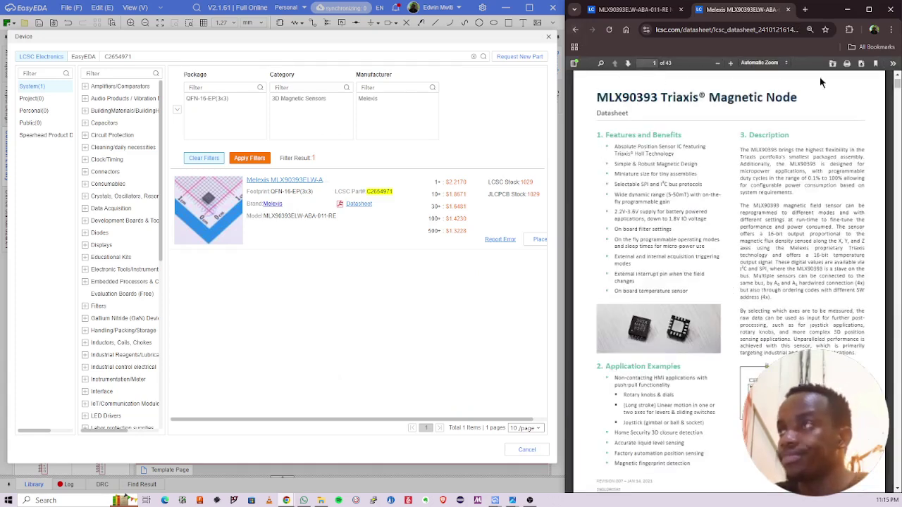
Step: Page through the MLX90393 datasheet to the I²C recommended schematic, Figure 24 on page 36, and enlarge it
key(Right)
key(Right)
key(Right)
key(Right)
key(Right)
key(Right)
key(Right)
key(Right)
key(Right)
key(Right)
key(Right)
key(Right)
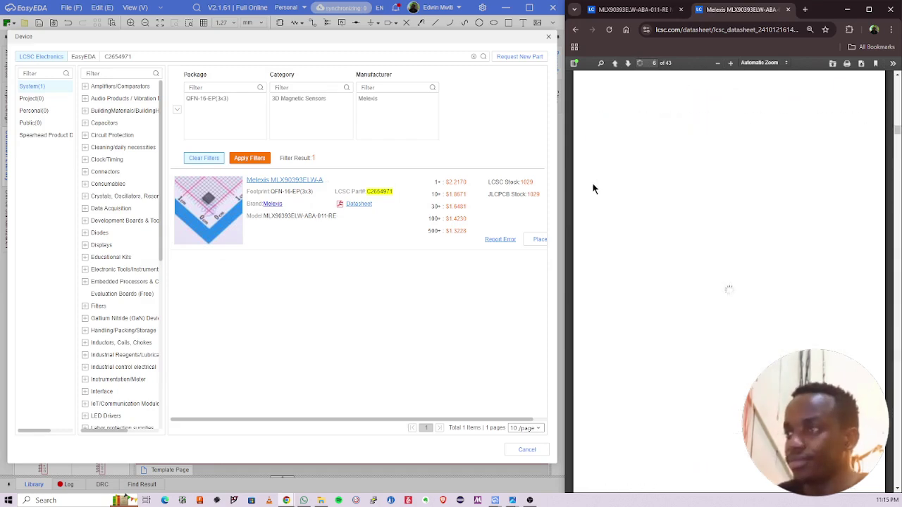
key(Right)
key(Right)
key(Right)
key(Right)
key(Right)
key(Right)
key(Right)
key(Right)
key(Right)
key(Right)
key(Right)
key(Right)
key(Right)
key(Right)
key(Right)
key(Right)
key(Right)
key(Right)
key(Right)
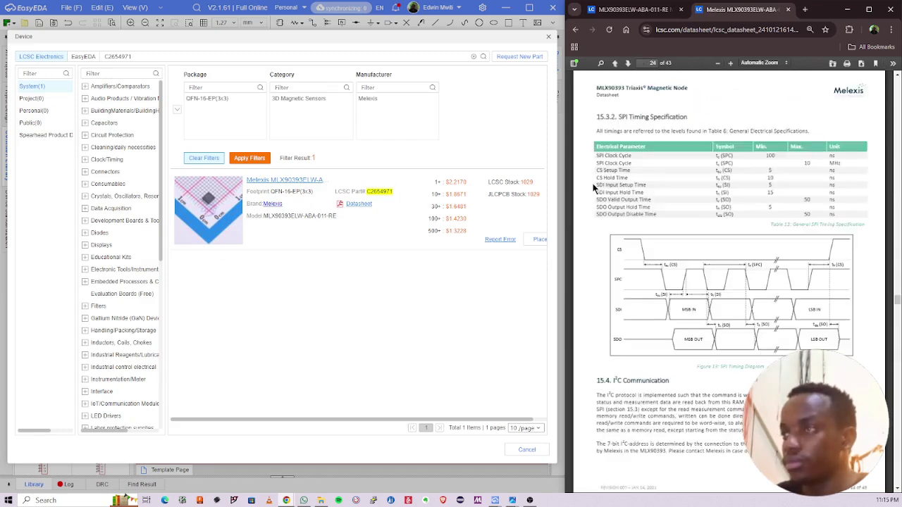
key(Right)
key(Right)
key(Right)
key(Right)
key(Right)
key(Right)
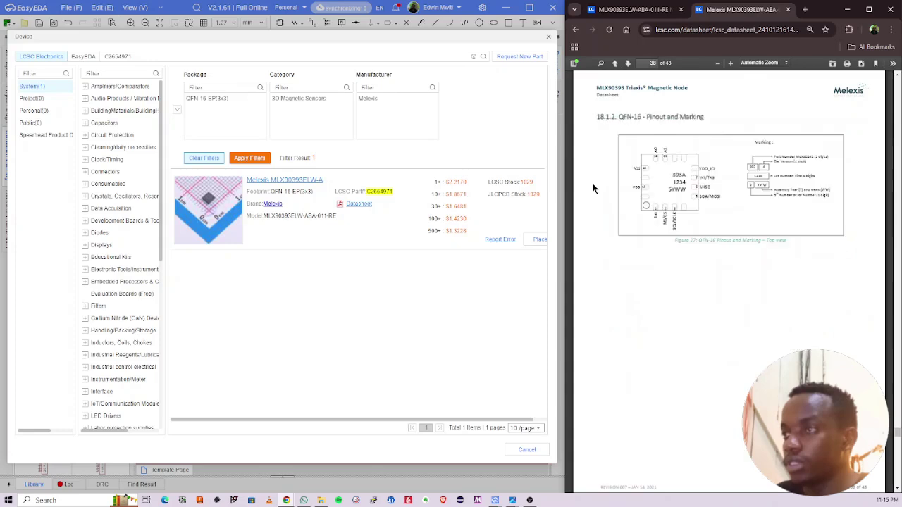
key(Left)
key(Left)
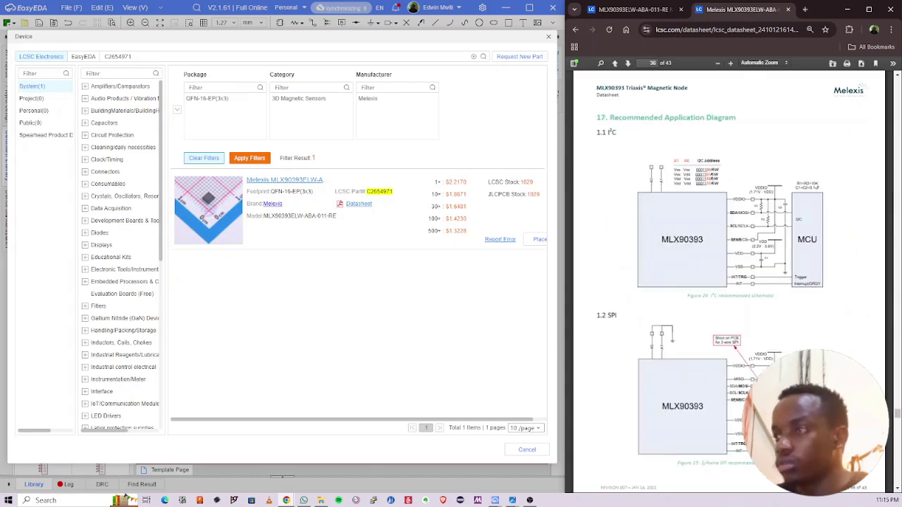
ctrl+scroll(809, 378, up, 4)
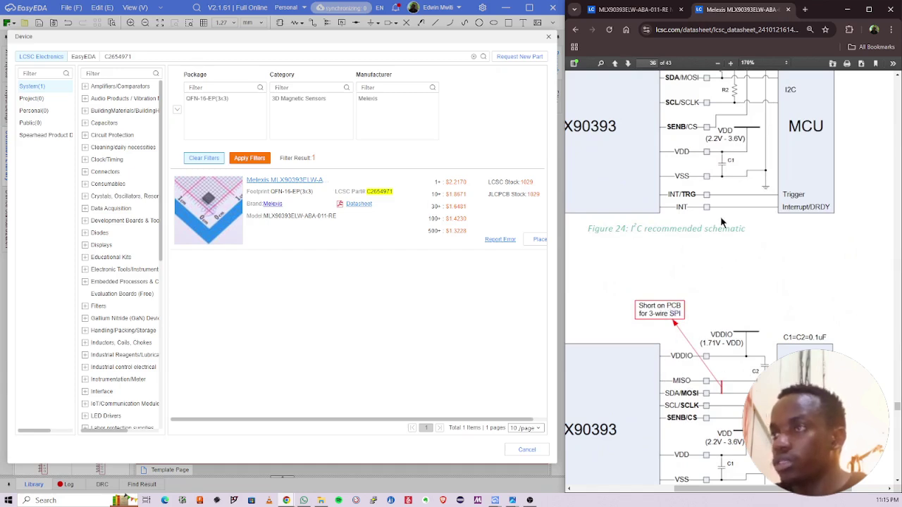
scroll(720, 216, up, 3)
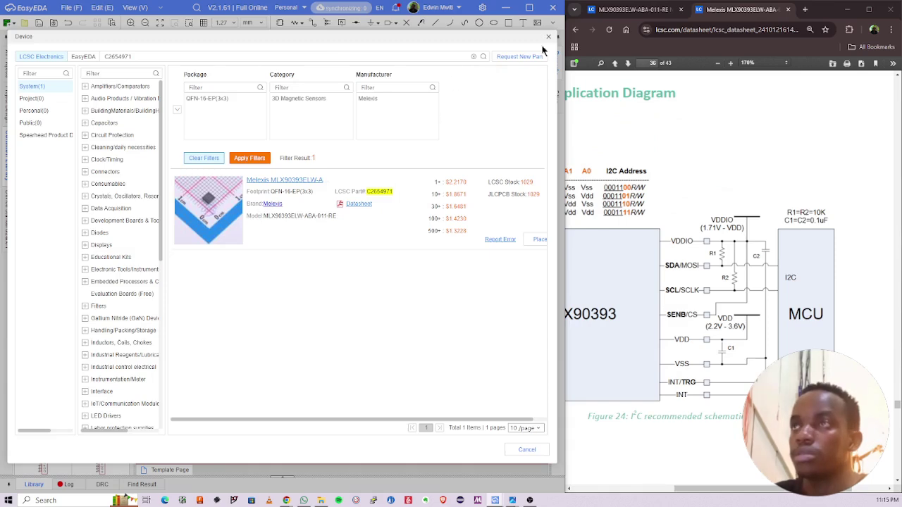
Step: Close the device search dialog and highlight the datasheet's I²C address for A1 and A0 both at Vss
click(548, 36)
right_drag(332, 317, 316, 316)
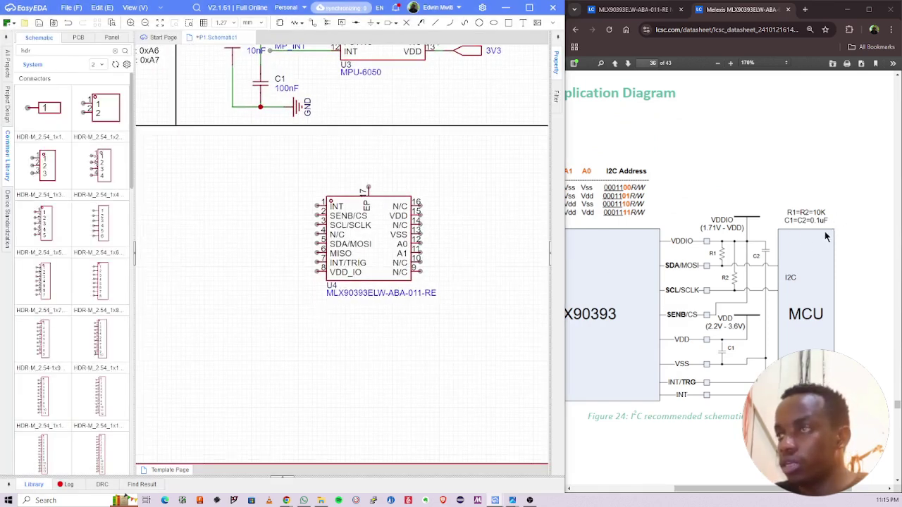
scroll(725, 337, down, 1)
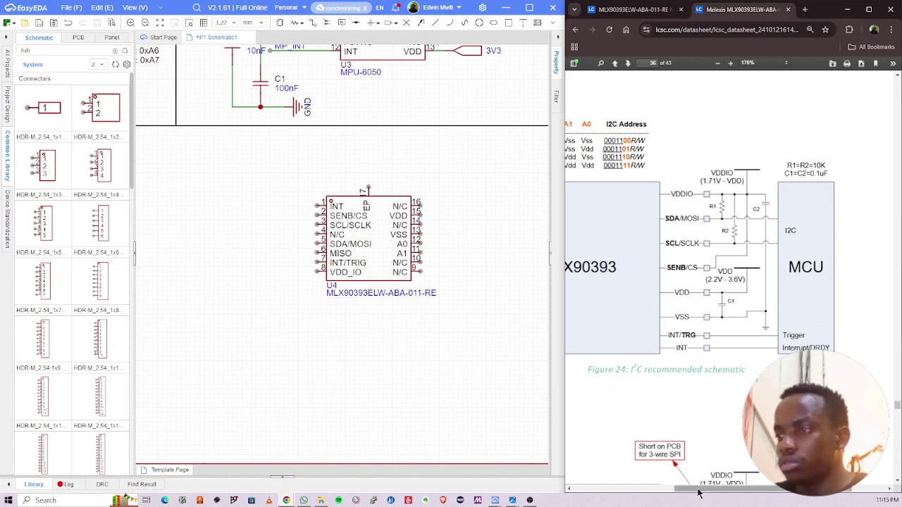
drag(701, 488, 667, 487)
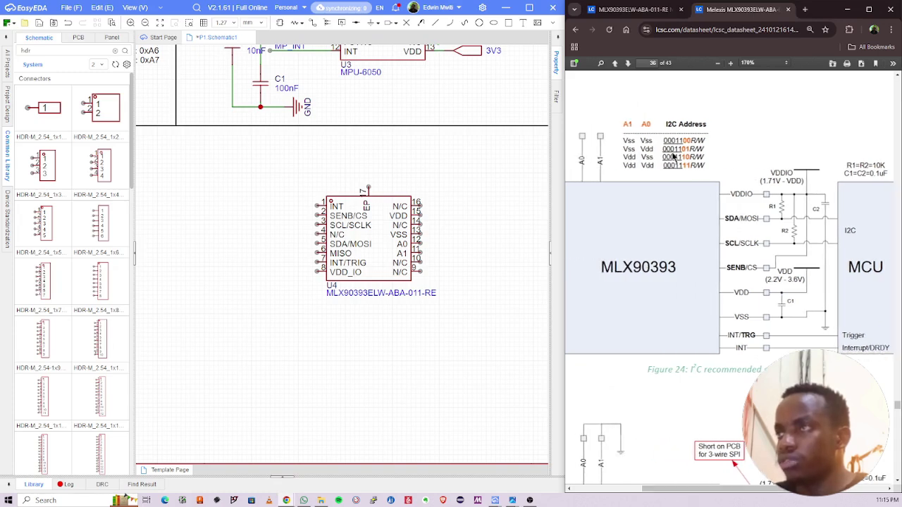
drag(664, 140, 694, 141)
click(717, 143)
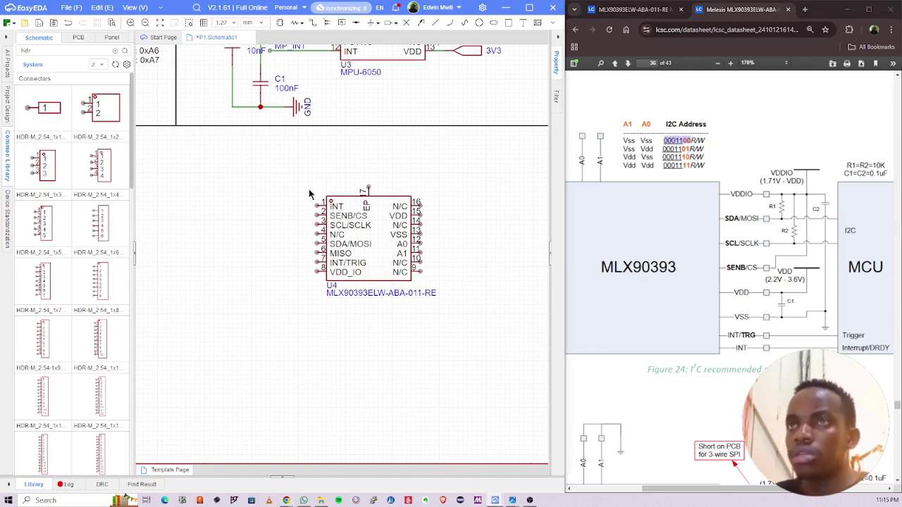
Step: Check the ADXL345's address note, switch to Calculator in Programmer mode and enter 1100 as a binary value
scroll(309, 190, down, 2)
right_drag(258, 189, 411, 245)
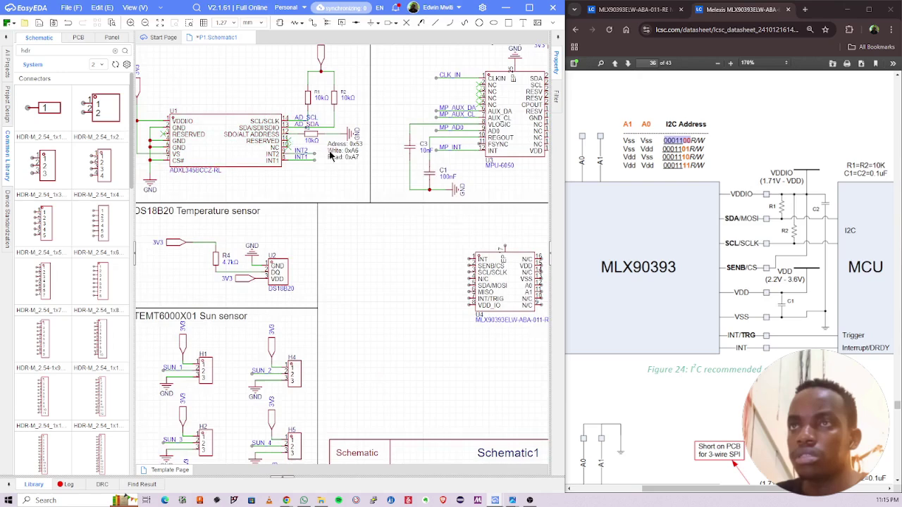
scroll(344, 144, up, 2)
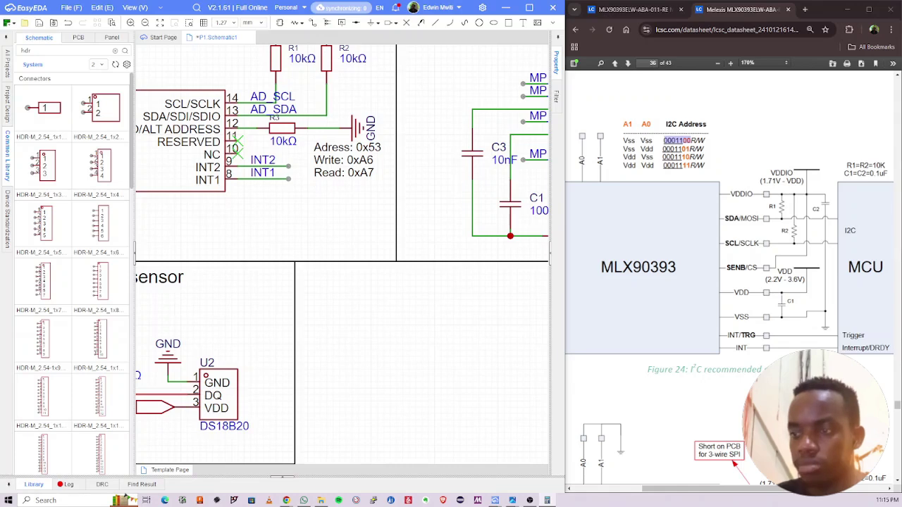
drag(0, 63, 411, 43)
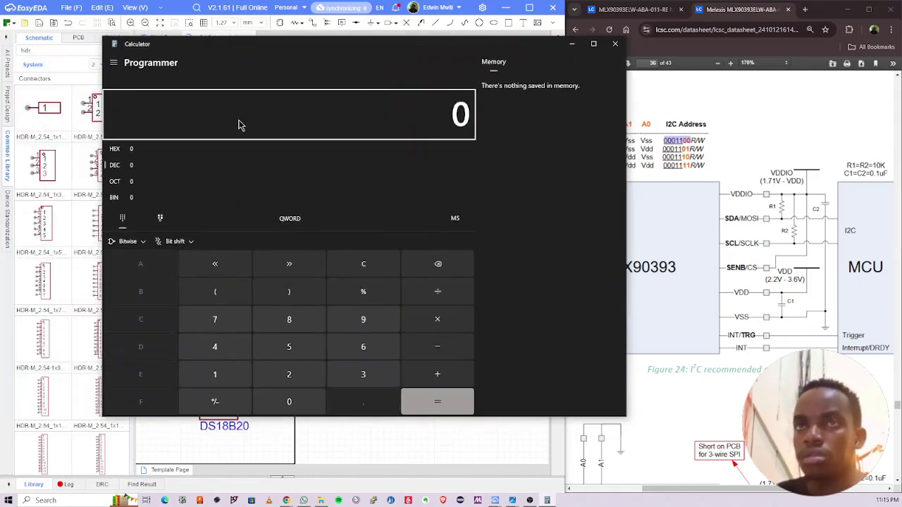
click(154, 199)
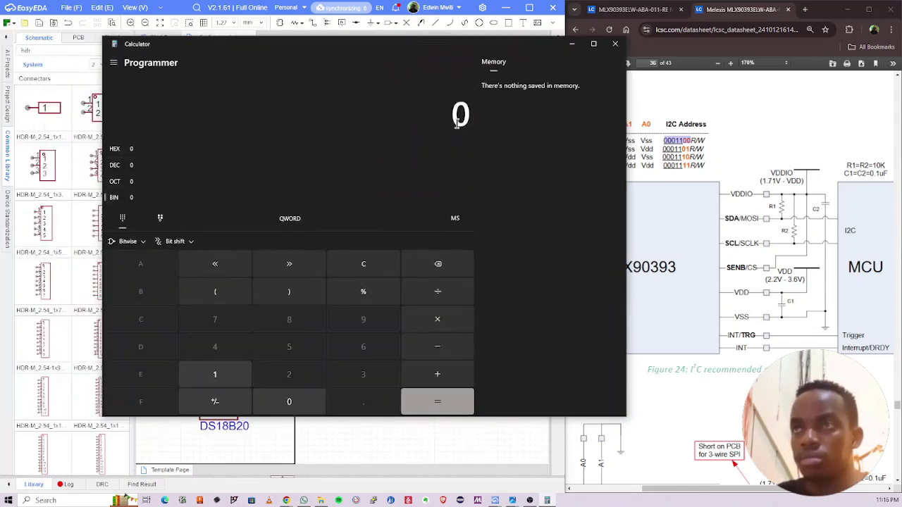
text(1100)
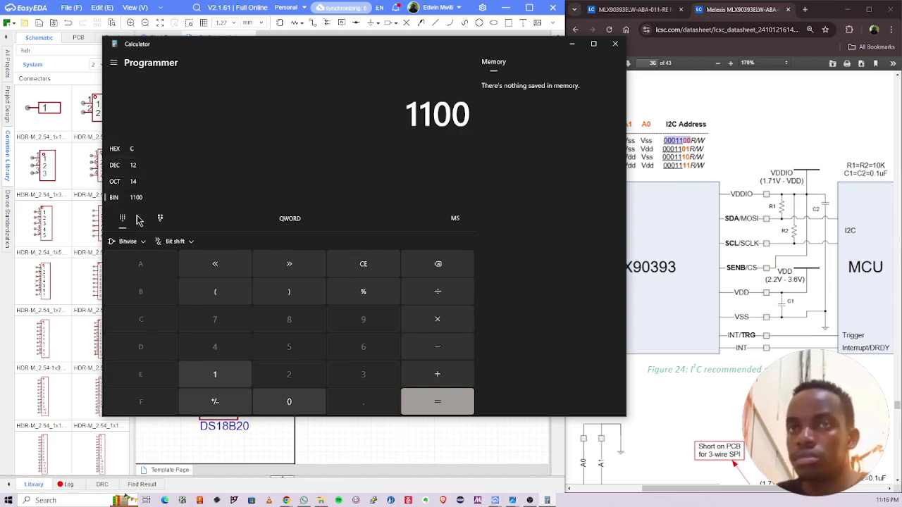
Step: Rebuild binary 1100 with the calculator's bit toggles to read its hexadecimal value, and minimise the calculator
click(160, 217)
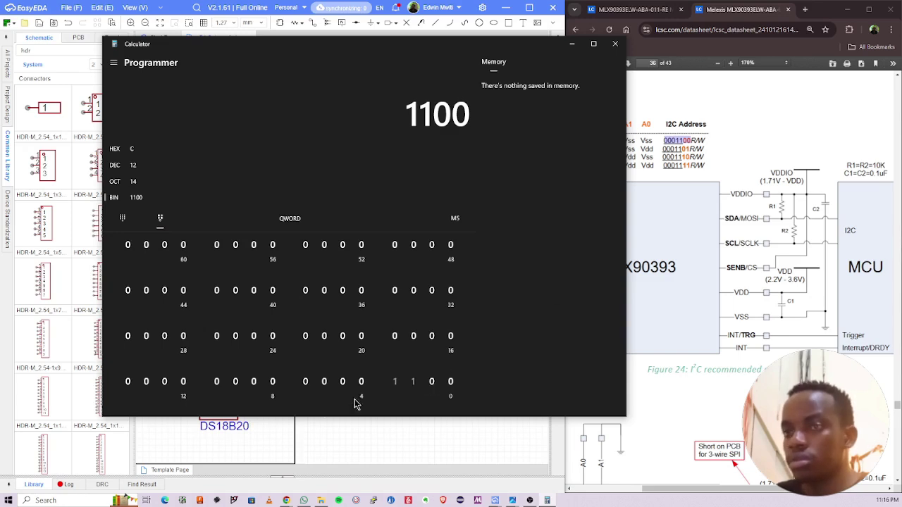
click(413, 383)
click(398, 389)
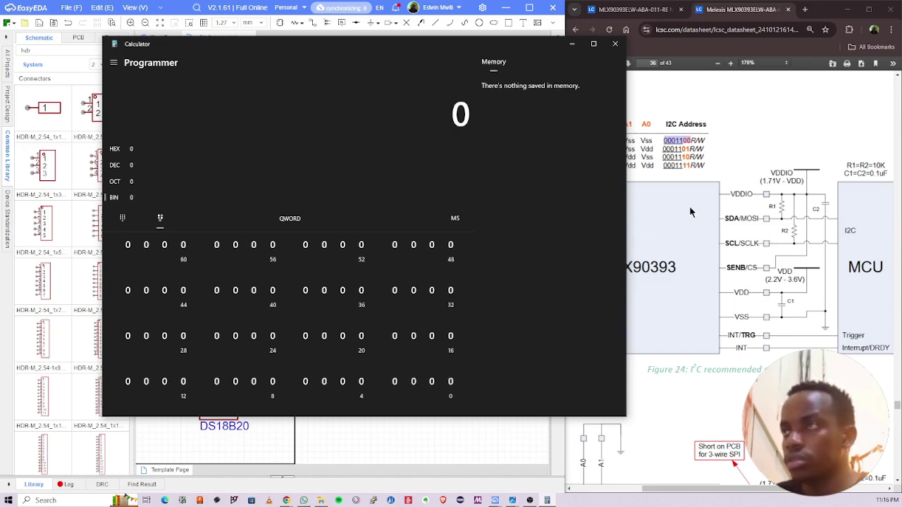
click(413, 386)
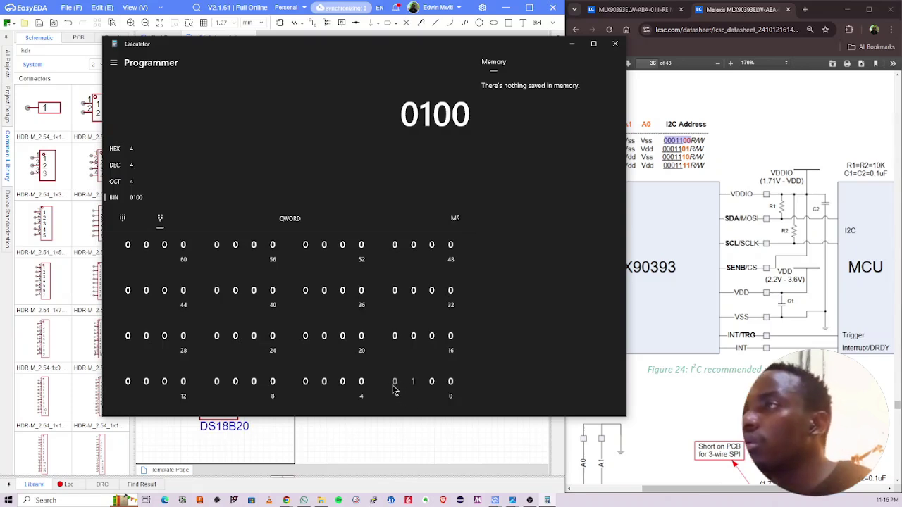
click(395, 386)
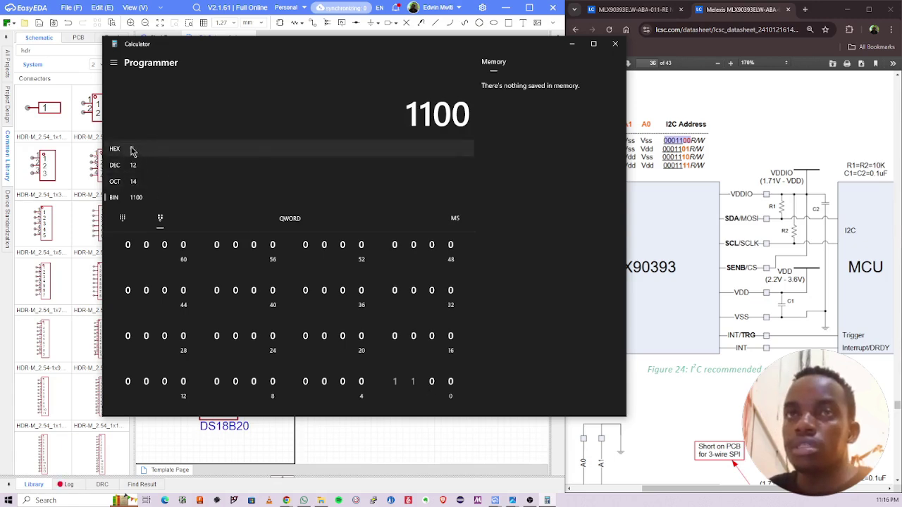
click(572, 44)
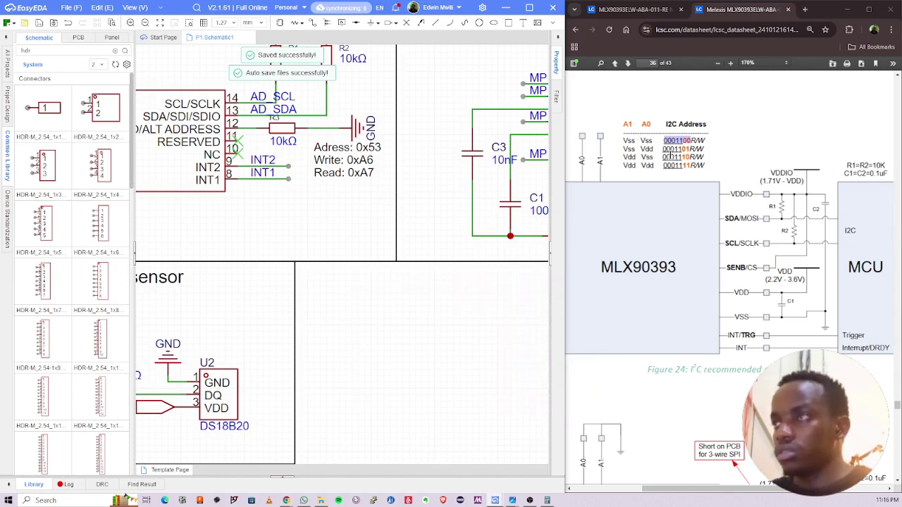
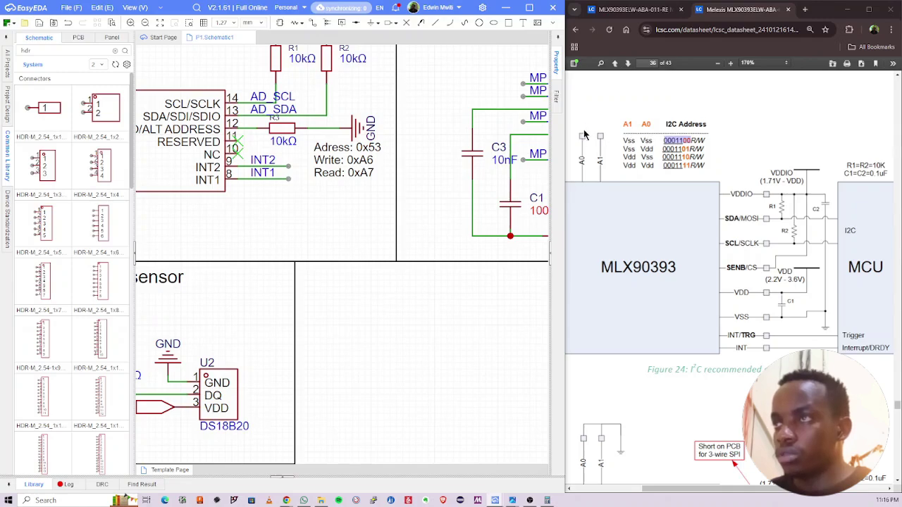
Step: Copy an existing GND symbol and place the copy beside the MLX90393's A1 pin
scroll(456, 239, down, 5)
scroll(423, 241, up, 4)
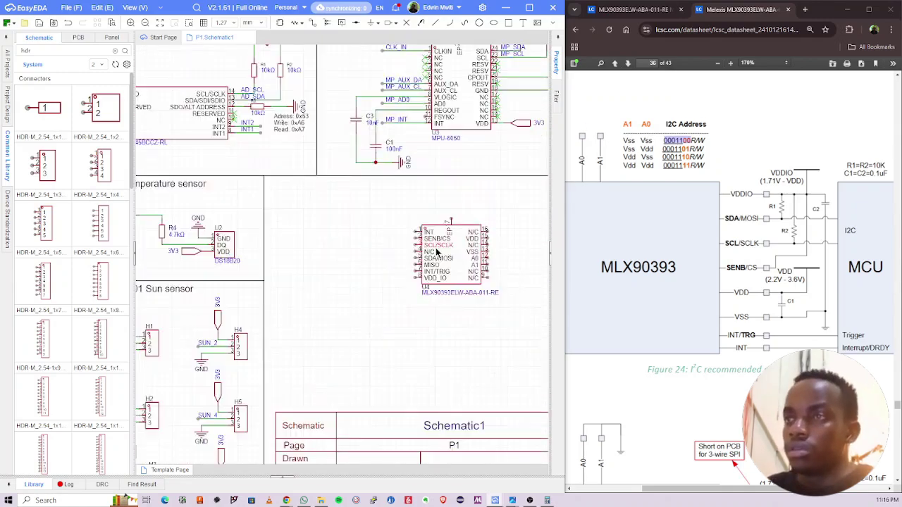
scroll(400, 243, up, 5)
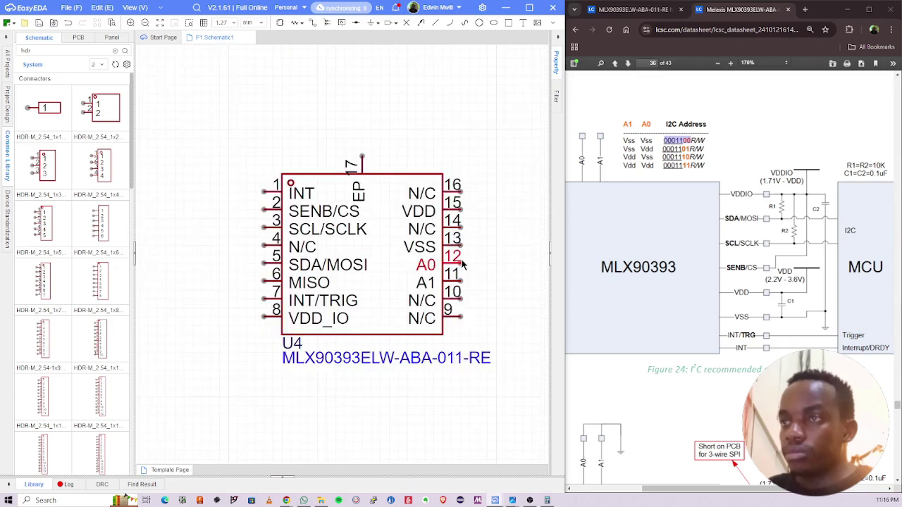
click(621, 127)
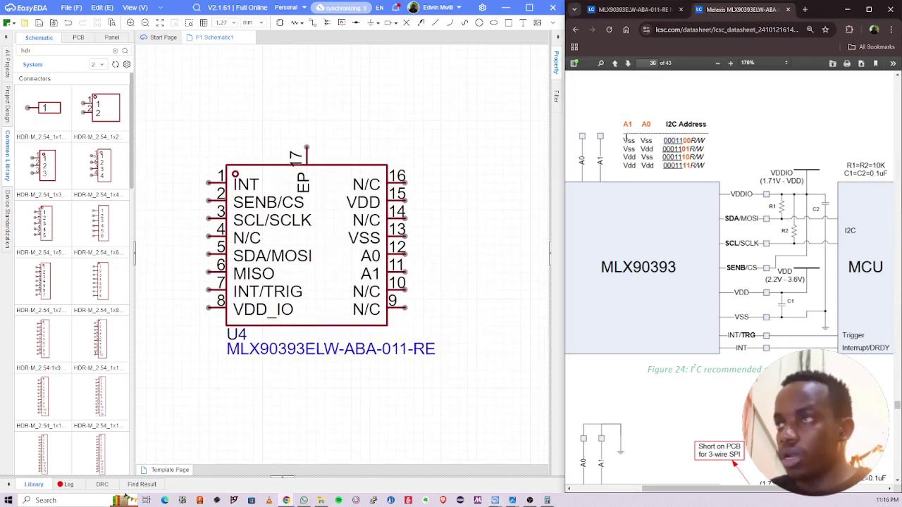
click(443, 161)
scroll(422, 162, down, 4)
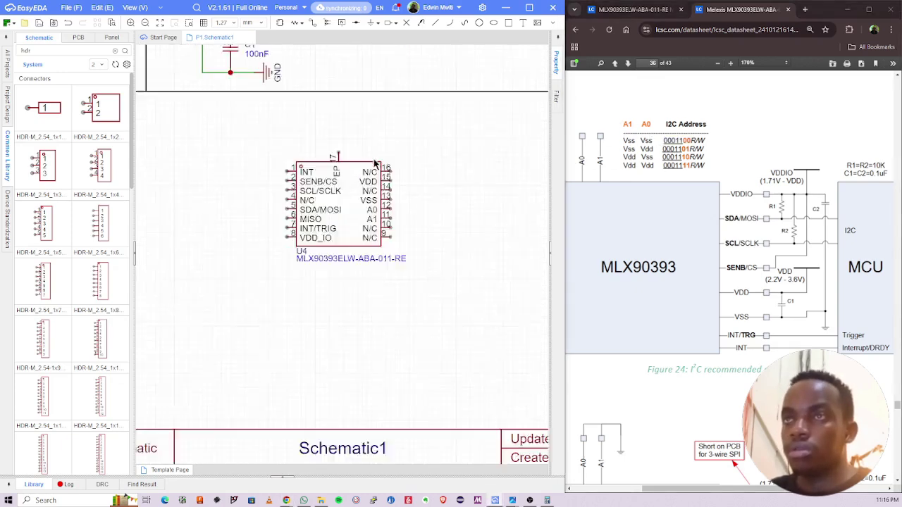
key(ctrl+c)
key(ctrl+v)
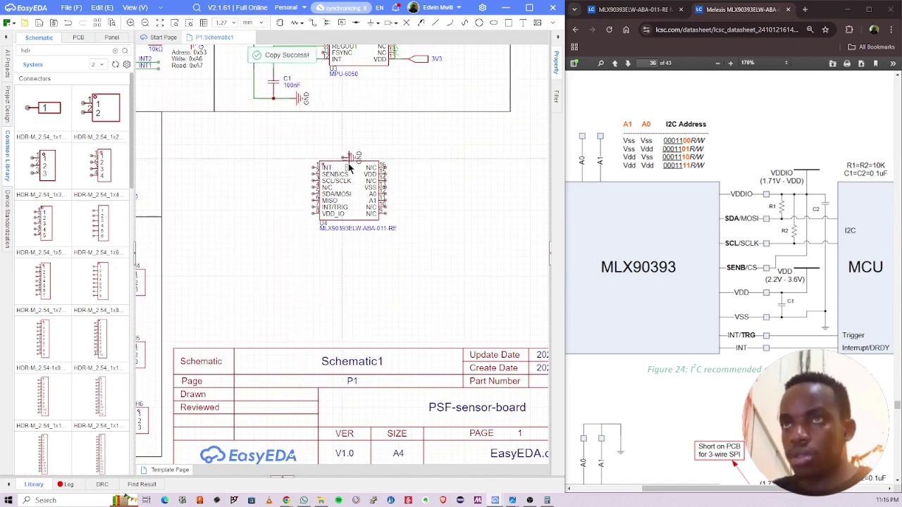
scroll(351, 159, up, 3)
right_drag(452, 259, 404, 226)
click(464, 236)
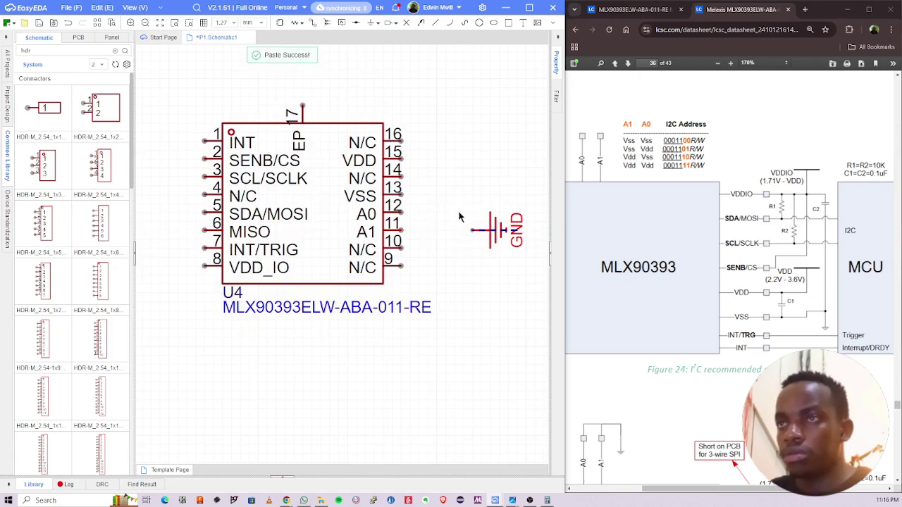
Step: Wire the MLX90393's A1 and A0 pins to the GND symbol, following the datasheet's Vss/Vss address row
click(402, 232)
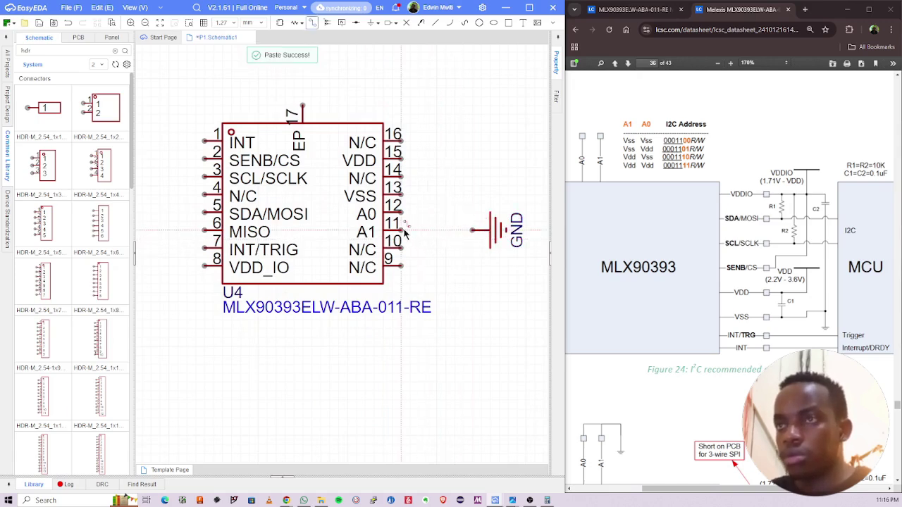
click(476, 232)
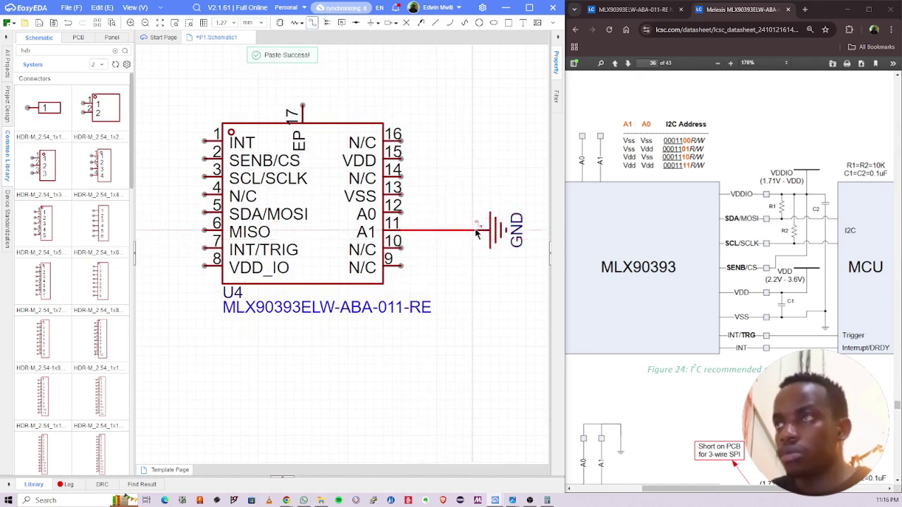
click(641, 140)
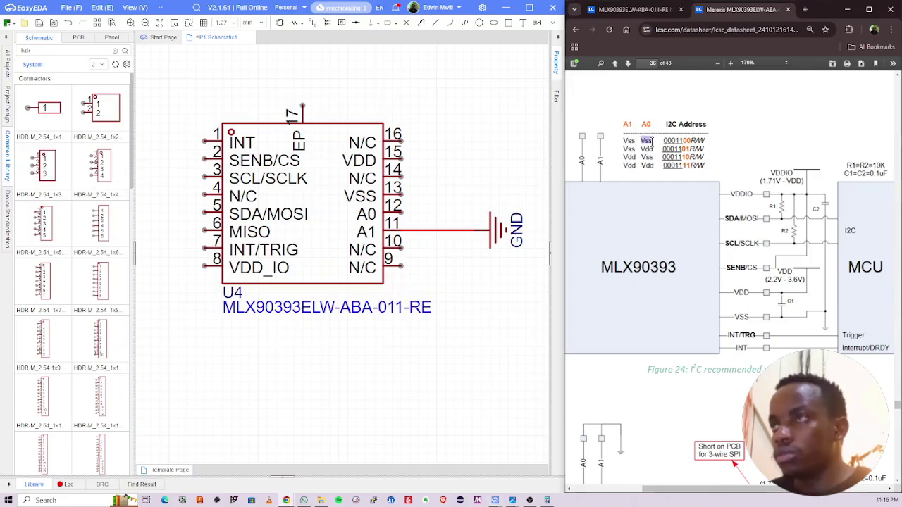
click(459, 202)
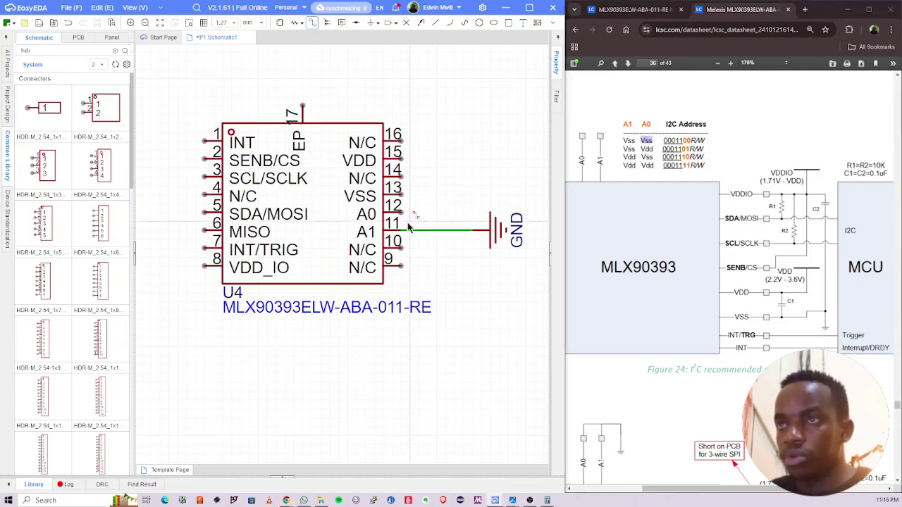
click(401, 213)
click(463, 230)
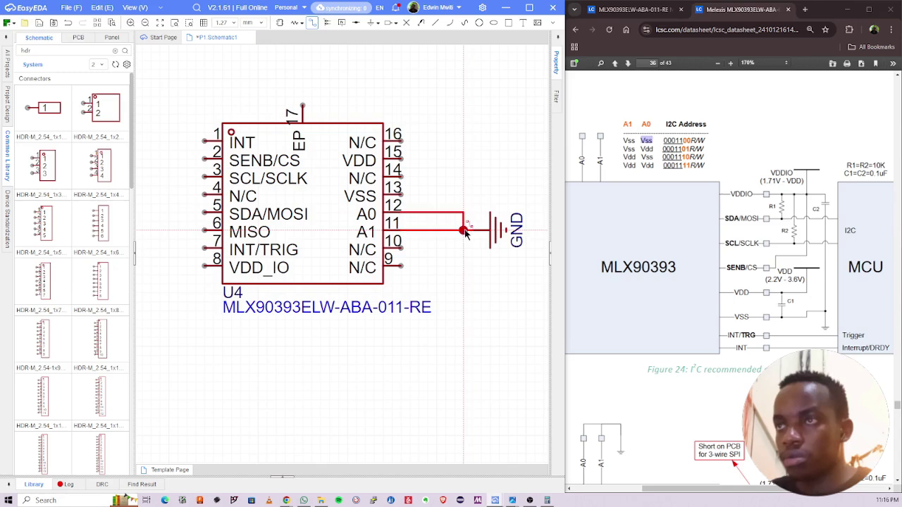
click(471, 198)
Step: Add the text note "0b0001100 R/W" beside the GND symbol on the MLX90393's A0 and A1 pins
right_drag(488, 234, 392, 237)
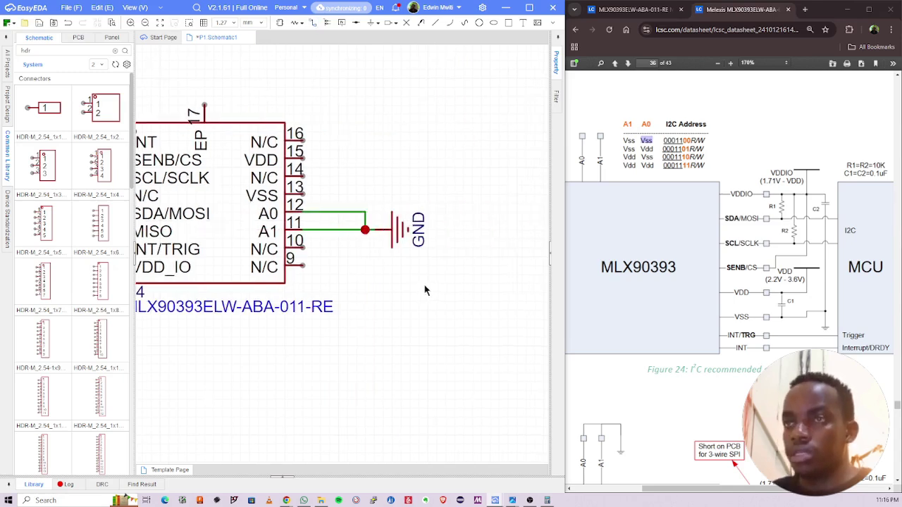
scroll(424, 284, down, 2)
click(523, 24)
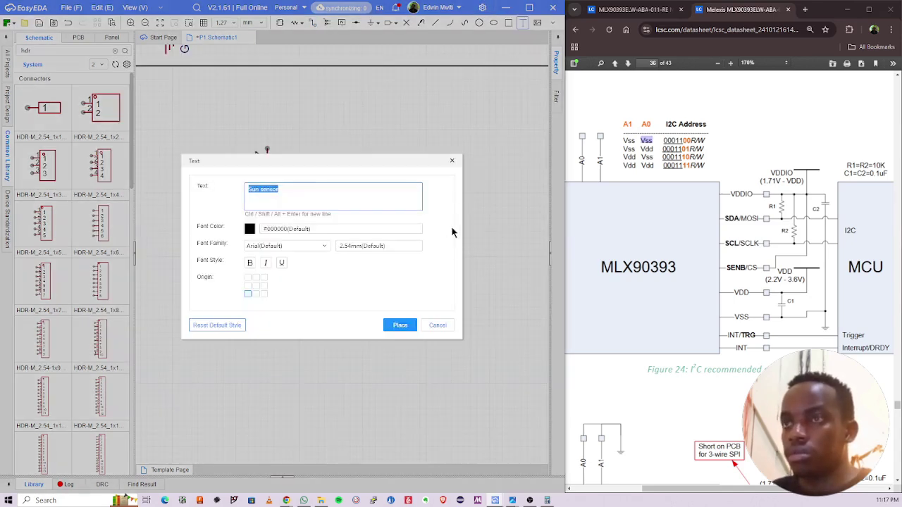
text(0b0001100 R)
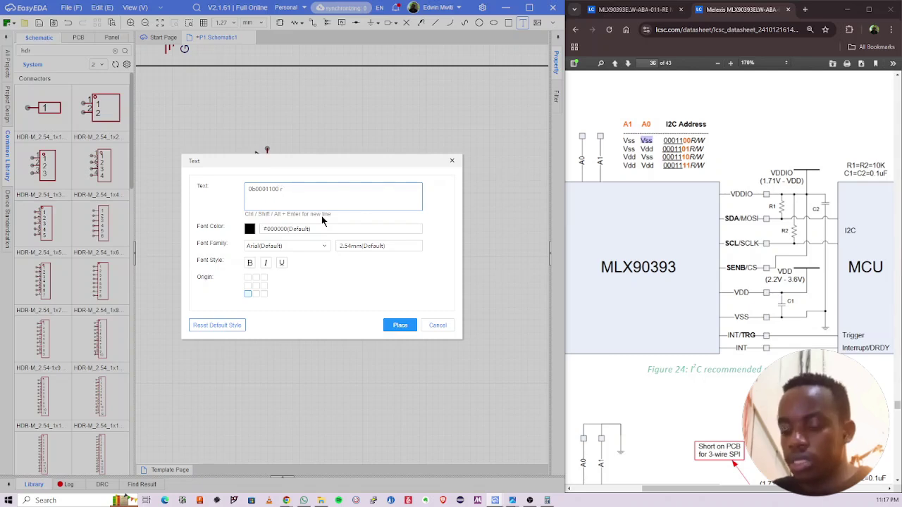
text(W)
key(Return)
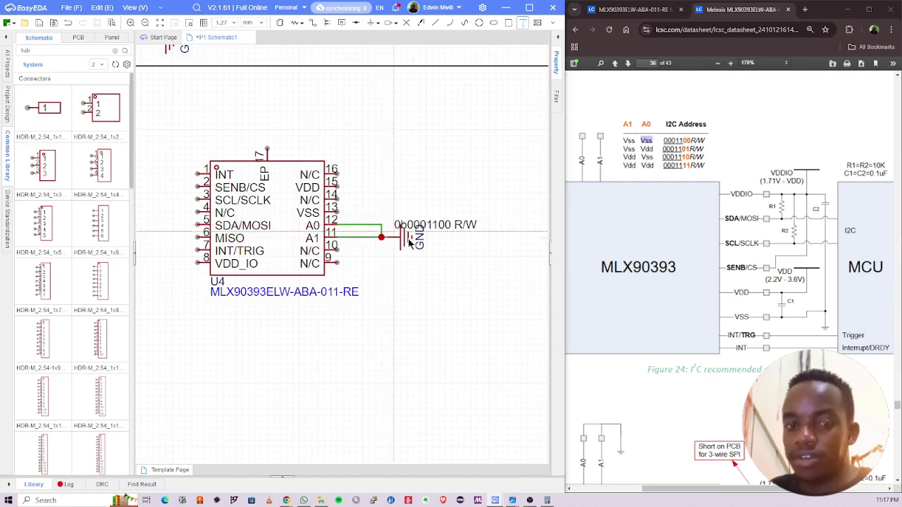
click(453, 246)
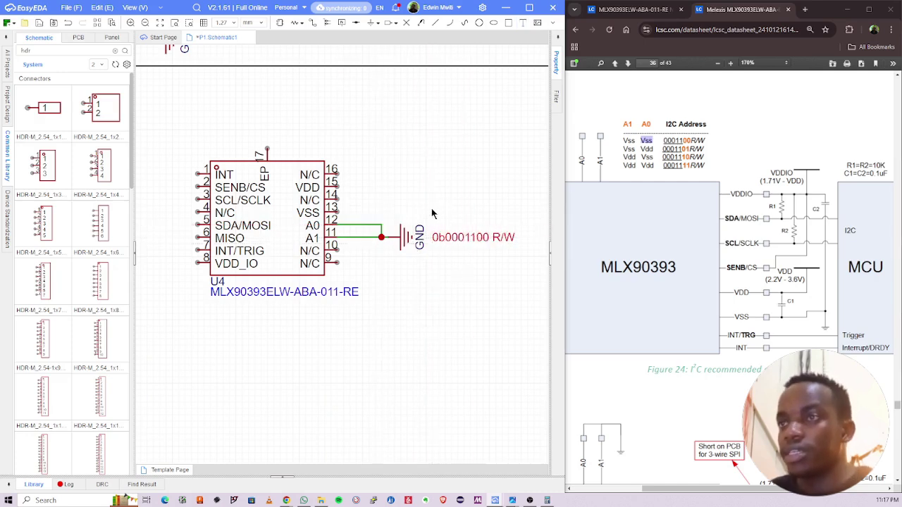
Step: Prefix the MLX90393's address note with "Addr:" and save the schematic
double_click(451, 240)
click(456, 243)
text(a)
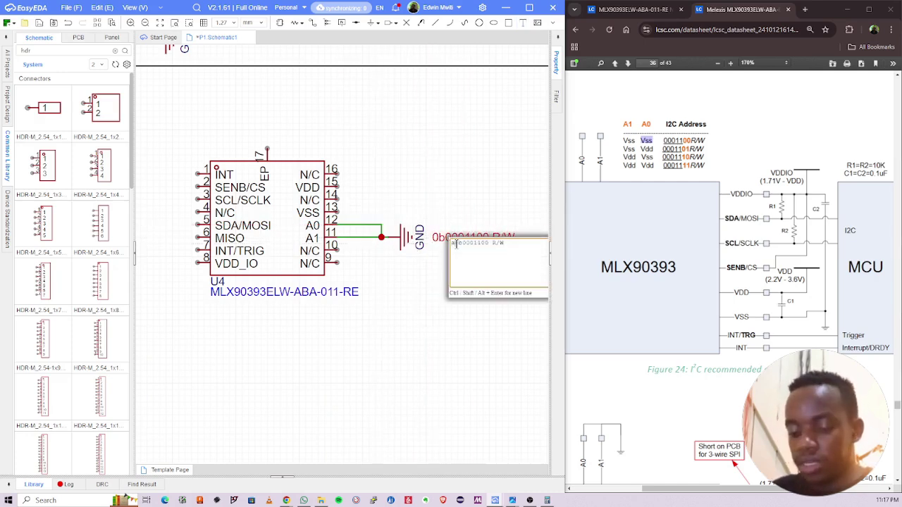
text(DDR:)
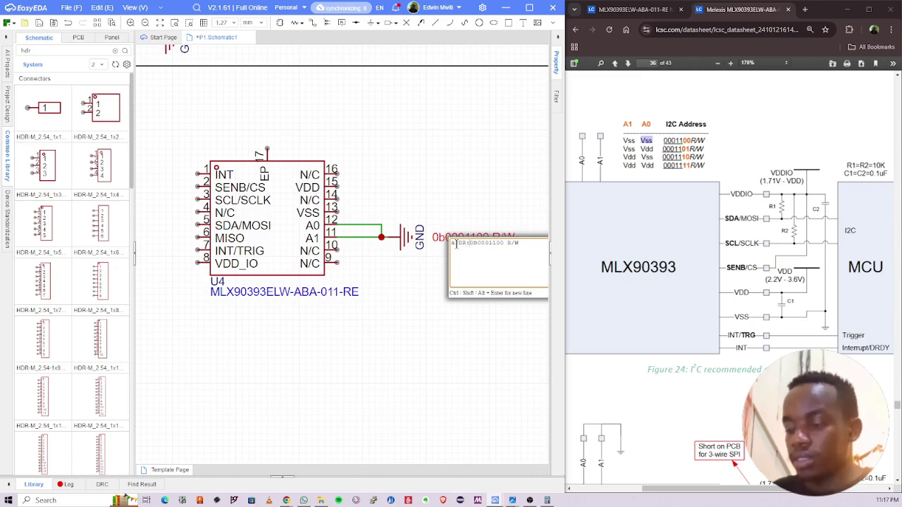
key(BackSpace)
key(BackSpace)
key(BackSpace)
text(ddr:)
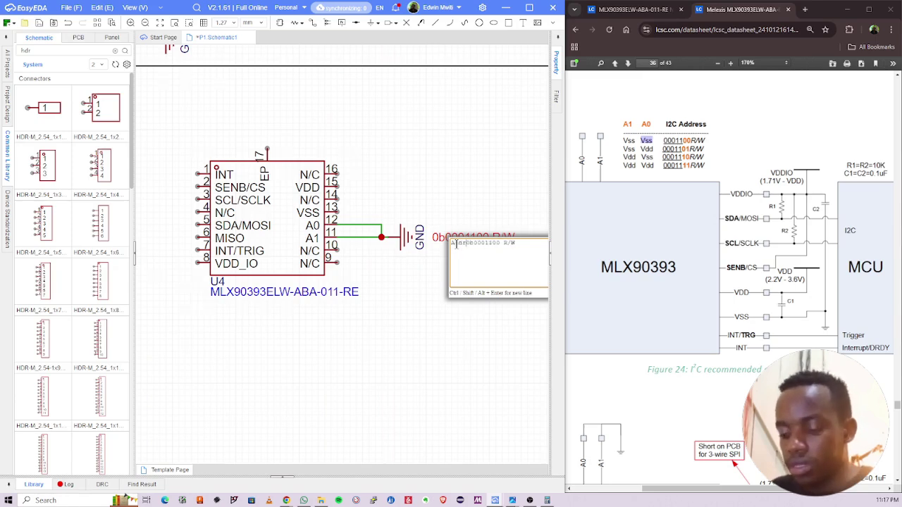
key(Return)
key(ctrl+s)
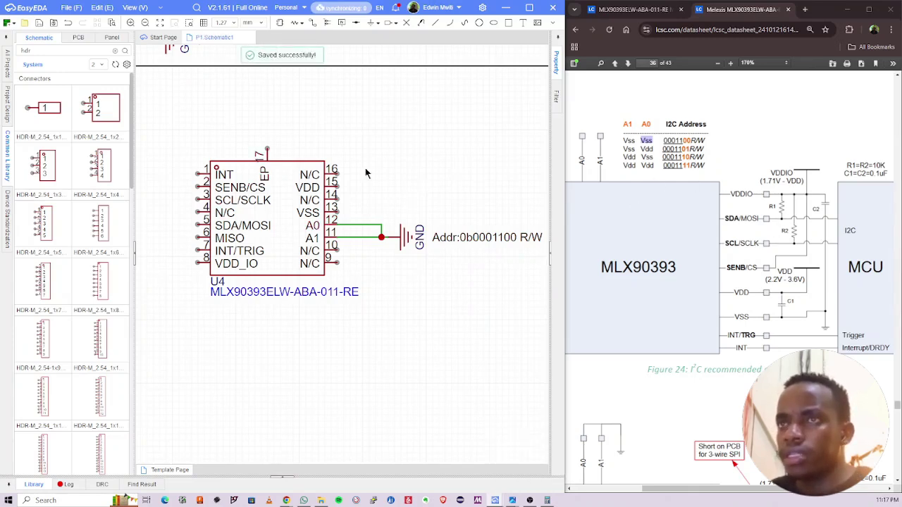
Step: Copy the MPU-6050's two 10kΩ pull-up resistors and place the copies beside the MLX90393's SCL and SDA pin side
scroll(366, 174, down, 4)
scroll(339, 153, up, 2)
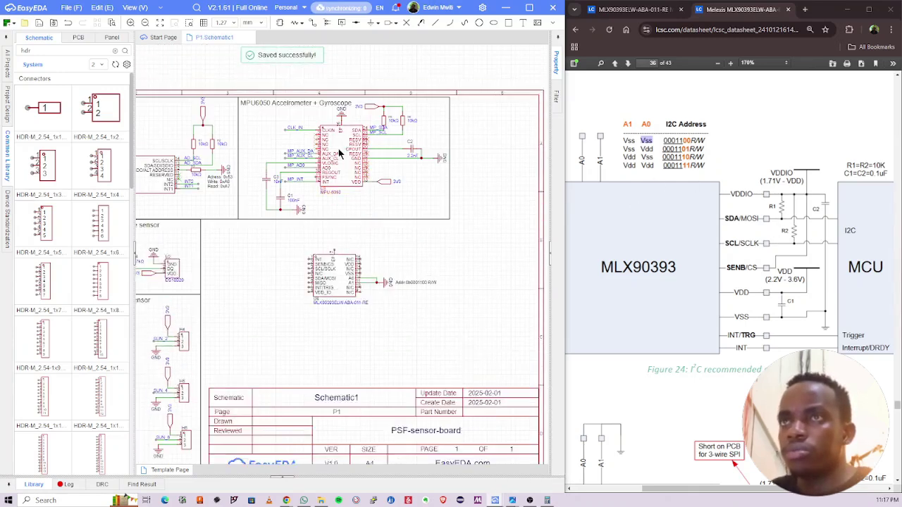
click(385, 122)
ctrl+click(402, 120)
key(ctrl+c)
key(ctrl+v)
scroll(401, 258, up, 4)
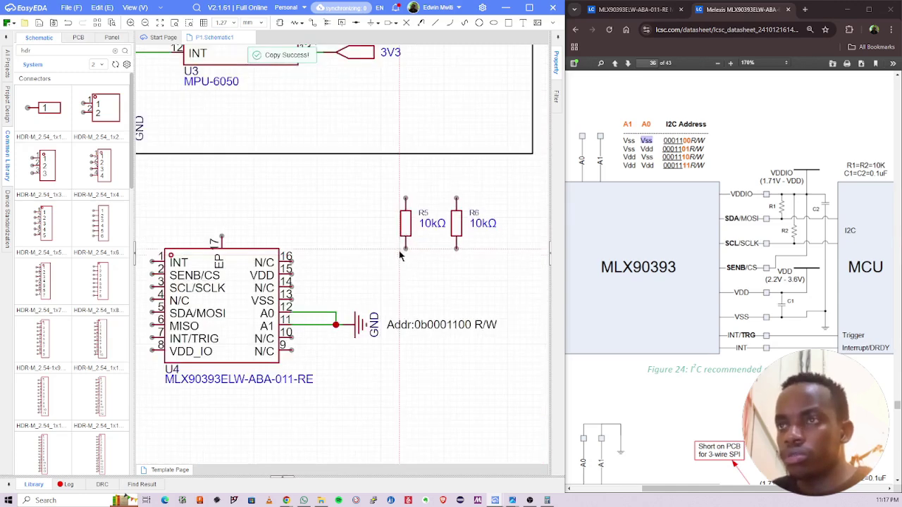
right_drag(369, 269, 410, 232)
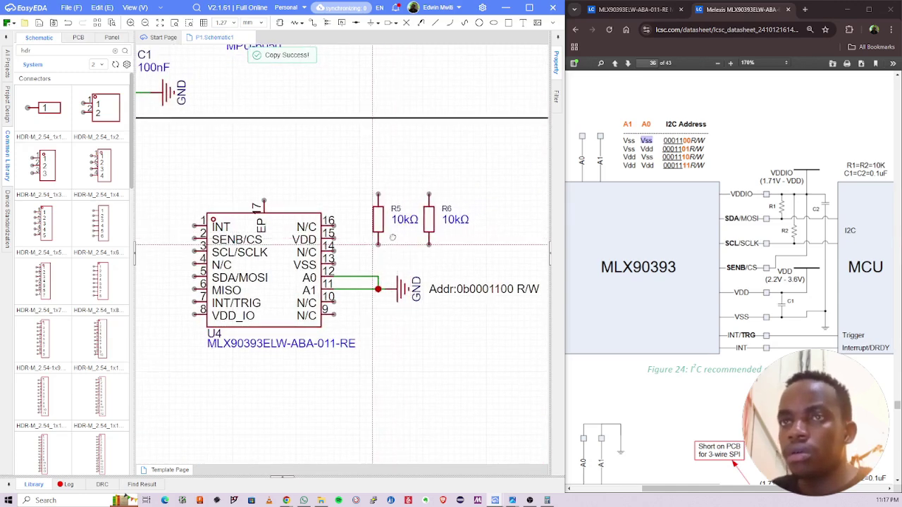
right_drag(361, 257, 437, 223)
right_drag(226, 229, 303, 218)
scroll(303, 218, up, 2)
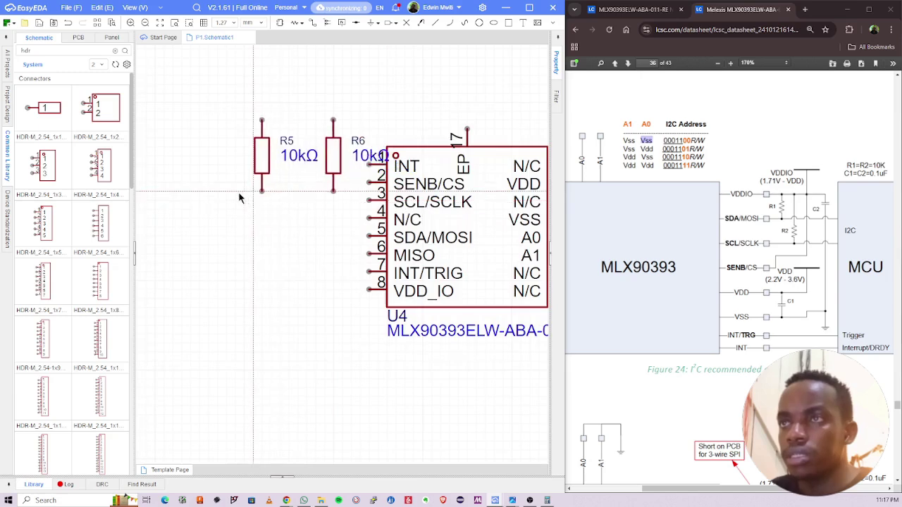
click(197, 195)
Step: Wire R8's lower end to the MLX90393's SCL/SCLK pin and R7's lower end to its SDA/MOSI pin
key(w)
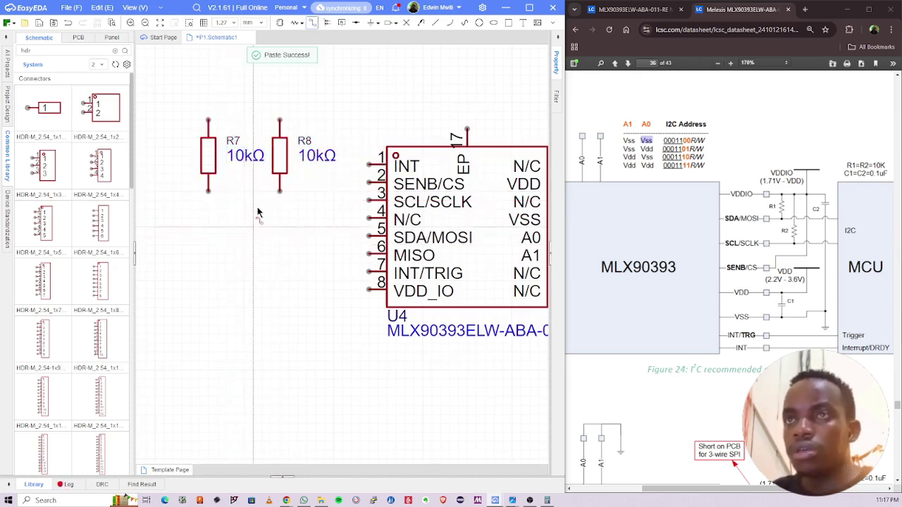
click(280, 191)
click(367, 201)
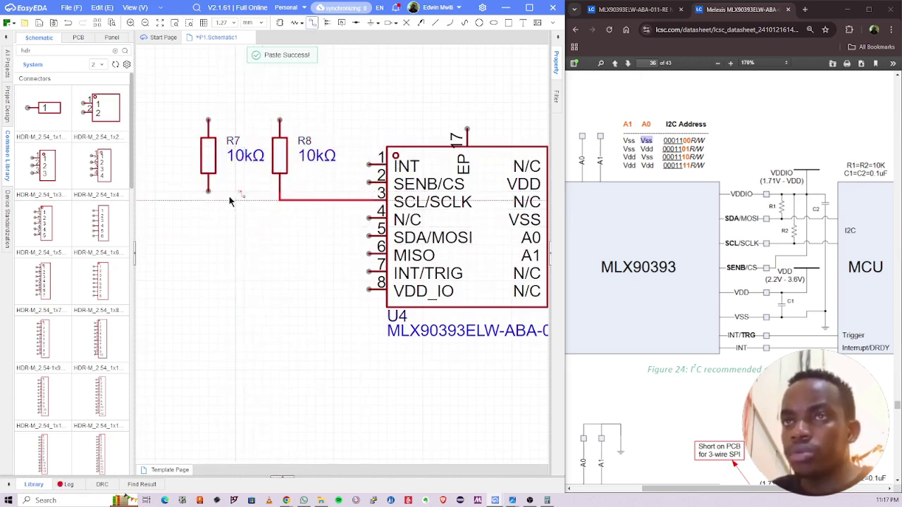
click(208, 191)
click(369, 237)
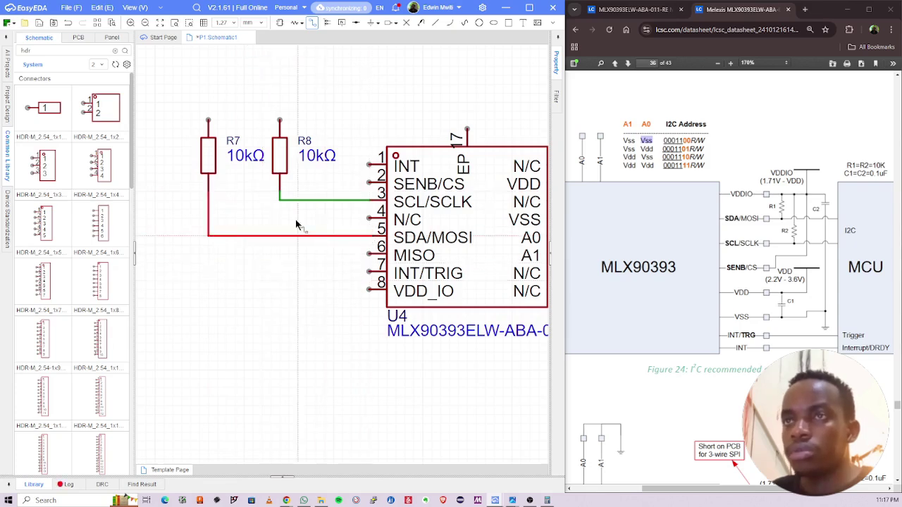
Step: Copy the MPU-6050's 3V3 power symbol, rotate it 180°, and place it just before the upper end of R7
scroll(325, 150, down, 4)
right_drag(335, 167, 326, 219)
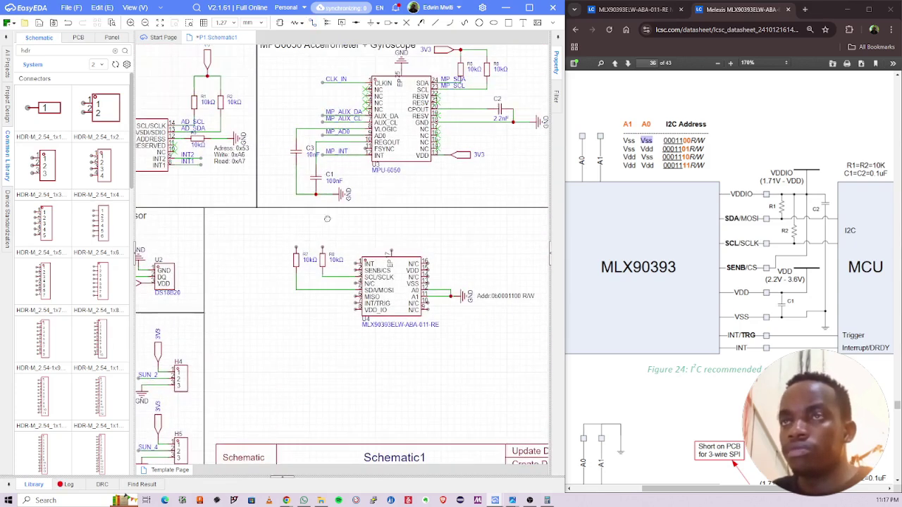
click(461, 155)
key(ctrl+c)
key(ctrl+v)
scroll(307, 244, up, 3)
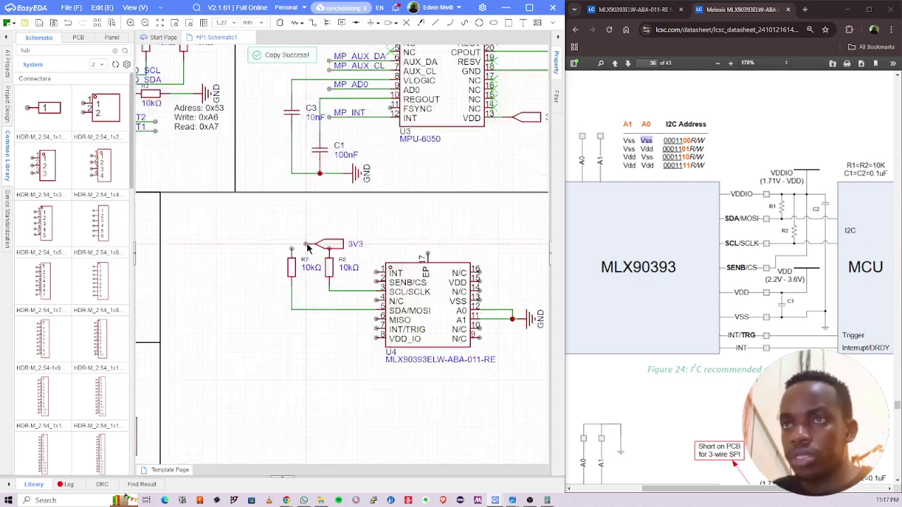
key(space)
key(space)
click(255, 248)
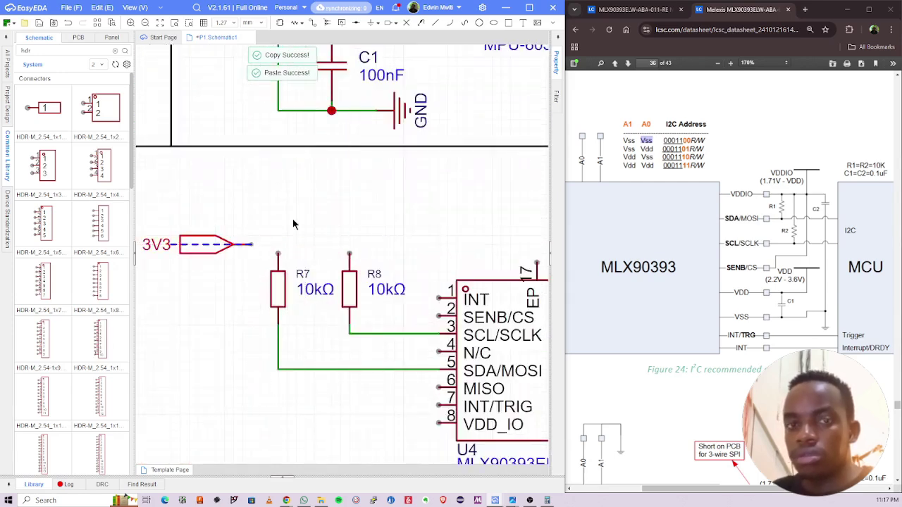
Step: Wire the 3V3 symbol to the upper ends of R7 and R8, and save the schematic
key(alt+w)
click(252, 245)
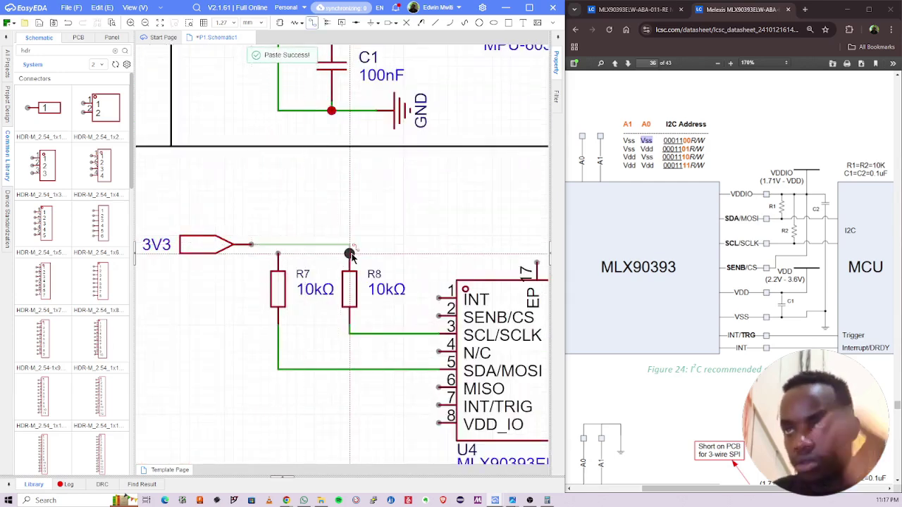
click(349, 253)
click(277, 254)
click(277, 245)
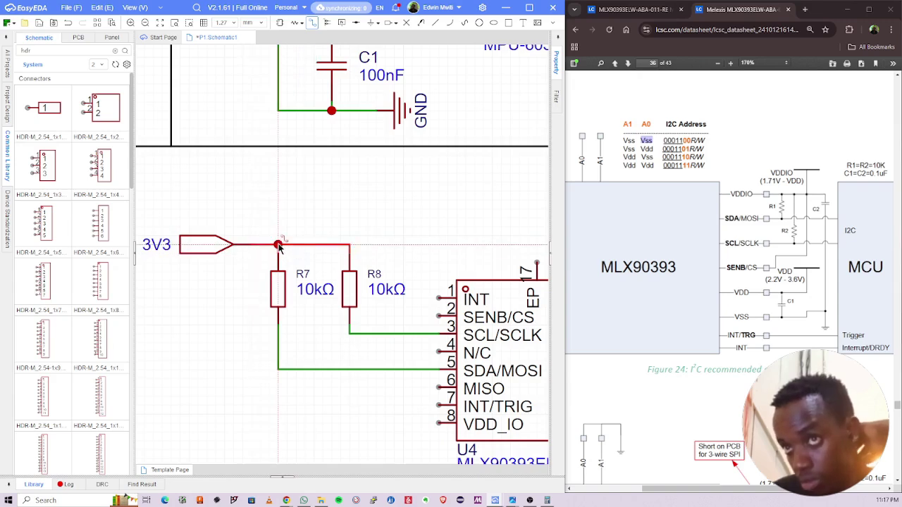
key(Escape)
click(345, 182)
key(ctrl+s)
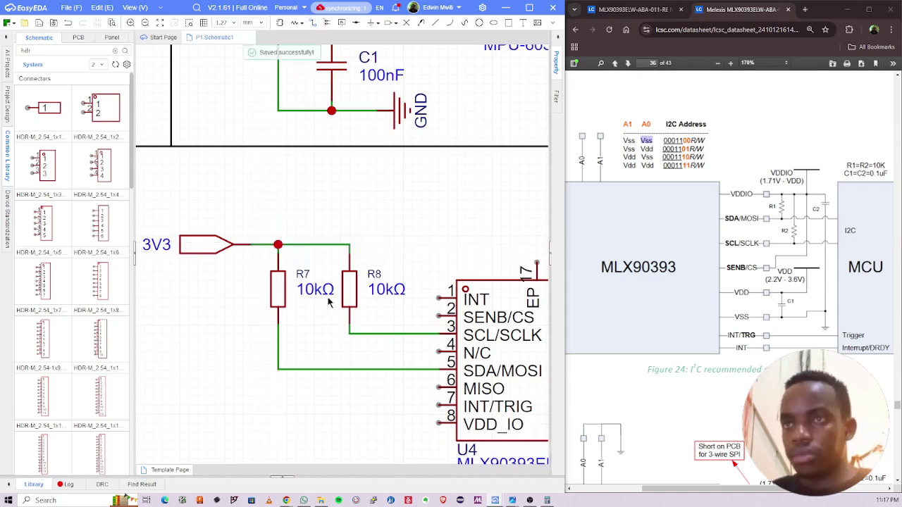
Step: Place one net label on the MLX90393's SDA wire and another on its SCL wire
right_drag(378, 395, 334, 318)
scroll(397, 266, down, 3)
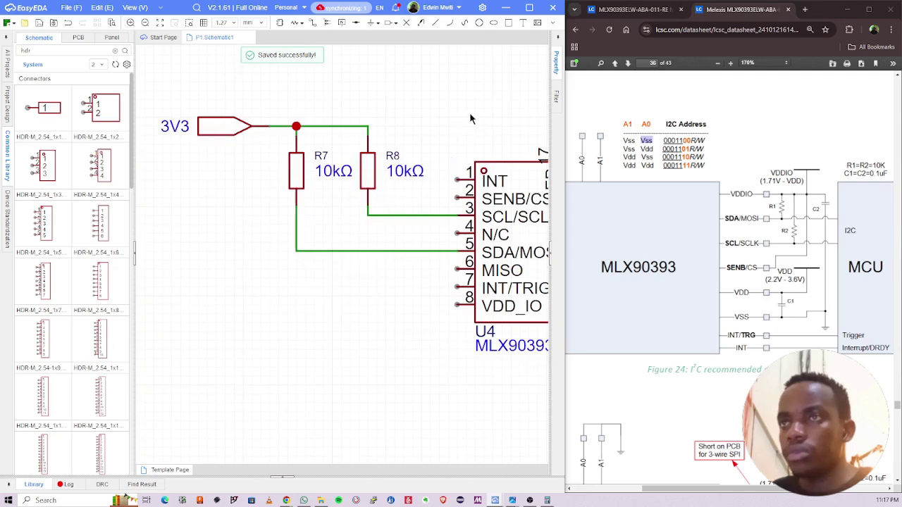
scroll(441, 140, up, 1)
right_drag(491, 103, 446, 146)
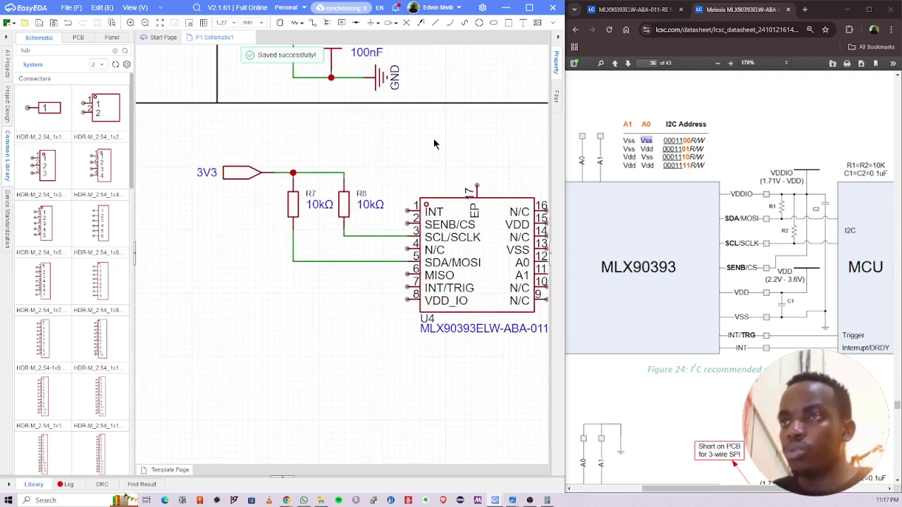
key(alt+n)
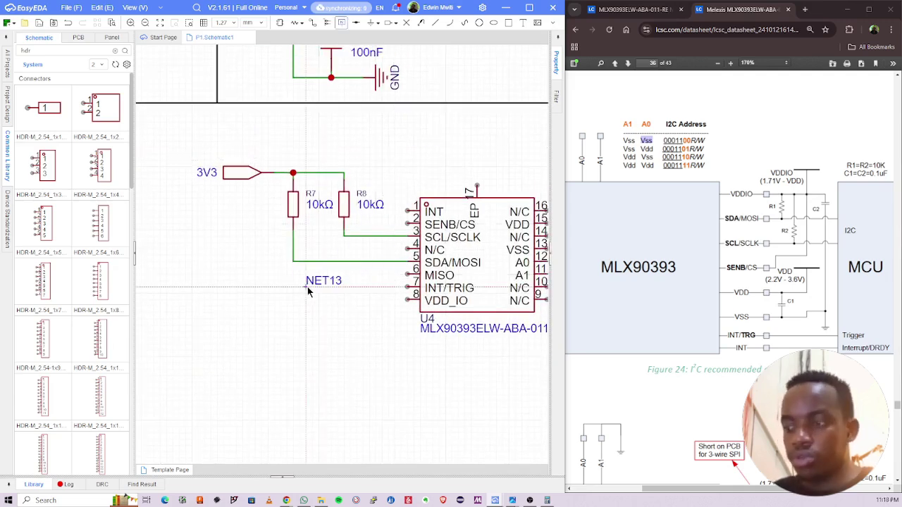
click(337, 261)
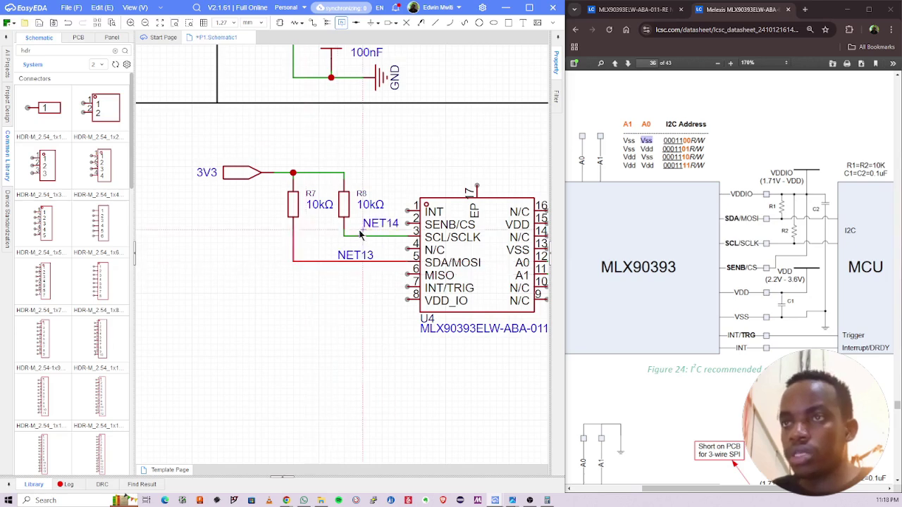
click(350, 235)
key(Escape)
Step: Rename the SDA wire's net label to MAG_SDA and the SCL wire's to MAG_SCL
double_click(352, 256)
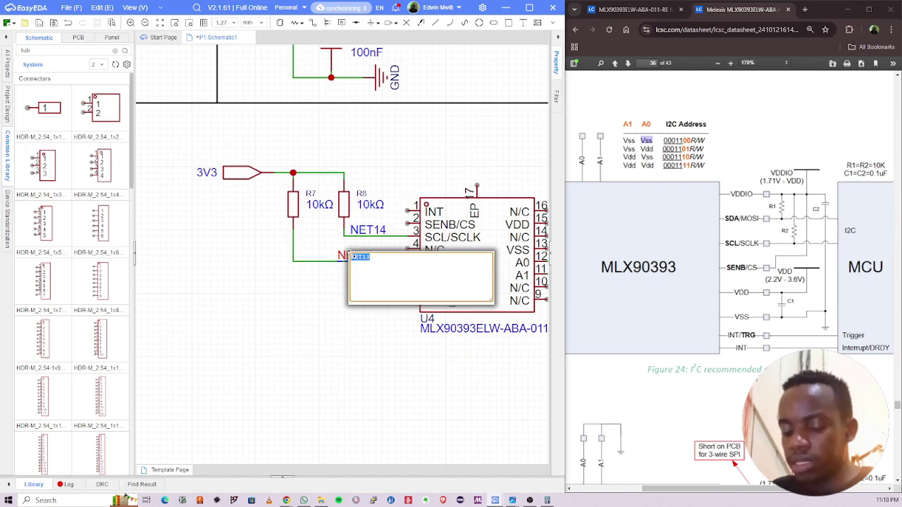
key(BackSpace)
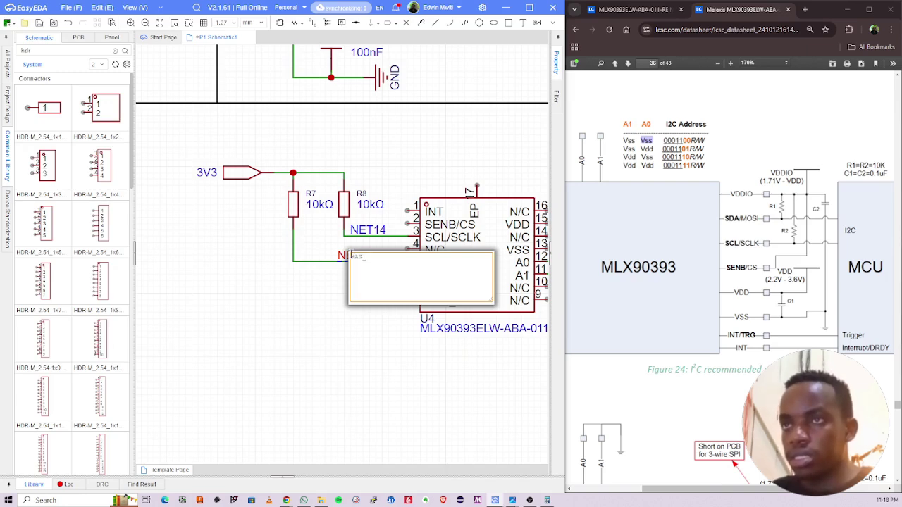
text(MAG_SDA)
key(Return)
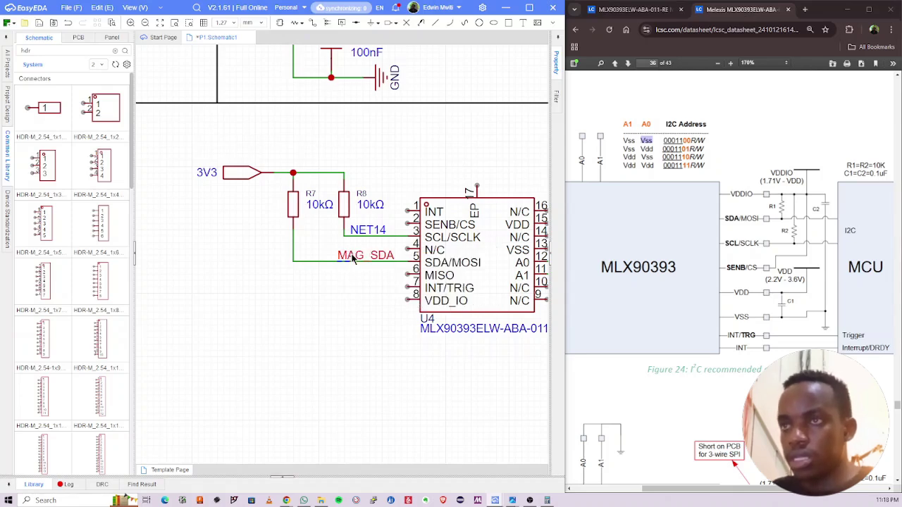
double_click(363, 233)
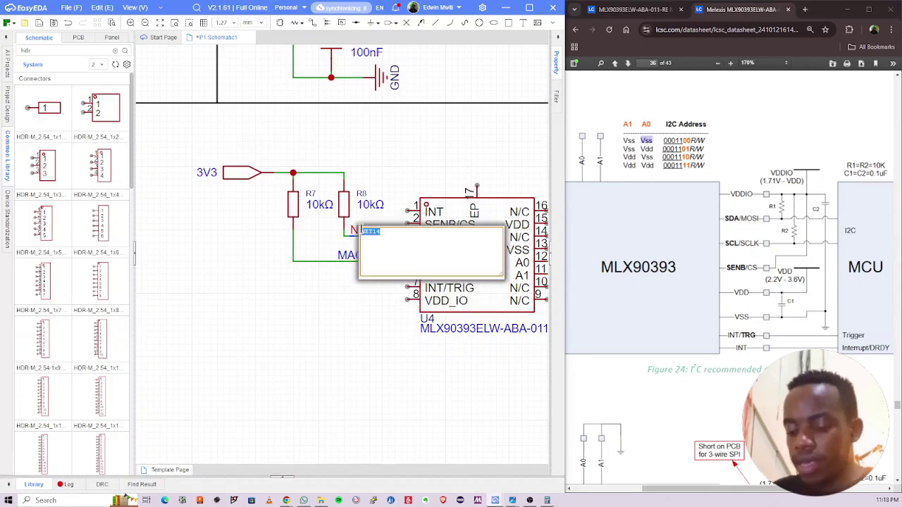
key(BackSpace)
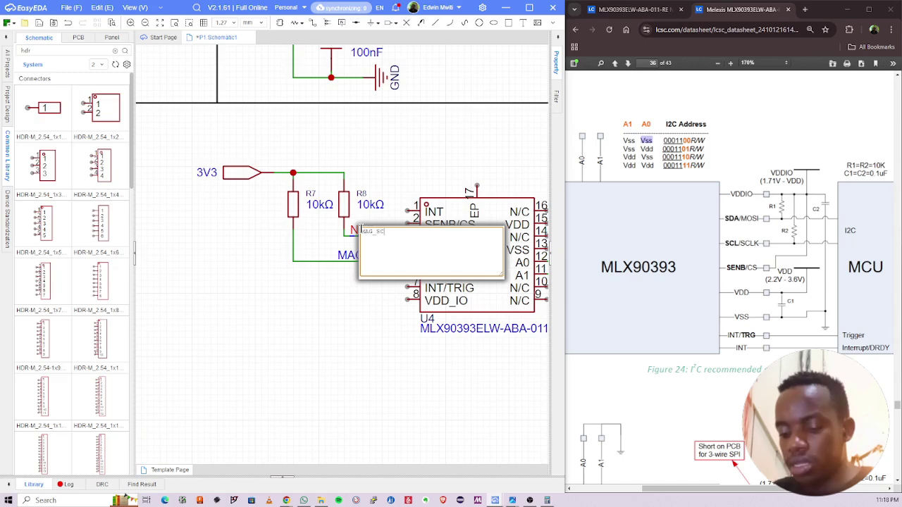
key(Return)
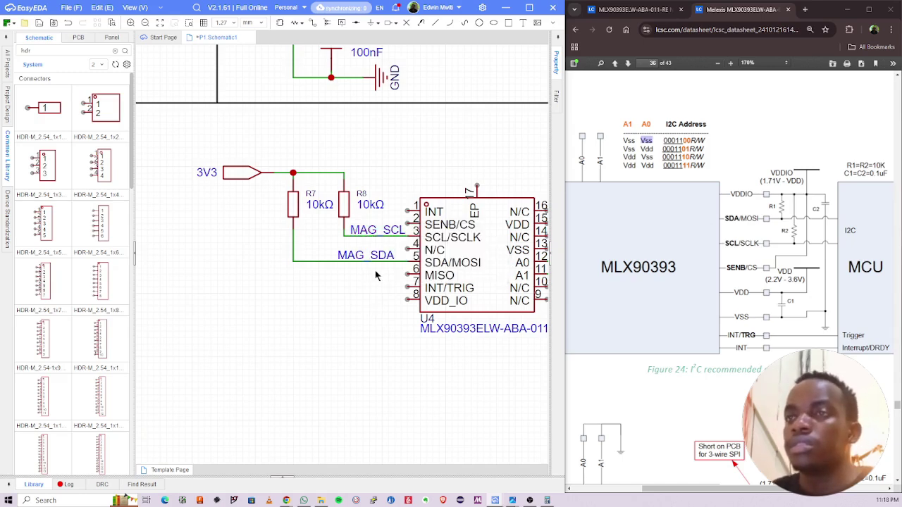
Step: Copy the 3V3 power symbol beside R7 onto the MLX90393's VDD_IO pin and move it away to leave a connecting wire
scroll(375, 270, up, 5)
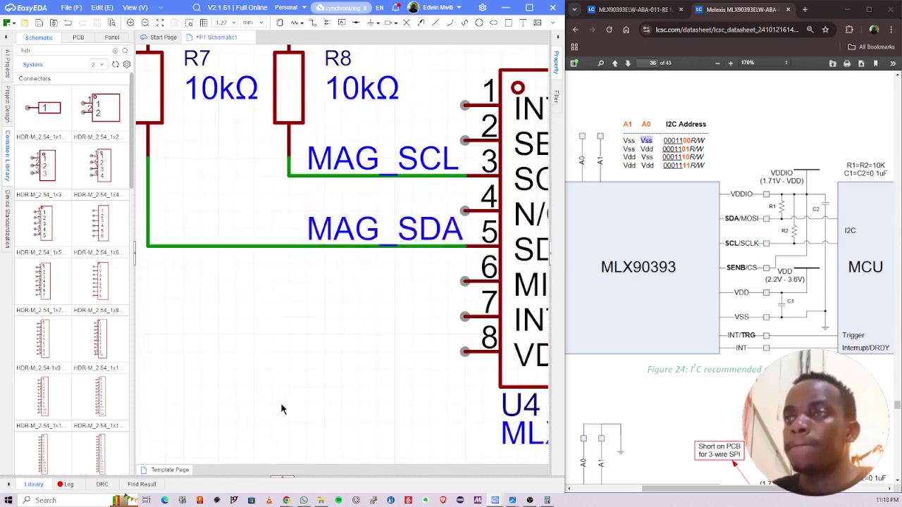
scroll(281, 404, down, 3)
right_drag(277, 319, 284, 249)
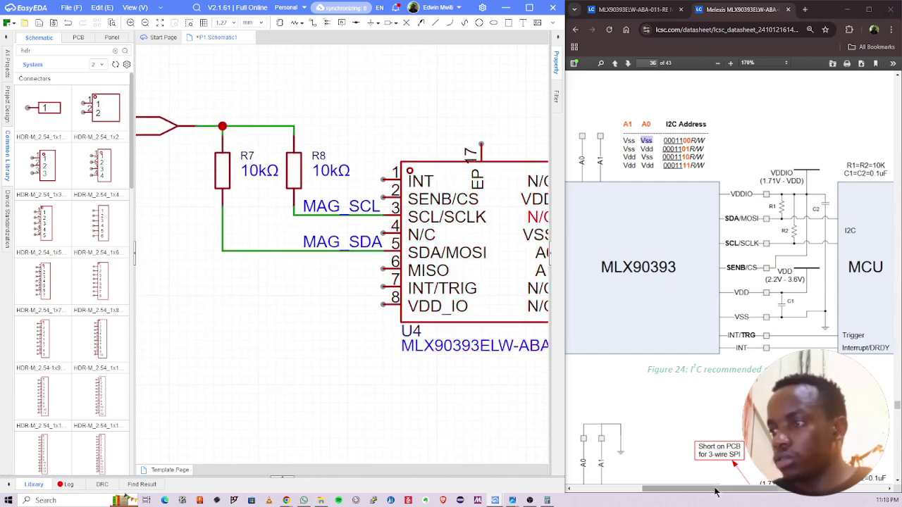
drag(719, 492, 755, 491)
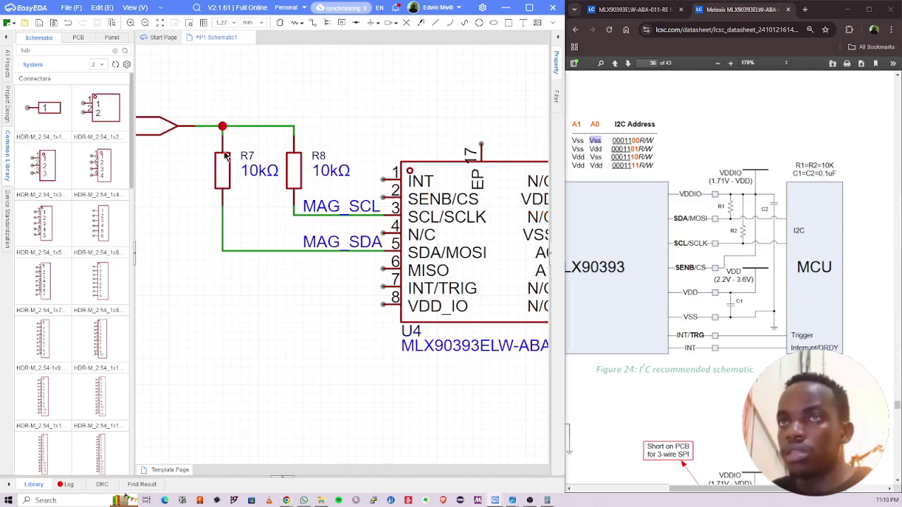
click(162, 130)
key(ctrl+c)
key(ctrl+v)
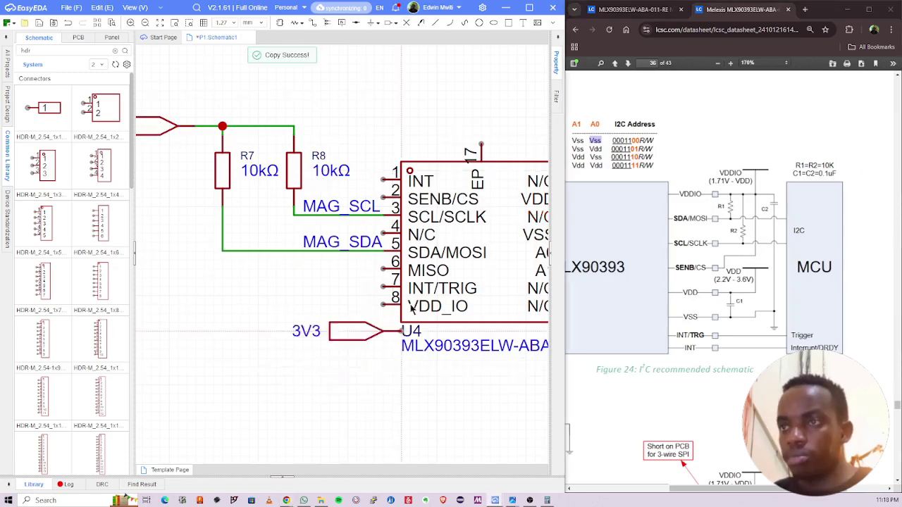
click(382, 305)
drag(329, 307, 215, 302)
click(250, 281)
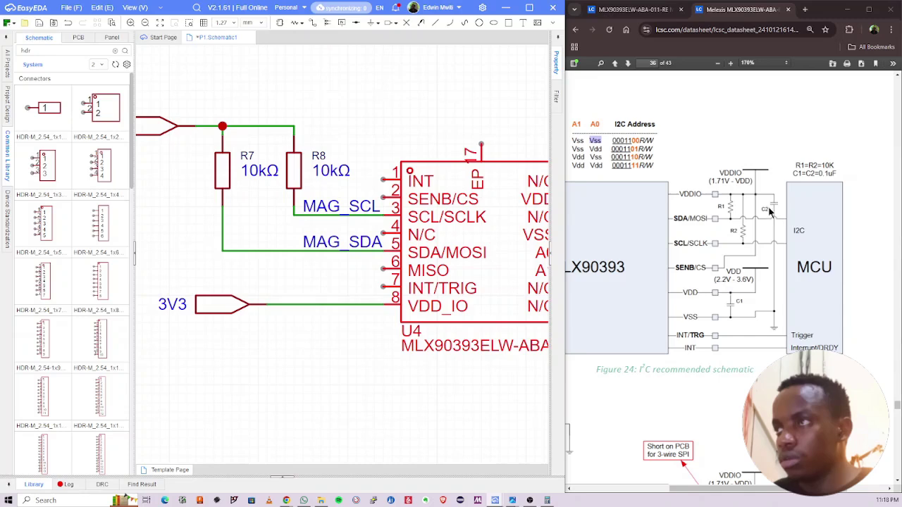
Step: Copy the MPU-6050's 100nF capacitor C1 and attach the copy's upper end to the MLX90393's VDD_IO wire
scroll(356, 86, down, 3)
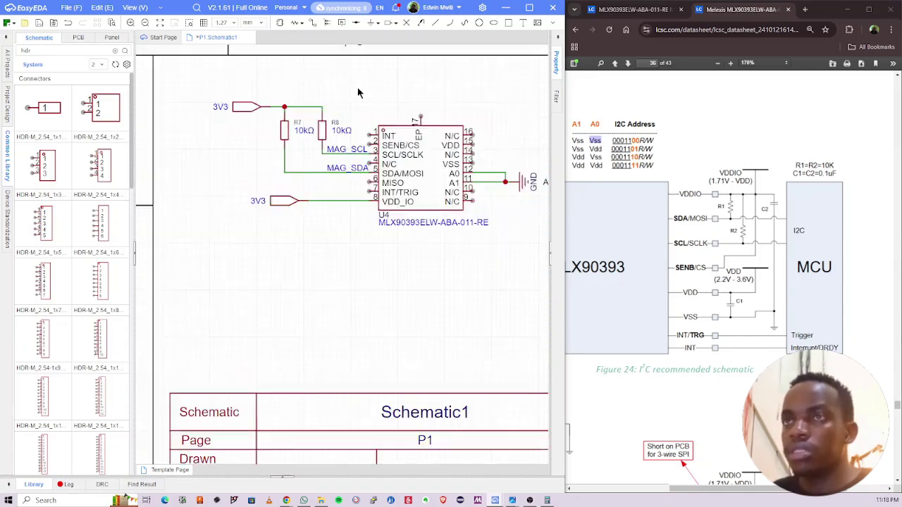
right_drag(360, 84, 405, 359)
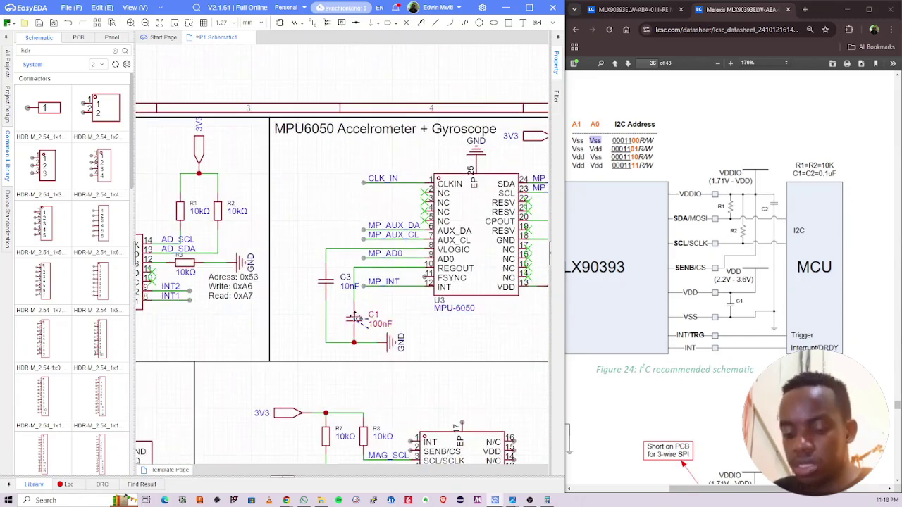
key(ctrl+c)
scroll(373, 310, down, 3)
right_drag(363, 296, 335, 145)
scroll(323, 354, up, 3)
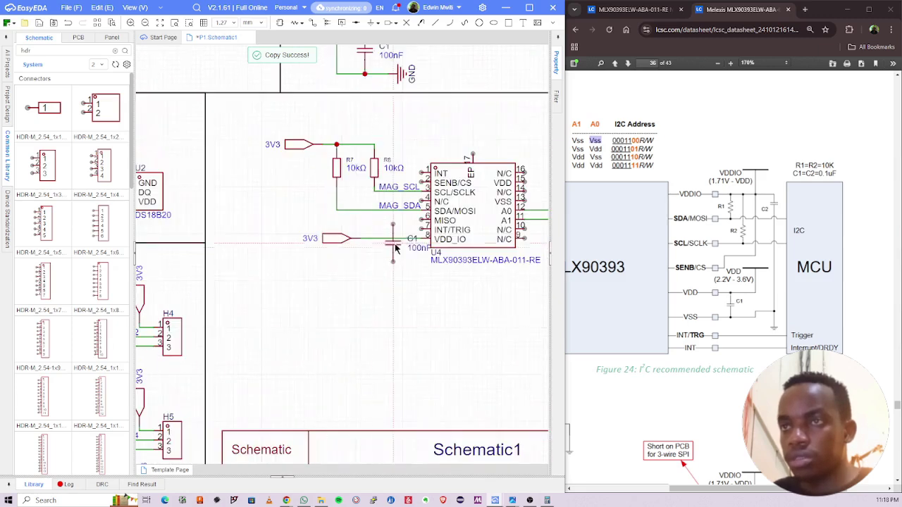
click(379, 263)
scroll(370, 218, up, 3)
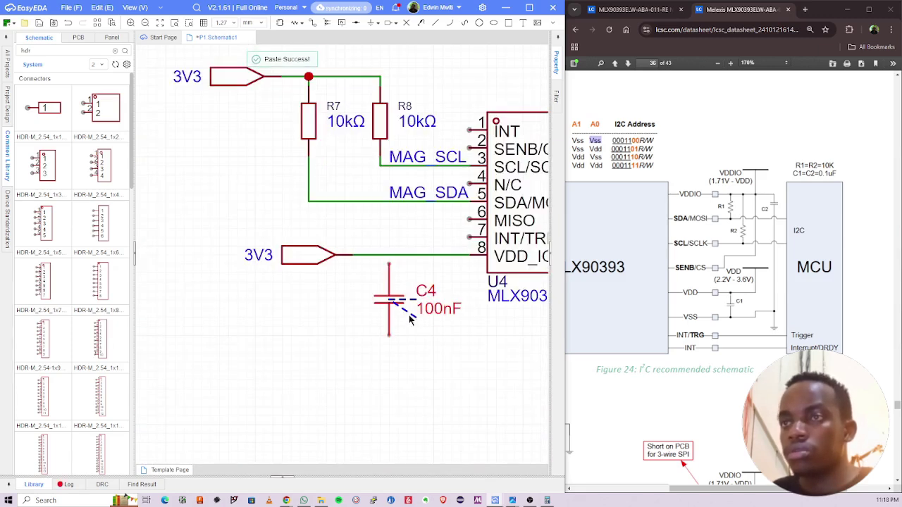
click(367, 202)
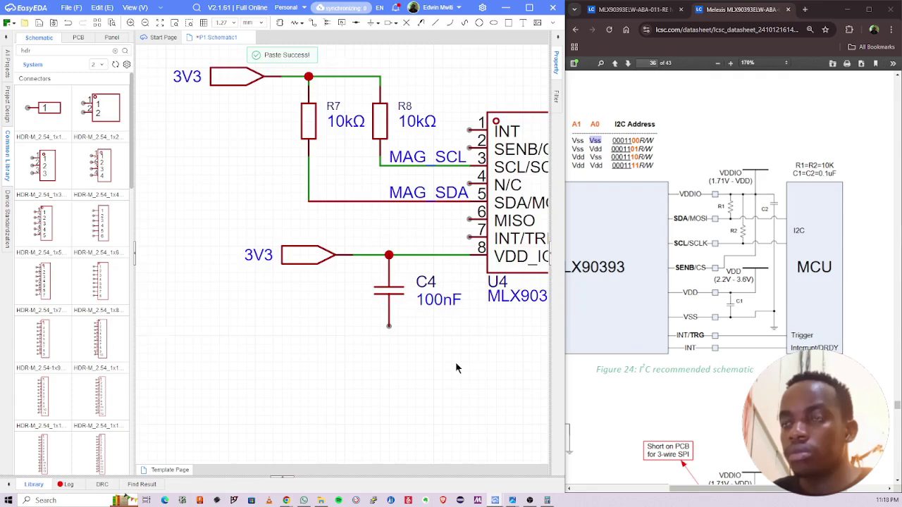
Step: Copy the GND symbol, rotate it to point downward, attach it to the lower end of the VDD_IO capacitor, and save the schematic
scroll(456, 367, down, 3)
right_drag(549, 275, 503, 248)
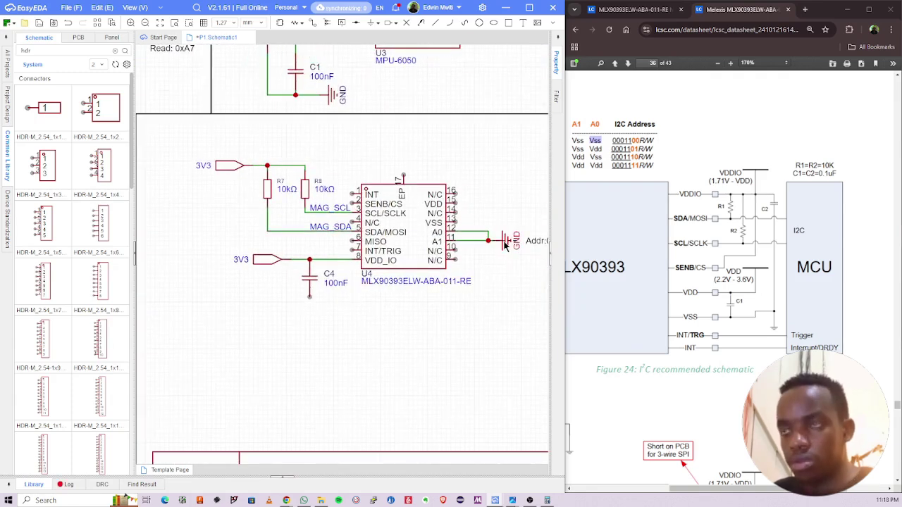
click(504, 245)
key(ctrl+c)
key(ctrl+v)
scroll(305, 312, up, 3)
key(space)
key(space)
key(space)
click(313, 289)
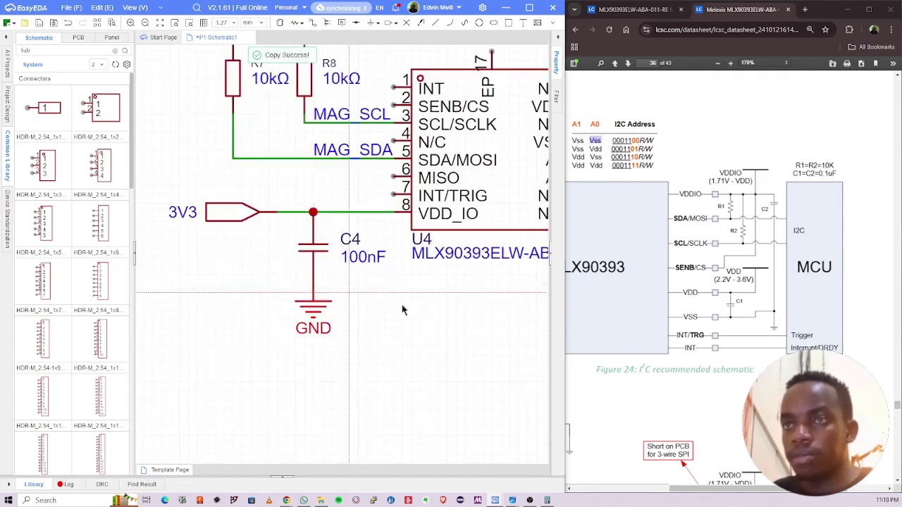
key(ctrl+s)
Step: Wire the MLX90393's VSS pin 13 to the grounded A0 and A1 wires
right_drag(419, 321, 452, 362)
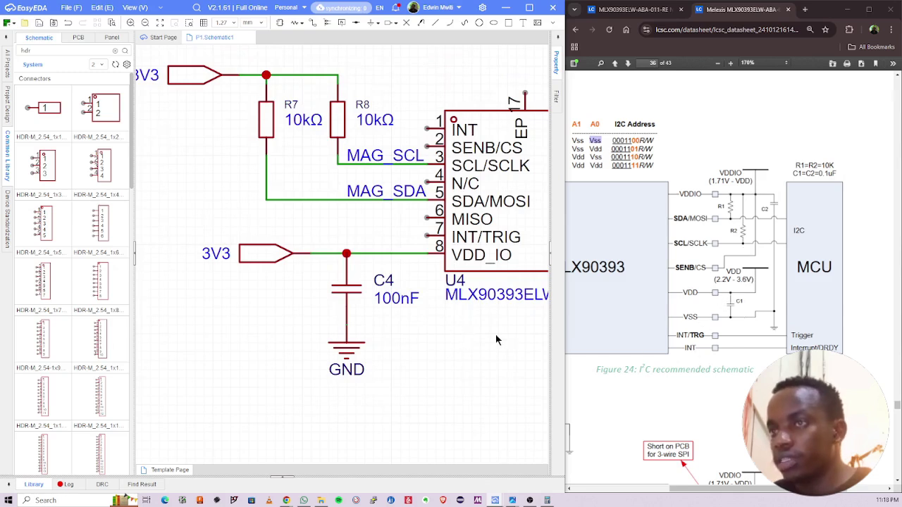
right_drag(386, 367, 260, 386)
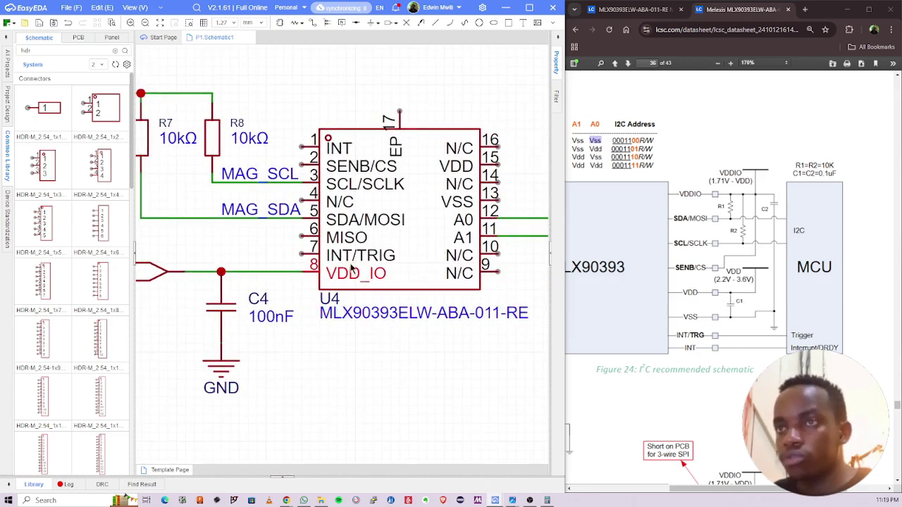
right_drag(351, 239, 317, 241)
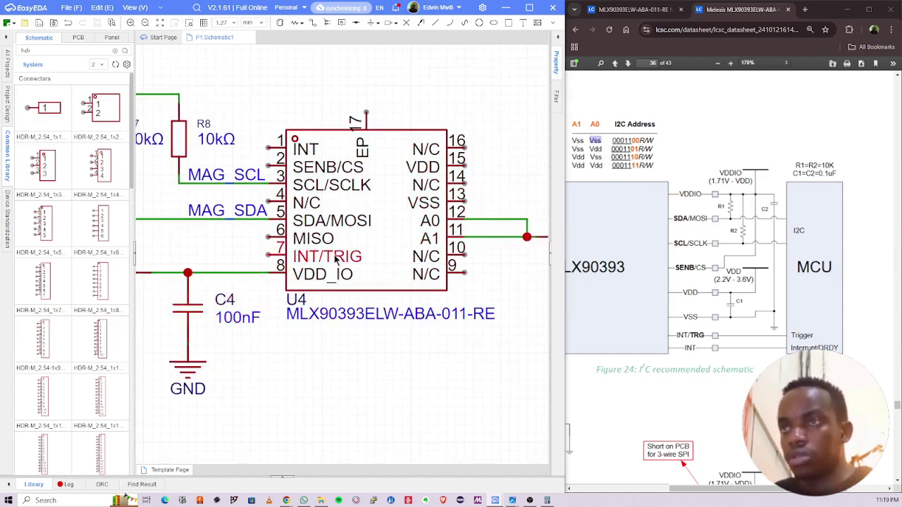
key(ctrl+g)
scroll(486, 183, up, 2)
key(Escape)
right_drag(438, 240, 354, 193)
key(alt+w)
click(359, 173)
click(485, 211)
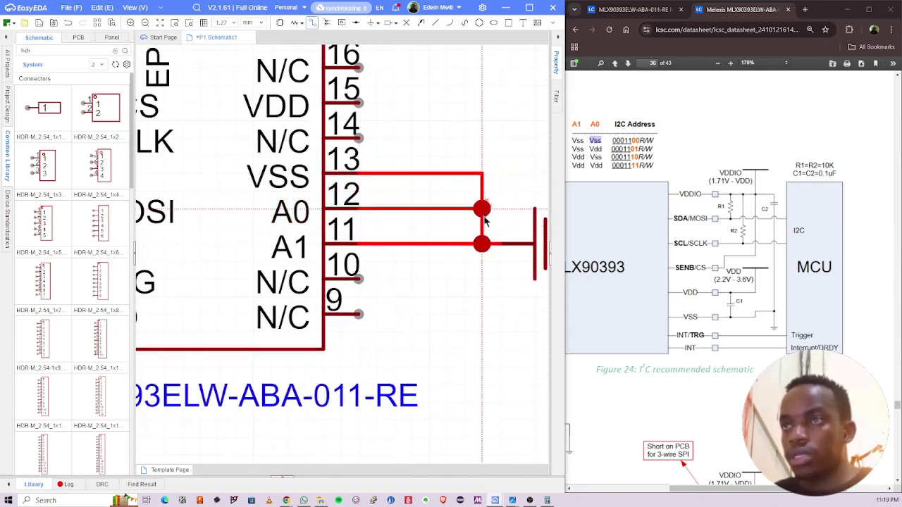
scroll(428, 322, down, 1)
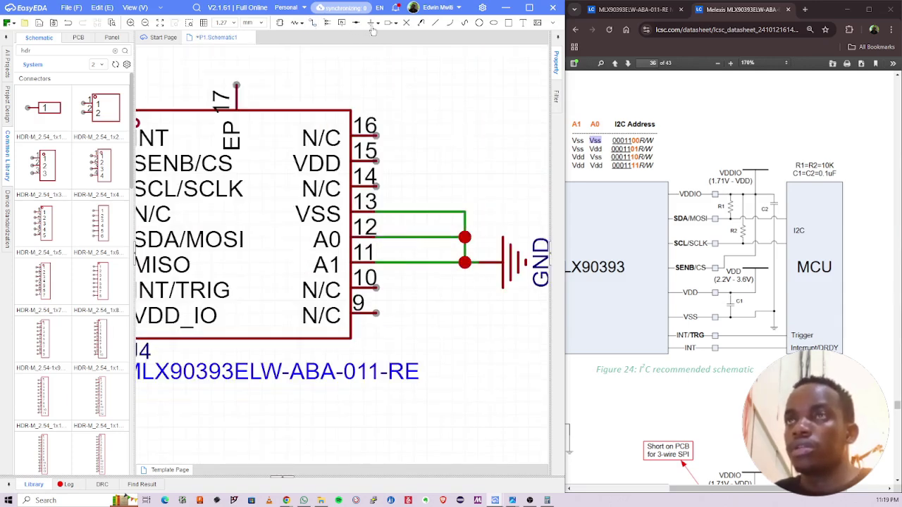
Step: Place no-connect flags on the MLX90393's N/C pins 14 and 16
click(405, 22)
click(377, 187)
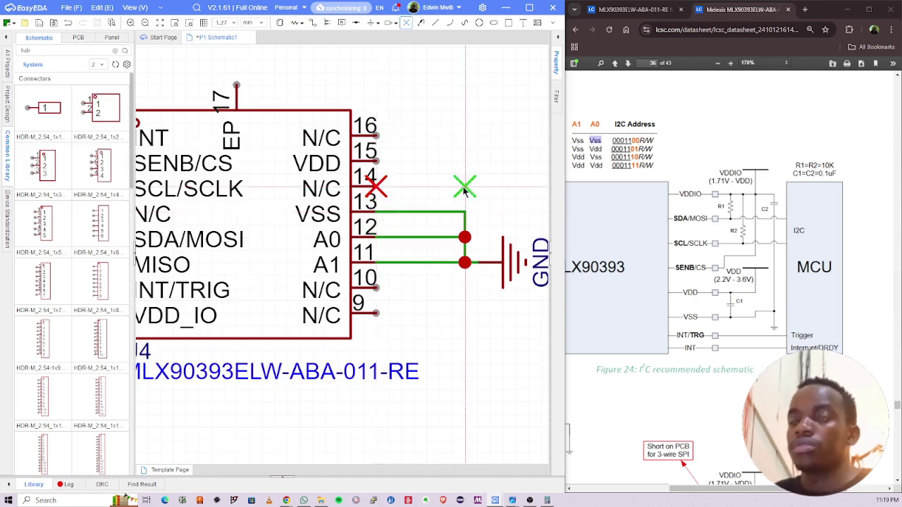
scroll(463, 185, down, 2)
scroll(429, 143, up, 1)
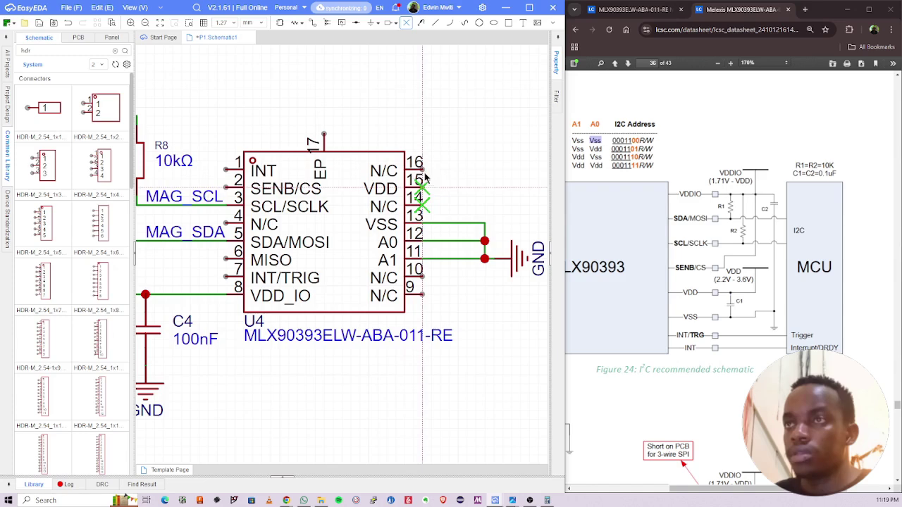
click(424, 172)
key(Escape)
Step: Move the pull-up group of R7, R8, their 3V3 symbol and the net labels farther from the MLX90393
right_drag(288, 212, 462, 239)
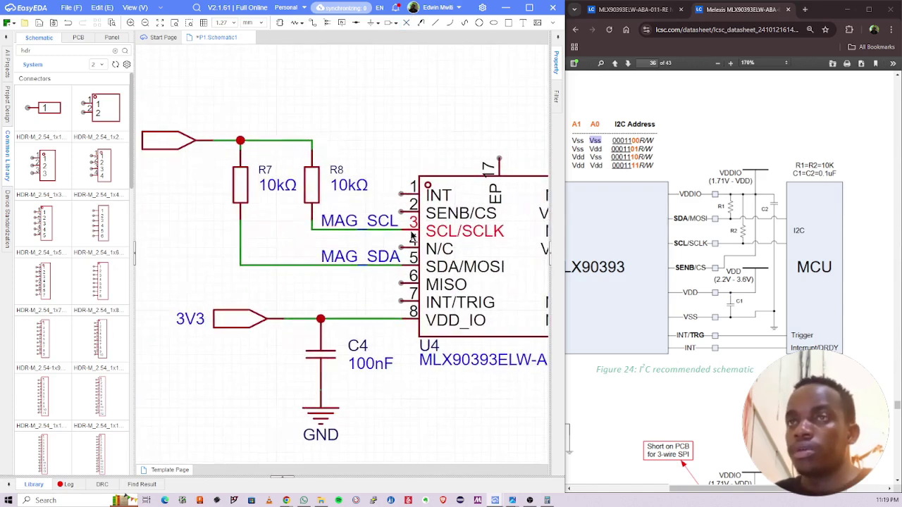
right_drag(245, 155, 337, 158)
drag(187, 114, 413, 289)
drag(398, 190, 364, 200)
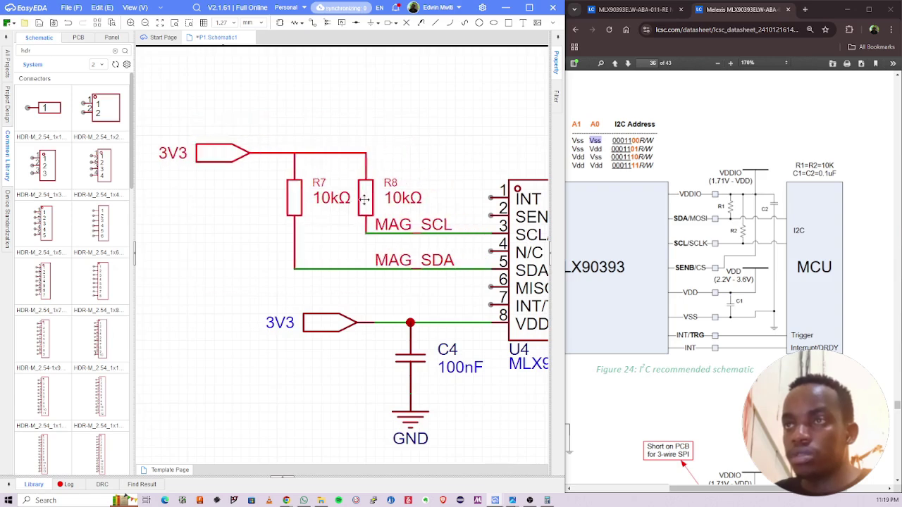
click(451, 141)
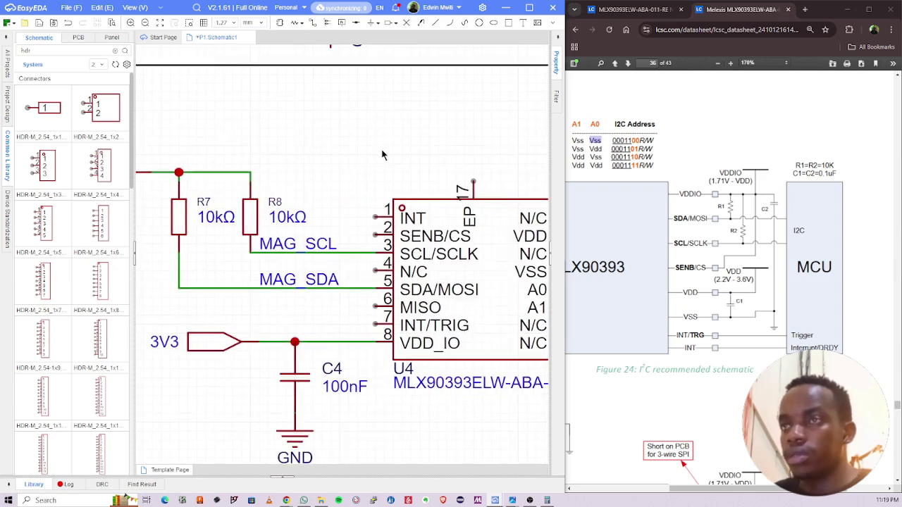
Step: Draw a short wire stub from the MLX90393's INT pin 1 toward R8
scroll(754, 240, right, 2)
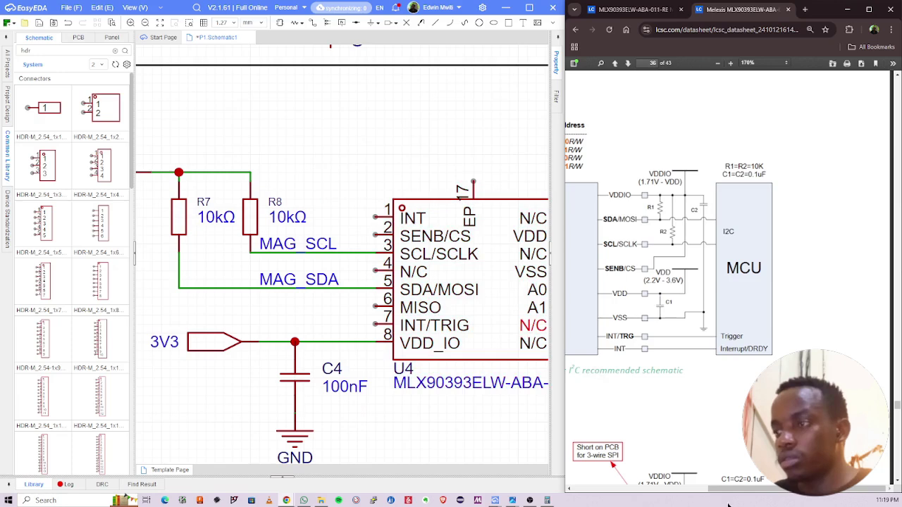
drag(725, 491, 679, 489)
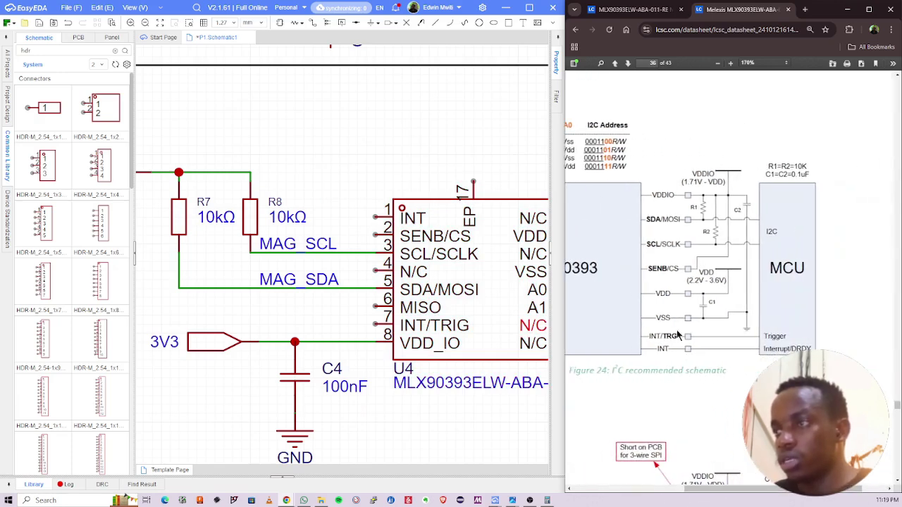
click(315, 153)
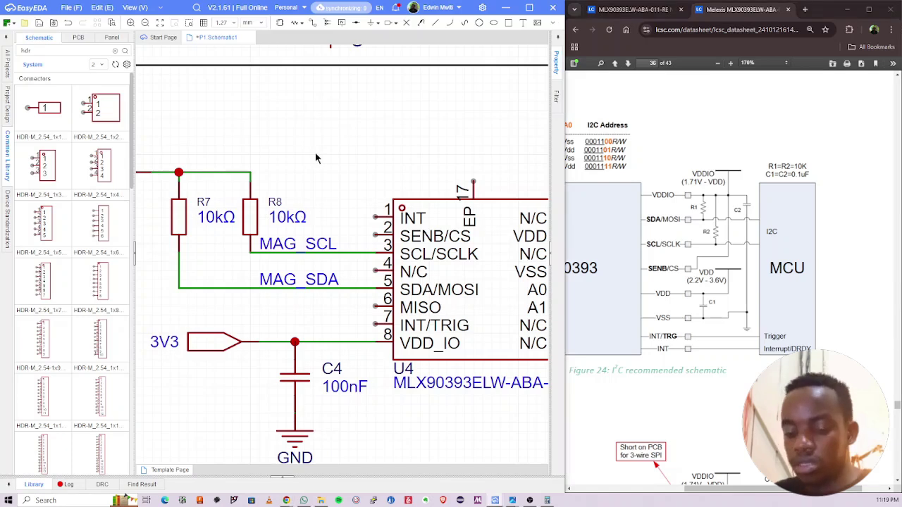
click(377, 217)
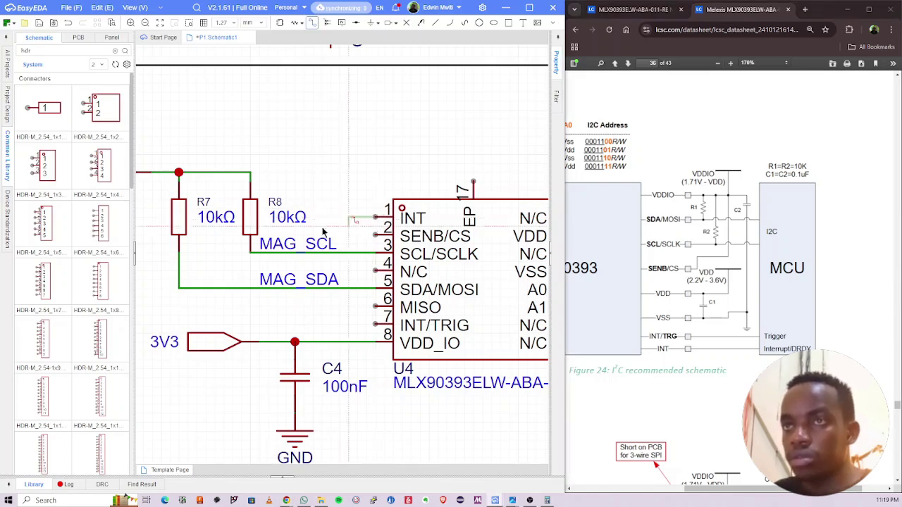
key(Escape)
Step: Move R8's 10kΩ value and designator up, clear of the INT wire
click(282, 221)
drag(291, 220, 277, 164)
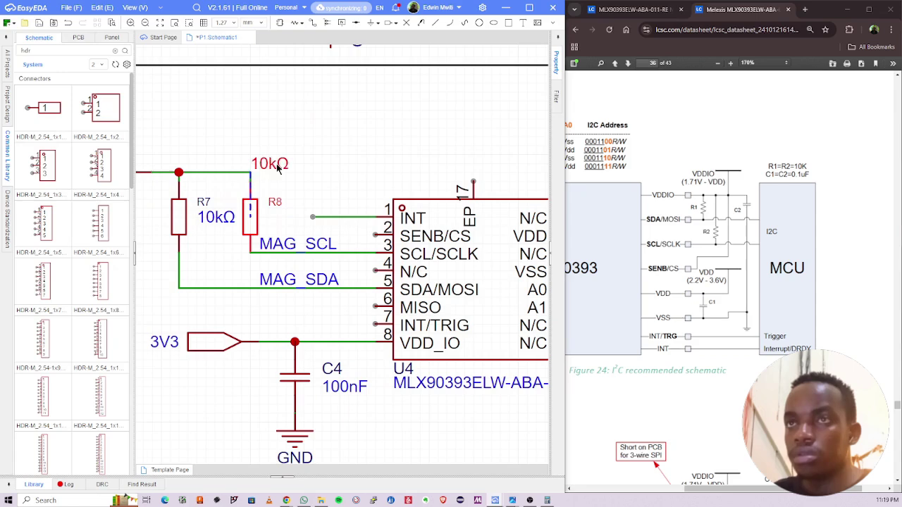
drag(275, 202, 268, 181)
click(308, 191)
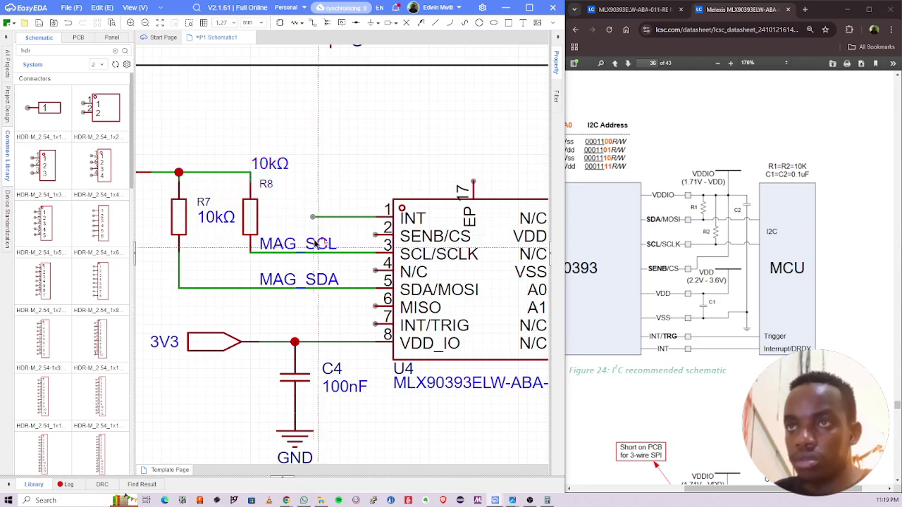
Step: Extend the INT wire closer to R8 and place a net label named MAG_INT on it
drag(312, 216, 276, 216)
click(299, 195)
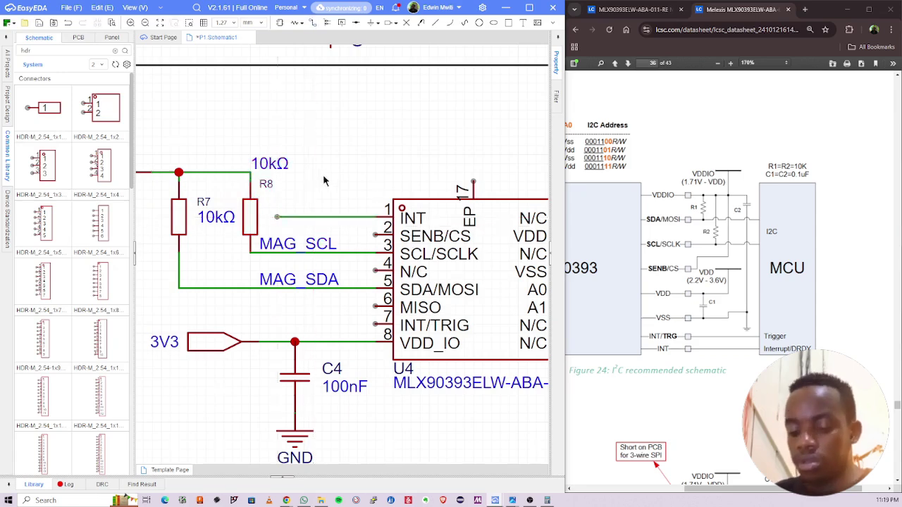
key(alt+n)
click(276, 217)
key(Escape)
double_click(302, 205)
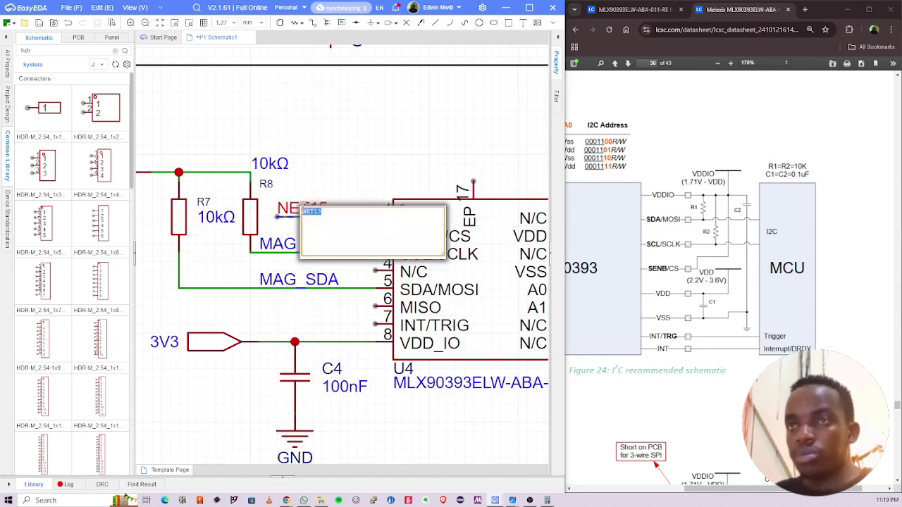
text(I)
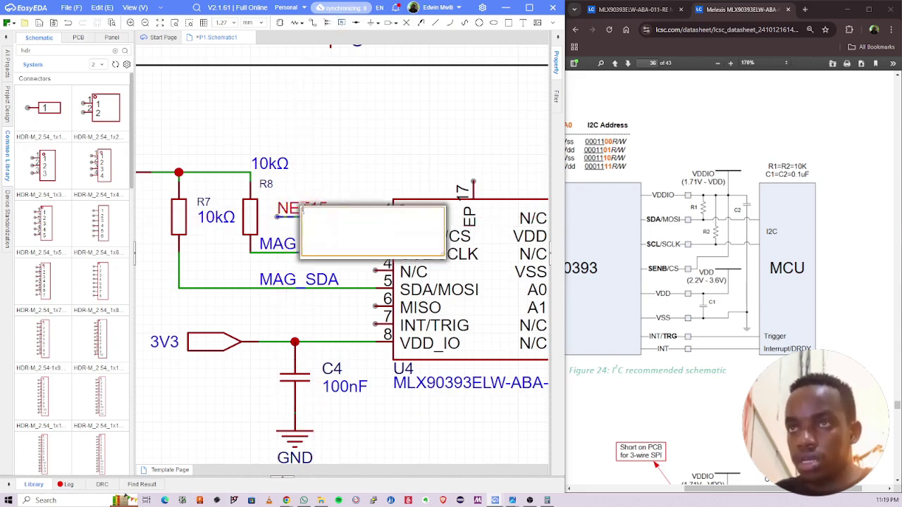
text(NT)
key(Return)
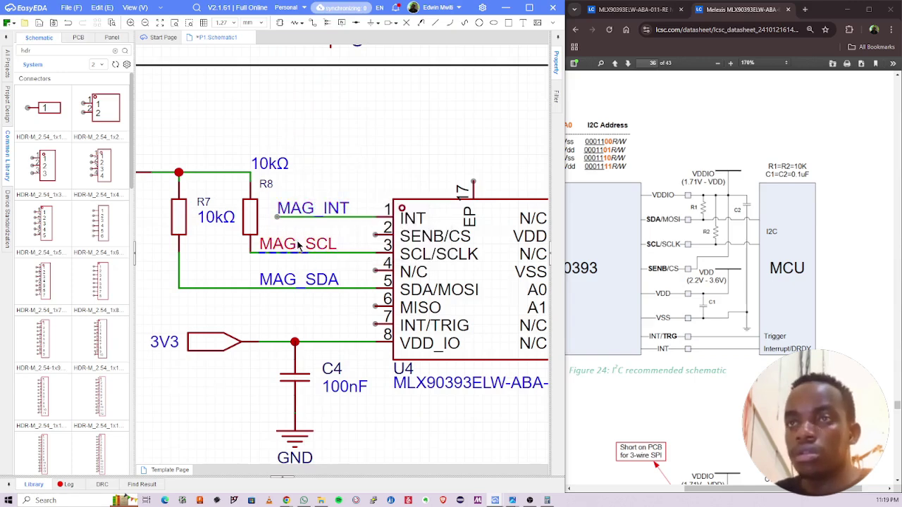
Step: Shift the MAG_SCL and MAG_SDA net labels toward the chip to align them with MAG_INT
drag(298, 246, 316, 247)
drag(294, 282, 313, 282)
click(282, 273)
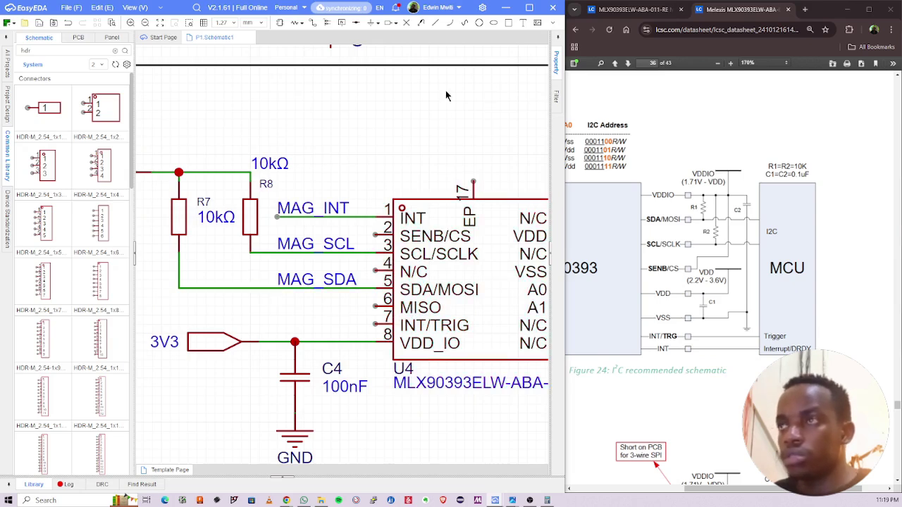
Step: Place no-connect flags on the MLX90393's MISO pin 6 and N/C pin 4
click(405, 22)
click(375, 306)
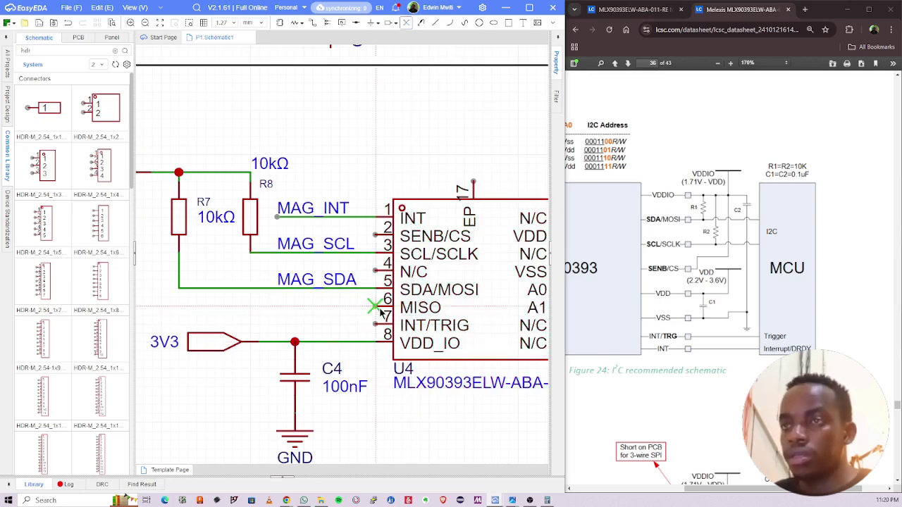
click(377, 273)
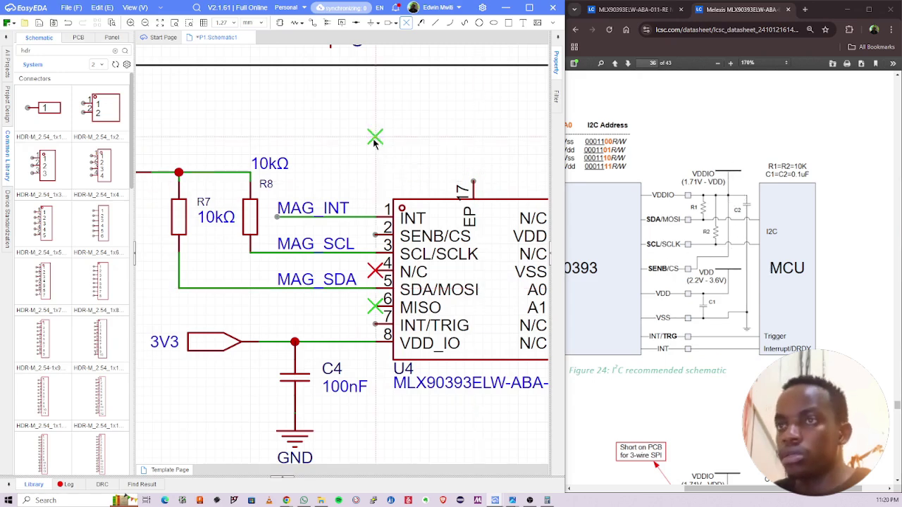
click(322, 211)
scroll(236, 272, down, 3)
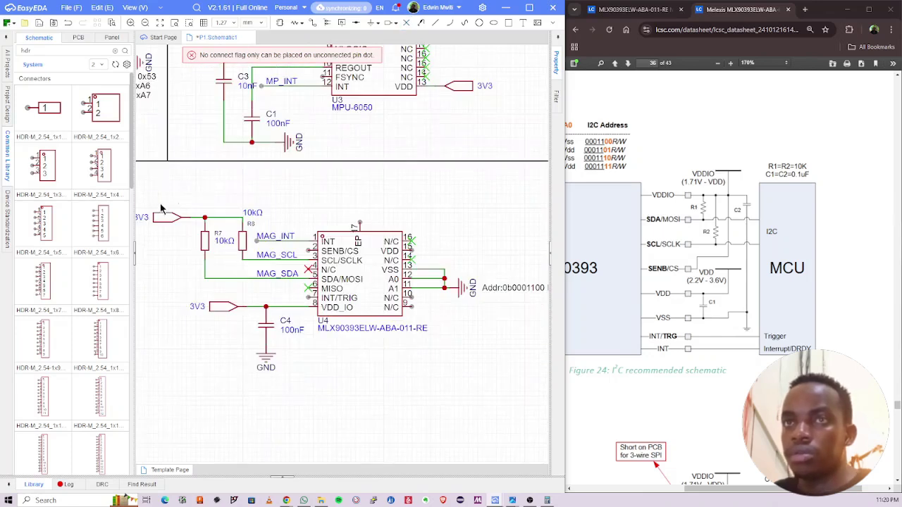
scroll(308, 282, up, 2)
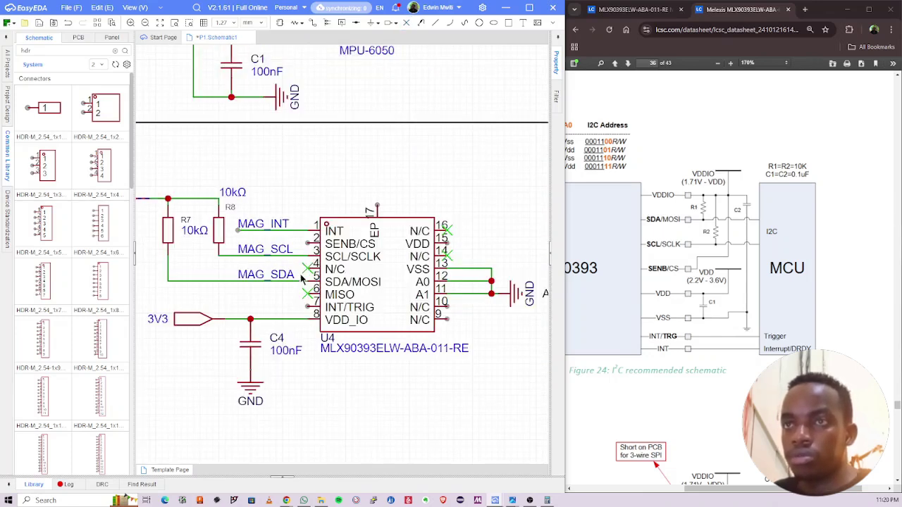
key(alt+w)
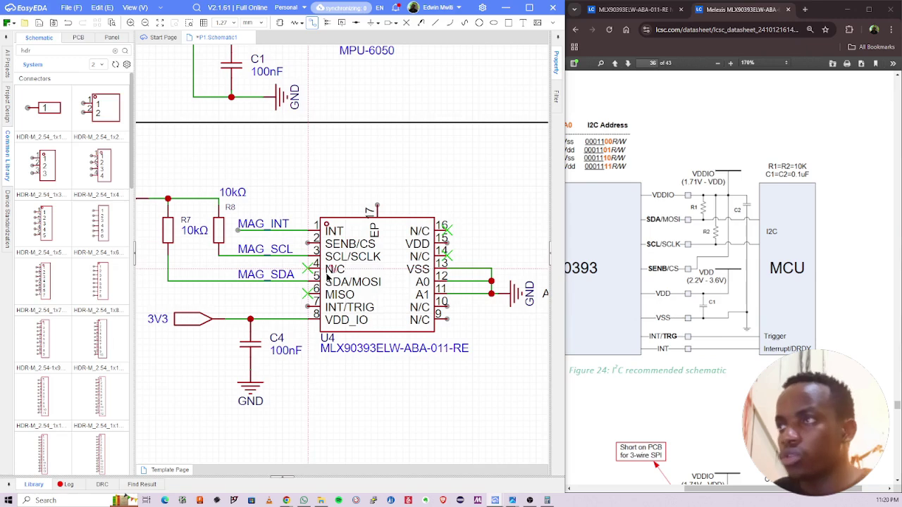
key(Escape)
scroll(313, 276, up, 2)
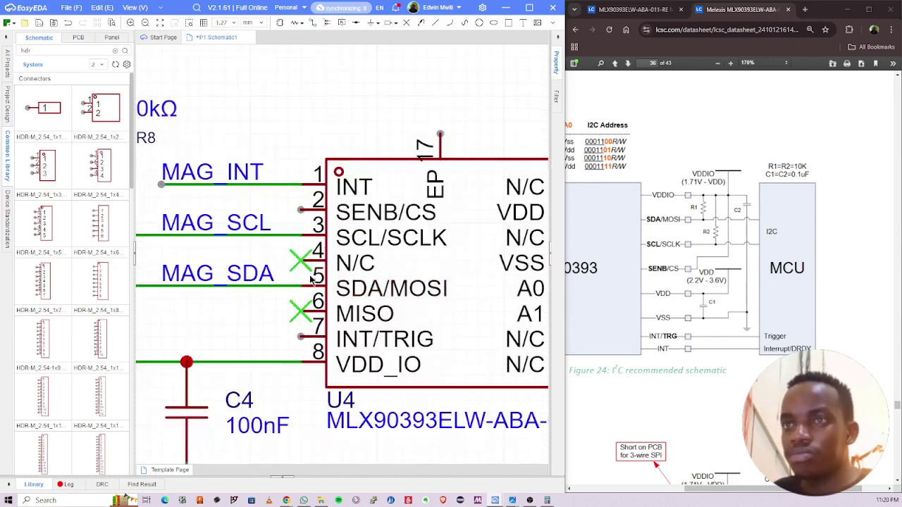
right_drag(337, 316, 467, 360)
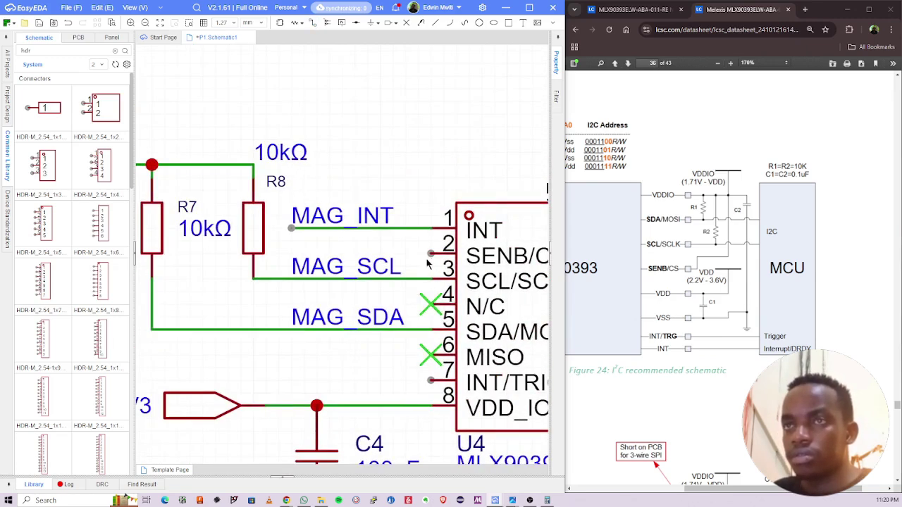
right_drag(211, 213, 338, 195)
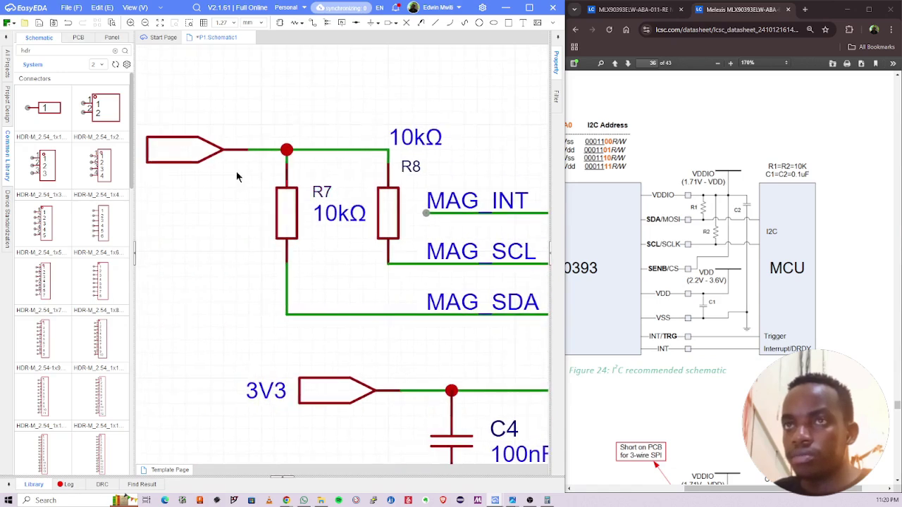
key(ctrl+c)
key(ctrl+v)
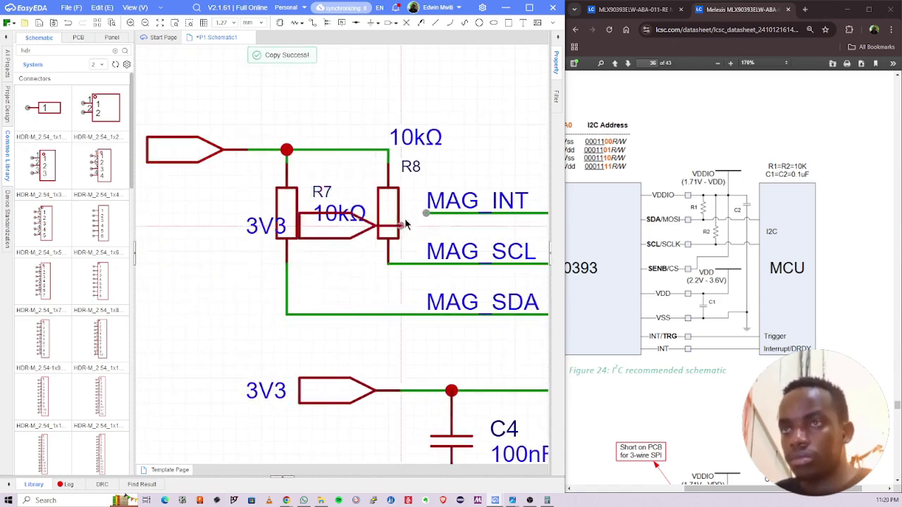
right_drag(405, 217, 274, 238)
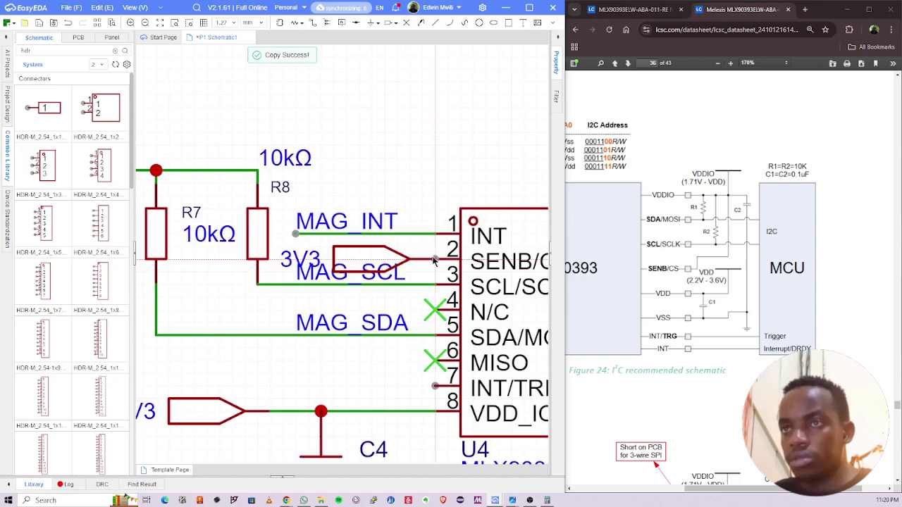
key(Escape)
Step: Move the 3V3 port with pull-ups R7 and R8 farther from the chip, and realign the MAG_SDA and MAG_SCL labels near MAG_INT
scroll(408, 204, down, 2)
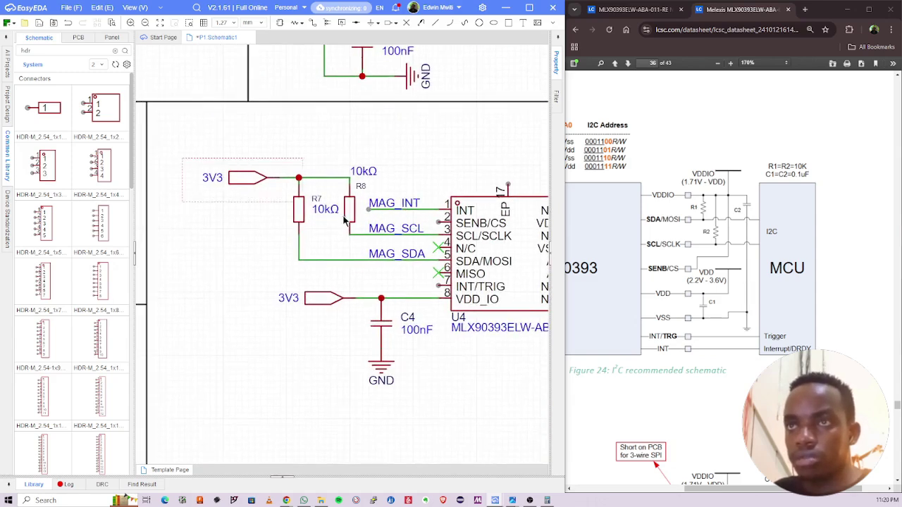
drag(345, 221, 272, 208)
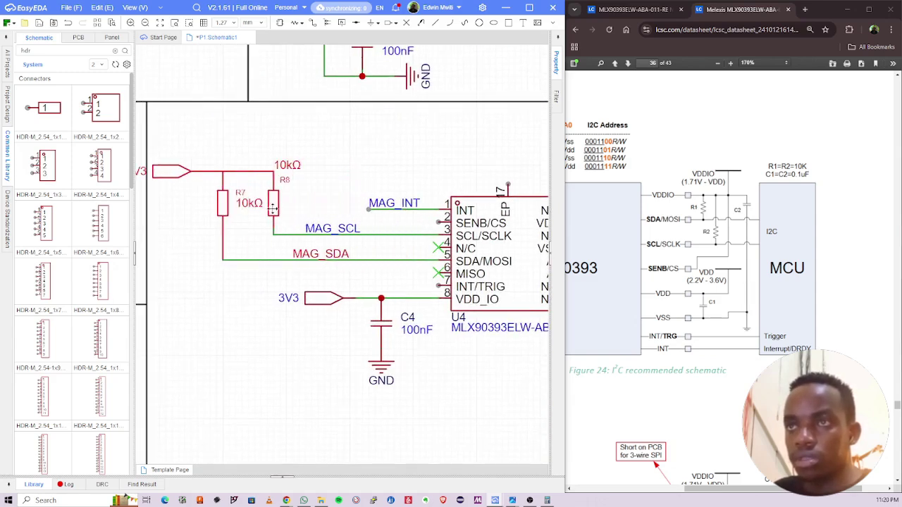
drag(327, 260, 384, 258)
drag(348, 231, 405, 232)
Step: Wire the MLX90393's SENB/CS pin 2 up to the 3V3 line at the top of R8
key(alt+w)
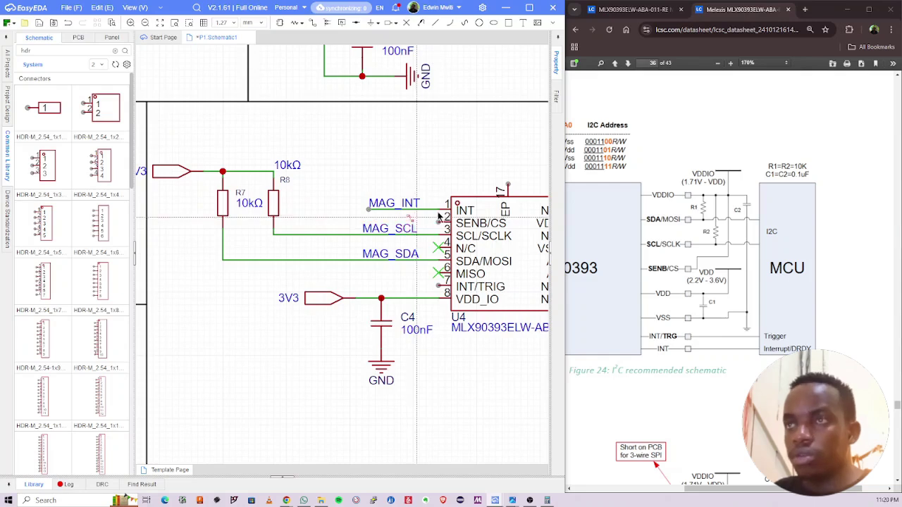
click(439, 223)
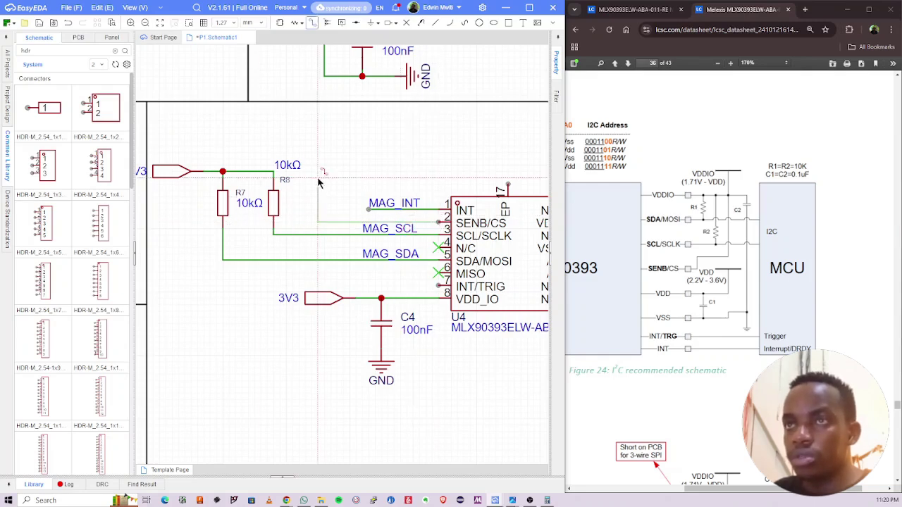
click(317, 170)
click(275, 171)
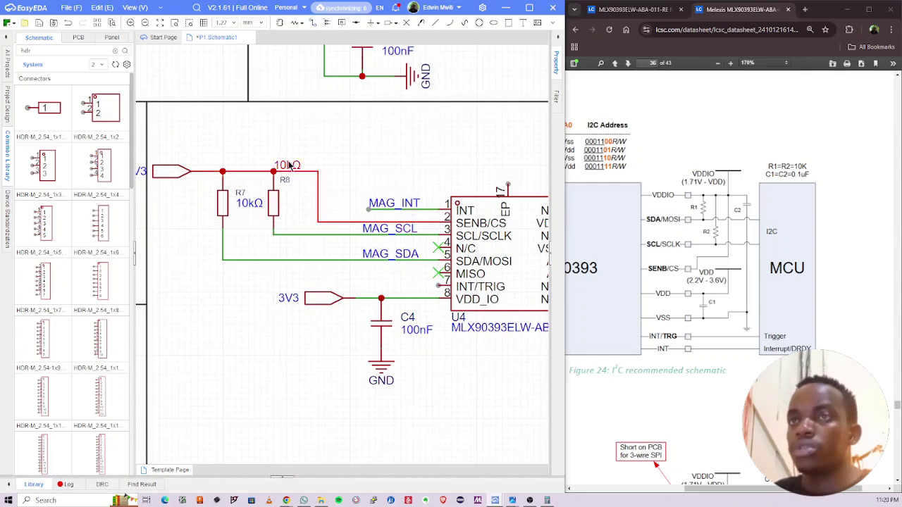
Step: Move R8's 10kΩ value and designator beside the resistor body, clear of the new wire, and save the schematic
scroll(282, 168, up, 5)
drag(278, 303, 298, 272)
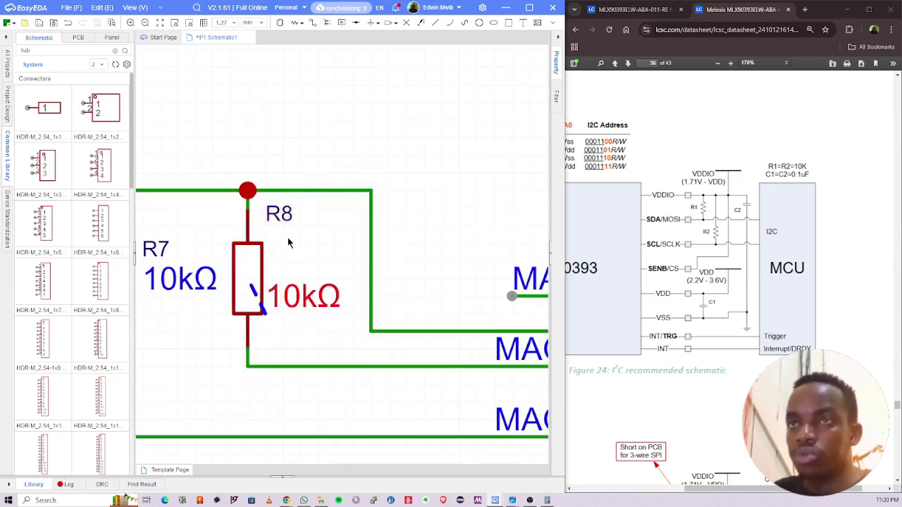
drag(288, 238, 294, 270)
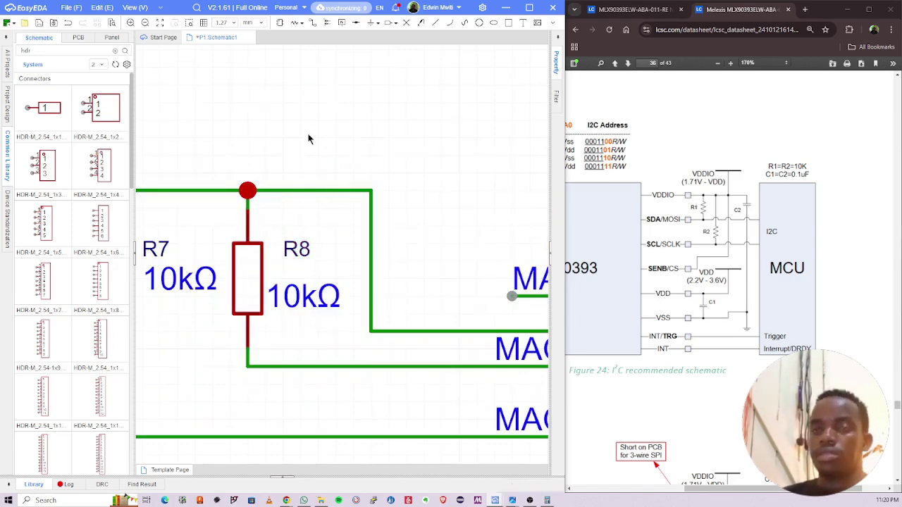
scroll(307, 132, down, 3)
key(ctrl+s)
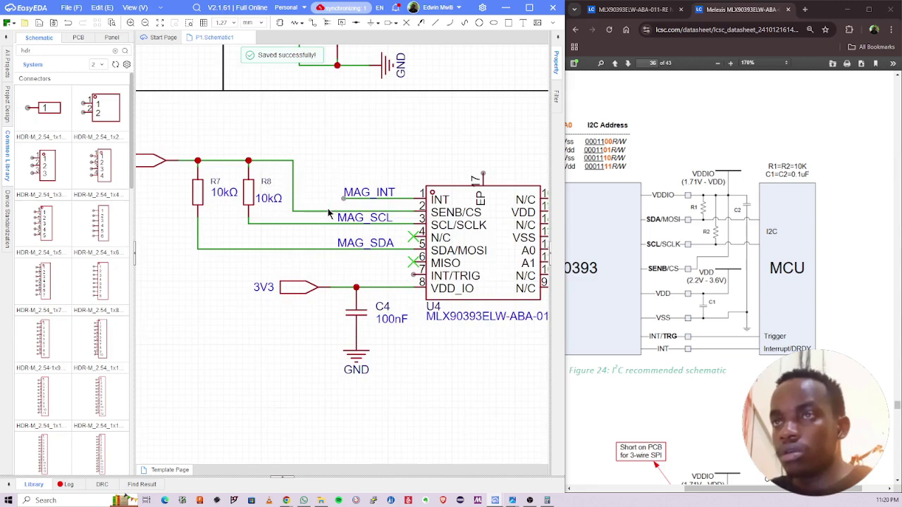
Step: Extend the free end of the INT wire so MAG_INT lines up with the MAG_SCL and MAG_SDA labels
scroll(338, 197, up, 3)
drag(347, 202, 333, 202)
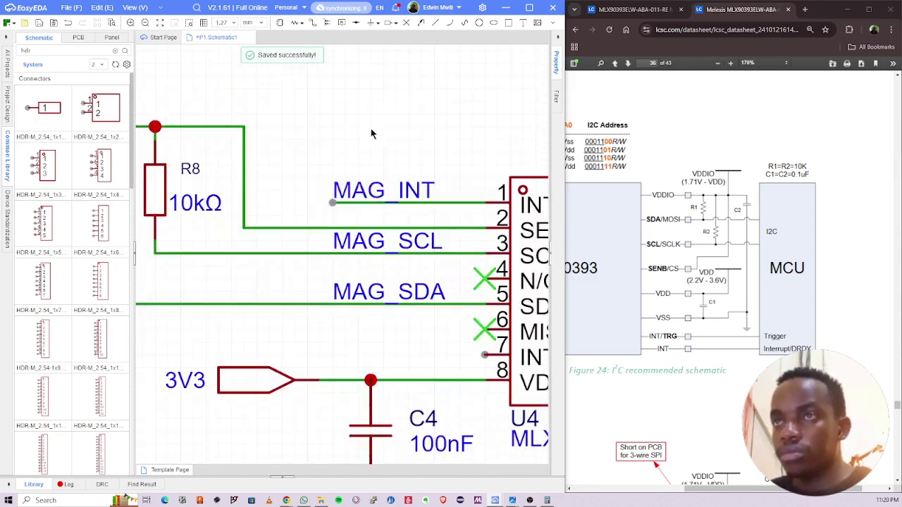
scroll(378, 338, down, 2)
Step: Draw a wire stub from INT/TRIG pin 7, ending in line with the MAG net labels, and save the schematic
right_drag(374, 338, 314, 313)
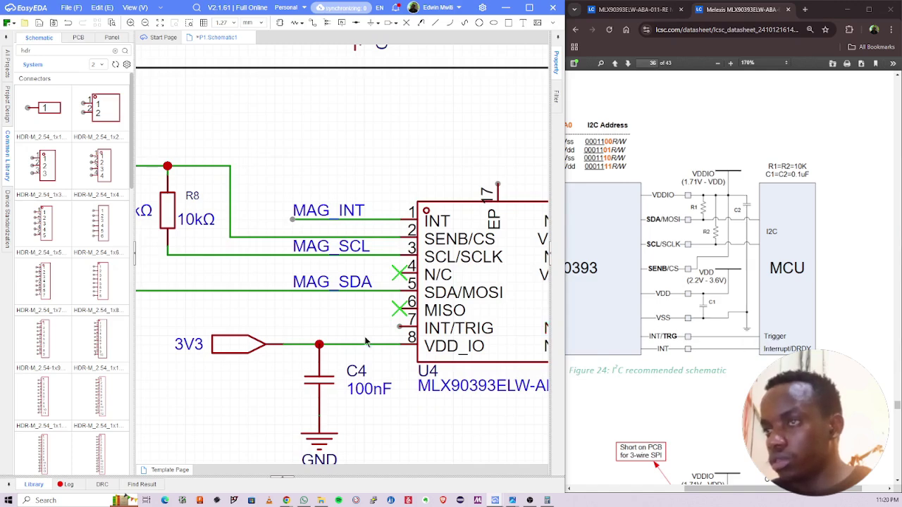
key(alt+w)
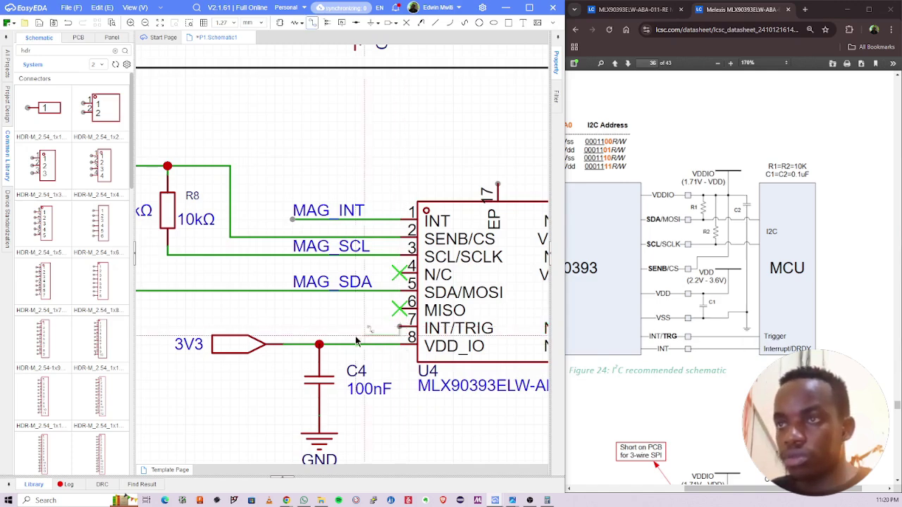
double_click(292, 330)
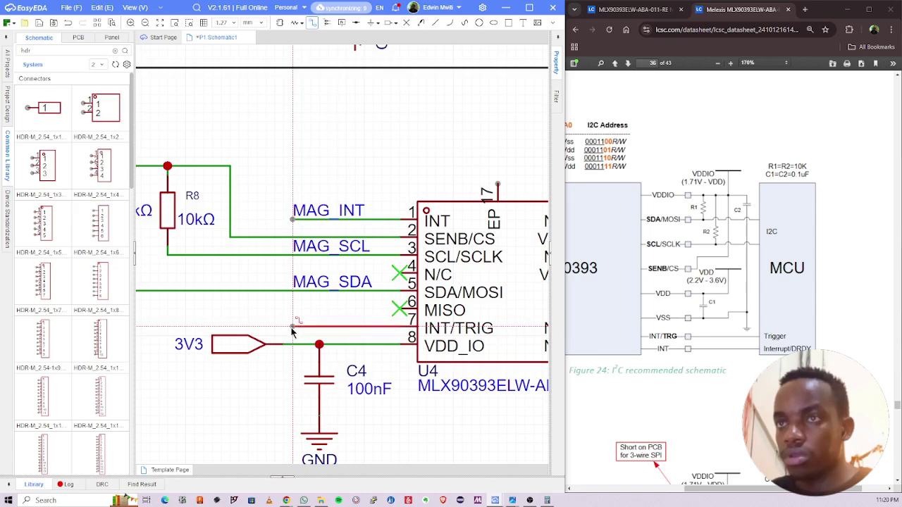
key(Escape)
click(235, 313)
key(ctrl+s)
Step: Place a net label named MAG_INT on the INT/TRIG wire and save the schematic
scroll(319, 327, up, 2)
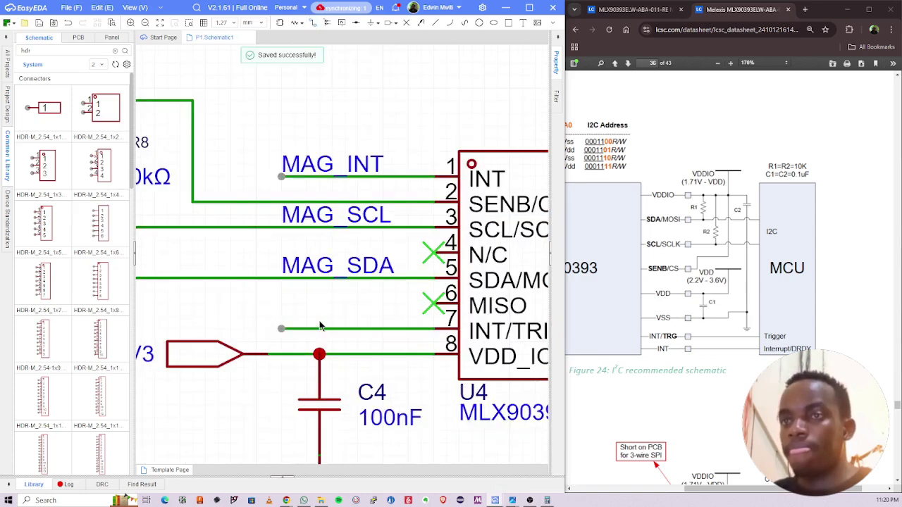
key(alt+n)
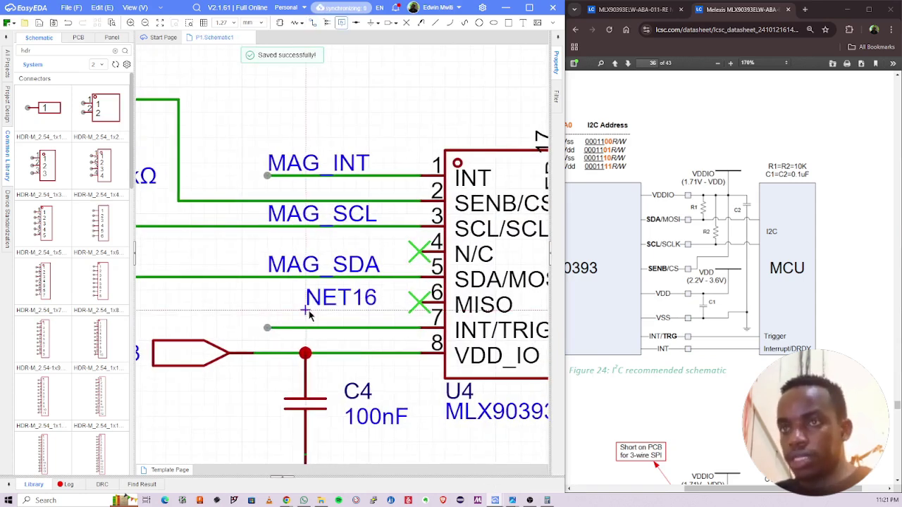
click(268, 327)
key(Escape)
double_click(288, 316)
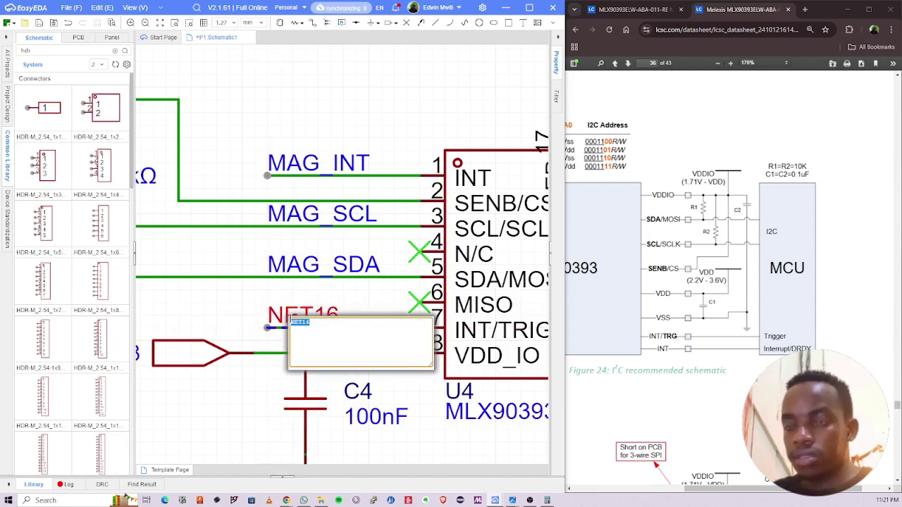
text(ma)
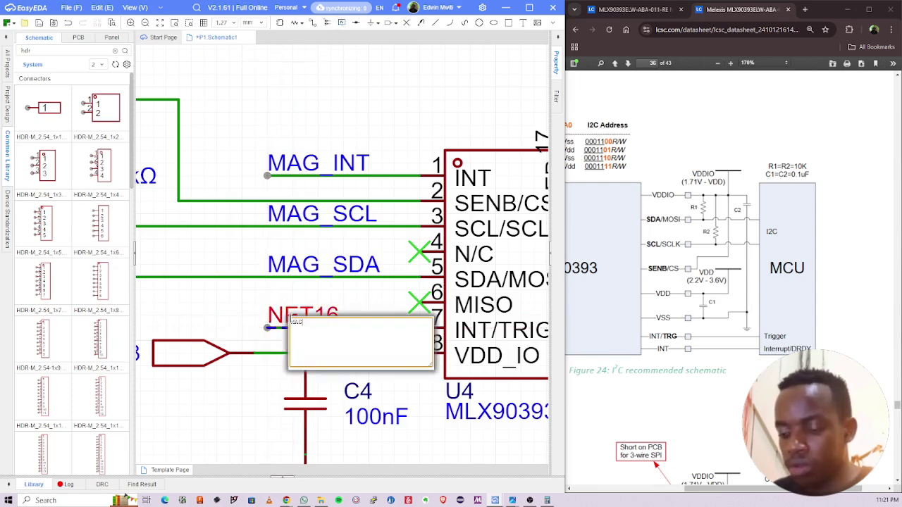
text(G_INT)
key(Return)
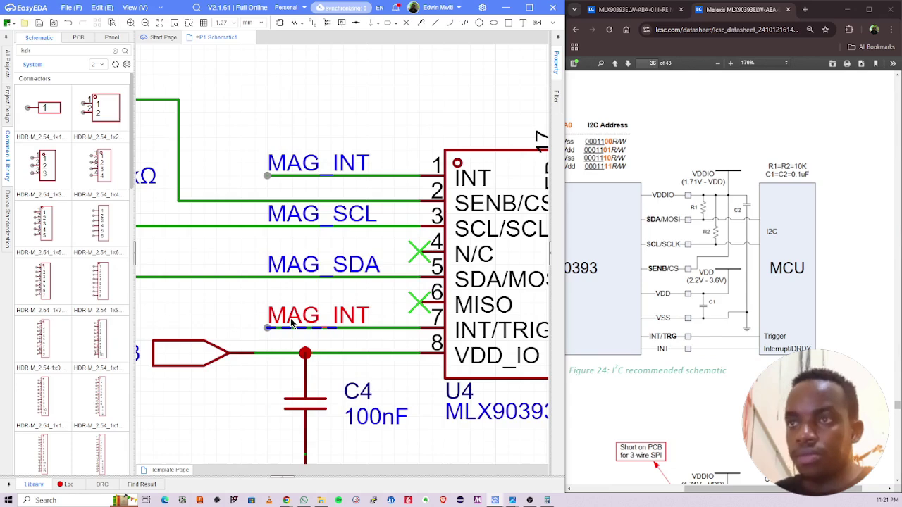
key(ctrl+s)
Step: Place no-connect flags on the MLX90393's N/C pins 10 and 9
scroll(239, 331, down, 3)
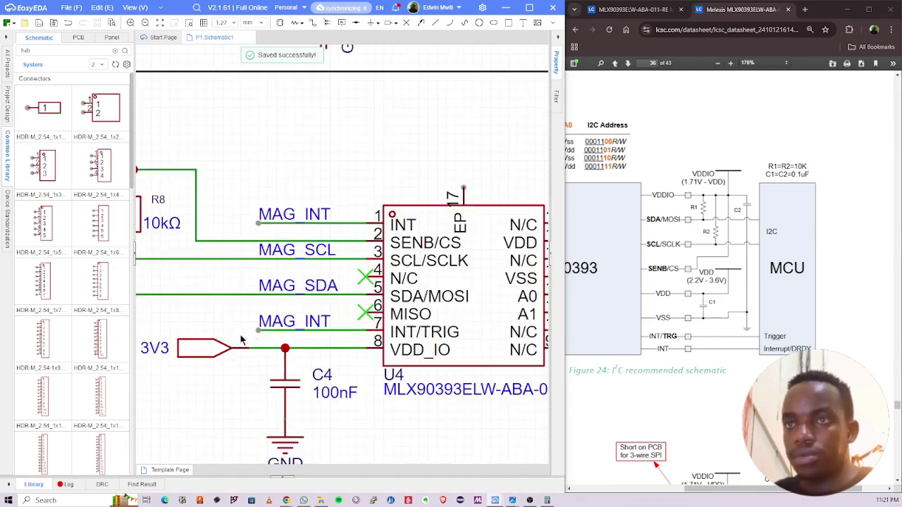
right_drag(398, 216, 379, 214)
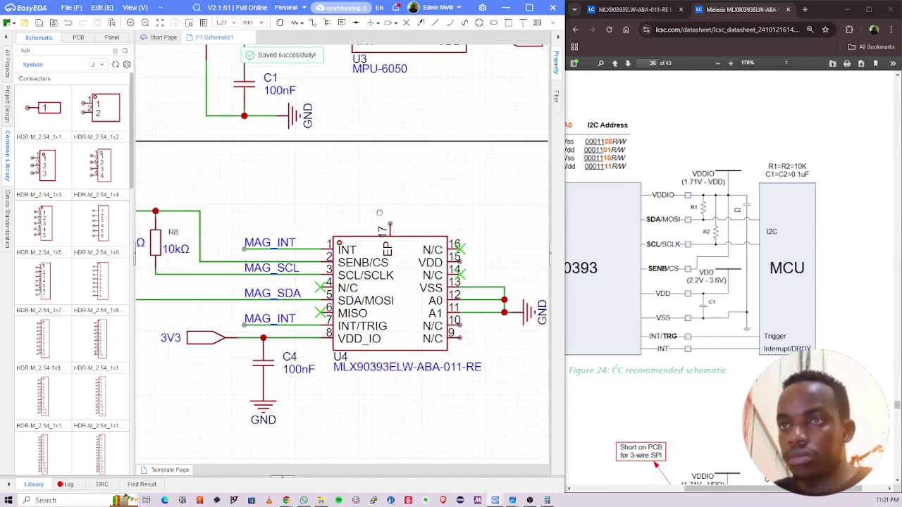
right_drag(497, 306, 466, 304)
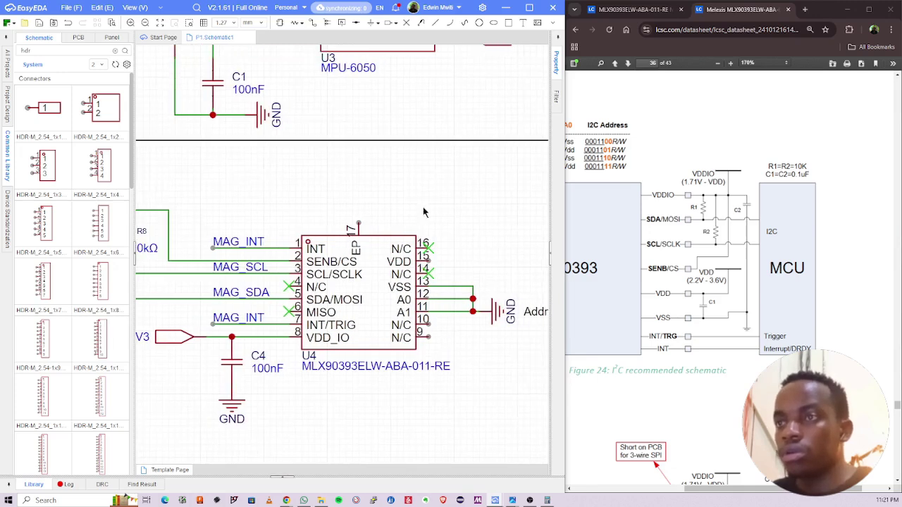
click(407, 23)
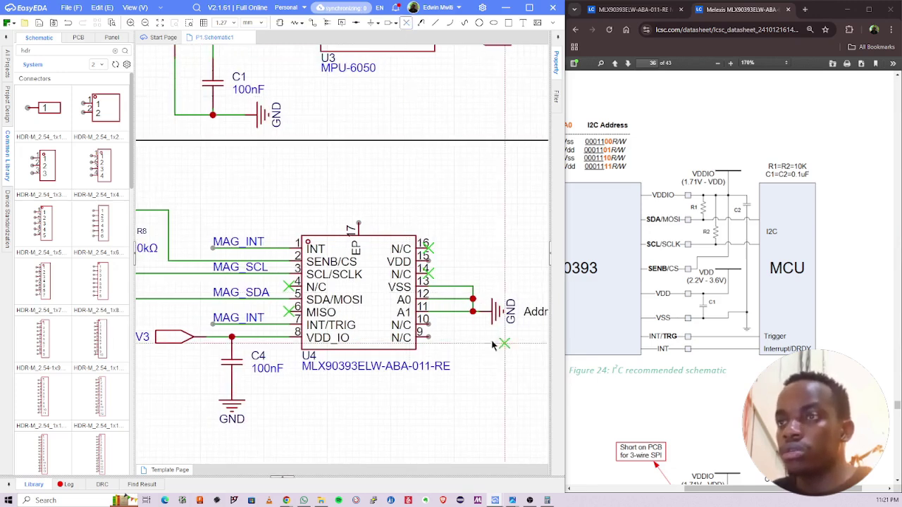
click(429, 322)
click(430, 337)
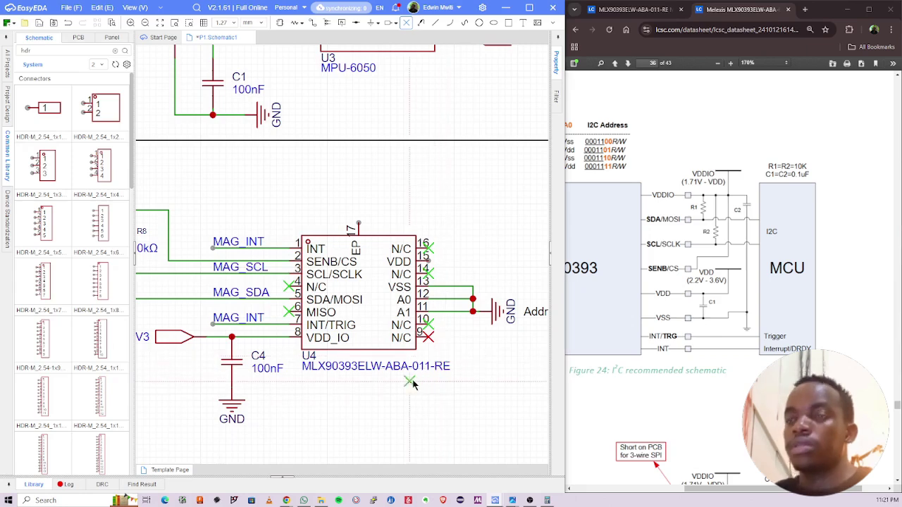
key(Escape)
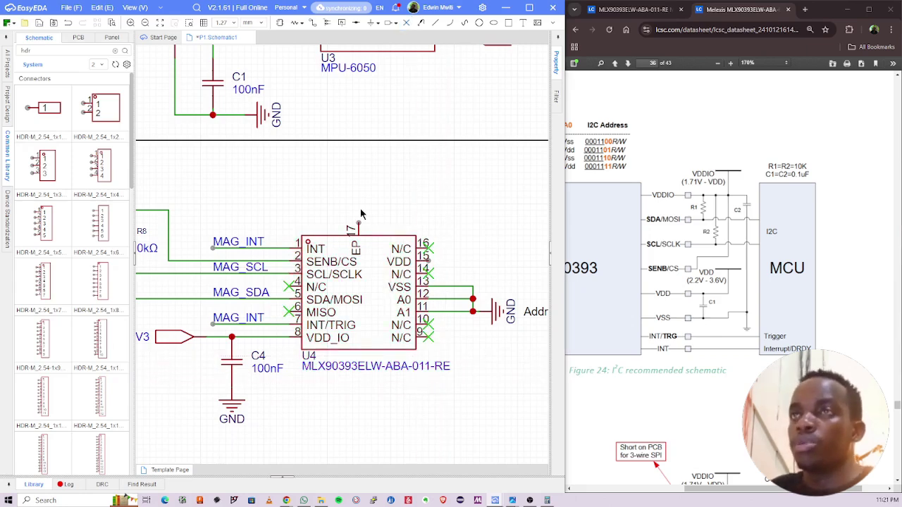
Step: Copy the GND symbol, rotate it to point upward, and attach it to the MLX90393's EP pin 17
scroll(357, 196, up, 1)
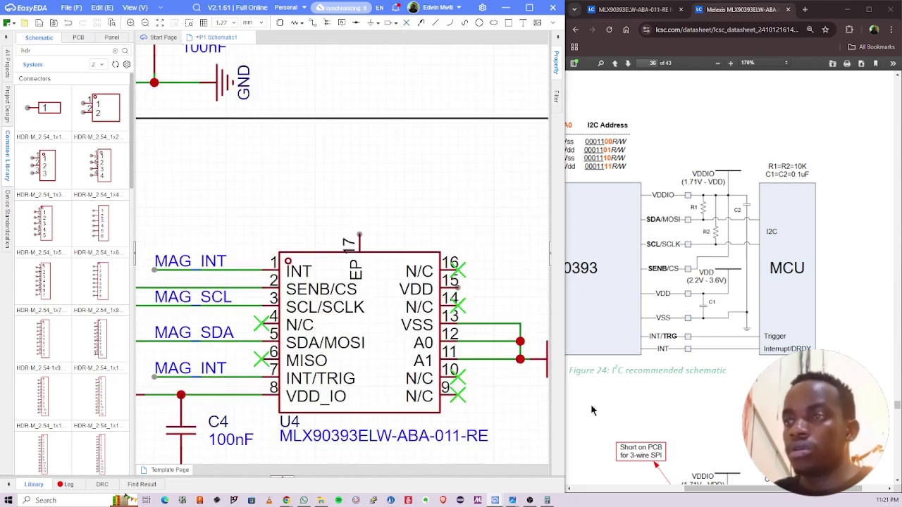
scroll(451, 344, down, 1)
right_drag(436, 325, 416, 315)
scroll(676, 318, down, 1)
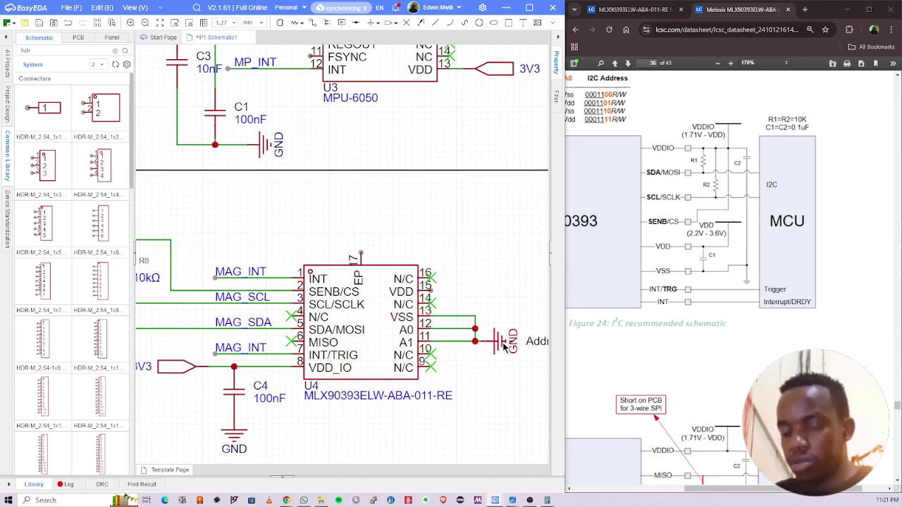
key(ctrl+c)
key(ctrl+v)
key(space)
click(363, 254)
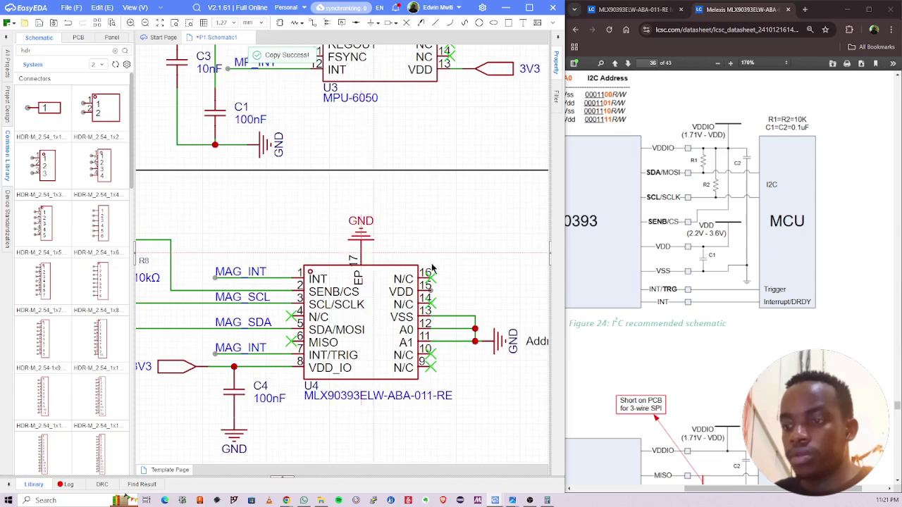
scroll(400, 254, up, 2)
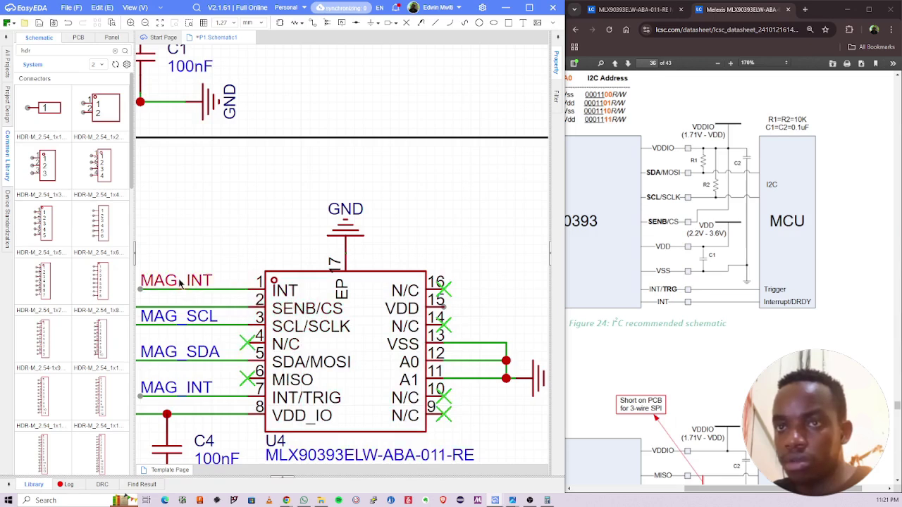
Step: Rename the net label on the INT/TRIG pin 7 wire to MAG_INT_TRG and save the schematic
right_drag(225, 367, 272, 334)
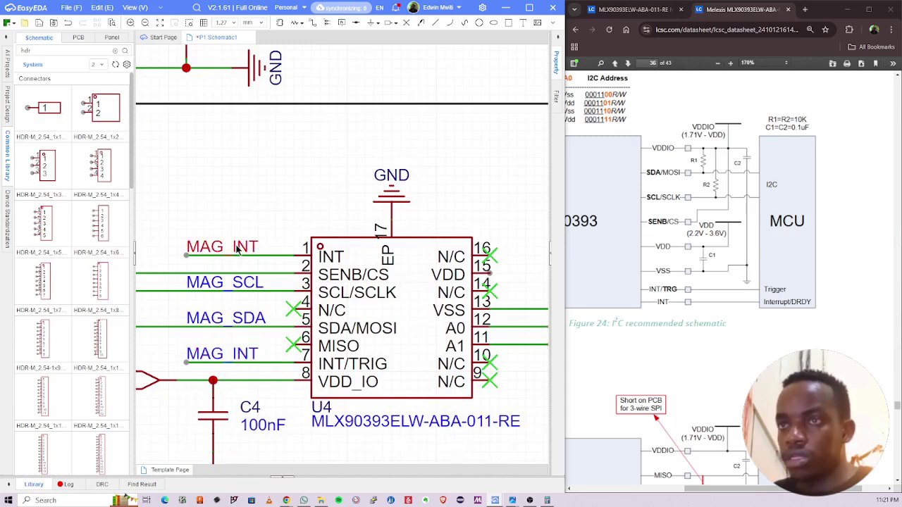
double_click(240, 354)
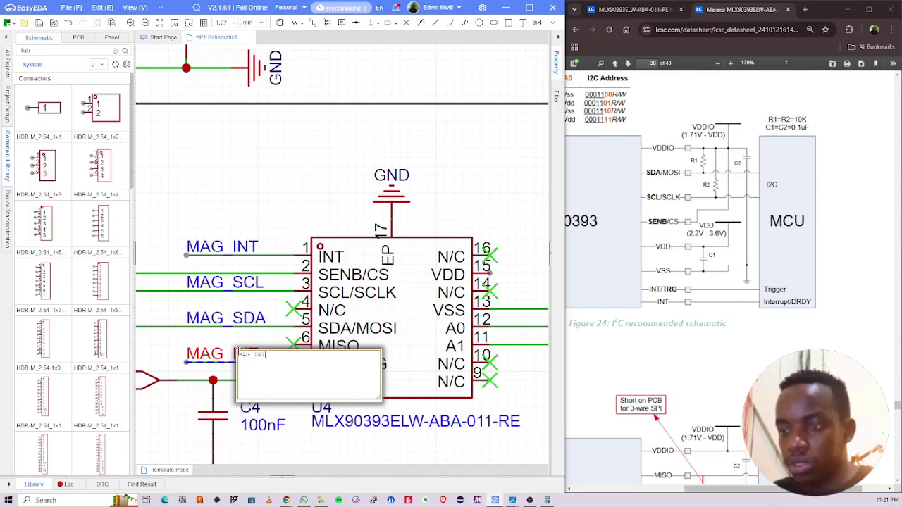
key(Return)
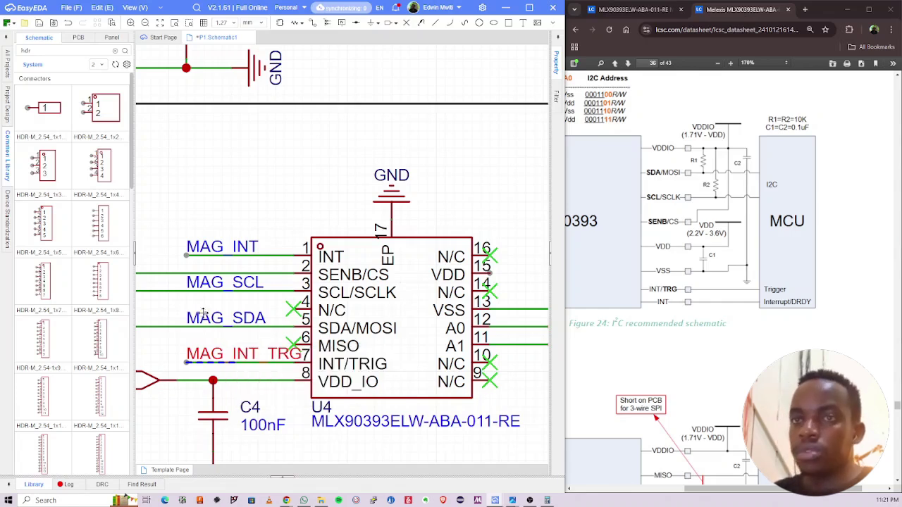
scroll(198, 345, down, 3)
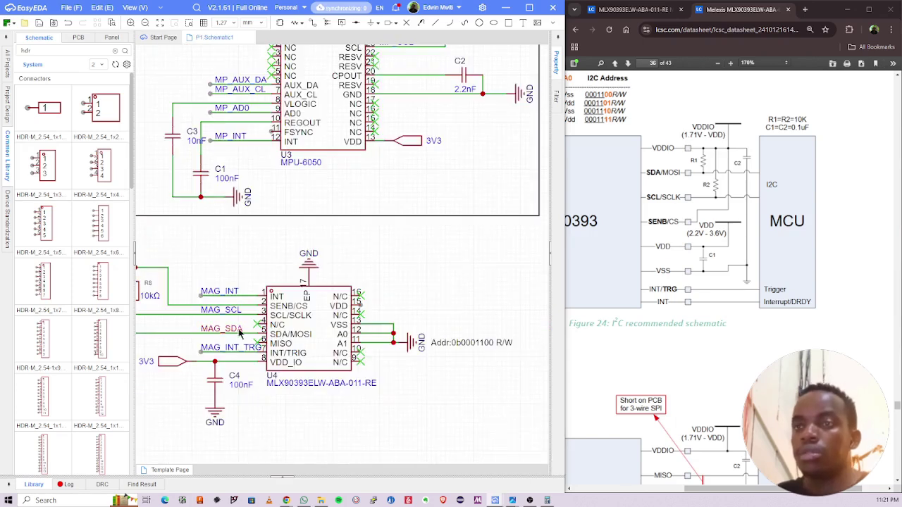
key(ctrl+s)
Step: Move the I²C address note to just below the GND symbol beside the MLX90393
scroll(295, 245, up, 1)
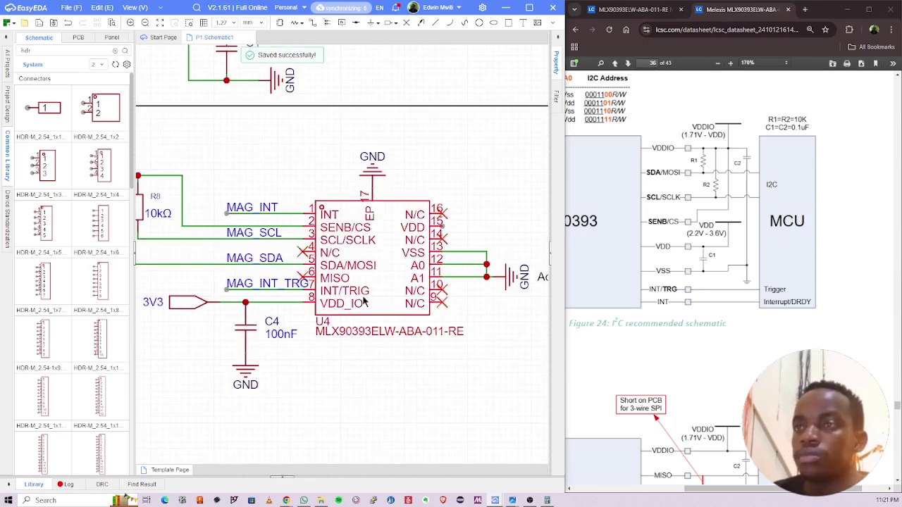
scroll(368, 282, down, 1)
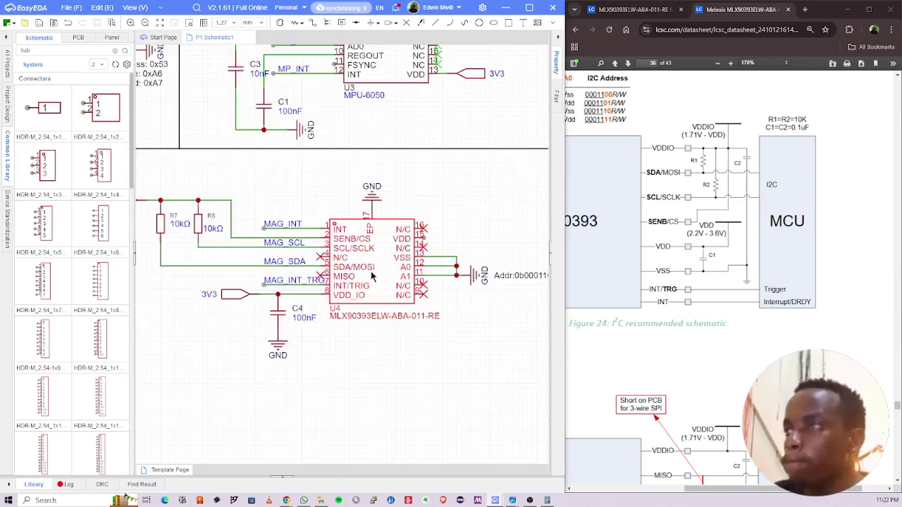
scroll(375, 255, down, 1)
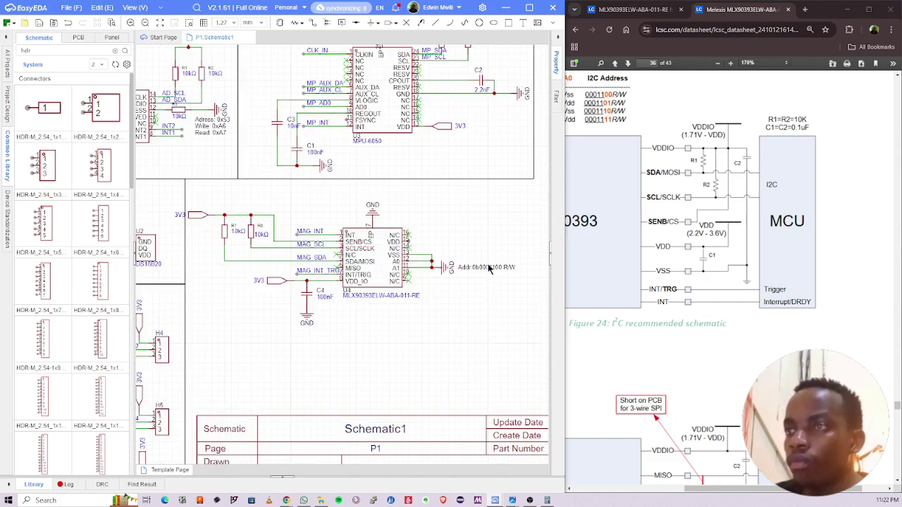
drag(478, 274, 445, 290)
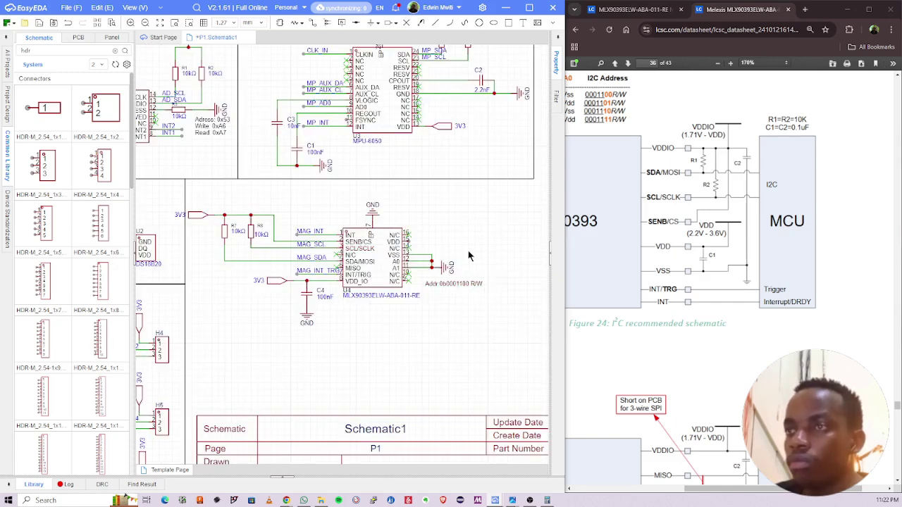
Step: Move the pull-up resistors' 3V3 flag to the other end of their supply wire and rotate it 180 degrees
right_drag(350, 236, 383, 221)
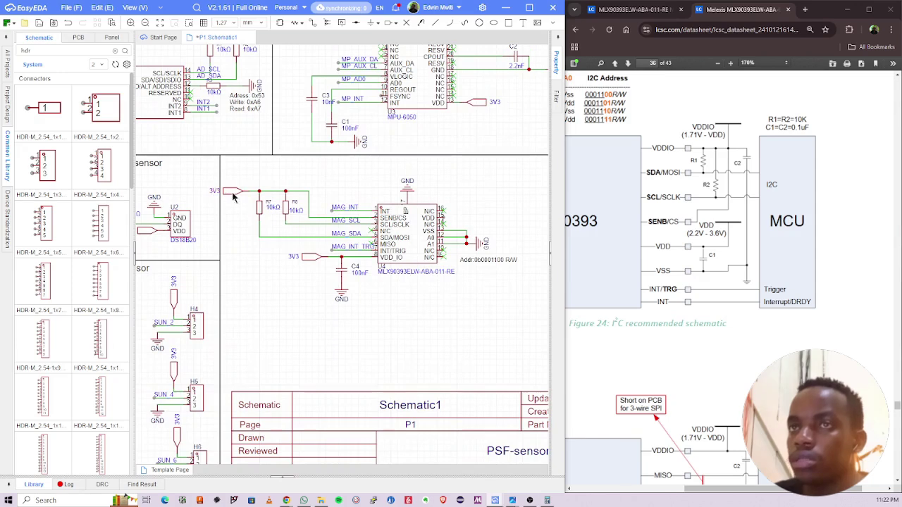
drag(235, 196, 292, 190)
key(space)
key(space)
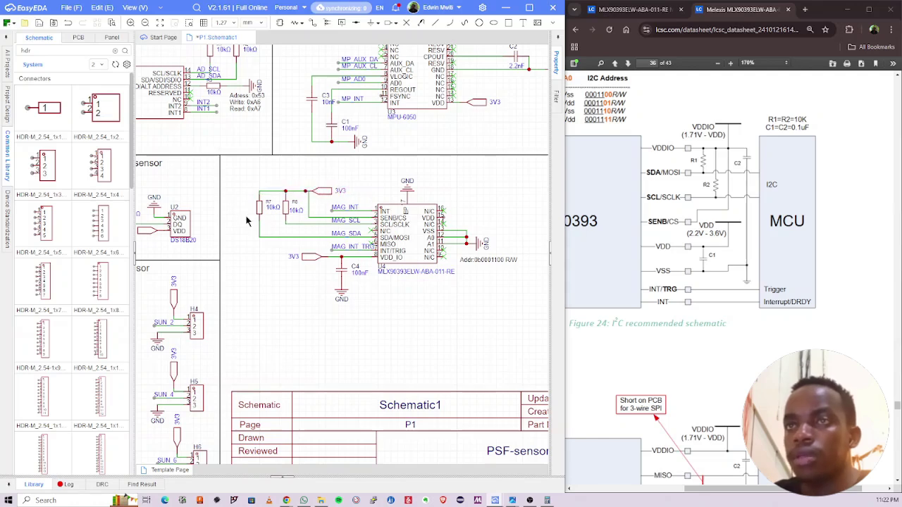
Step: Delete the wires along the tops of R7 and R8 and redraw one straight wire from R7 to the 3V3 flag
scroll(247, 211, up, 4)
click(373, 159)
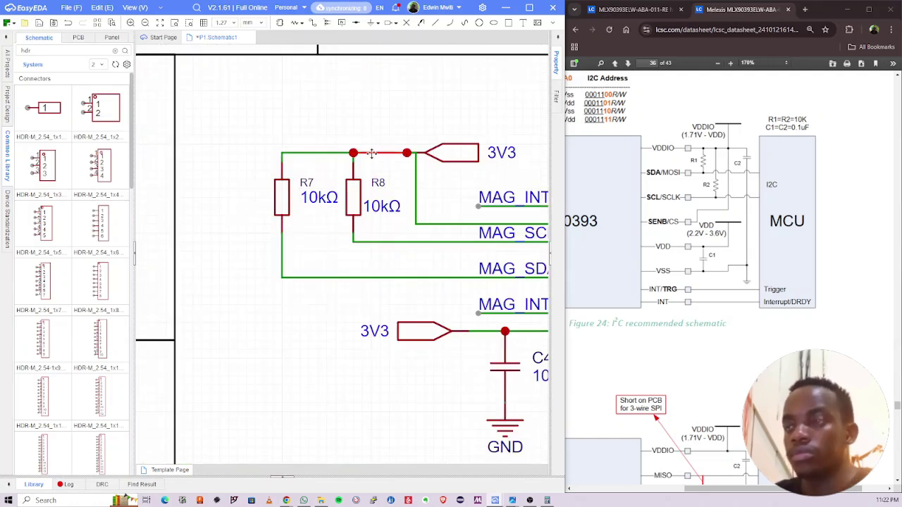
key(Delete)
key(Delete)
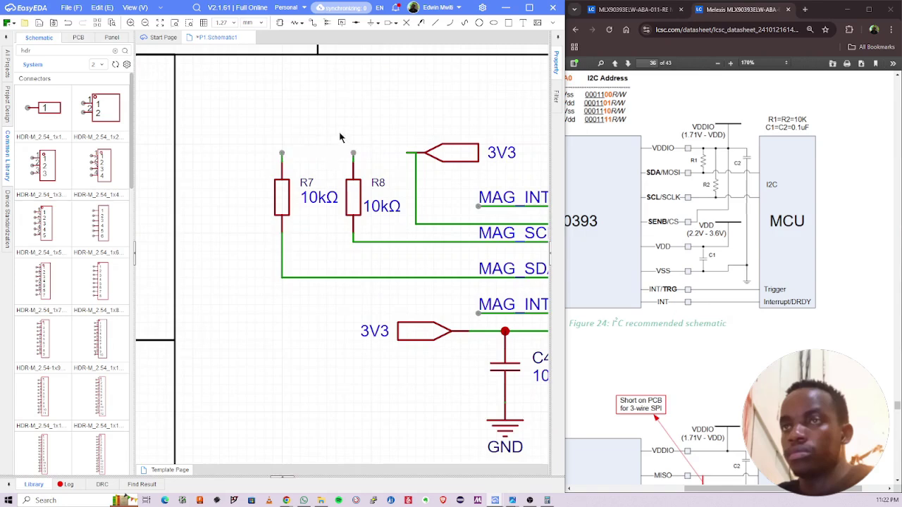
key(alt+w)
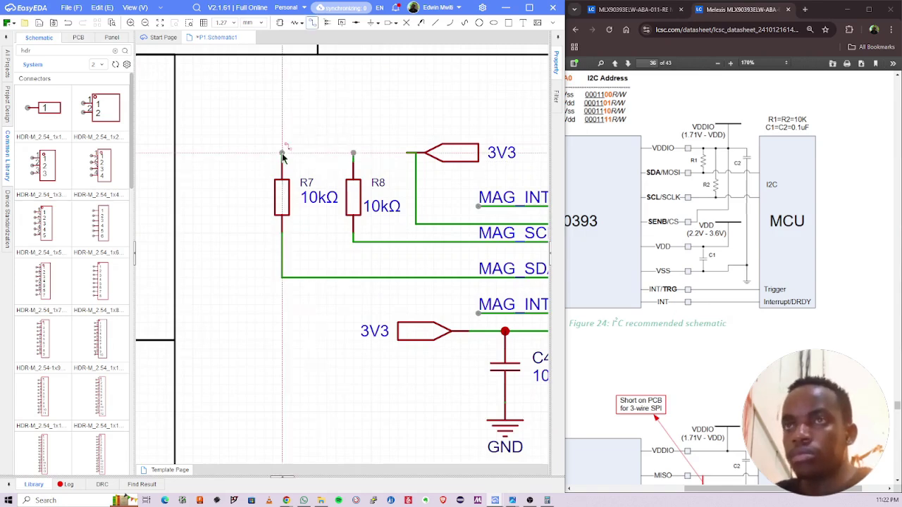
click(282, 153)
click(408, 154)
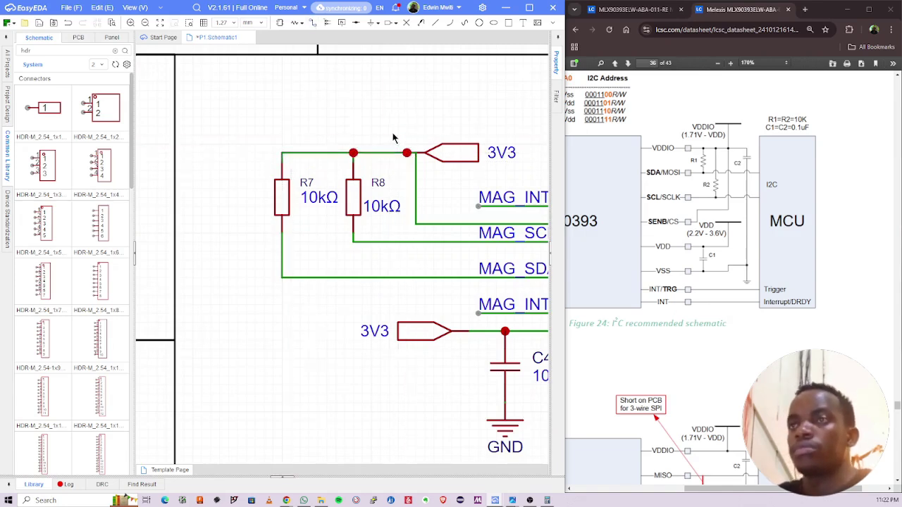
Step: Shift the pull-up 3V3 flag slightly farther right, clear of the SENB/CS wire junction
right_drag(497, 215, 432, 250)
drag(380, 189, 407, 188)
click(379, 175)
scroll(279, 231, down, 3)
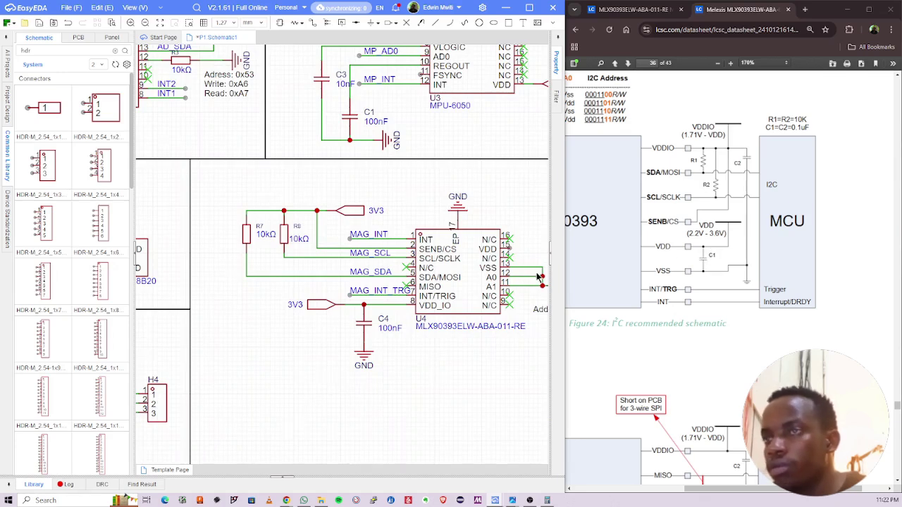
Step: Copy the 3V3 flag and connect it to the MLX90393's VDD pin 15 with a wire extending to the right
scroll(479, 319, up, 3)
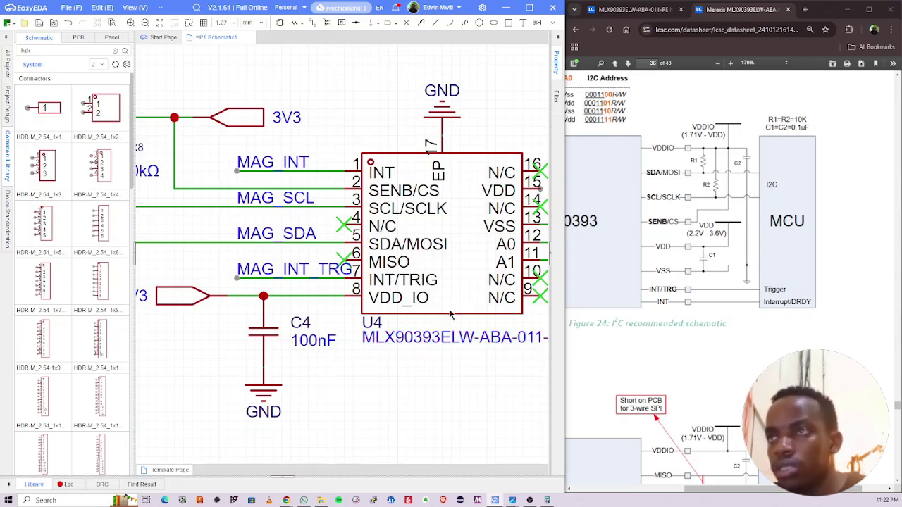
right_drag(485, 236, 300, 262)
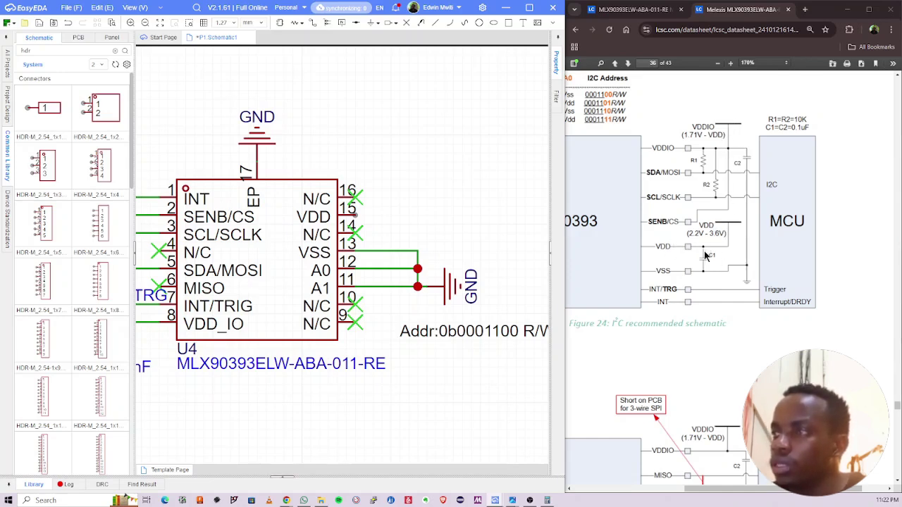
right_drag(256, 159, 426, 190)
click(227, 169)
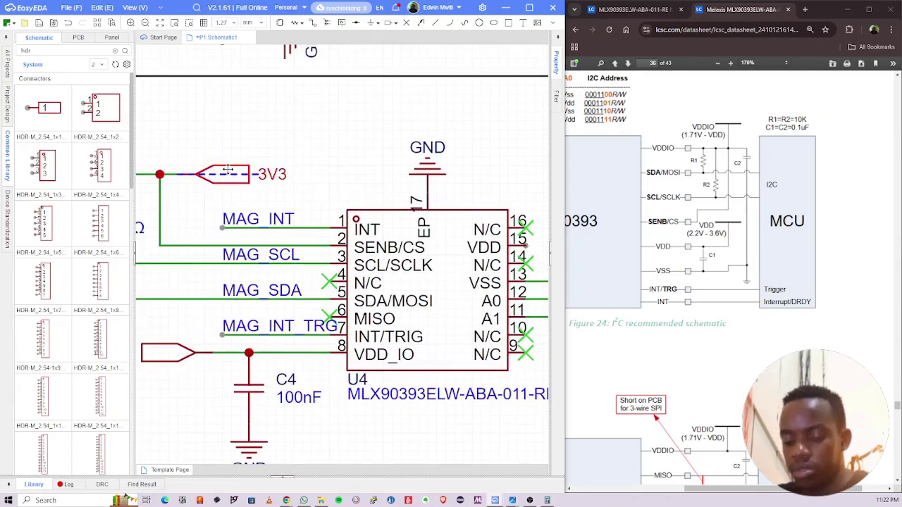
key(ctrl+c)
key(ctrl+v)
right_drag(432, 261, 255, 231)
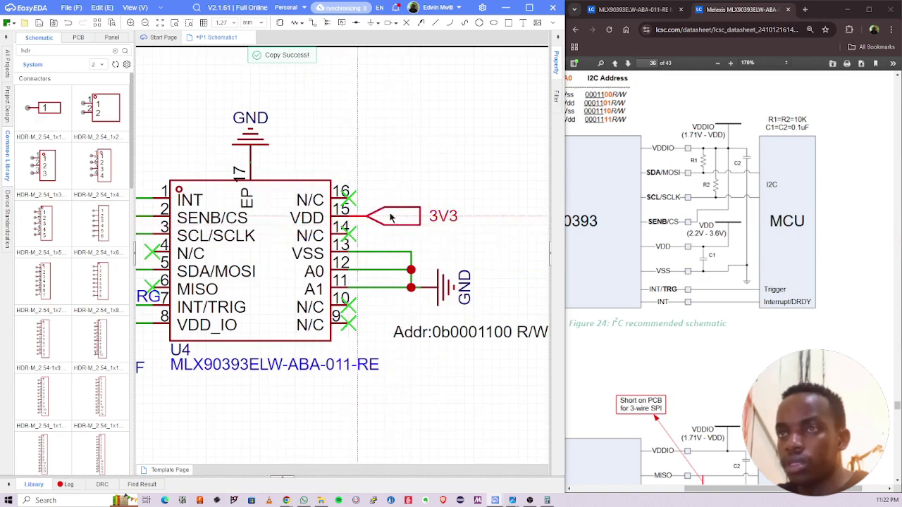
click(482, 219)
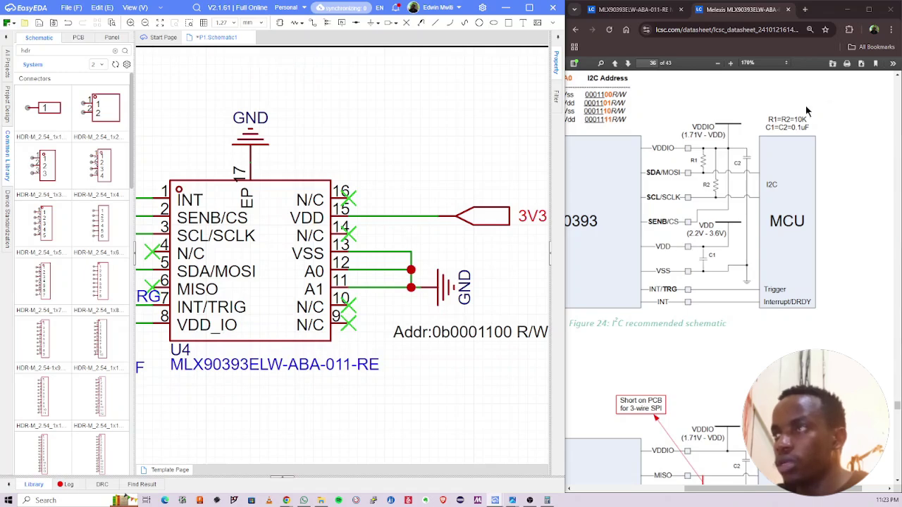
Step: Lower the address note level with the part name, then move the VSS ground symbol farther right and point it downward
scroll(351, 303, down, 2)
right_drag(240, 271, 309, 221)
right_drag(494, 273, 406, 320)
drag(411, 323, 403, 345)
drag(403, 289, 436, 291)
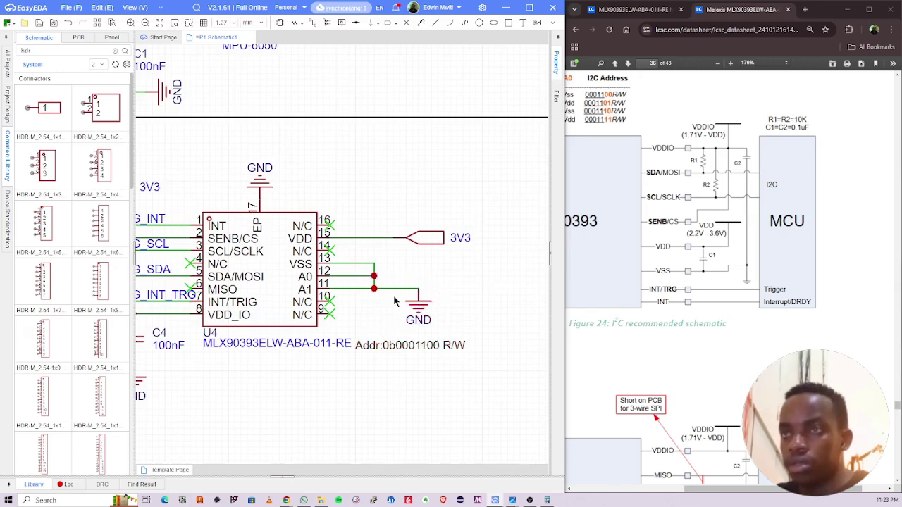
Step: Move the 3V3 flag on the VDD wire farther right to make room for a decoupling capacitor
scroll(393, 285, up, 3)
drag(487, 184, 527, 180)
scroll(438, 257, down, 5)
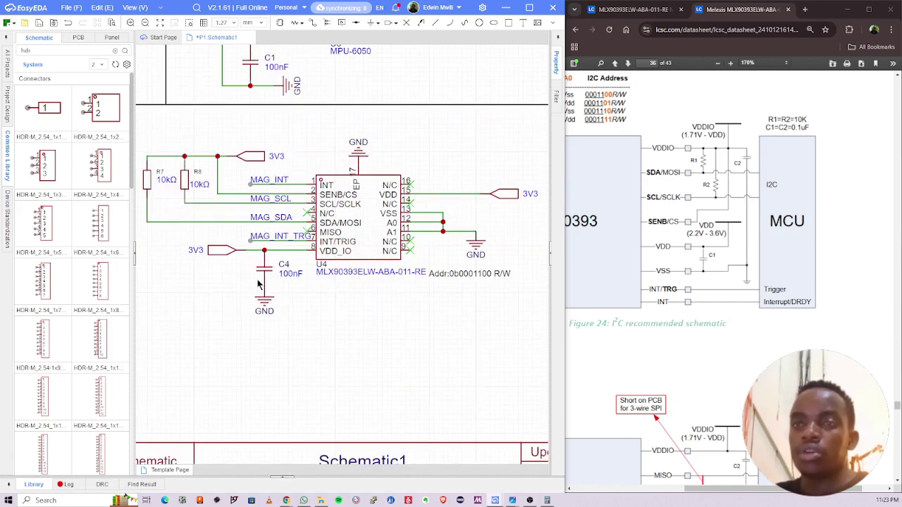
Step: Copy the 100nF capacitor C4, place the copy between the VDD wire and the VSS ground wire, and save the schematic
click(264, 274)
key(ctrl+c)
key(ctrl+v)
scroll(377, 234, up, 5)
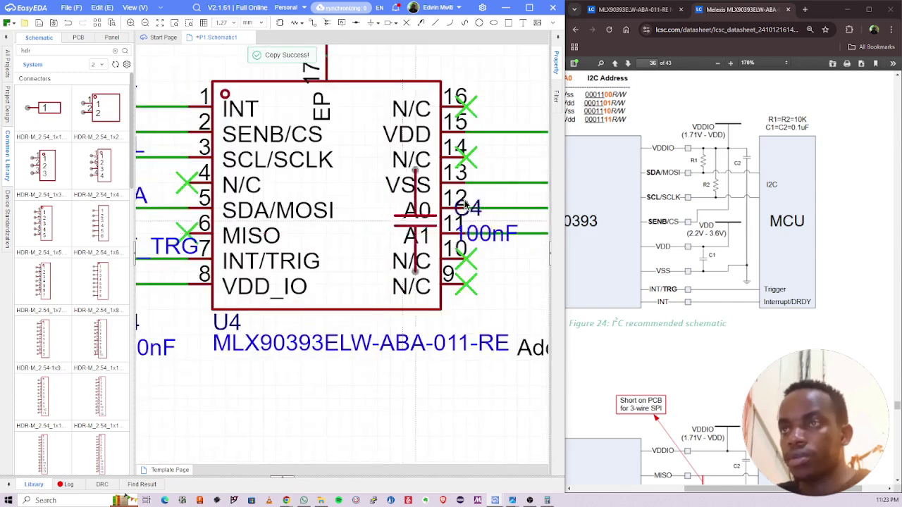
right_drag(476, 205, 140, 279)
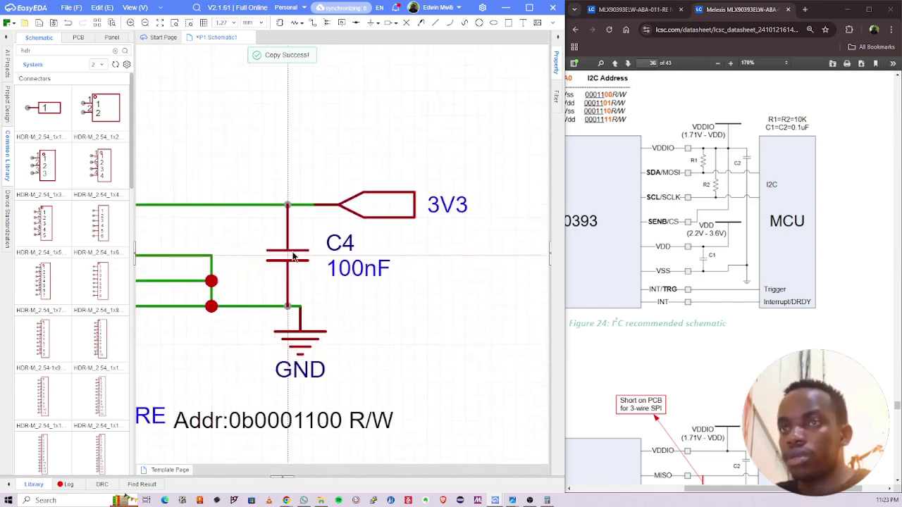
click(303, 265)
scroll(377, 350, down, 5)
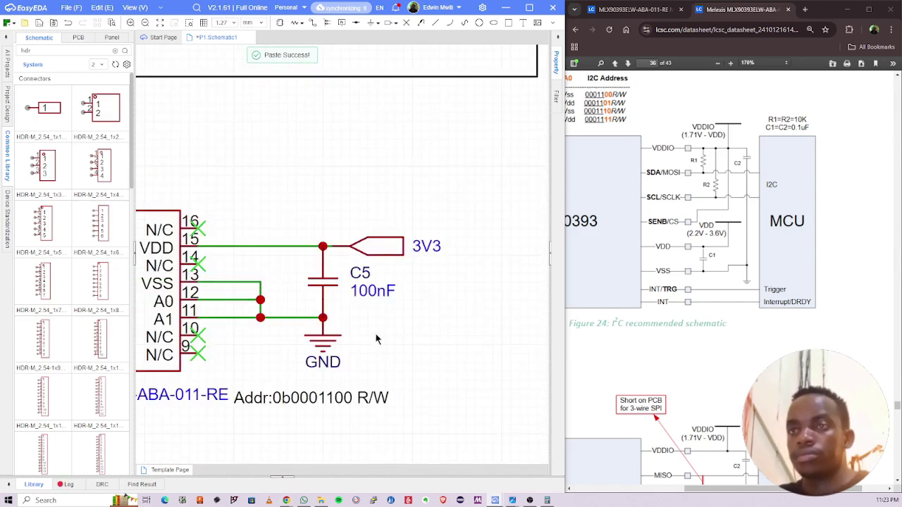
key(ctrl+s)
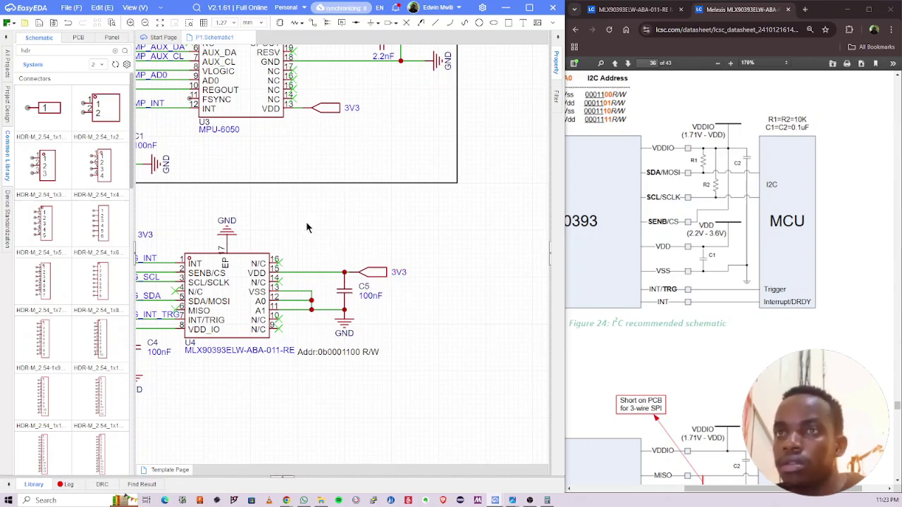
Step: Draw a rectangle framing the MLX90393 circuit, from the temperature sensor box's upper corner to just above the title block
right_drag(306, 226, 381, 204)
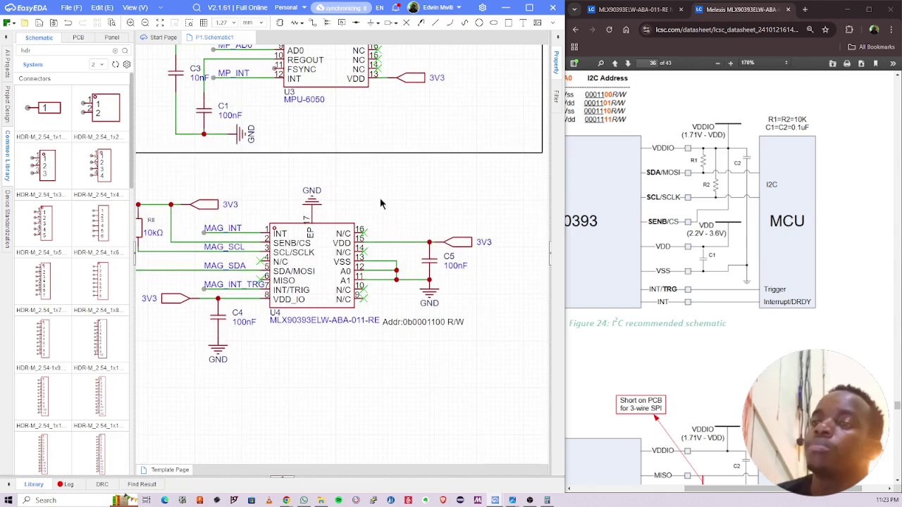
scroll(675, 252, up, 1)
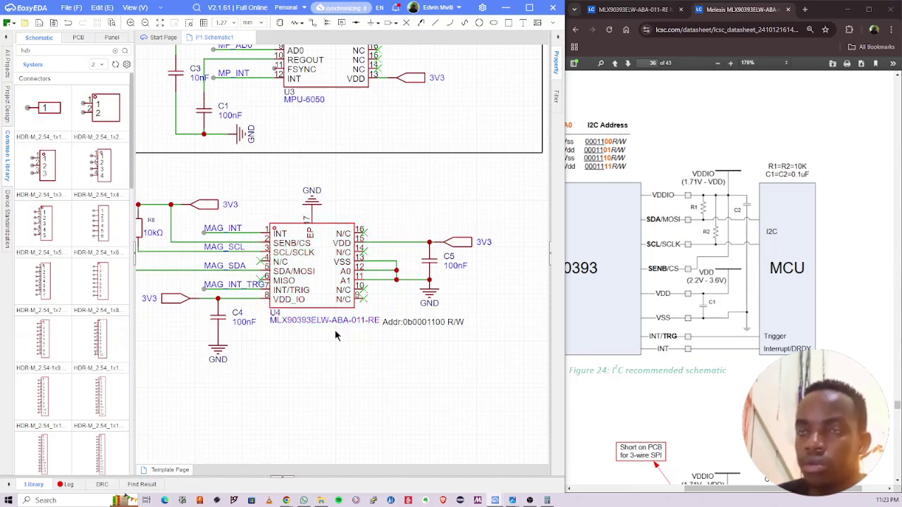
scroll(335, 330, down, 3)
scroll(339, 333, up, 1)
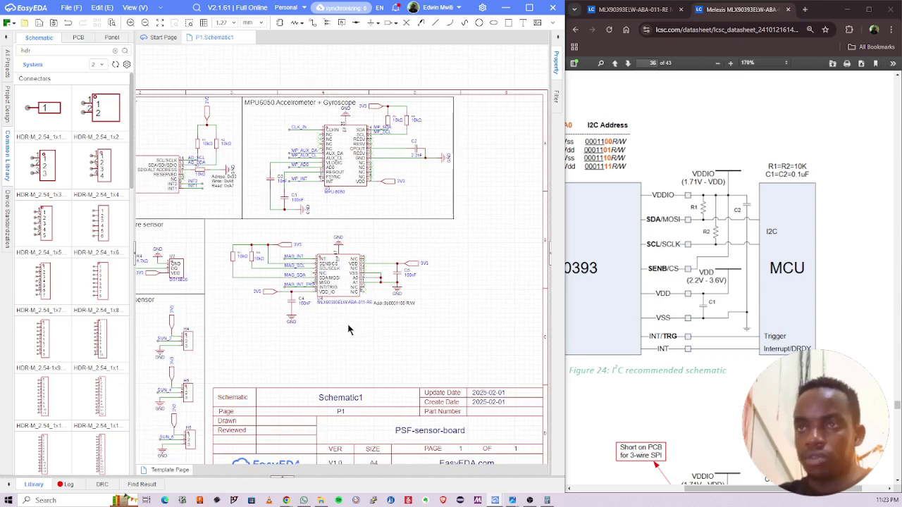
scroll(245, 290, up, 2)
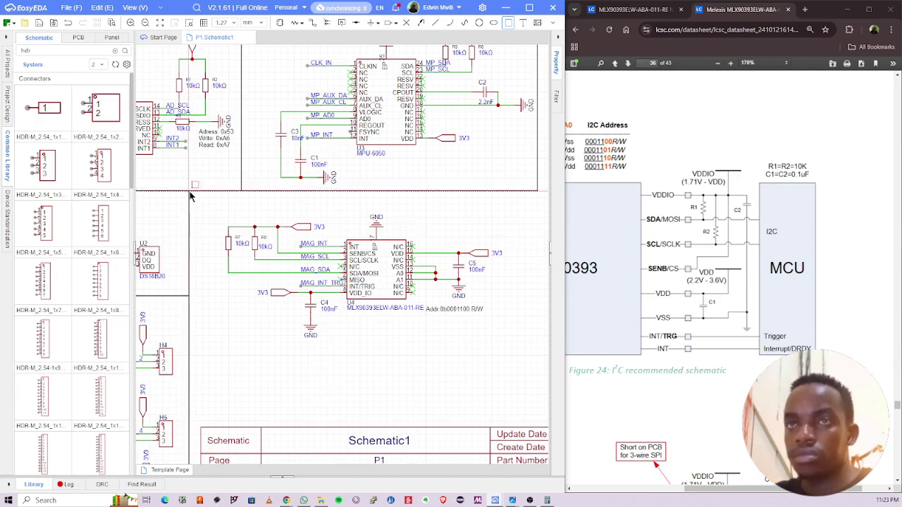
scroll(414, 341, down, 3)
drag(427, 360, 435, 360)
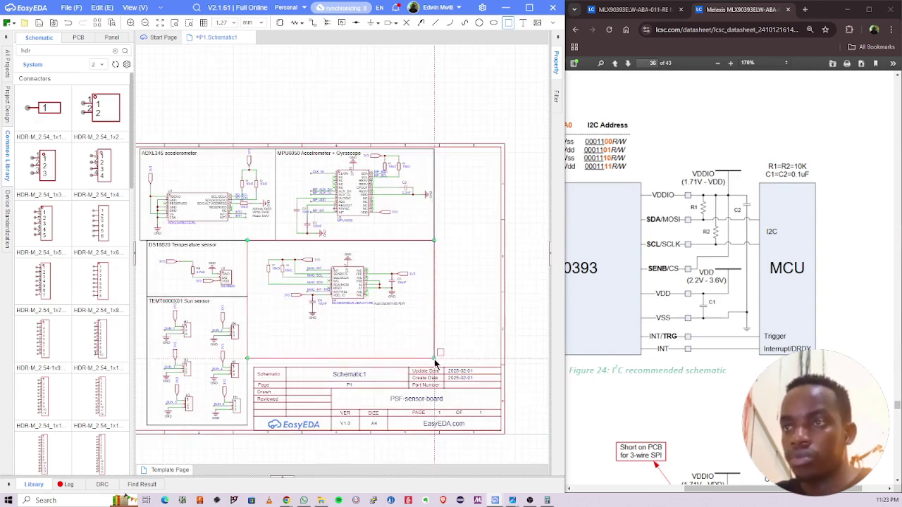
Step: Copy the "DS18B20 Temperature sensor" title and place the copy in the upper-left corner of the MLX90393 frame
click(270, 245)
key(ctrl+c)
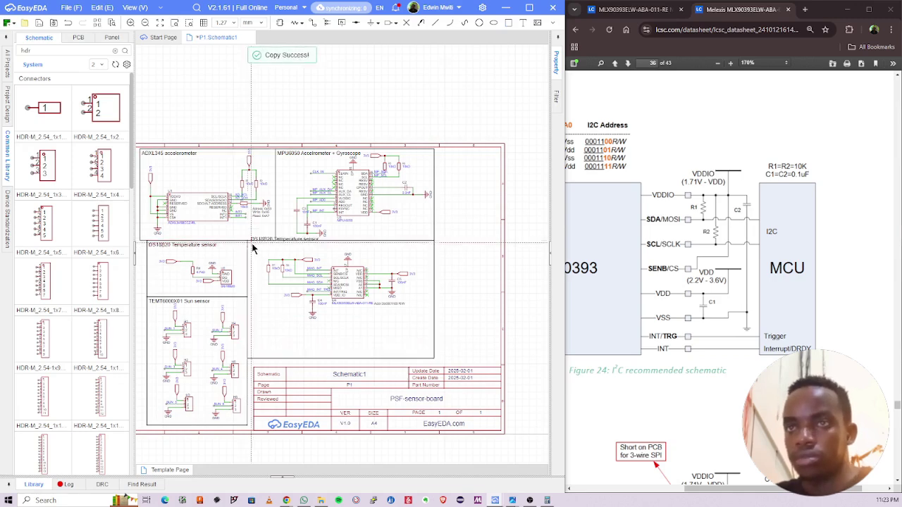
scroll(254, 250, up, 3)
key(ctrl+v)
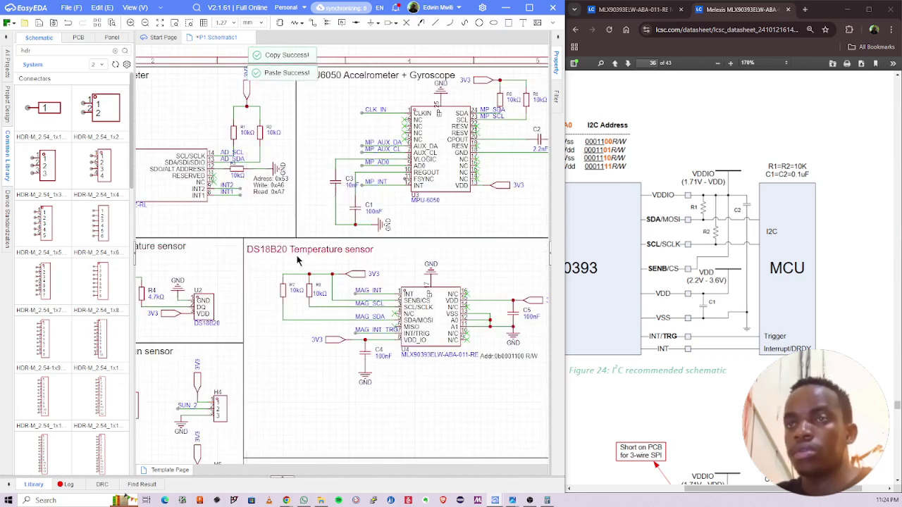
Step: Copy the part name MLX90393ELW-ABA-011-RE from the magnetometer chip and replace the text of the copied section title with it
double_click(296, 254)
click(432, 403)
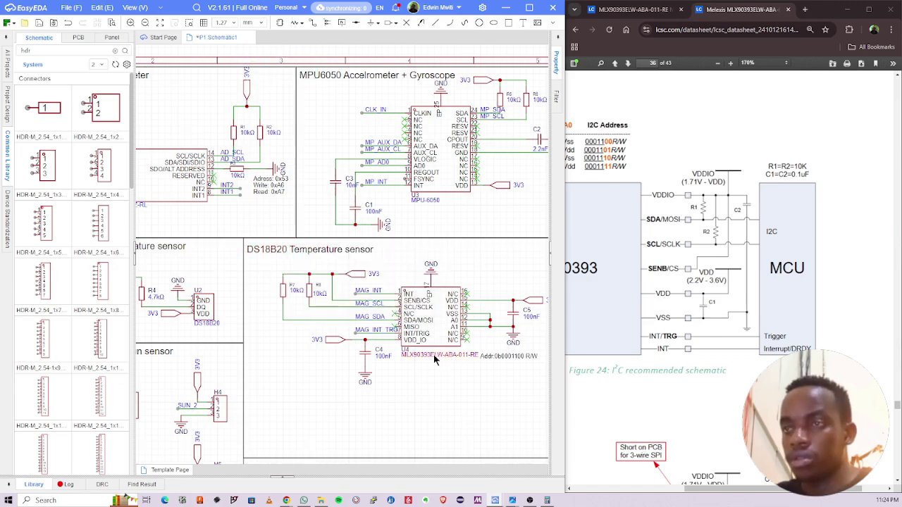
double_click(433, 354)
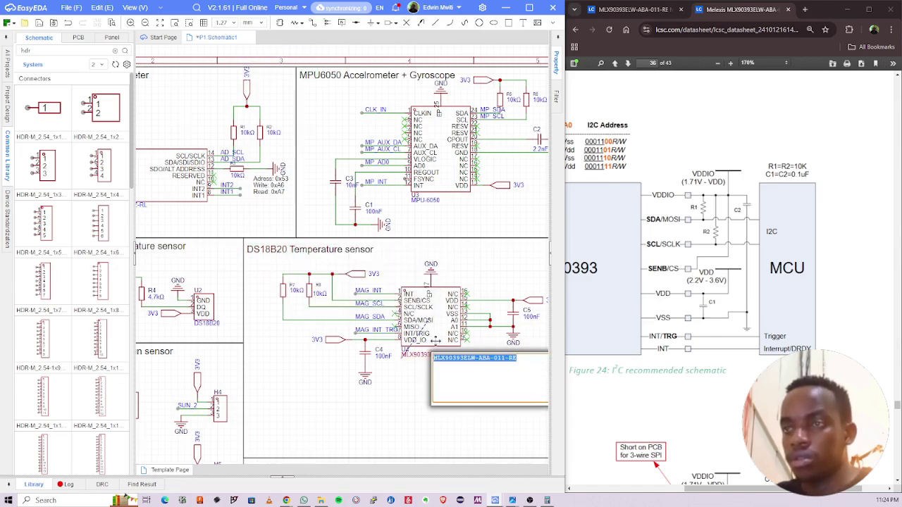
click(277, 250)
double_click(276, 249)
key(ctrl+v)
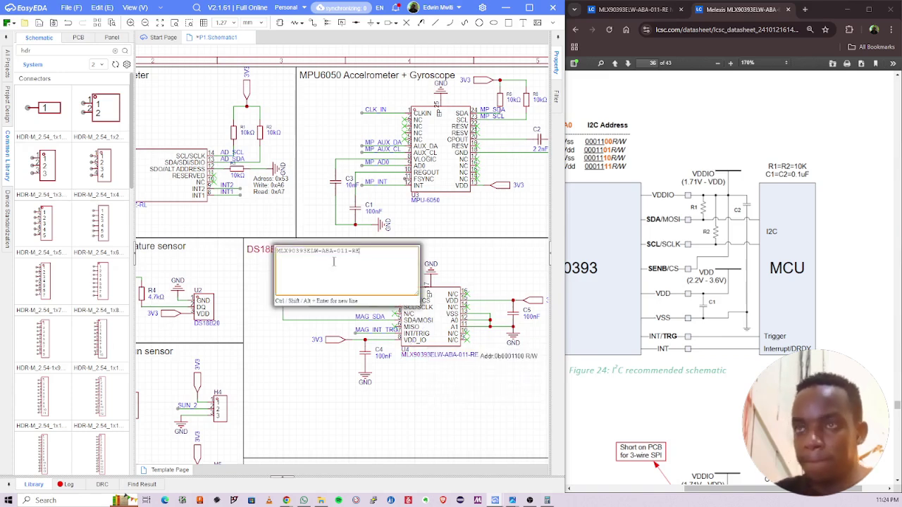
Step: Edit the magnetometer section's title to read "MLX90393 Magnetometer" and save the schematic
key(BackSpace)
key(BackSpace)
key(BackSpace)
key(BackSpace)
key(BackSpace)
key(BackSpace)
key(BackSpace)
key(BackSpace)
key(BackSpace)
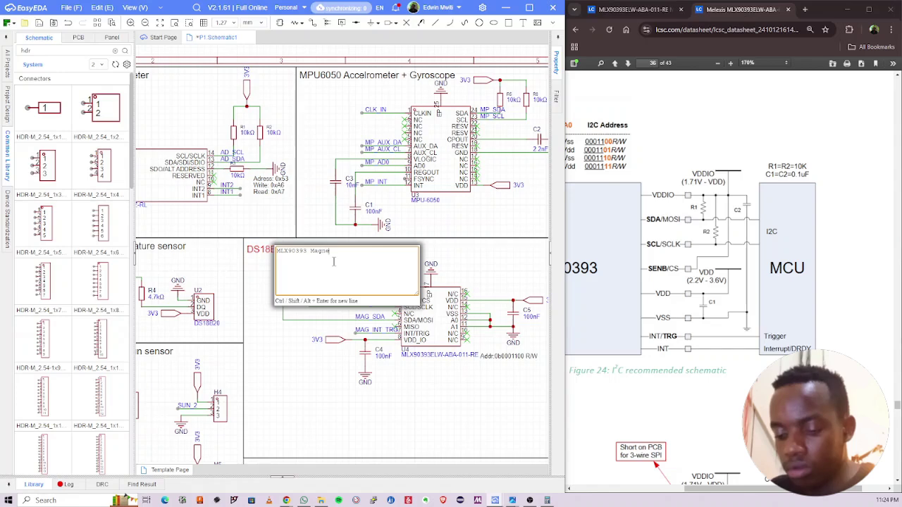
key(Return)
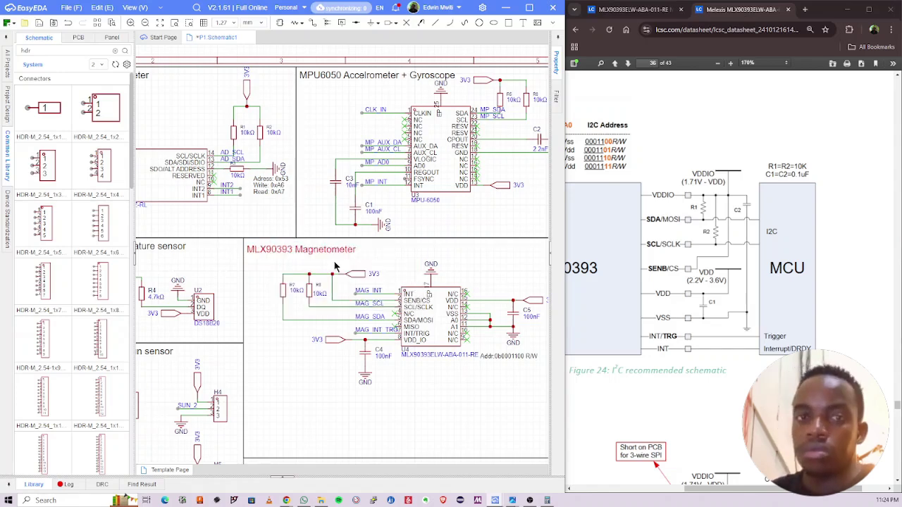
key(ctrl+s)
Step: Review the whole schematic sheet, checking the accelerometer, gyroscope, temperature, sun sensor and magnetometer sections
scroll(334, 266, down, 5)
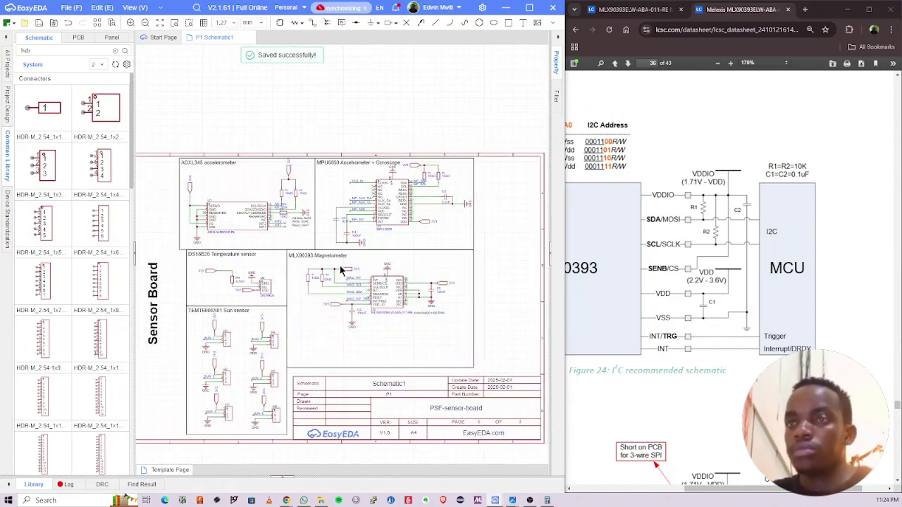
scroll(345, 231, down, 1)
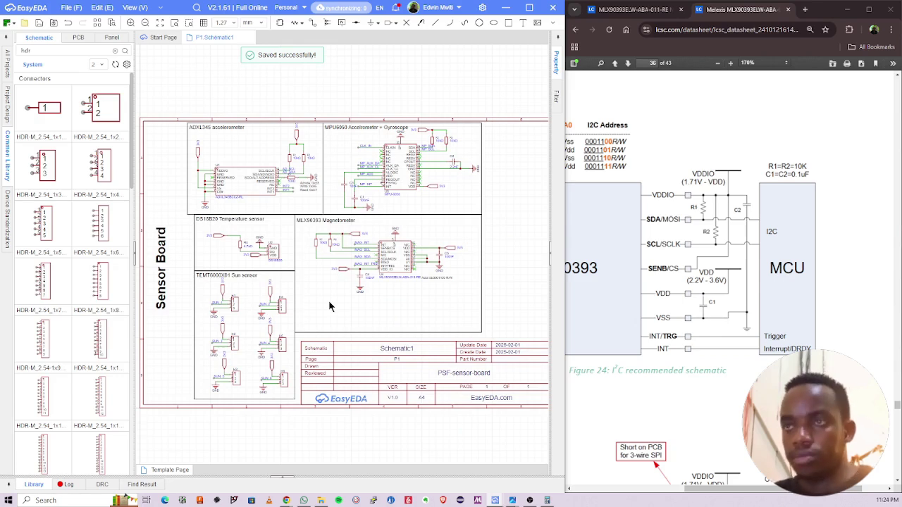
right_drag(333, 305, 359, 321)
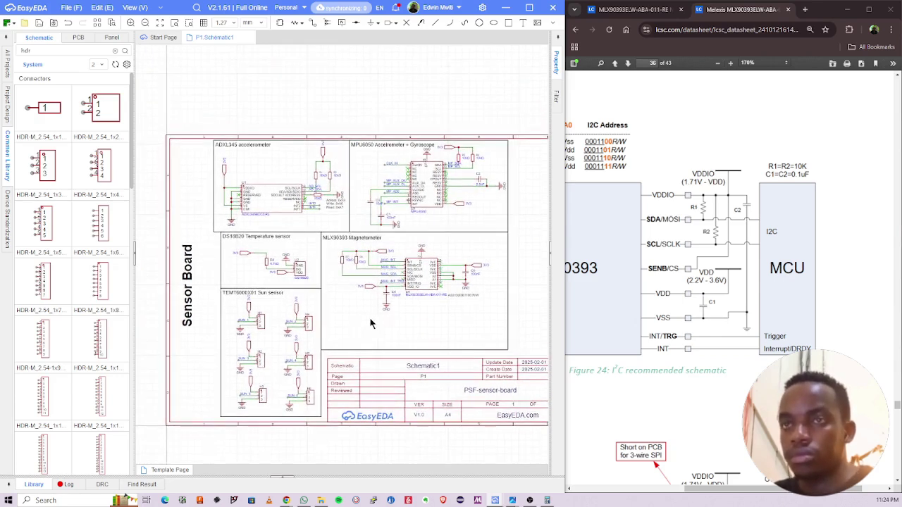
right_drag(534, 309, 483, 327)
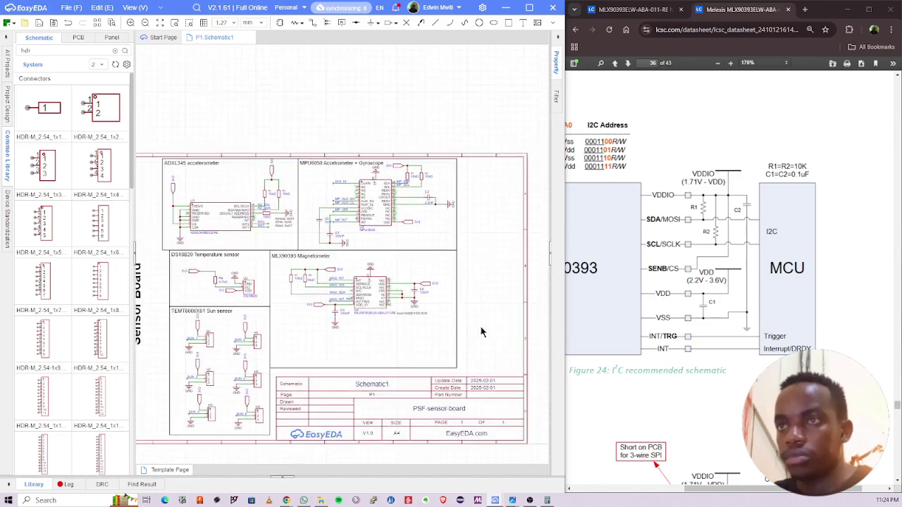
right_drag(406, 272, 365, 252)
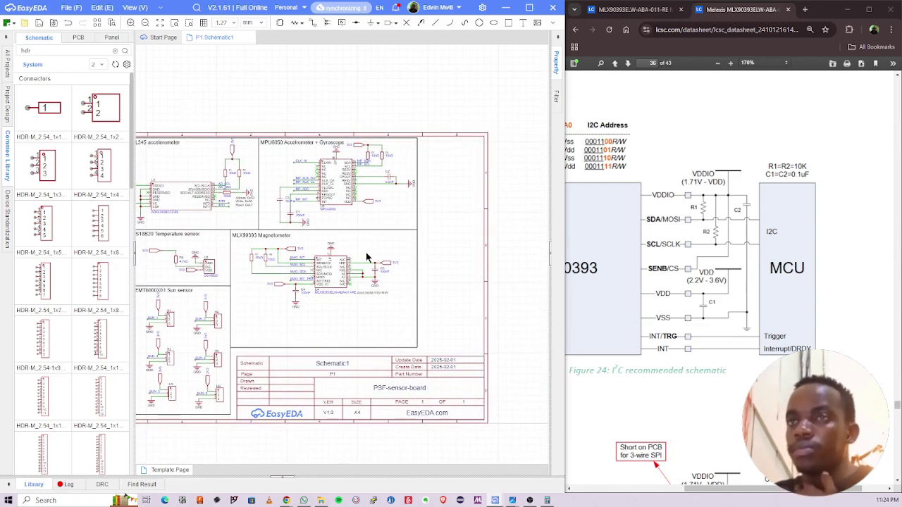
right_drag(410, 238, 435, 212)
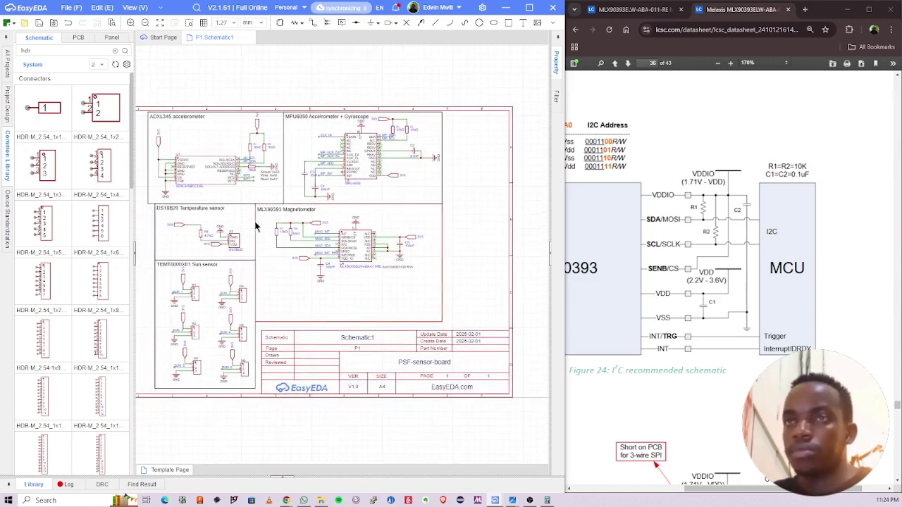
scroll(263, 209, up, 3)
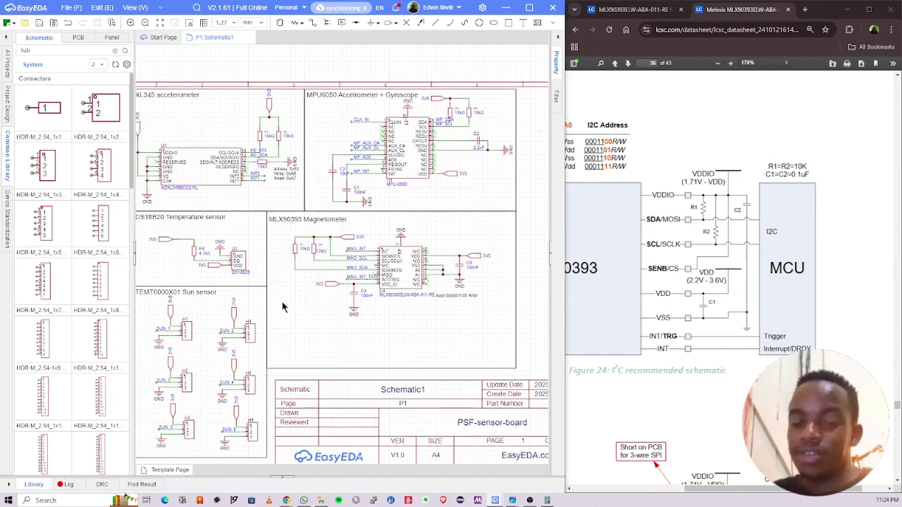
scroll(278, 295, down, 2)
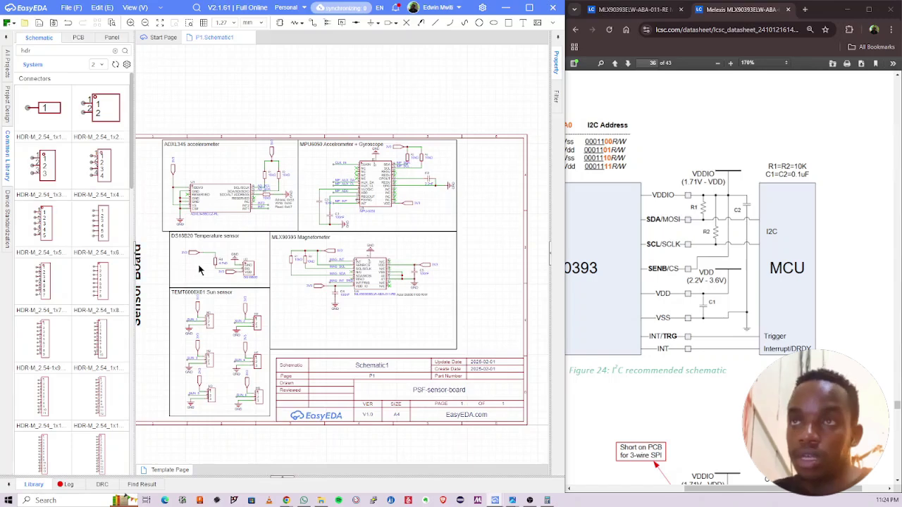
scroll(193, 261, up, 1)
Step: Switch to the sensor-board.png image in the photo viewer and examine the block diagram of sensors and their bus interfaces
mouse_move(514, 502)
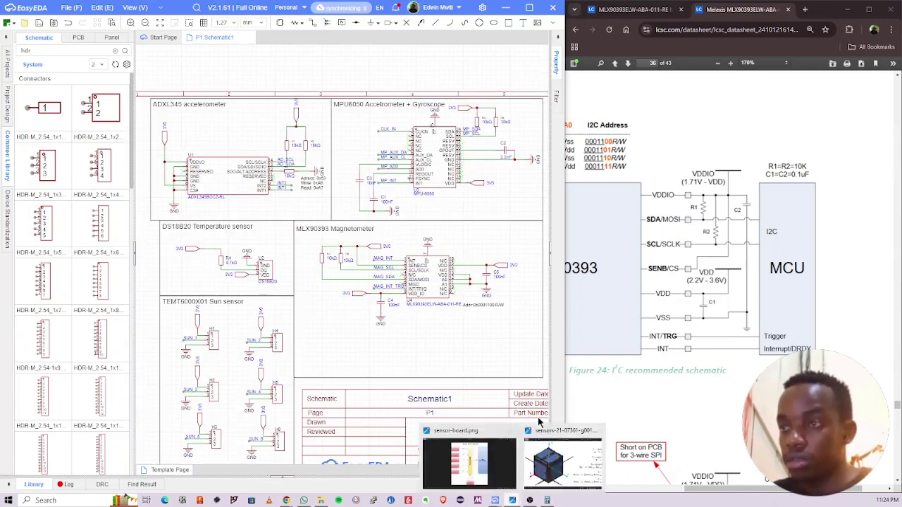
click(480, 463)
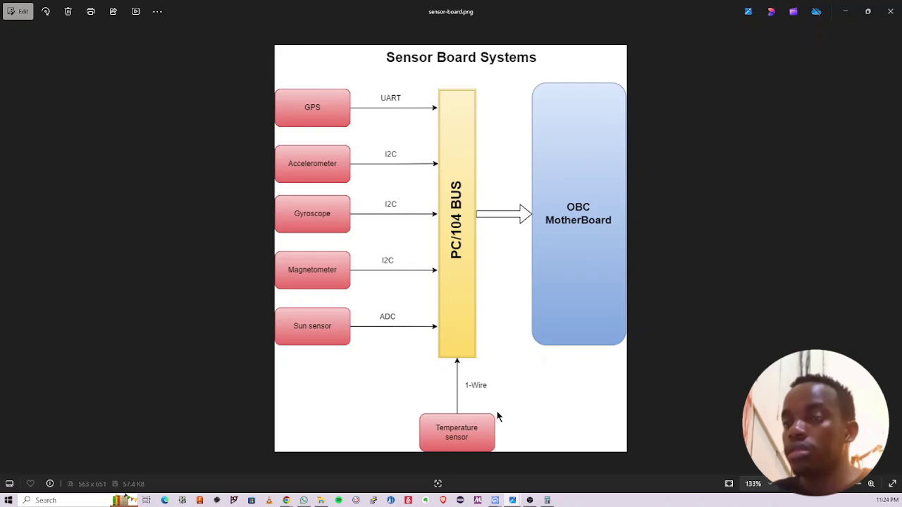
scroll(478, 331, down, 1)
scroll(504, 222, down, 2)
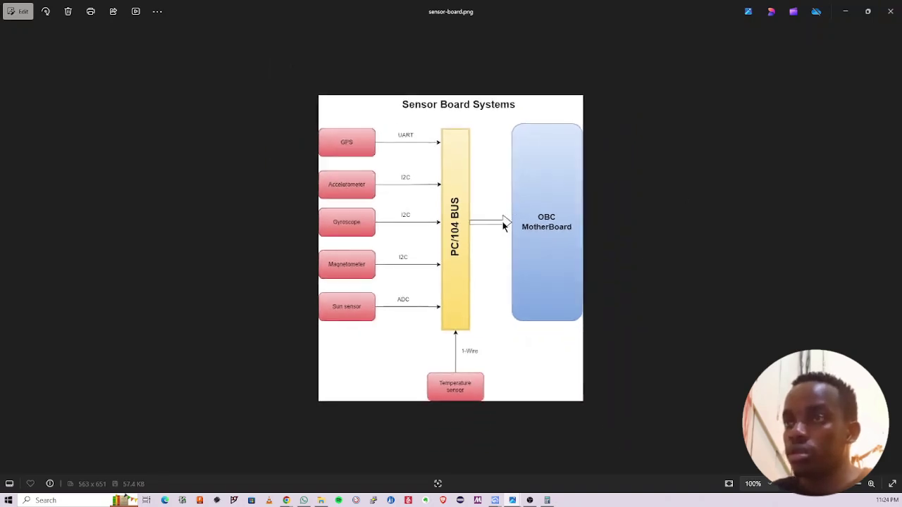
scroll(503, 222, up, 2)
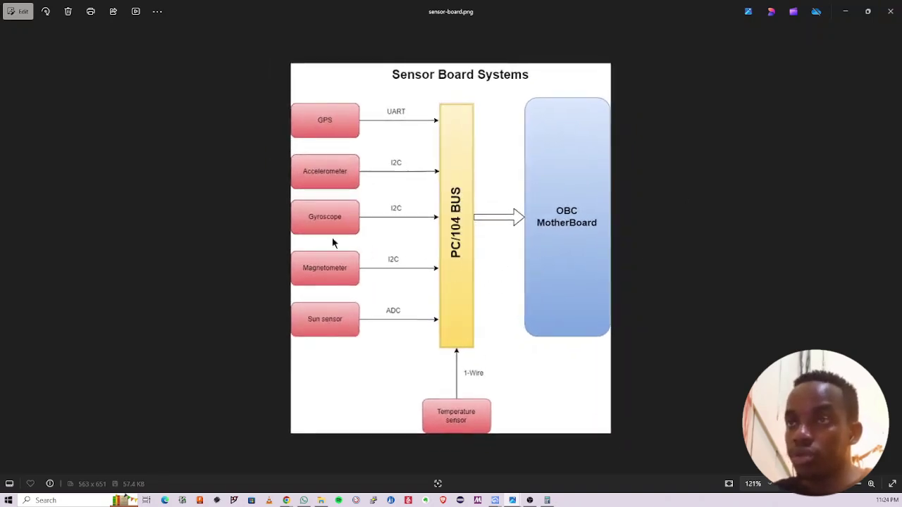